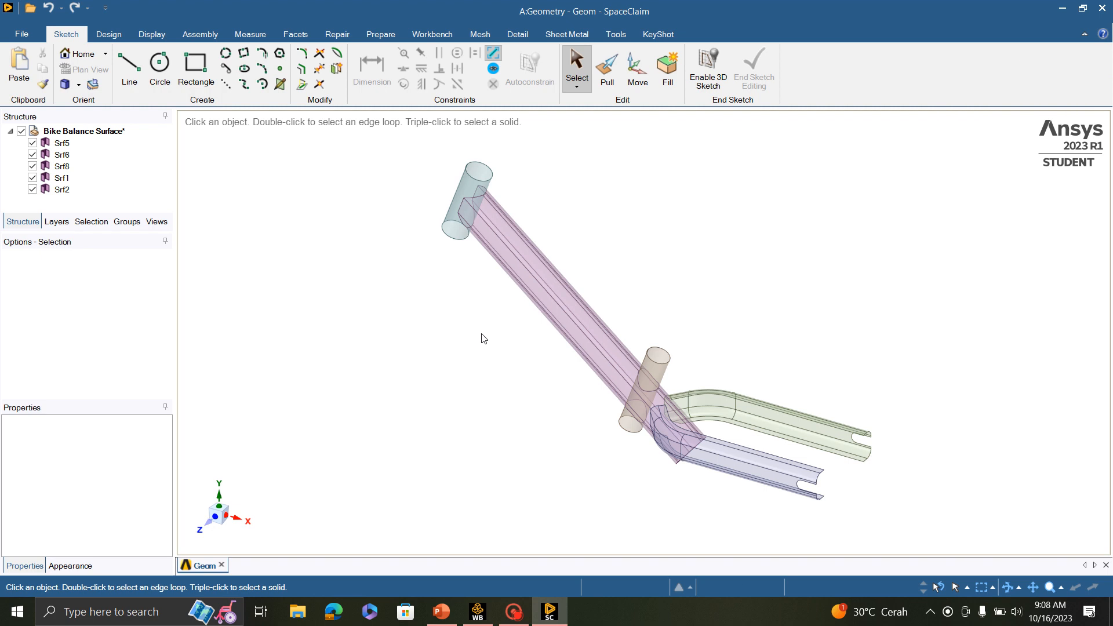
- Rename the surface body Srf5, the long diagonal tube, as Dt
{"action": "left_click", "coordinate": [67, 143]}
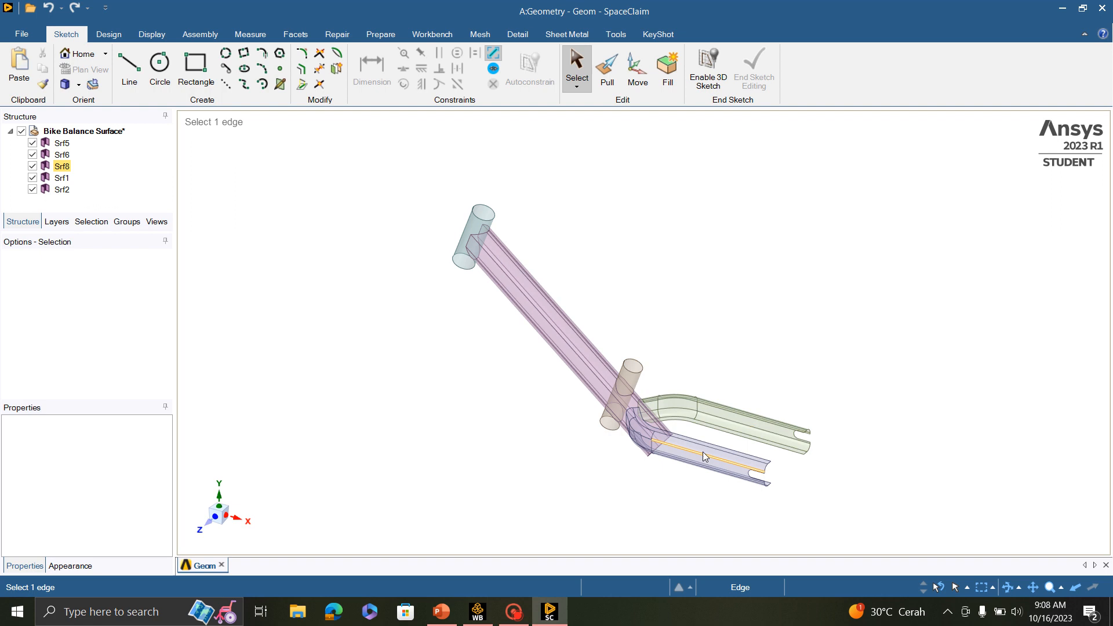
{"action": "scroll", "coordinate": [698, 448], "scroll_direction": "down", "scroll_amount": 3}
{"action": "scroll", "coordinate": [696, 447], "scroll_direction": "up", "scroll_amount": 6}
{"action": "scroll", "coordinate": [657, 375], "scroll_direction": "down", "scroll_amount": 2}
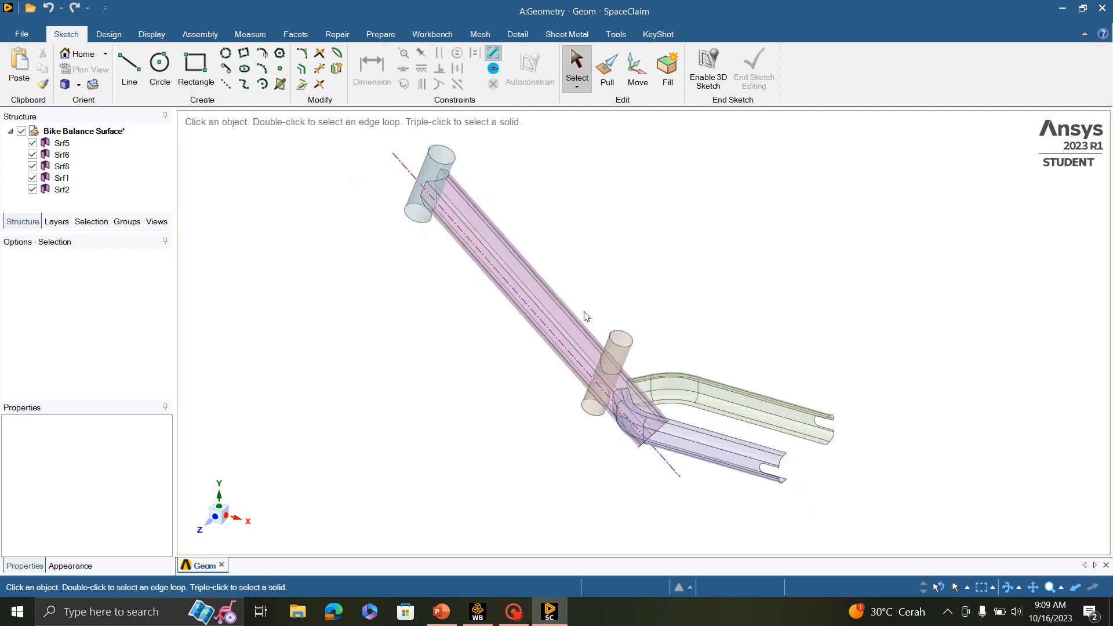
{"action": "scroll", "coordinate": [586, 315], "scroll_direction": "up", "scroll_amount": 2}
{"action": "left_click", "coordinate": [60, 143]}
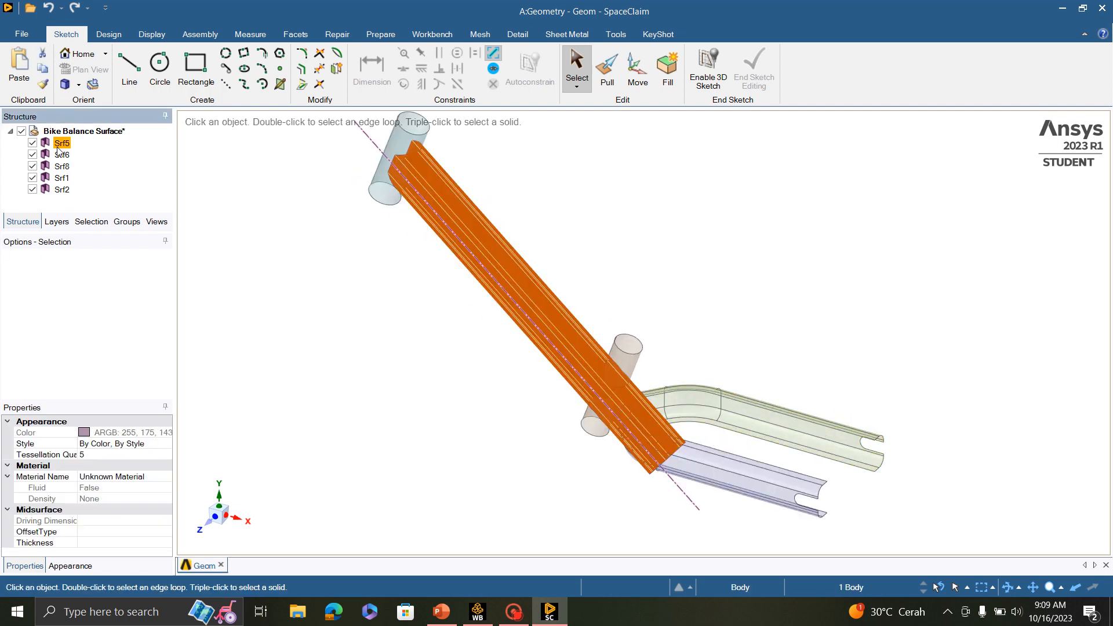
{"action": "right_click", "coordinate": [59, 151]}
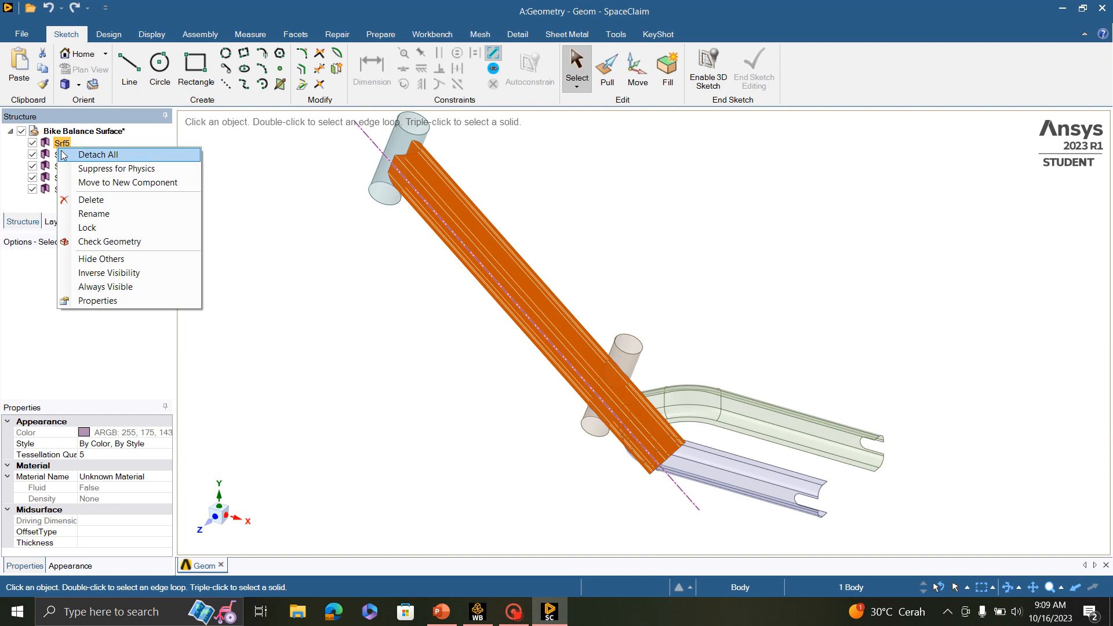
{"action": "left_click", "coordinate": [100, 214]}
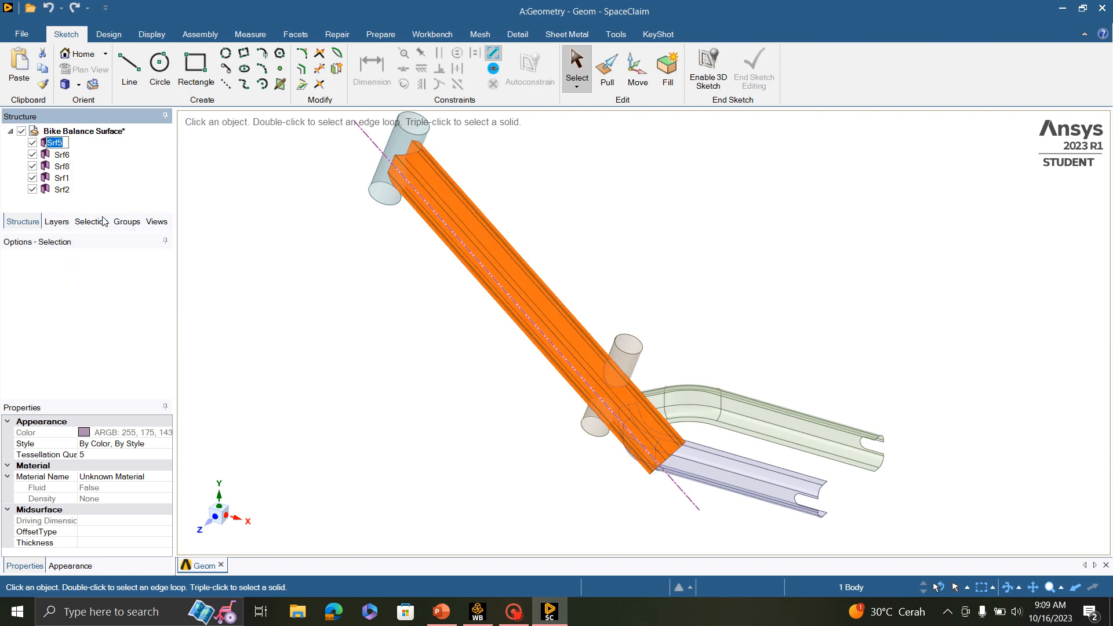
{"action": "type", "text": "Dt"}
{"action": "key", "text": "Return"}
- Rename the surface body Srf6, one of the two rear arms, as Rarm
{"action": "left_click", "coordinate": [63, 155]}
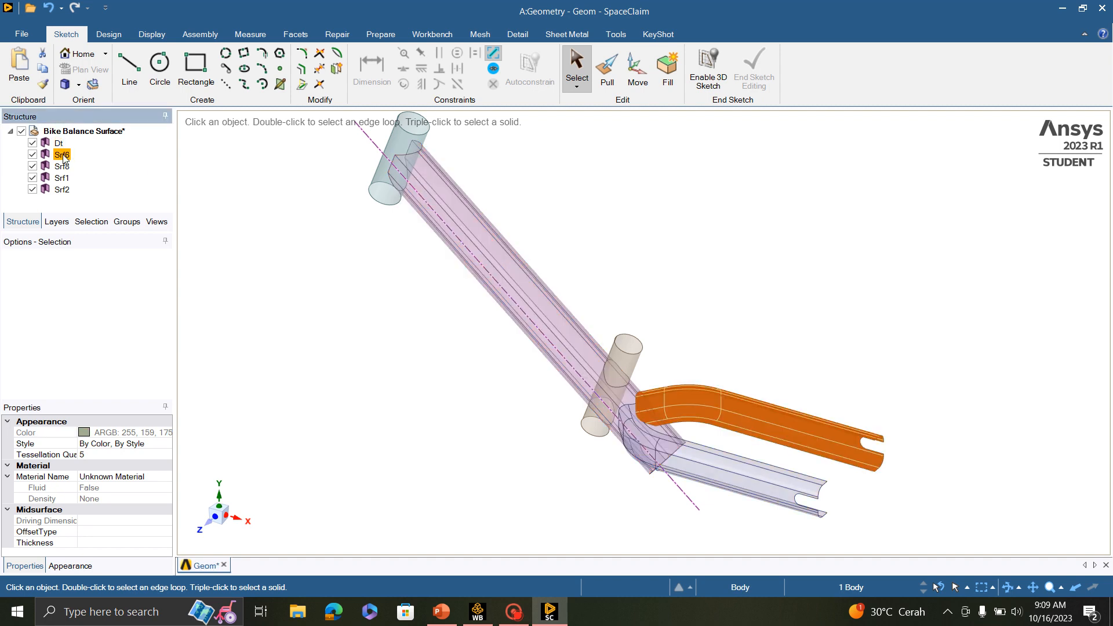
{"action": "right_click", "coordinate": [64, 157]}
{"action": "left_click", "coordinate": [100, 213]}
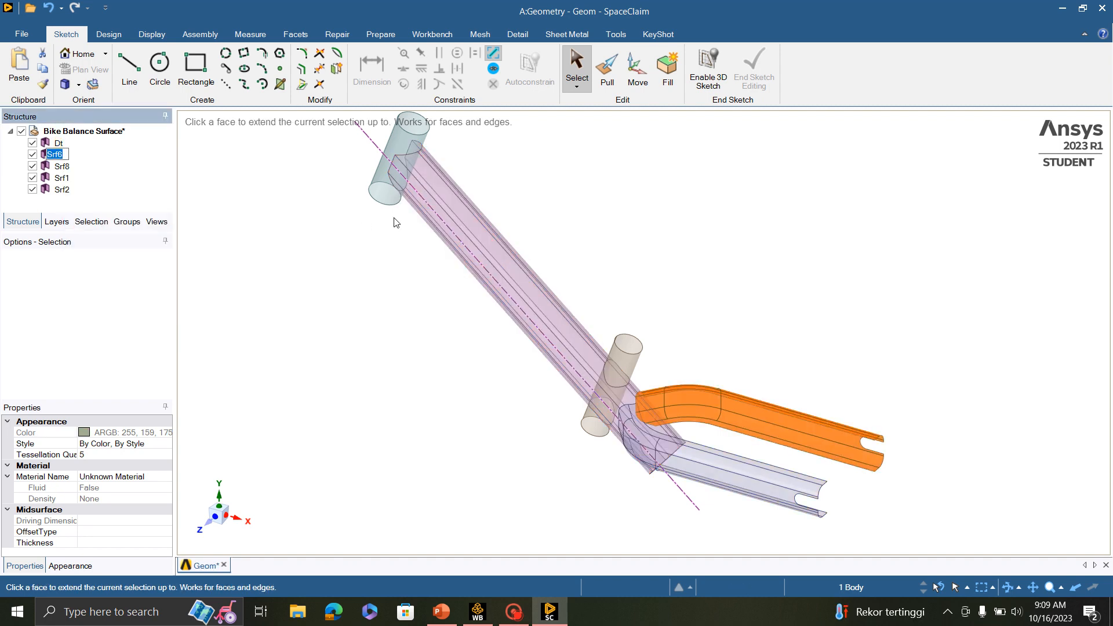
{"action": "type", "text": "Ra"}
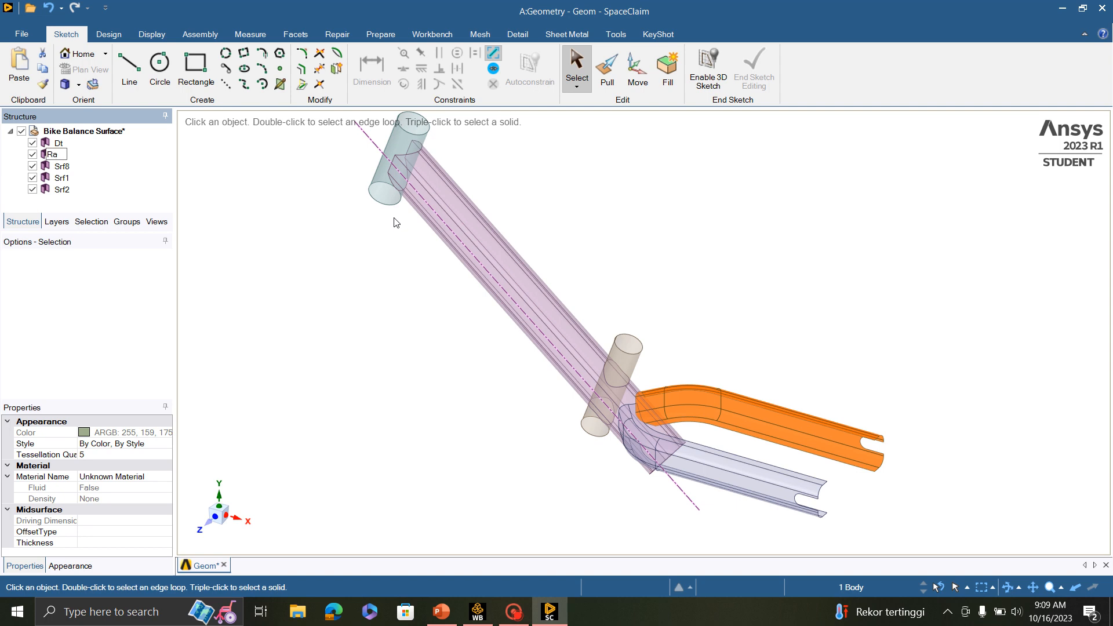
{"action": "type", "text": "rm"}
{"action": "key", "text": "Return"}
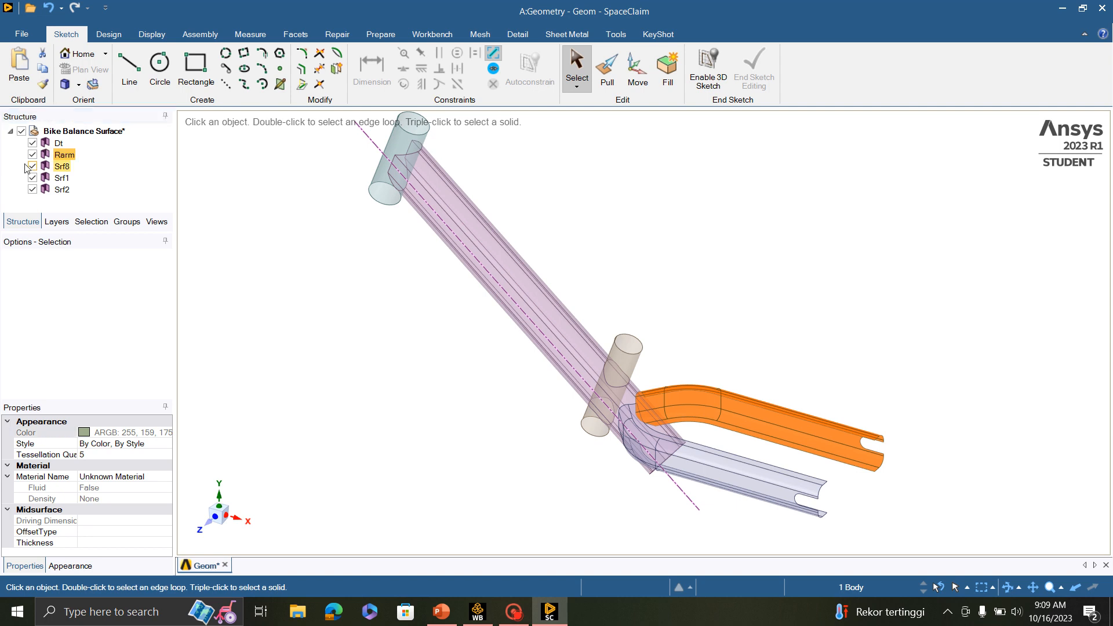
- Rename the surface body Srf8, the other rear arm, as Larm
{"action": "left_click", "coordinate": [62, 167]}
{"action": "right_click", "coordinate": [62, 166]}
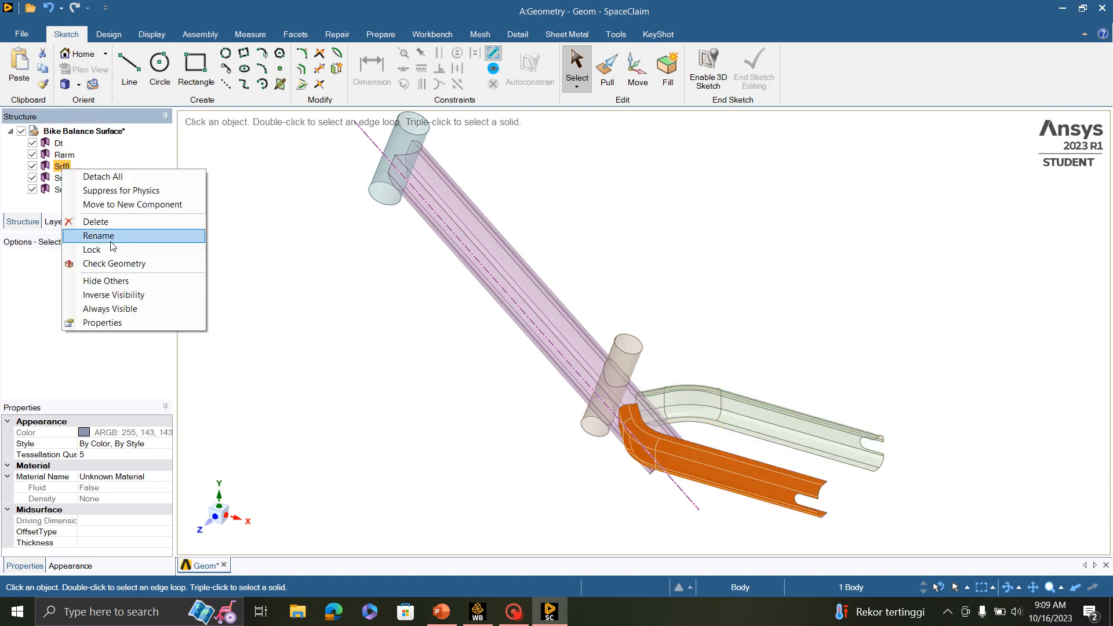
{"action": "left_click", "coordinate": [112, 236]}
{"action": "type", "text": "Larm"}
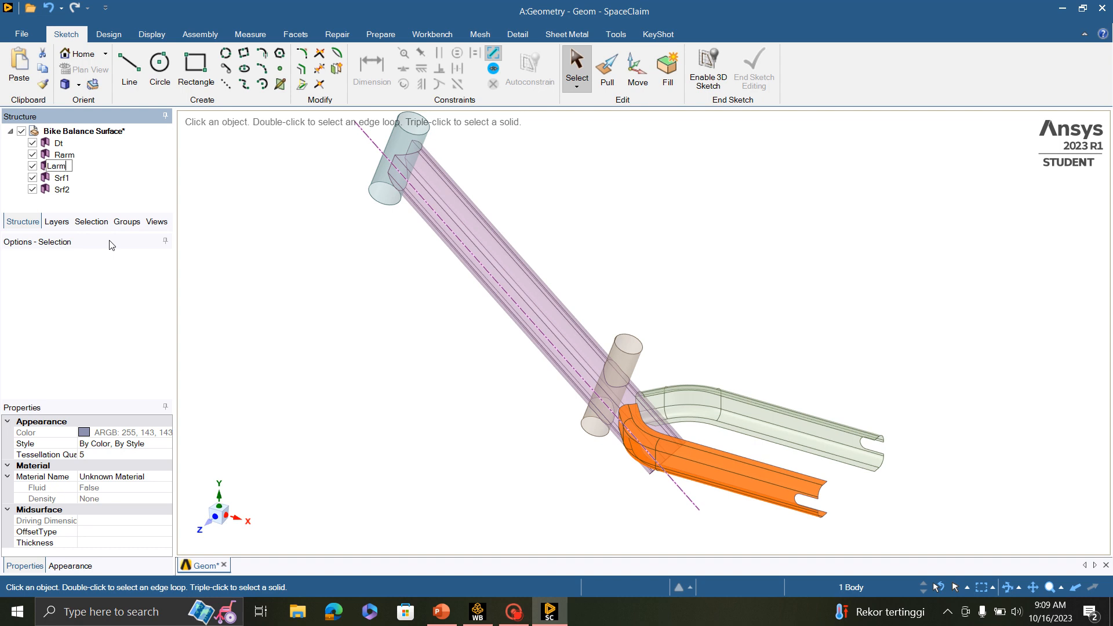
{"action": "key", "text": "Return"}
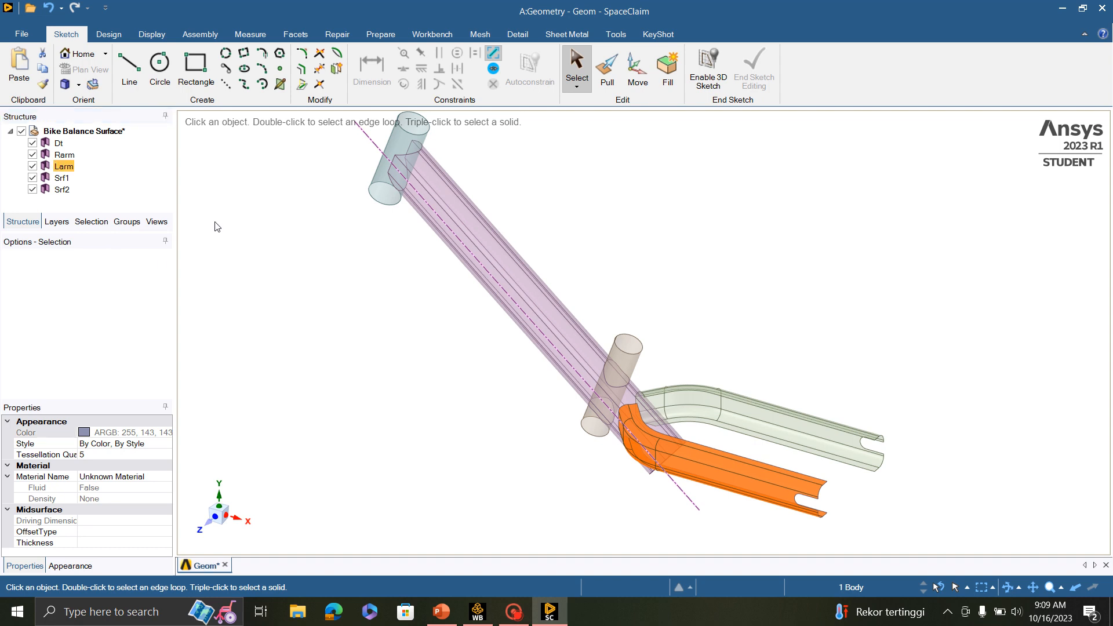
- Rename the surface body Srf1, the short tube near the rear arms, as St
{"action": "left_click", "coordinate": [62, 178]}
{"action": "right_click", "coordinate": [68, 184]}
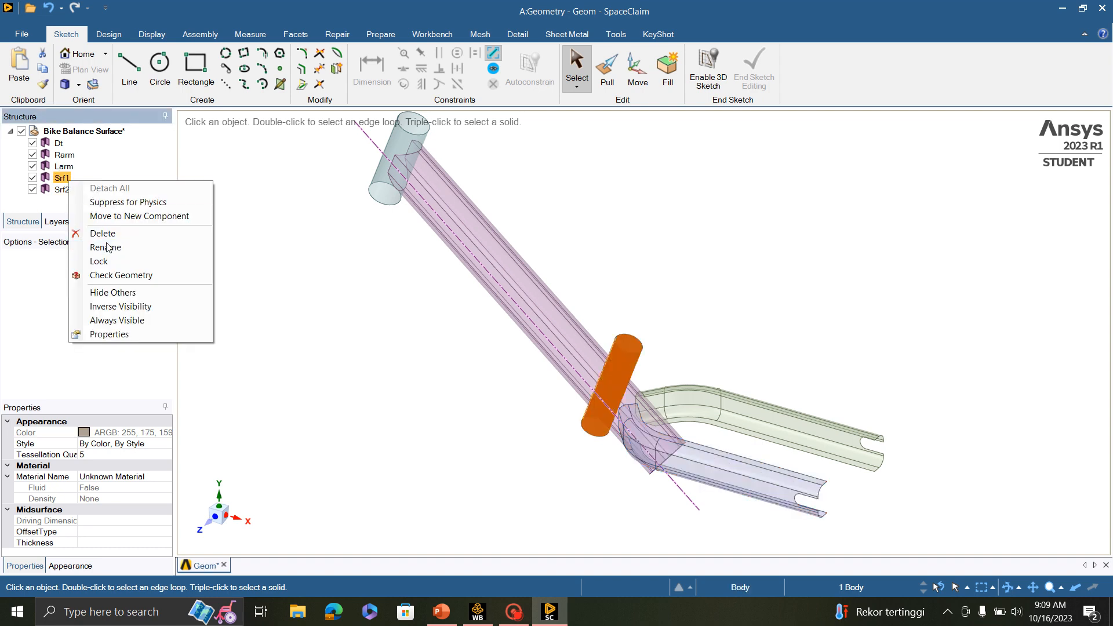
{"action": "left_click", "coordinate": [204, 248]}
{"action": "type", "text": "ST"}
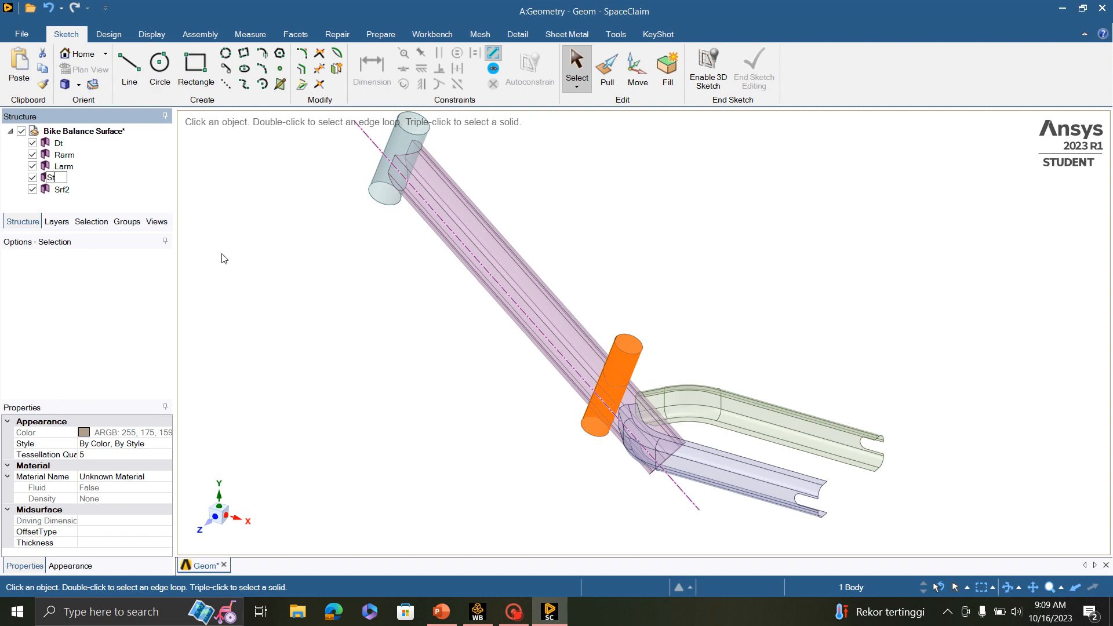
{"action": "key", "text": "Return"}
- Rename the surface body Srf2, the short tube at the upper end of the frame, as Ht
{"action": "right_click", "coordinate": [61, 190]}
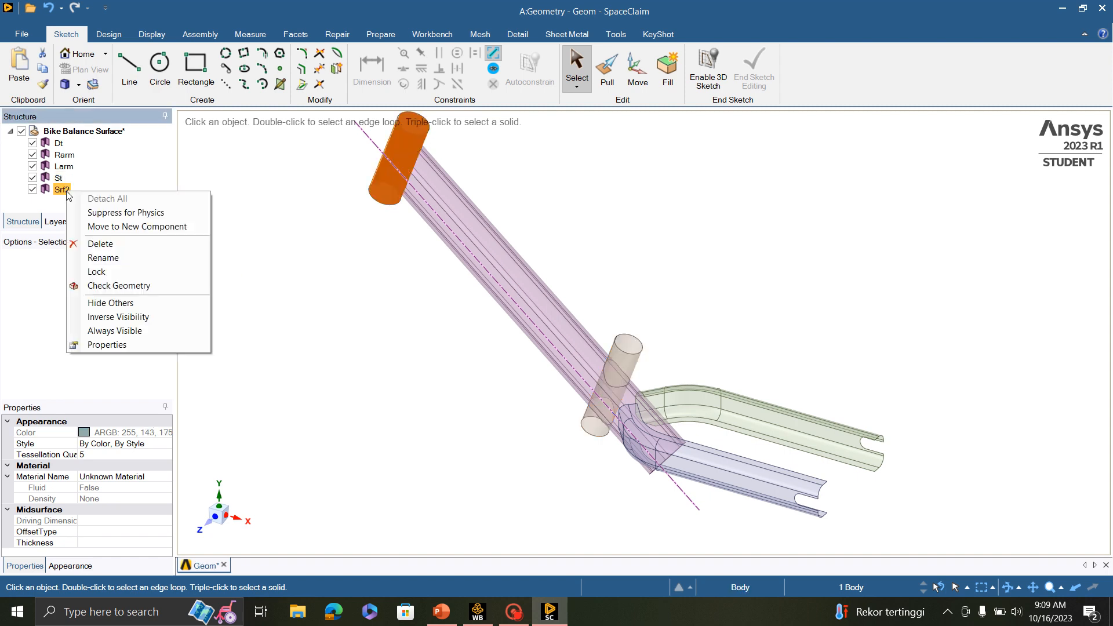
{"action": "left_click", "coordinate": [134, 257]}
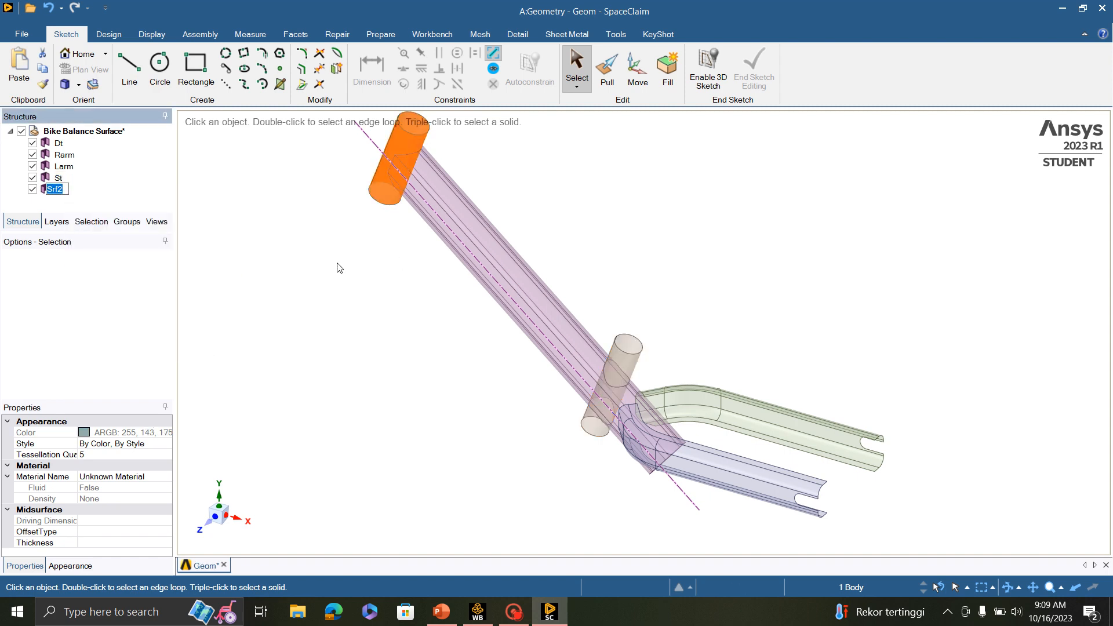
{"action": "type", "text": "Ht"}
{"action": "key", "text": "Return"}
- Save the bike frame geometry and close SpaceClaim to return to the Workbench project
{"action": "scroll", "coordinate": [806, 316], "scroll_direction": "down", "scroll_amount": 4}
{"action": "scroll", "coordinate": [805, 317], "scroll_direction": "up", "scroll_amount": 5}
{"action": "middle_click_drag", "start_coordinate": [711, 337], "coordinate": [684, 359]}
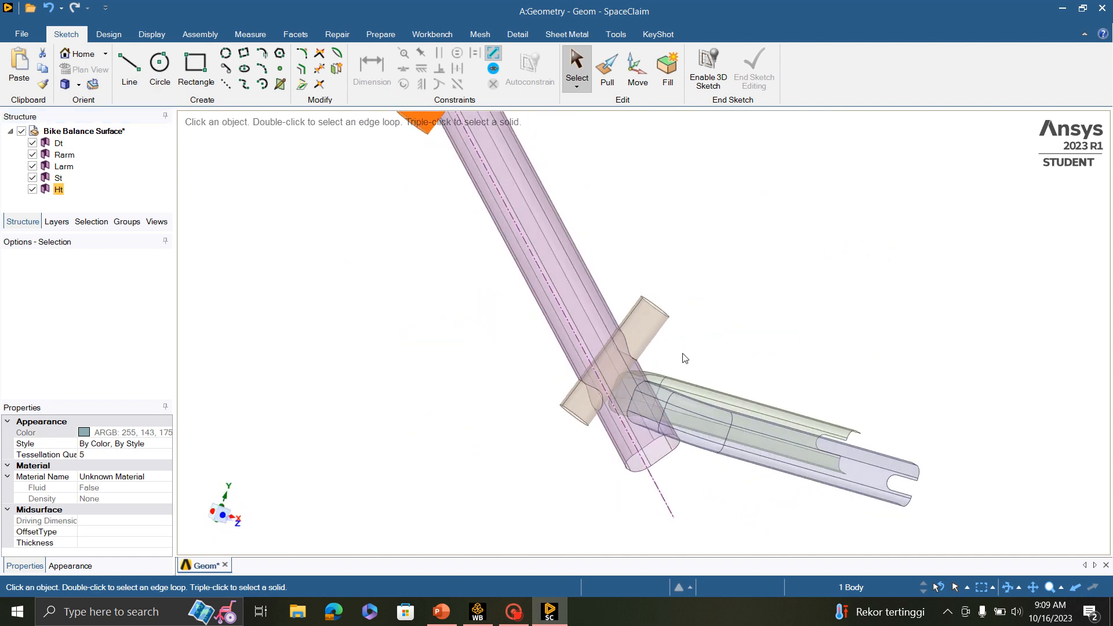
{"action": "scroll", "coordinate": [693, 292], "scroll_direction": "down", "scroll_amount": 6}
{"action": "scroll", "coordinate": [701, 287], "scroll_direction": "up", "scroll_amount": 4}
{"action": "middle_click_drag", "start_coordinate": [721, 277], "coordinate": [660, 326]}
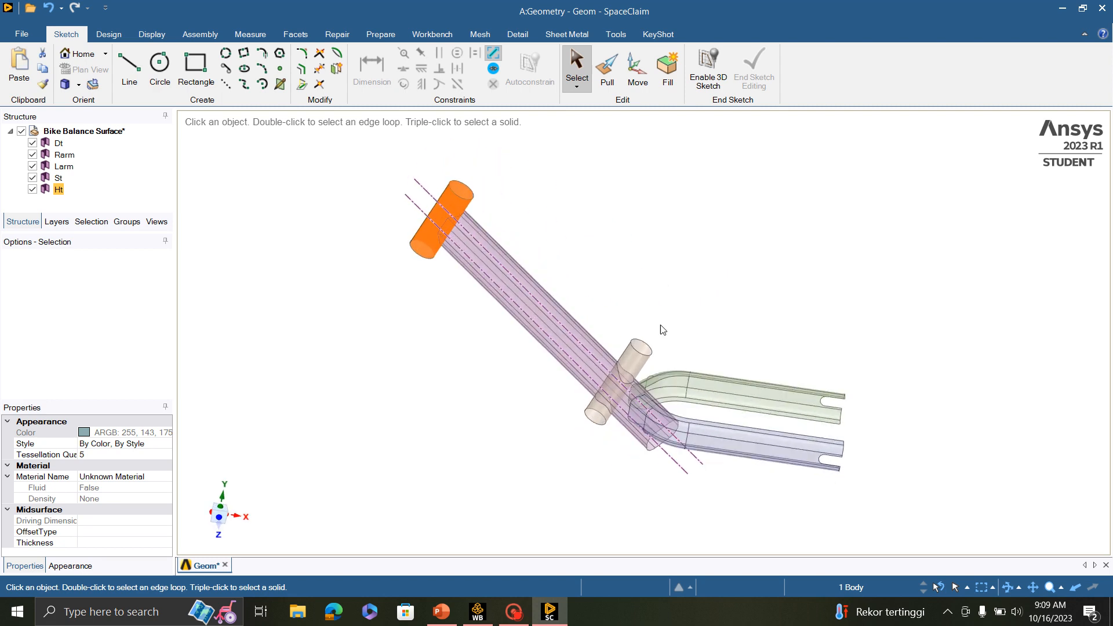
{"action": "key", "text": "ctrl+s"}
{"action": "key", "text": "alt+F4"}
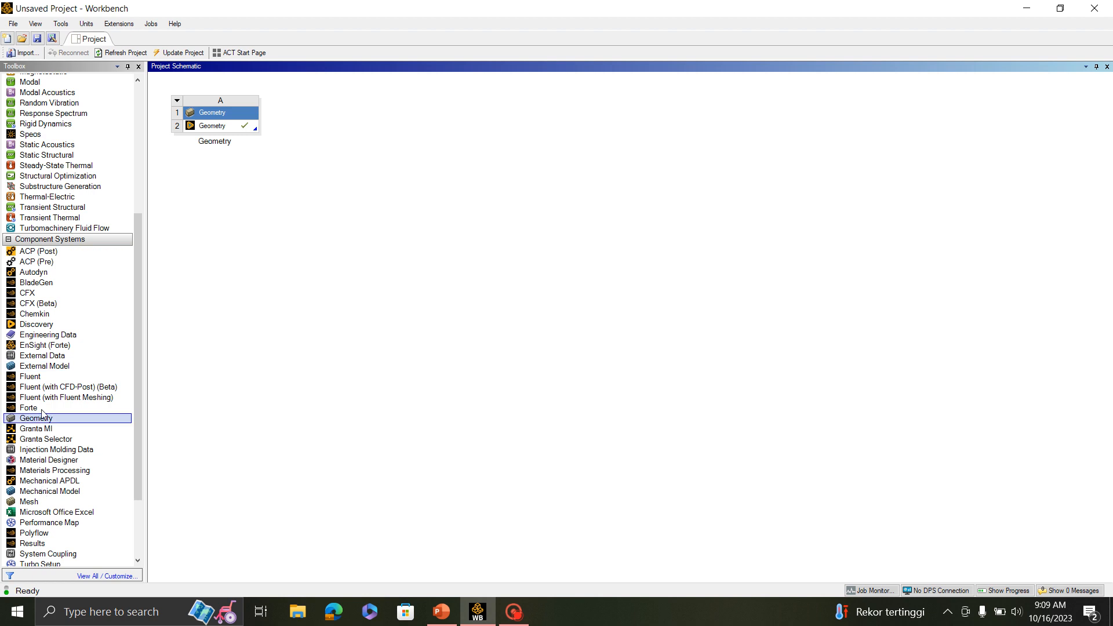
- Add an ACP (Pre) system to the project schematic and link the existing Geometry cell to its Geometry cell
{"action": "left_click_drag", "start_coordinate": [51, 262], "coordinate": [322, 114]}
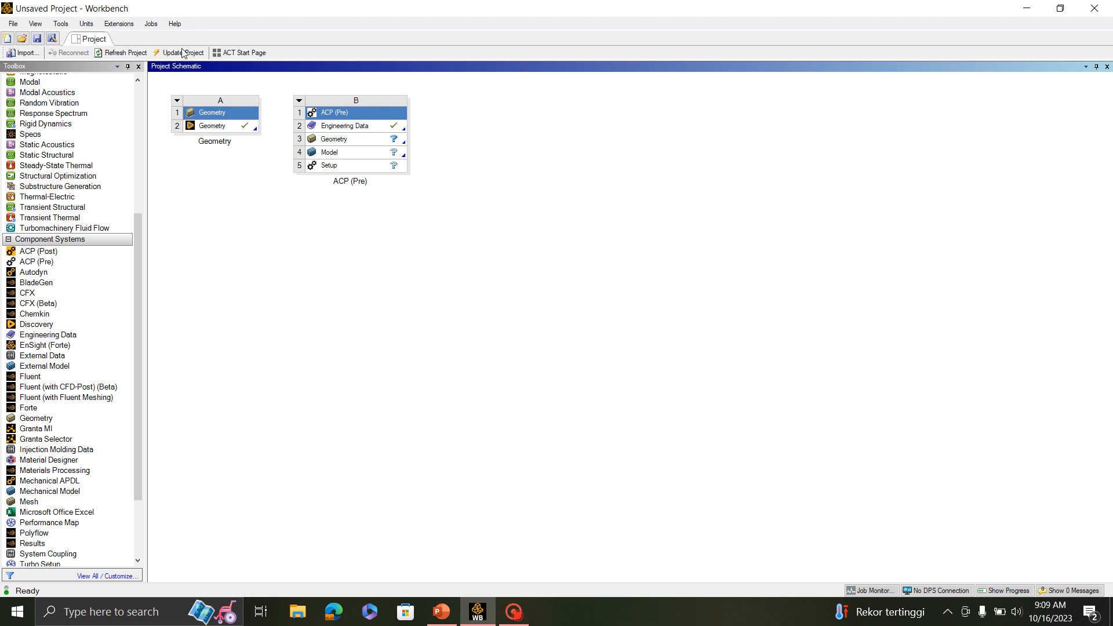
{"action": "left_click", "coordinate": [227, 127]}
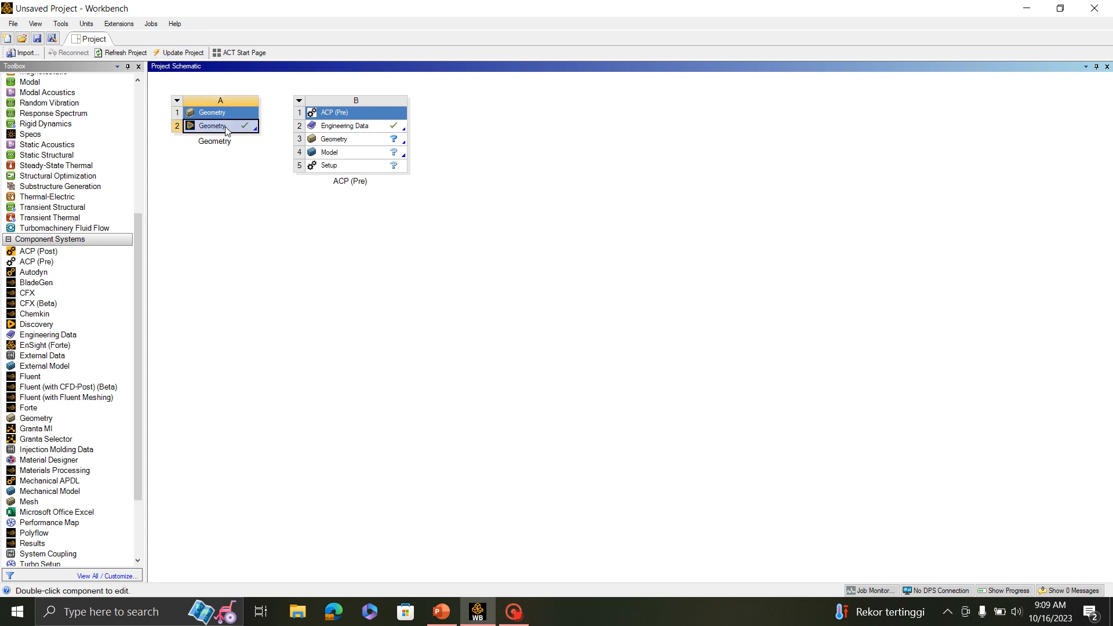
{"action": "left_click", "coordinate": [226, 177]}
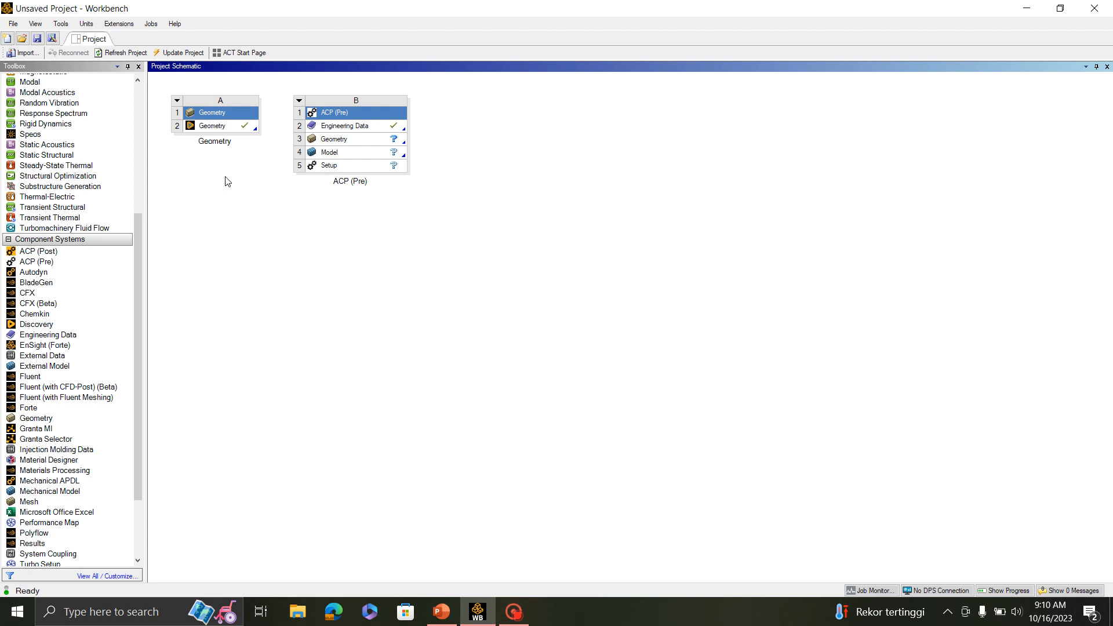
{"action": "left_click_drag", "start_coordinate": [217, 127], "coordinate": [372, 141]}
- Open the ACP (Pre) Engineering Data and delete the Structural Steel material
{"action": "double_click", "coordinate": [360, 125]}
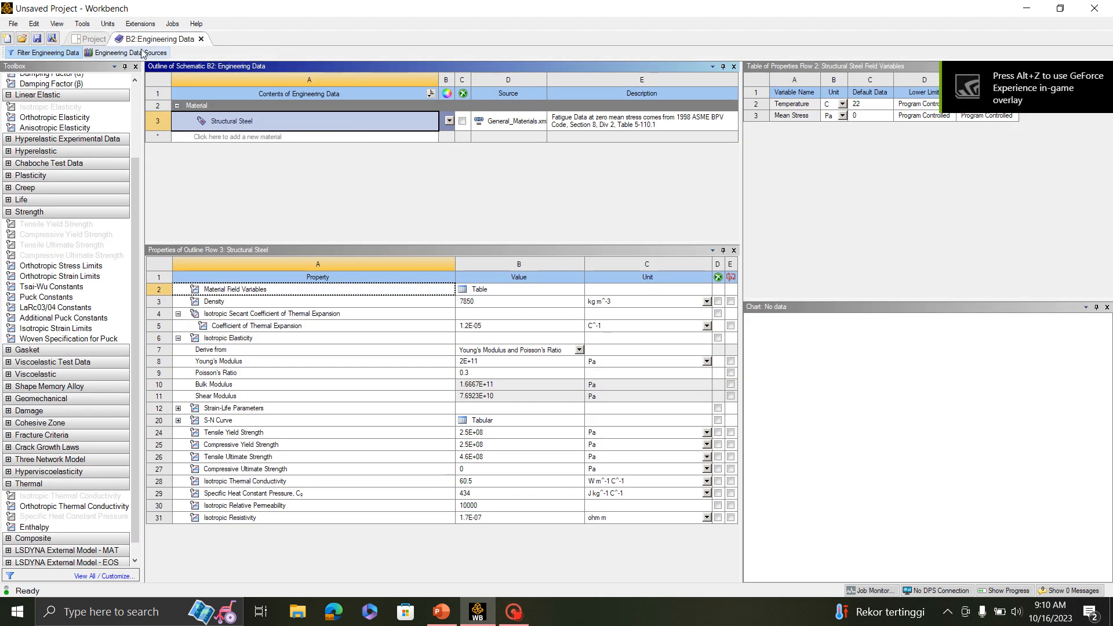
{"action": "right_click", "coordinate": [225, 120]}
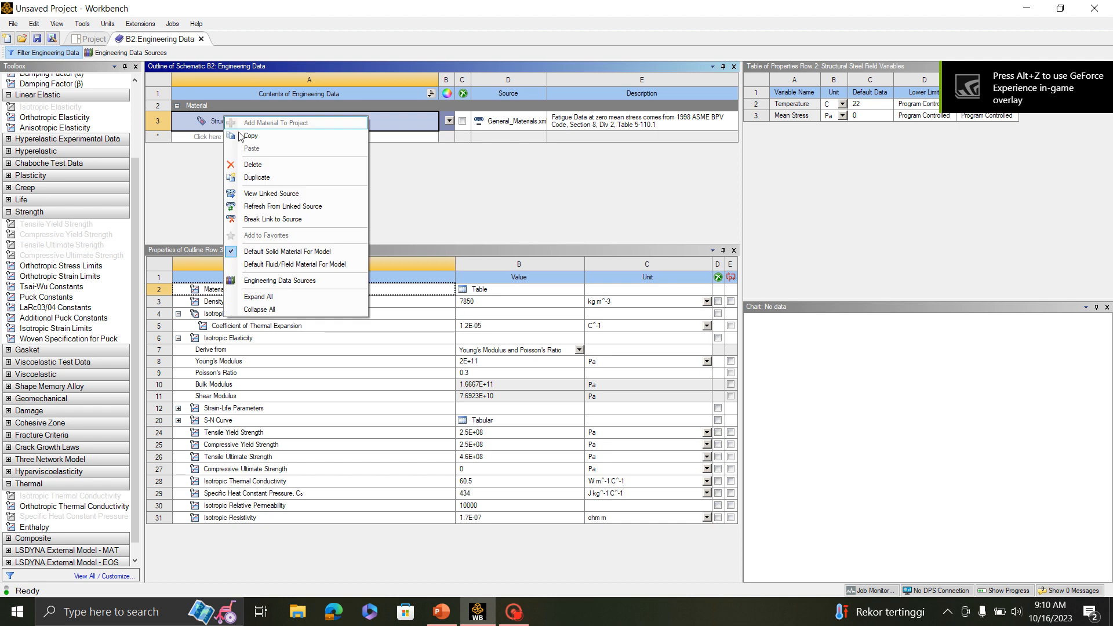
{"action": "left_click", "coordinate": [292, 165]}
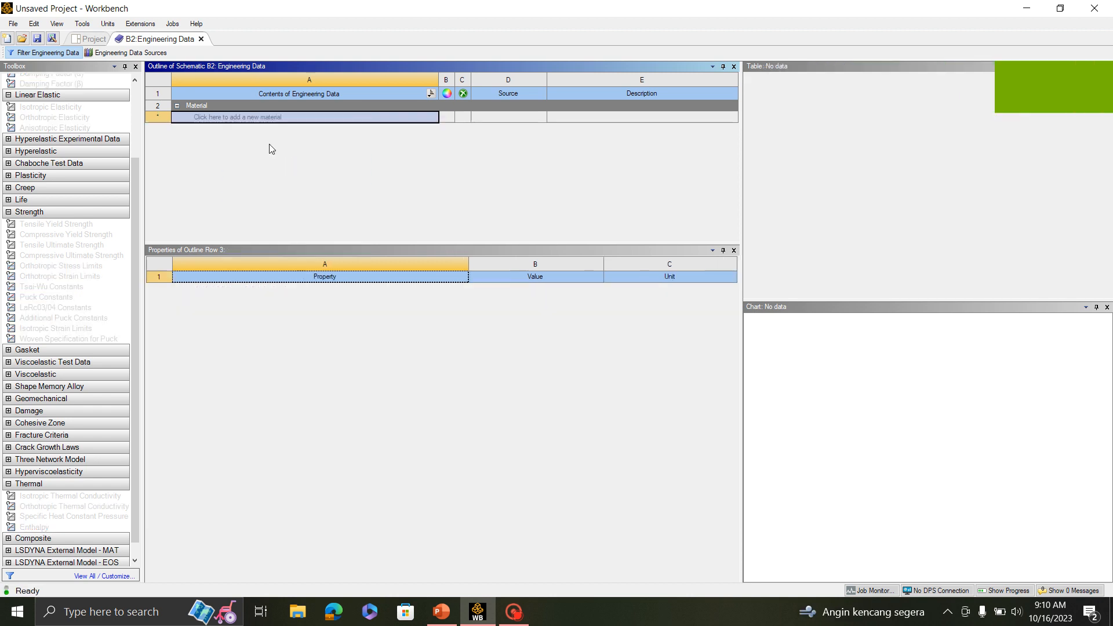
- Add Epoxy Carbon UD (230 GPa) Prepreg from the Composite Materials data source and return to the project's material list
{"action": "left_click", "coordinate": [117, 58]}
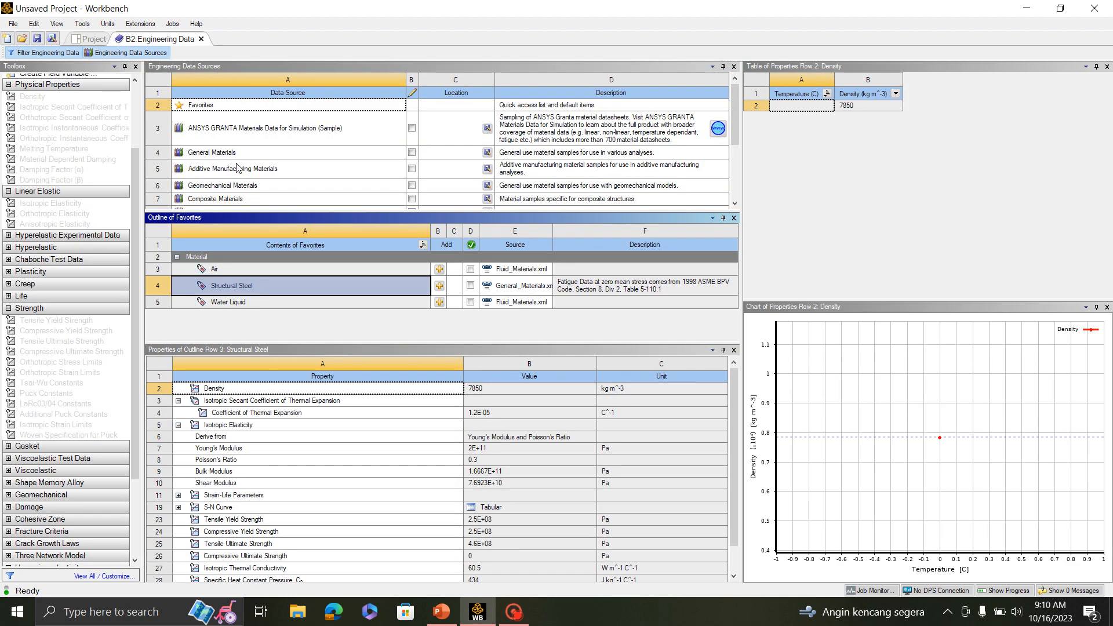
{"action": "scroll", "coordinate": [236, 168], "scroll_direction": "down", "scroll_amount": 2}
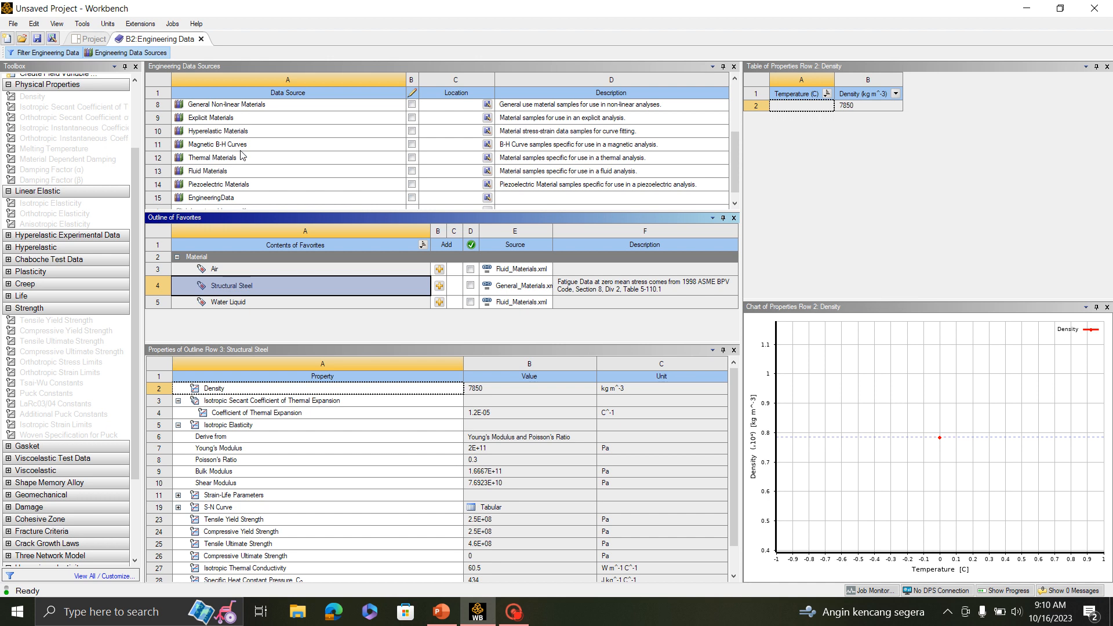
{"action": "scroll", "coordinate": [242, 156], "scroll_direction": "up", "scroll_amount": 2}
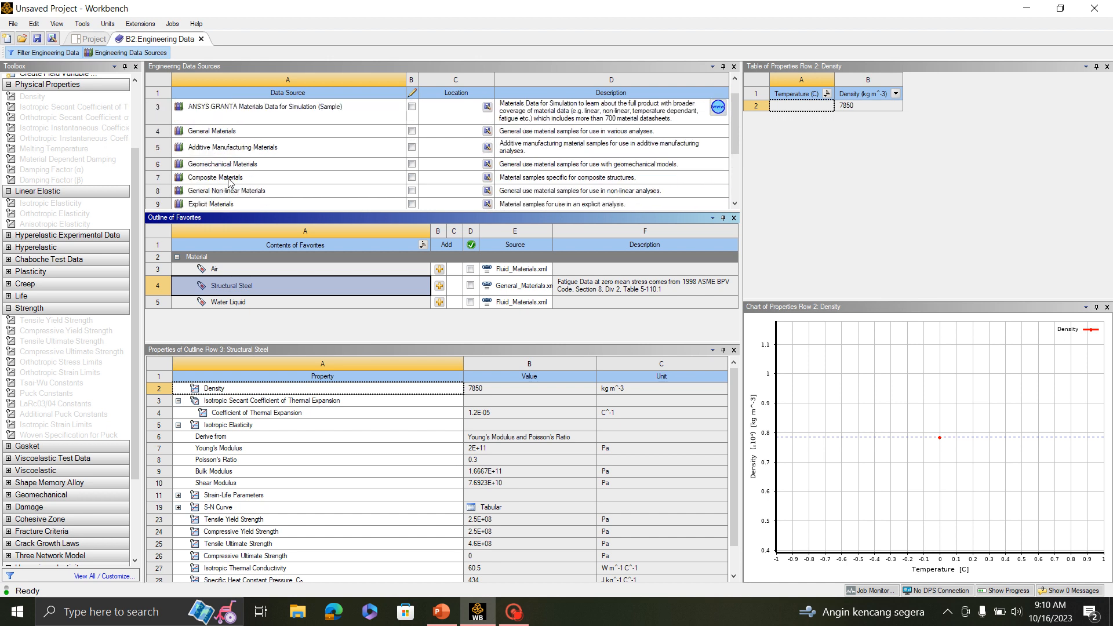
{"action": "left_click", "coordinate": [229, 180]}
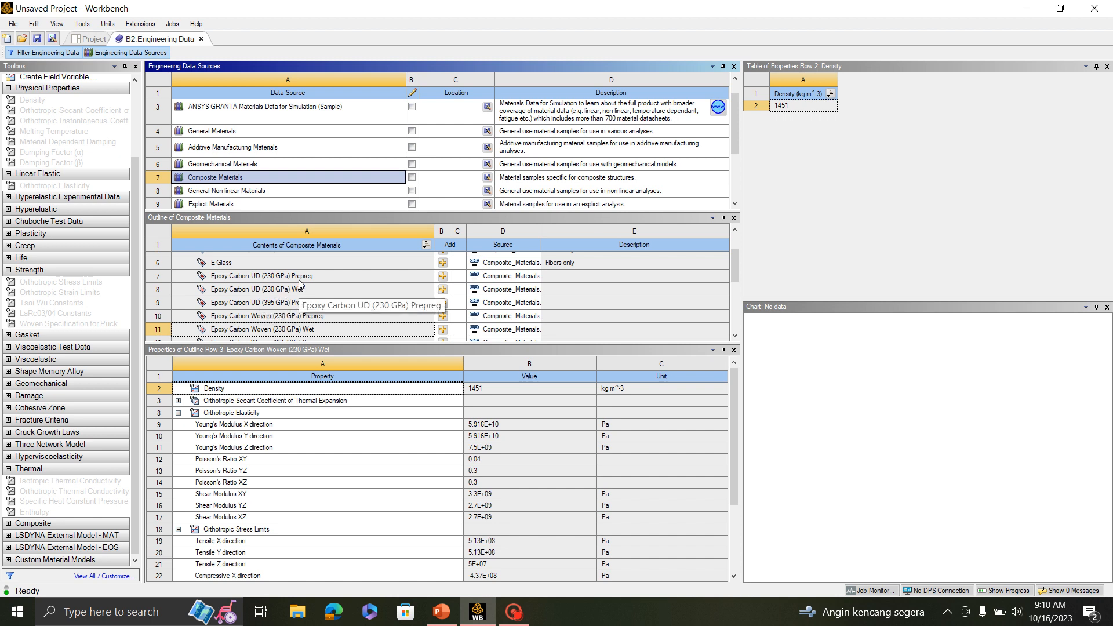
{"action": "left_click", "coordinate": [443, 277]}
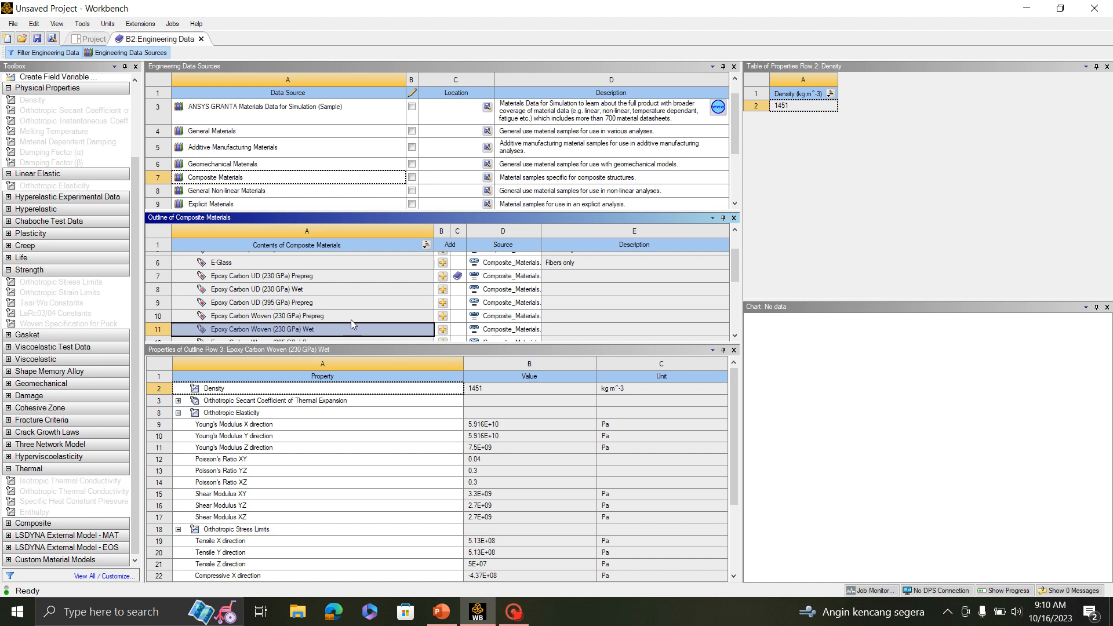
{"action": "scroll", "coordinate": [346, 315], "scroll_direction": "up", "scroll_amount": 2}
{"action": "scroll", "coordinate": [343, 314], "scroll_direction": "down", "scroll_amount": 3}
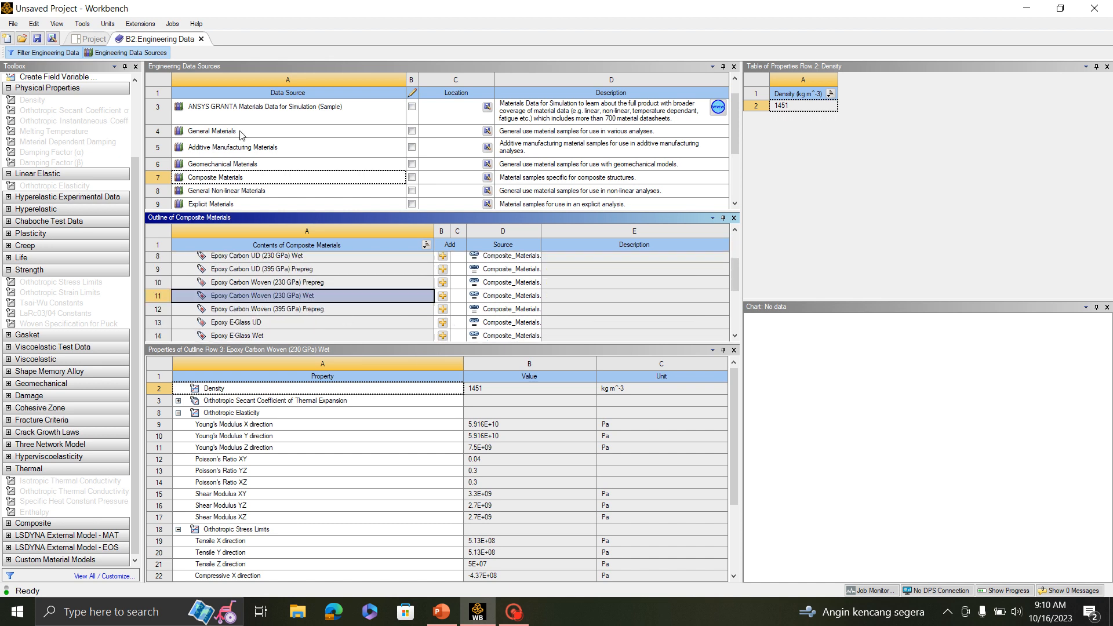
{"action": "left_click", "coordinate": [107, 54]}
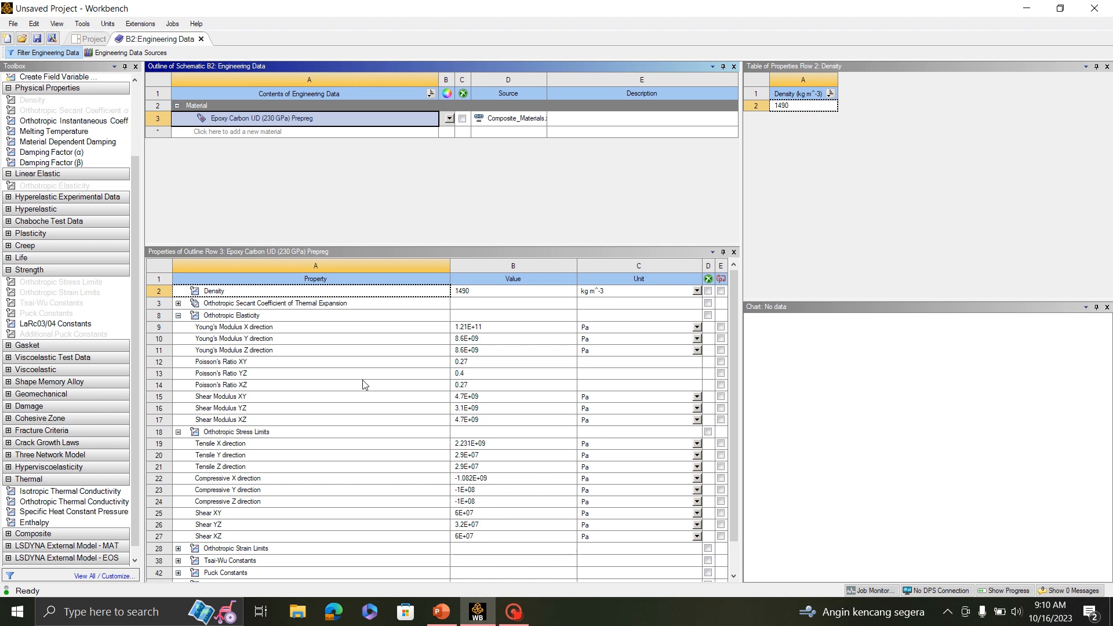
- Look through the properties of the Epoxy Carbon UD (230 GPa) Prepreg material and close Engineering Data
{"action": "scroll", "coordinate": [362, 383], "scroll_direction": "down", "scroll_amount": 1}
{"action": "scroll", "coordinate": [368, 415], "scroll_direction": "up", "scroll_amount": 1}
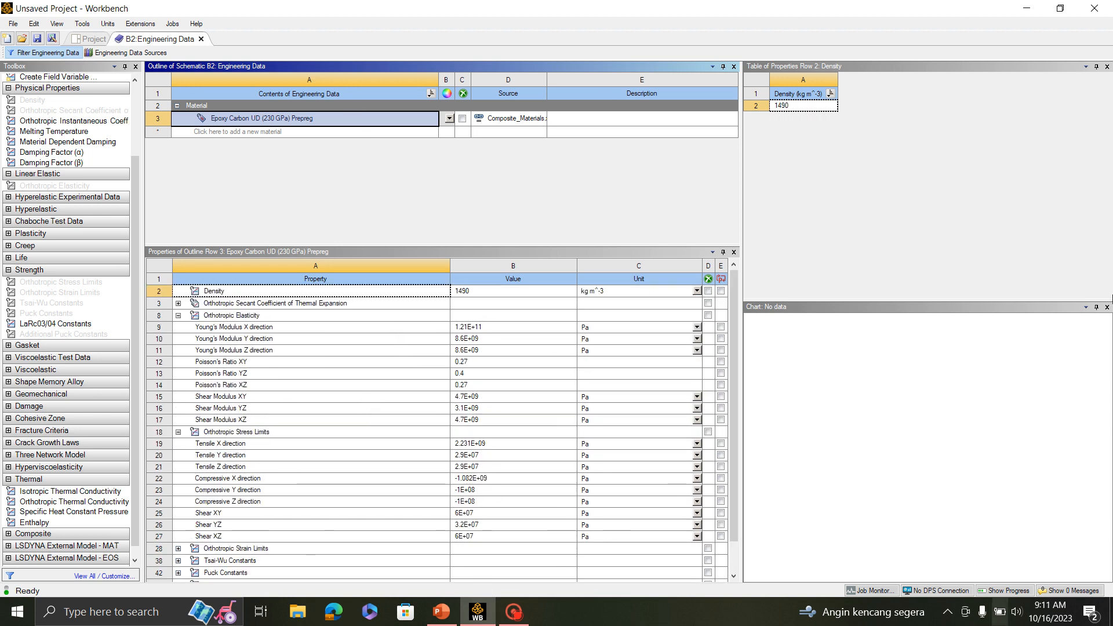
{"action": "left_click", "coordinate": [201, 40]}
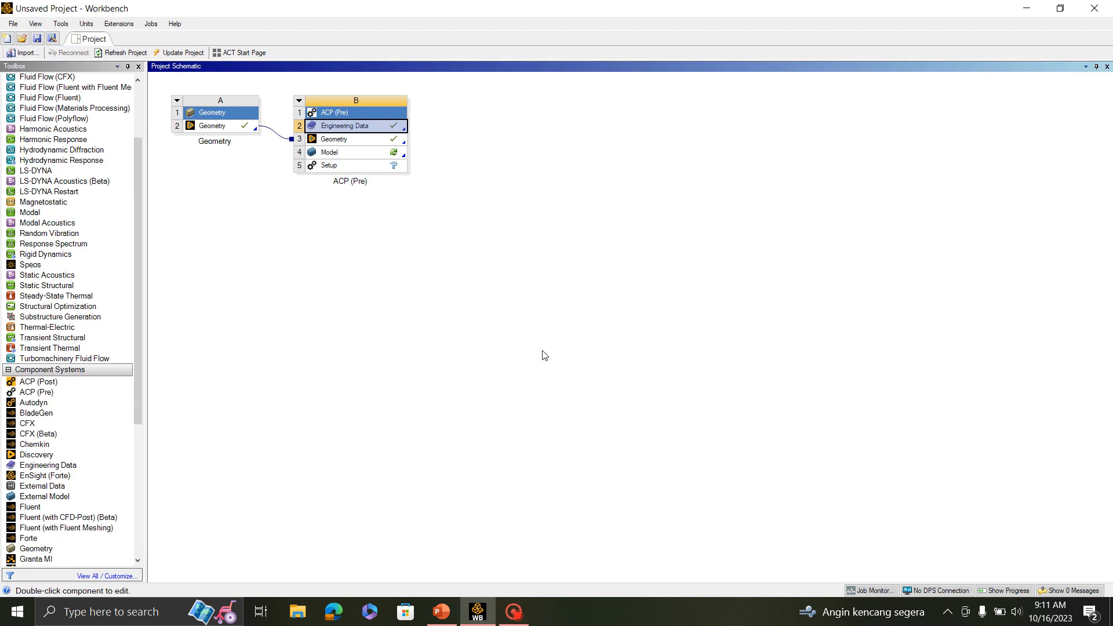
- Open the ACP (Pre) Model in Mechanical and show the details of the Geom\Dt surface body
{"action": "double_click", "coordinate": [358, 160]}
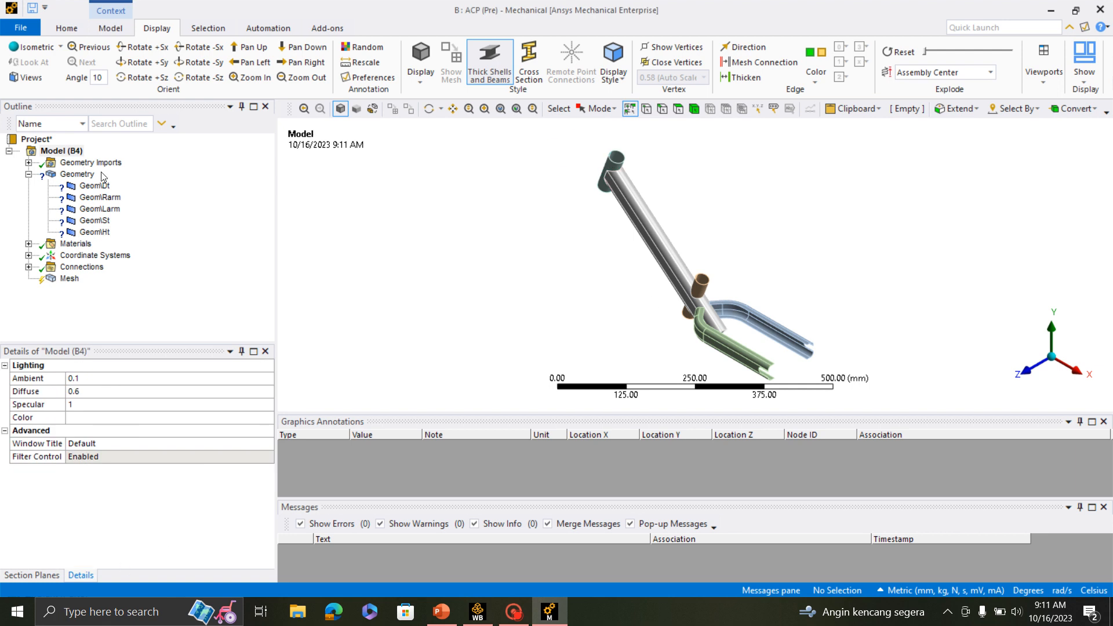
{"action": "left_click", "coordinate": [83, 175]}
{"action": "left_click", "coordinate": [91, 189]}
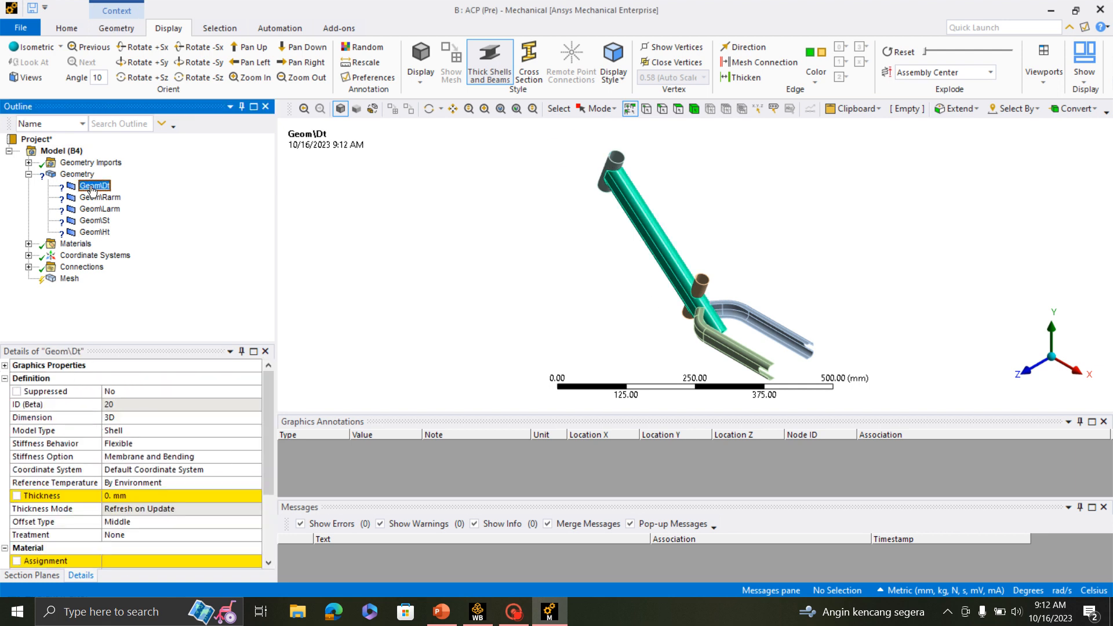
- Go through the Dt, Rarm, Larm, St and Ht surface bodies to identify which frame part each one represents
{"action": "left_click", "coordinate": [74, 175]}
{"action": "left_click", "coordinate": [101, 187]}
{"action": "left_click", "coordinate": [96, 233]}
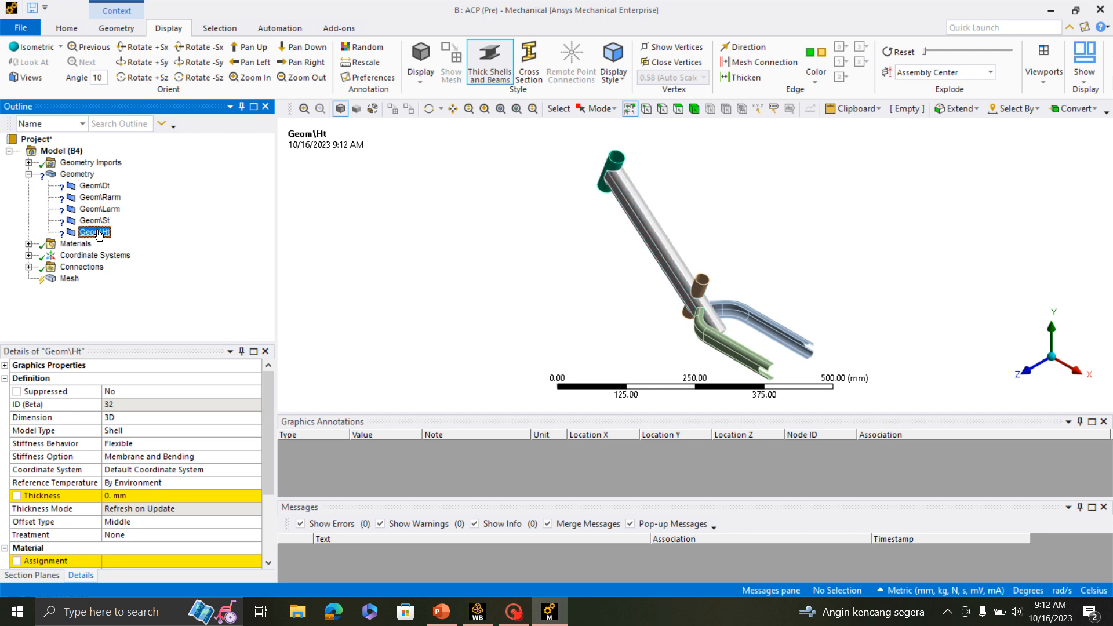
{"action": "left_click", "coordinate": [94, 186]}
{"action": "left_click", "coordinate": [100, 198]}
{"action": "left_click", "coordinate": [105, 210]}
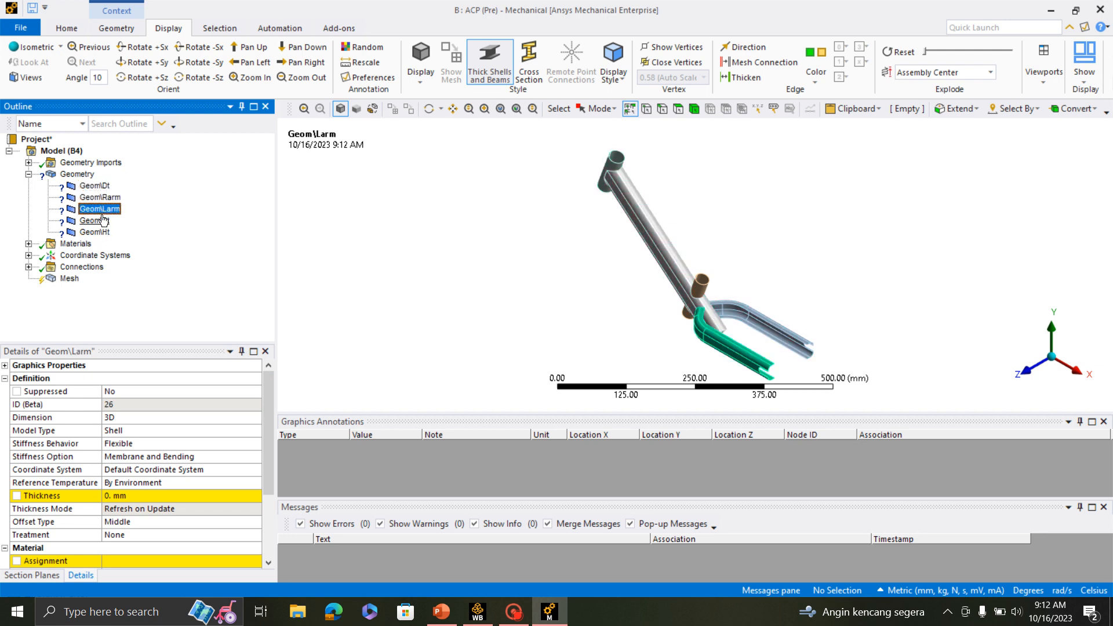
{"action": "left_click", "coordinate": [102, 220]}
{"action": "left_click", "coordinate": [96, 233]}
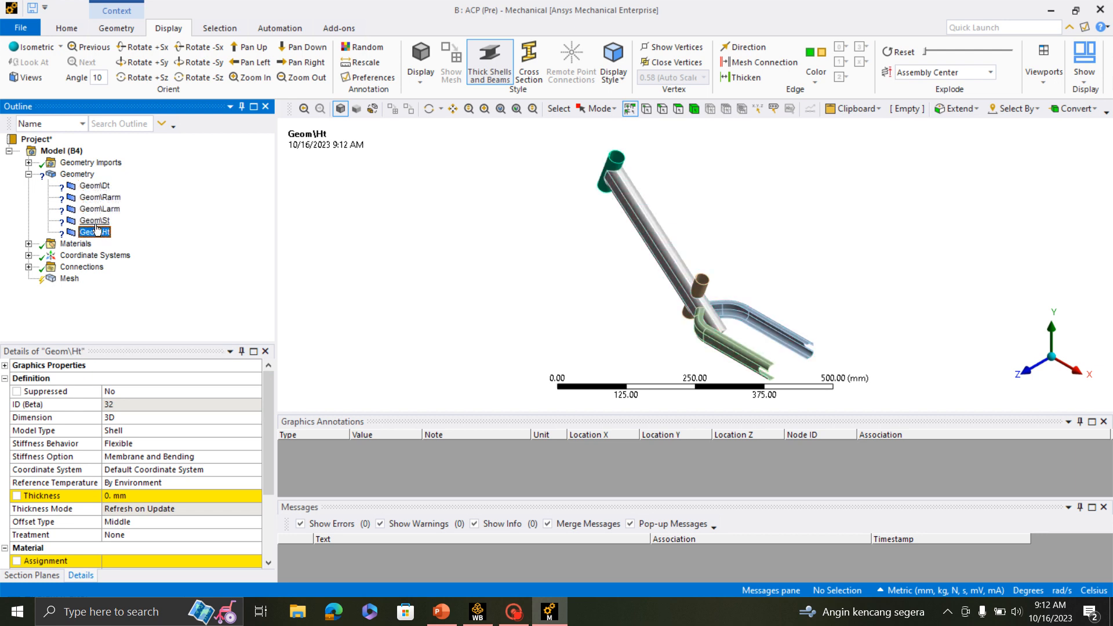
- Set the thickness of all five surface bodies, from Dt through Ht, to 1 mm together
{"action": "left_click", "coordinate": [95, 186]}
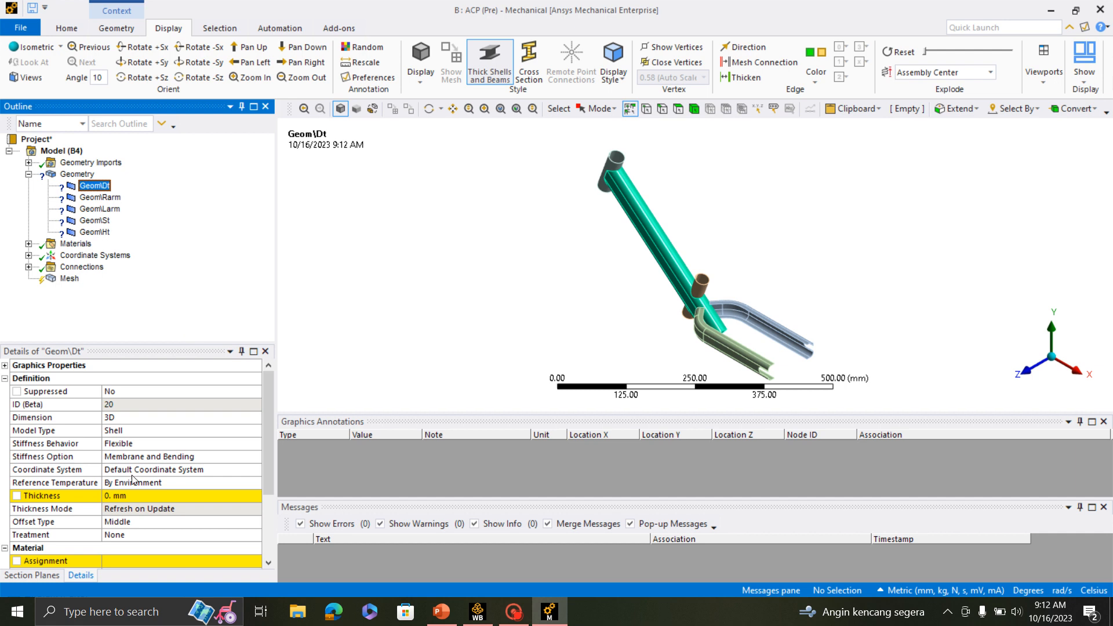
{"action": "left_click", "coordinate": [113, 198]}
{"action": "left_click", "coordinate": [106, 187]}
{"action": "left_click", "coordinate": [95, 232], "text": "shift"}
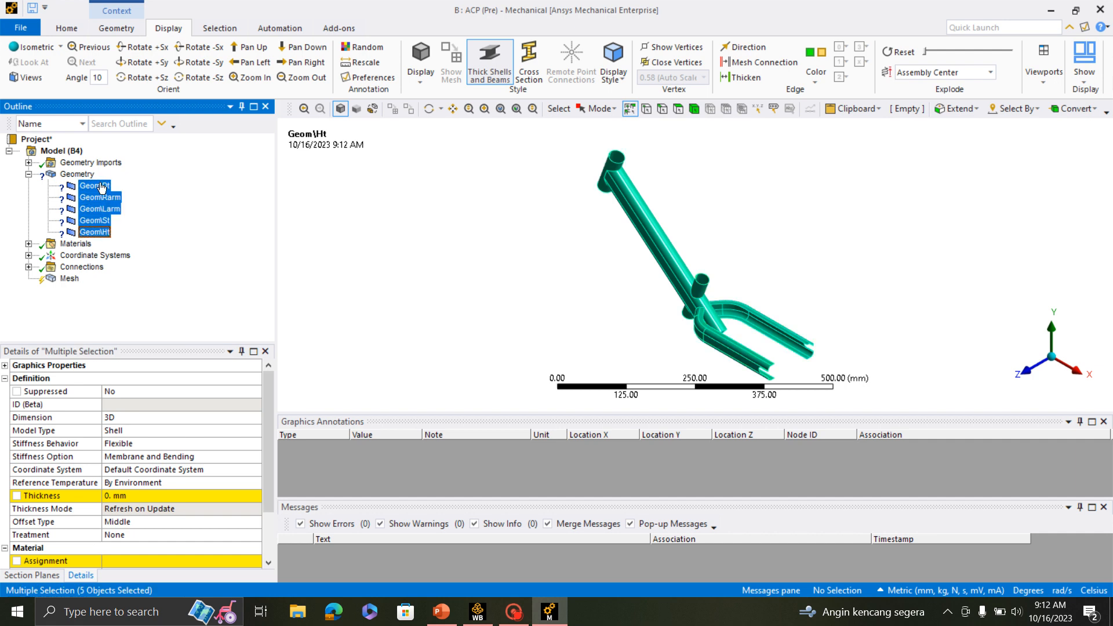
{"action": "left_click", "coordinate": [134, 497]}
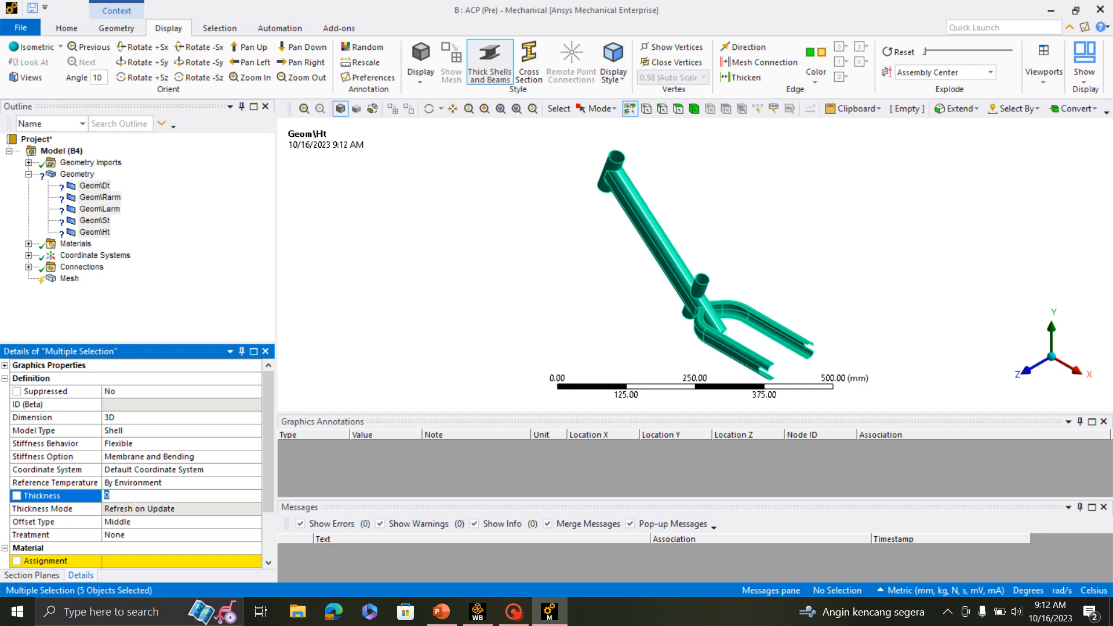
- Assign the Epoxy Carbon UD (230 GPa) Prepreg material to the five selected surface bodies
{"action": "left_click", "coordinate": [149, 562]}
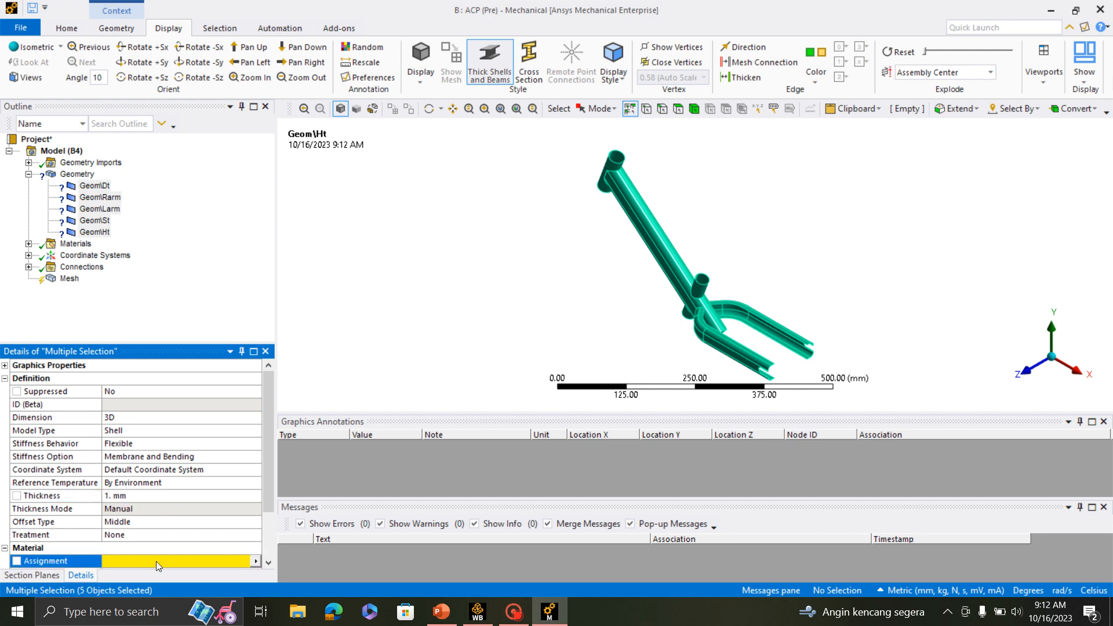
{"action": "left_click", "coordinate": [255, 561]}
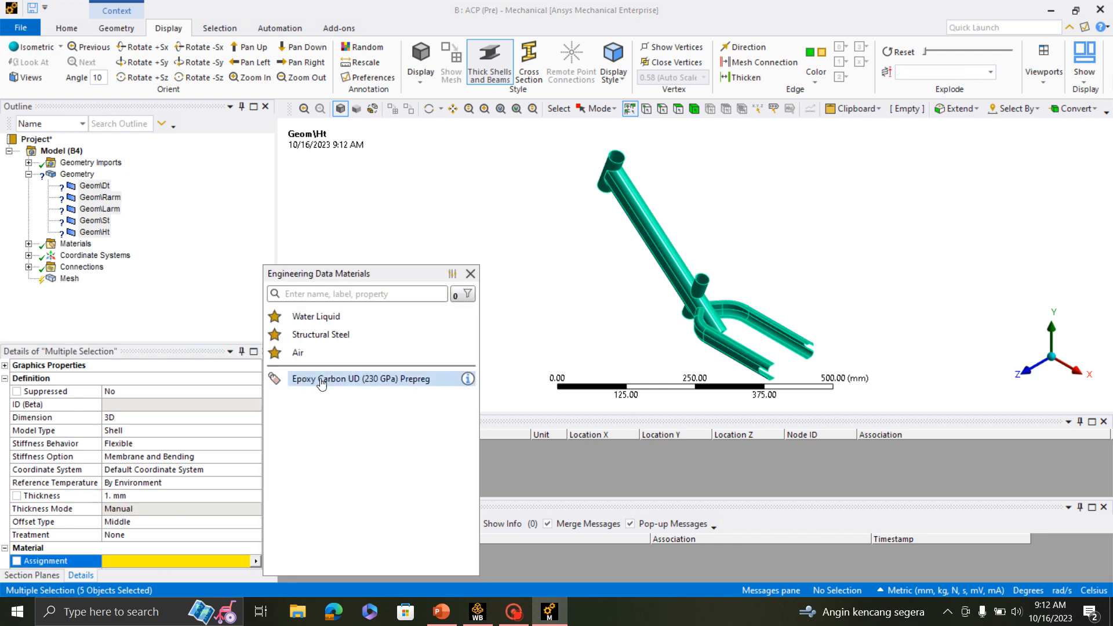
{"action": "left_click", "coordinate": [303, 379]}
{"action": "left_click", "coordinate": [107, 313]}
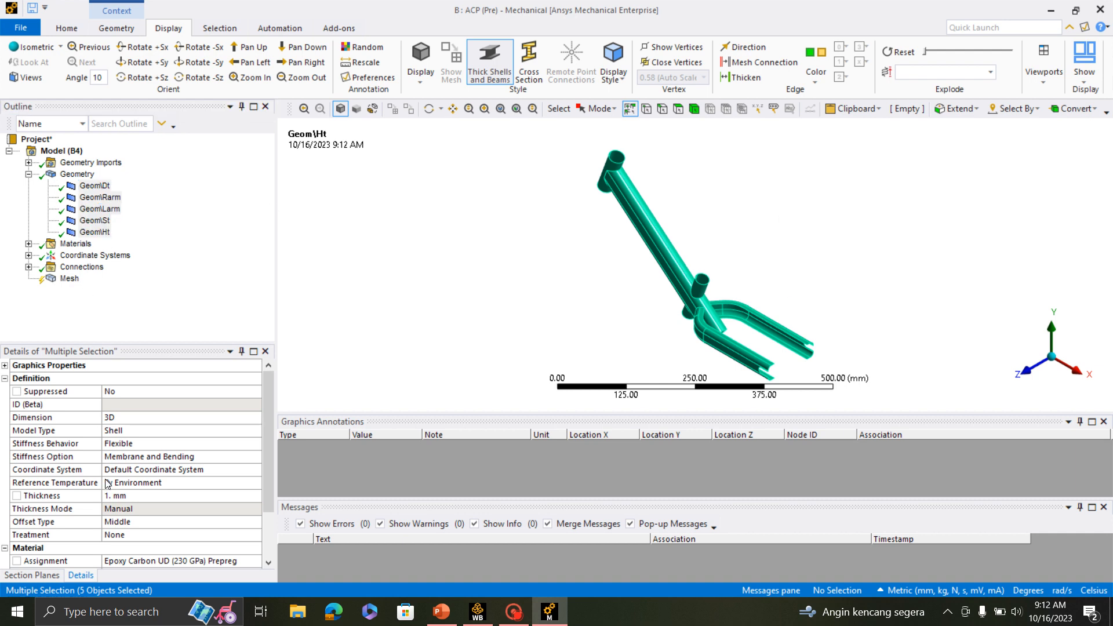
- Examine the frame from several angles, focusing on the junction of the seat tube, down tube and rear arms
{"action": "scroll", "coordinate": [668, 242], "scroll_direction": "up", "scroll_amount": 5}
{"action": "scroll", "coordinate": [668, 242], "scroll_direction": "down", "scroll_amount": 3}
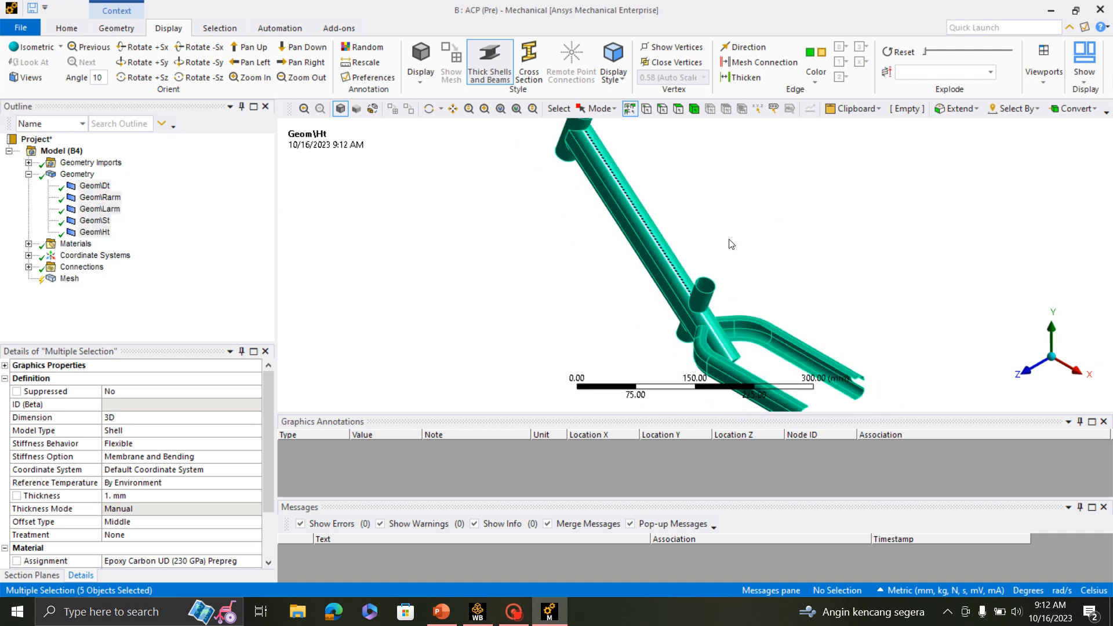
{"action": "middle_click_drag", "start_coordinate": [729, 240], "coordinate": [867, 216]}
{"action": "scroll", "coordinate": [684, 324], "scroll_direction": "up", "scroll_amount": 5}
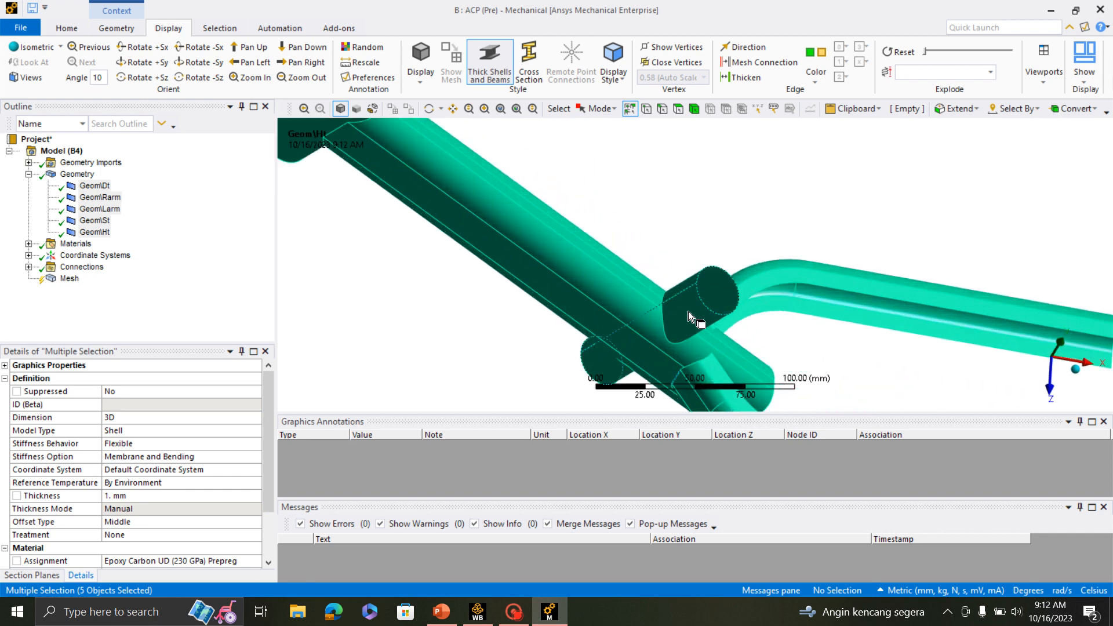
{"action": "scroll", "coordinate": [688, 312], "scroll_direction": "down", "scroll_amount": 2}
{"action": "middle_click_drag", "start_coordinate": [729, 251], "coordinate": [661, 238]}
{"action": "scroll", "coordinate": [598, 226], "scroll_direction": "down", "scroll_amount": 4}
{"action": "scroll", "coordinate": [667, 242], "scroll_direction": "up", "scroll_amount": 3}
{"action": "scroll", "coordinate": [684, 286], "scroll_direction": "down", "scroll_amount": 3}
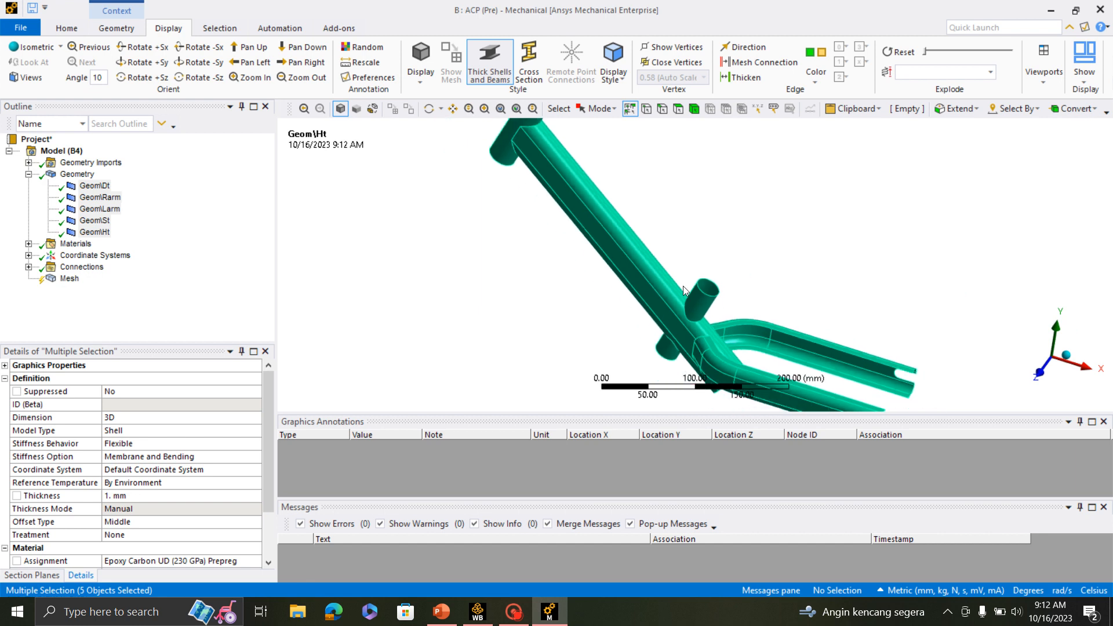
{"action": "scroll", "coordinate": [720, 311], "scroll_direction": "up", "scroll_amount": 5}
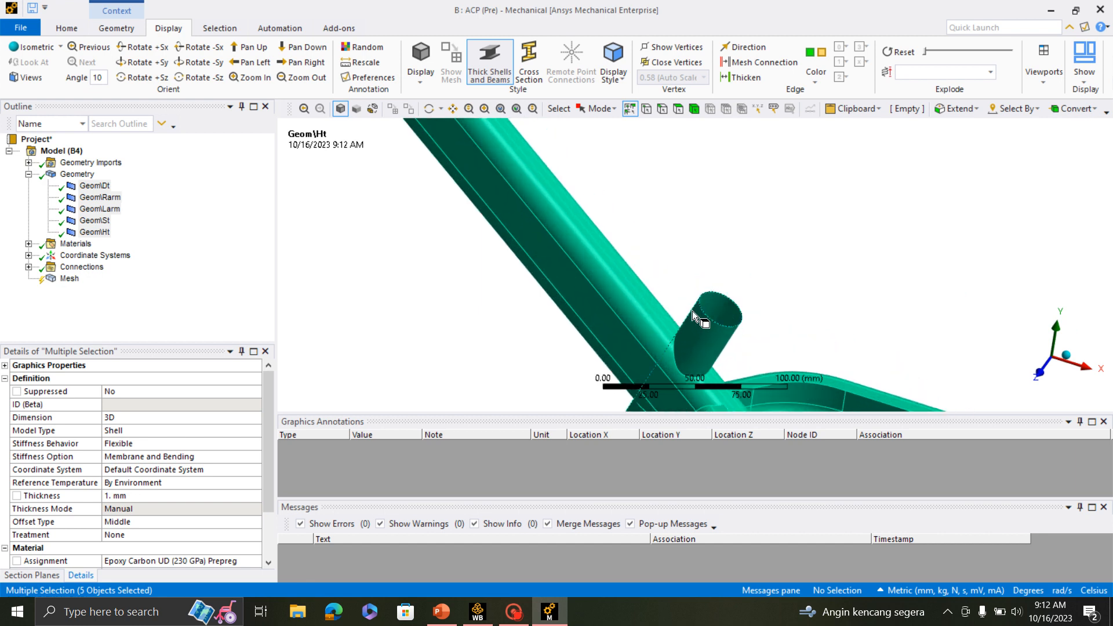
{"action": "scroll", "coordinate": [720, 312], "scroll_direction": "down", "scroll_amount": 3}
{"action": "middle_click_drag", "start_coordinate": [721, 312], "coordinate": [765, 270]}
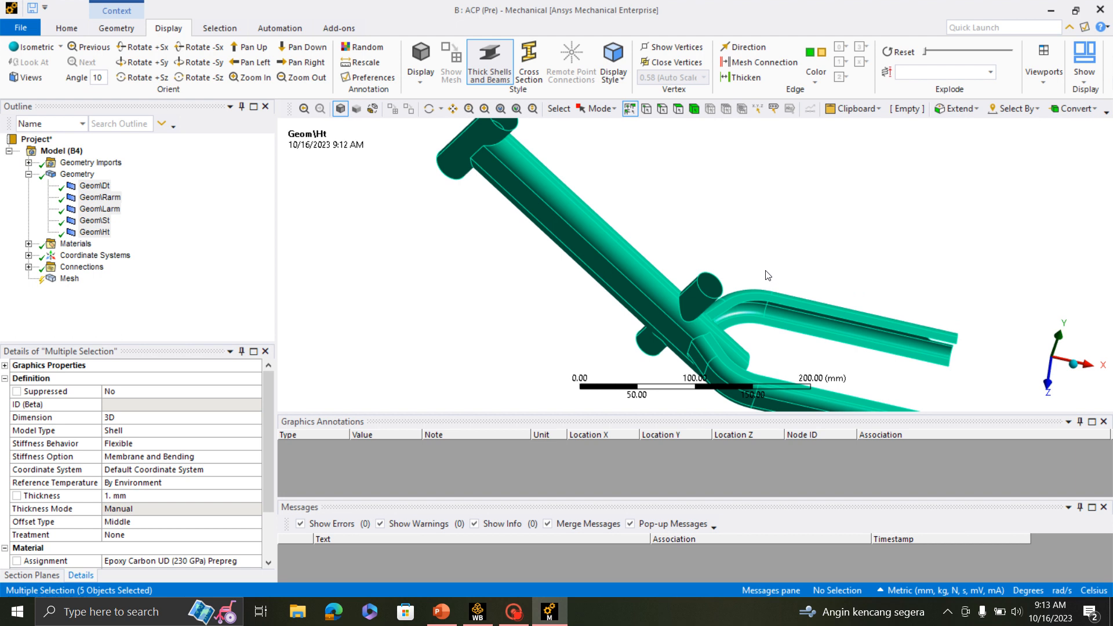
- Generate the mesh of the frame with the default element size and inspect it from different sides
{"action": "left_click", "coordinate": [69, 279]}
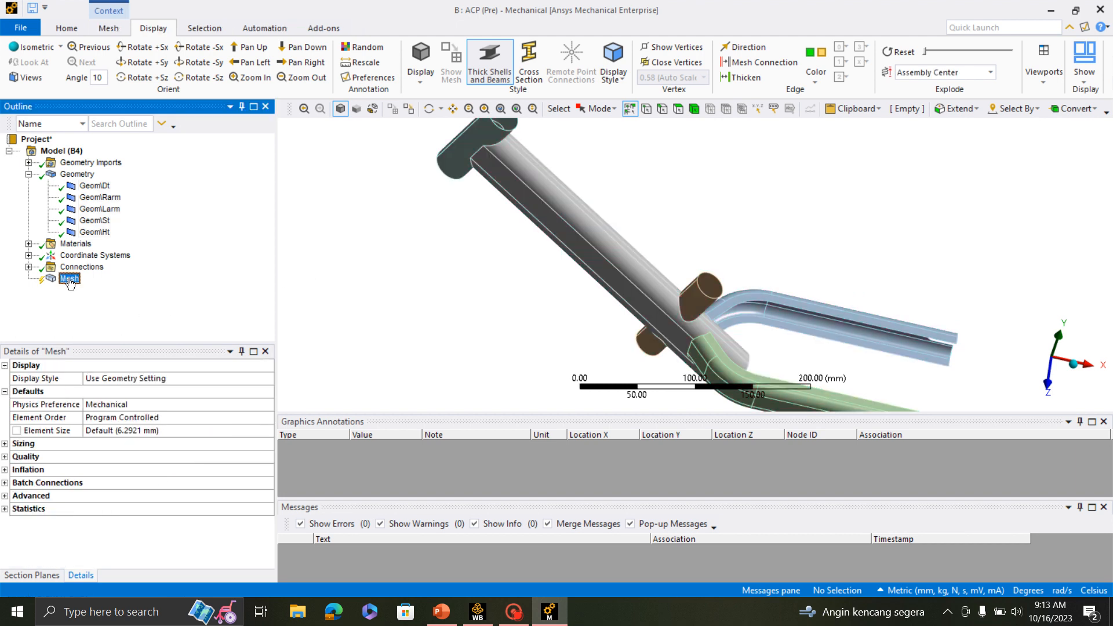
{"action": "right_click", "coordinate": [69, 278]}
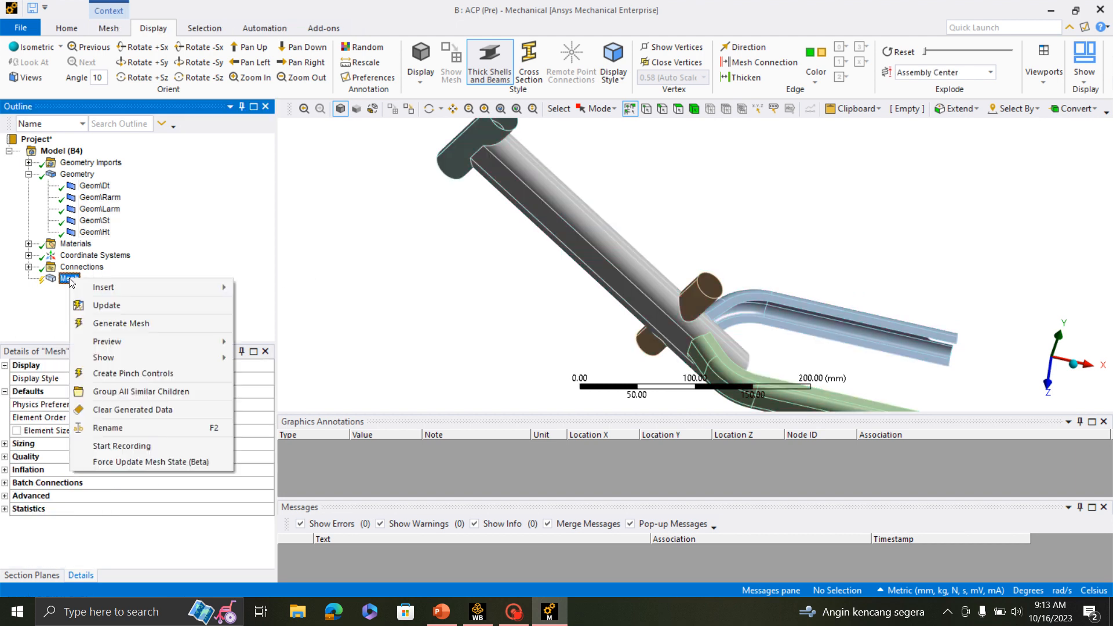
{"action": "left_click", "coordinate": [126, 321]}
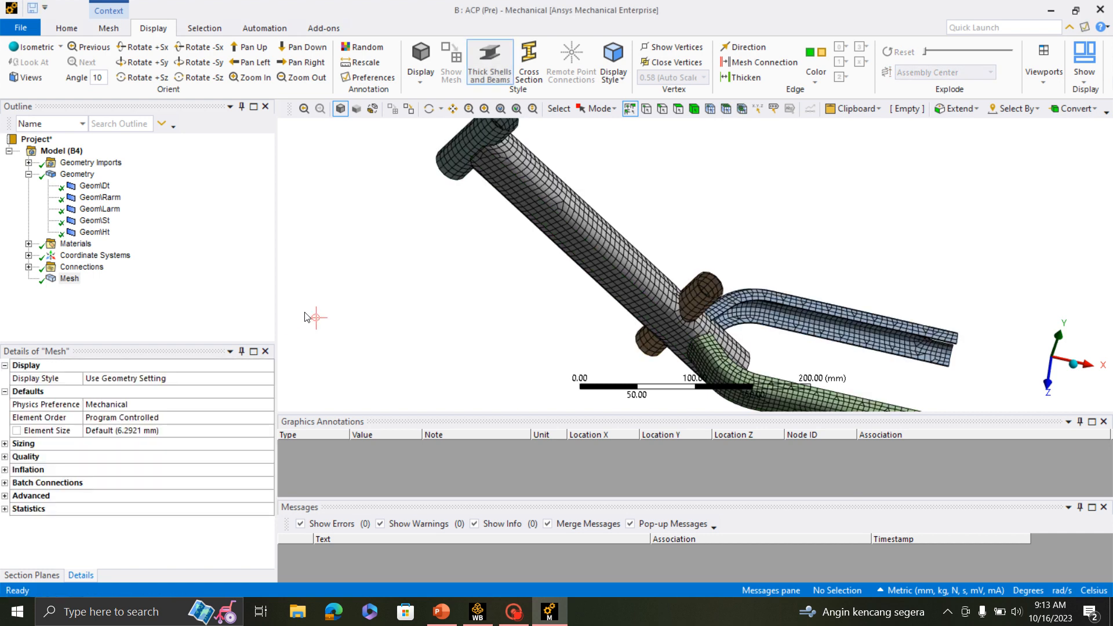
{"action": "scroll", "coordinate": [772, 282], "scroll_direction": "down", "scroll_amount": 3}
{"action": "scroll", "coordinate": [796, 341], "scroll_direction": "up", "scroll_amount": 4}
{"action": "middle_click_drag", "start_coordinate": [798, 340], "coordinate": [477, 291]}
{"action": "scroll", "coordinate": [477, 291], "scroll_direction": "down", "scroll_amount": 4}
{"action": "scroll", "coordinate": [477, 291], "scroll_direction": "up", "scroll_amount": 1}
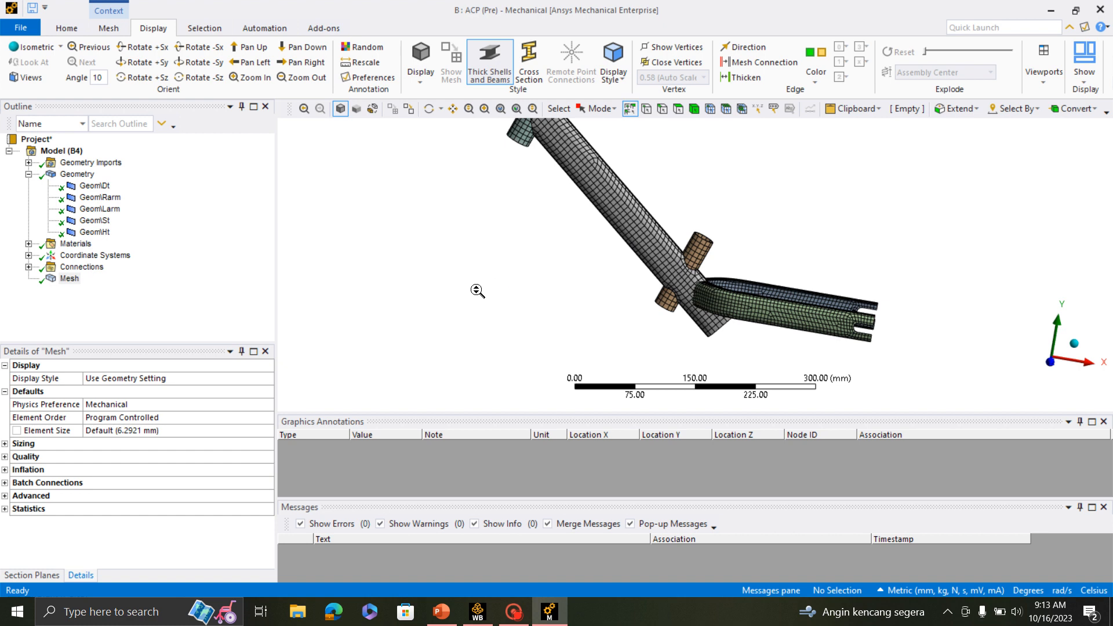
- Delete both automatically created contact regions from the Contacts group under Connections
{"action": "left_click", "coordinate": [29, 267]}
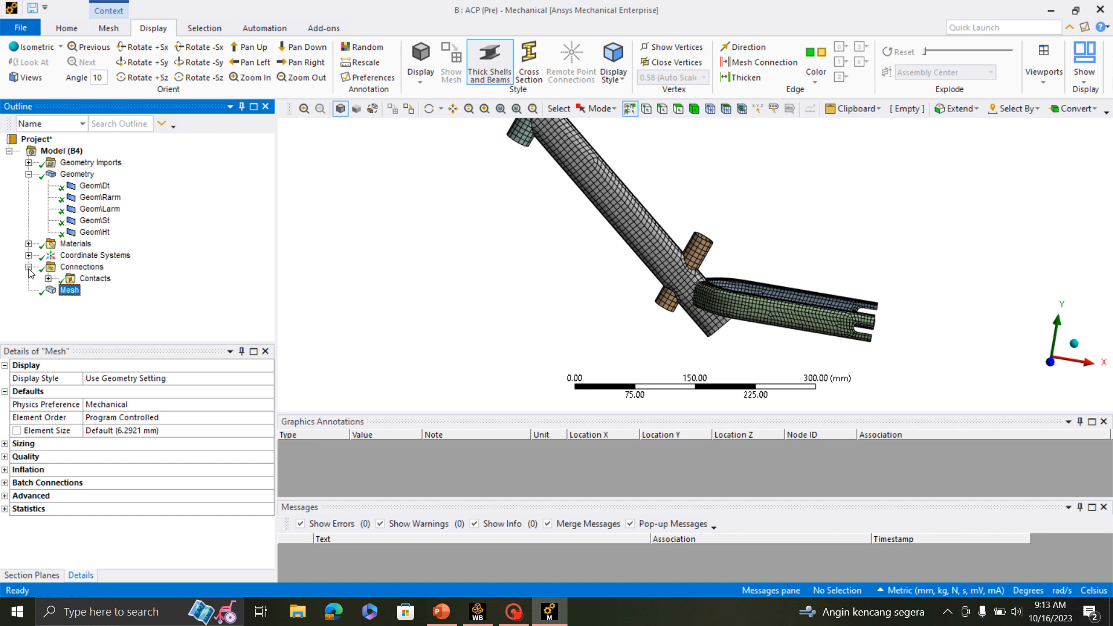
{"action": "left_click", "coordinate": [48, 279]}
{"action": "left_click", "coordinate": [119, 289]}
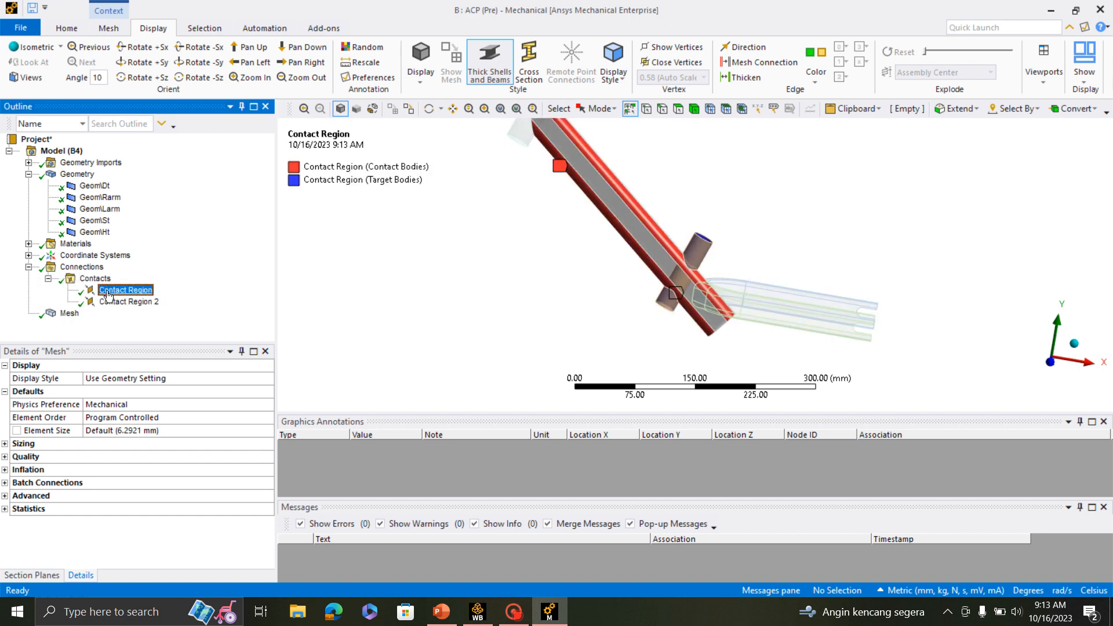
{"action": "left_click", "coordinate": [120, 303], "text": "ctrl"}
{"action": "right_click", "coordinate": [120, 302]}
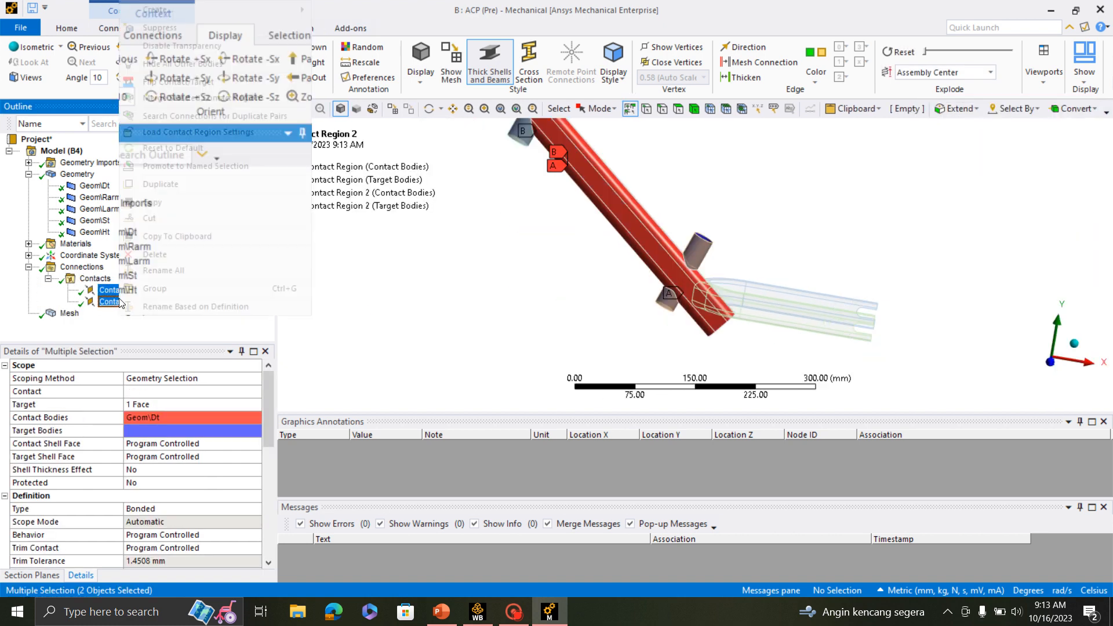
{"action": "left_click", "coordinate": [203, 255]}
{"action": "left_click", "coordinate": [560, 357]}
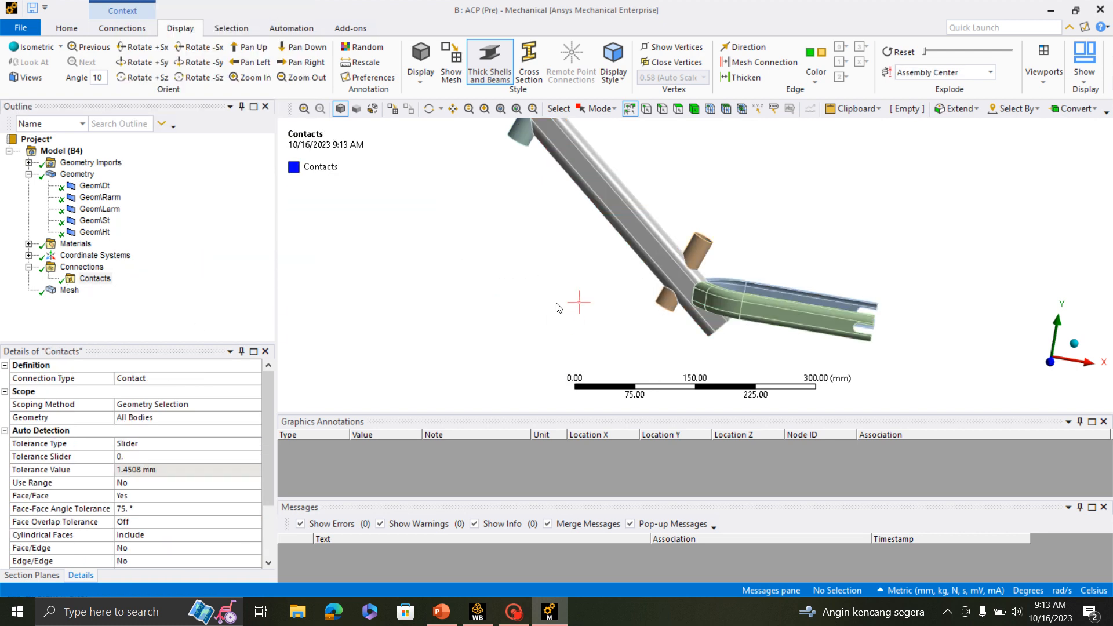
- Explode the view slightly from the assembly center so that the frame bodies are separated from each other
{"action": "scroll", "coordinate": [889, 251], "scroll_direction": "up", "scroll_amount": 5}
{"action": "middle_click_drag", "start_coordinate": [888, 250], "coordinate": [496, 204]}
{"action": "scroll", "coordinate": [794, 241], "scroll_direction": "down", "scroll_amount": 3}
{"action": "left_click_drag", "start_coordinate": [926, 54], "coordinate": [933, 53]}
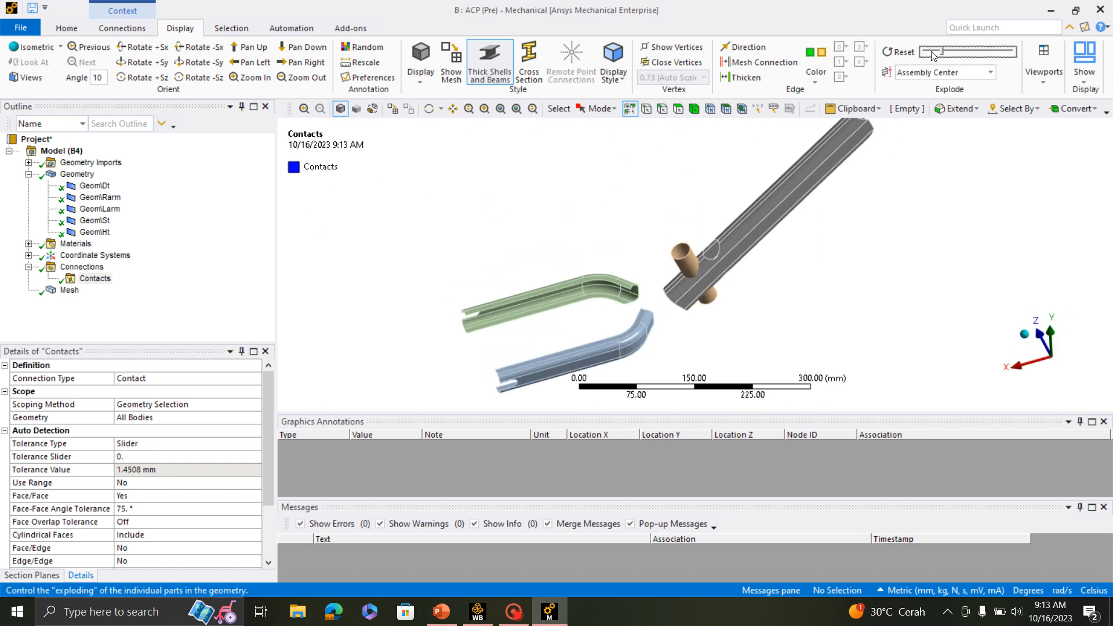
{"action": "scroll", "coordinate": [771, 253], "scroll_direction": "up", "scroll_amount": 1}
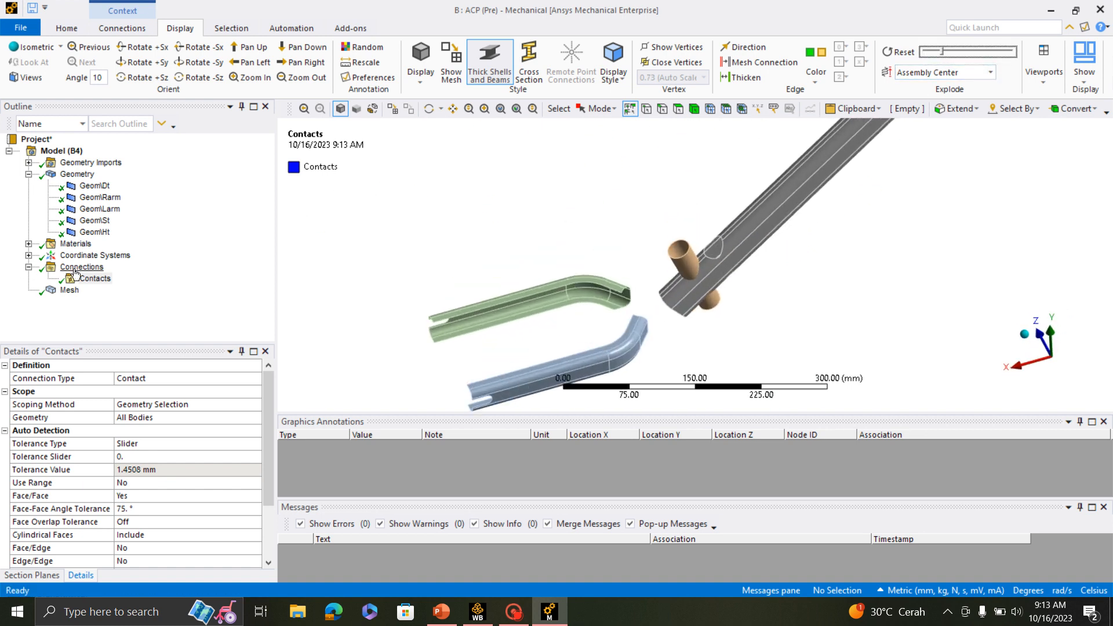
- Insert a manual contact region in the Contacts group
{"action": "right_click", "coordinate": [88, 279]}
{"action": "mouse_move", "coordinate": [156, 310]}
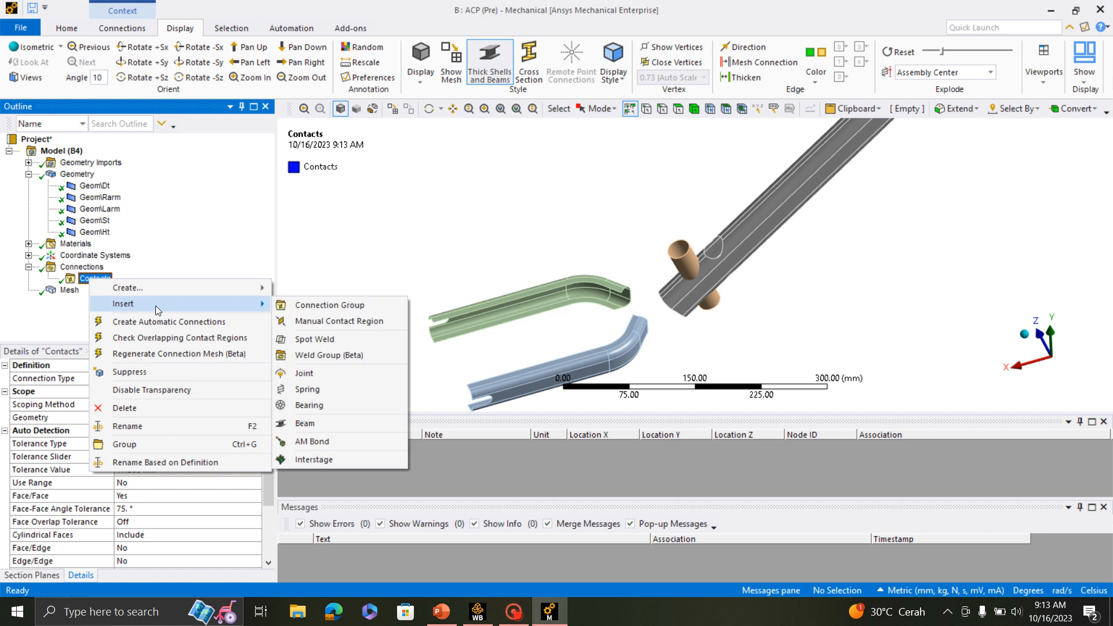
{"action": "left_click", "coordinate": [341, 326]}
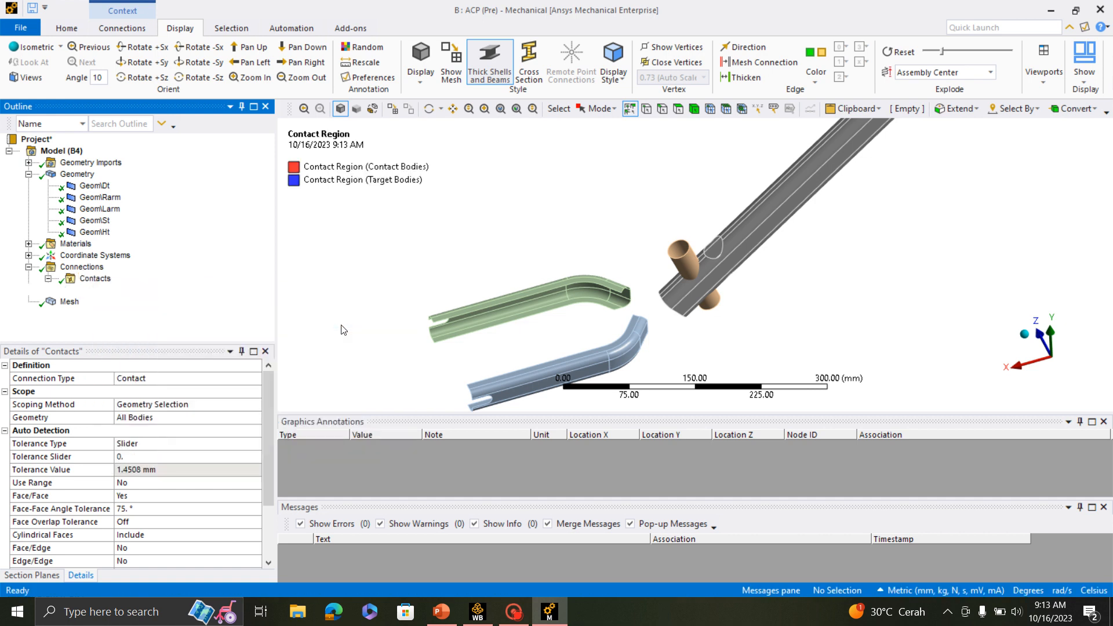
- Scope the contact side of the bonded region to the 8 edges at the down tube's end facing the head tube
{"action": "scroll", "coordinate": [641, 288], "scroll_direction": "up", "scroll_amount": 8}
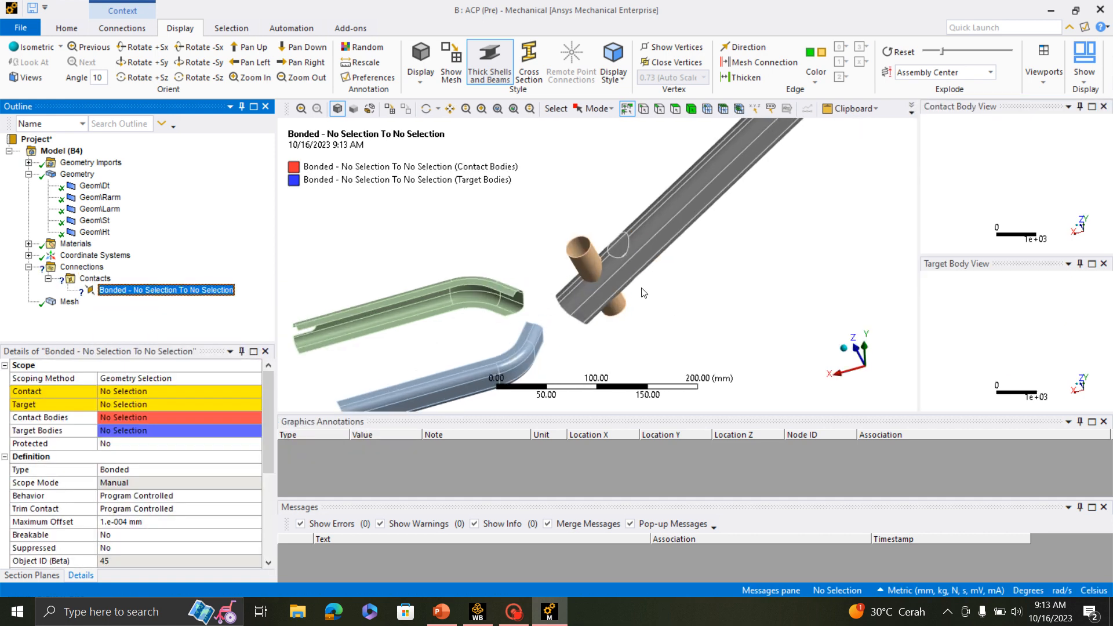
{"action": "scroll", "coordinate": [642, 305], "scroll_direction": "down", "scroll_amount": 9}
{"action": "scroll", "coordinate": [641, 309], "scroll_direction": "down", "scroll_amount": 3}
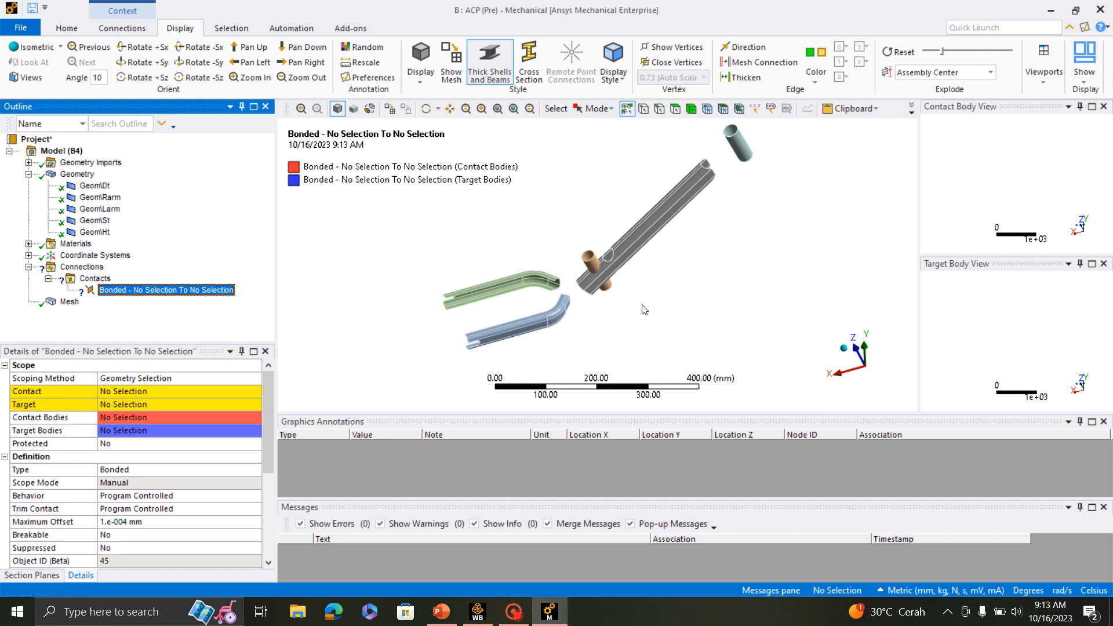
{"action": "middle_click_drag", "start_coordinate": [537, 229], "coordinate": [598, 269]}
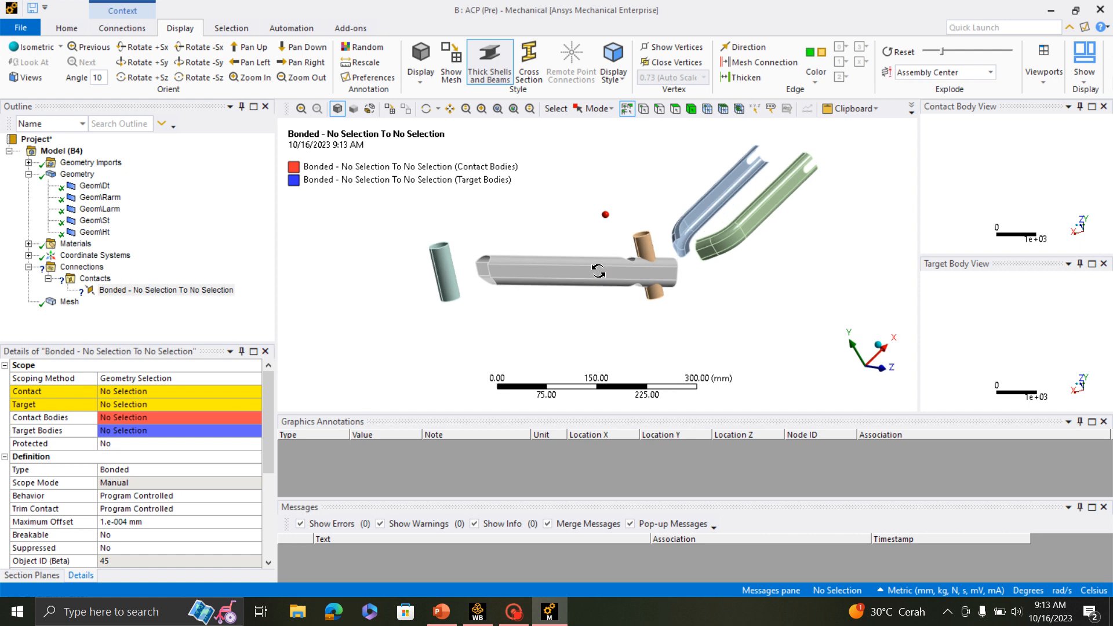
{"action": "left_click", "coordinate": [659, 110]}
{"action": "scroll", "coordinate": [433, 288], "scroll_direction": "up", "scroll_amount": 5}
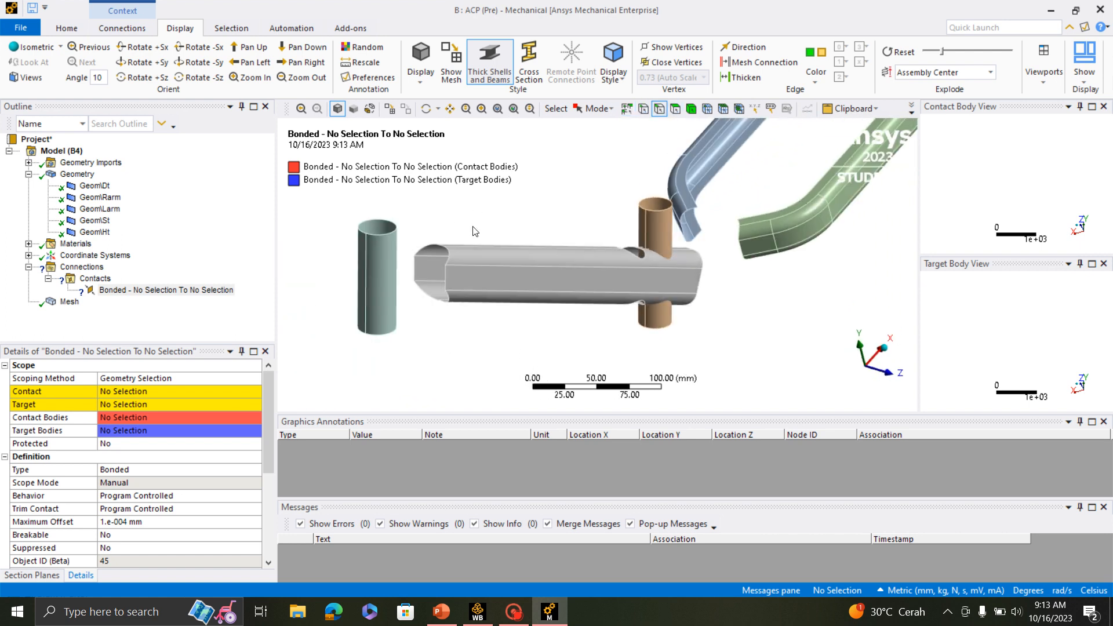
{"action": "left_click", "coordinate": [422, 248]}
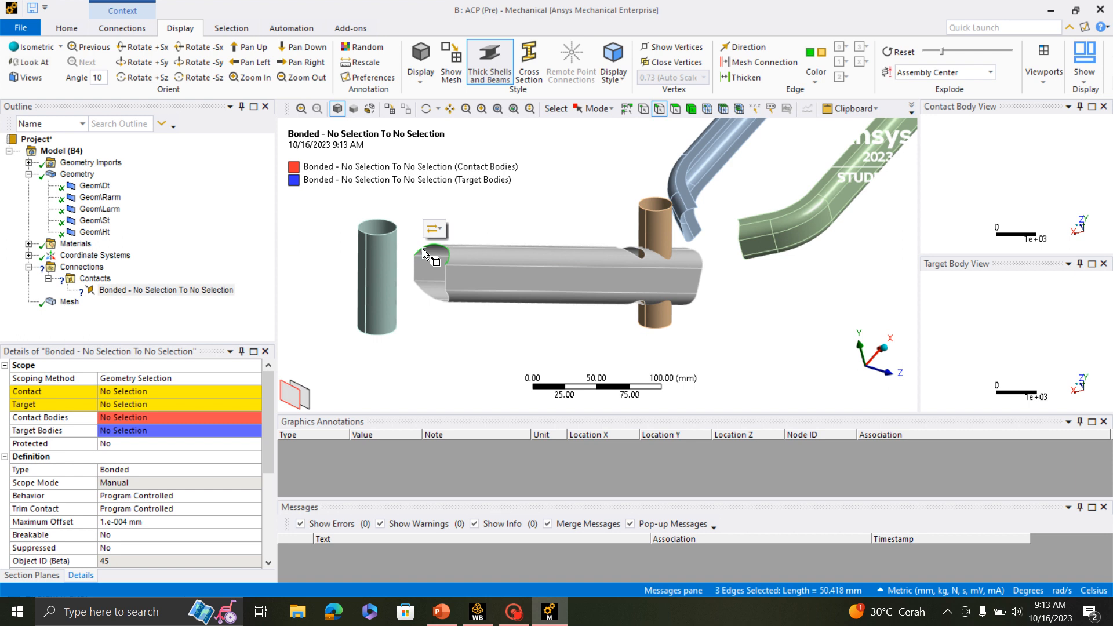
{"action": "left_click", "coordinate": [426, 296], "text": "ctrl"}
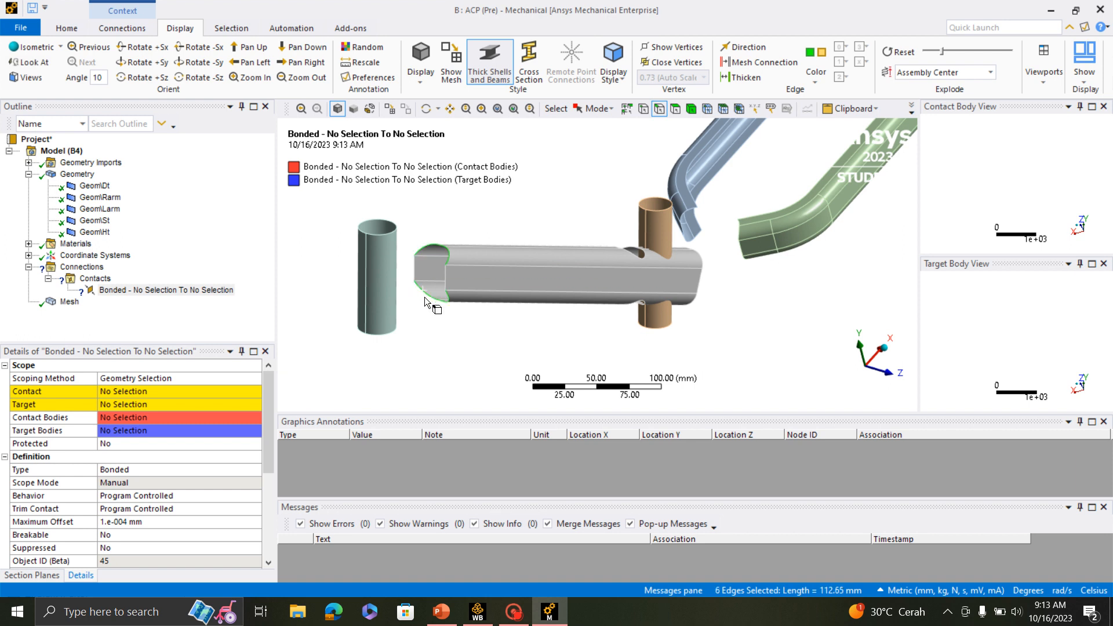
{"action": "left_click", "coordinate": [450, 277], "text": "ctrl"}
{"action": "left_click", "coordinate": [414, 269], "text": "ctrl"}
{"action": "left_click", "coordinate": [142, 392]}
{"action": "left_click", "coordinate": [139, 392]}
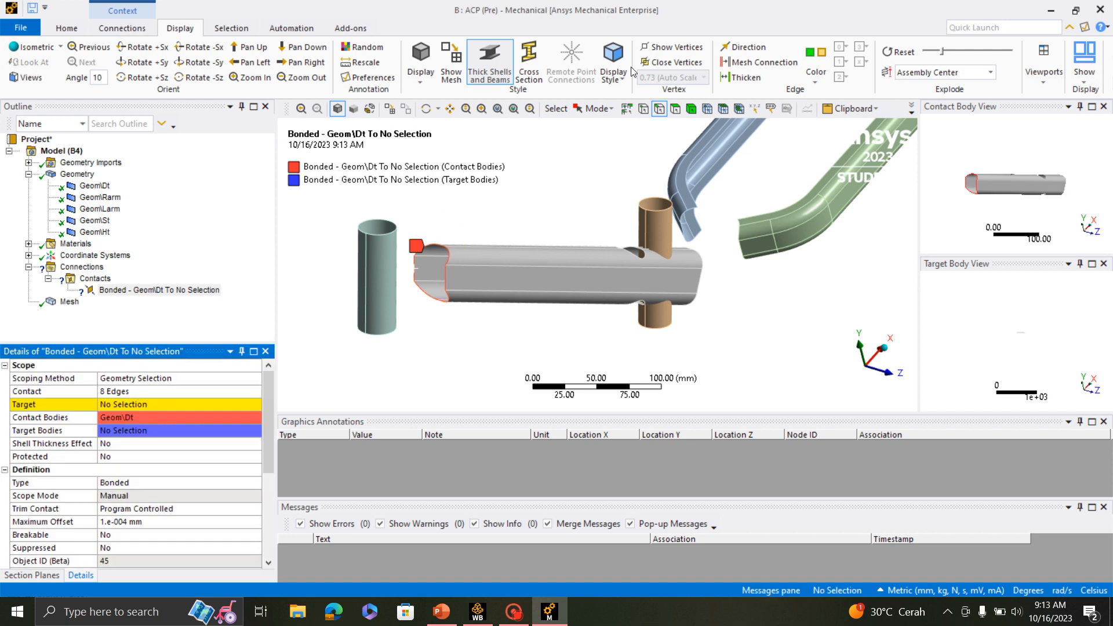
- Scope the target side of the down tube's bonded region to the head tube's cylindrical face
{"action": "left_click", "coordinate": [675, 109]}
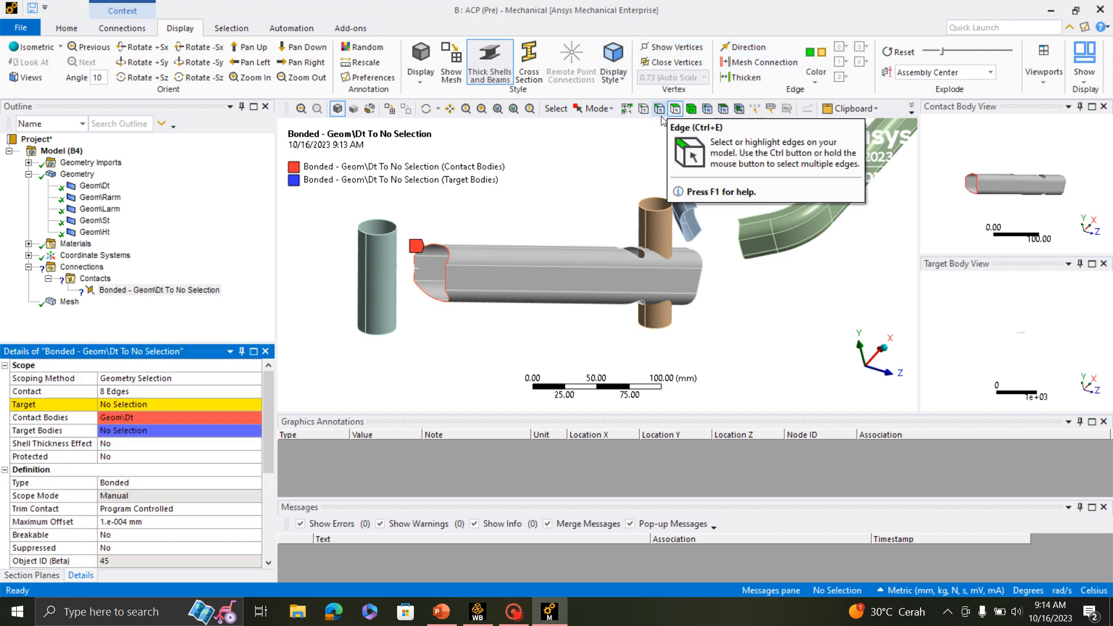
{"action": "left_click", "coordinate": [386, 263]}
{"action": "left_click", "coordinate": [110, 404]}
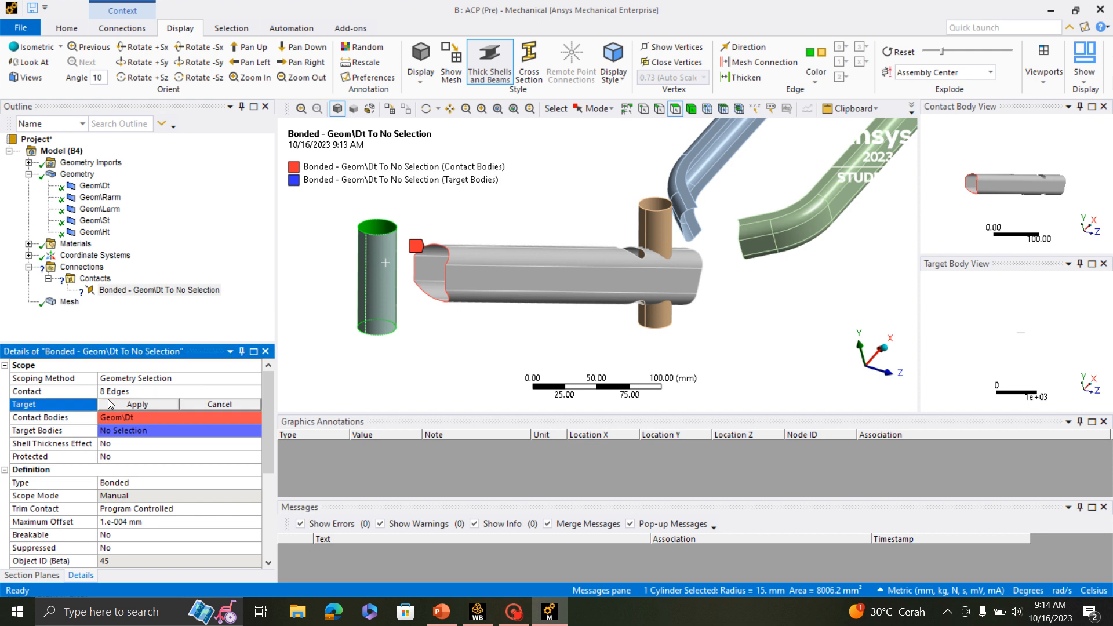
{"action": "left_click", "coordinate": [112, 404]}
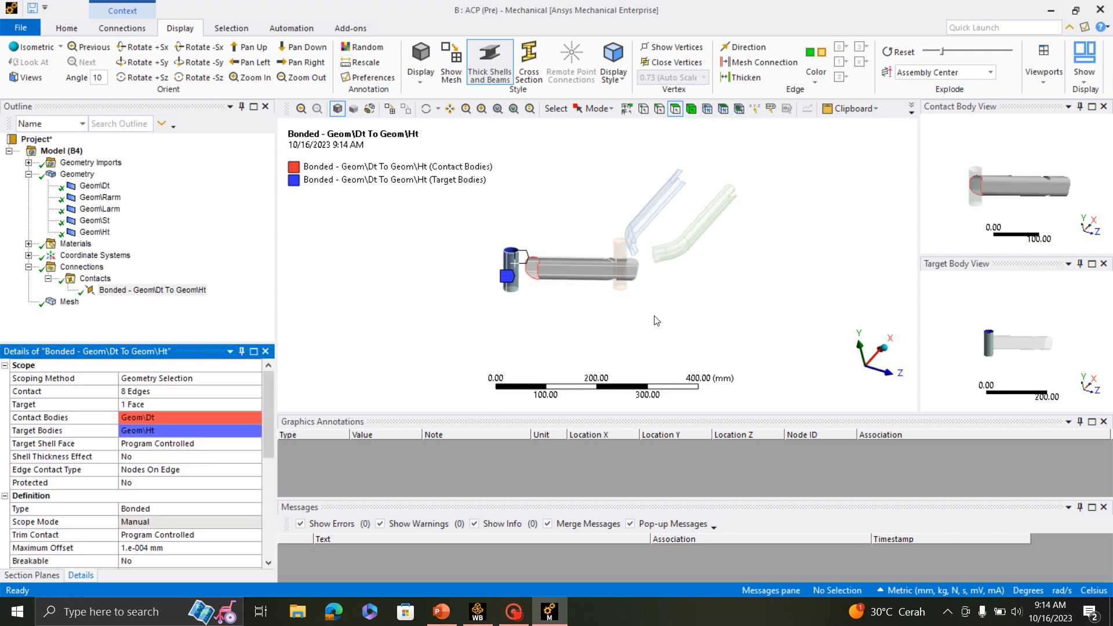
- Insert a second manual contact region in the Contacts group for the joint between down tube and seat tube
{"action": "middle_click_drag", "start_coordinate": [734, 318], "coordinate": [681, 328]}
{"action": "left_click", "coordinate": [94, 279]}
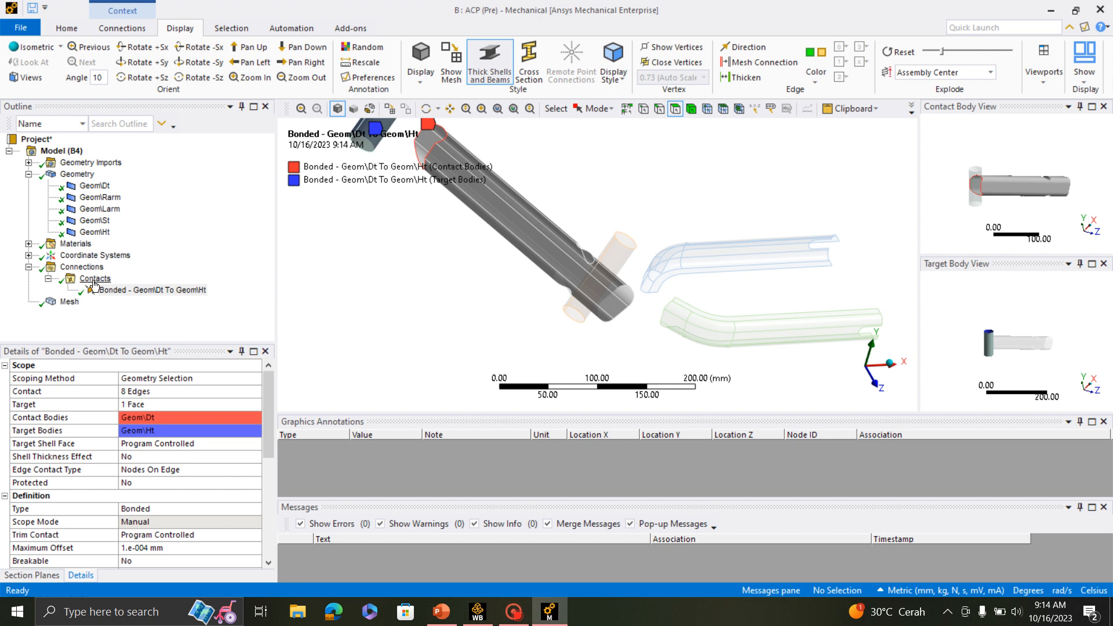
{"action": "right_click", "coordinate": [94, 280]}
{"action": "mouse_move", "coordinate": [151, 303]}
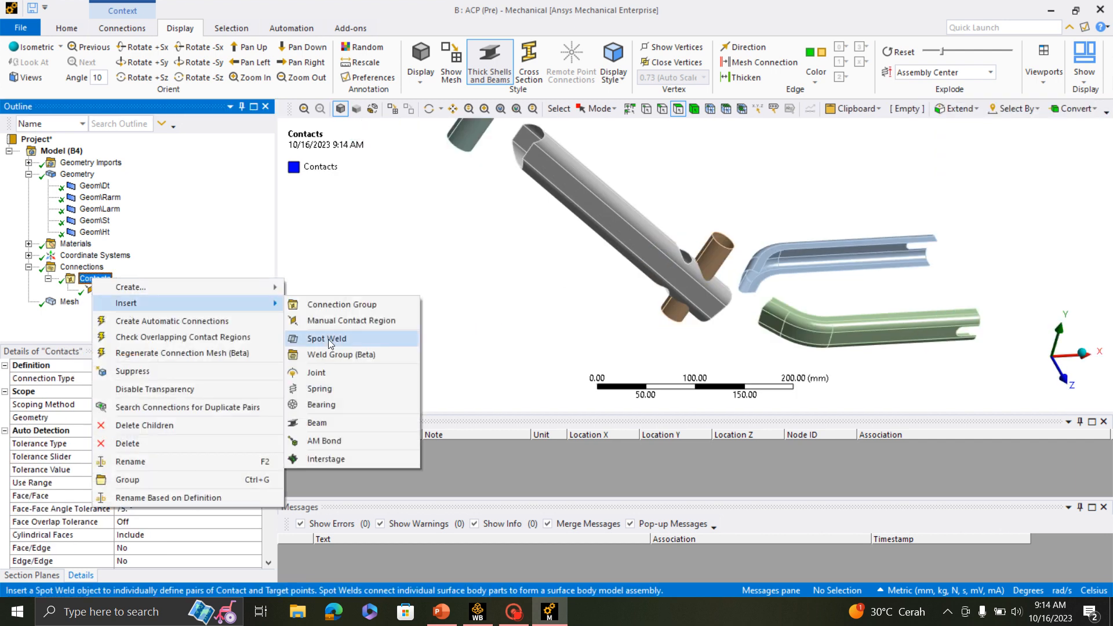
{"action": "left_click", "coordinate": [351, 320]}
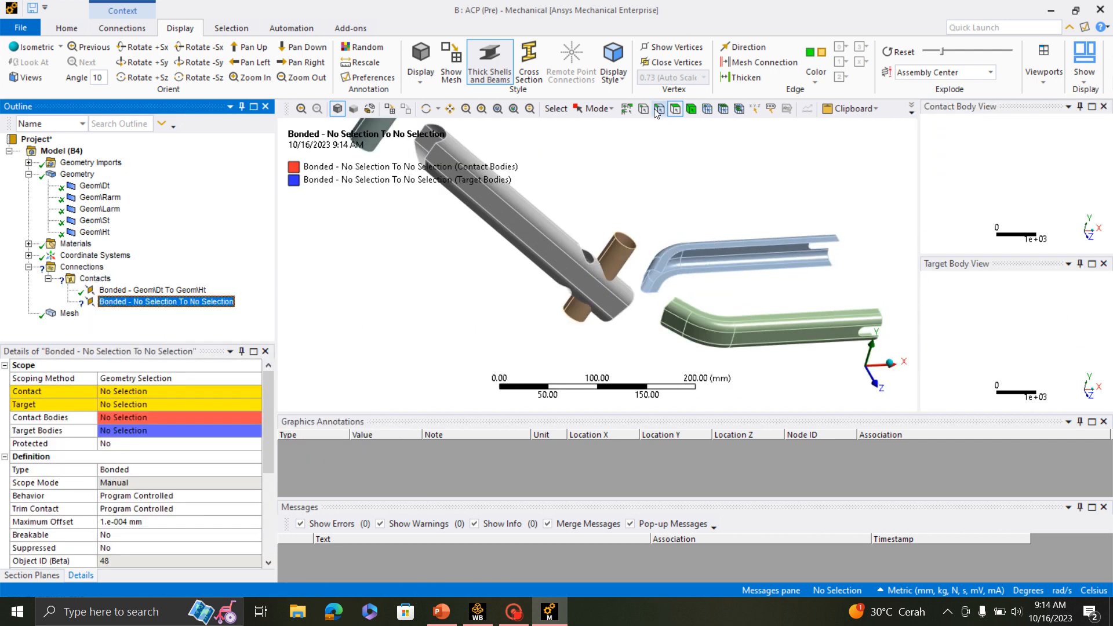
- Scope the contact side of the new bonded region to the 8 edges of the two seat tube holes in the down tube
{"action": "scroll", "coordinate": [652, 232], "scroll_direction": "up", "scroll_amount": 5}
{"action": "middle_click_drag", "start_coordinate": [649, 262], "coordinate": [556, 230]}
{"action": "double_click", "coordinate": [562, 204]}
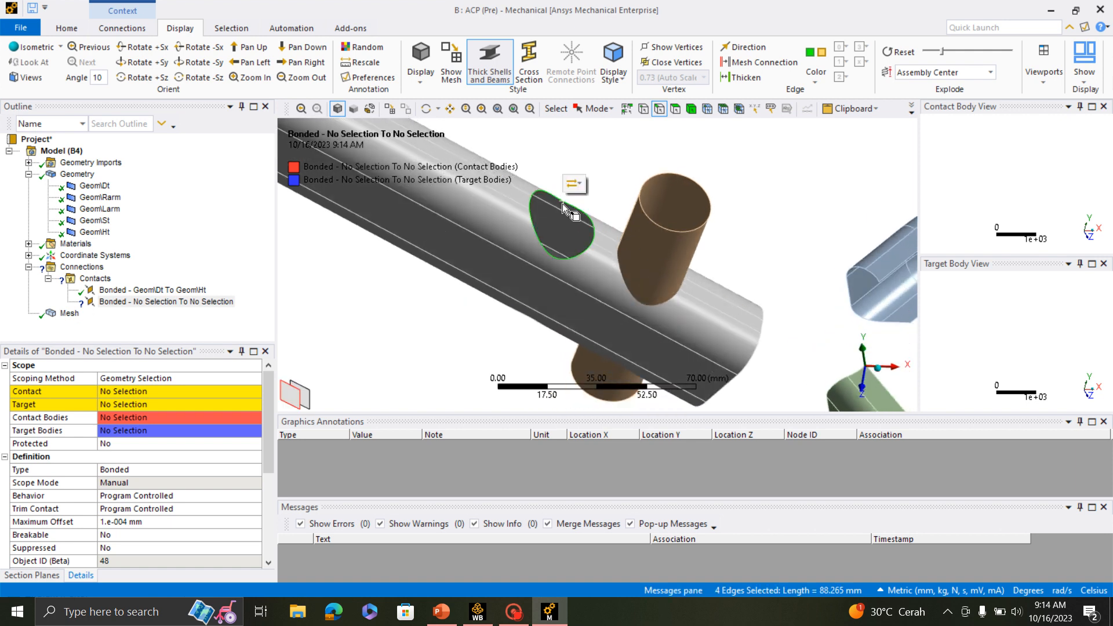
{"action": "middle_click_drag", "start_coordinate": [648, 290], "coordinate": [681, 196]}
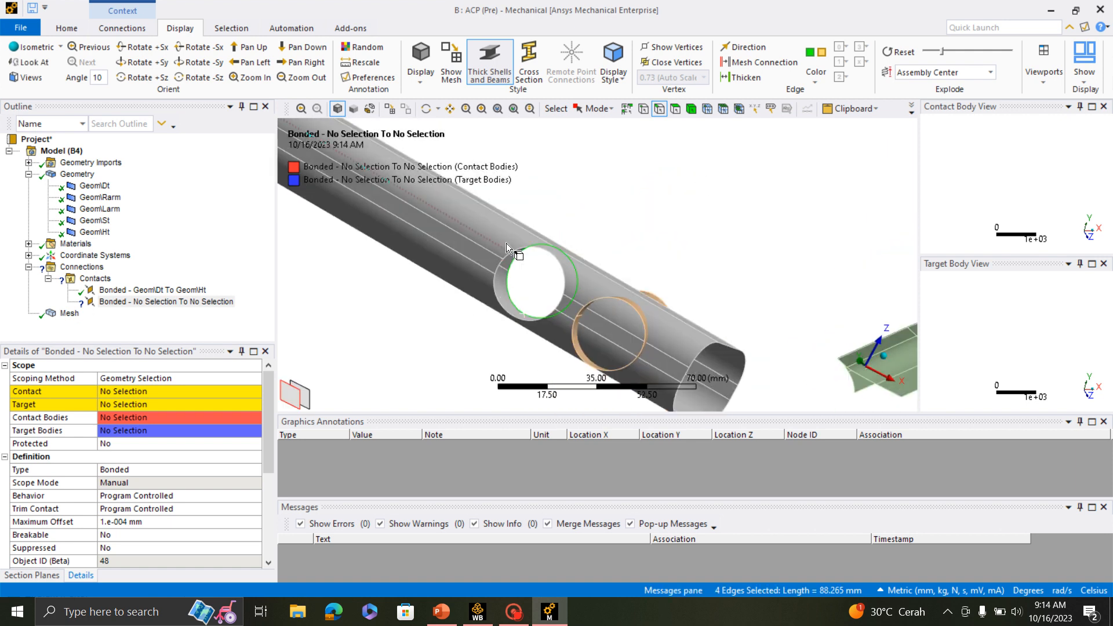
{"action": "double_click", "coordinate": [524, 249], "text": "ctrl"}
{"action": "middle_click_drag", "start_coordinate": [577, 238], "coordinate": [638, 280]}
{"action": "scroll", "coordinate": [666, 209], "scroll_direction": "down", "scroll_amount": 6}
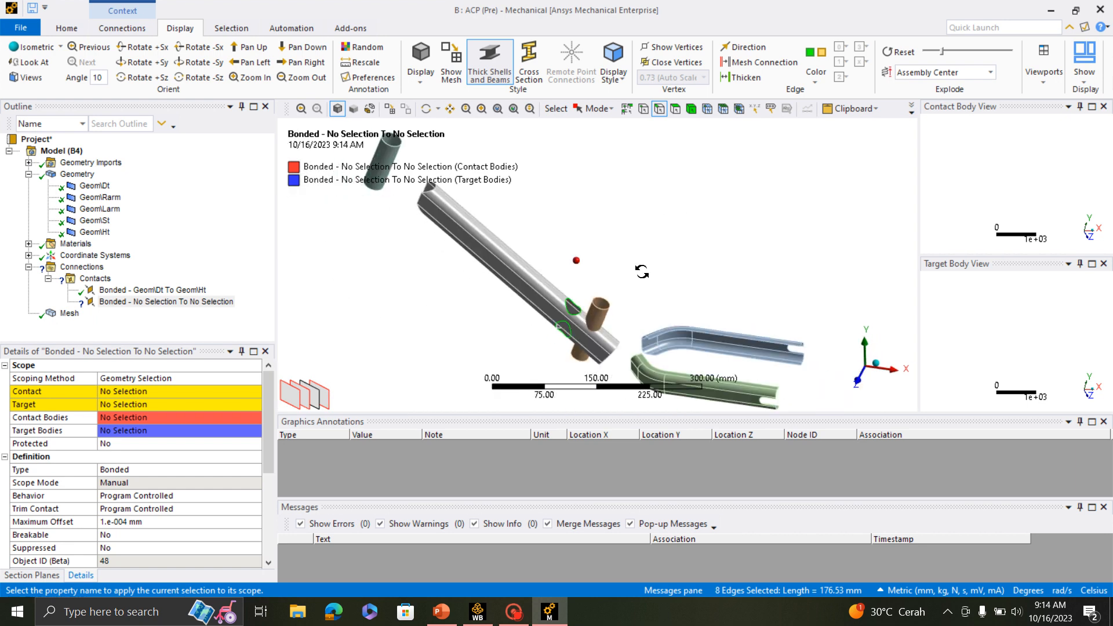
{"action": "left_click", "coordinate": [127, 392]}
{"action": "left_click", "coordinate": [123, 392]}
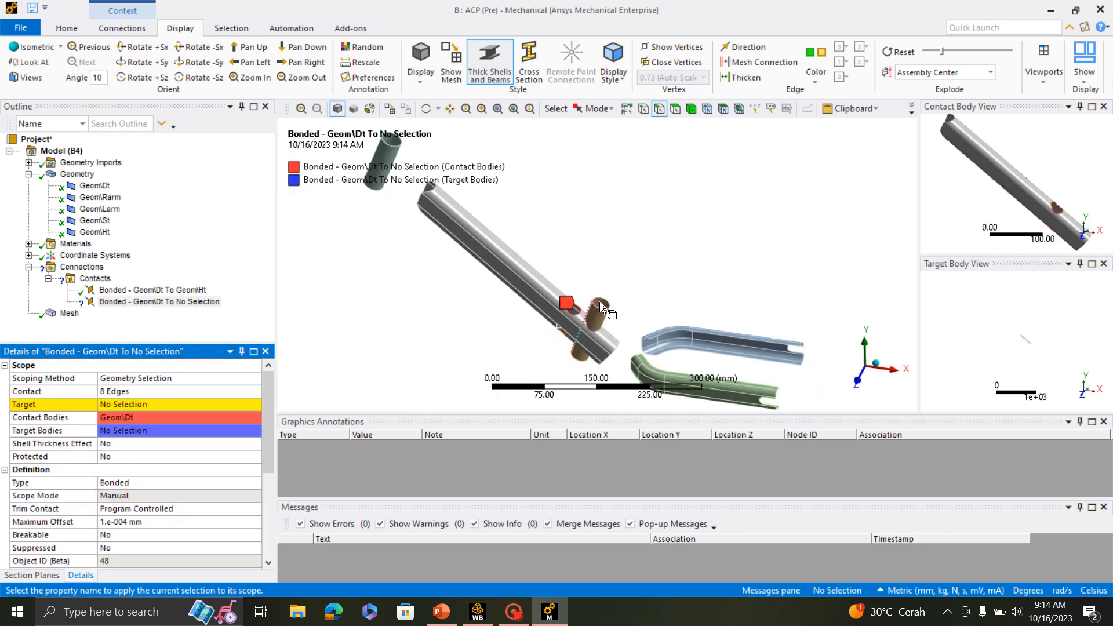
- Scope the target side of the hole-edge bonded region to the seat tube's cylindrical face
{"action": "left_click", "coordinate": [675, 110]}
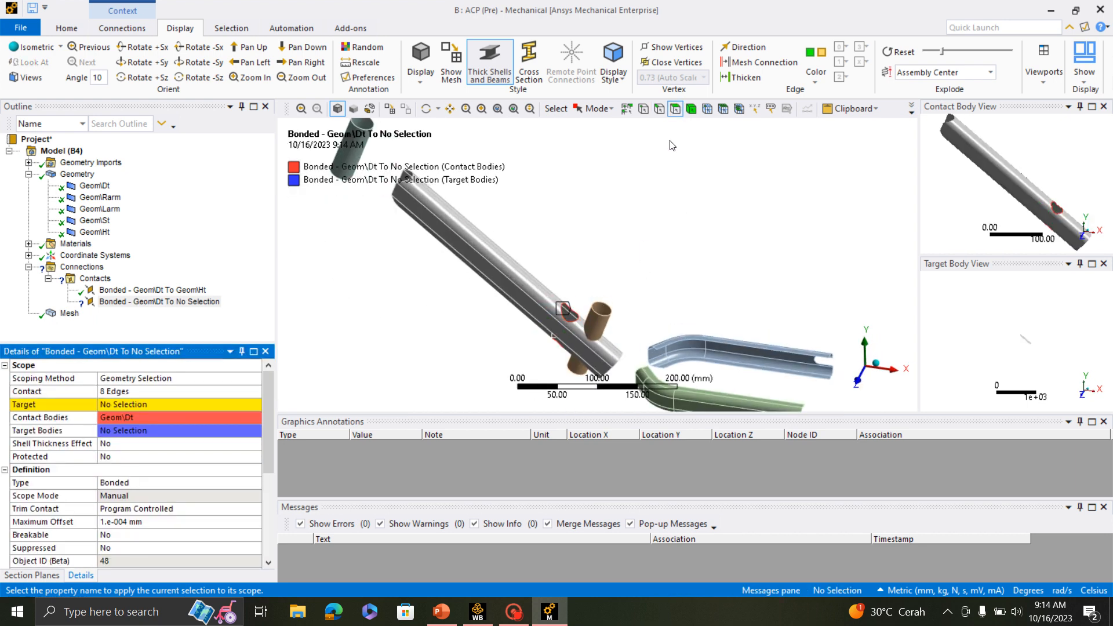
{"action": "left_click", "coordinate": [597, 321]}
{"action": "left_click", "coordinate": [127, 404]}
{"action": "left_click", "coordinate": [123, 404]}
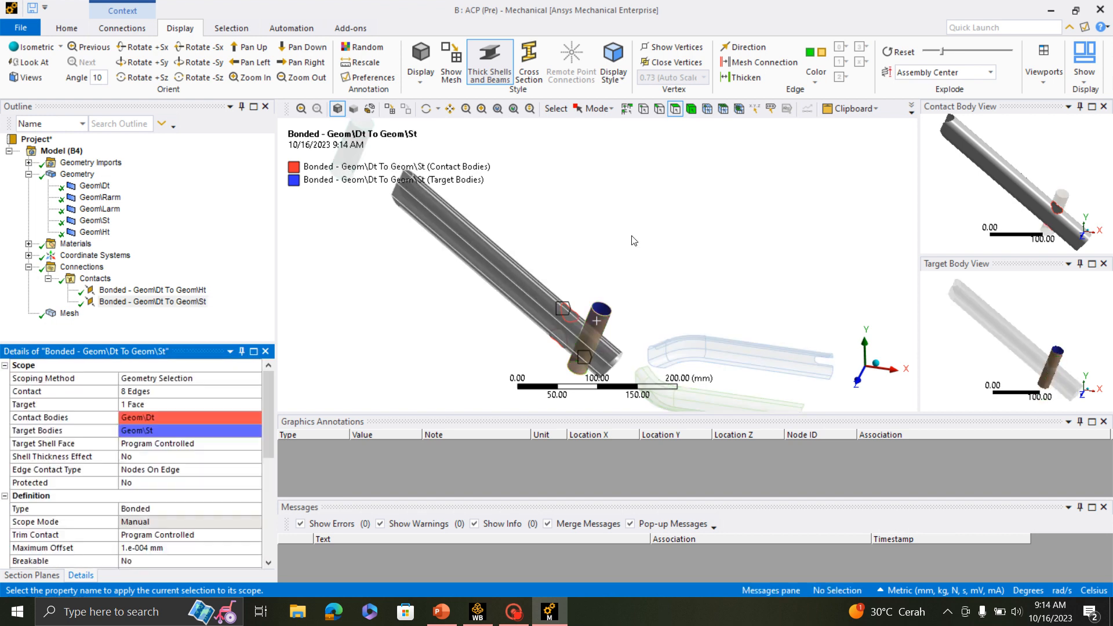
- Insert a third manual contact region in the Contacts group for the joint between right arm and down tube
{"action": "left_click", "coordinate": [91, 279]}
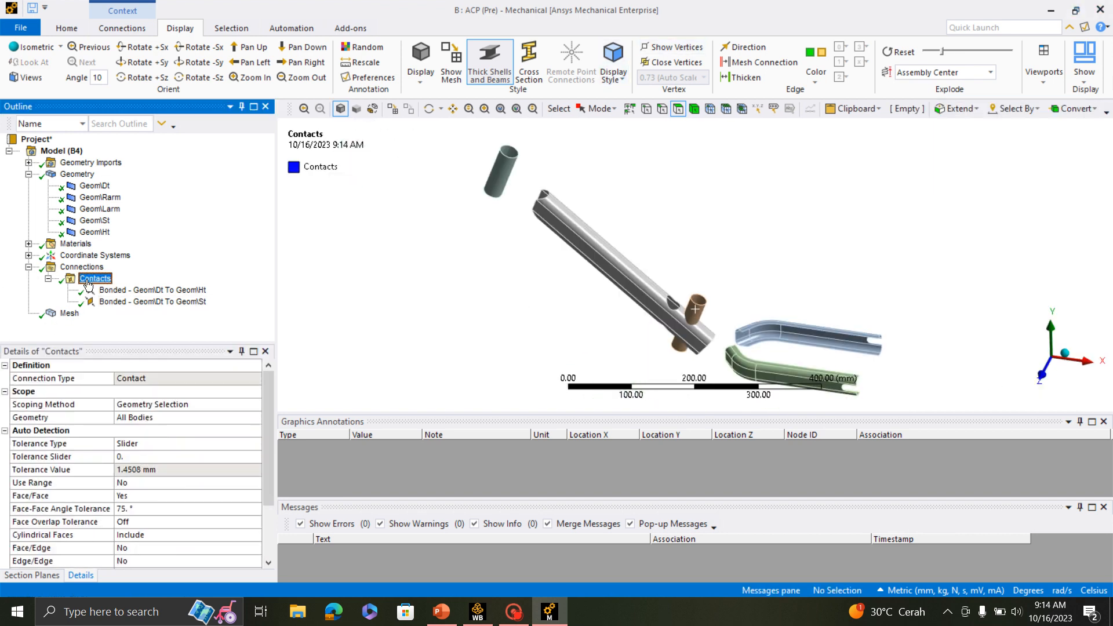
{"action": "right_click", "coordinate": [89, 284]}
{"action": "mouse_move", "coordinate": [180, 289]}
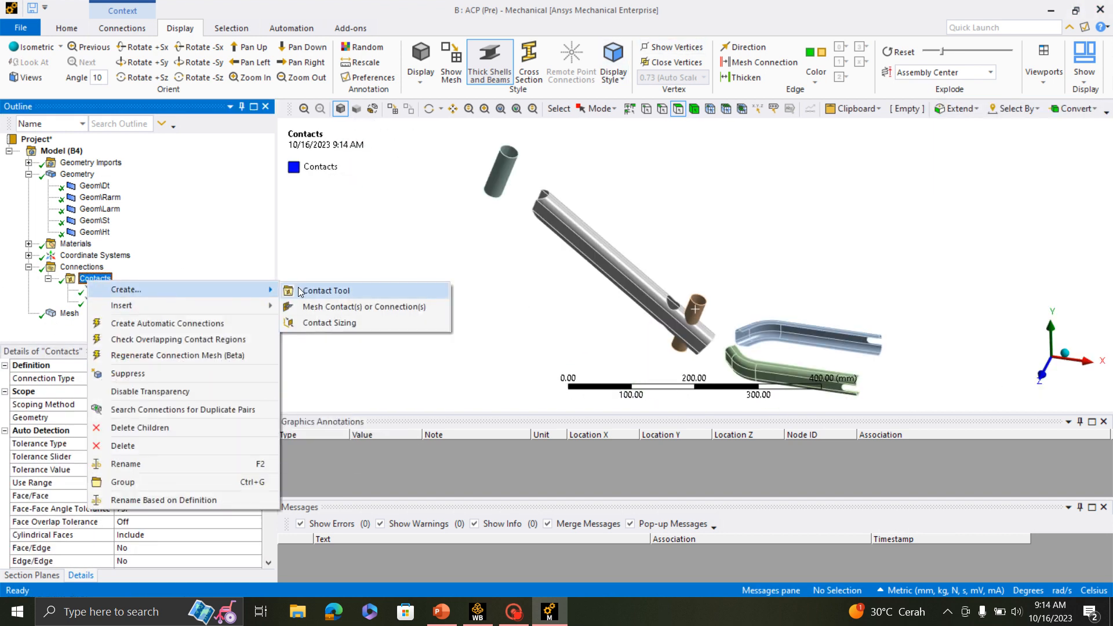
{"action": "mouse_move", "coordinate": [256, 305]}
{"action": "left_click", "coordinate": [318, 328]}
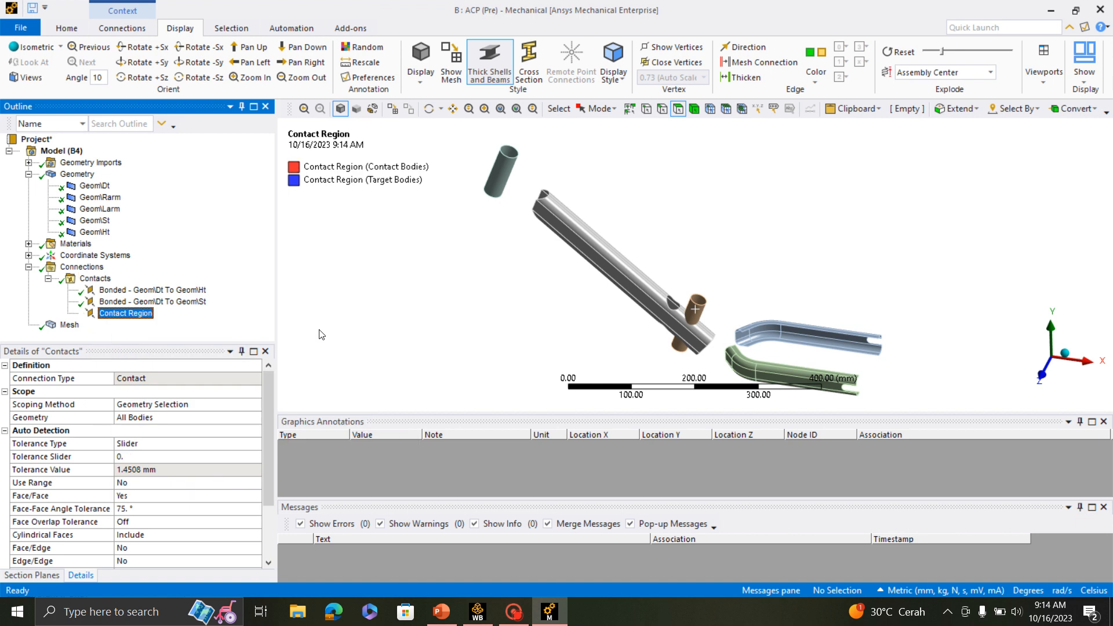
- Scope the contact side of the new bonded region to the 6 edges at the right arm's end facing the down tube
{"action": "scroll", "coordinate": [685, 278], "scroll_direction": "down", "scroll_amount": 4}
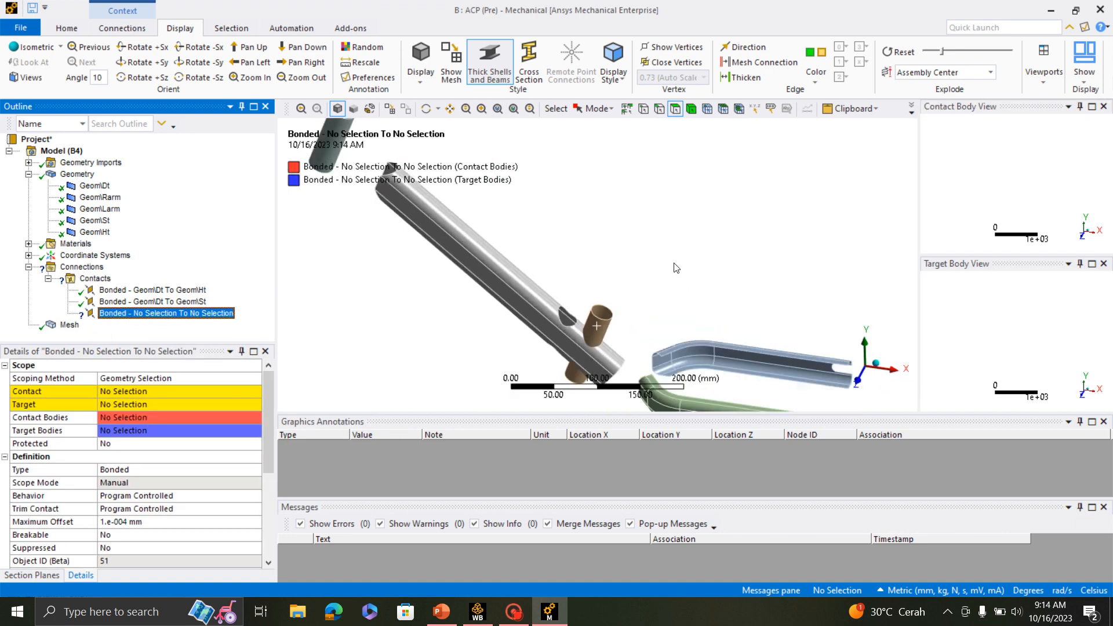
{"action": "left_click", "coordinate": [483, 111]}
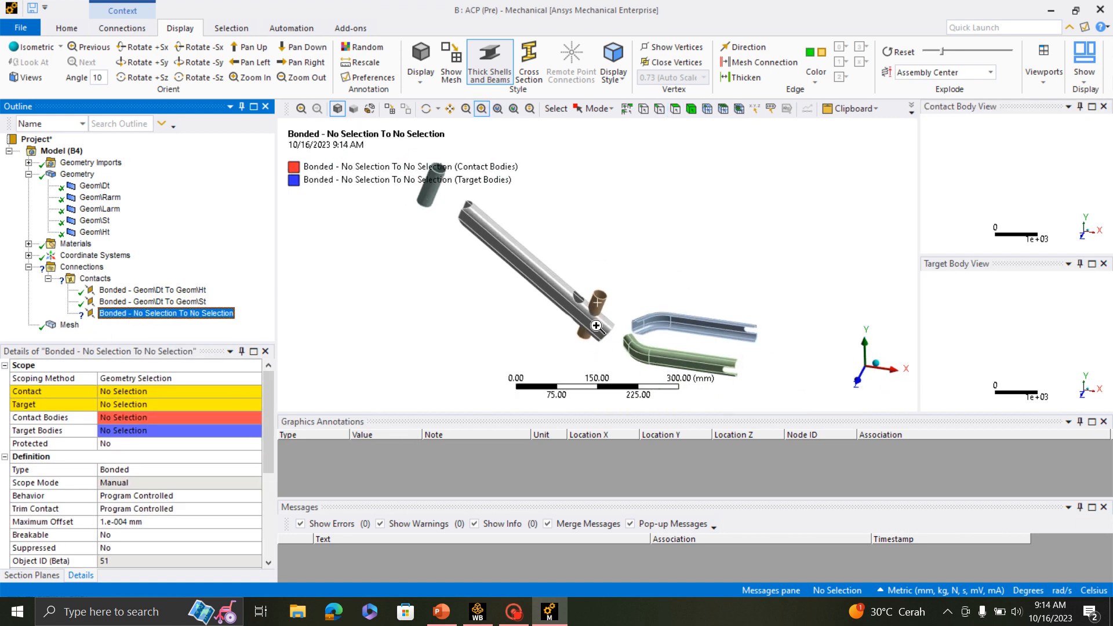
{"action": "left_click_drag", "start_coordinate": [588, 308], "coordinate": [670, 382]}
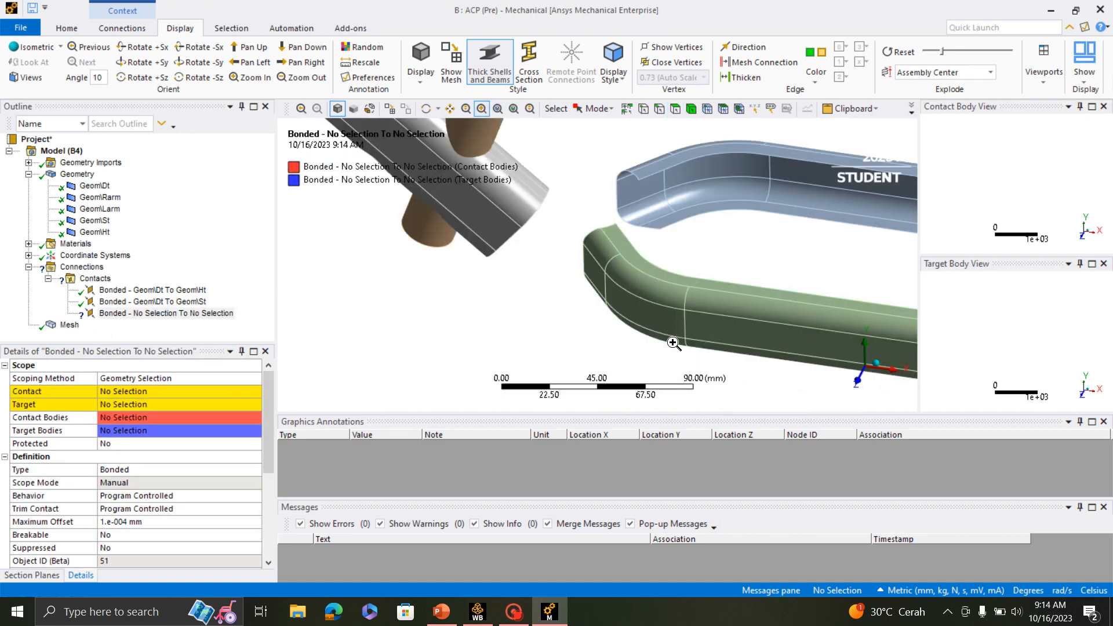
{"action": "left_click", "coordinate": [660, 109]}
{"action": "scroll", "coordinate": [635, 178], "scroll_direction": "up", "scroll_amount": 3}
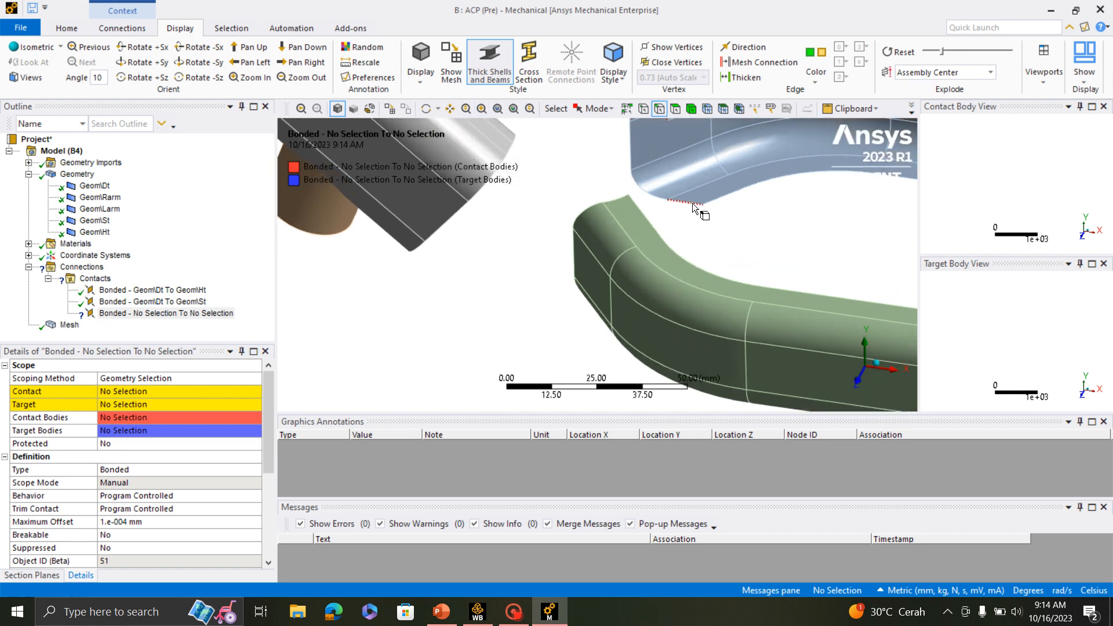
{"action": "left_click", "coordinate": [697, 206]}
{"action": "scroll", "coordinate": [697, 209], "scroll_direction": "down", "scroll_amount": 2}
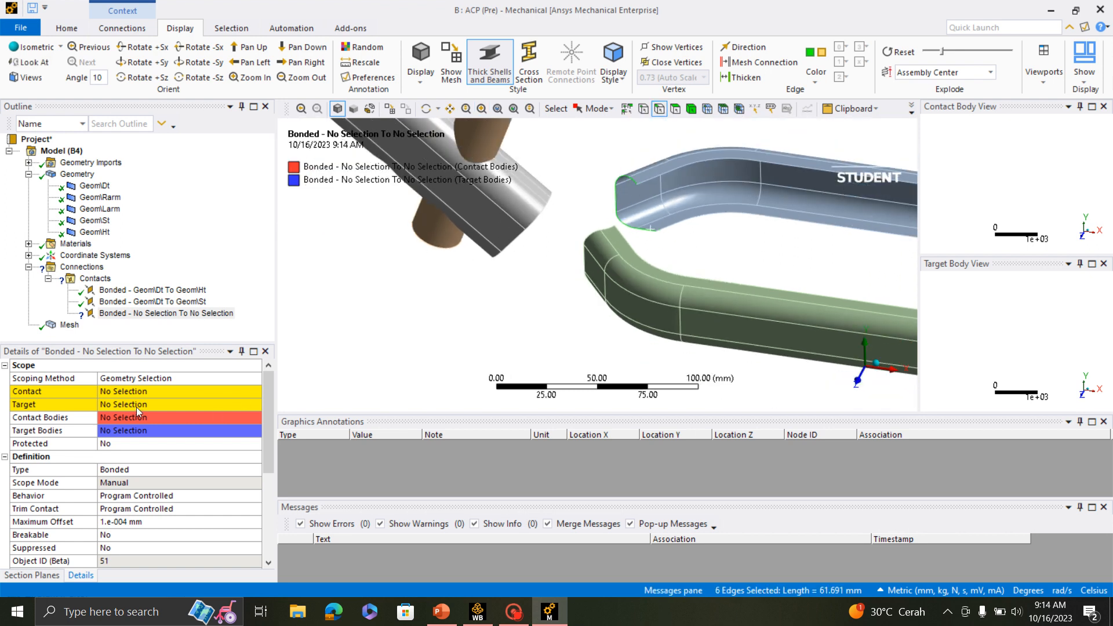
{"action": "left_click", "coordinate": [126, 395]}
{"action": "left_click", "coordinate": [127, 394]}
- Scope the target side of the right arm's bonded region to 3 adjacent faces of the down tube
{"action": "middle_click_drag", "start_coordinate": [601, 231], "coordinate": [601, 329]}
{"action": "scroll", "coordinate": [688, 319], "scroll_direction": "down", "scroll_amount": 1}
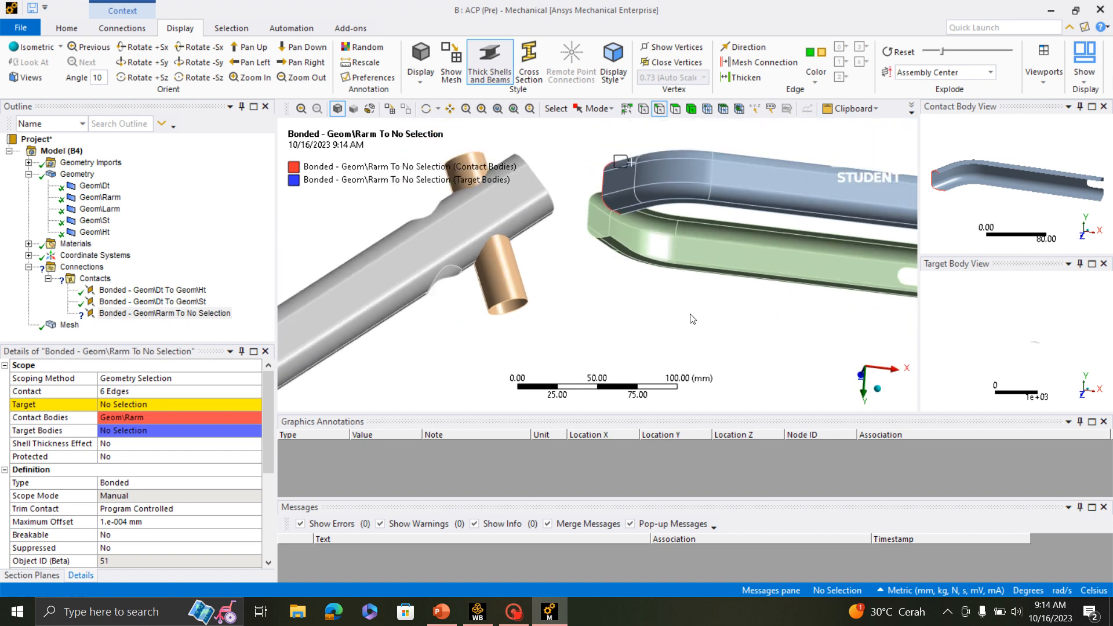
{"action": "left_click", "coordinate": [676, 111]}
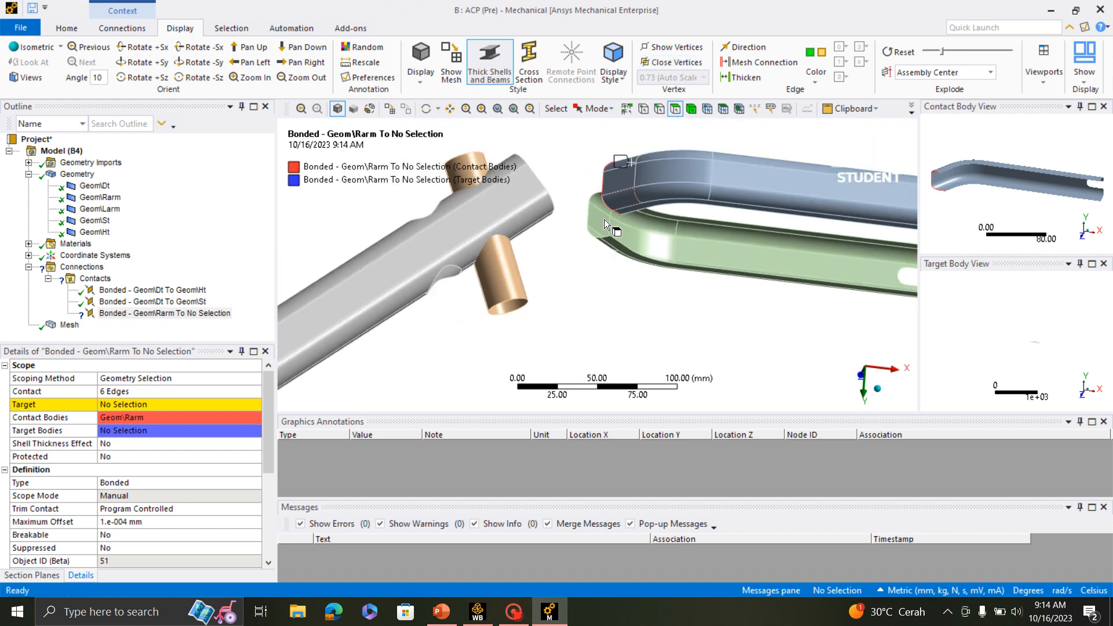
{"action": "left_click", "coordinate": [531, 211]}
{"action": "left_click", "coordinate": [524, 196], "text": "ctrl"}
{"action": "left_click", "coordinate": [514, 167], "text": "ctrl"}
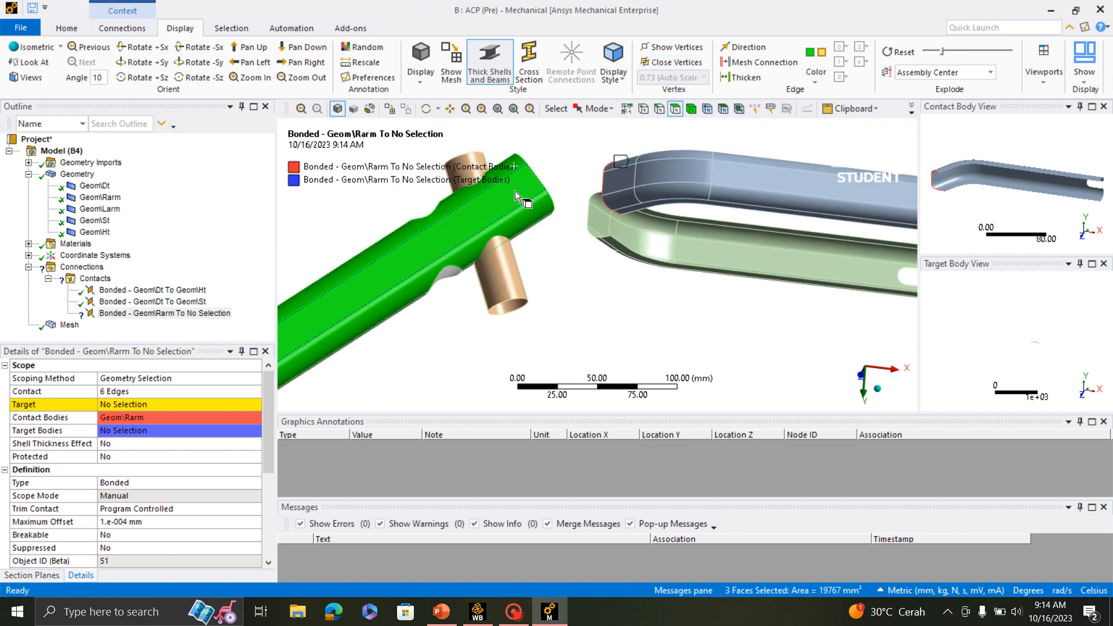
{"action": "left_click", "coordinate": [150, 405]}
{"action": "left_click", "coordinate": [149, 405]}
- Insert a fourth manual contact region in the Contacts group for the joint between left arm and down tube
{"action": "scroll", "coordinate": [637, 252], "scroll_direction": "down", "scroll_amount": 5}
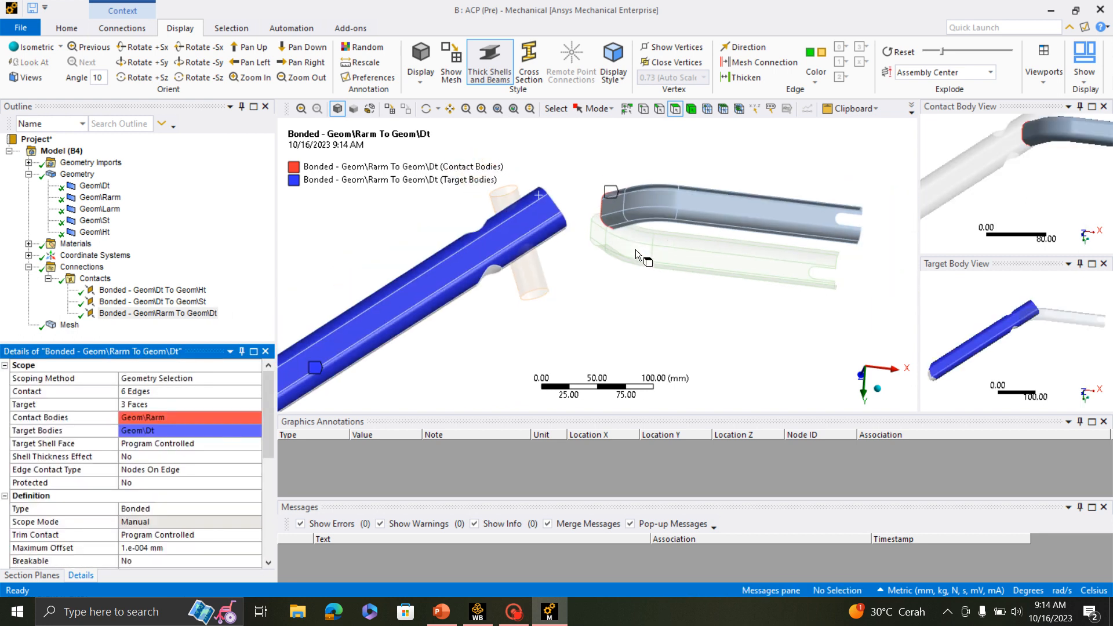
{"action": "middle_click_drag", "start_coordinate": [747, 277], "coordinate": [728, 95]}
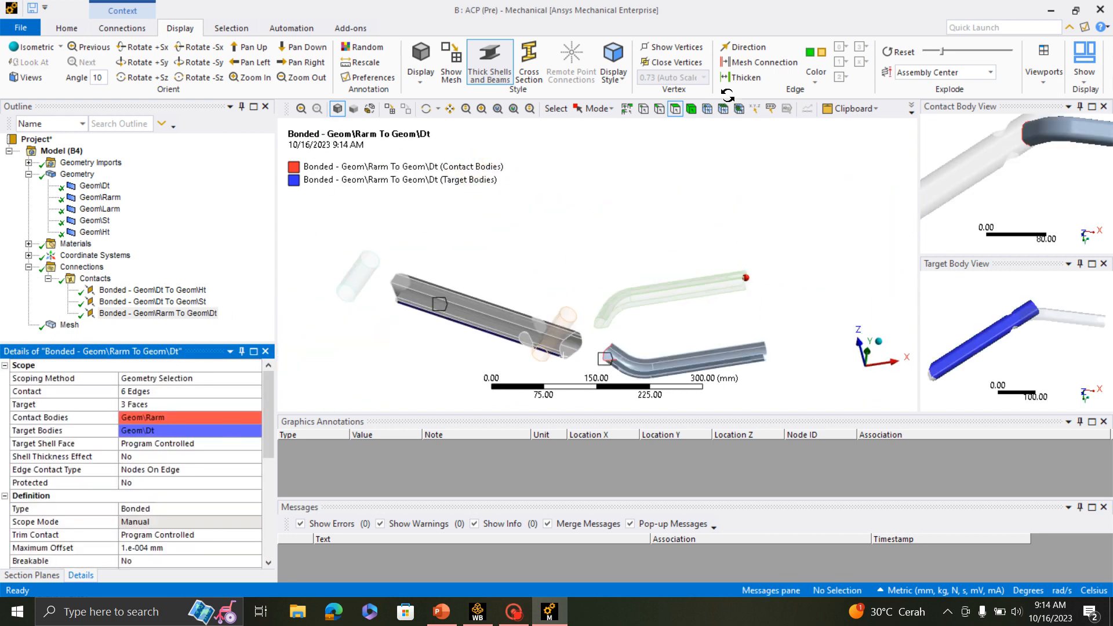
{"action": "right_click", "coordinate": [94, 280]}
{"action": "mouse_move", "coordinate": [138, 306]}
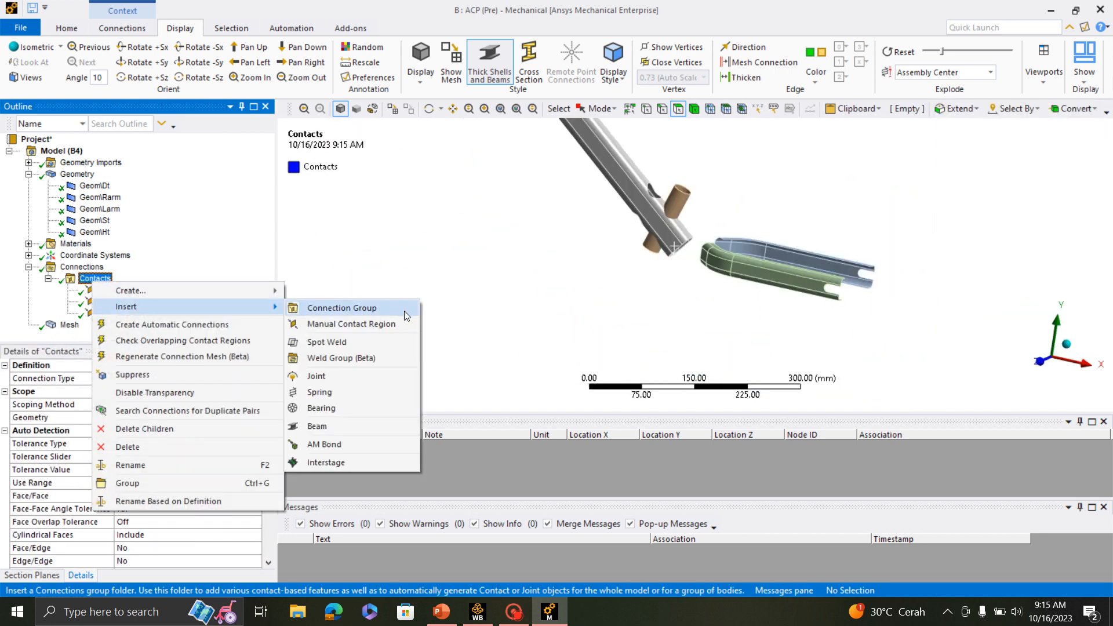
{"action": "left_click", "coordinate": [336, 323]}
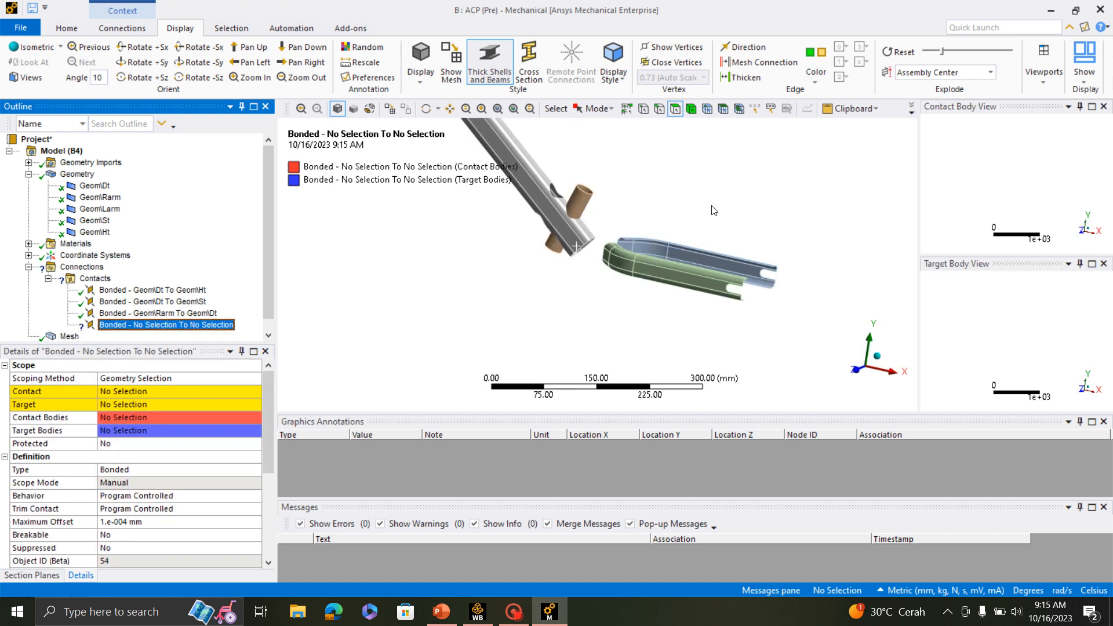
- Scope the contact side of the new bonded region to the 6 edges at the left arm's end facing the down tube
{"action": "left_click", "coordinate": [659, 116]}
{"action": "middle_click_drag", "start_coordinate": [675, 280], "coordinate": [727, 374]}
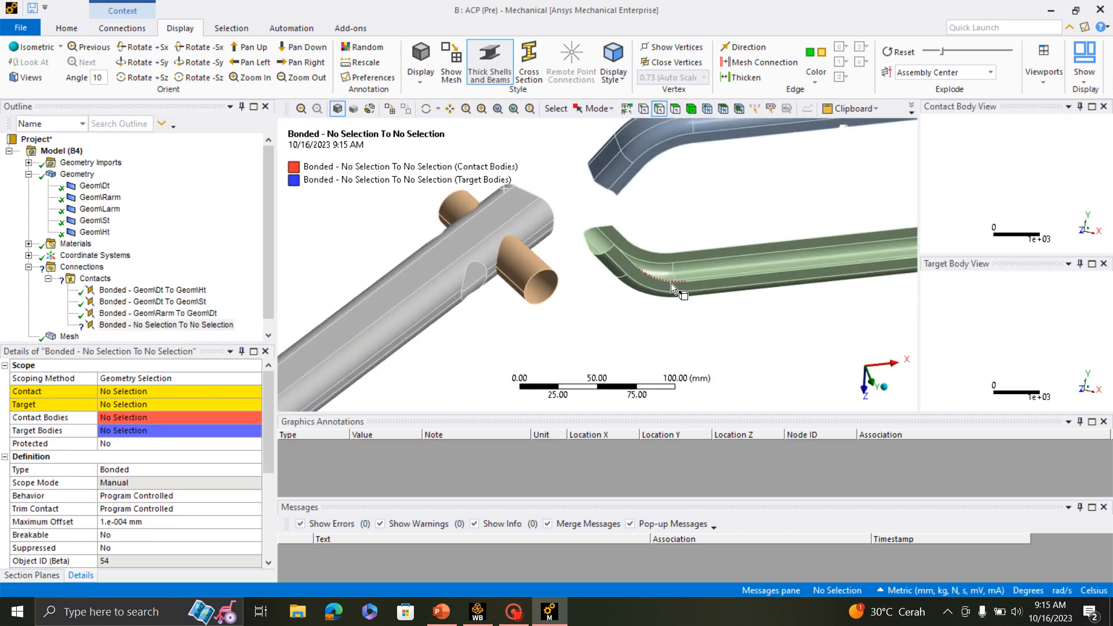
{"action": "scroll", "coordinate": [638, 246], "scroll_direction": "up", "scroll_amount": 3}
{"action": "left_click", "coordinate": [615, 210]}
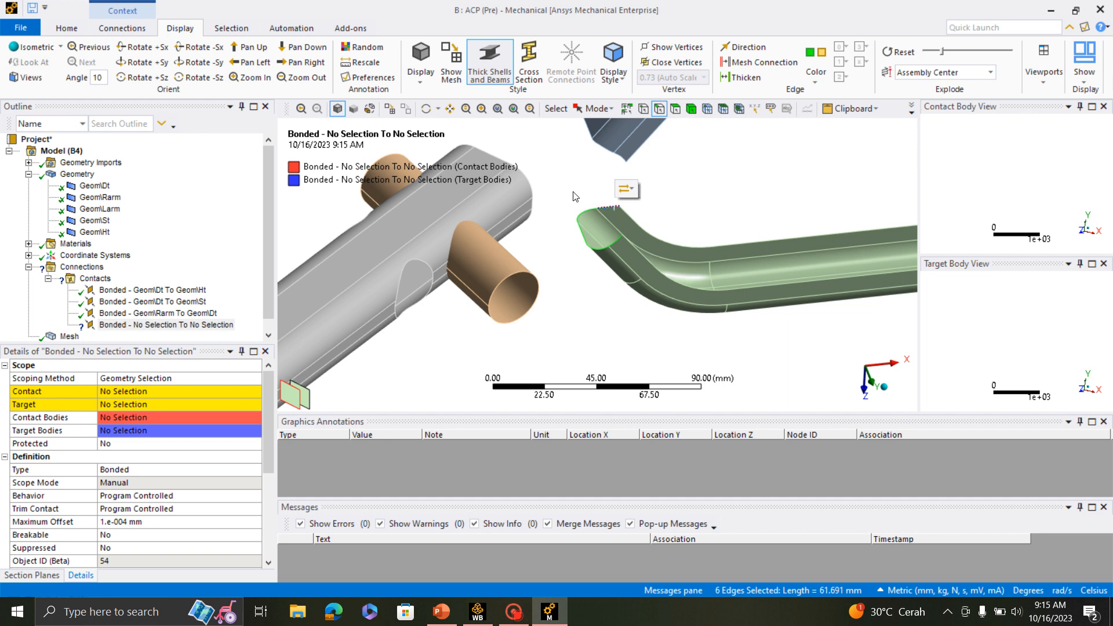
{"action": "left_click", "coordinate": [174, 392]}
{"action": "left_click", "coordinate": [143, 392]}
- Scope the target side of the left arm's bonded region to 3 adjacent faces of the down tube
{"action": "scroll", "coordinate": [560, 228], "scroll_direction": "down", "scroll_amount": 3}
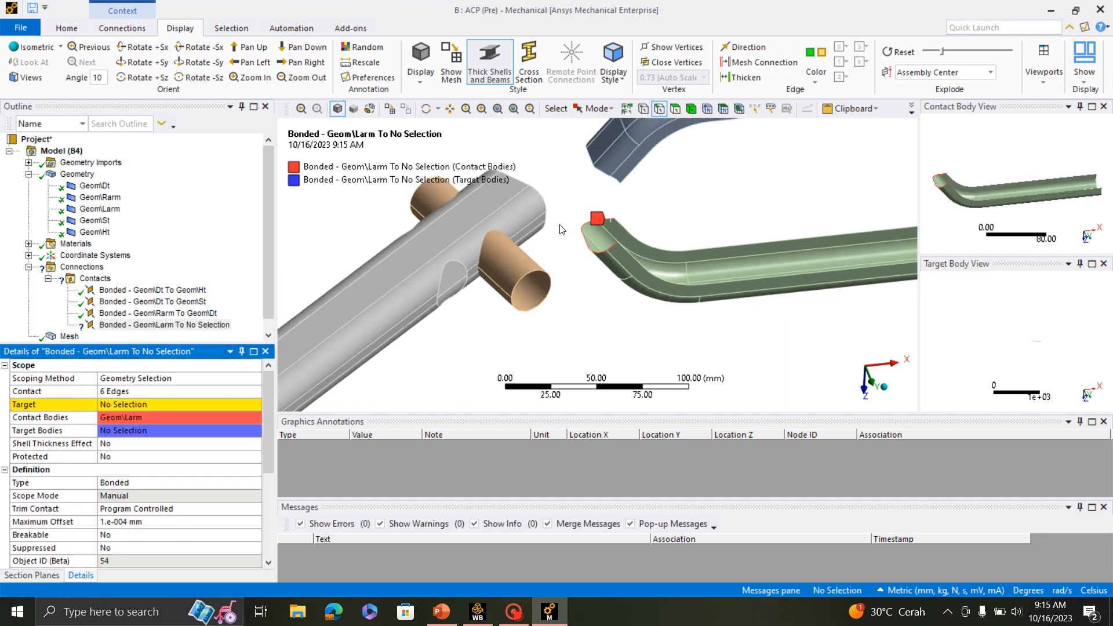
{"action": "left_click", "coordinate": [677, 108]}
{"action": "middle_click_drag", "start_coordinate": [664, 323], "coordinate": [646, 250]}
{"action": "scroll", "coordinate": [648, 208], "scroll_direction": "down", "scroll_amount": 8}
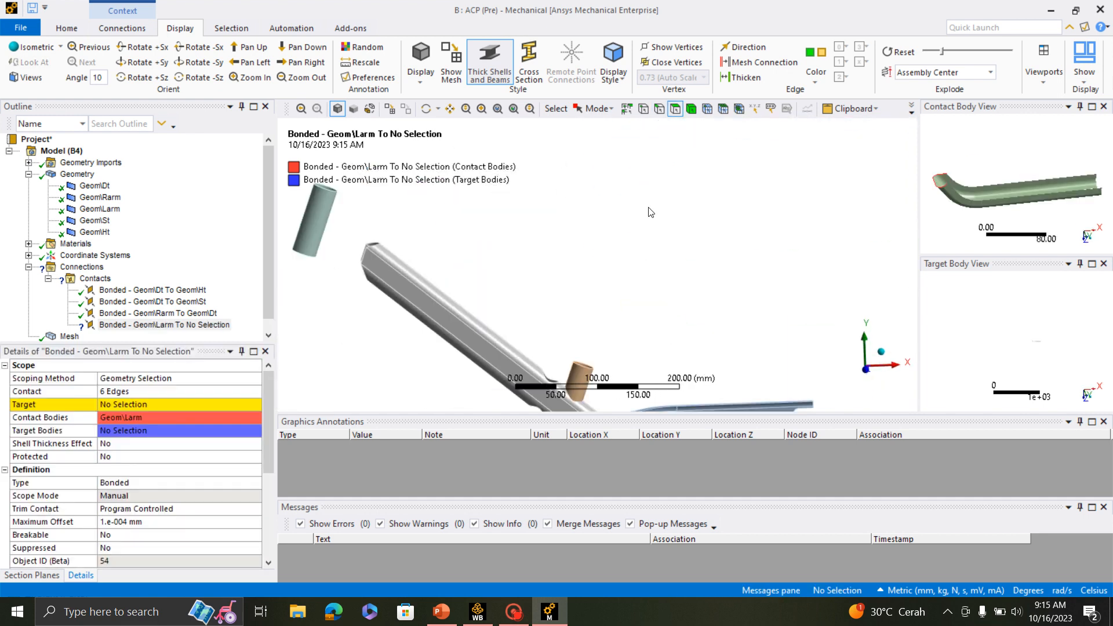
{"action": "middle_click_drag", "start_coordinate": [680, 352], "coordinate": [730, 272]}
{"action": "scroll", "coordinate": [579, 366], "scroll_direction": "up", "scroll_amount": 4}
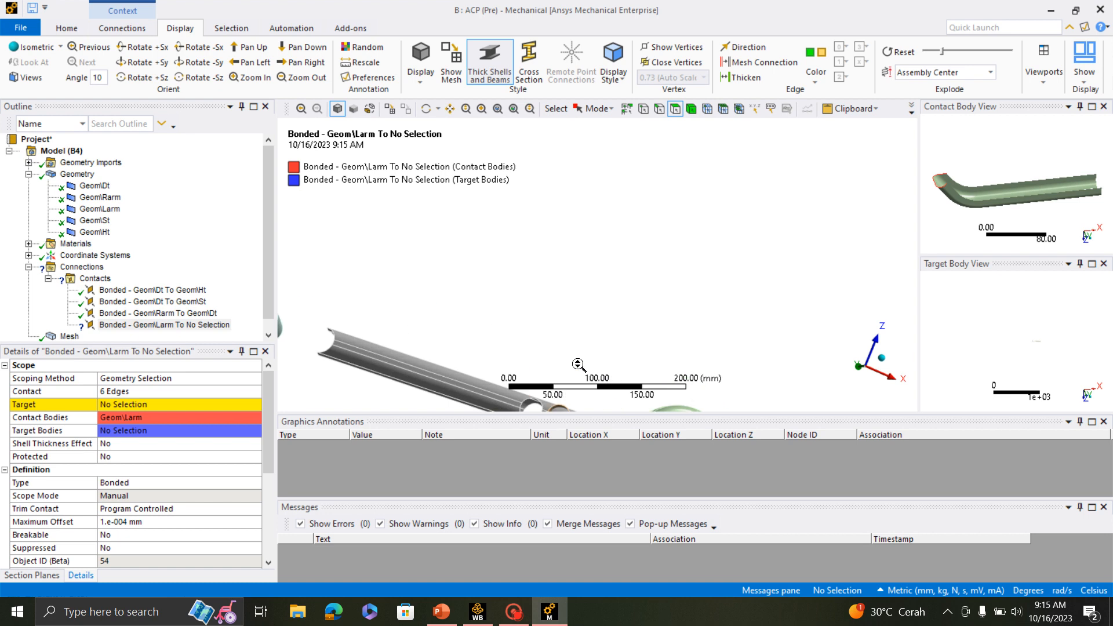
{"action": "scroll", "coordinate": [625, 245], "scroll_direction": "down", "scroll_amount": 4}
{"action": "middle_click_drag", "start_coordinate": [559, 341], "coordinate": [608, 286]}
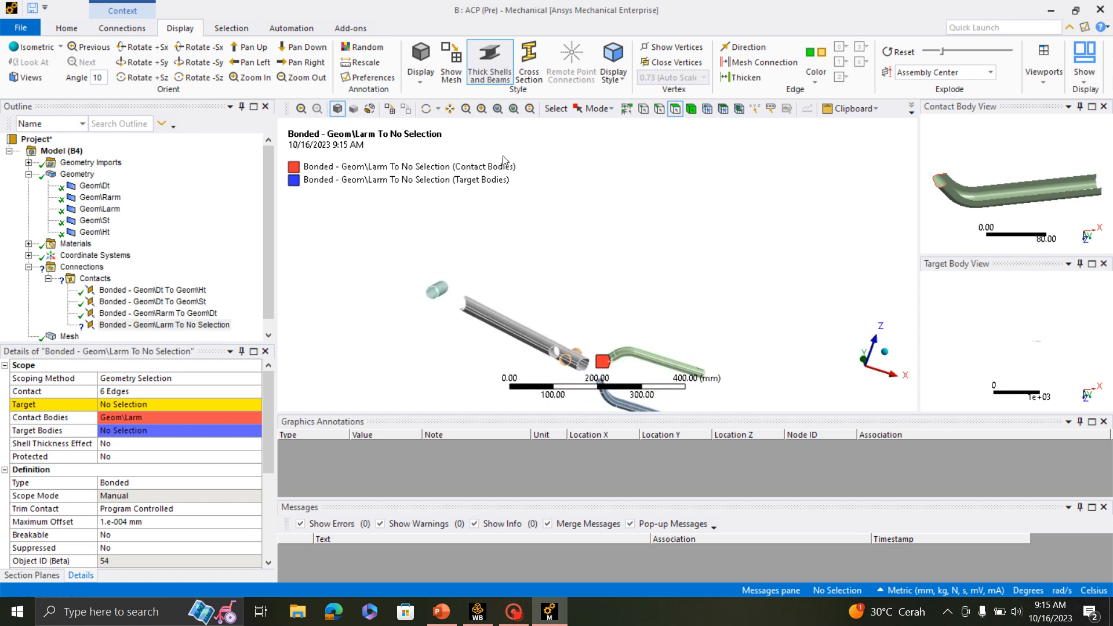
{"action": "left_click", "coordinate": [484, 109]}
{"action": "left_click_drag", "start_coordinate": [573, 316], "coordinate": [603, 406]}
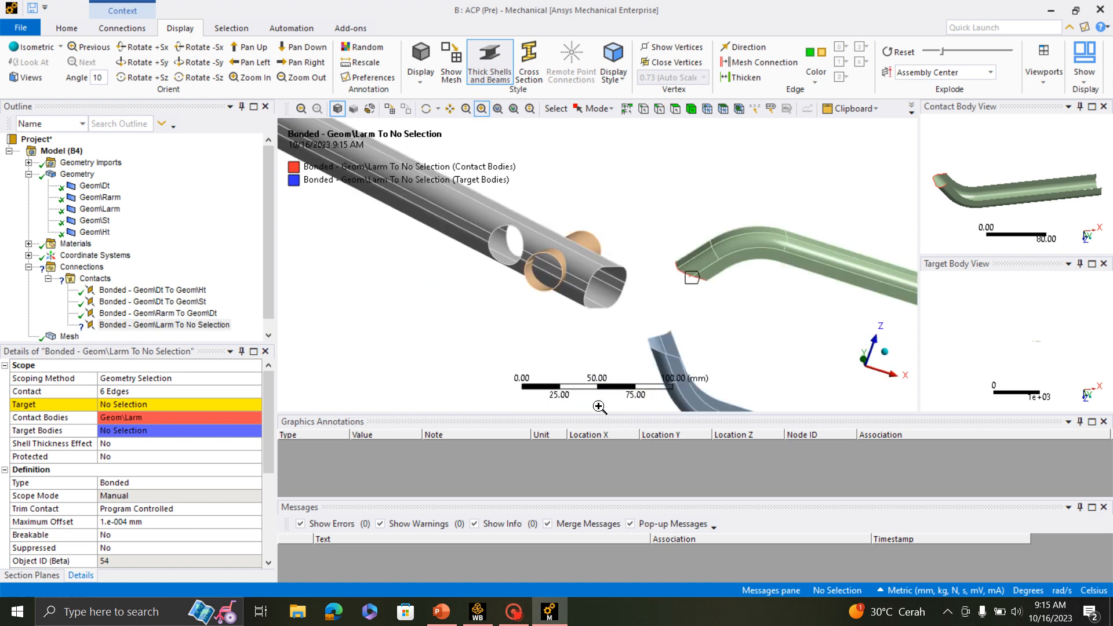
{"action": "middle_click_drag", "start_coordinate": [488, 180], "coordinate": [634, 241]}
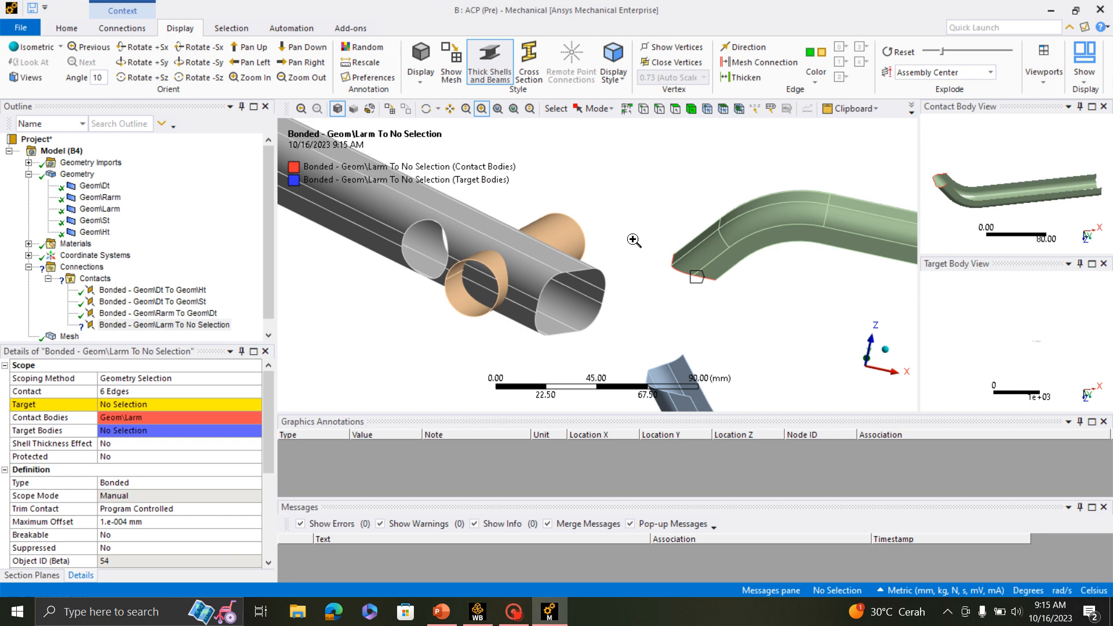
{"action": "left_click", "coordinate": [674, 110]}
{"action": "left_click", "coordinate": [533, 268]}
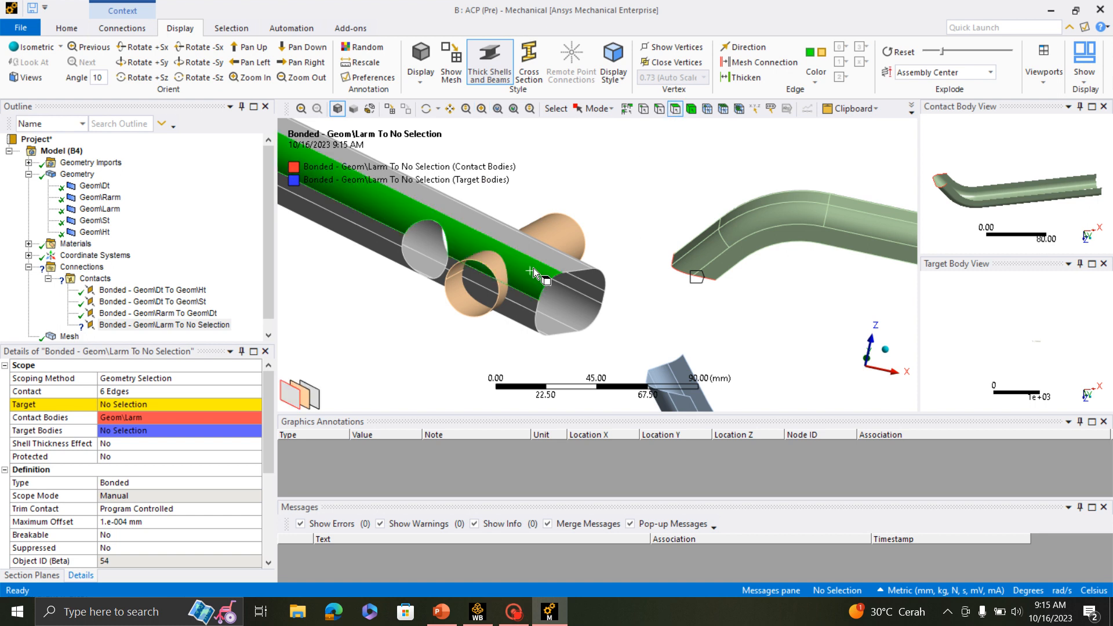
{"action": "left_click", "coordinate": [499, 235]}
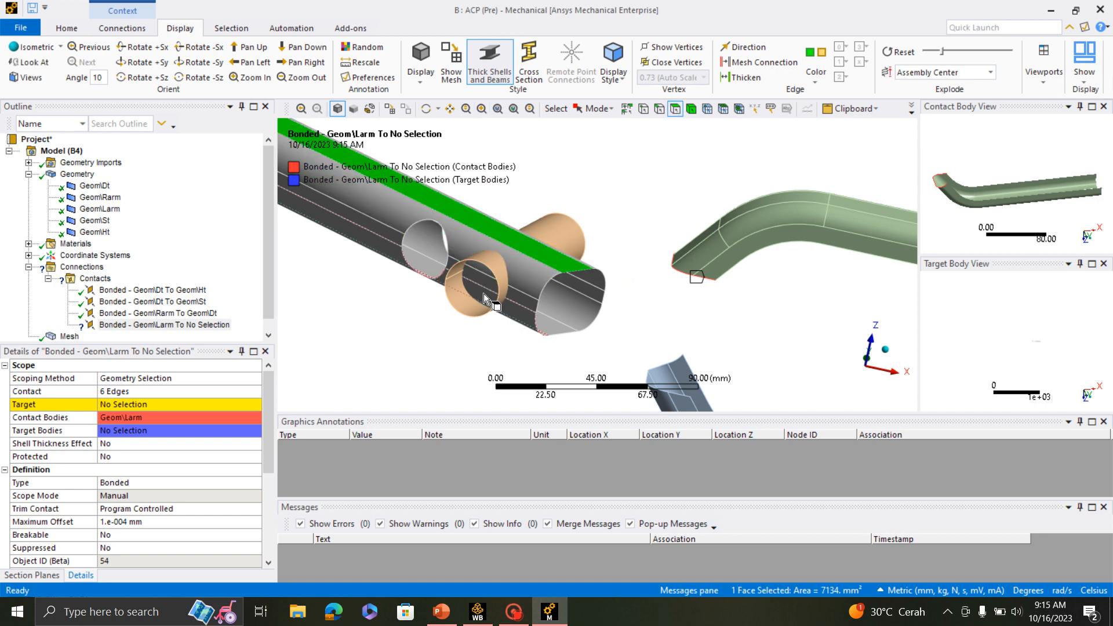
{"action": "left_click", "coordinate": [521, 269]}
{"action": "left_click", "coordinate": [500, 235], "text": "ctrl"}
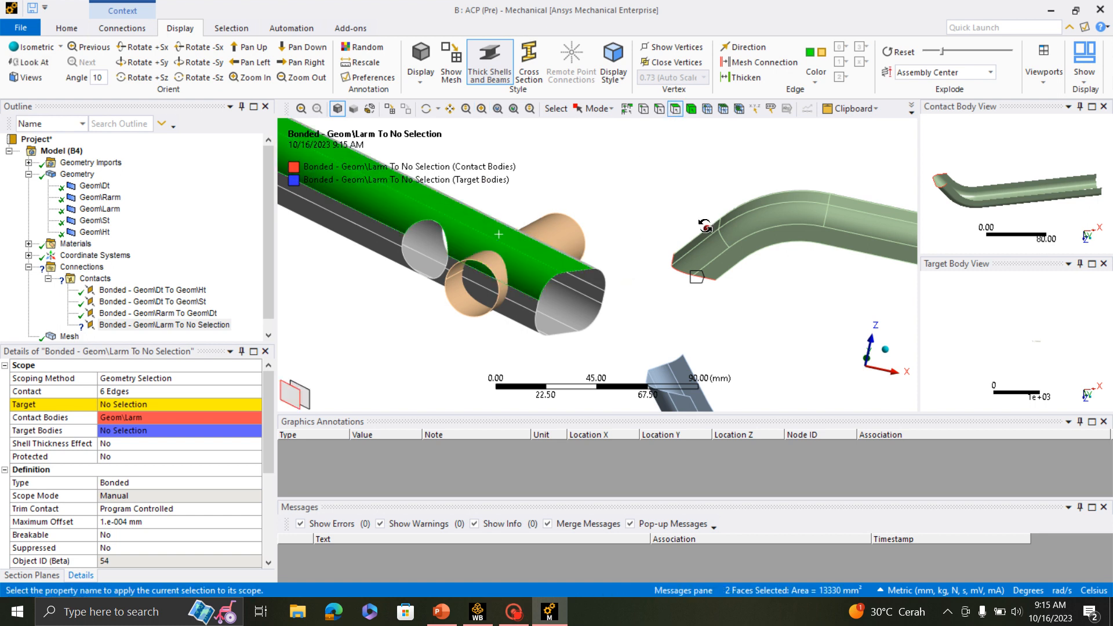
{"action": "middle_click_drag", "start_coordinate": [705, 226], "coordinate": [632, 269]}
{"action": "left_click", "coordinate": [644, 196], "text": "ctrl"}
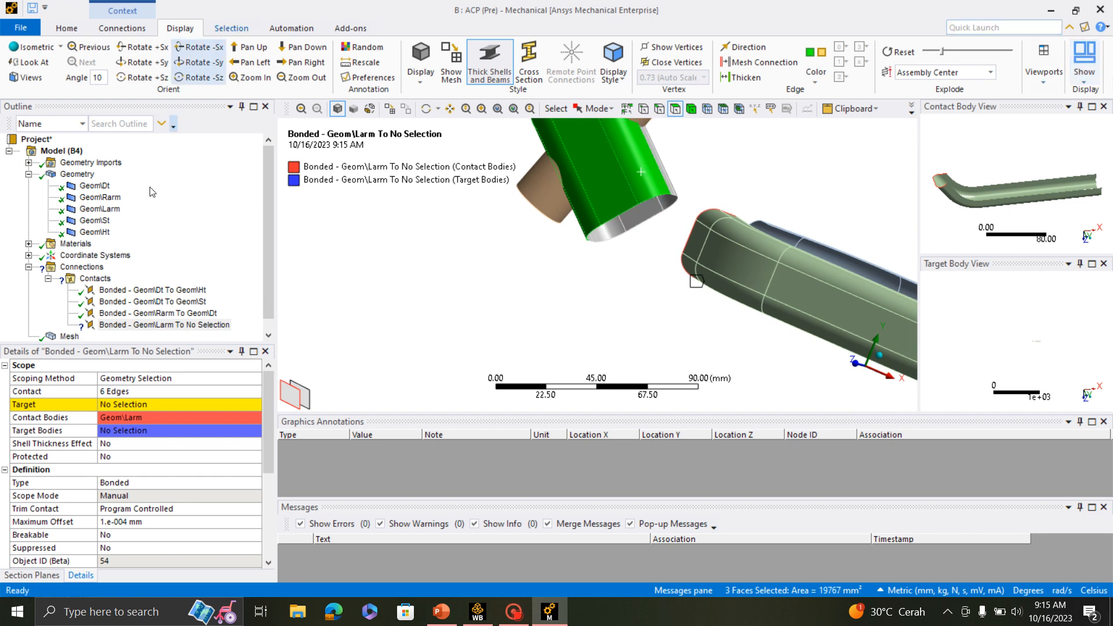
{"action": "left_click", "coordinate": [109, 406]}
{"action": "left_click", "coordinate": [139, 404]}
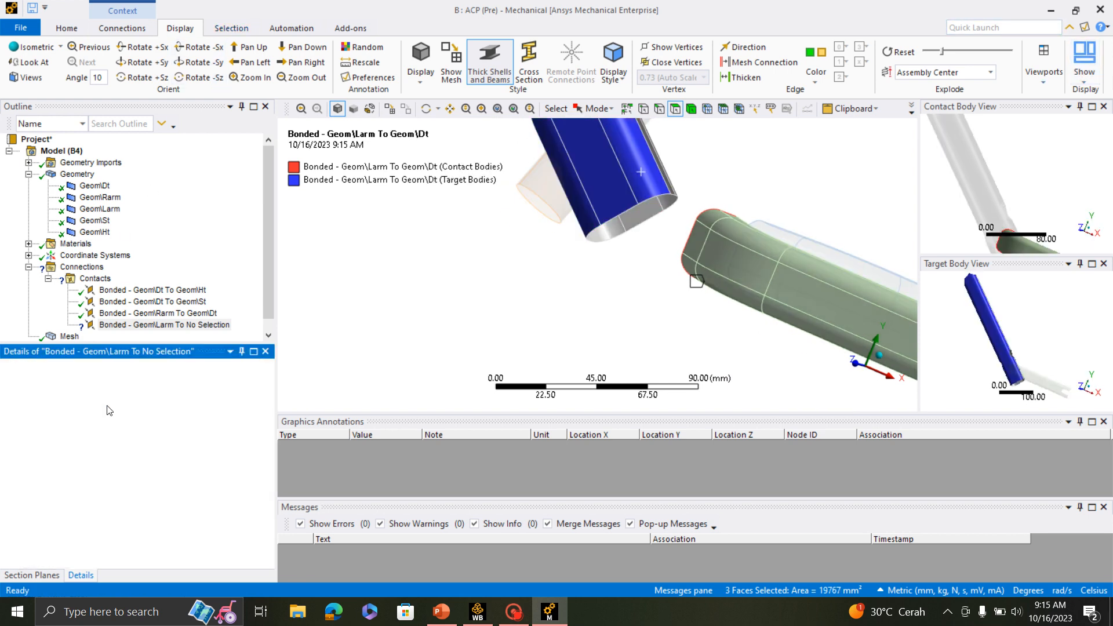
- Reset the exploded view so the frame parts are assembled, and close Mechanical to return to Workbench
{"action": "middle_click_drag", "start_coordinate": [623, 299], "coordinate": [726, 239]}
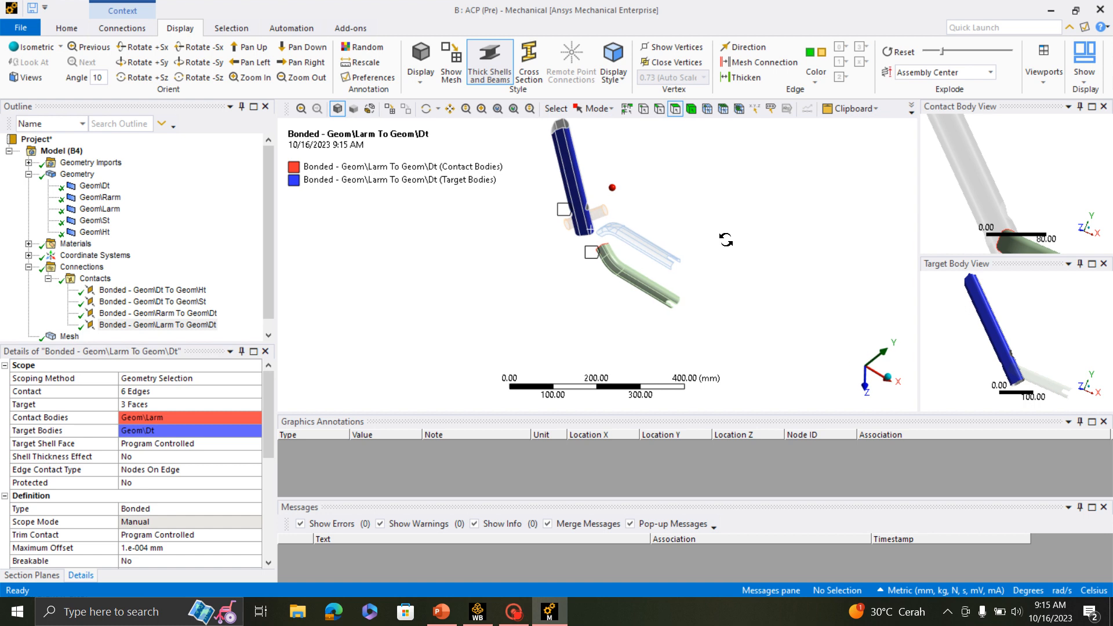
{"action": "left_click", "coordinate": [896, 54]}
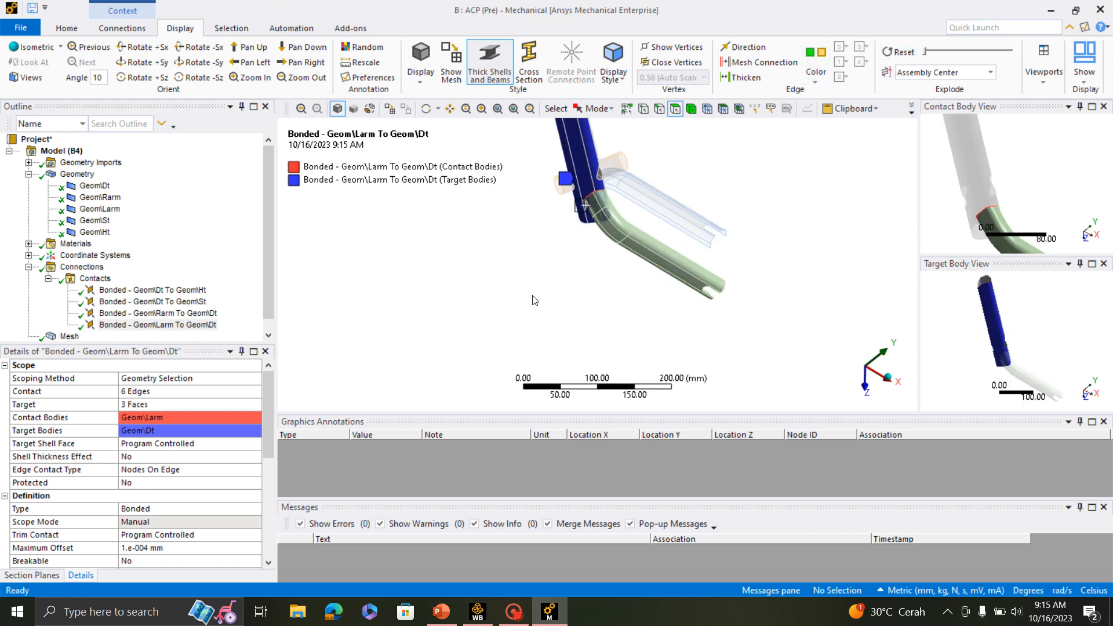
{"action": "left_click", "coordinate": [1112, 2]}
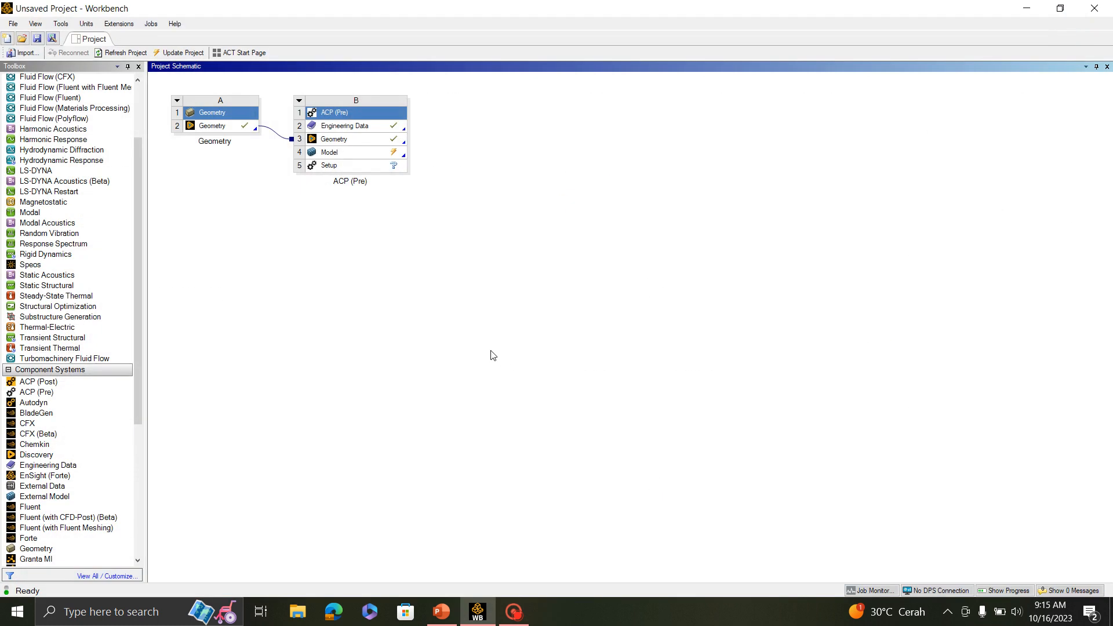
- Update the Model cell of the ACP (Pre) system in the project schematic
{"action": "left_click", "coordinate": [347, 153]}
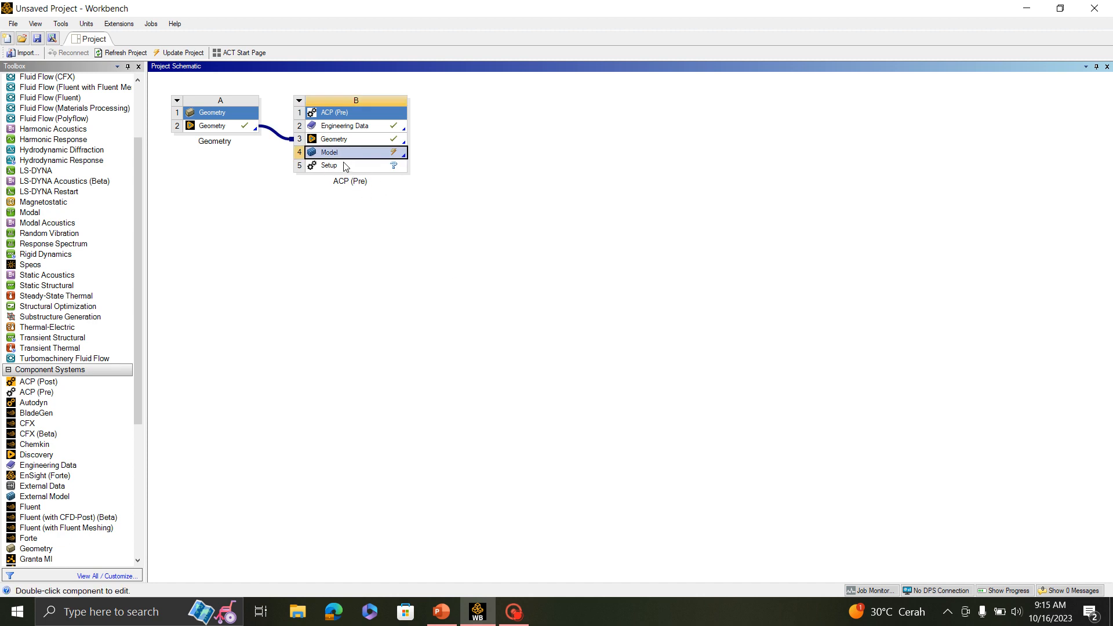
{"action": "right_click", "coordinate": [345, 154]}
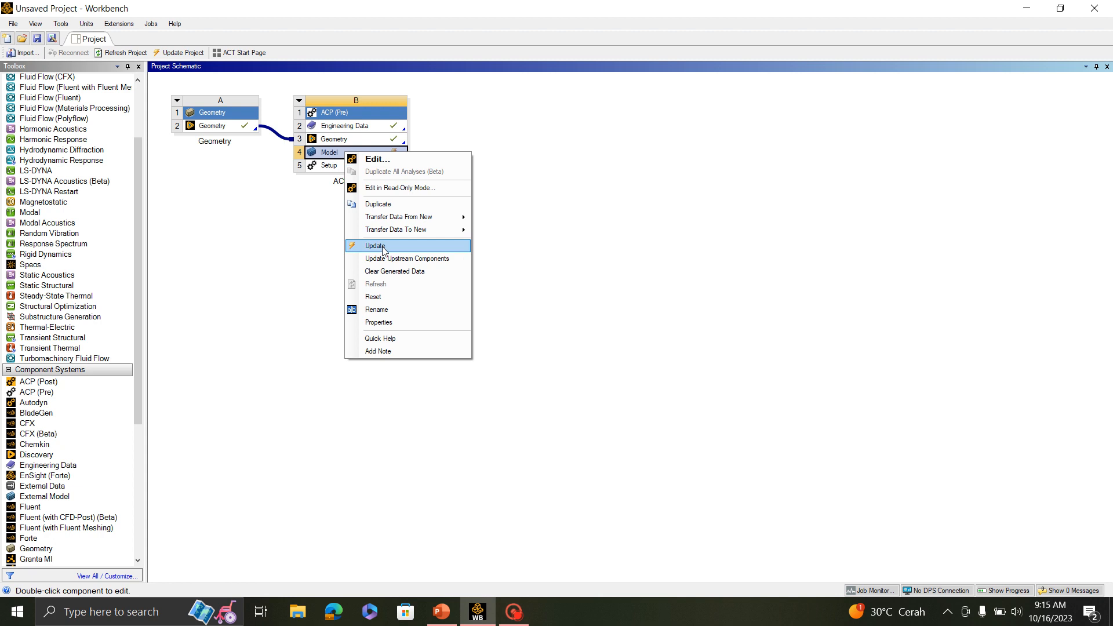
{"action": "left_click", "coordinate": [414, 245]}
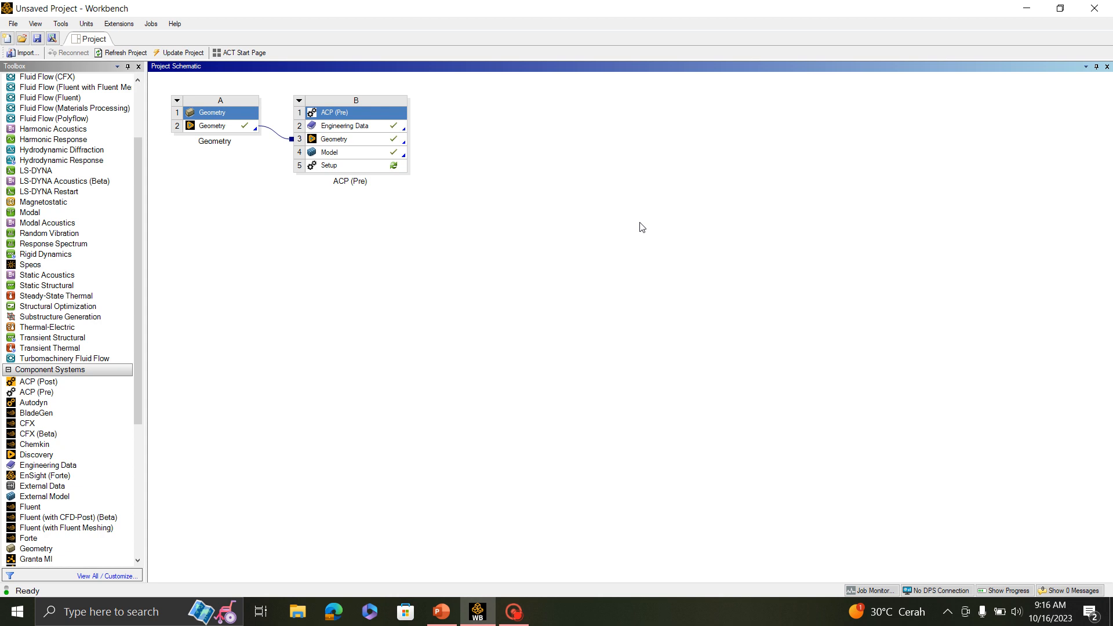
- Open the Setup cell of the ACP (Pre) system for editing in Ansys Composite PrepPost
{"action": "left_click", "coordinate": [374, 164]}
{"action": "right_click", "coordinate": [373, 165]}
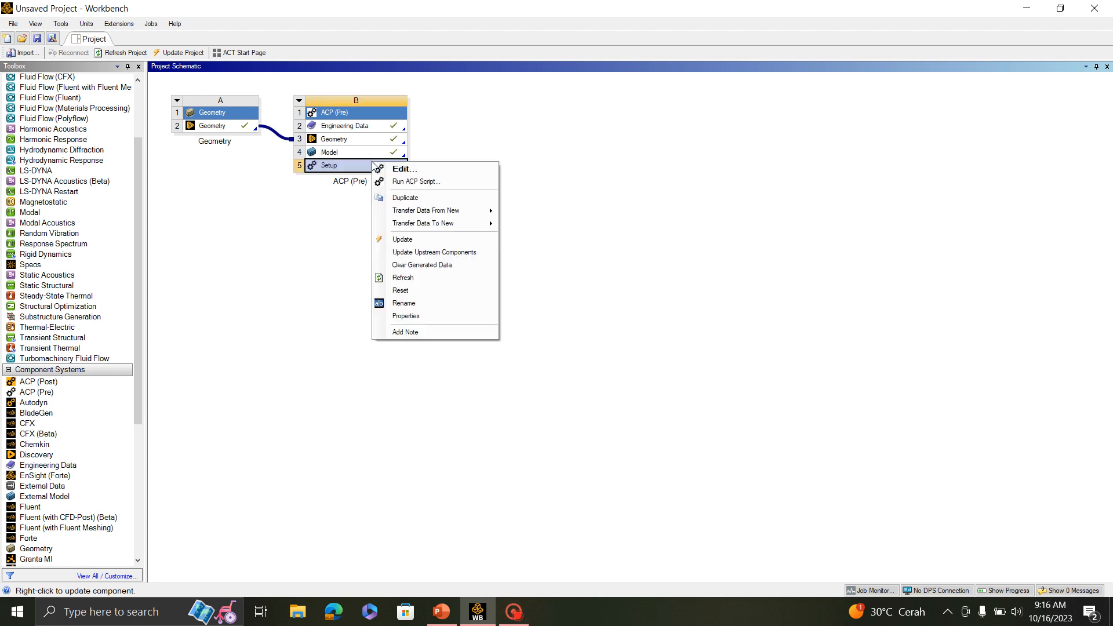
{"action": "left_click", "coordinate": [424, 170]}
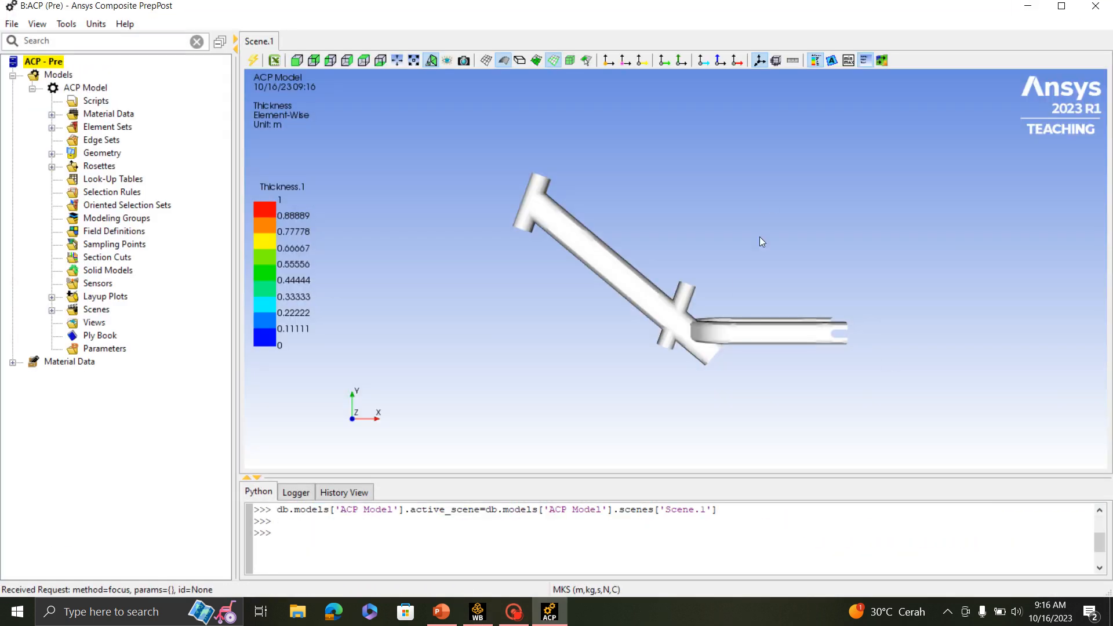
- Change the unit system of the ACP model to MPA (mm,t,s,N,C)
{"action": "scroll", "coordinate": [688, 356], "scroll_direction": "up", "scroll_amount": 5}
{"action": "scroll", "coordinate": [687, 356], "scroll_direction": "down", "scroll_amount": 3}
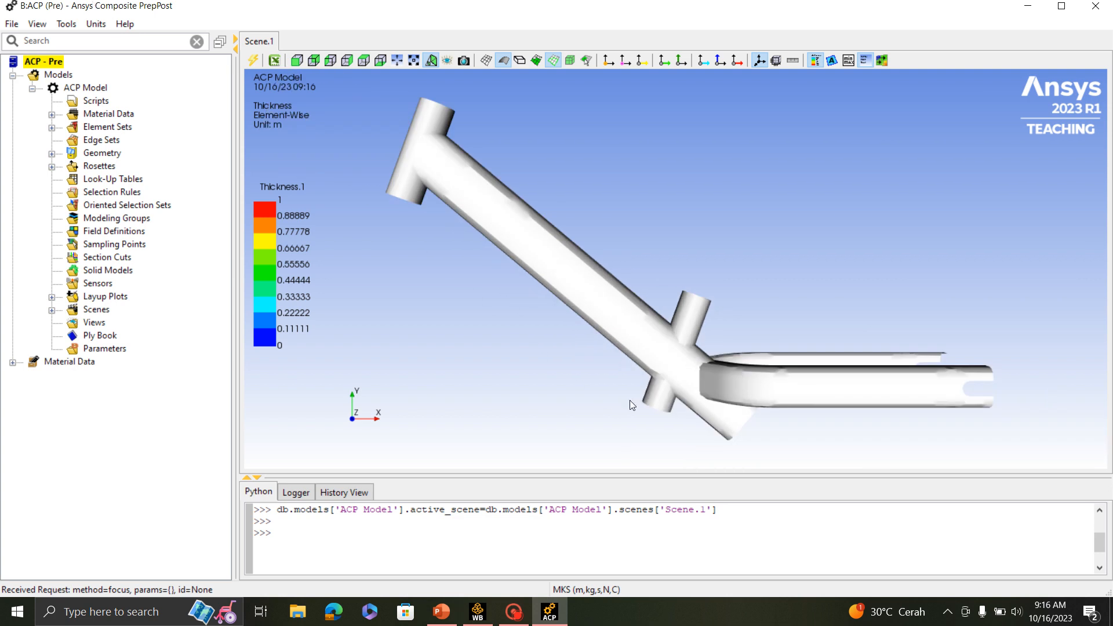
{"action": "left_click", "coordinate": [95, 30]}
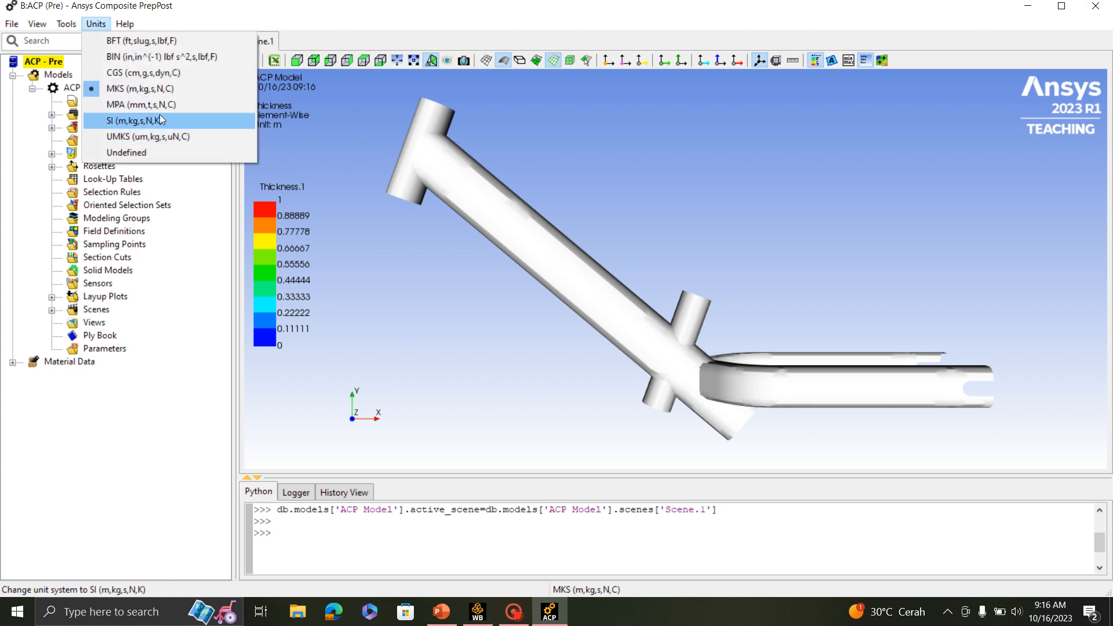
{"action": "left_click", "coordinate": [138, 108]}
{"action": "scroll", "coordinate": [569, 318], "scroll_direction": "up", "scroll_amount": 5}
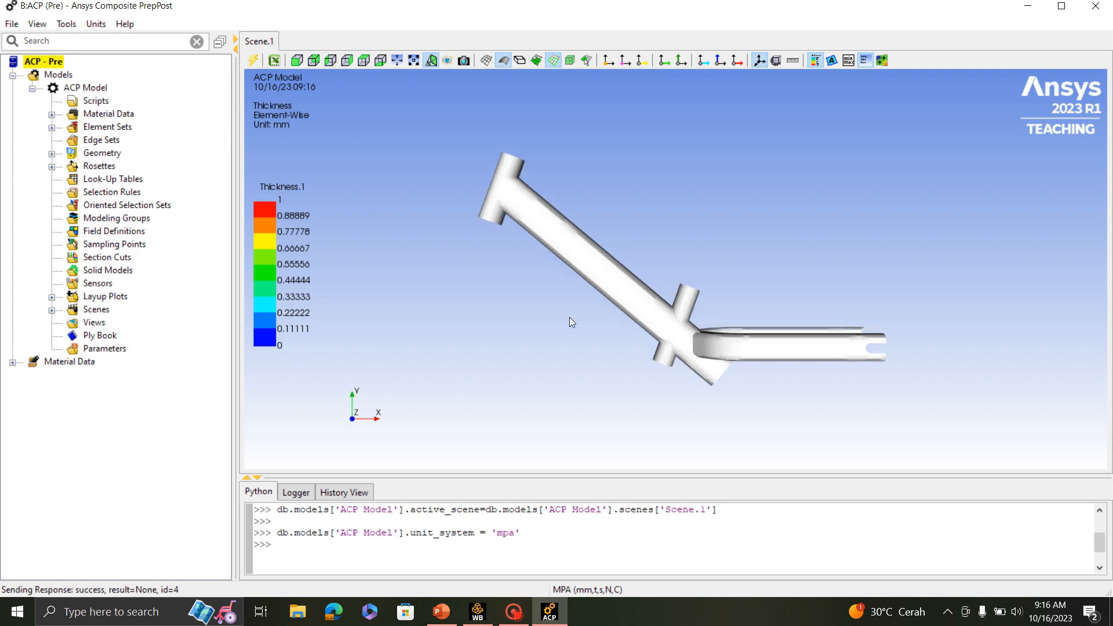
{"action": "scroll", "coordinate": [670, 323], "scroll_direction": "down", "scroll_amount": 3}
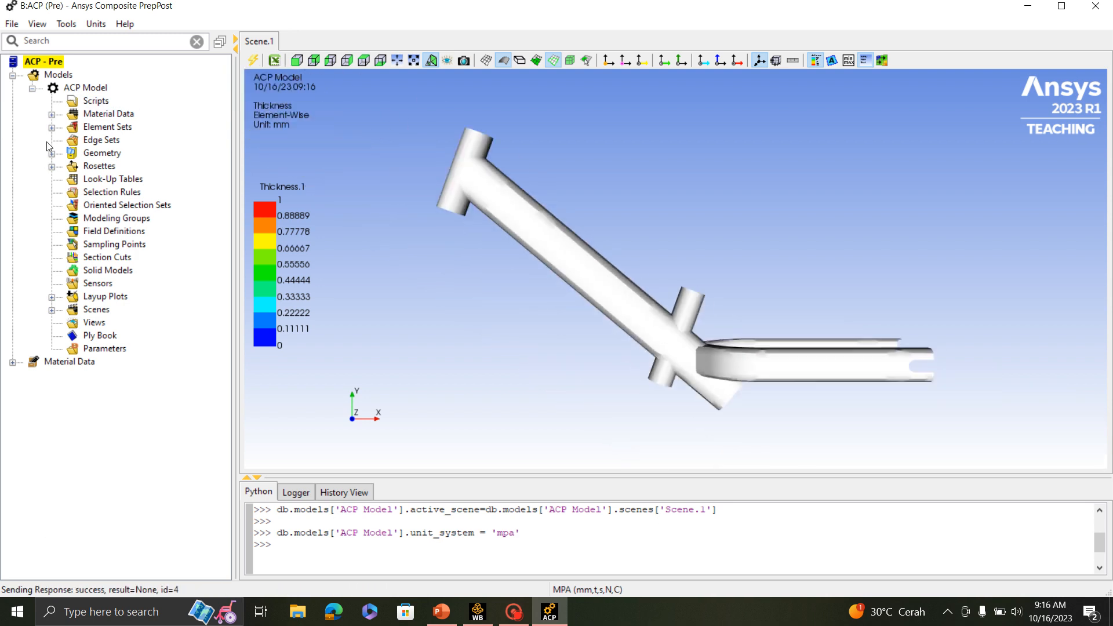
- Create a new fabric in the Material Data of the ACP model
{"action": "left_click", "coordinate": [51, 115]}
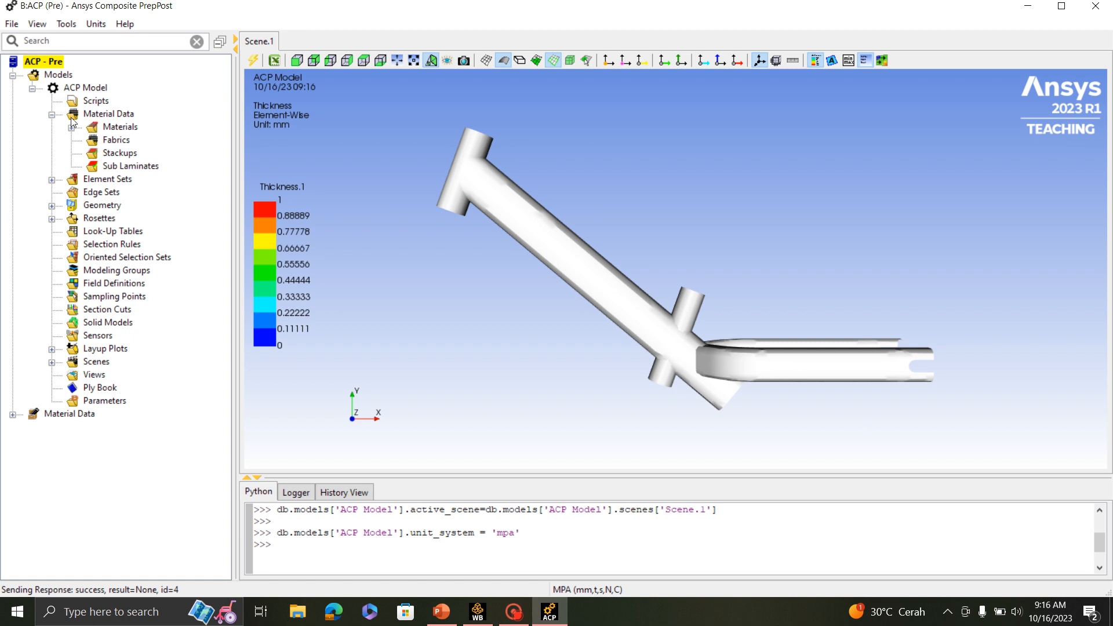
{"action": "left_click", "coordinate": [52, 115]}
{"action": "left_click", "coordinate": [52, 115]}
{"action": "left_click", "coordinate": [119, 142]}
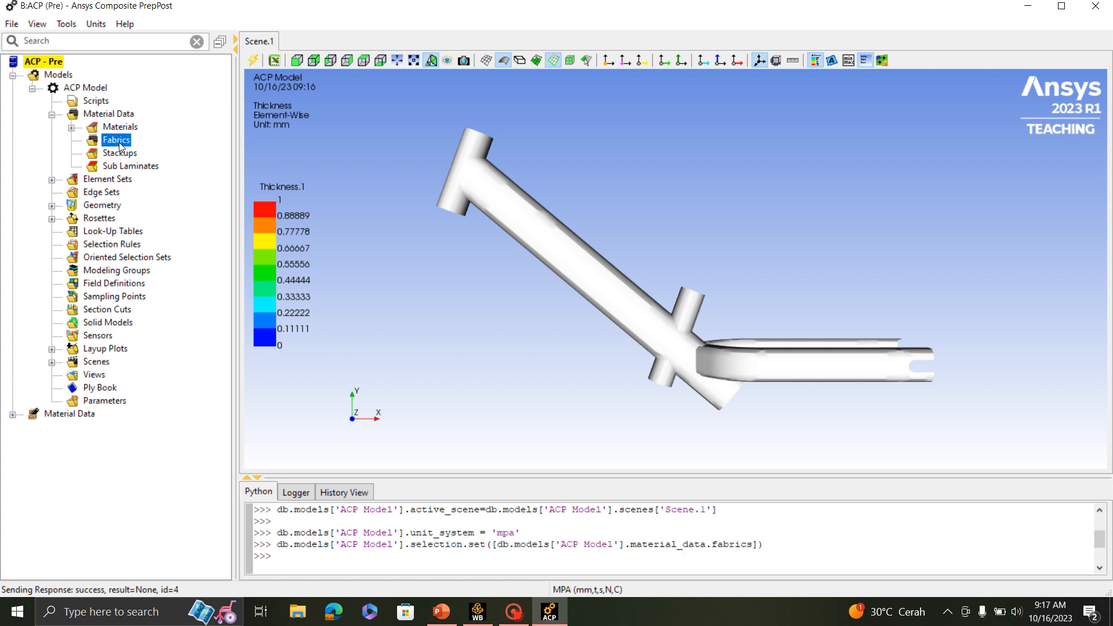
{"action": "right_click", "coordinate": [119, 143]}
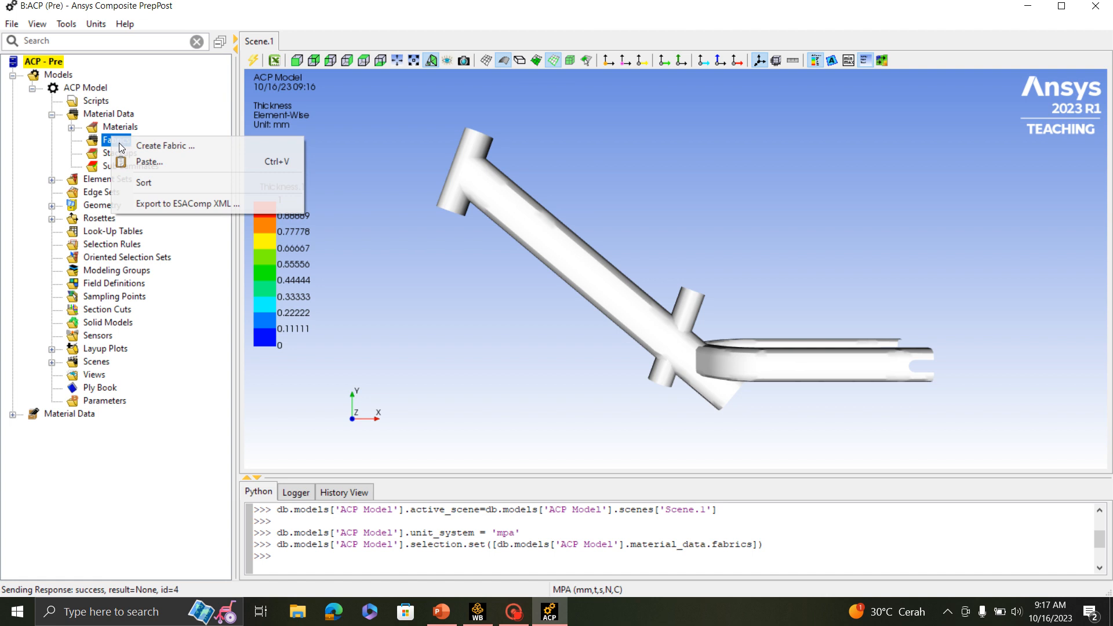
{"action": "left_click", "coordinate": [171, 147]}
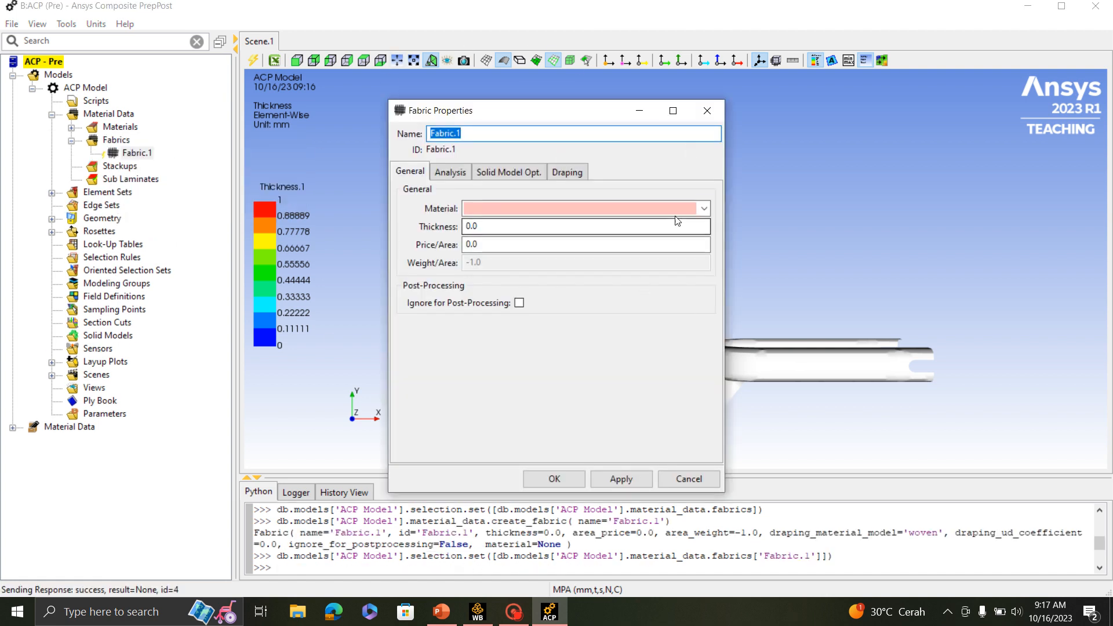
- Assign Epoxy Carbon UD (230 GPa) Prepreg to the new fabric with a thickness of 1 mm, and update the fabric
{"action": "left_click", "coordinate": [703, 208]}
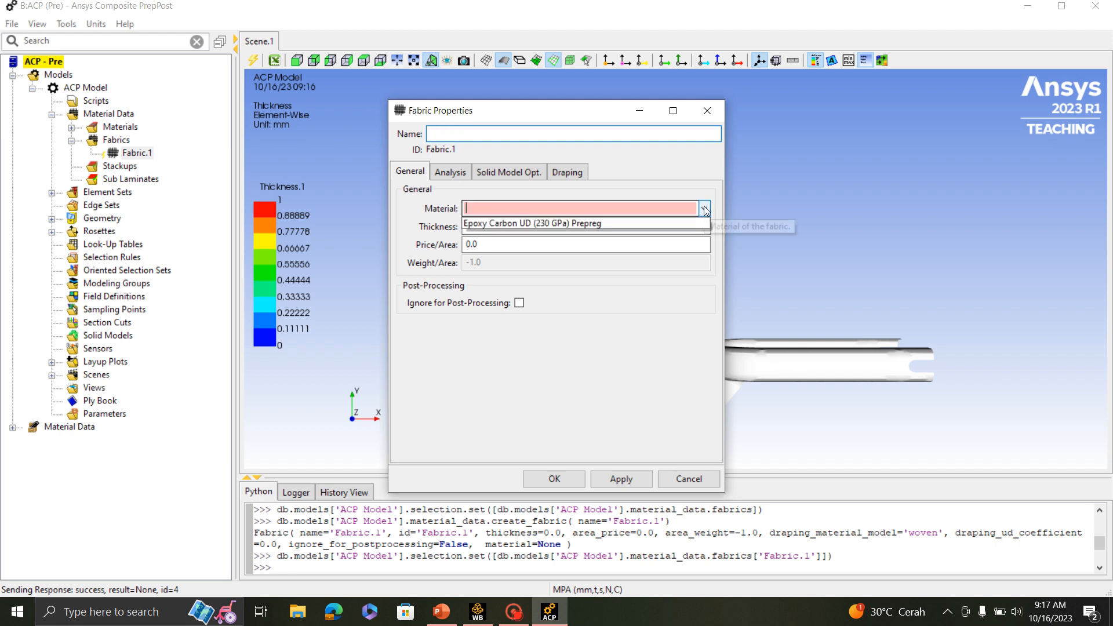
{"action": "left_click", "coordinate": [521, 223]}
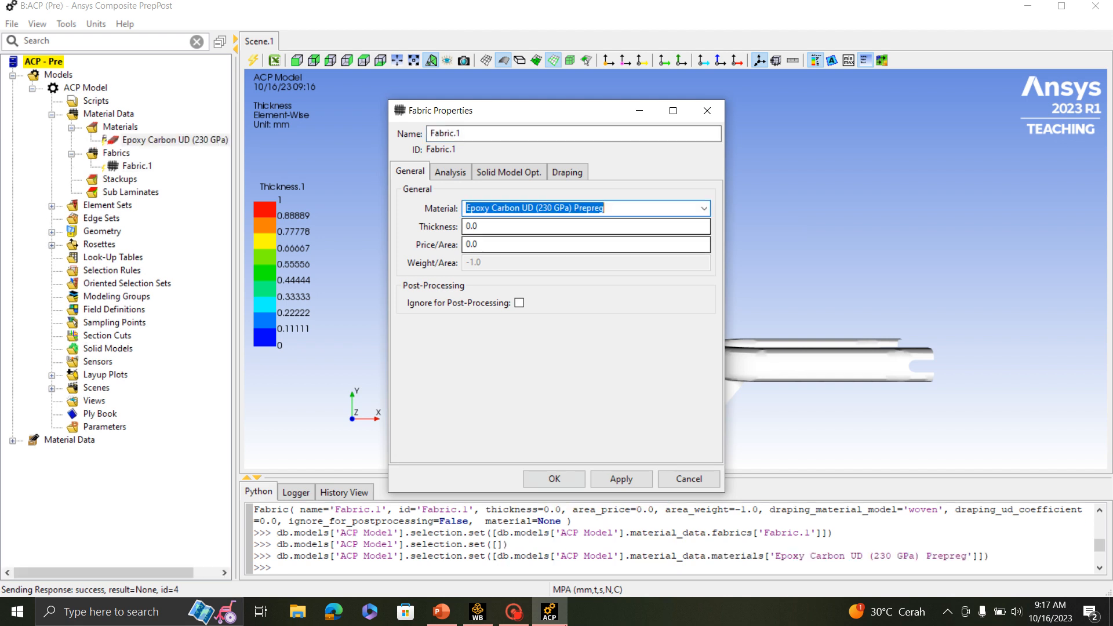
{"action": "left_click", "coordinate": [484, 227]}
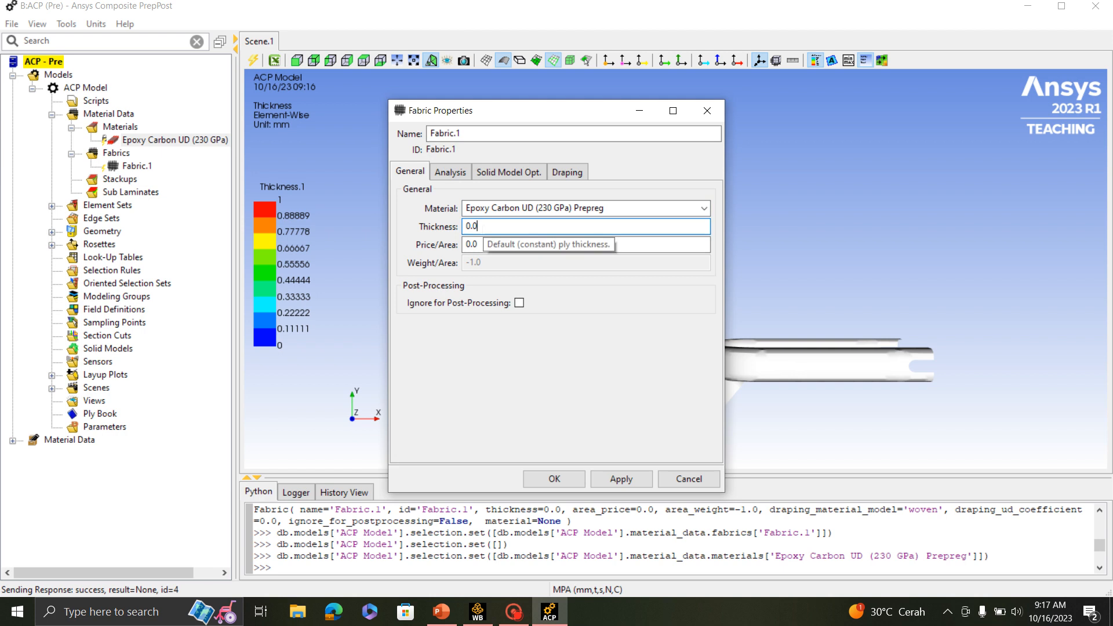
{"action": "left_click_drag", "start_coordinate": [484, 227], "coordinate": [440, 228]}
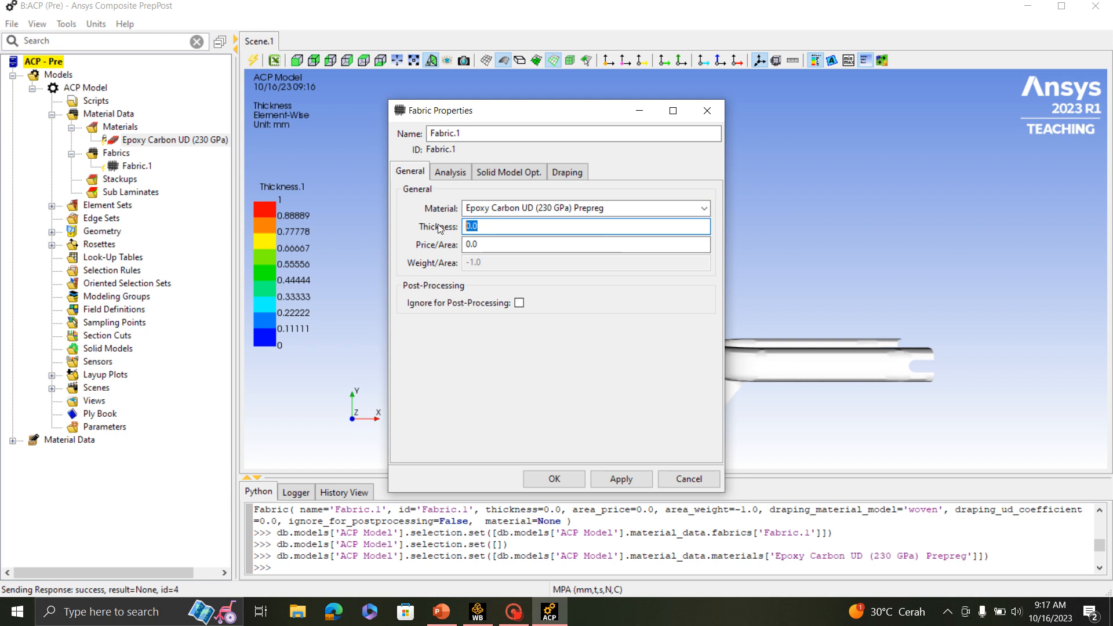
{"action": "type", "text": "1"}
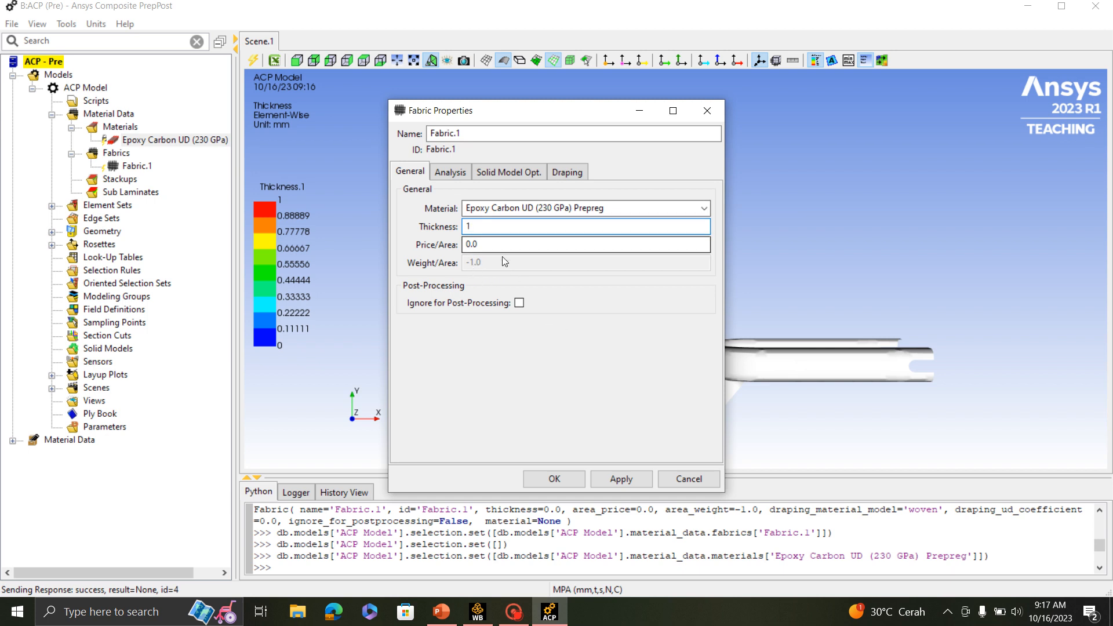
{"action": "left_click", "coordinate": [555, 479]}
{"action": "right_click", "coordinate": [129, 166]}
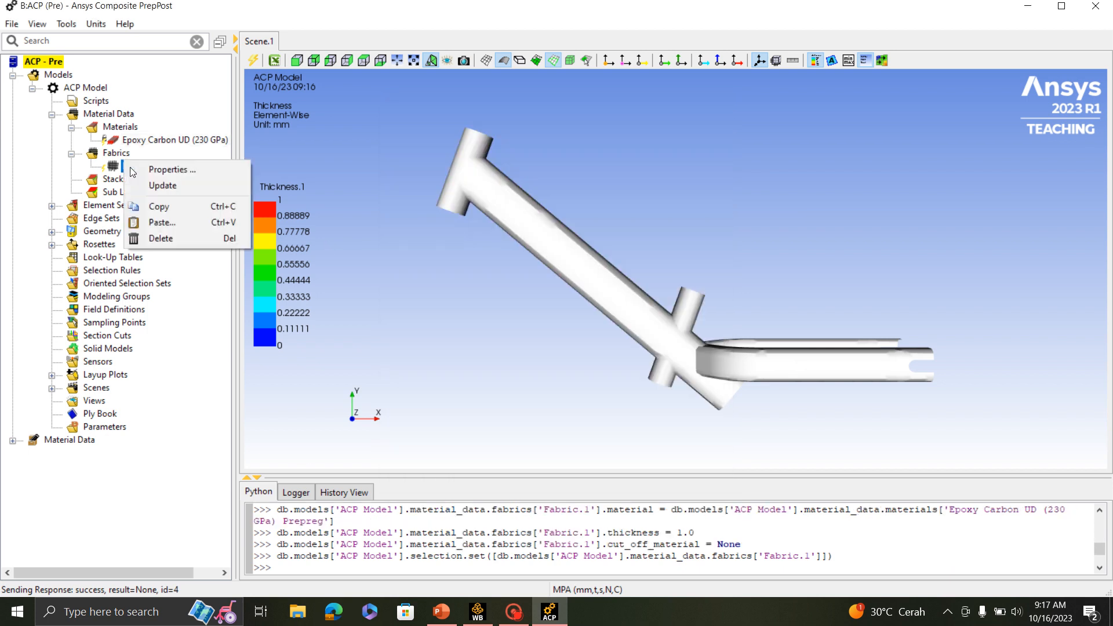
{"action": "left_click", "coordinate": [196, 182]}
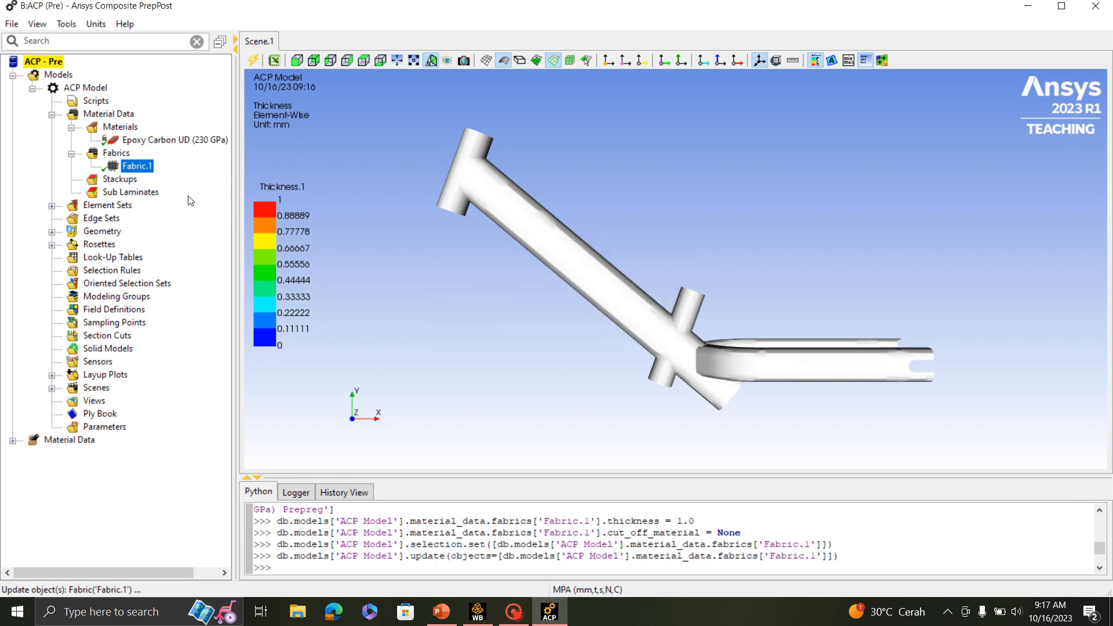
- Examine the existing rosettes and element sets of the ACP model together with the frame geometry
{"action": "left_click", "coordinate": [120, 179]}
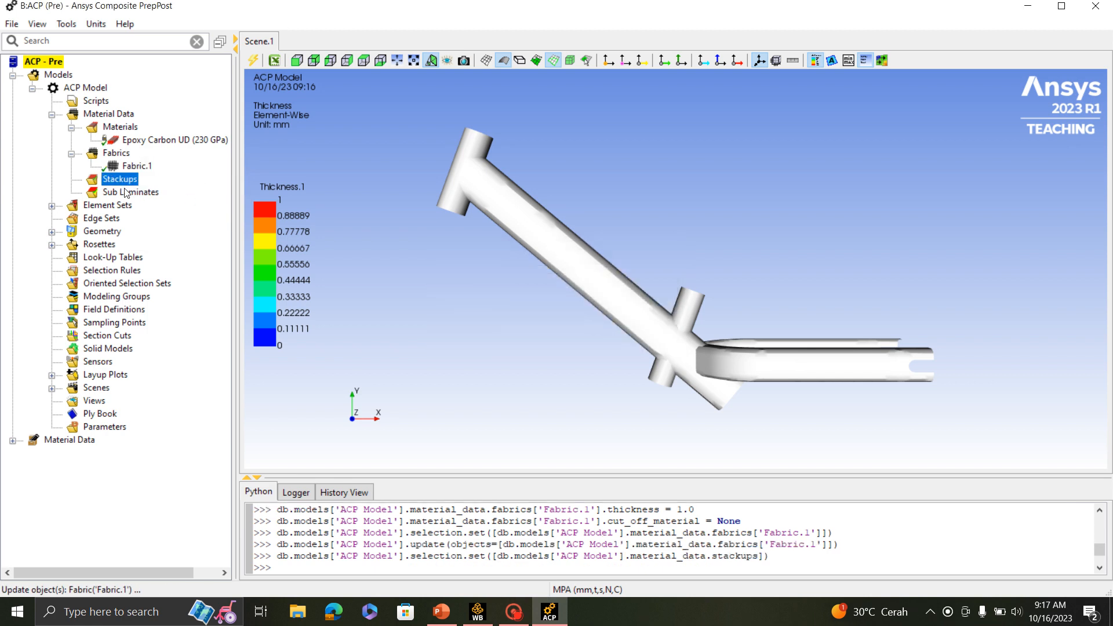
{"action": "left_click", "coordinate": [52, 115]}
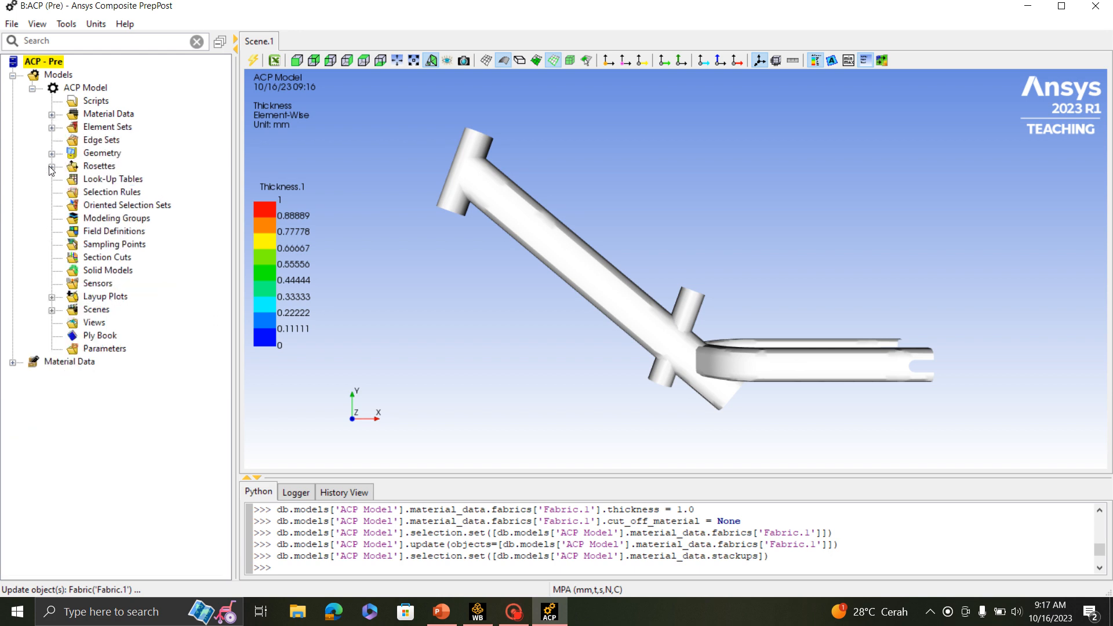
{"action": "left_click", "coordinate": [52, 167]}
{"action": "left_click", "coordinate": [97, 168]}
{"action": "right_click", "coordinate": [97, 169]}
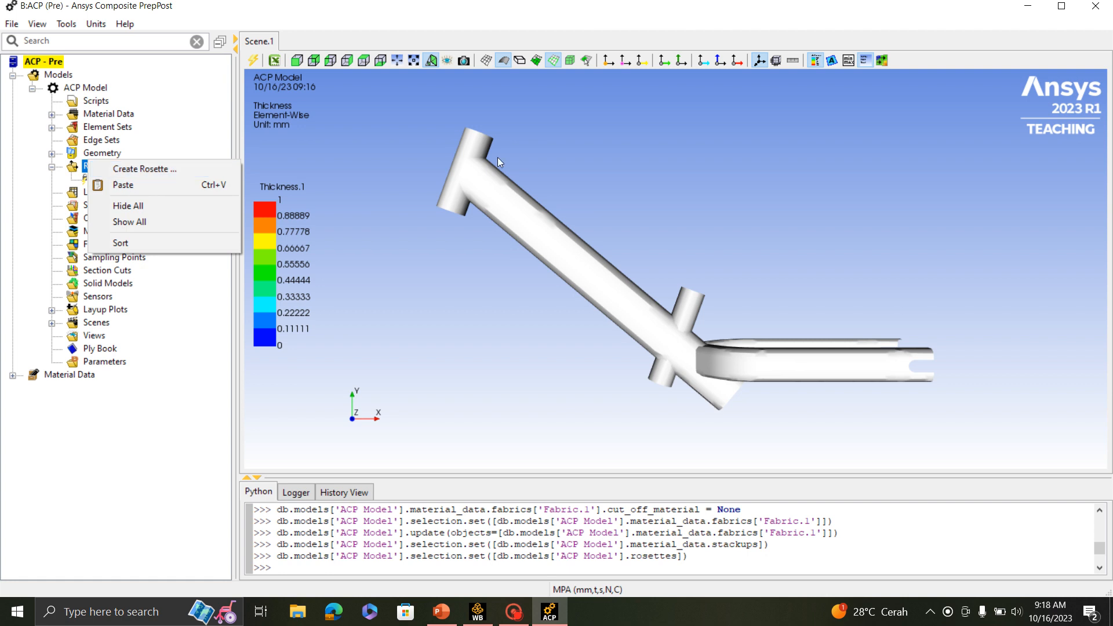
{"action": "left_click", "coordinate": [402, 191]}
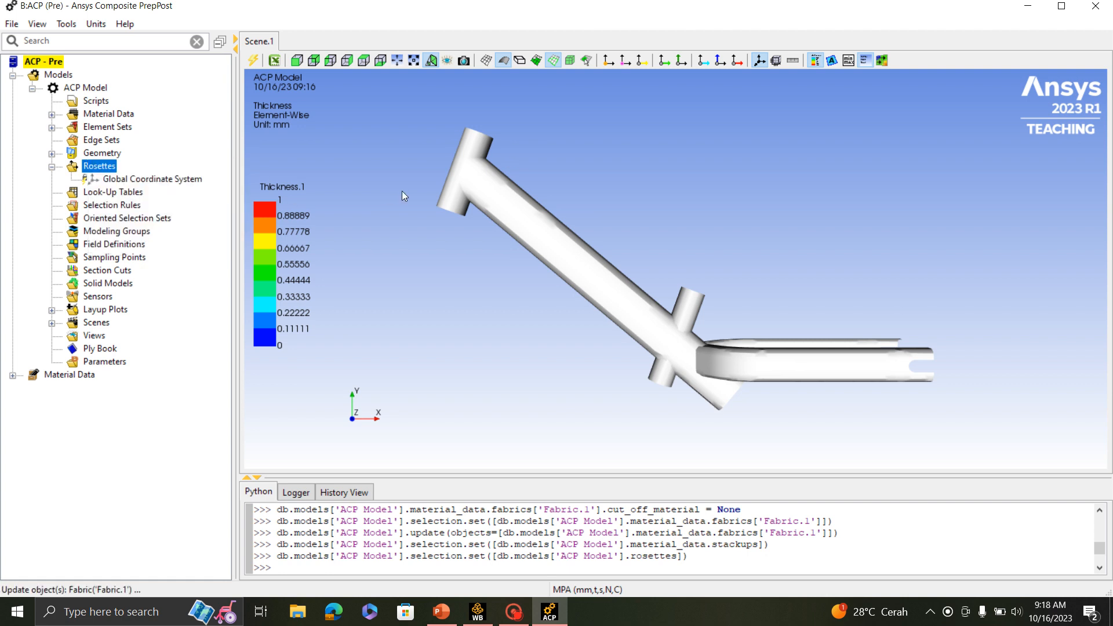
{"action": "left_click", "coordinate": [51, 127]}
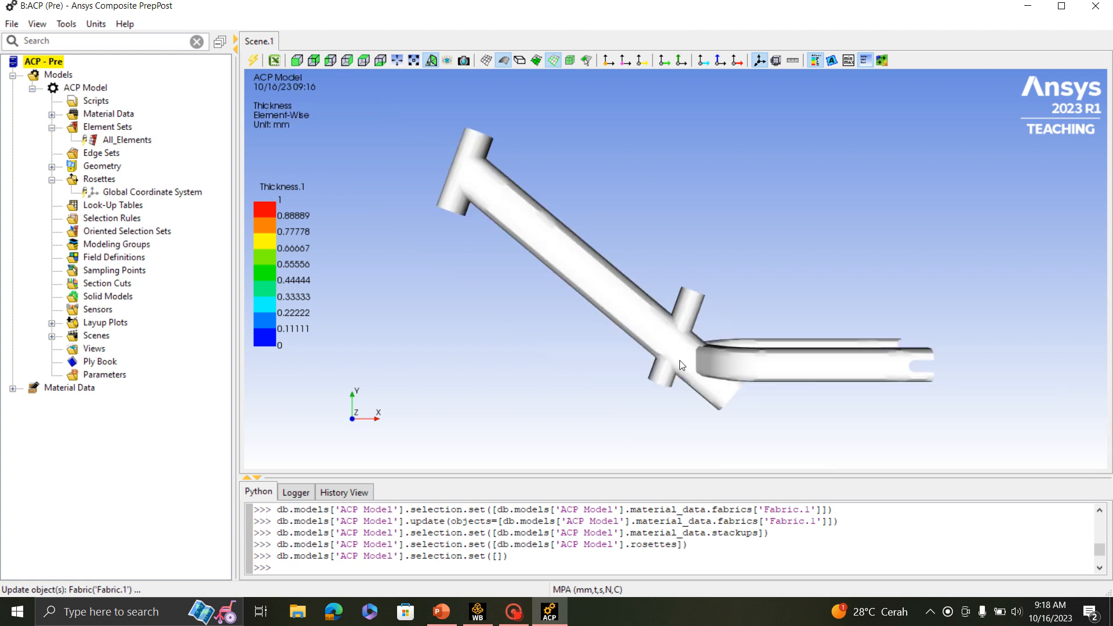
{"action": "middle_click_drag", "start_coordinate": [683, 268], "coordinate": [598, 224]}
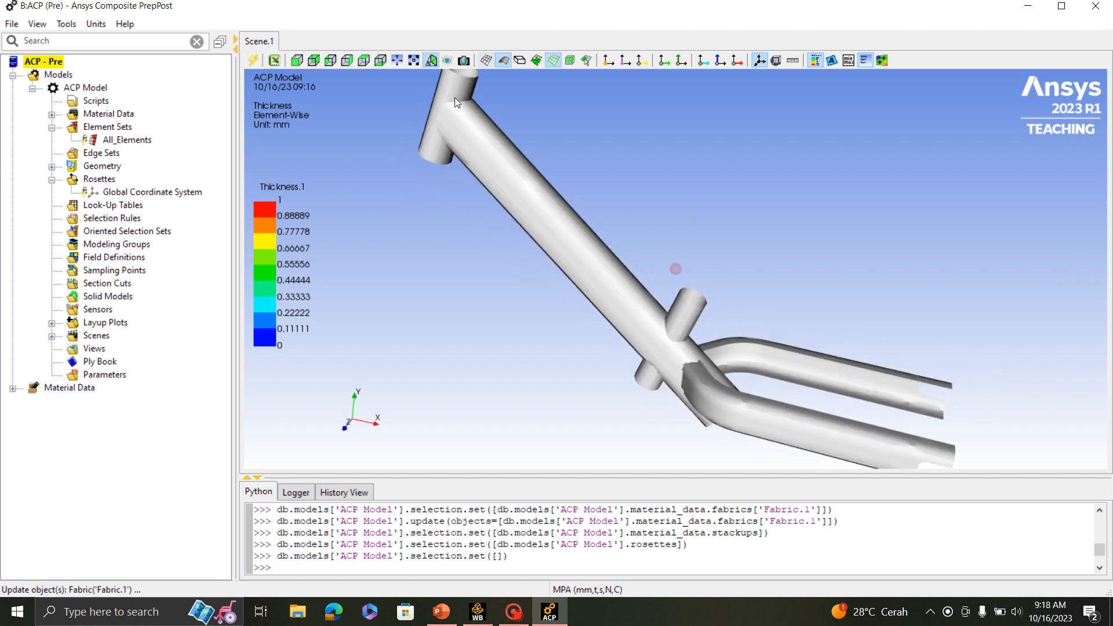
{"action": "scroll", "coordinate": [455, 97], "scroll_direction": "up", "scroll_amount": 3}
{"action": "scroll", "coordinate": [455, 98], "scroll_direction": "down", "scroll_amount": 4}
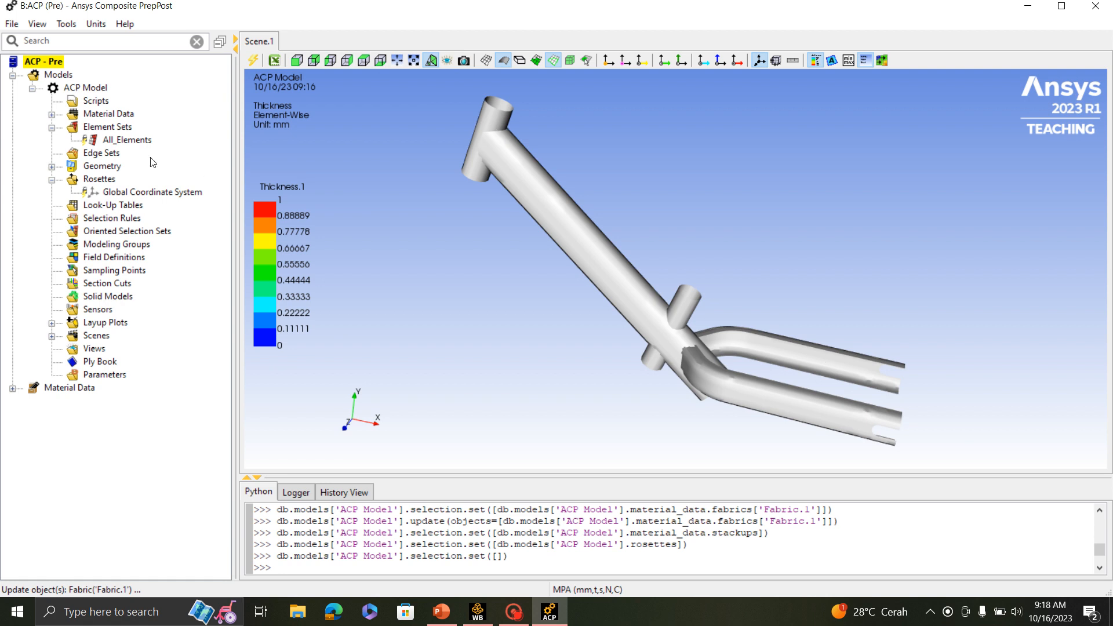
- Close the ACP editor and open the Model cell of the ACP (Pre) system in Ansys Mechanical
{"action": "left_click", "coordinate": [1096, 6]}
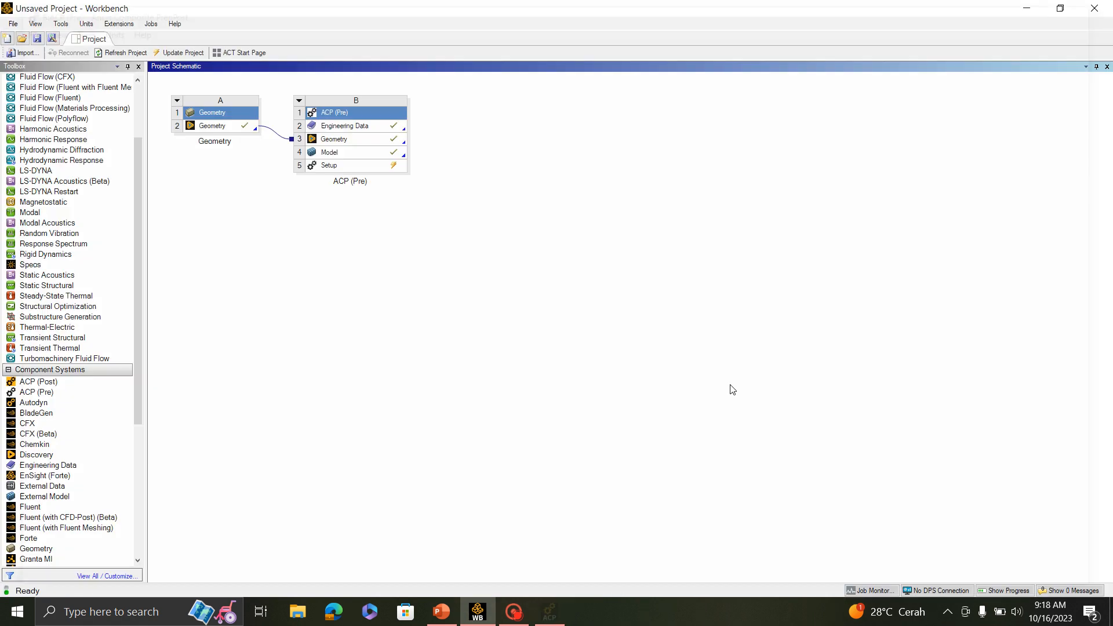
{"action": "double_click", "coordinate": [362, 156]}
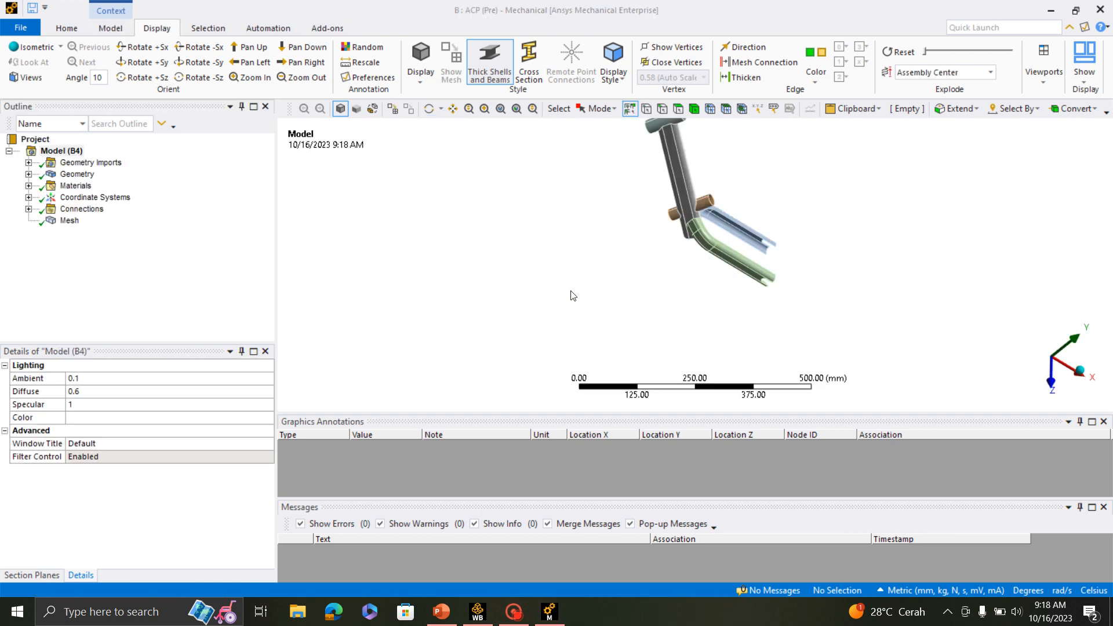
{"action": "scroll", "coordinate": [721, 253], "scroll_direction": "up", "scroll_amount": 5}
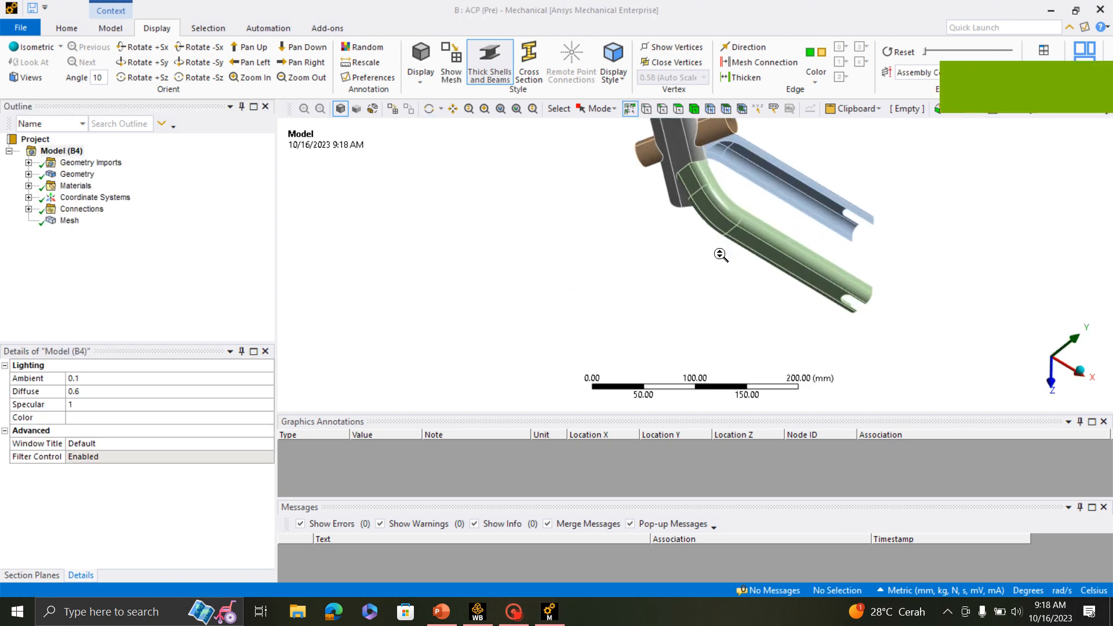
{"action": "scroll", "coordinate": [717, 267], "scroll_direction": "down", "scroll_amount": 7}
{"action": "scroll", "coordinate": [762, 233], "scroll_direction": "up", "scroll_amount": 10}
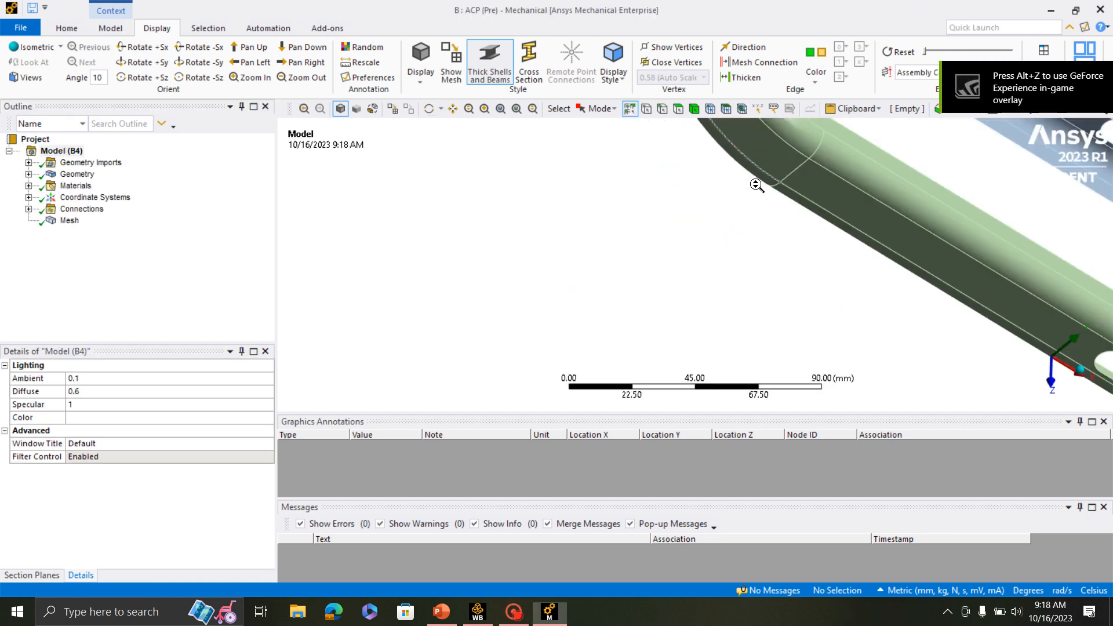
{"action": "scroll", "coordinate": [693, 294], "scroll_direction": "down", "scroll_amount": 10}
{"action": "middle_click_drag", "start_coordinate": [681, 327], "coordinate": [808, 290]}
{"action": "scroll", "coordinate": [794, 229], "scroll_direction": "up", "scroll_amount": 5}
{"action": "scroll", "coordinate": [792, 224], "scroll_direction": "down", "scroll_amount": 3}
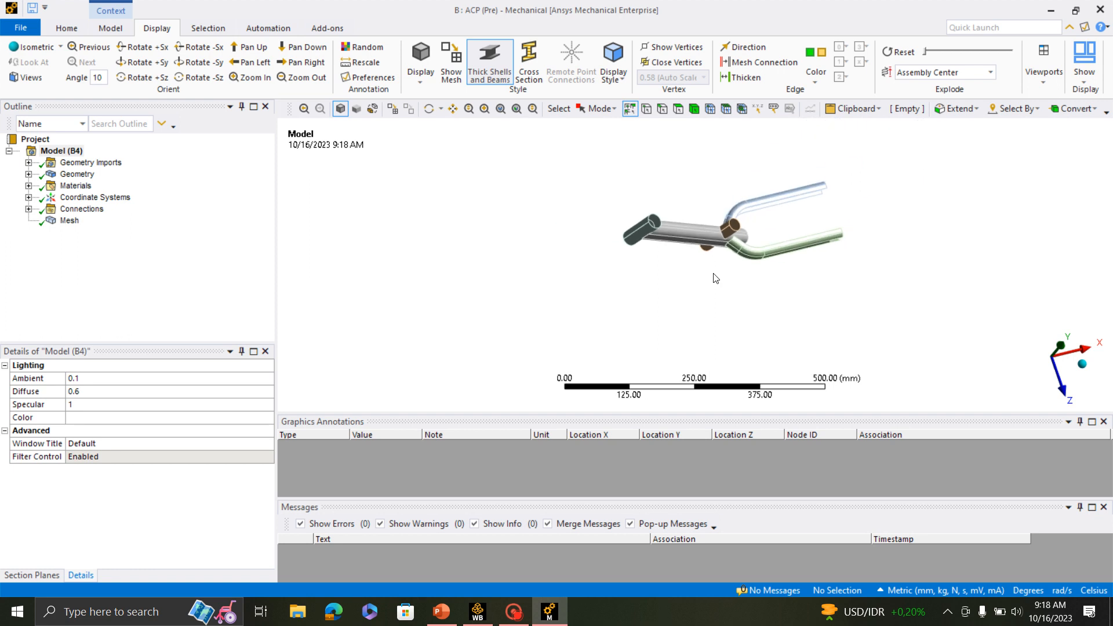
{"action": "scroll", "coordinate": [759, 220], "scroll_direction": "up", "scroll_amount": 2}
{"action": "middle_click_drag", "start_coordinate": [732, 293], "coordinate": [637, 298]}
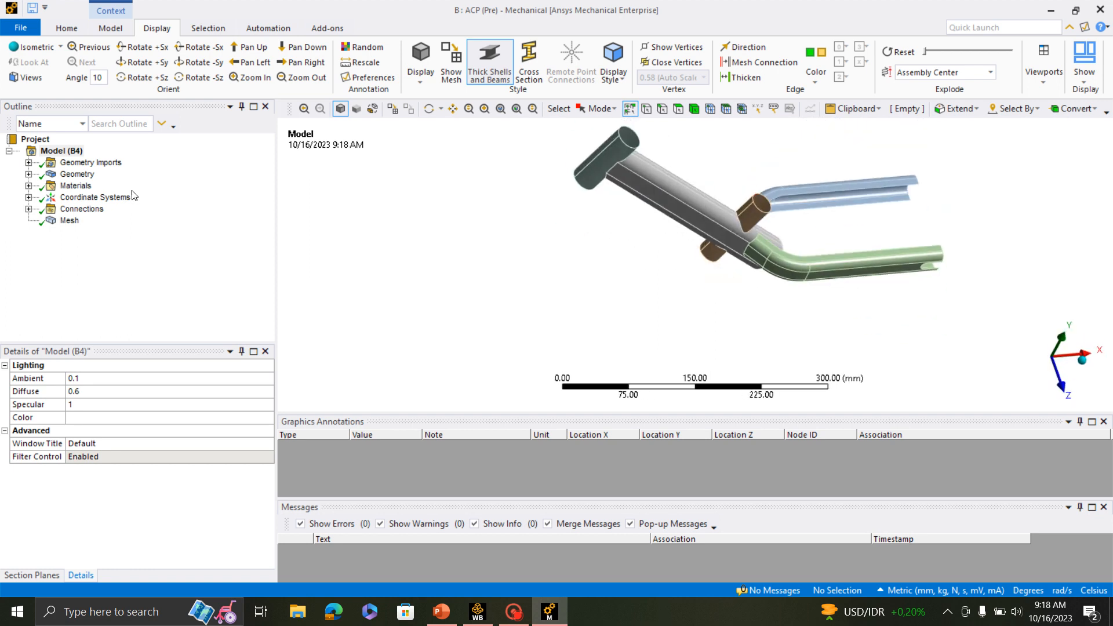
- Create a named selection called DT from the Geom\Dt body
{"action": "left_click", "coordinate": [28, 174]}
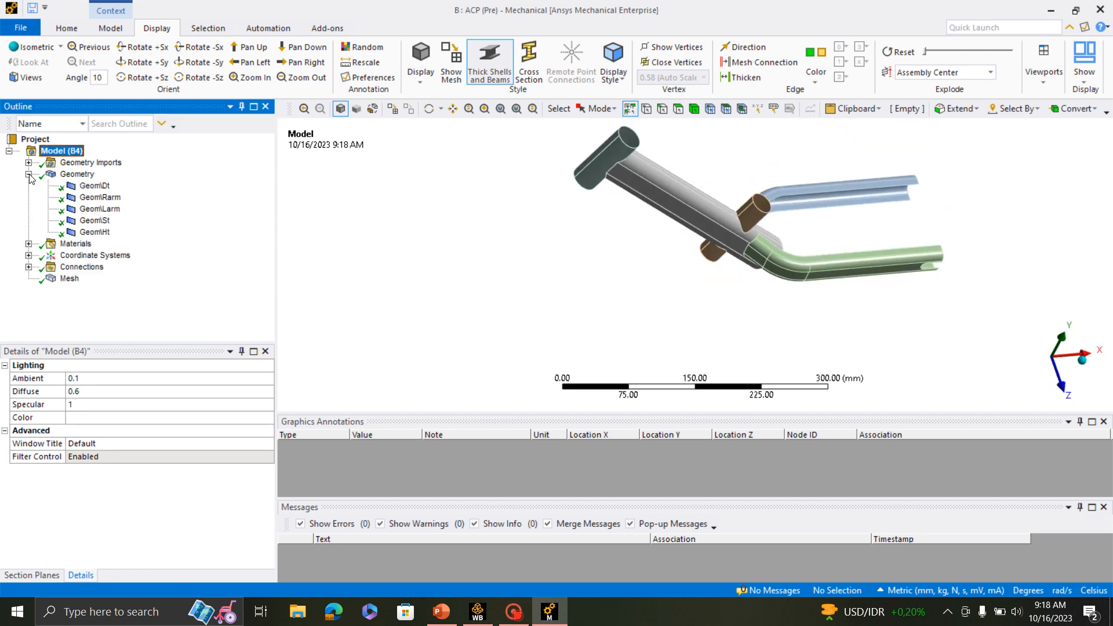
{"action": "left_click", "coordinate": [94, 186]}
{"action": "right_click", "coordinate": [97, 186]}
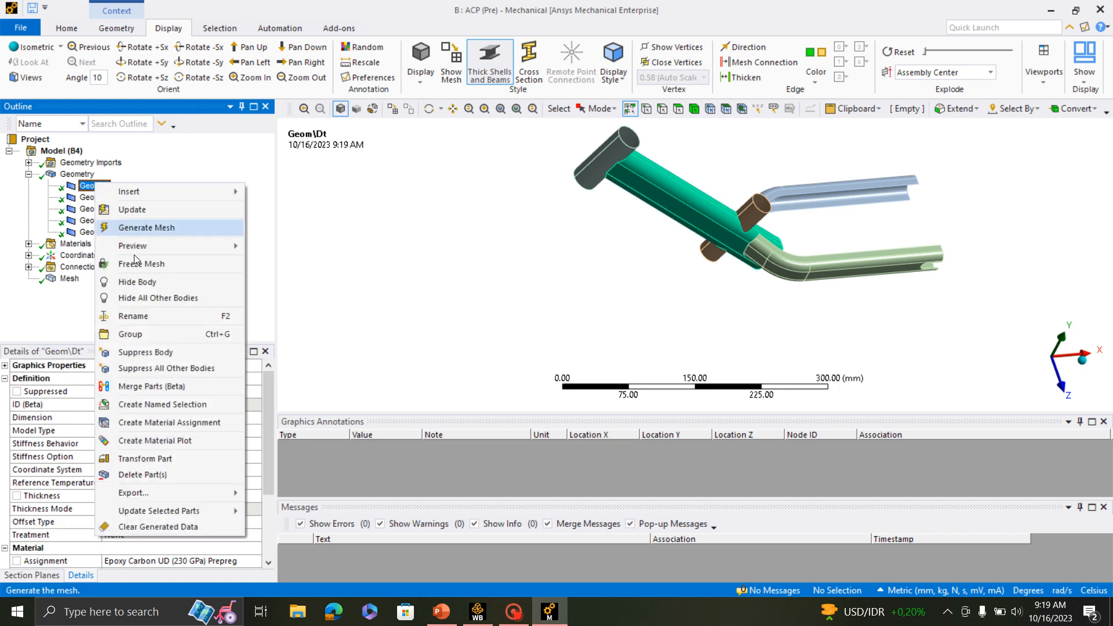
{"action": "left_click", "coordinate": [147, 406]}
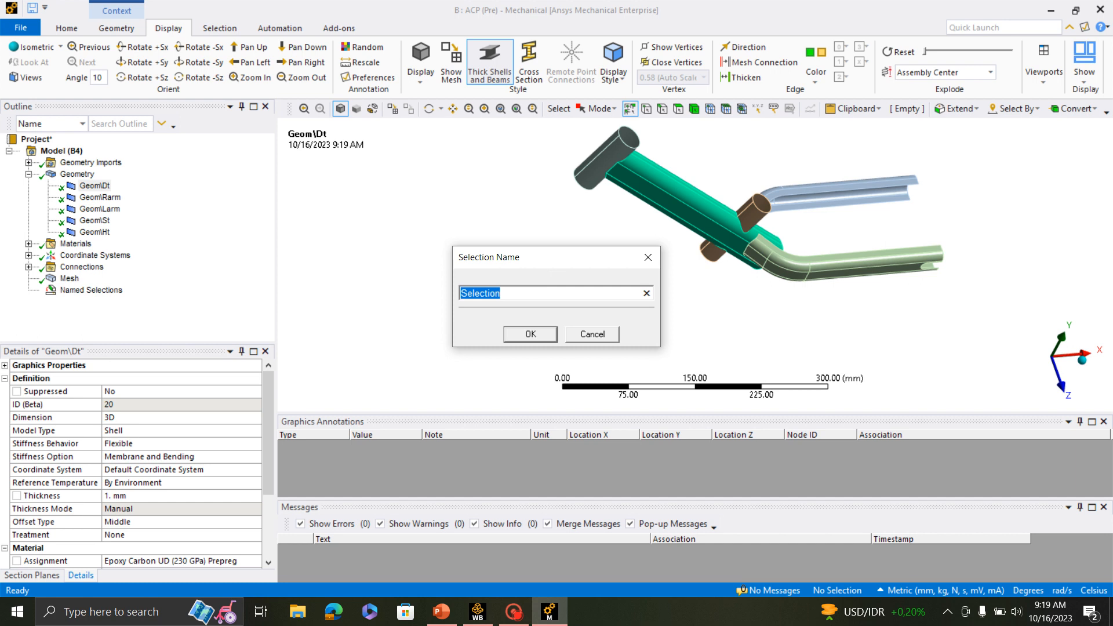
{"action": "type", "text": "DT"}
{"action": "left_click", "coordinate": [530, 334]}
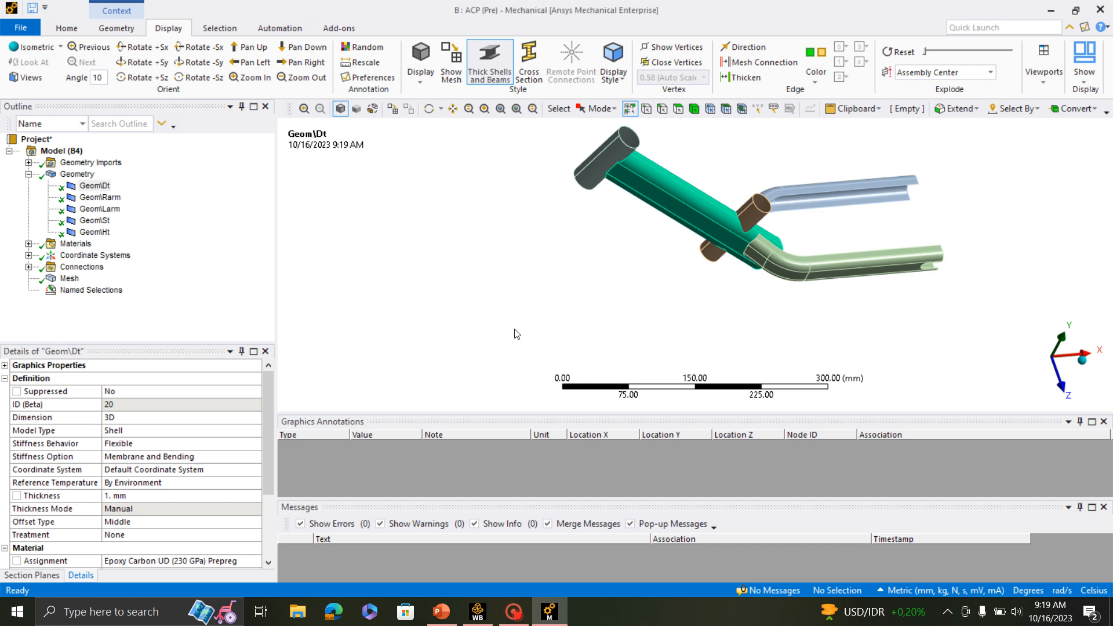
- Create a named selection called Rarm from the Geom\Rarm body
{"action": "left_click", "coordinate": [100, 198]}
{"action": "right_click", "coordinate": [99, 197]}
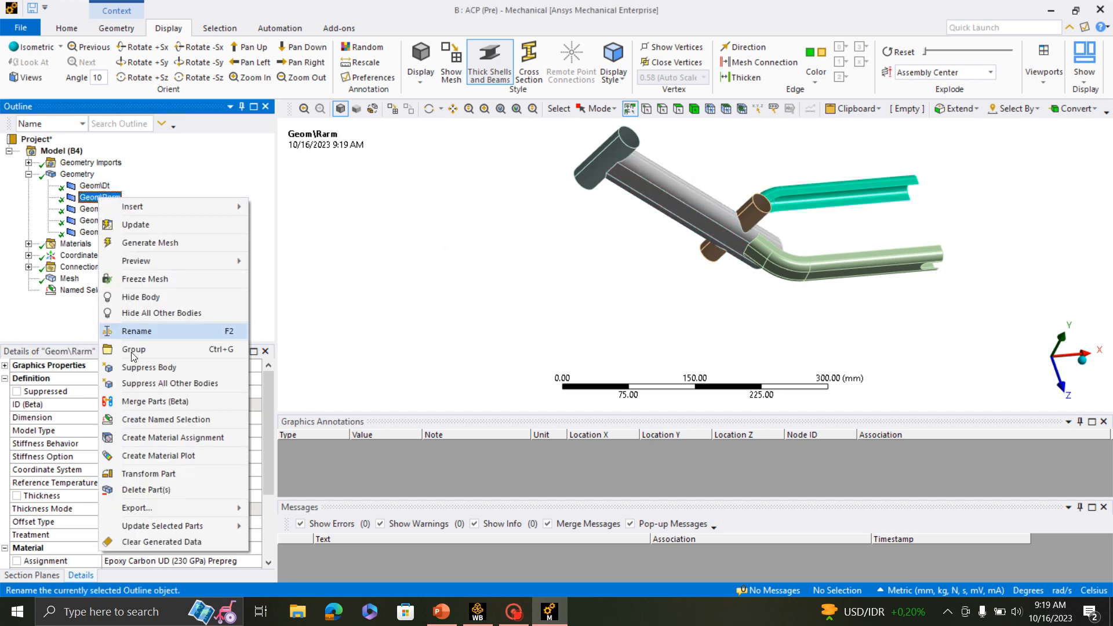
{"action": "left_click", "coordinate": [162, 420]}
{"action": "type", "text": "R"}
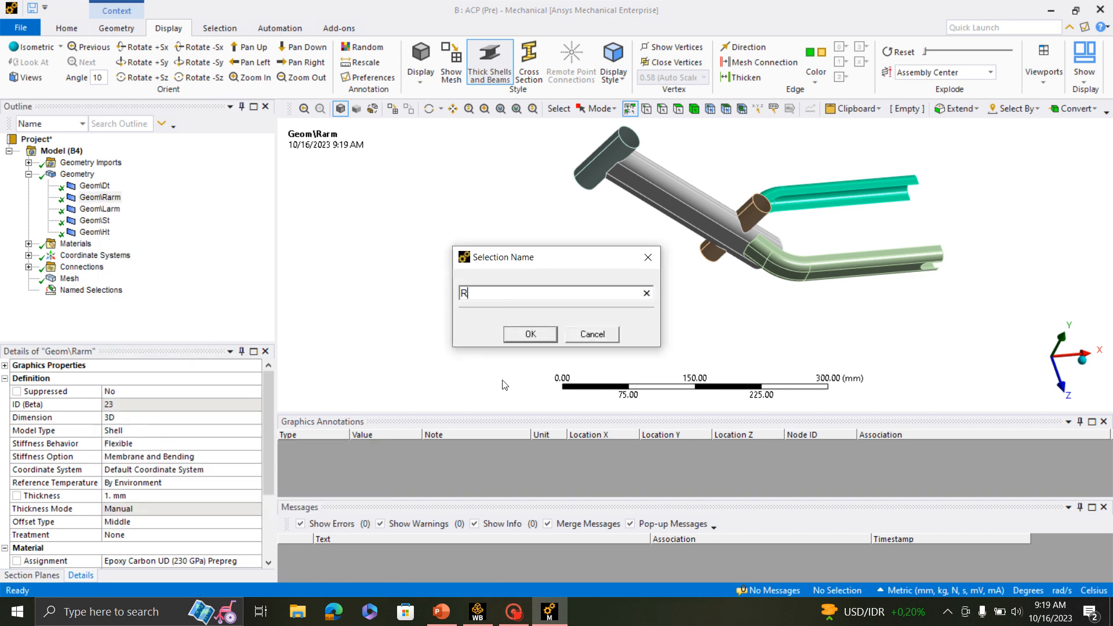
{"action": "type", "text": "arm"}
{"action": "left_click", "coordinate": [526, 336]}
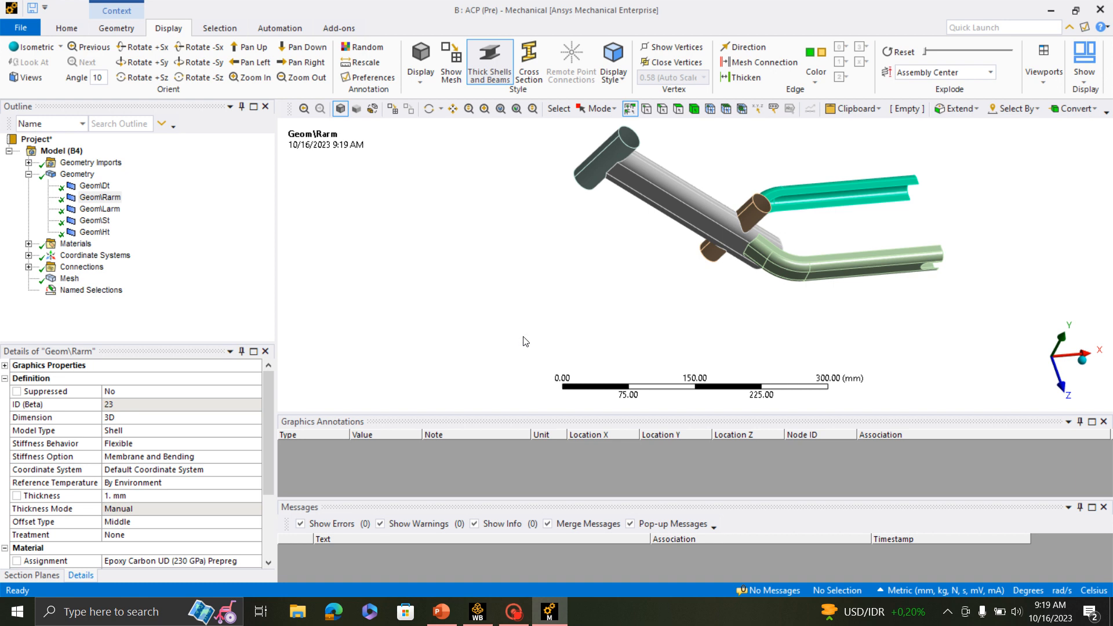
- Create a named selection called Rarm from the Geom\Larm body
{"action": "left_click", "coordinate": [99, 210]}
{"action": "right_click", "coordinate": [99, 211]}
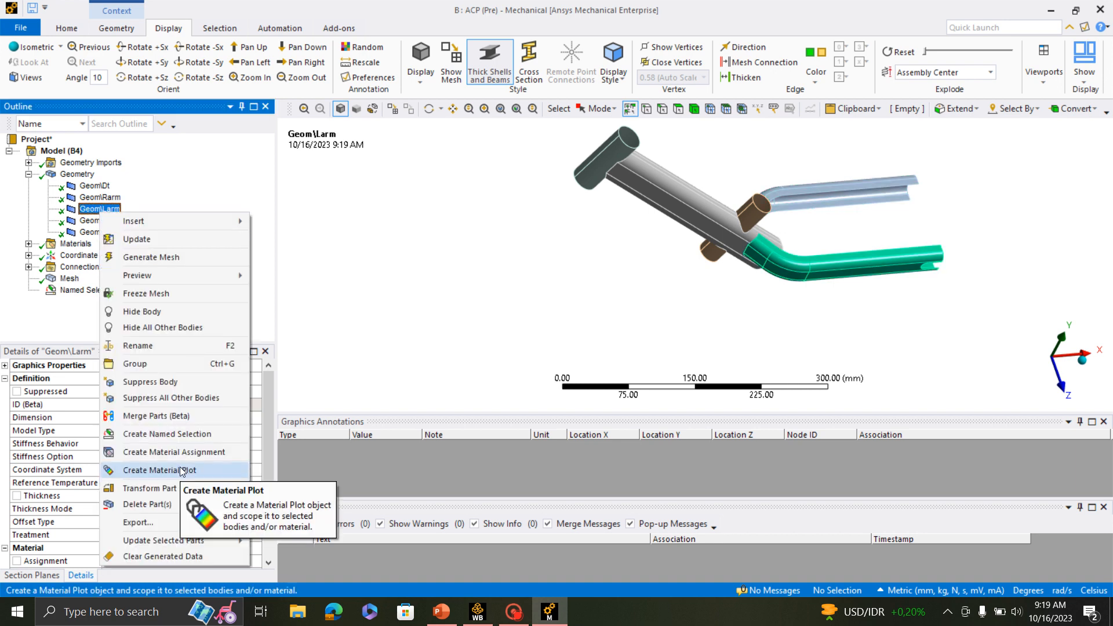
{"action": "left_click", "coordinate": [186, 434]}
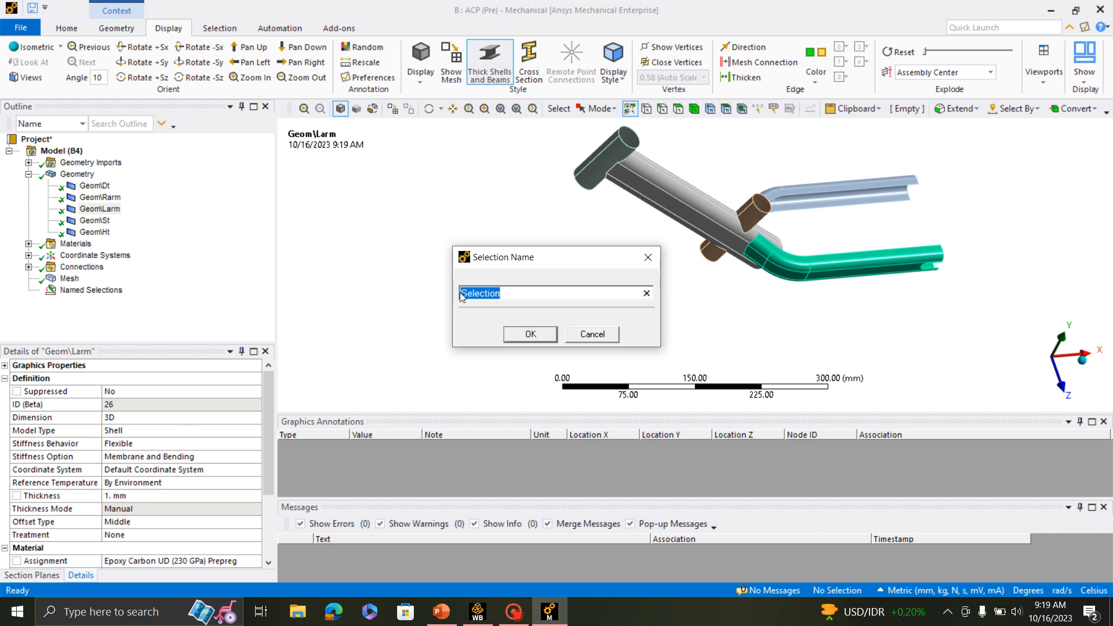
{"action": "type", "text": "Rarm"}
{"action": "left_click", "coordinate": [545, 335]}
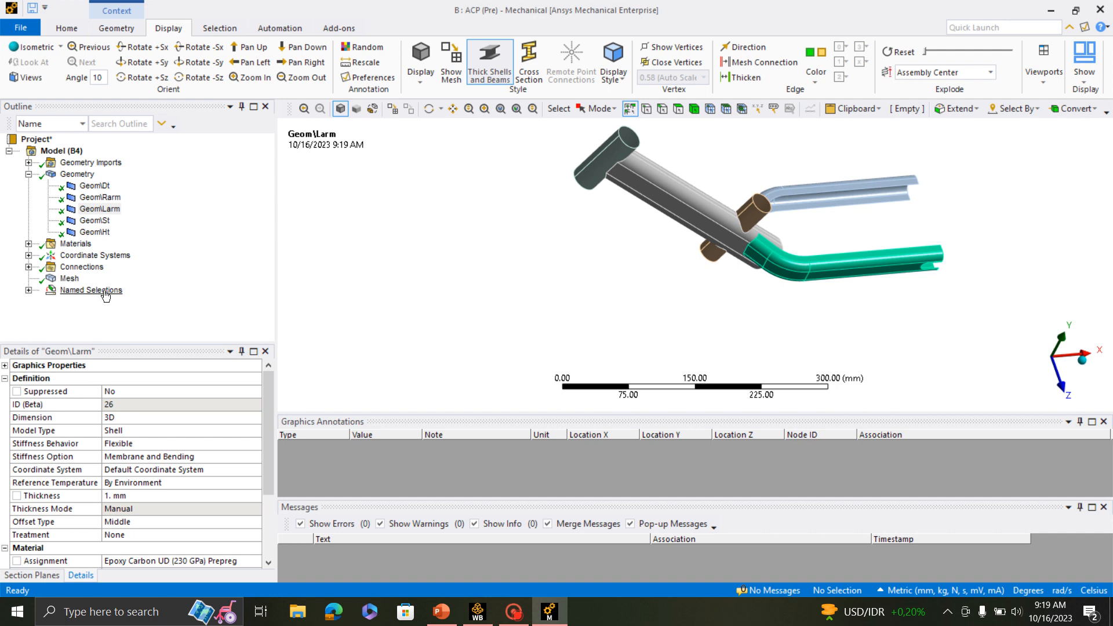
- Delete the duplicate Rarm named selection that is scoped to the Geom\Larm body
{"action": "left_click", "coordinate": [28, 291]}
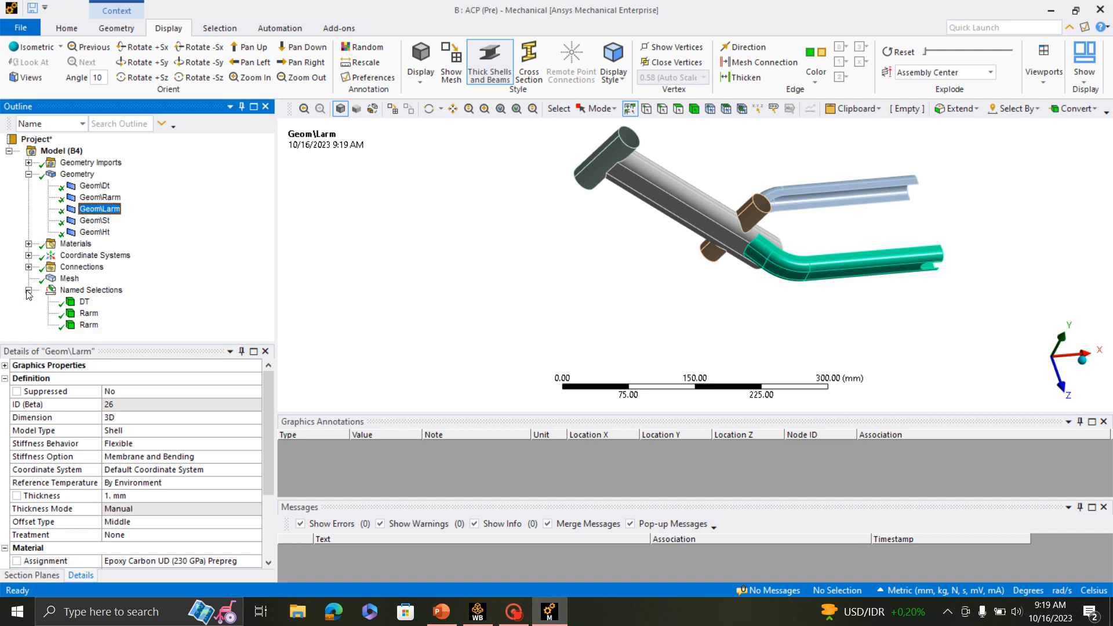
{"action": "left_click", "coordinate": [88, 326]}
{"action": "right_click", "coordinate": [90, 326]}
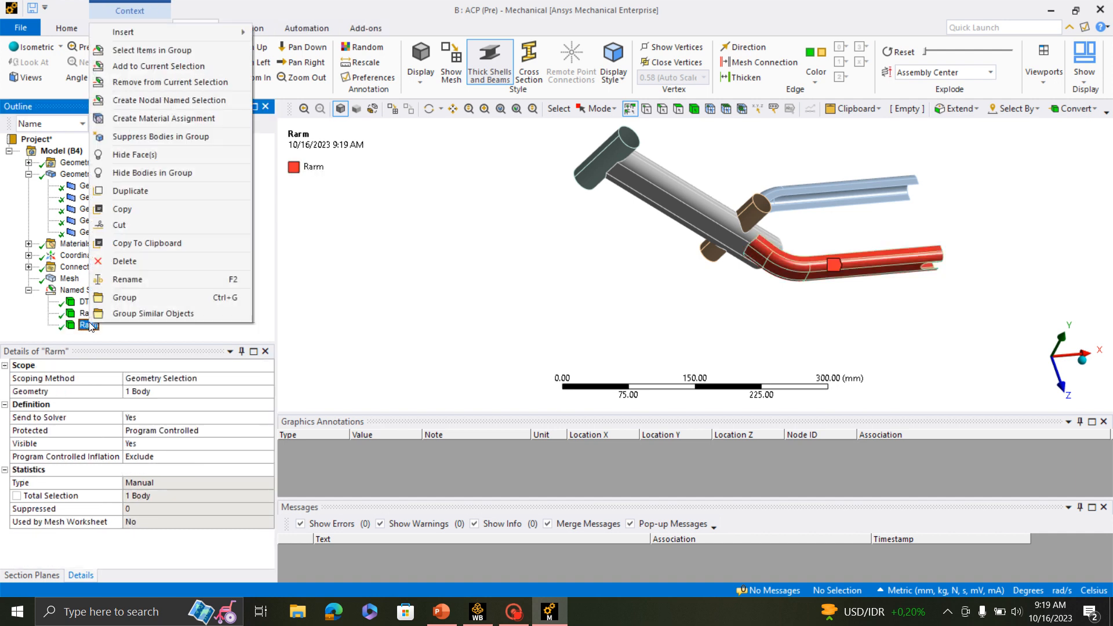
{"action": "left_click", "coordinate": [145, 262]}
{"action": "left_click", "coordinate": [549, 357]}
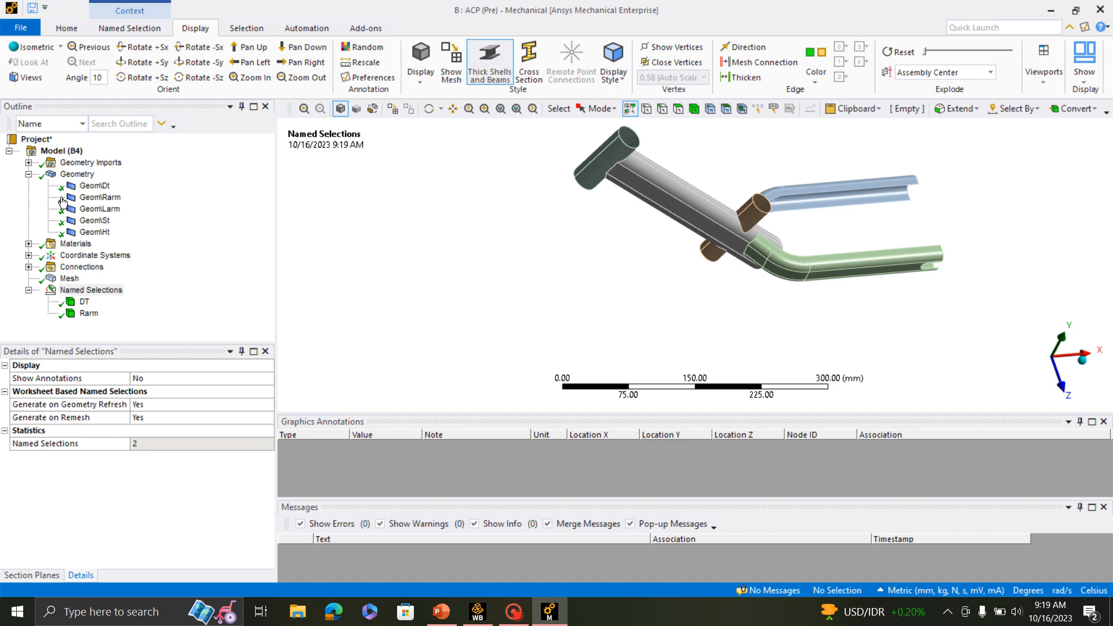
- Create a named selection called Larm from the Geom\Larm body
{"action": "right_click", "coordinate": [105, 215]}
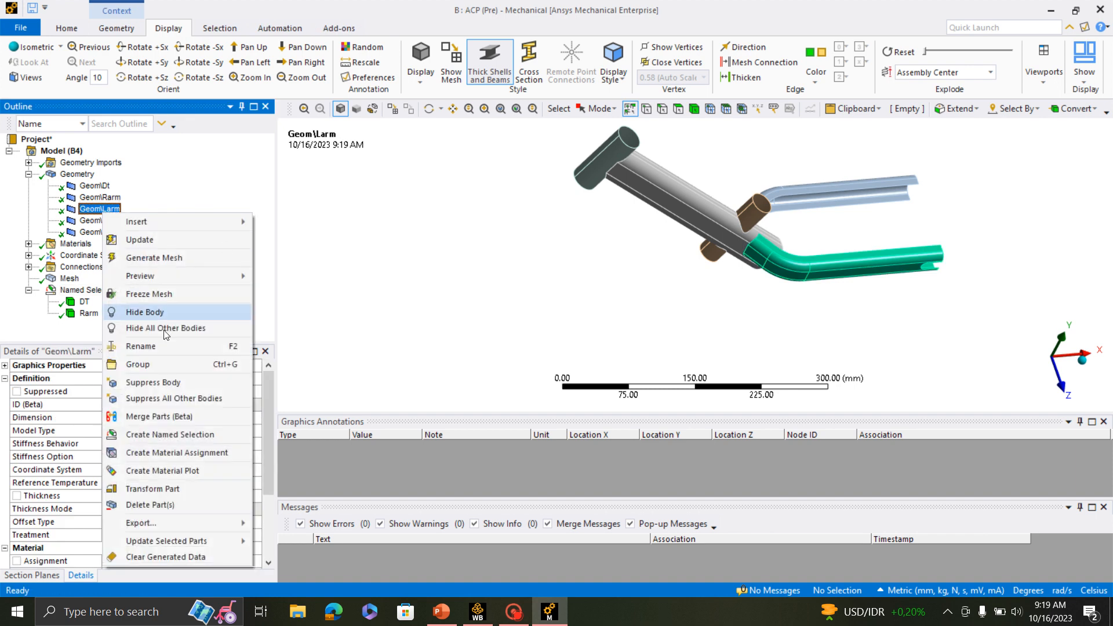
{"action": "left_click", "coordinate": [190, 435]}
{"action": "type", "text": "Larm"}
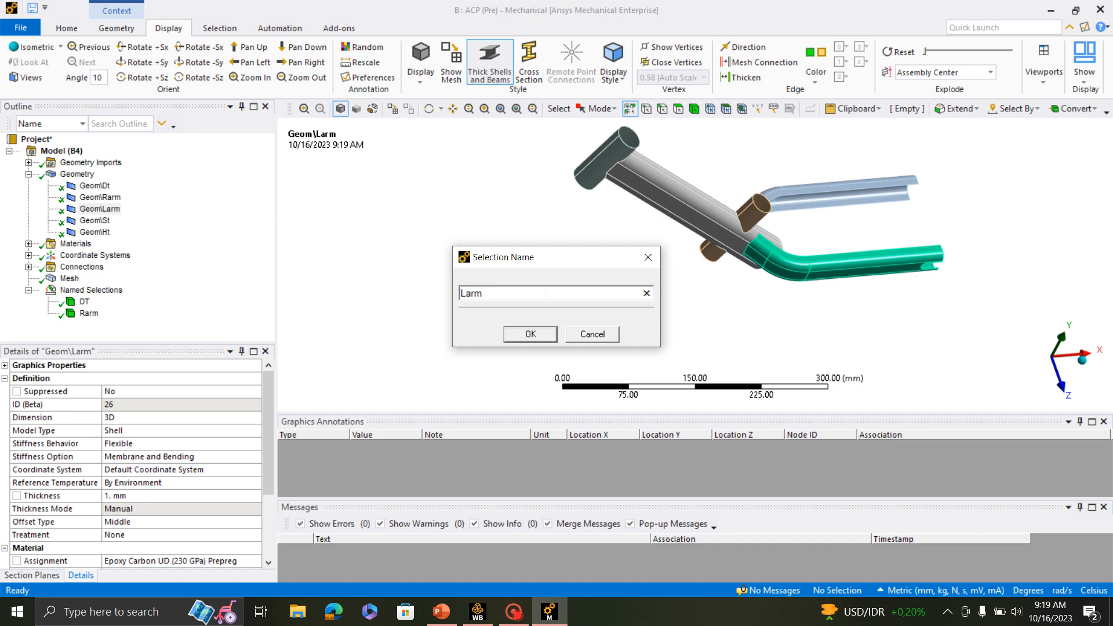
{"action": "left_click", "coordinate": [513, 333]}
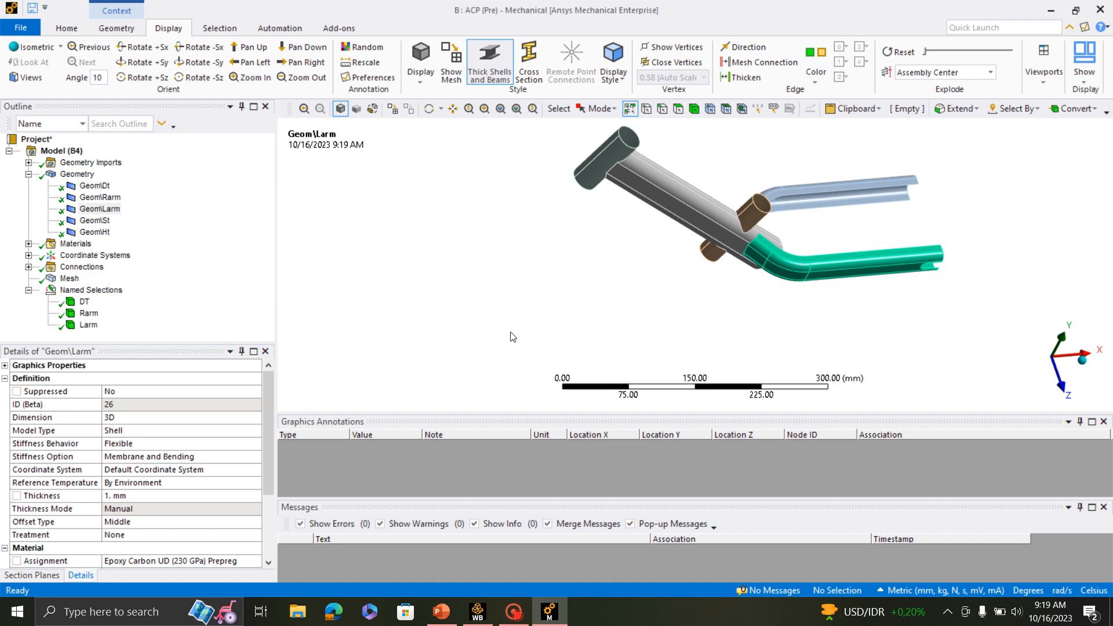
- Create a named selection called St from the Geom\St body
{"action": "left_click", "coordinate": [105, 222]}
{"action": "right_click", "coordinate": [105, 223]}
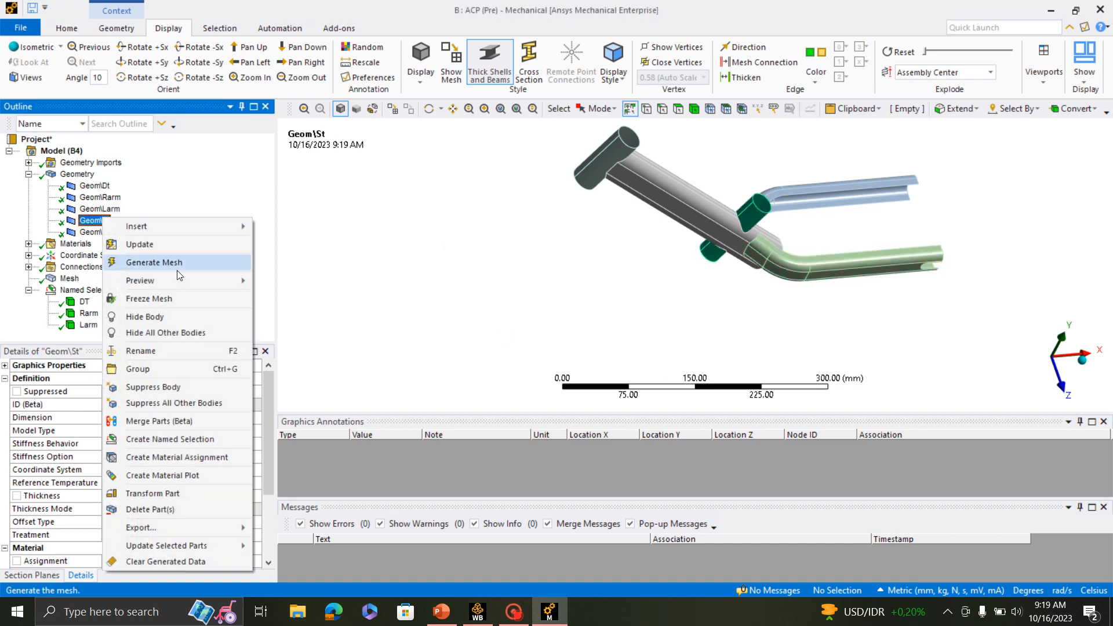
{"action": "left_click", "coordinate": [168, 440]}
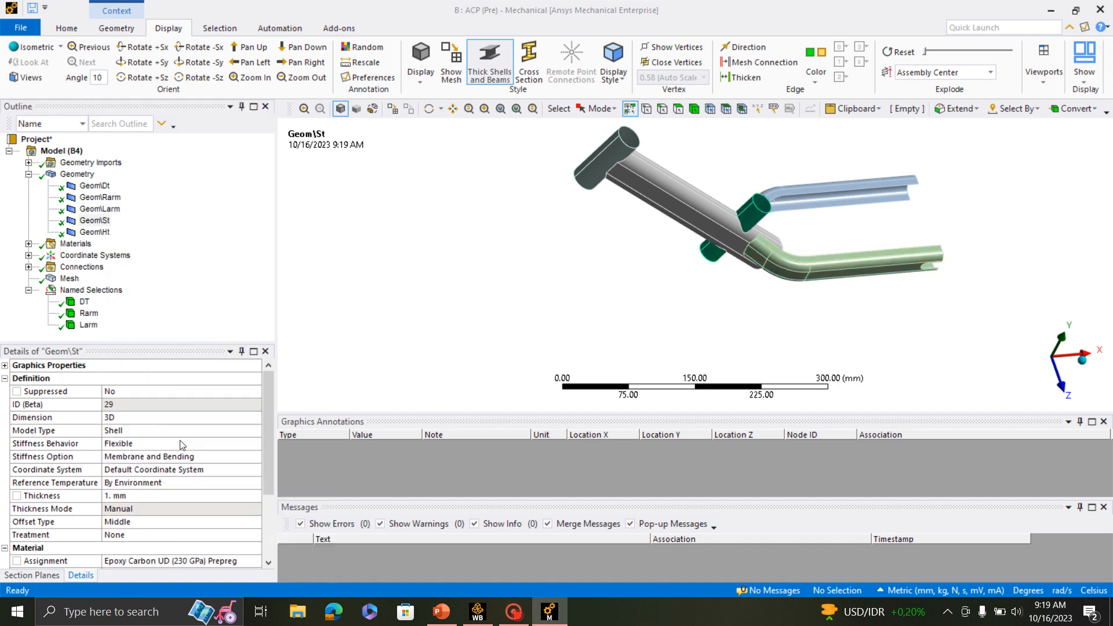
{"action": "type", "text": "St"}
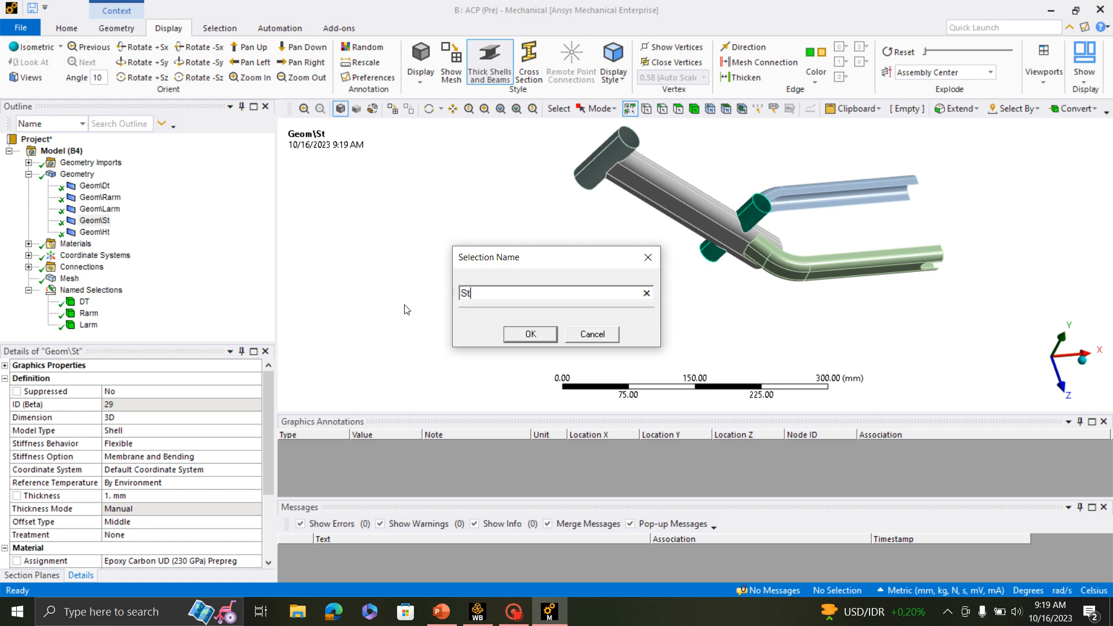
{"action": "left_click", "coordinate": [510, 338]}
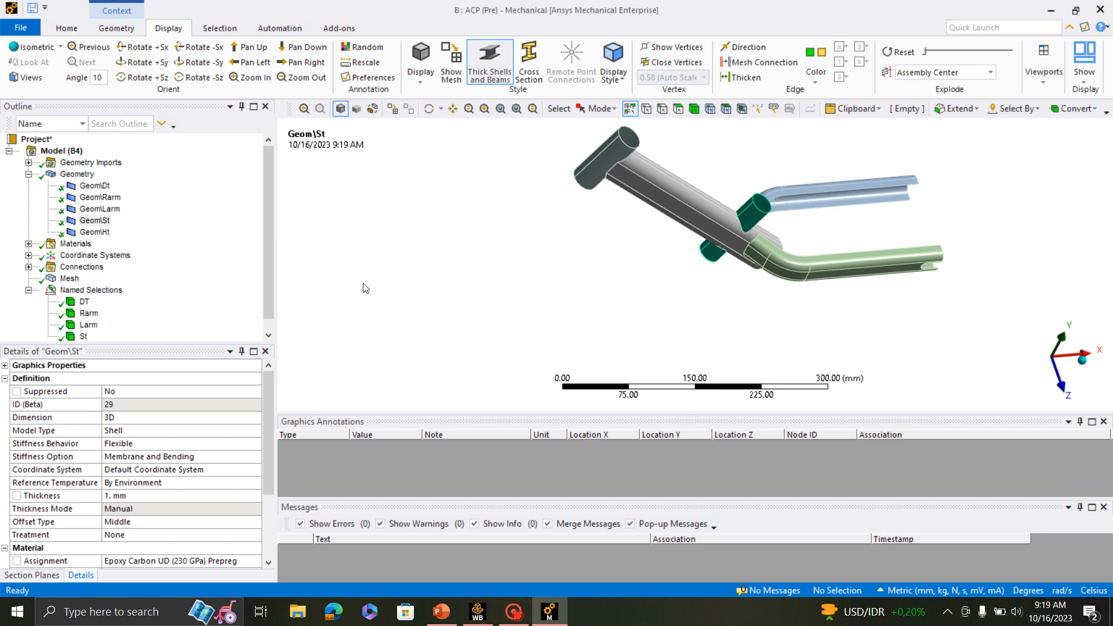
- Create a named selection called Ht from the Geom\Ht body
{"action": "right_click", "coordinate": [96, 231]}
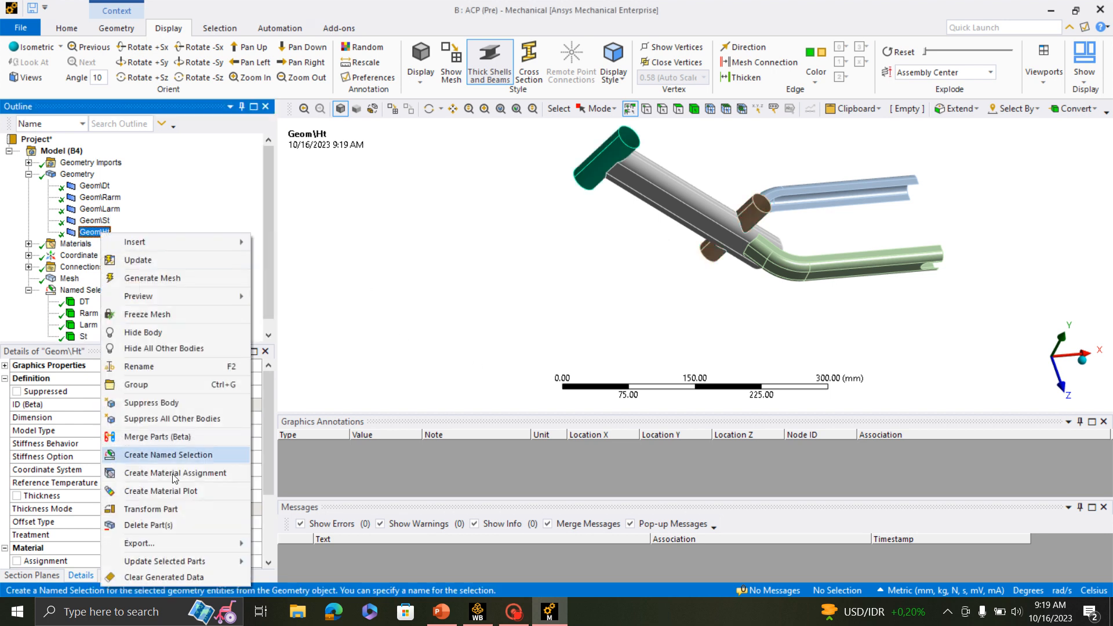
{"action": "mouse_move", "coordinate": [162, 538]}
{"action": "left_click", "coordinate": [174, 455]}
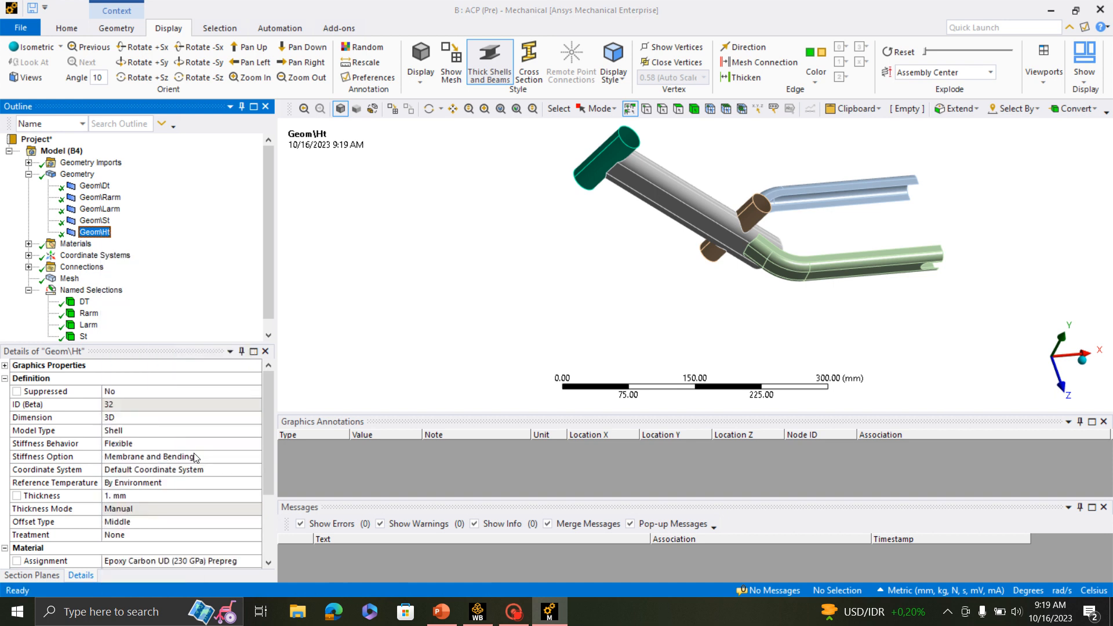
{"action": "type", "text": "Ht"}
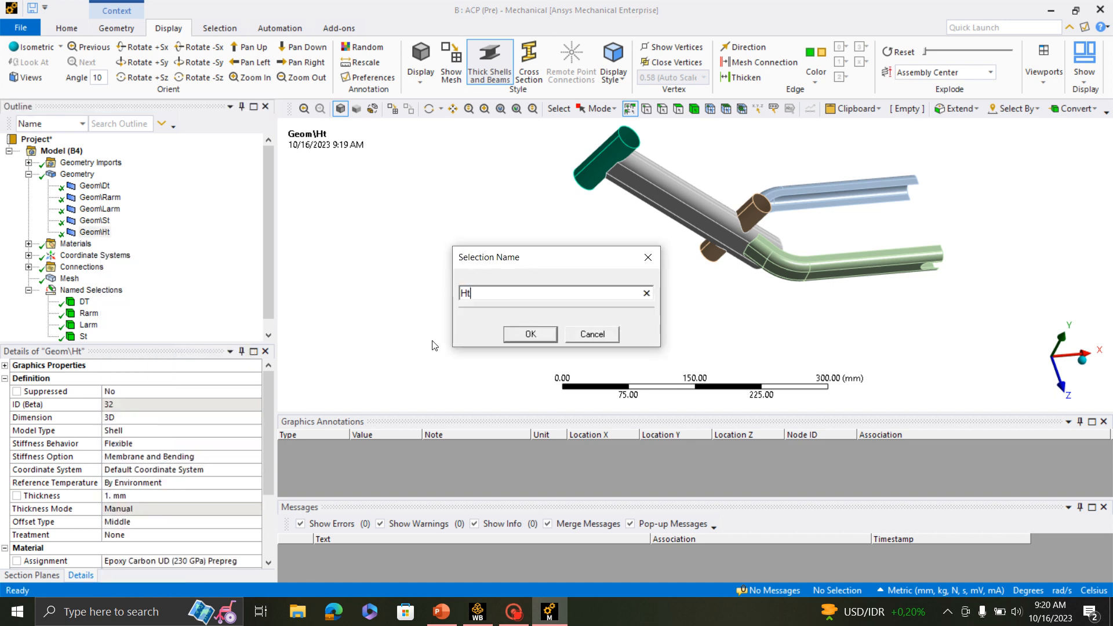
{"action": "left_click", "coordinate": [530, 332]}
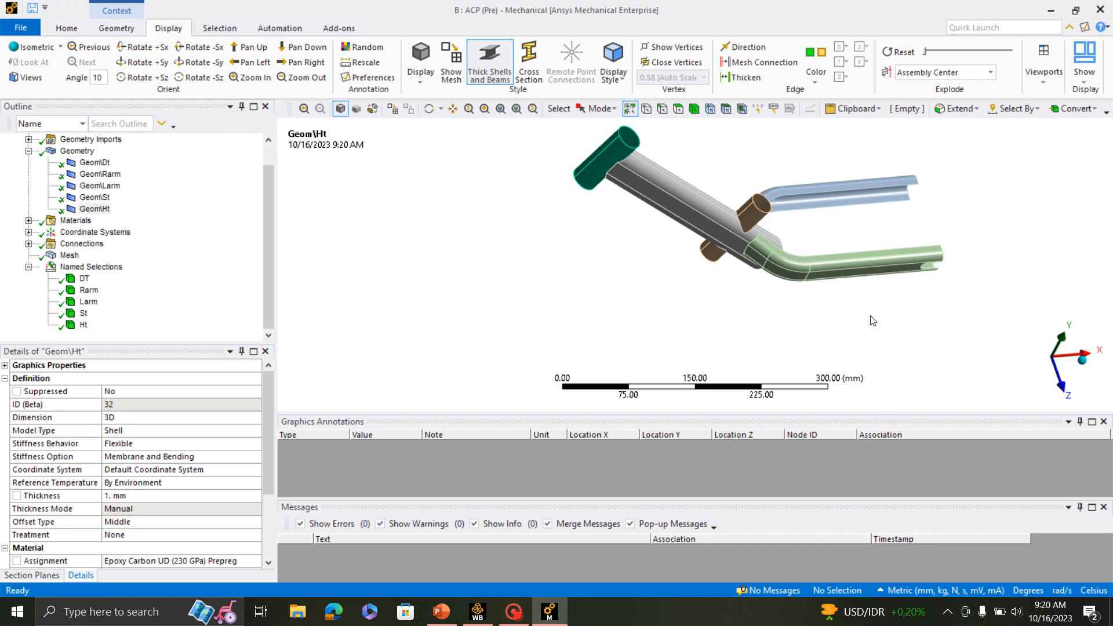
- Close Mechanical and update the Model cell of the ACP (Pre) system in Workbench
{"action": "scroll", "coordinate": [829, 340], "scroll_direction": "up", "scroll_amount": 5}
{"action": "scroll", "coordinate": [830, 340], "scroll_direction": "down", "scroll_amount": 5}
{"action": "middle_click_drag", "start_coordinate": [810, 345], "coordinate": [852, 303]}
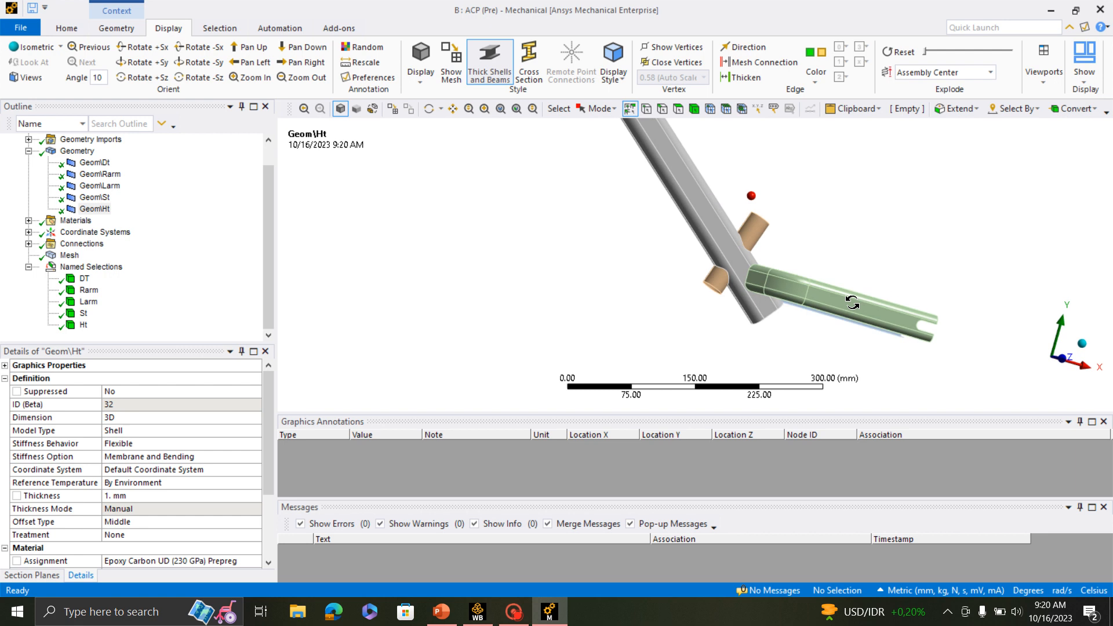
{"action": "scroll", "coordinate": [825, 320], "scroll_direction": "down", "scroll_amount": 3}
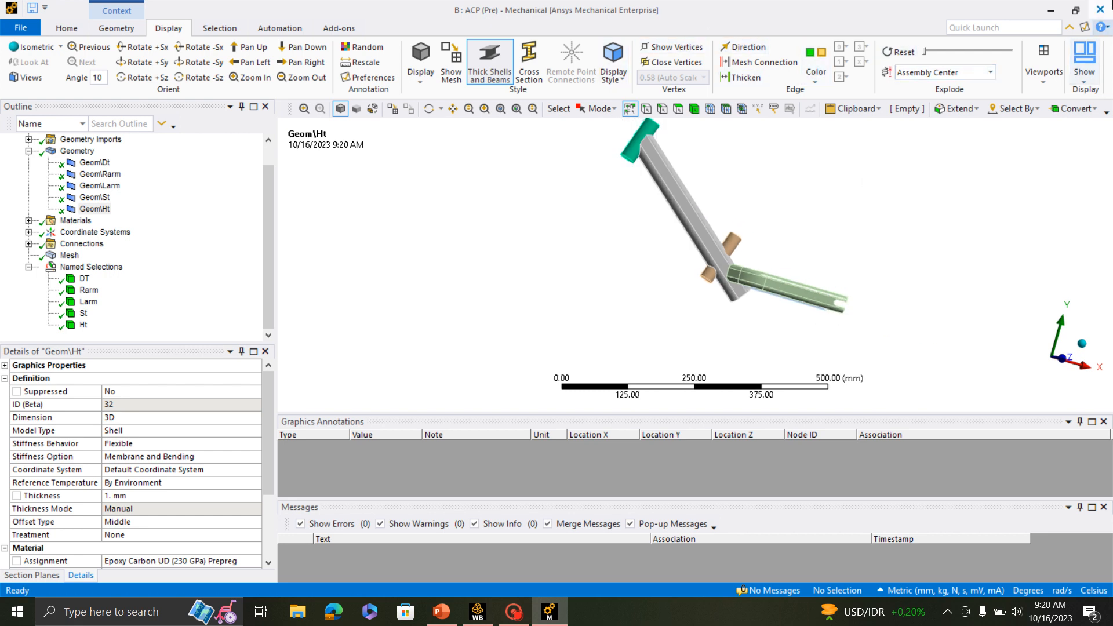
{"action": "left_click", "coordinate": [1099, 10]}
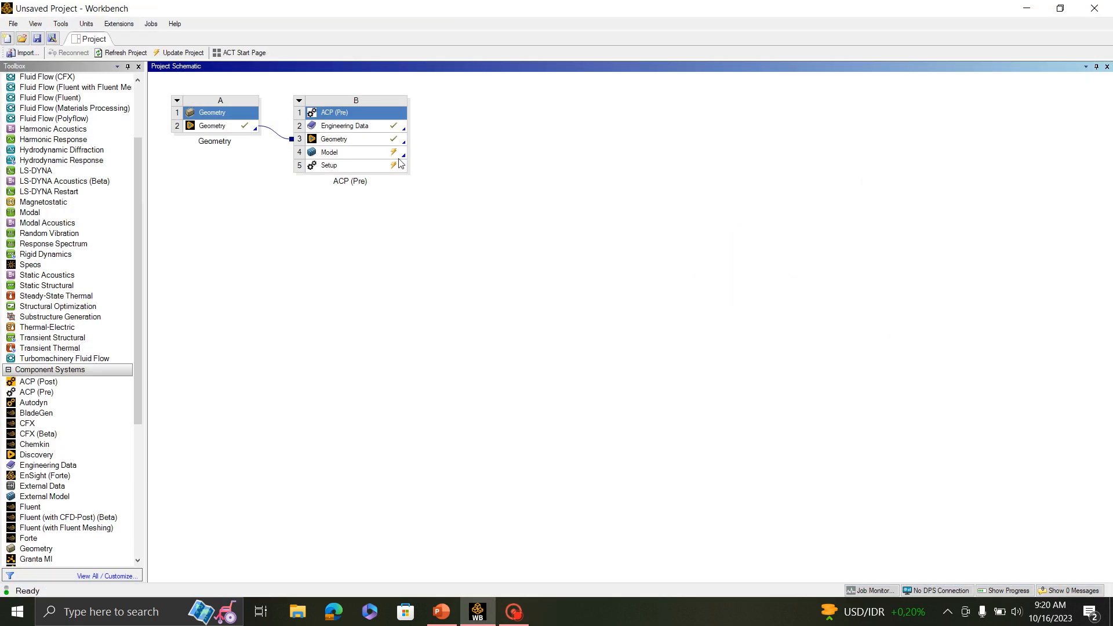
{"action": "right_click", "coordinate": [356, 160]}
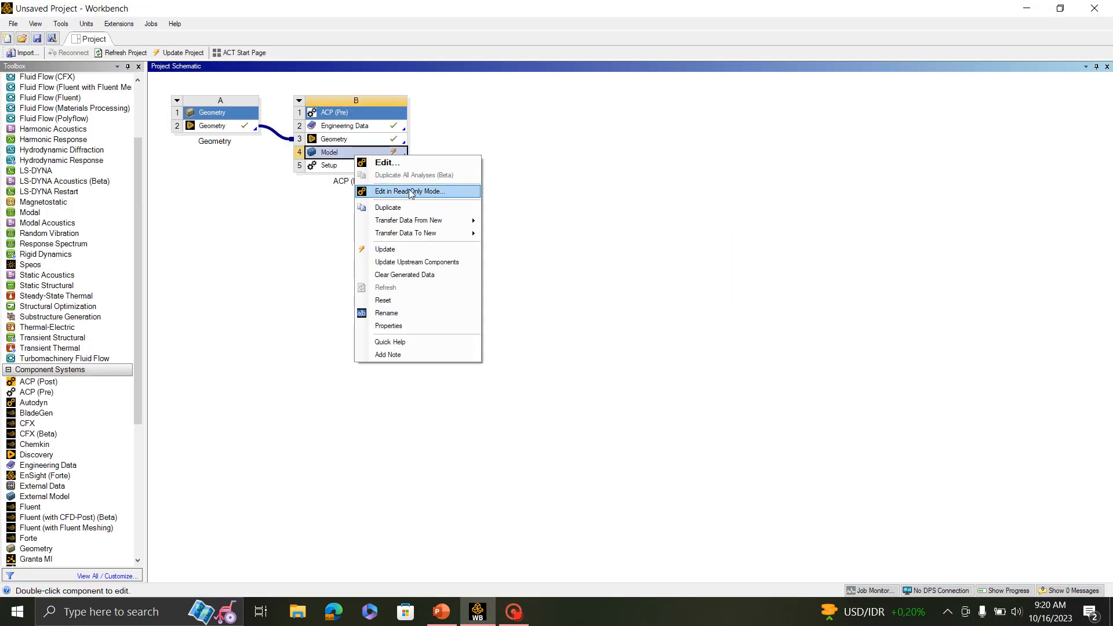
{"action": "left_click", "coordinate": [383, 247]}
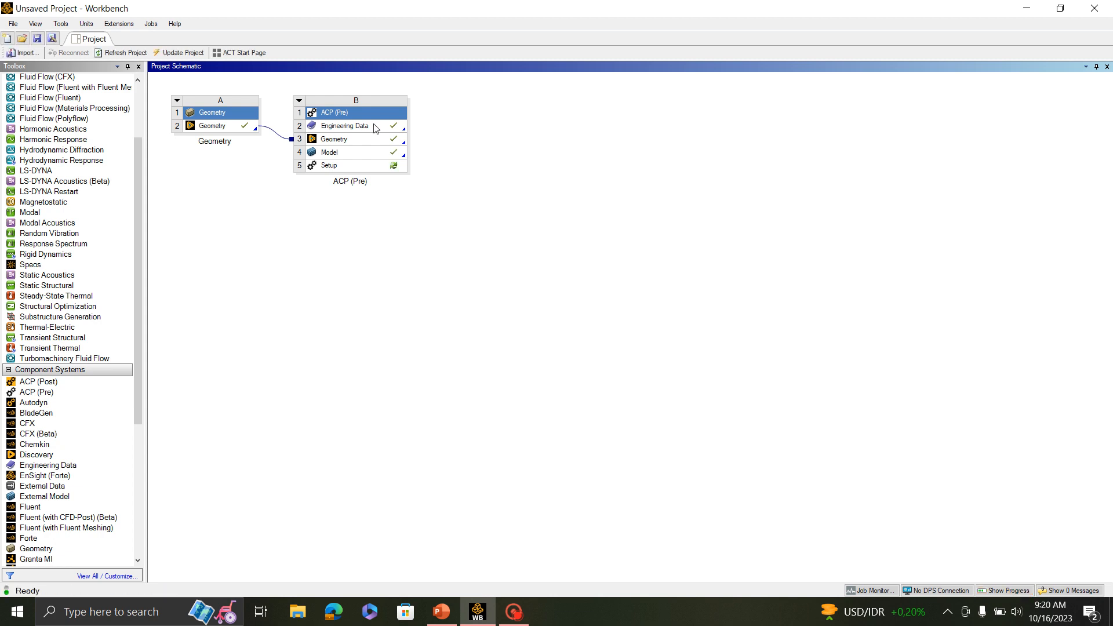
- Open the Setup of the ACP (Pre) system in Ansys Composite PrepPost, re-reading the upstream data
{"action": "double_click", "coordinate": [335, 168]}
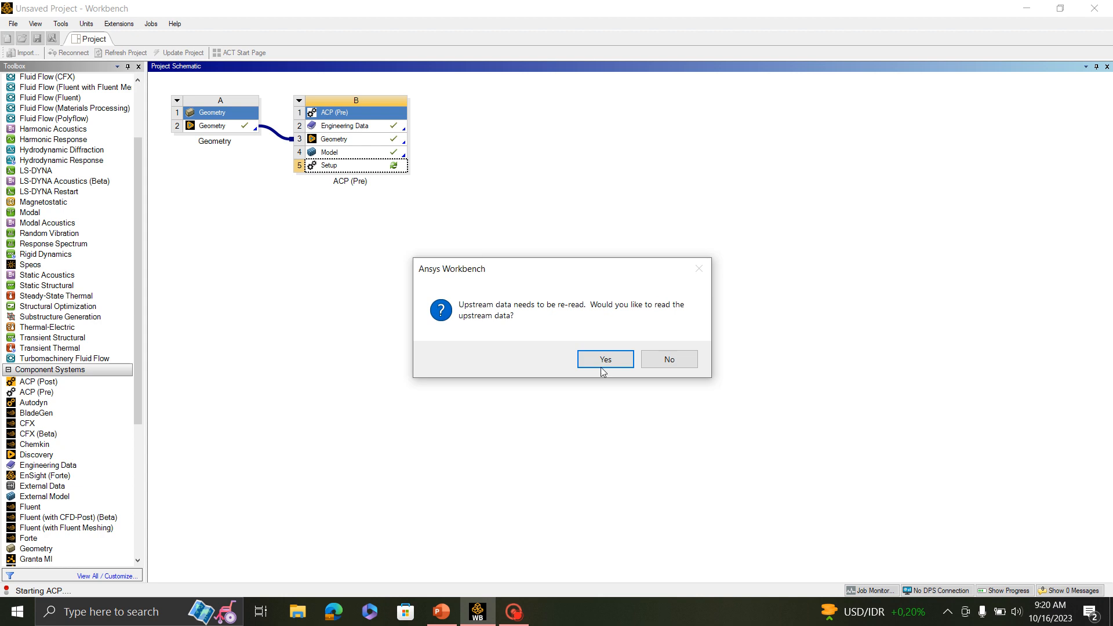
{"action": "left_click", "coordinate": [604, 361]}
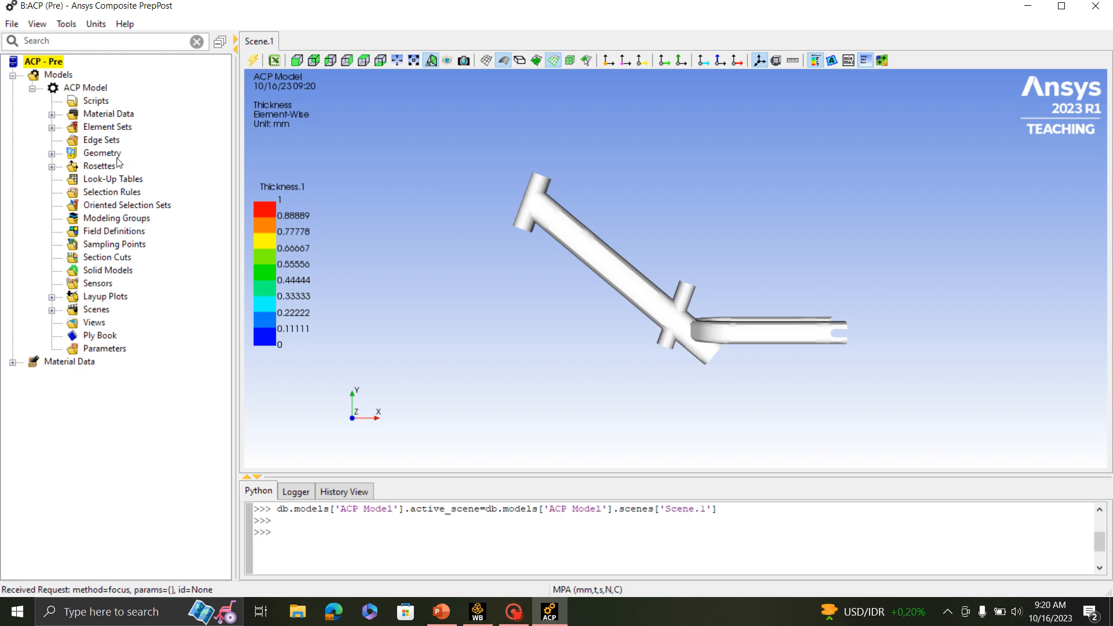
- Examine which part of the frame each element set covers: All_Elements, DT, Rarm, Larm, St and Ht
{"action": "left_click", "coordinate": [51, 128]}
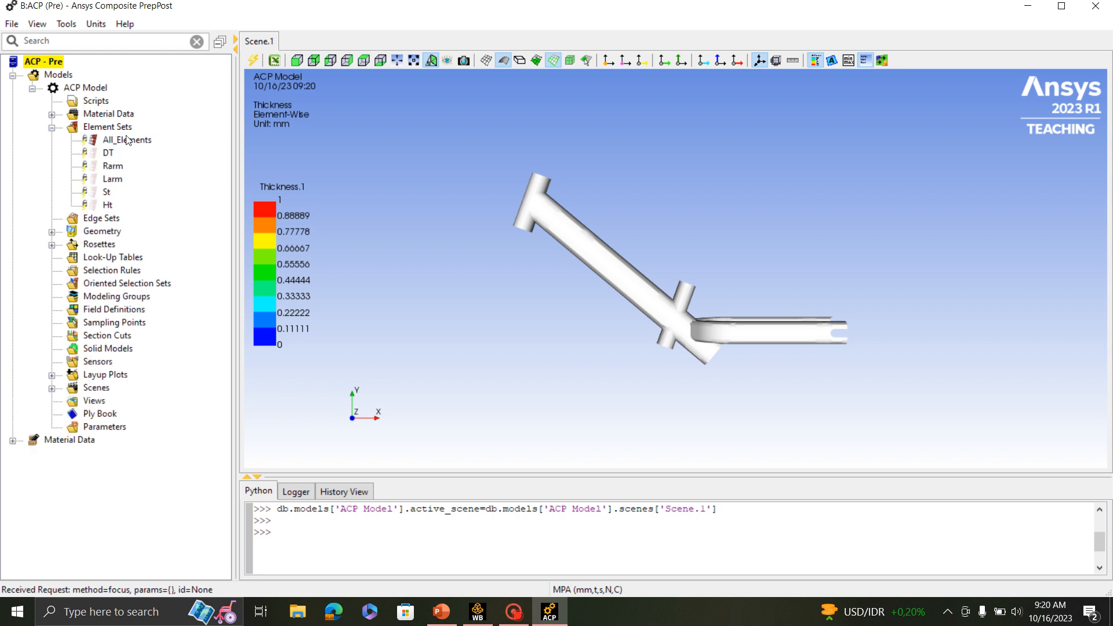
{"action": "left_click", "coordinate": [128, 143]}
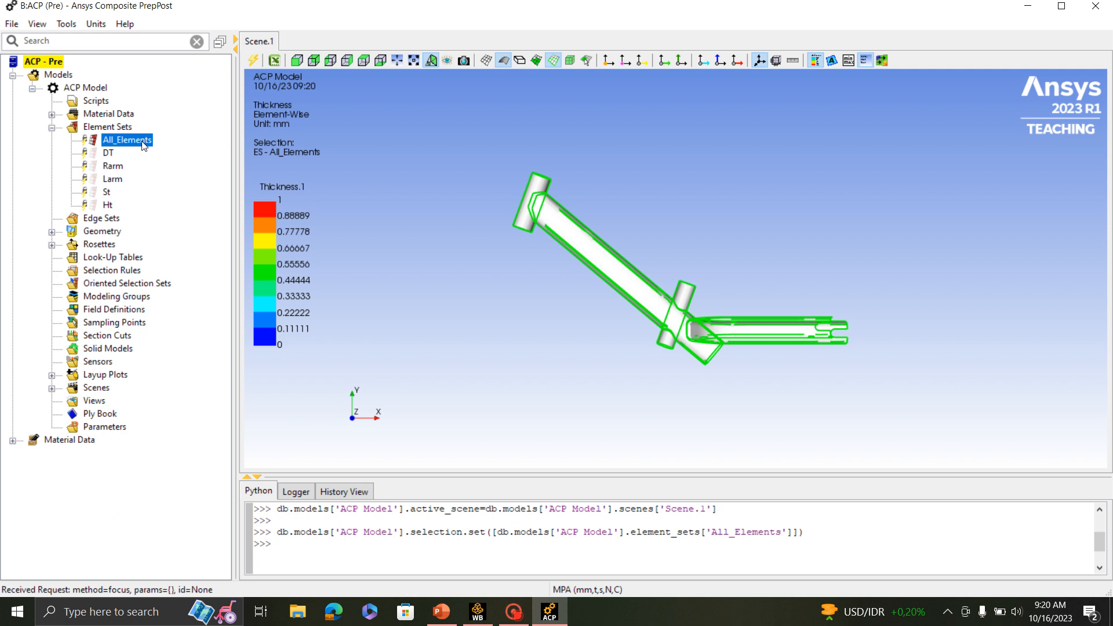
{"action": "left_click", "coordinate": [110, 153]}
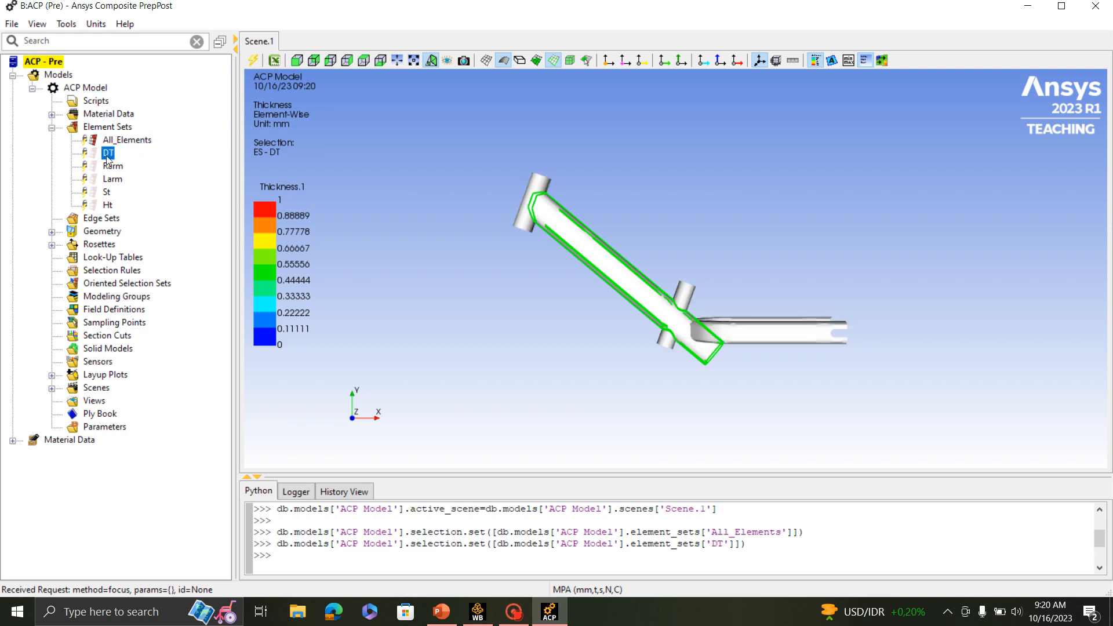
{"action": "left_click", "coordinate": [112, 166]}
{"action": "left_click", "coordinate": [112, 179]}
{"action": "left_click", "coordinate": [108, 192]}
{"action": "left_click", "coordinate": [108, 206]}
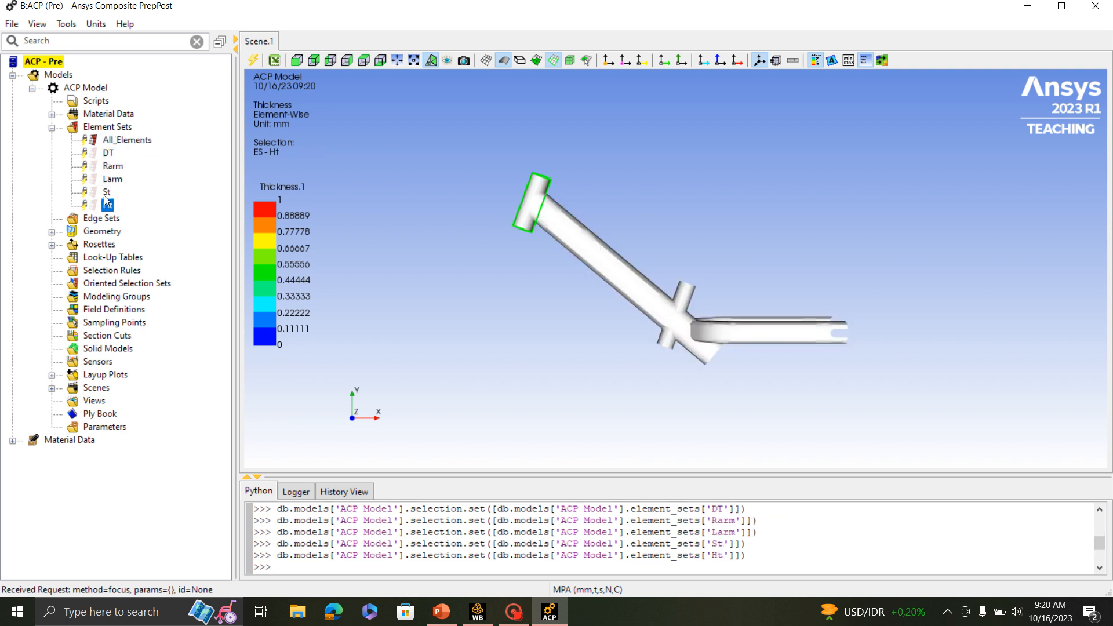
{"action": "left_click", "coordinate": [109, 153]}
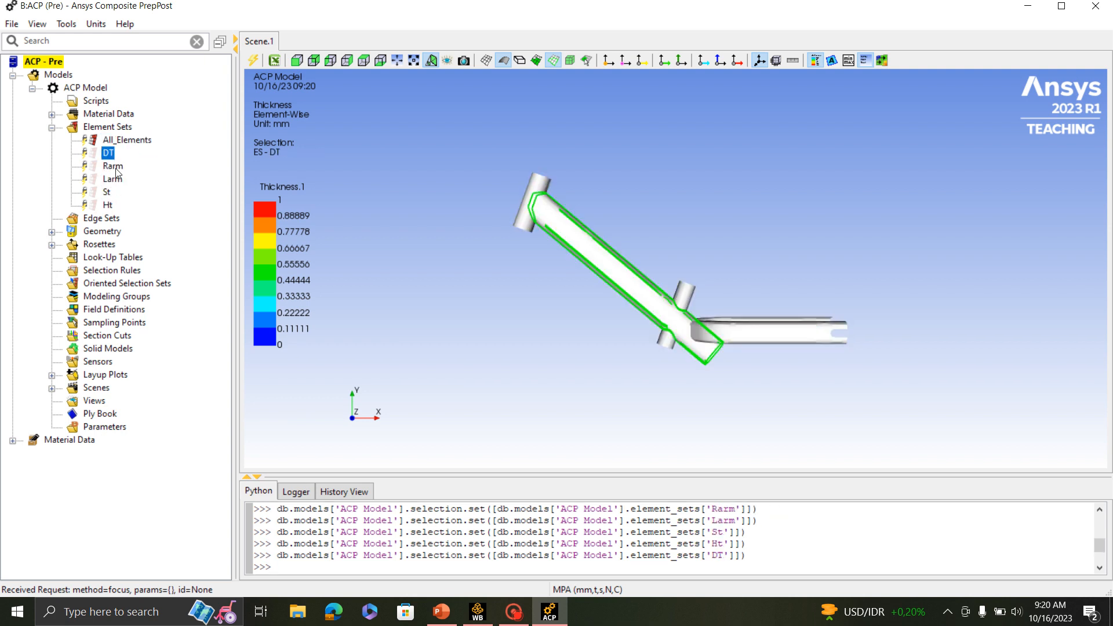
{"action": "left_click", "coordinate": [113, 167]}
{"action": "left_click", "coordinate": [110, 180]}
{"action": "left_click", "coordinate": [107, 193]}
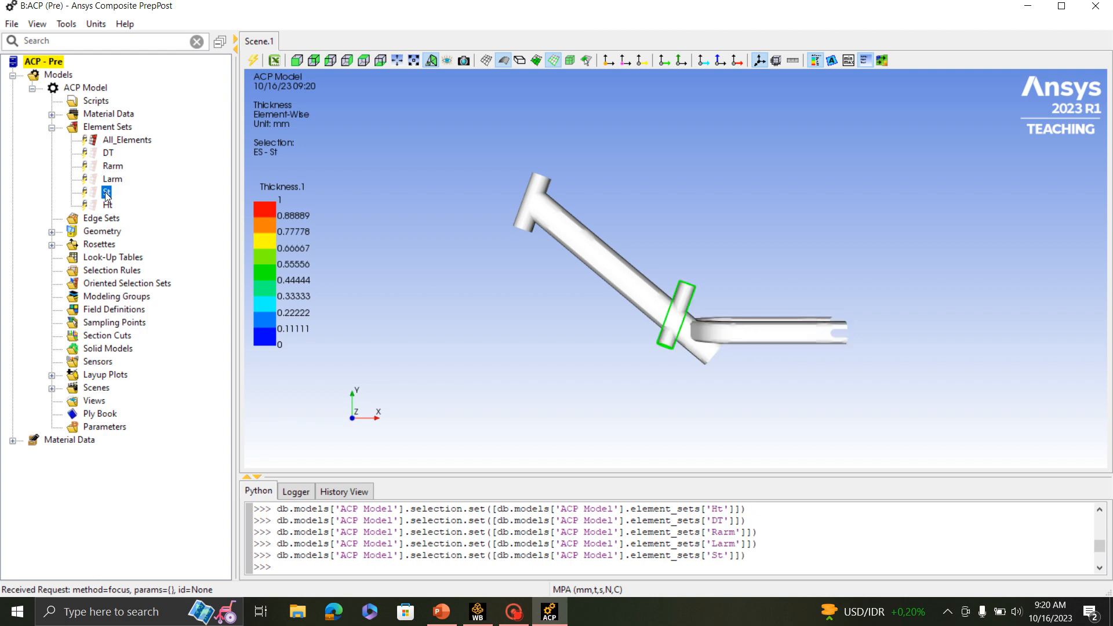
{"action": "left_click", "coordinate": [108, 206]}
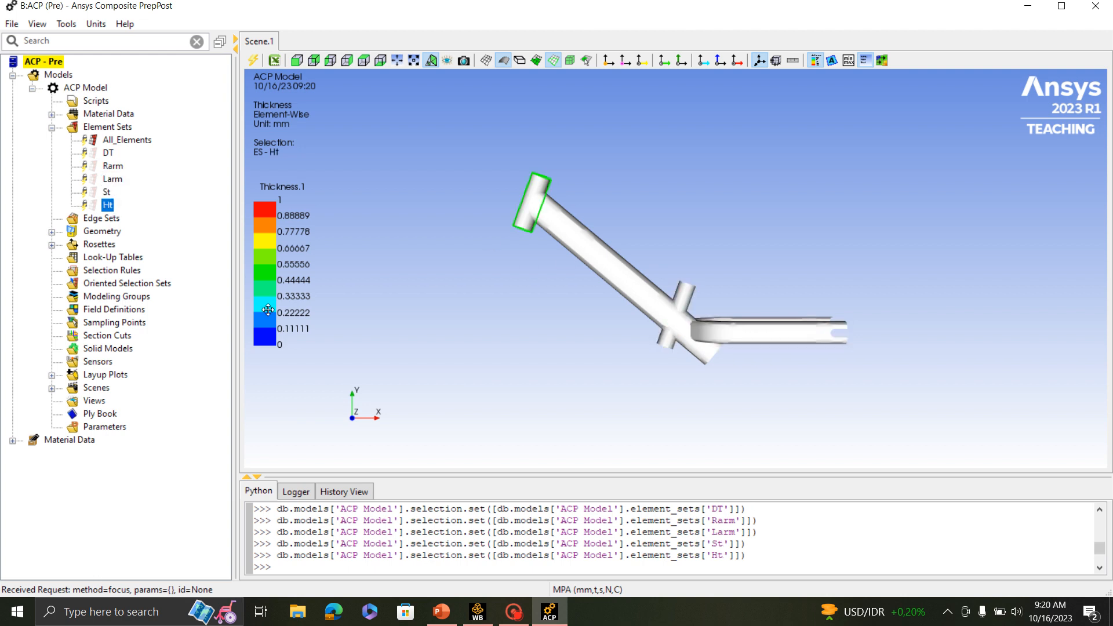
{"action": "left_click", "coordinate": [52, 128]}
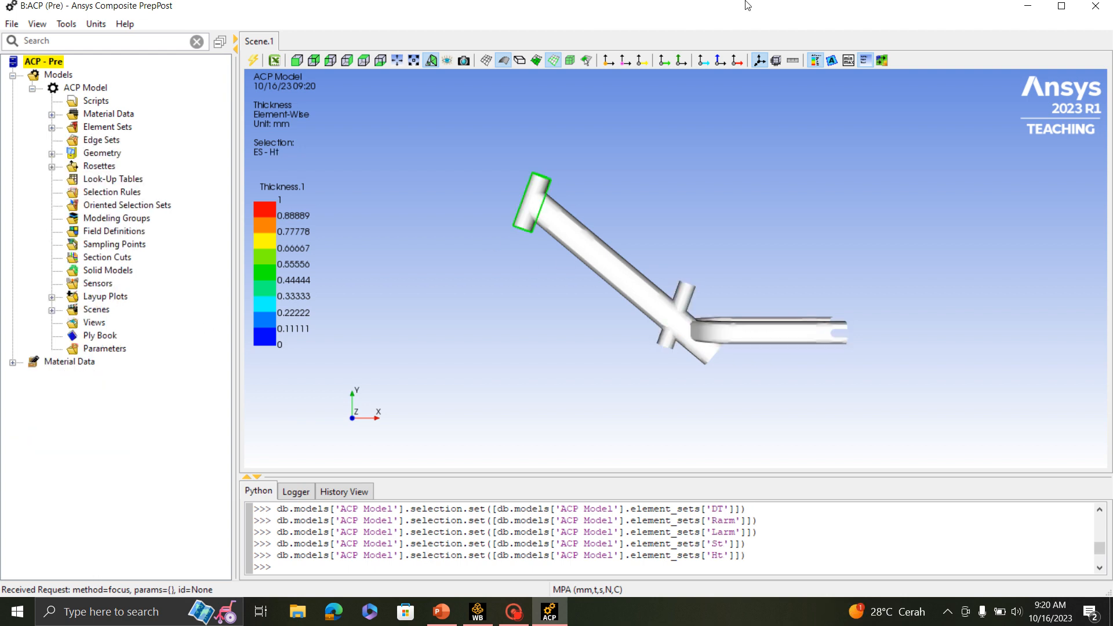
- Create a new rosette for the head tube and name it Rosette.1 HT
{"action": "left_click", "coordinate": [51, 166]}
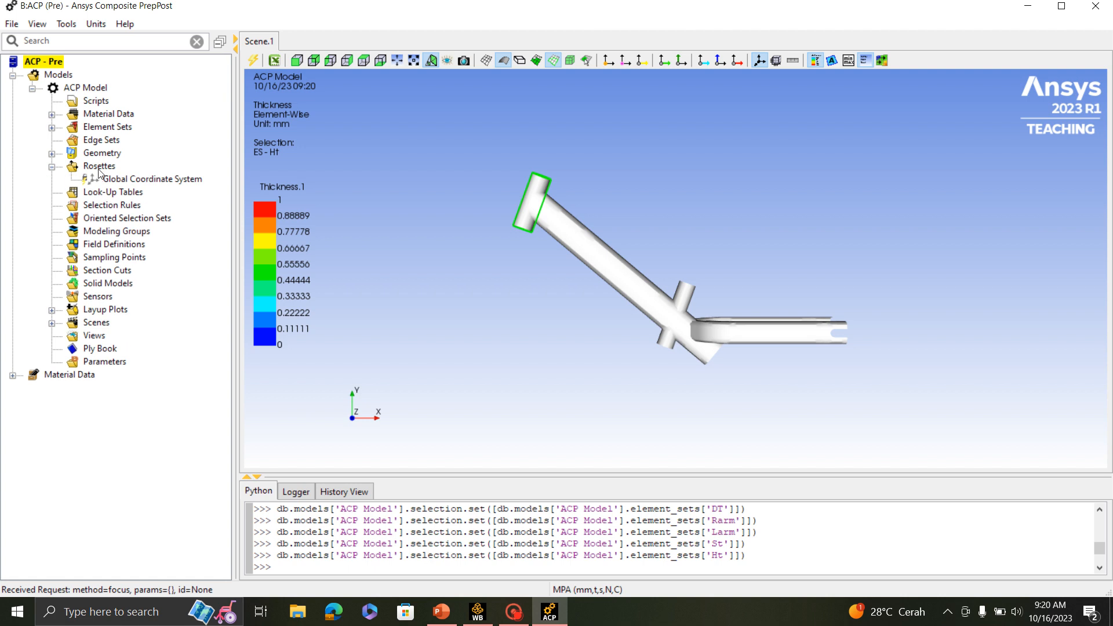
{"action": "left_click", "coordinate": [99, 170]}
{"action": "right_click", "coordinate": [98, 169]}
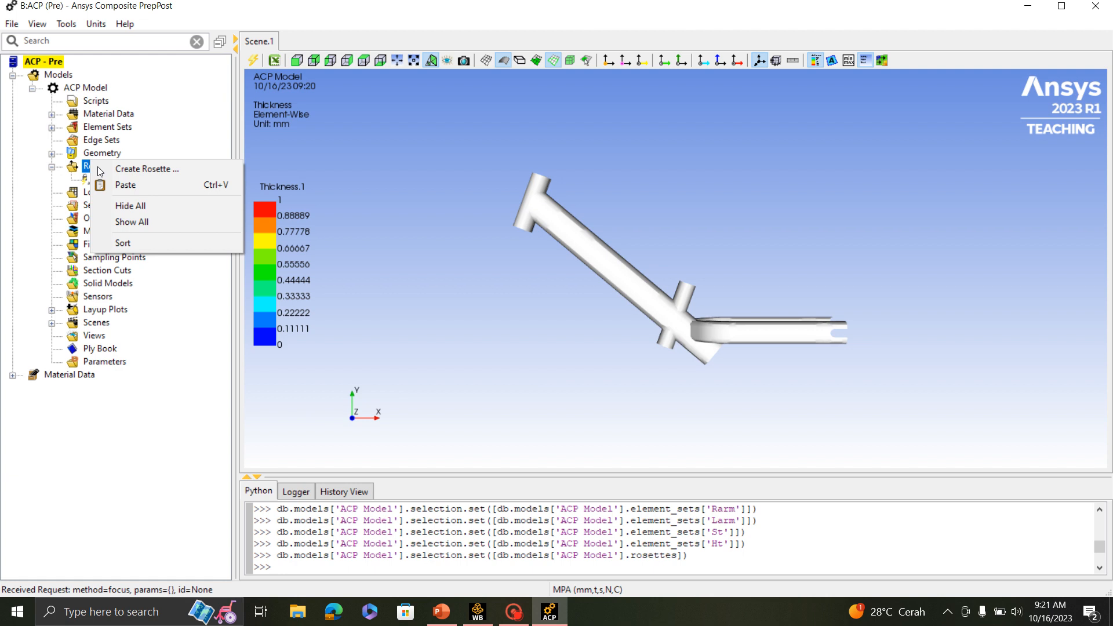
{"action": "left_click", "coordinate": [149, 168]}
{"action": "left_click_drag", "start_coordinate": [477, 182], "coordinate": [918, 231]}
{"action": "scroll", "coordinate": [685, 296], "scroll_direction": "up", "scroll_amount": 6}
{"action": "scroll", "coordinate": [679, 292], "scroll_direction": "down", "scroll_amount": 3}
{"action": "middle_click_drag", "start_coordinate": [662, 205], "coordinate": [698, 241]}
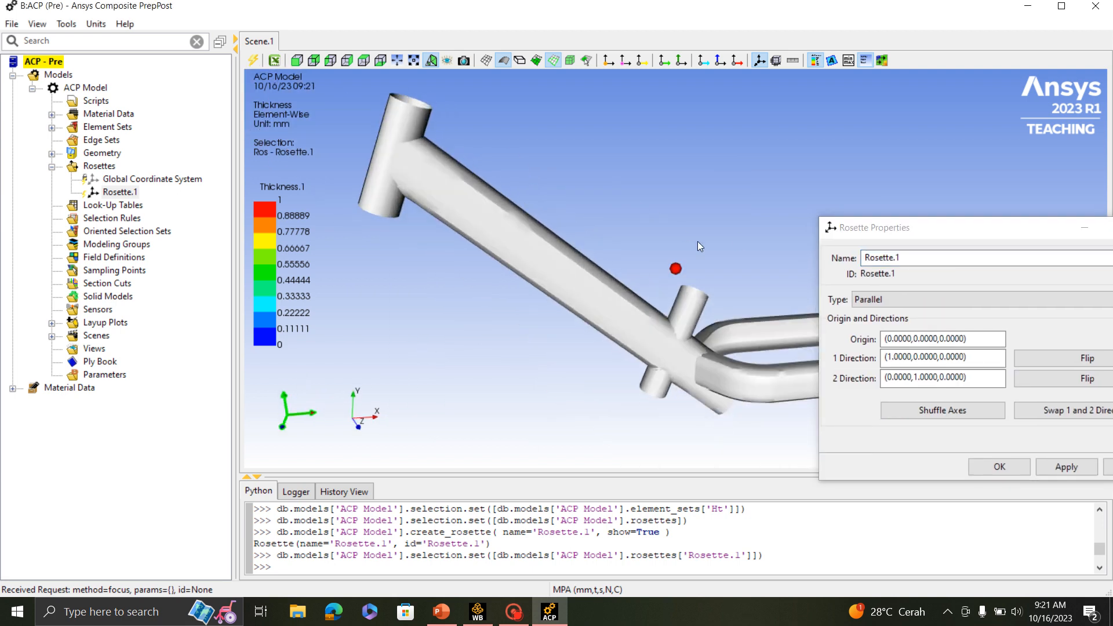
{"action": "left_click", "coordinate": [911, 258]}
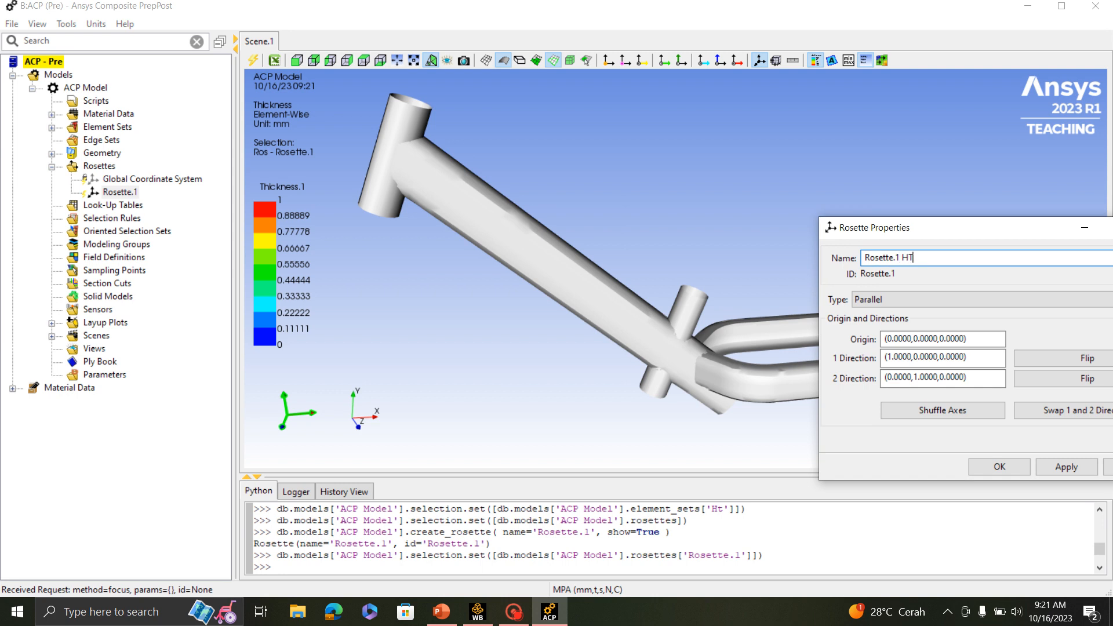
{"action": "type", "text": "HT"}
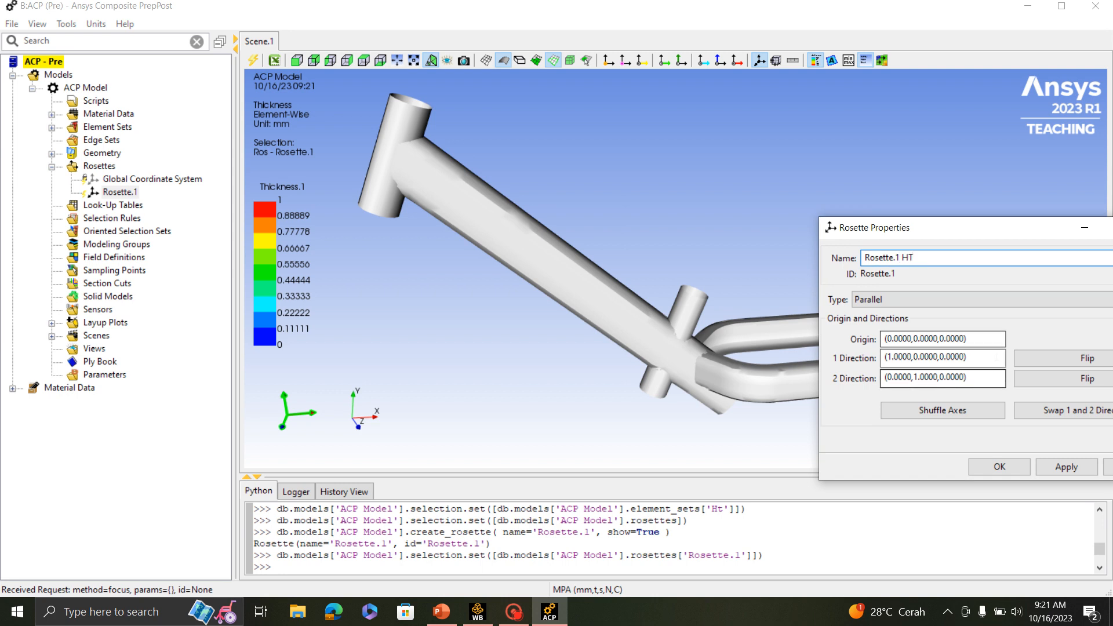
- Place the origin of the head tube rosette on the head tube surface at (94.4901,209.3596,14.2425)
{"action": "left_click", "coordinate": [984, 339]}
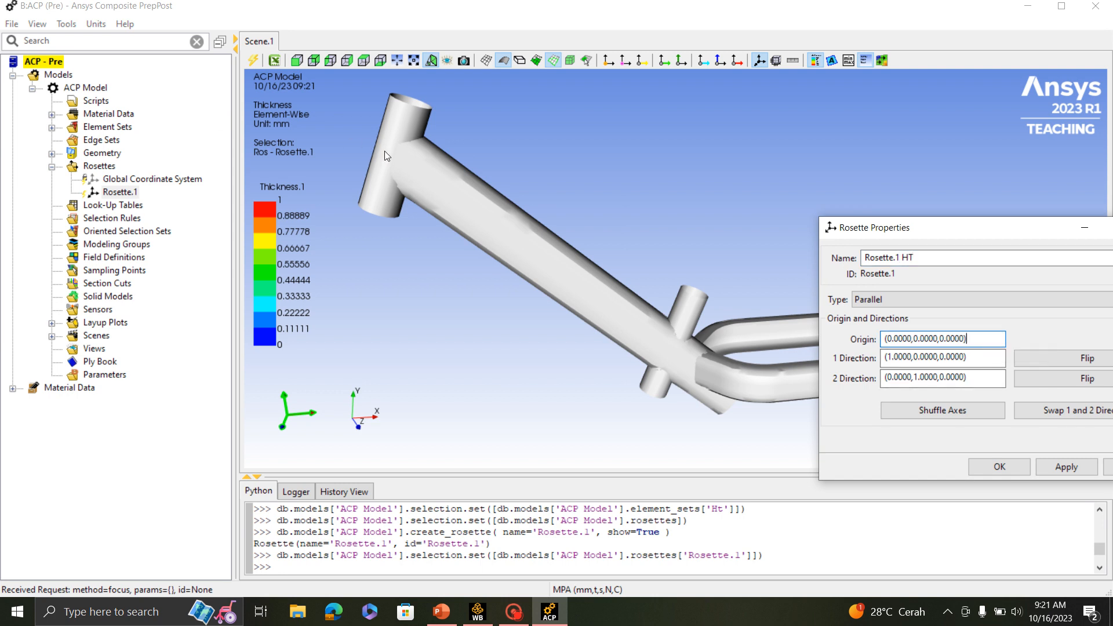
{"action": "scroll", "coordinate": [388, 152], "scroll_direction": "up", "scroll_amount": 1}
{"action": "scroll", "coordinate": [388, 152], "scroll_direction": "down", "scroll_amount": 2}
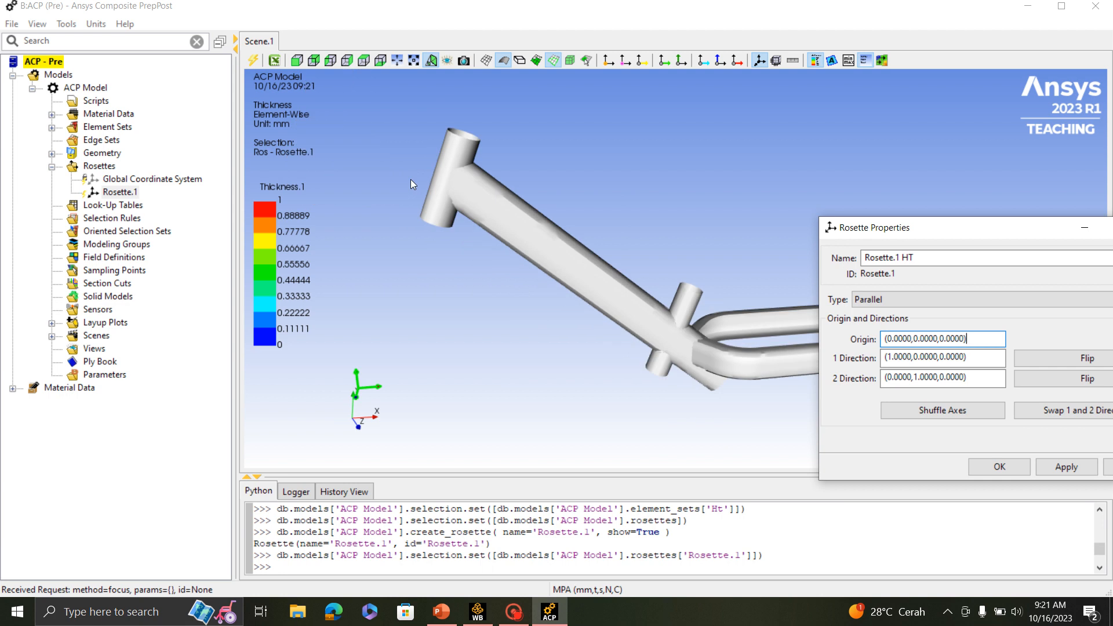
{"action": "left_click", "coordinate": [442, 177]}
{"action": "scroll", "coordinate": [441, 177], "scroll_direction": "up", "scroll_amount": 2}
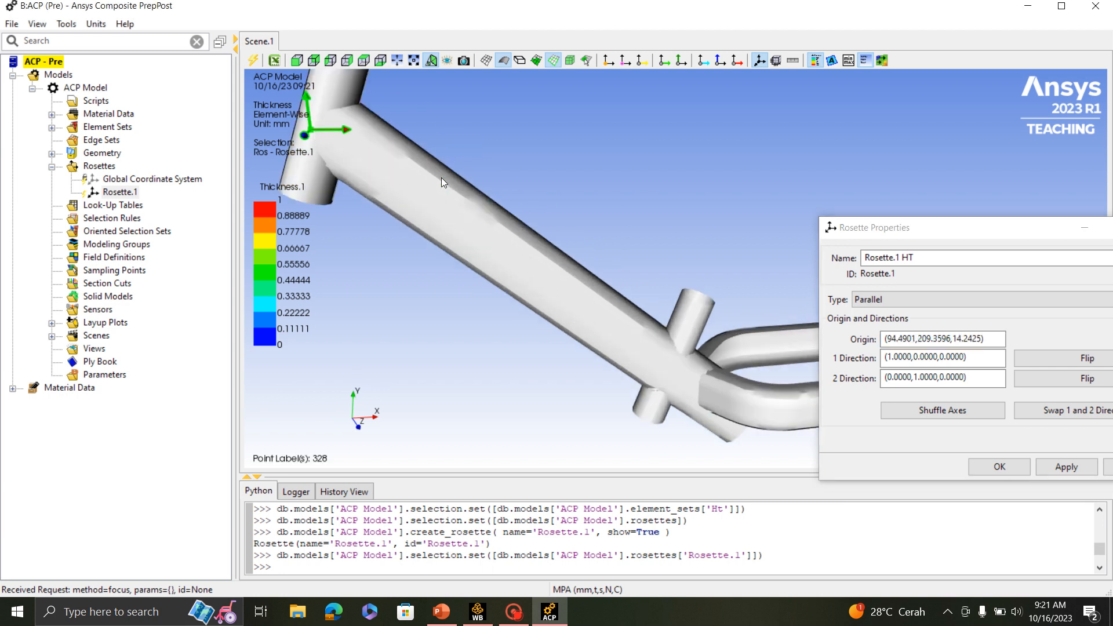
{"action": "scroll", "coordinate": [577, 292], "scroll_direction": "down", "scroll_amount": 2}
{"action": "middle_click_drag", "start_coordinate": [607, 325], "coordinate": [658, 321]}
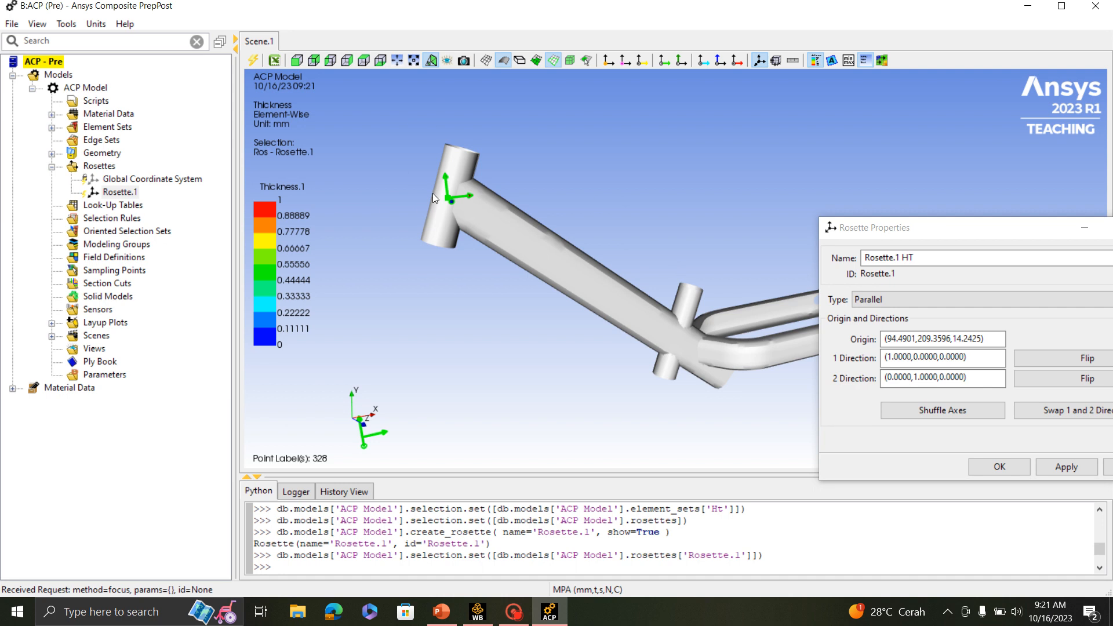
{"action": "scroll", "coordinate": [432, 193], "scroll_direction": "up", "scroll_amount": 2}
{"action": "scroll", "coordinate": [443, 220], "scroll_direction": "down", "scroll_amount": 2}
{"action": "middle_click_drag", "start_coordinate": [460, 222], "coordinate": [465, 190]}
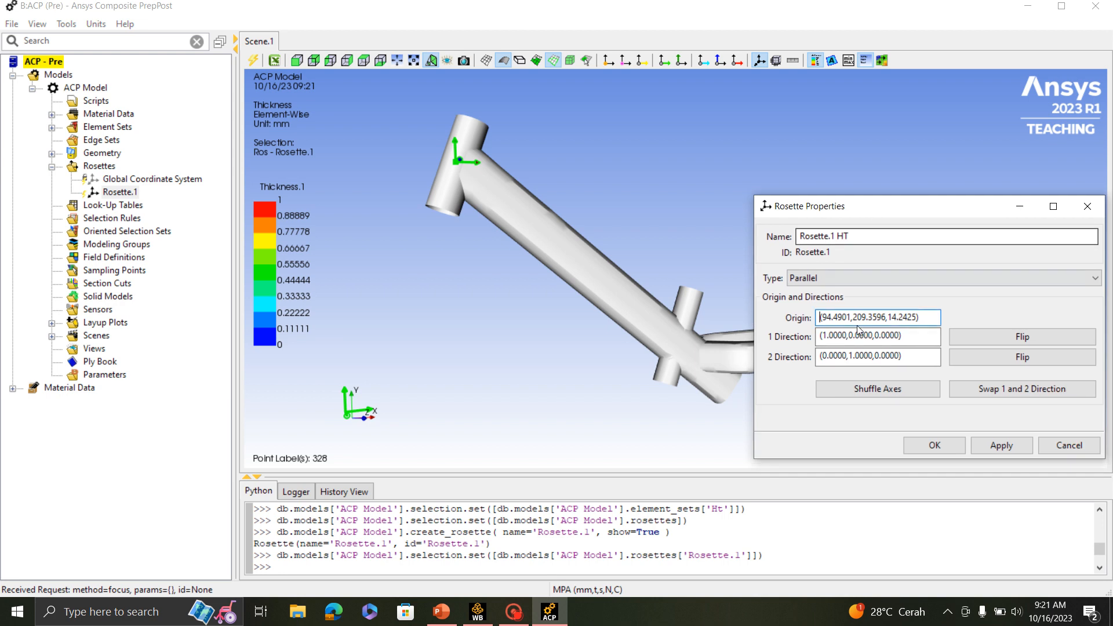
{"action": "middle_click_drag", "start_coordinate": [490, 170], "coordinate": [530, 184]}
- Look up the rosette angles and direction 1 values for each tube in the PowerPoint slides, and return to Ansys Composite PrepPost
{"action": "left_click", "coordinate": [449, 615]}
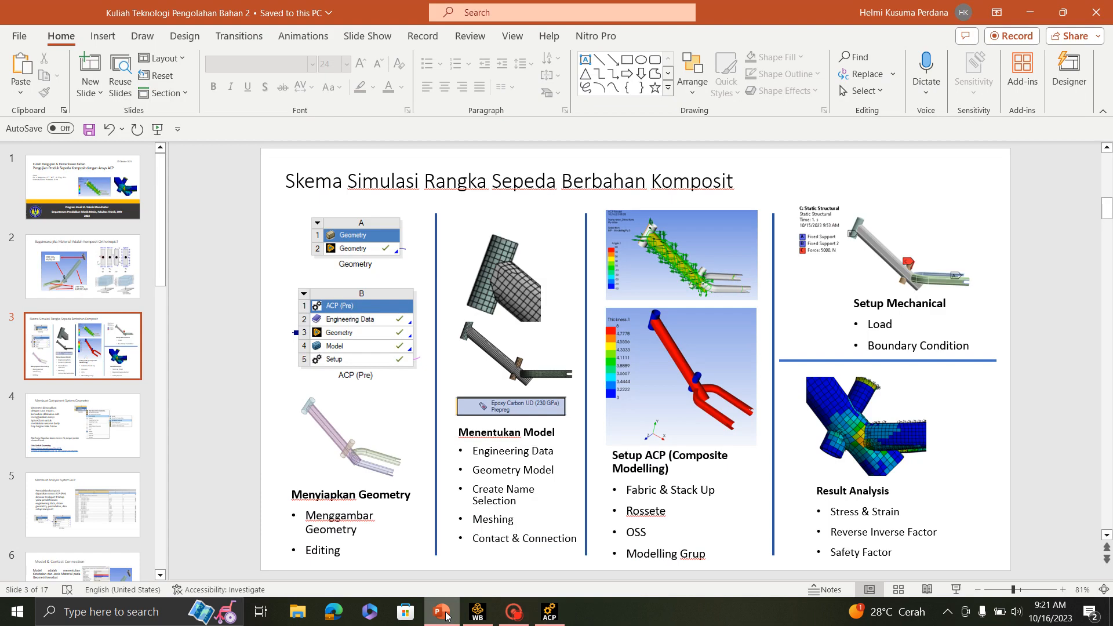
{"action": "scroll", "coordinate": [116, 472], "scroll_direction": "down", "scroll_amount": 8}
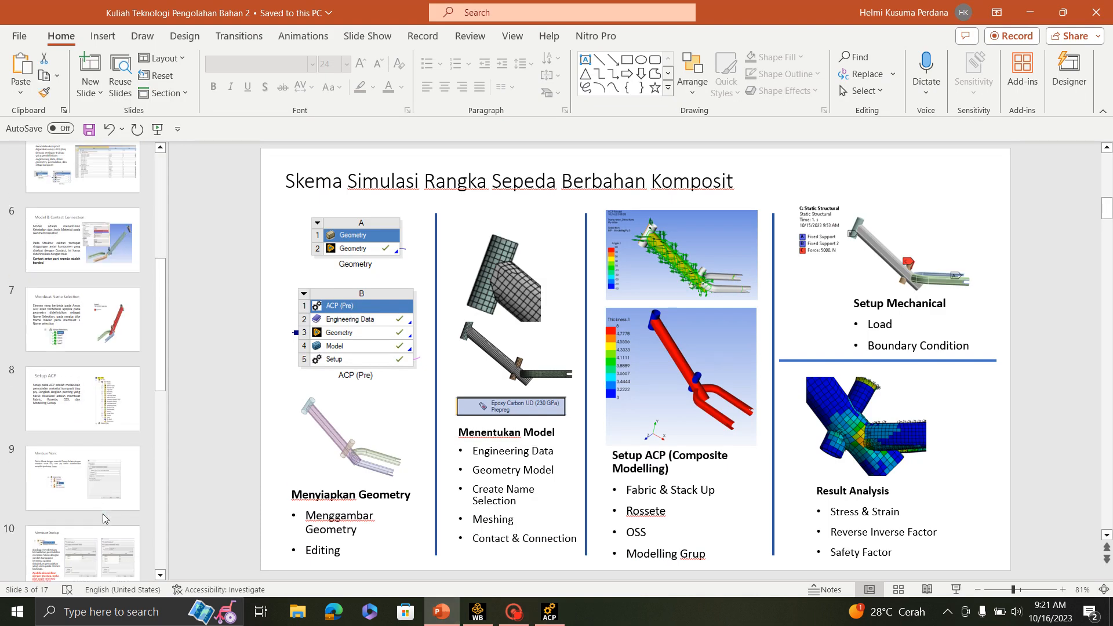
{"action": "scroll", "coordinate": [109, 463], "scroll_direction": "down", "scroll_amount": 2}
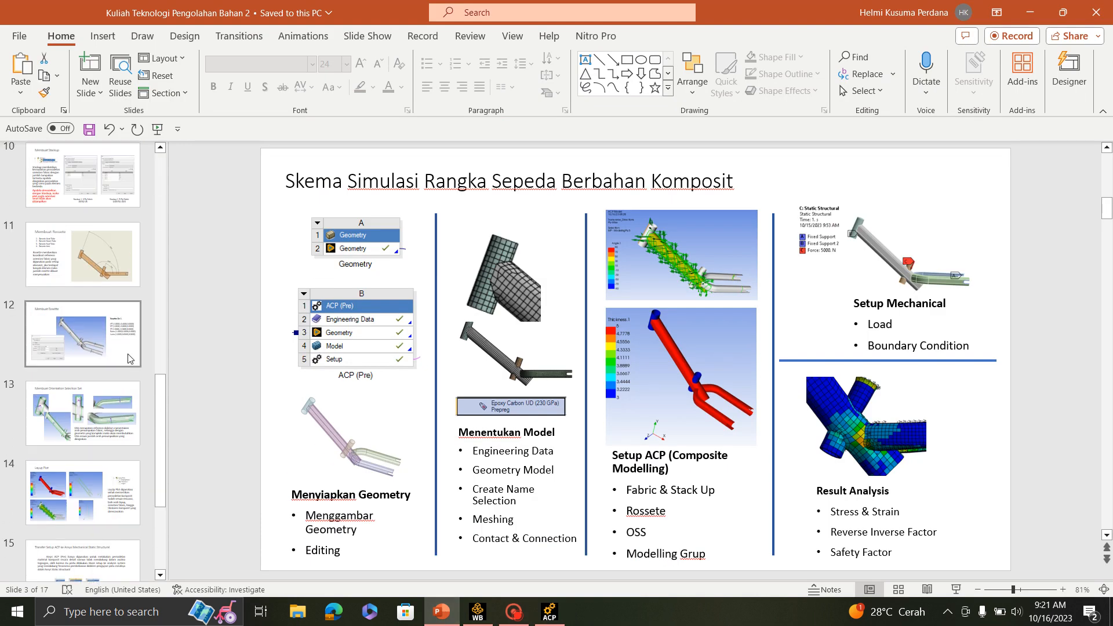
{"action": "left_click", "coordinate": [130, 358]}
{"action": "left_click", "coordinate": [82, 246]}
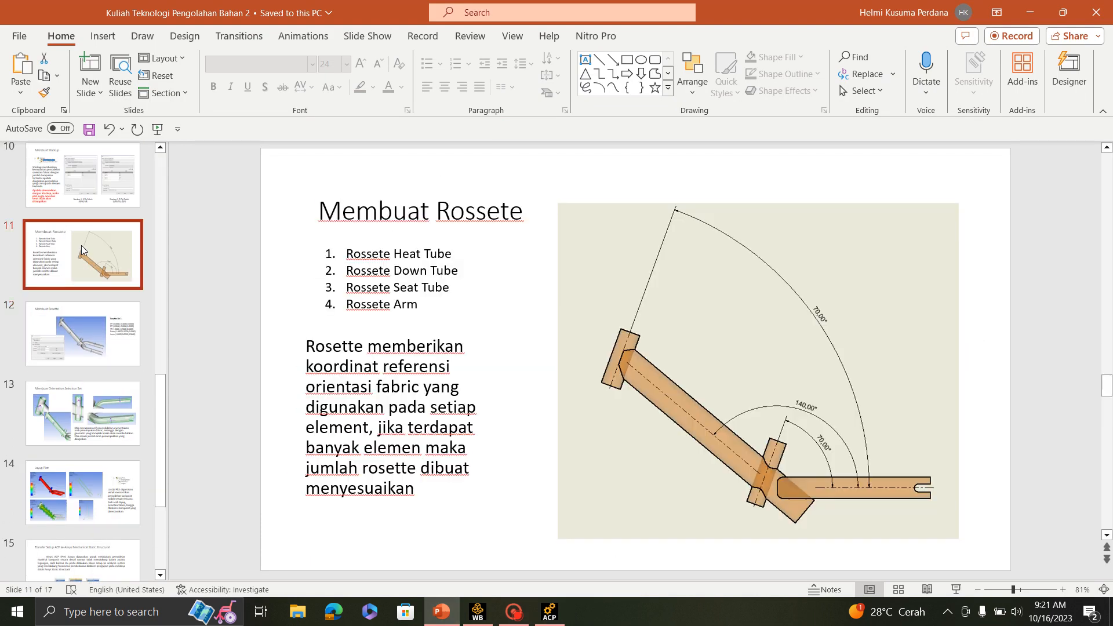
{"action": "left_click", "coordinate": [115, 339]}
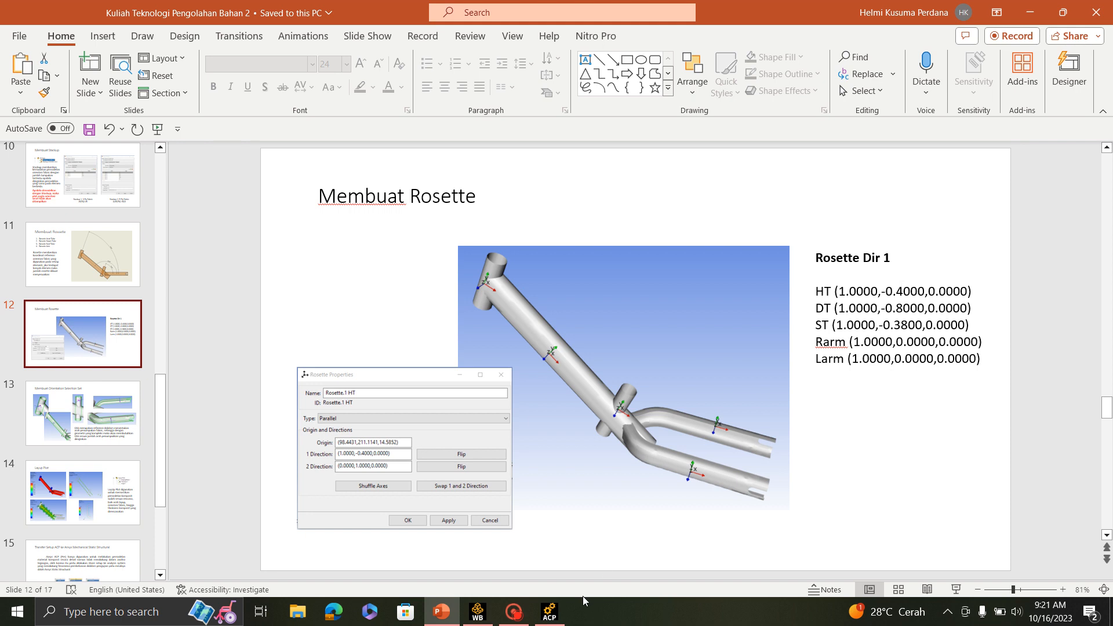
{"action": "left_click", "coordinate": [551, 611]}
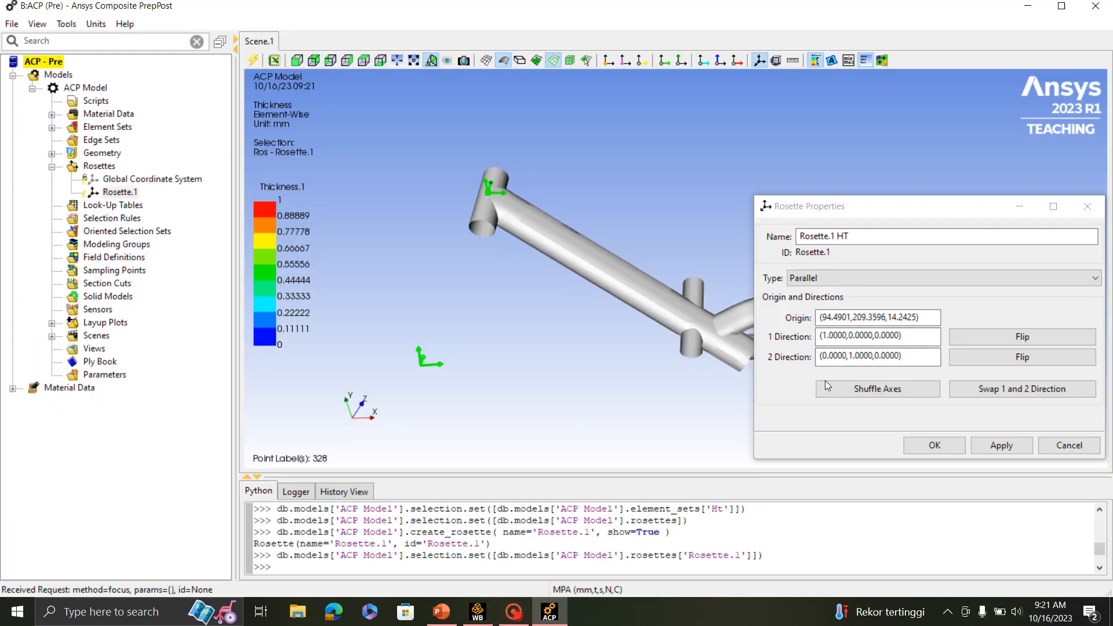
- Set direction 1 of the head tube rosette to (1.0000,-0.4000,0.0000) and accept the rosette properties
{"action": "left_click", "coordinate": [851, 335]}
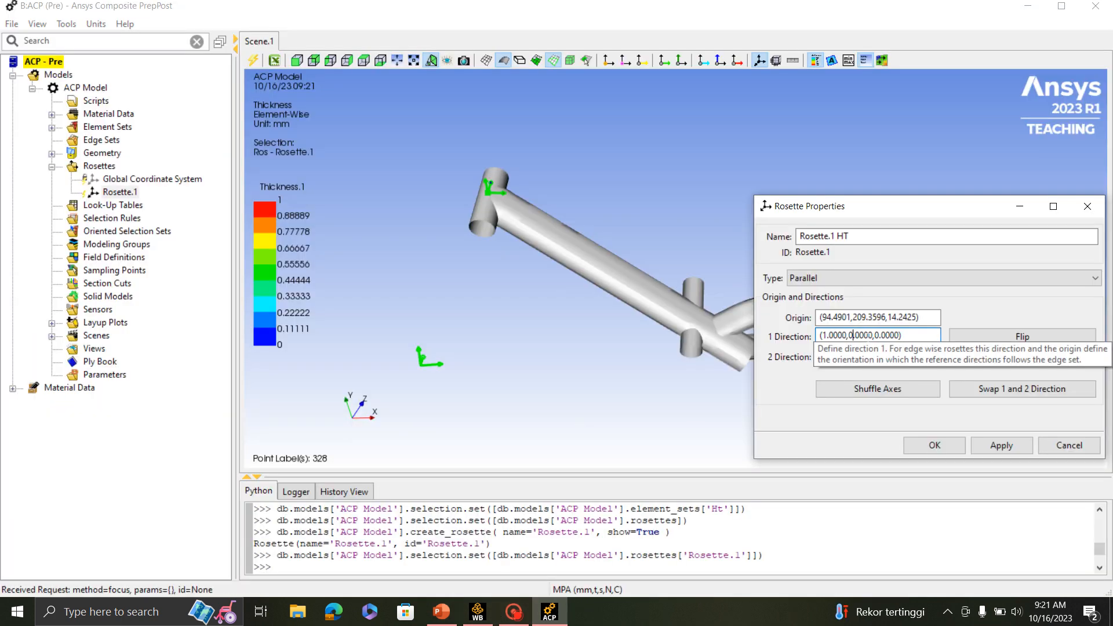
{"action": "type", "text": "-0.4"}
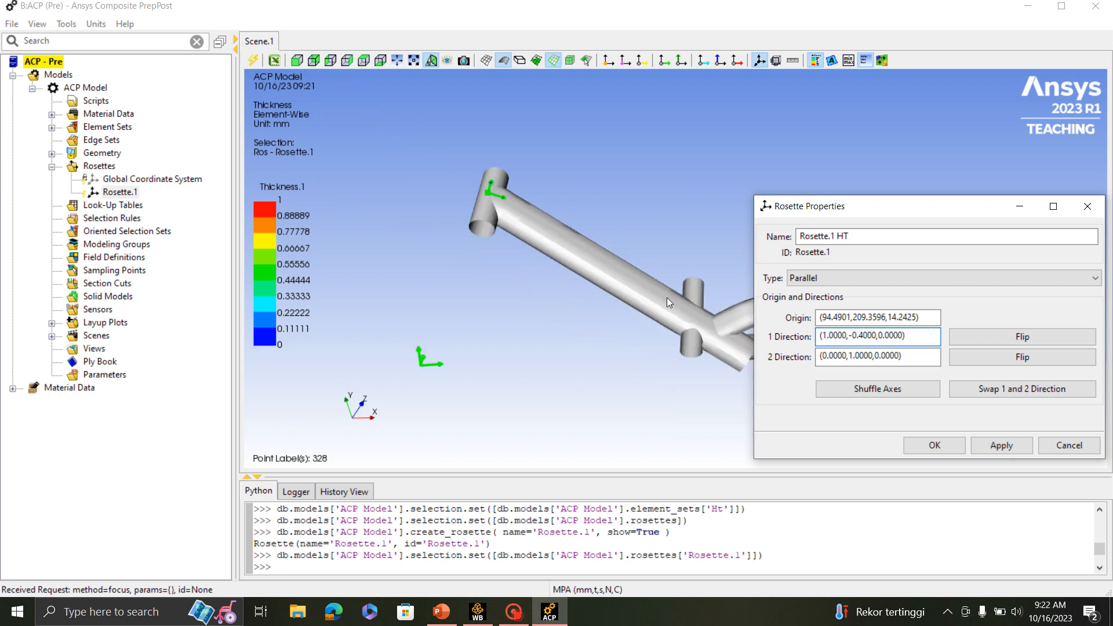
{"action": "middle_click_drag", "start_coordinate": [532, 186], "coordinate": [423, 261]}
{"action": "scroll", "coordinate": [478, 220], "scroll_direction": "up", "scroll_amount": 2}
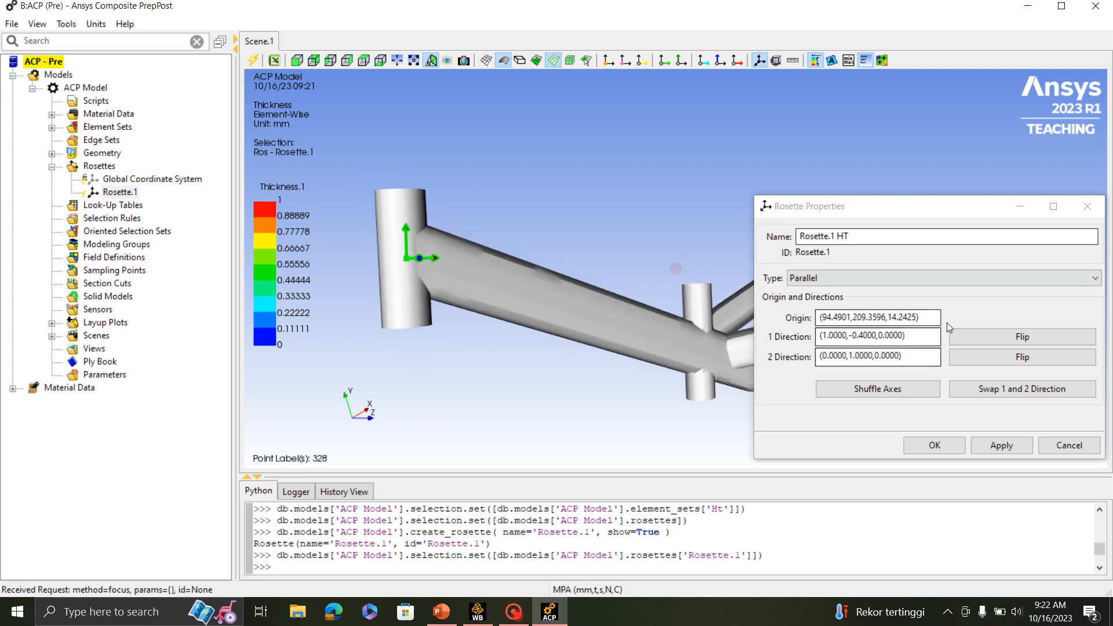
{"action": "left_click", "coordinate": [934, 445]}
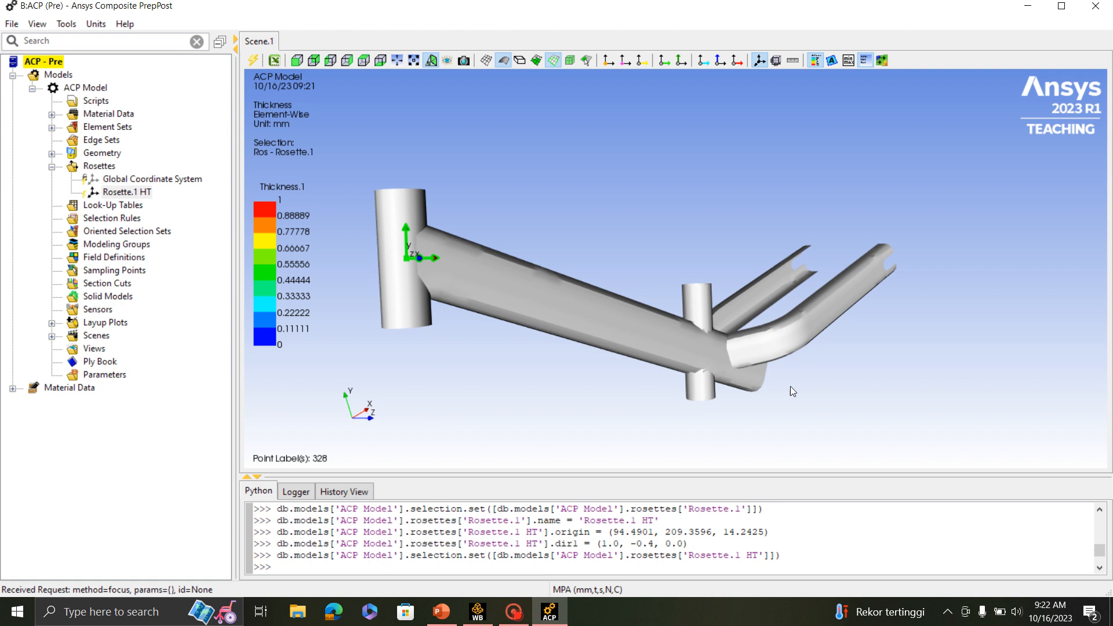
{"action": "middle_click_drag", "start_coordinate": [356, 229], "coordinate": [531, 249]}
{"action": "scroll", "coordinate": [512, 237], "scroll_direction": "up", "scroll_amount": 2}
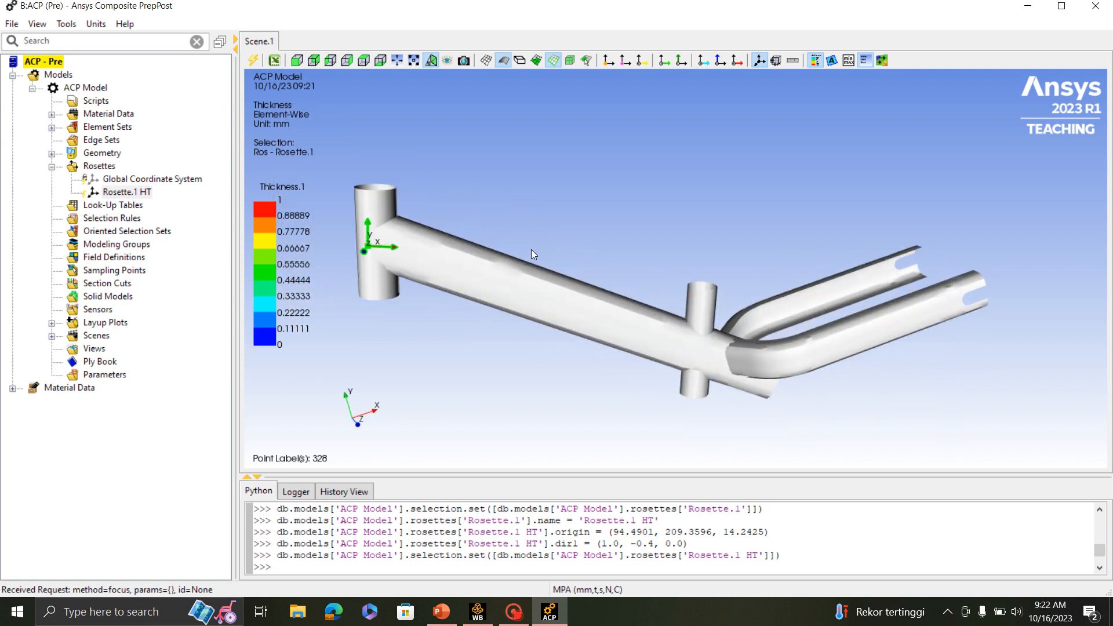
{"action": "scroll", "coordinate": [531, 249], "scroll_direction": "down", "scroll_amount": 1}
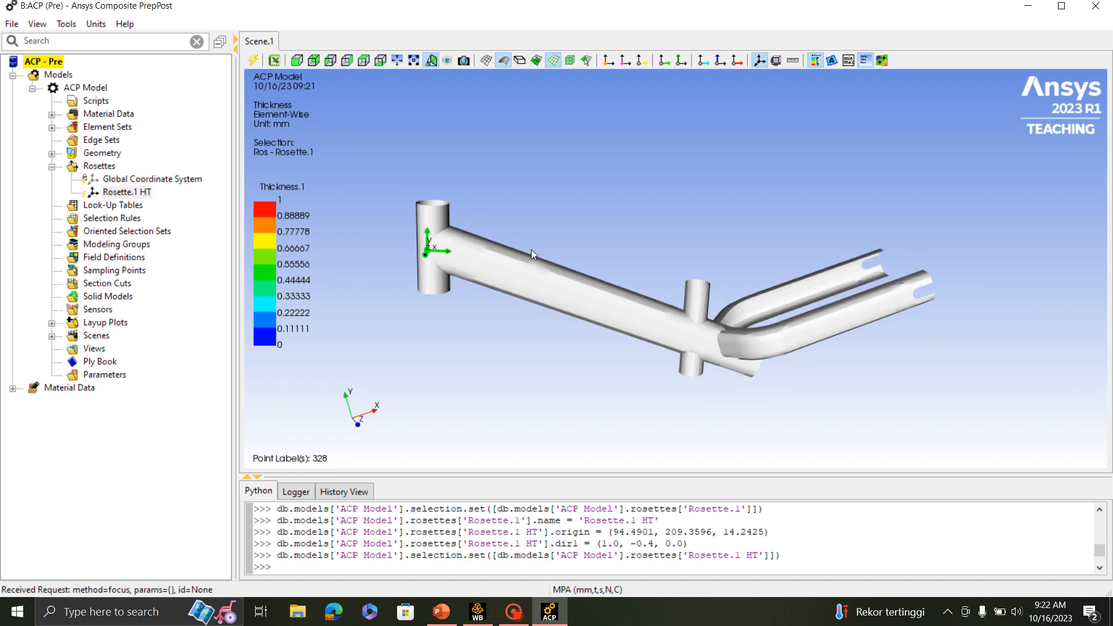
- Create a new rosette for the down tube and name it Rosette.2DT
{"action": "left_click", "coordinate": [99, 165]}
{"action": "right_click", "coordinate": [97, 165]}
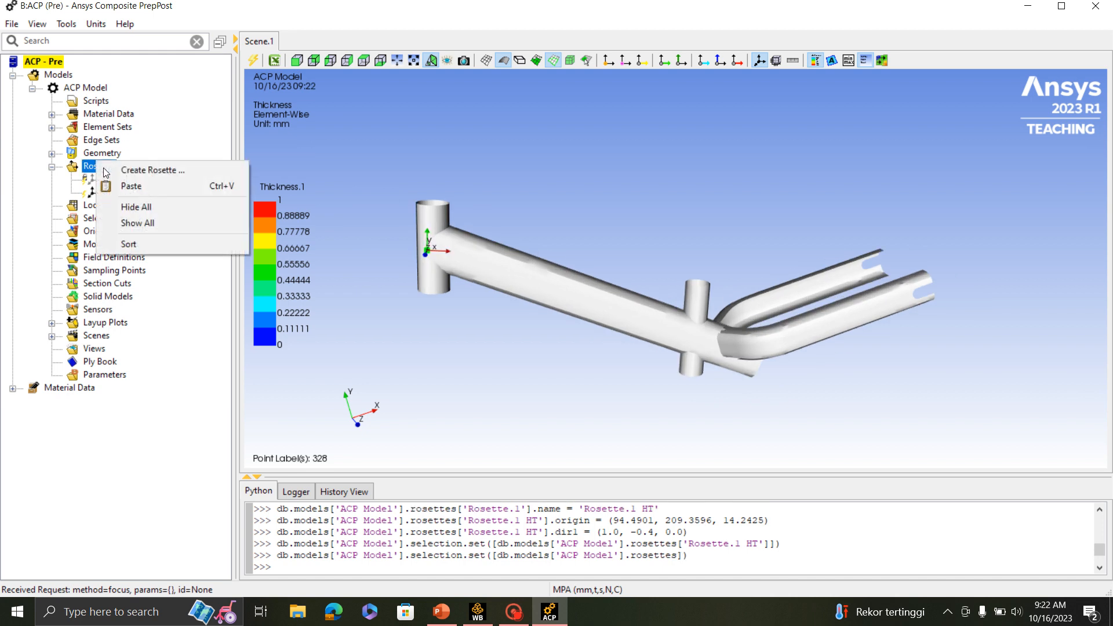
{"action": "left_click", "coordinate": [155, 170]}
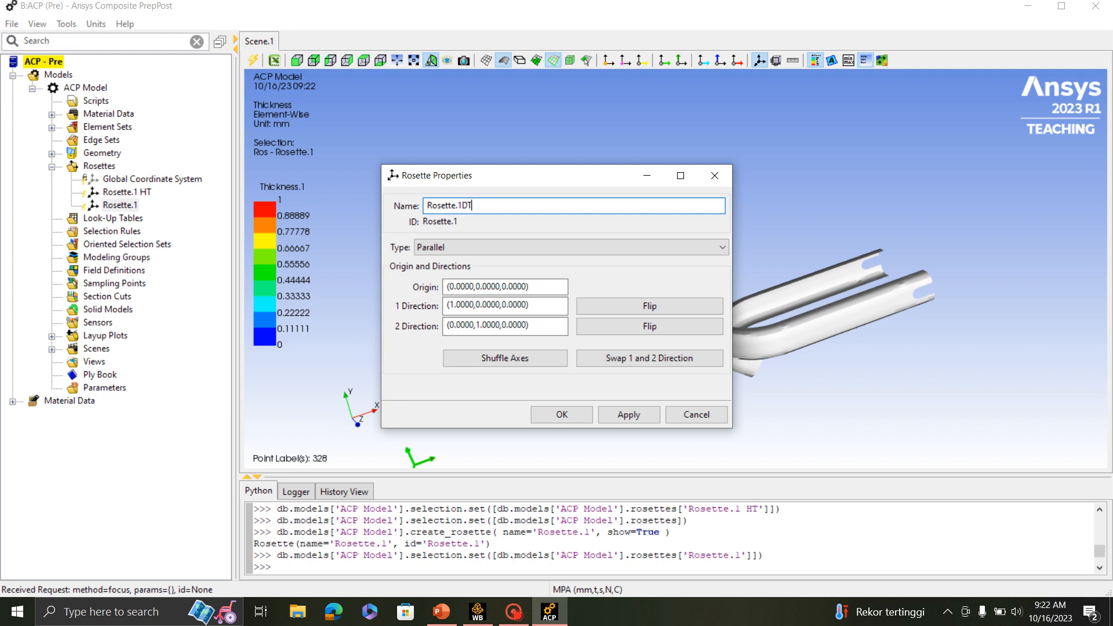
{"action": "key", "text": "BackSpace"}
{"action": "type", "text": "2"}
- Place the origin of the down tube rosette midway along the down tube surface at (200.8547,125.2031,15.0000)
{"action": "left_click", "coordinate": [541, 286]}
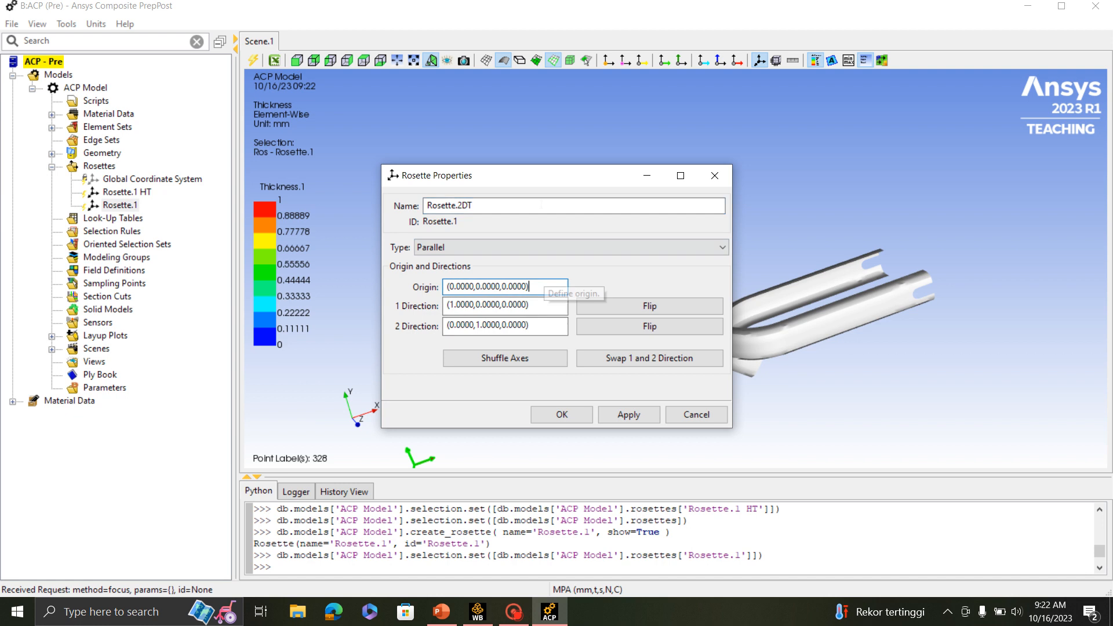
{"action": "left_click_drag", "start_coordinate": [539, 182], "coordinate": [887, 222]}
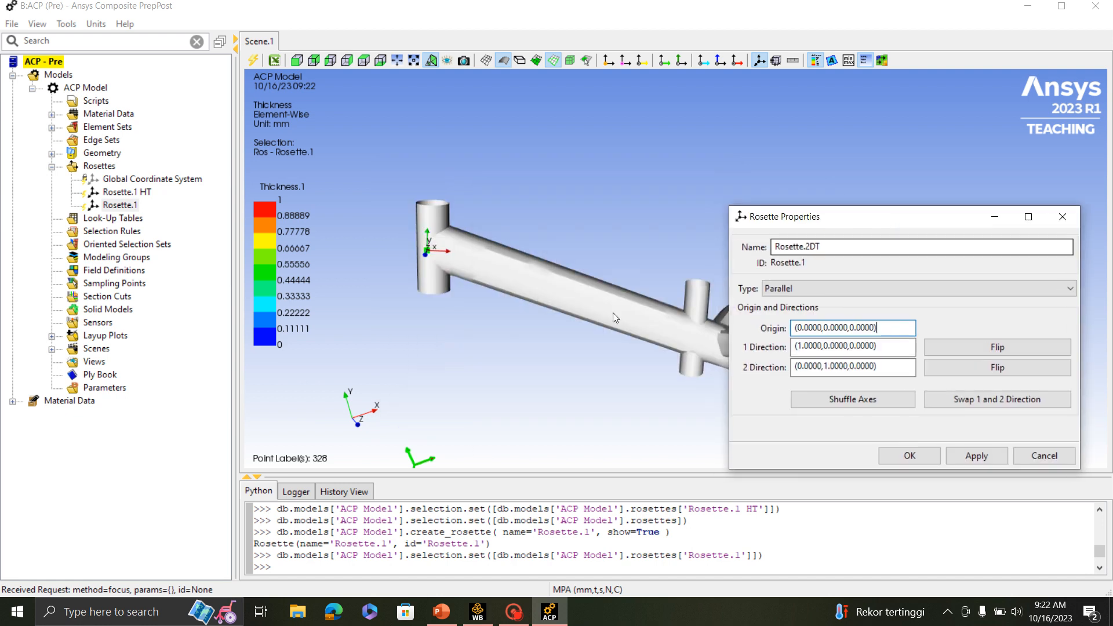
{"action": "left_click", "coordinate": [543, 302]}
{"action": "scroll", "coordinate": [543, 322], "scroll_direction": "up", "scroll_amount": 2}
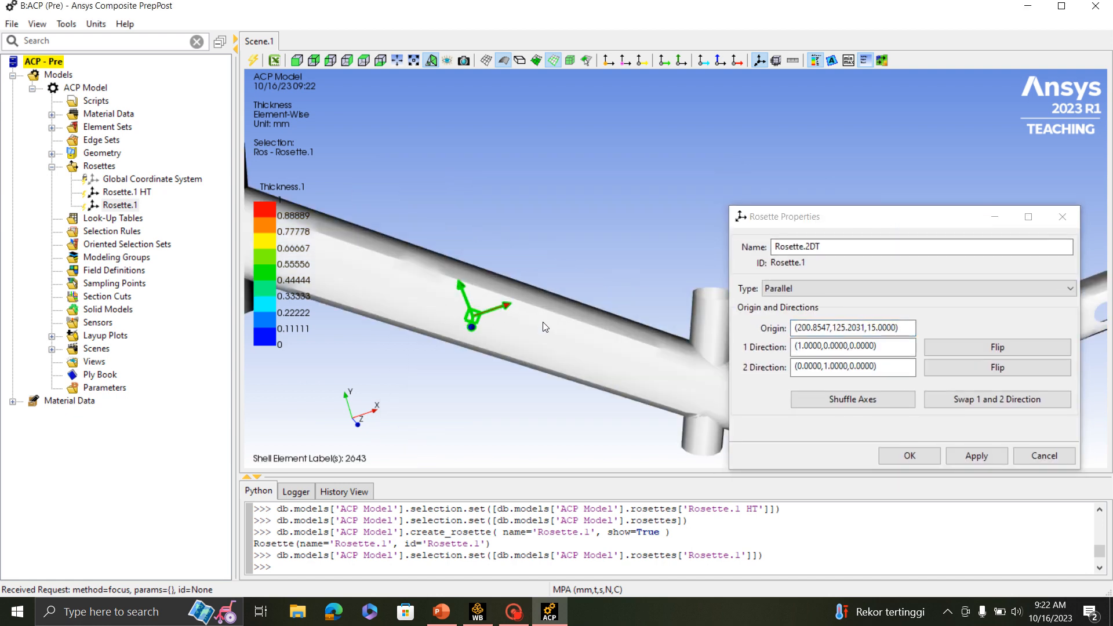
{"action": "mouse_move", "coordinate": [543, 321]}
{"action": "middle_mouse_down"}
{"action": "mouse_move", "coordinate": [575, 271]}
{"action": "mouse_move", "coordinate": [552, 223]}
{"action": "mouse_move", "coordinate": [538, 252]}
{"action": "middle_mouse_up"}
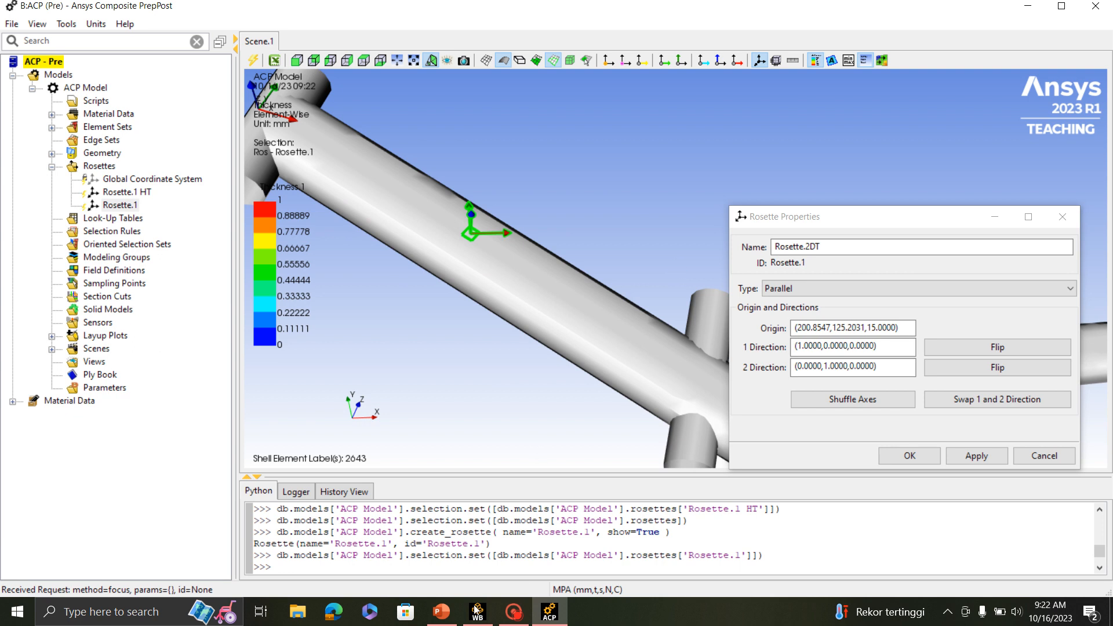
- Look up the DT direction in the PowerPoint slide, set the down tube rosette's direction 1 to (1.0000,-0.8000,0.0000) in Ansys Composite PrepPost, and accept it
{"action": "left_click", "coordinate": [439, 614]}
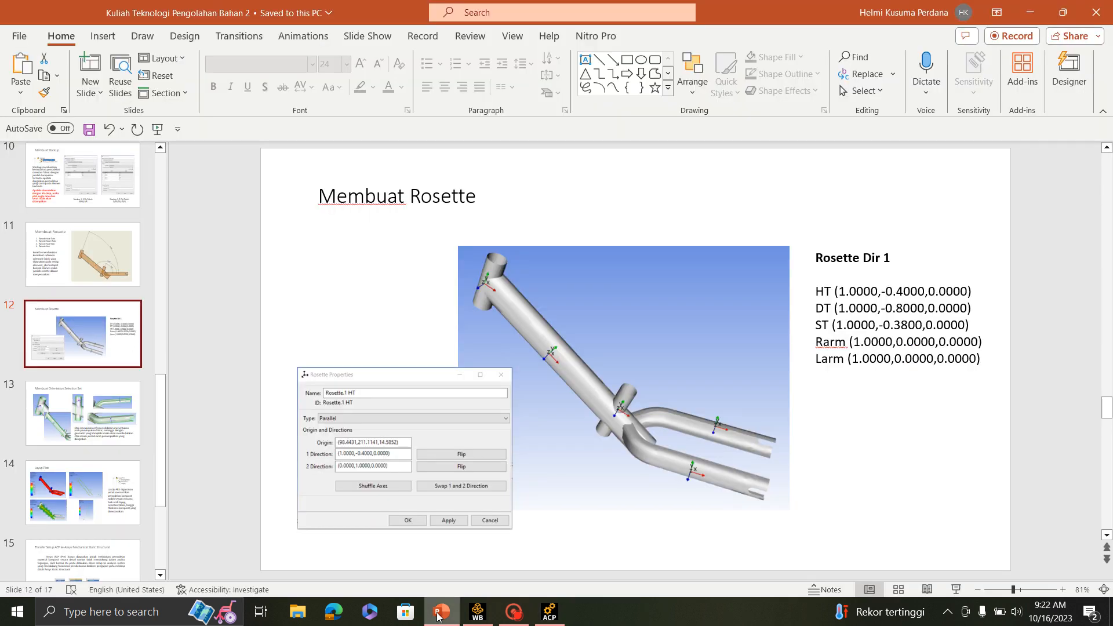
{"action": "left_click", "coordinate": [439, 614]}
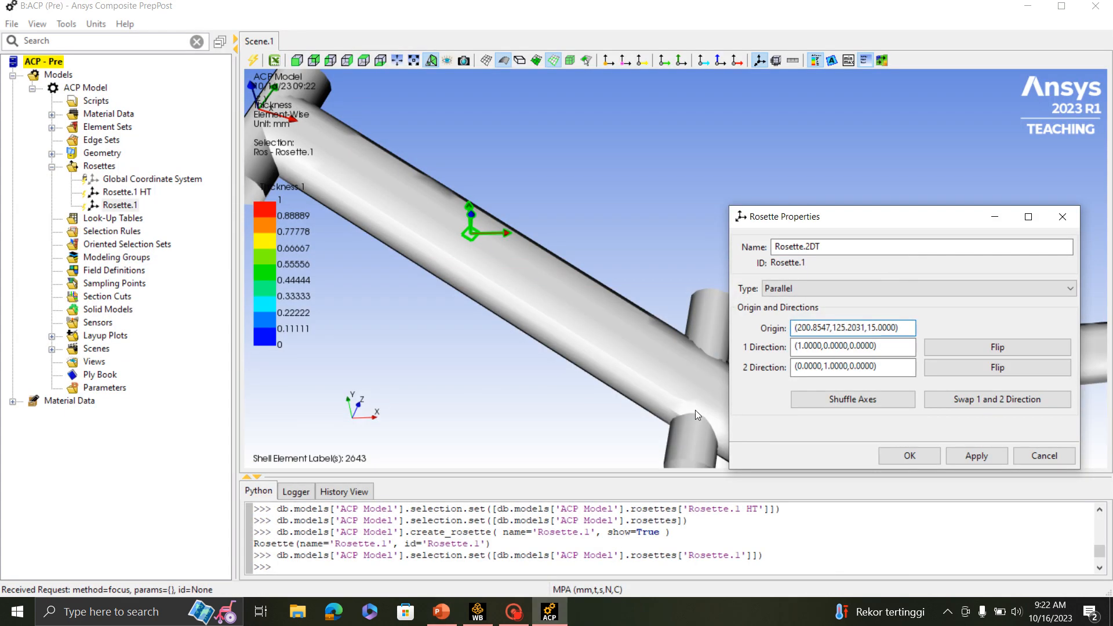
{"action": "left_click", "coordinate": [824, 346]}
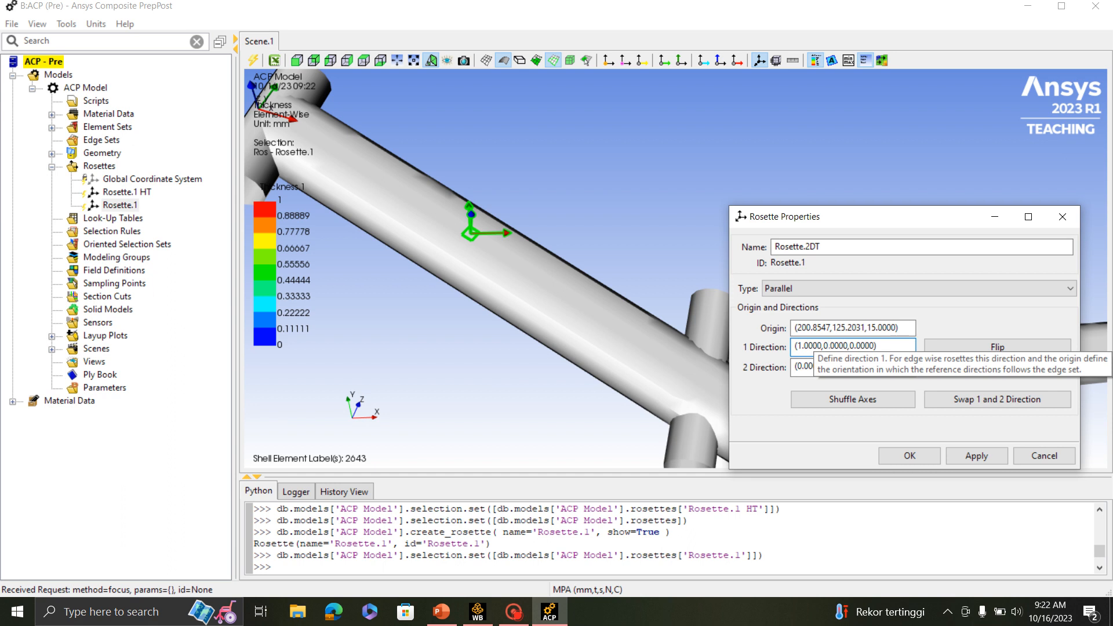
{"action": "type", "text": "-"}
{"action": "key", "text": "BackSpace"}
{"action": "type", "text": "8"}
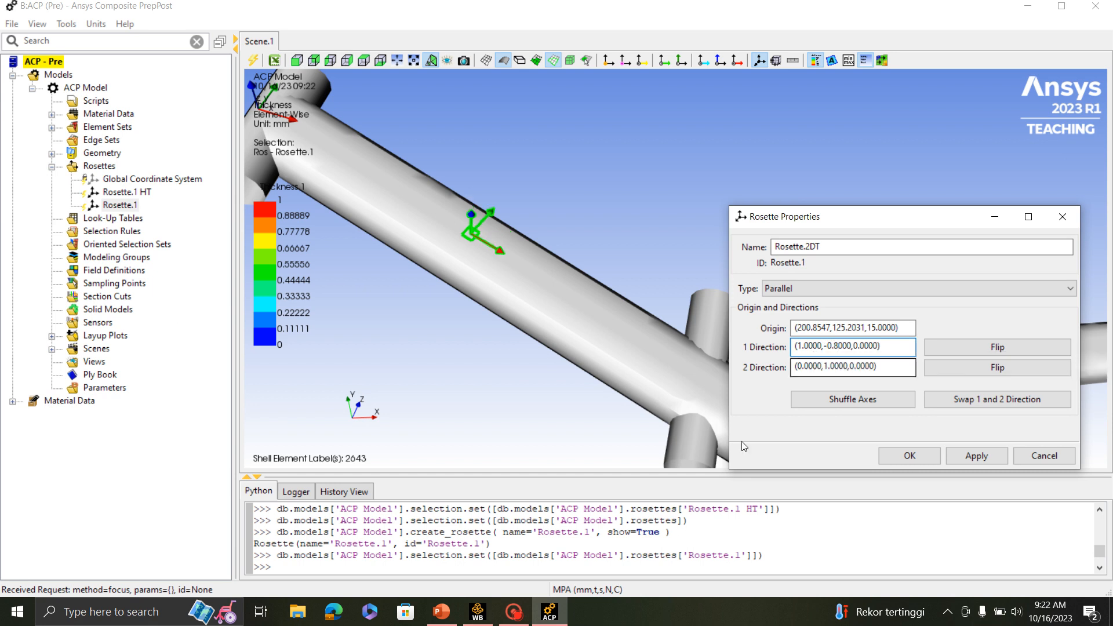
{"action": "scroll", "coordinate": [537, 287], "scroll_direction": "down", "scroll_amount": 2}
{"action": "middle_click_drag", "start_coordinate": [612, 216], "coordinate": [578, 272]}
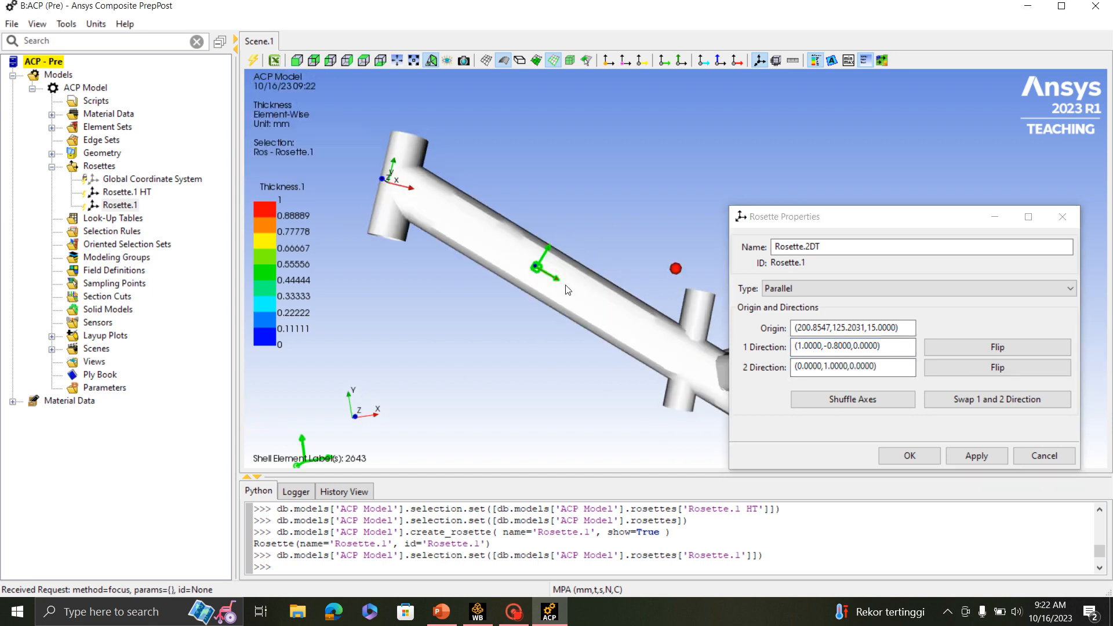
{"action": "scroll", "coordinate": [561, 287], "scroll_direction": "up", "scroll_amount": 3}
{"action": "scroll", "coordinate": [561, 287], "scroll_direction": "down", "scroll_amount": 1}
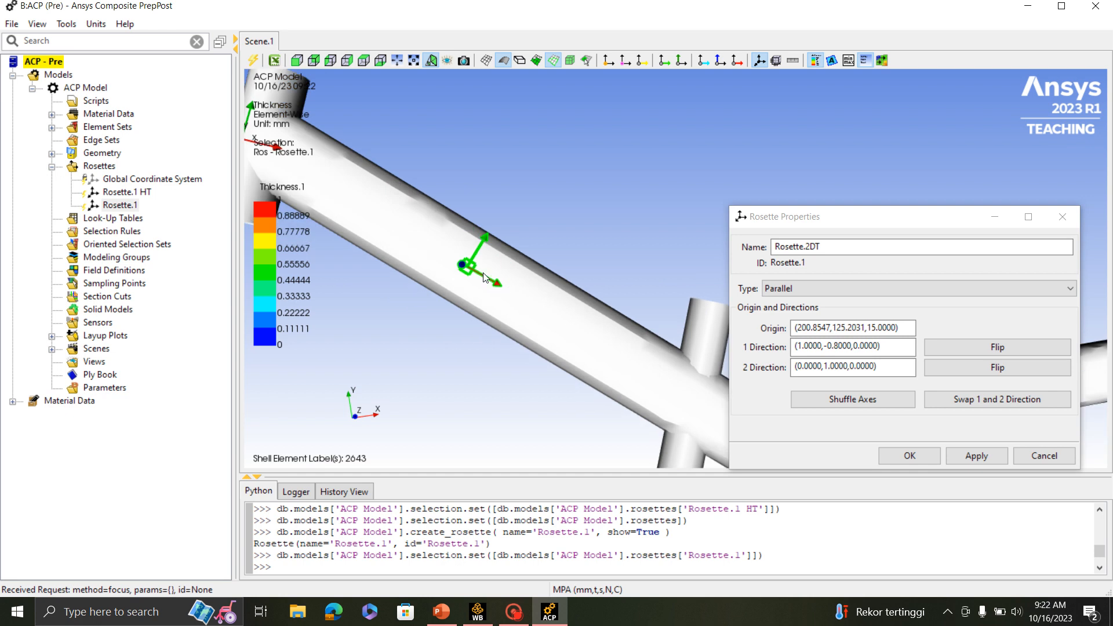
{"action": "scroll", "coordinate": [483, 273], "scroll_direction": "down", "scroll_amount": 1}
{"action": "scroll", "coordinate": [485, 277], "scroll_direction": "up", "scroll_amount": 1}
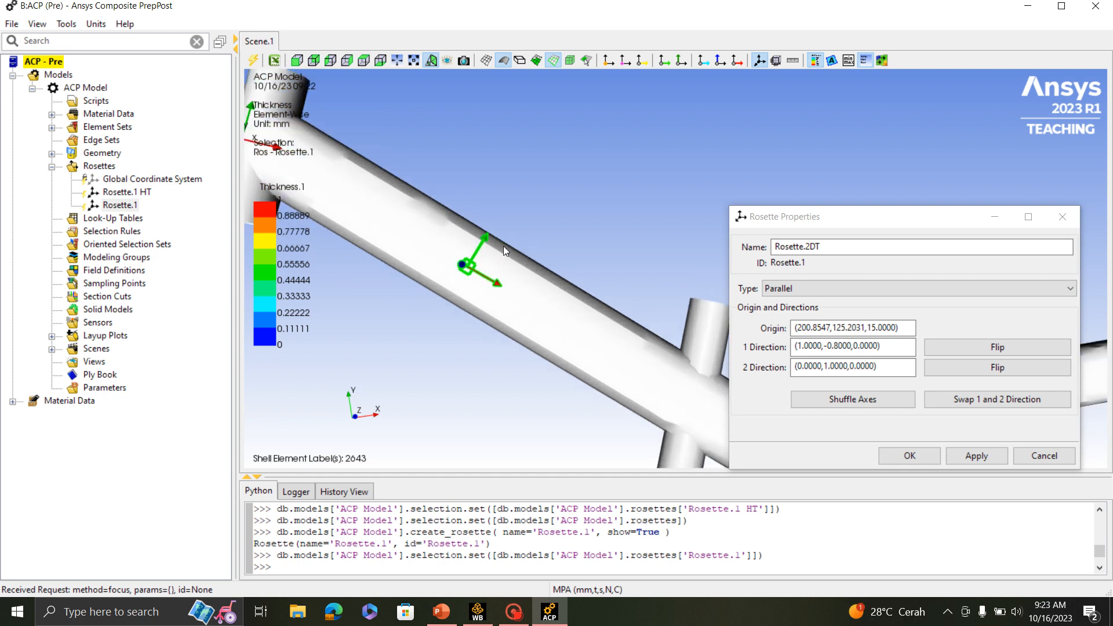
{"action": "scroll", "coordinate": [498, 248], "scroll_direction": "down", "scroll_amount": 2}
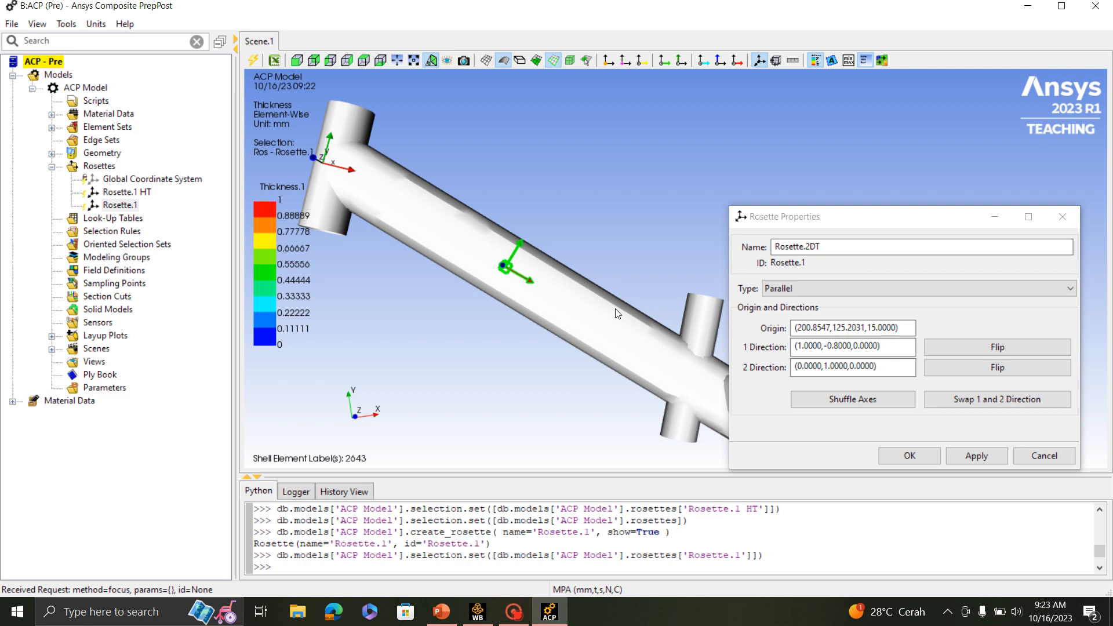
{"action": "left_click", "coordinate": [905, 455]}
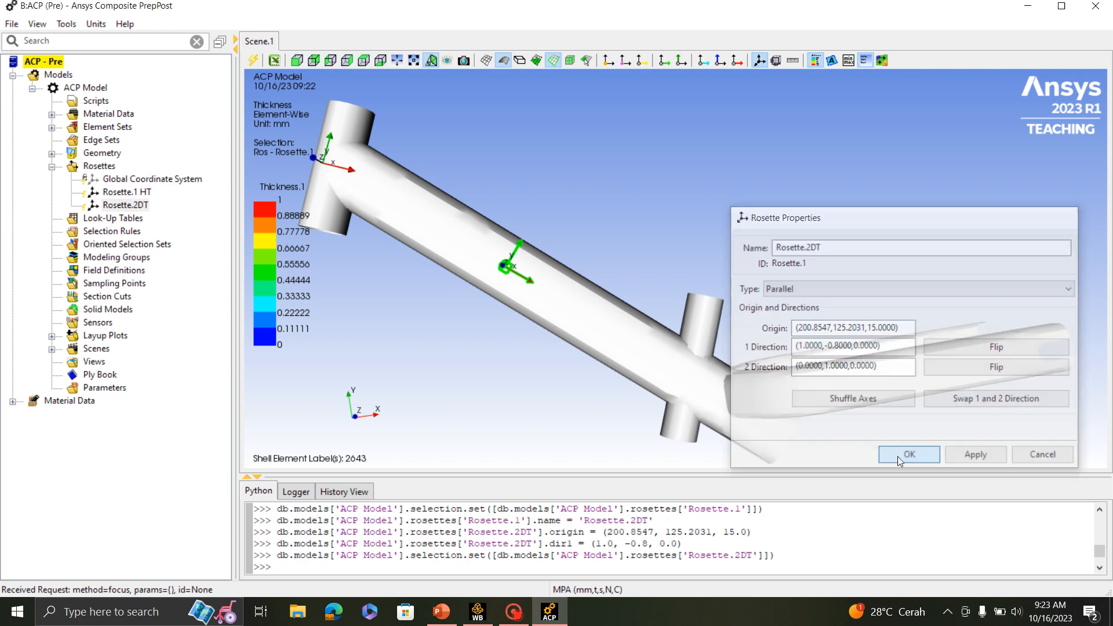
- Create a new rosette for the seat tube and name it Rosette.3 ST
{"action": "scroll", "coordinate": [555, 302], "scroll_direction": "up", "scroll_amount": 1}
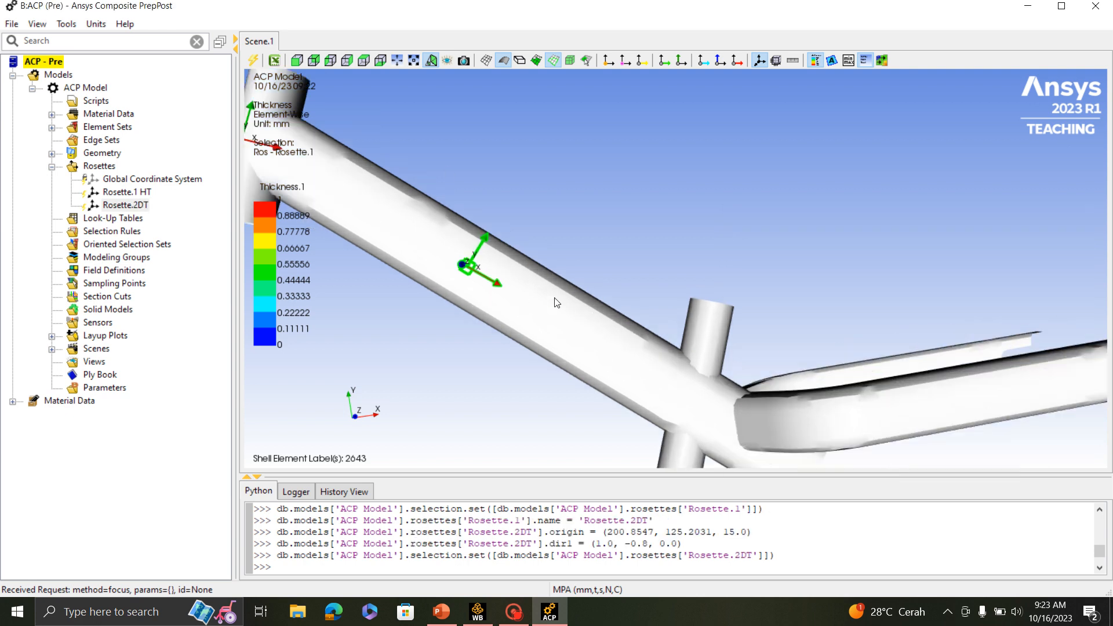
{"action": "scroll", "coordinate": [555, 302], "scroll_direction": "down", "scroll_amount": 1}
{"action": "left_click", "coordinate": [100, 166]}
{"action": "right_click", "coordinate": [100, 167]}
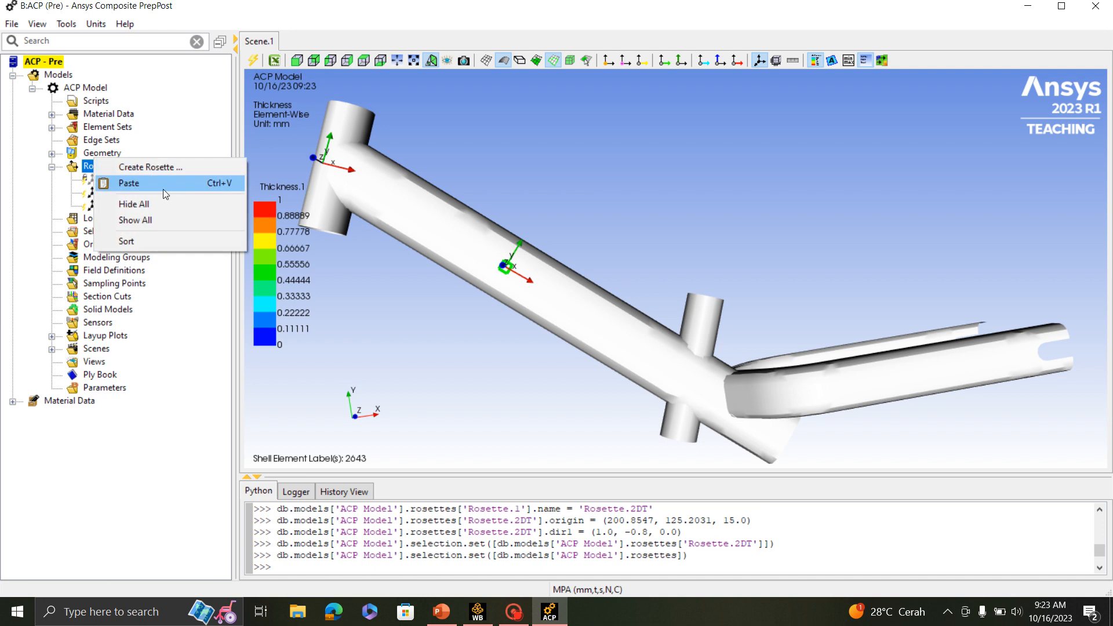
{"action": "left_click", "coordinate": [169, 168]}
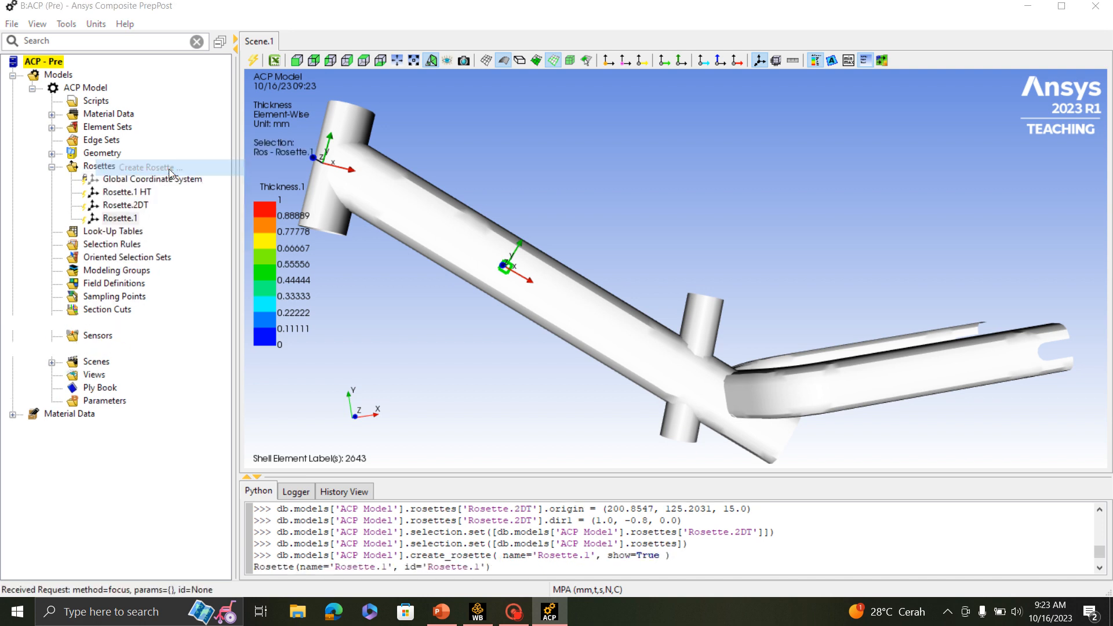
{"action": "left_click", "coordinate": [464, 206]}
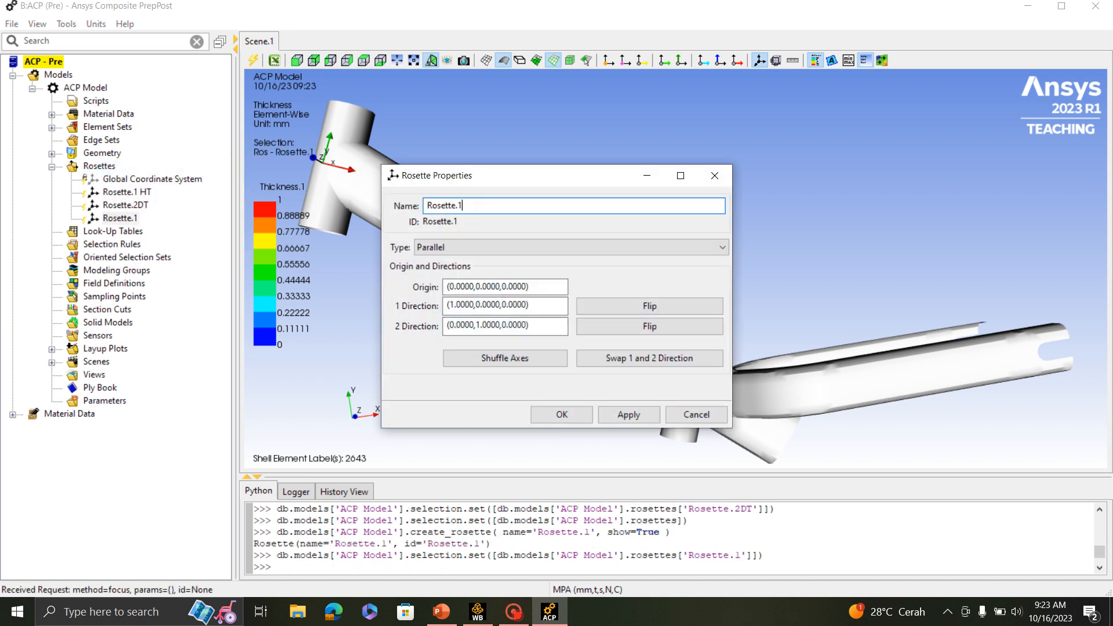
{"action": "type", "text": "ST"}
- Place the origin of the seat tube rosette on the upper seat tube surface at (325.0261,58.6608,12.5159)
{"action": "left_click", "coordinate": [530, 287]}
{"action": "left_click_drag", "start_coordinate": [557, 186], "coordinate": [916, 314]}
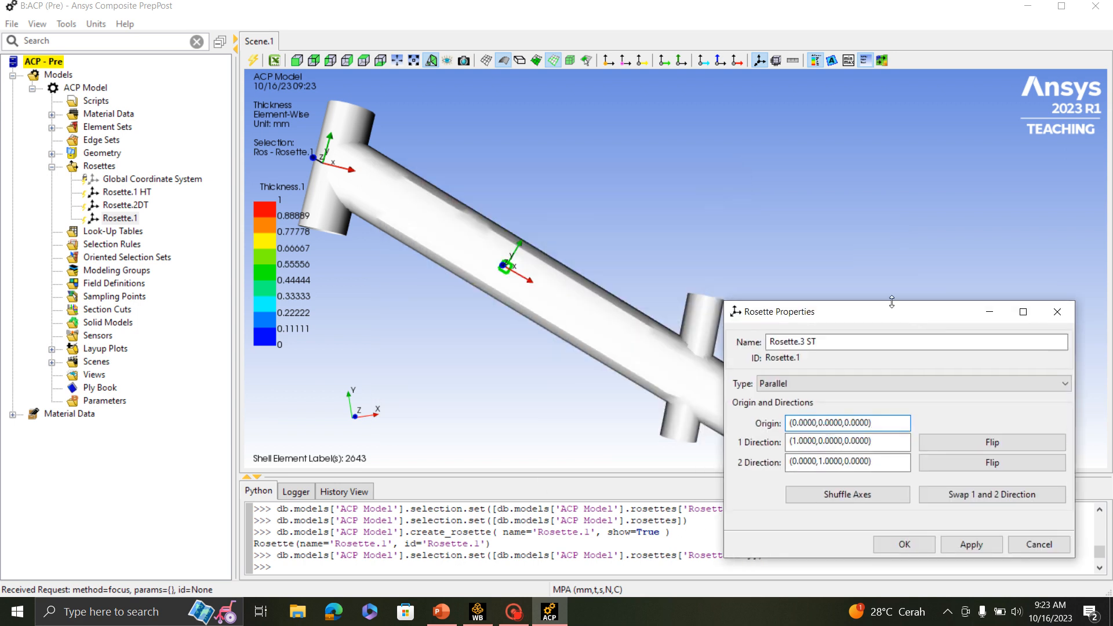
{"action": "left_click", "coordinate": [701, 335]}
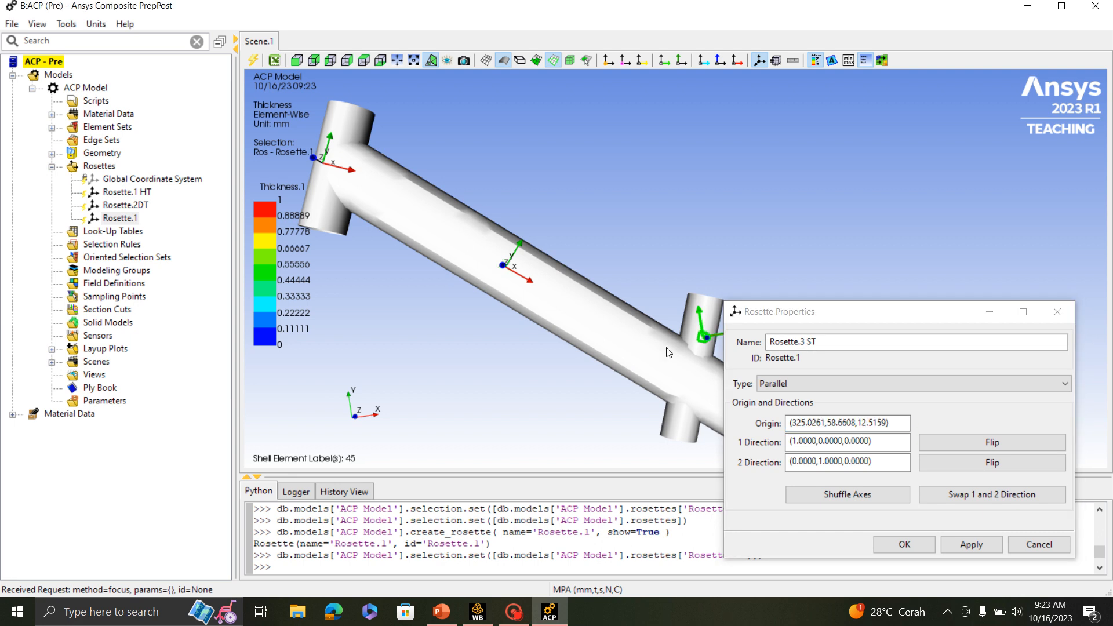
{"action": "scroll", "coordinate": [678, 307], "scroll_direction": "down", "scroll_amount": 4}
{"action": "scroll", "coordinate": [705, 311], "scroll_direction": "up", "scroll_amount": 5}
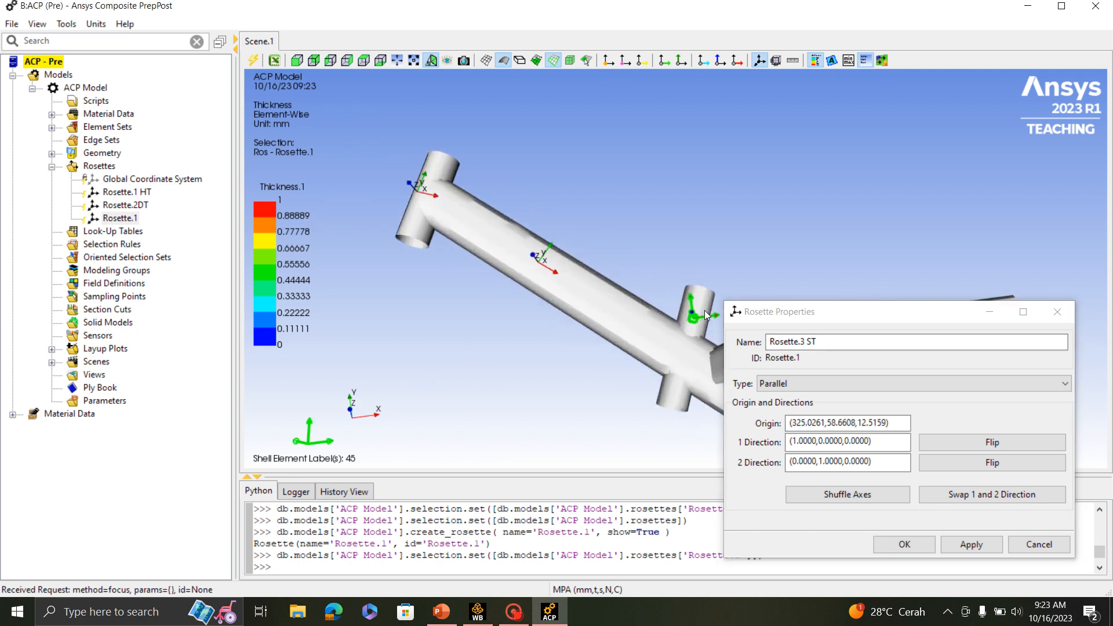
- Look up the ST direction in the PowerPoint slide, set the seat tube rosette's direction 1 to (1.0000,-0.3800,0.0000) in Ansys Composite PrepPost, and accept it
{"action": "left_click", "coordinate": [446, 616]}
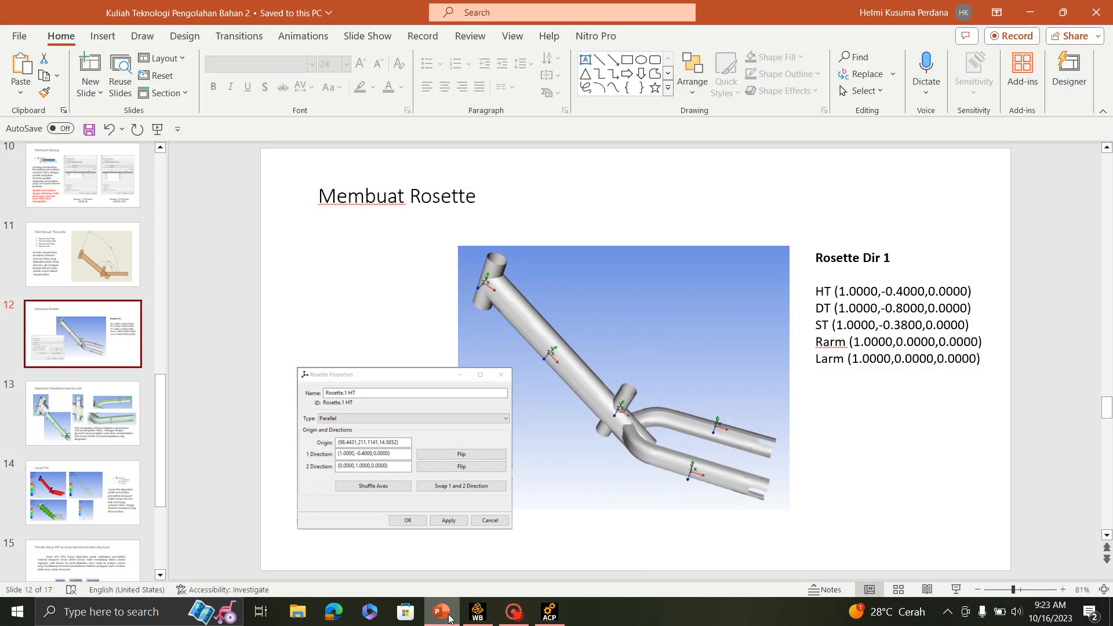
{"action": "left_click", "coordinate": [450, 618]}
{"action": "left_click", "coordinate": [823, 442]}
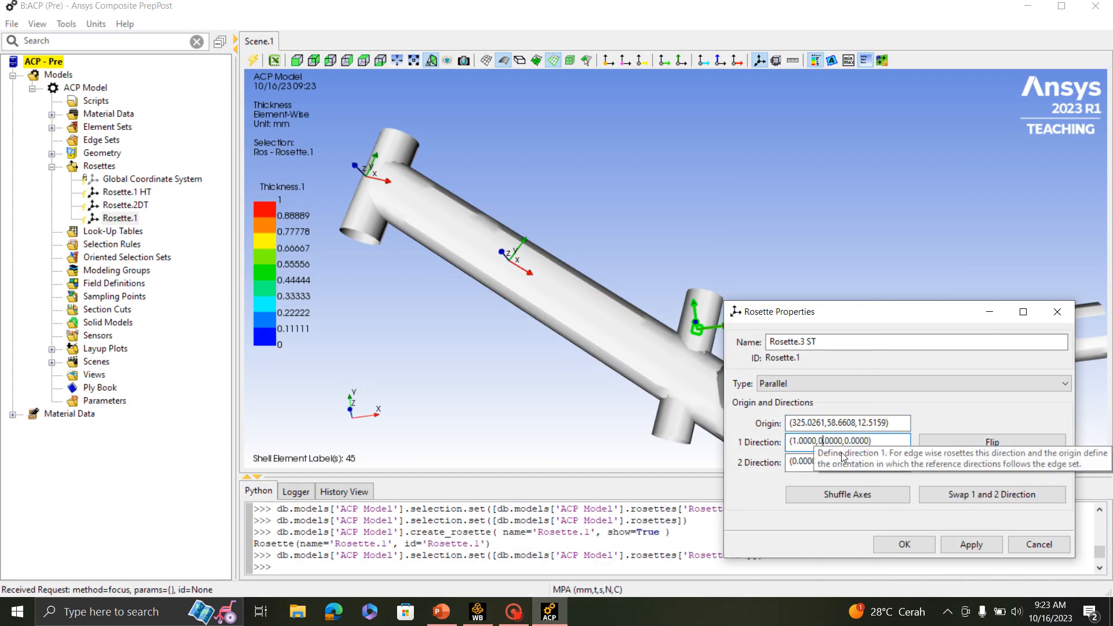
{"action": "key", "text": "BackSpace"}
{"action": "key", "text": "BackSpace"}
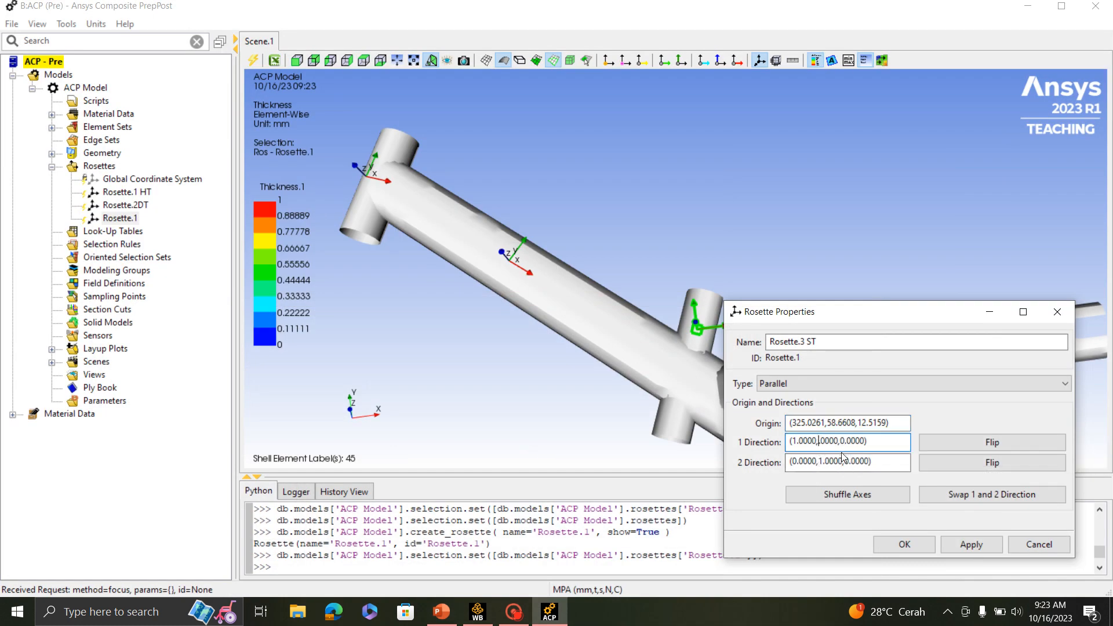
{"action": "type", "text": "-0"}
{"action": "key", "text": "Delete"}
{"action": "key", "text": "Delete"}
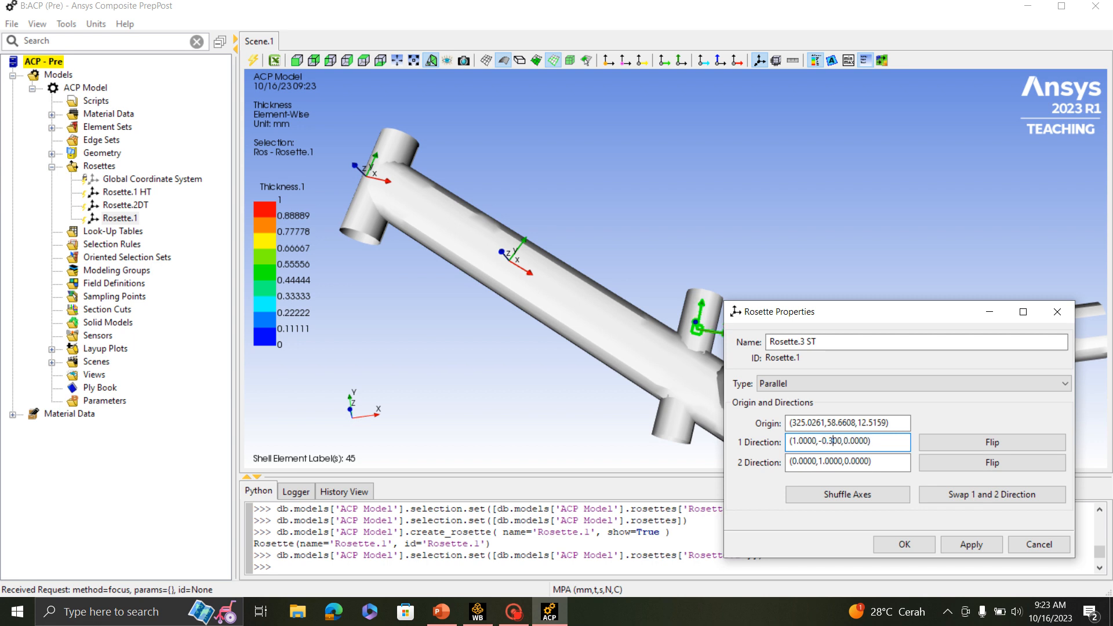
{"action": "type", "text": "38"}
{"action": "scroll", "coordinate": [684, 354], "scroll_direction": "up", "scroll_amount": 3}
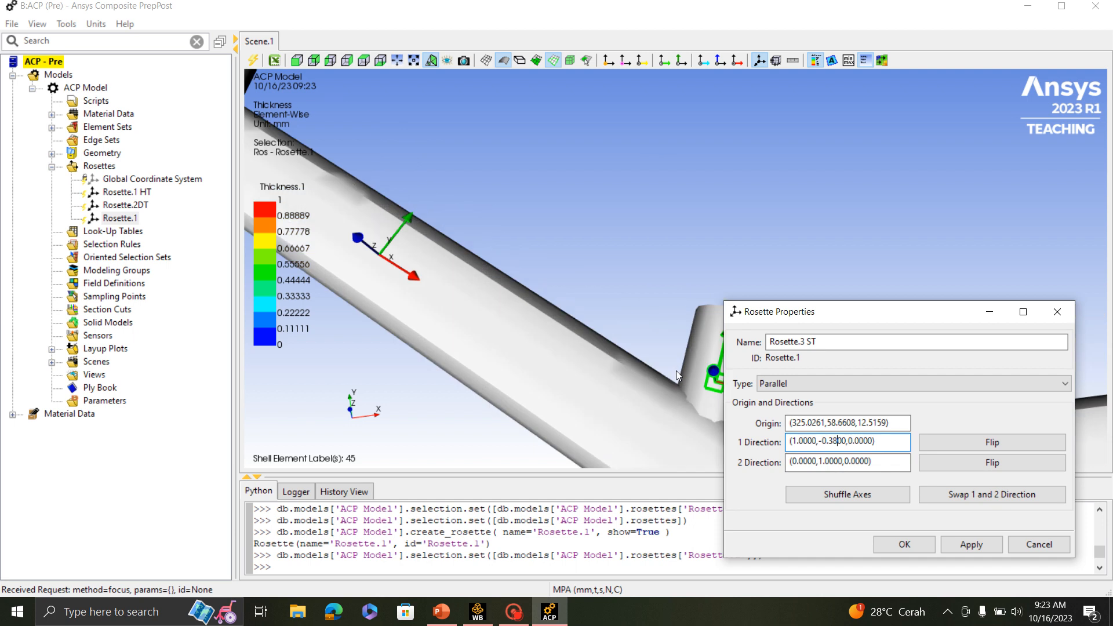
{"action": "scroll", "coordinate": [667, 342], "scroll_direction": "down", "scroll_amount": 3}
{"action": "middle_click_drag", "start_coordinate": [653, 308], "coordinate": [647, 347]}
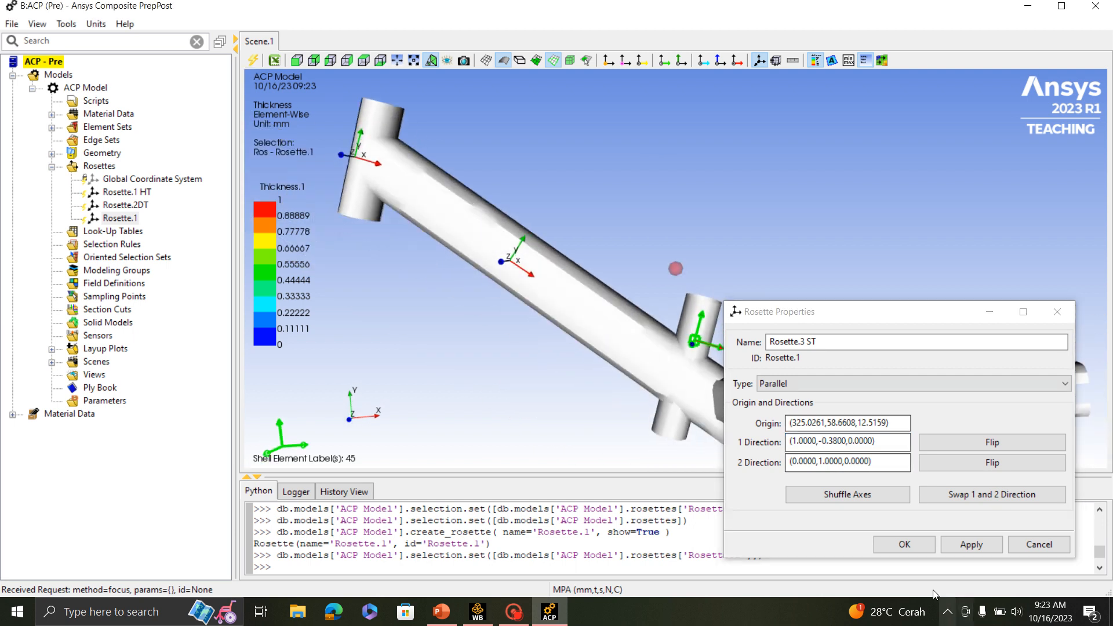
{"action": "left_click", "coordinate": [905, 544]}
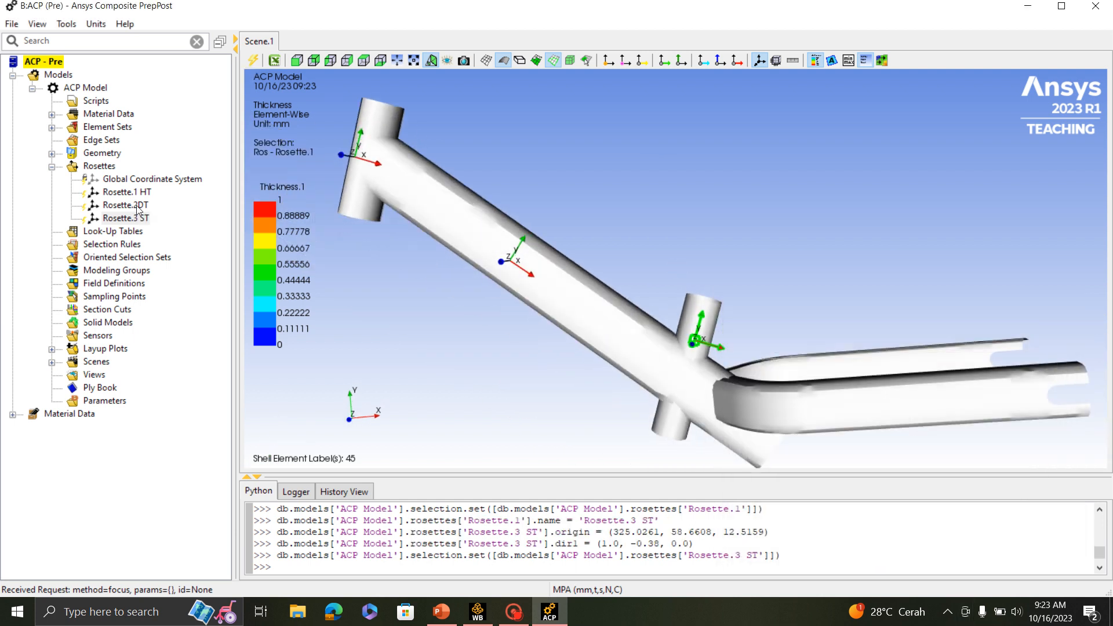
- Create a new parallel rosette for the left arm and name it Rosette.4 Larm
{"action": "right_click", "coordinate": [107, 166]}
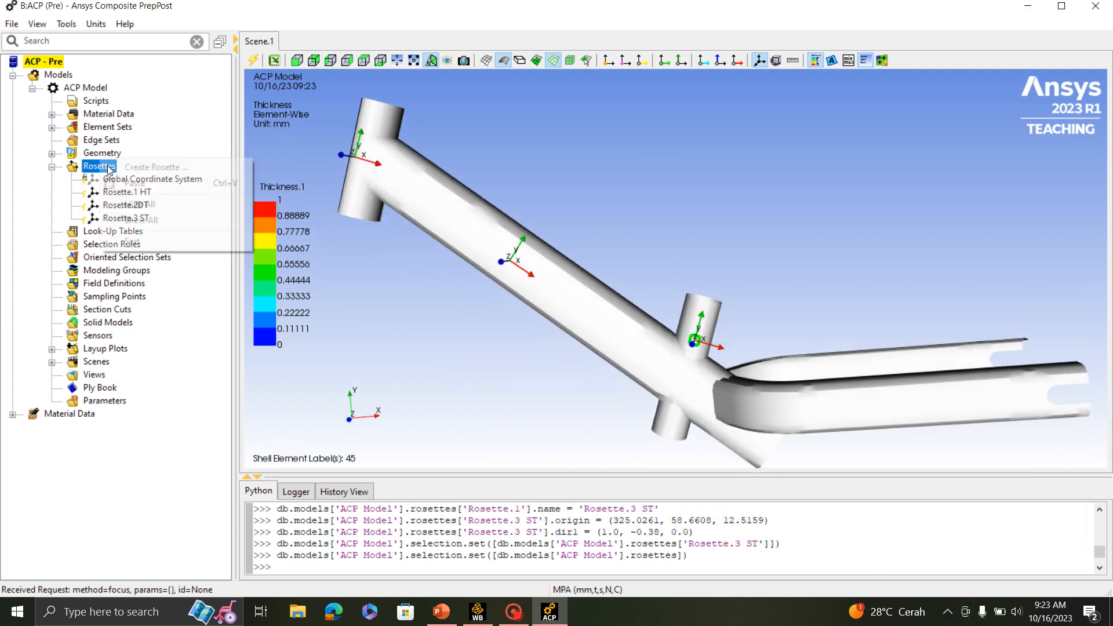
{"action": "left_click", "coordinate": [165, 168]}
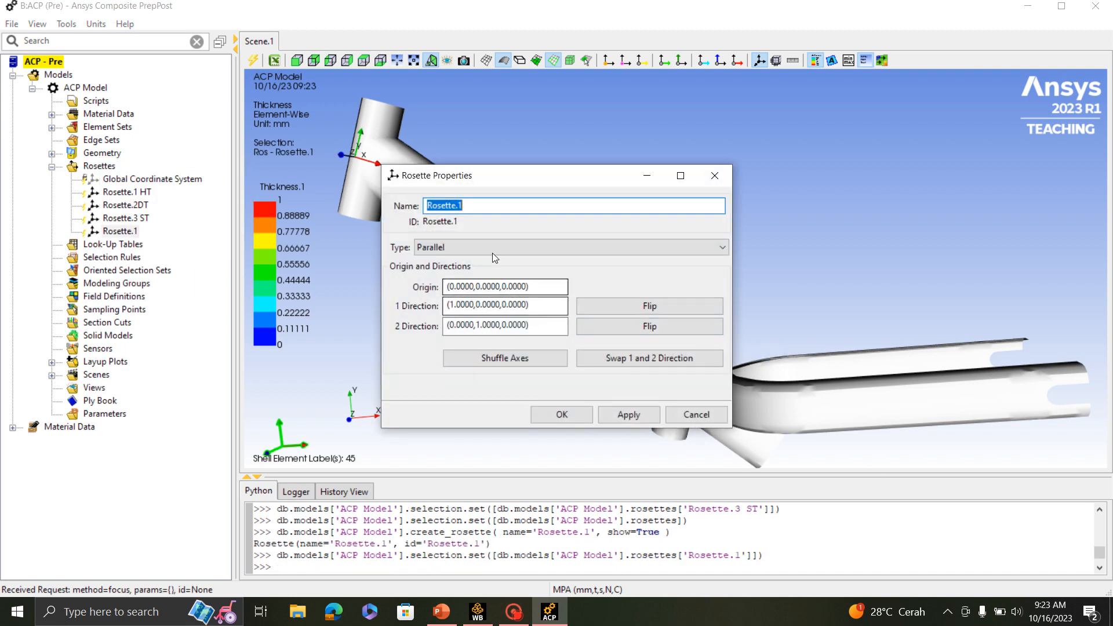
{"action": "left_click", "coordinate": [477, 205]}
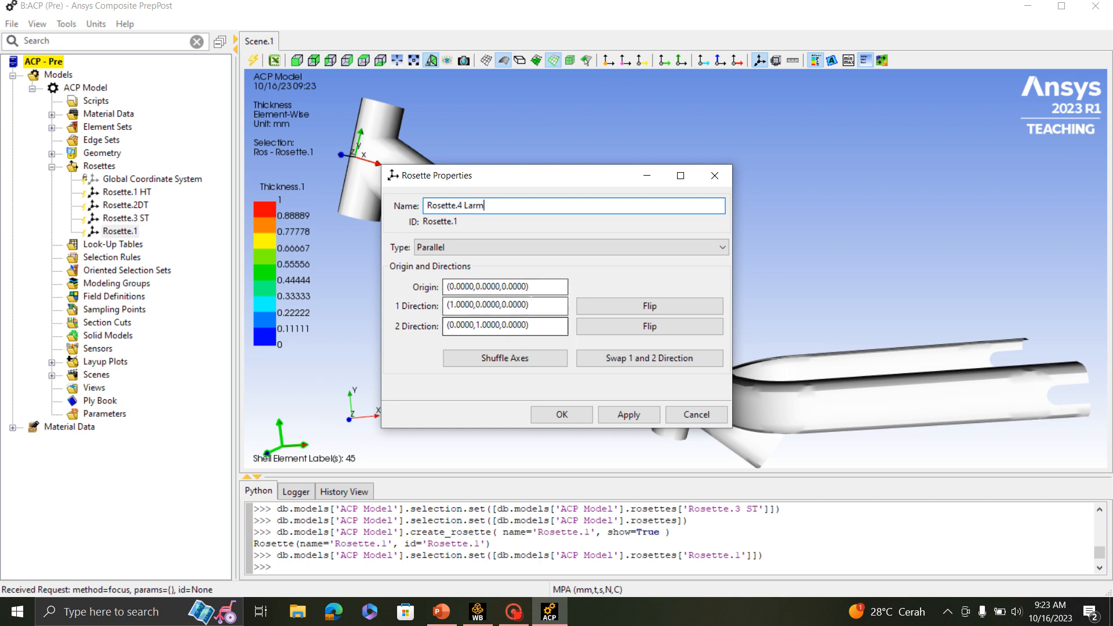
- Place the left arm rosette's origin on the left arm surface at (444.1247,16.0056,58.0000) and accept the rosette
{"action": "left_click", "coordinate": [503, 287]}
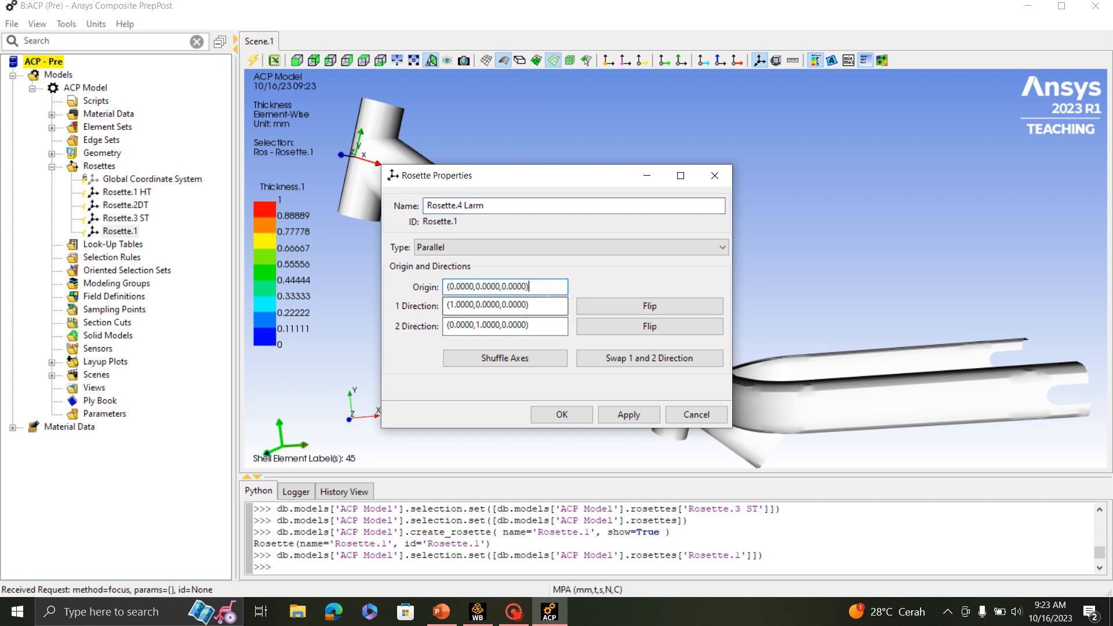
{"action": "left_click", "coordinate": [891, 408]}
{"action": "scroll", "coordinate": [907, 424], "scroll_direction": "down", "scroll_amount": 1}
{"action": "middle_click_drag", "start_coordinate": [908, 423], "coordinate": [866, 401]}
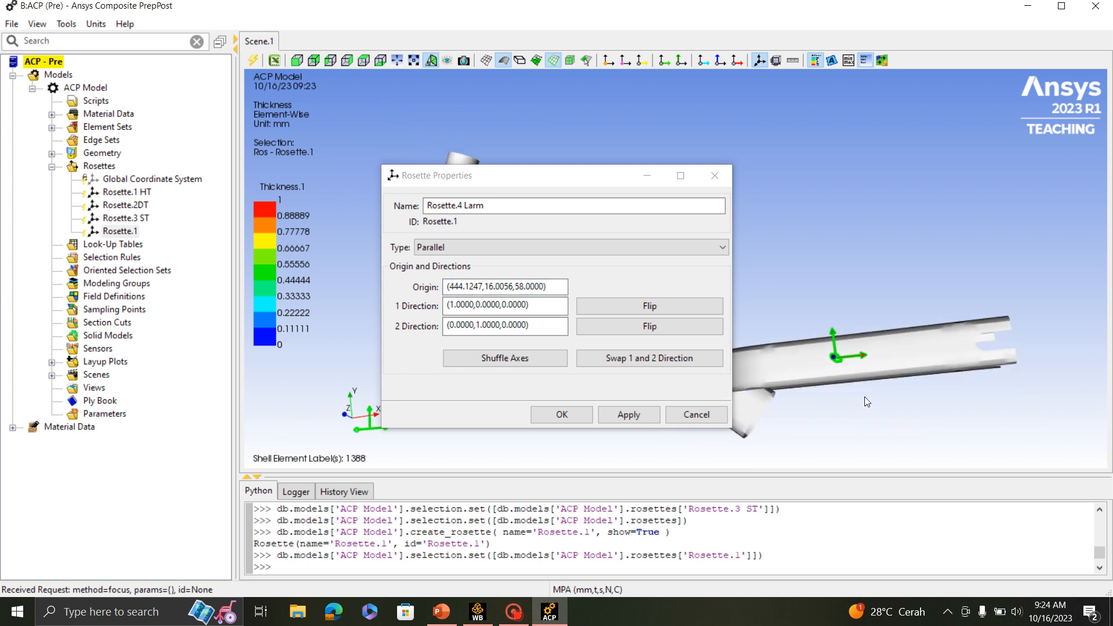
{"action": "left_click", "coordinate": [562, 415]}
- Create a new parallel rosette for the right arm and name it Rosette.5 Rarm
{"action": "middle_click_drag", "start_coordinate": [881, 322], "coordinate": [508, 369]}
{"action": "scroll", "coordinate": [508, 368], "scroll_direction": "up", "scroll_amount": 1}
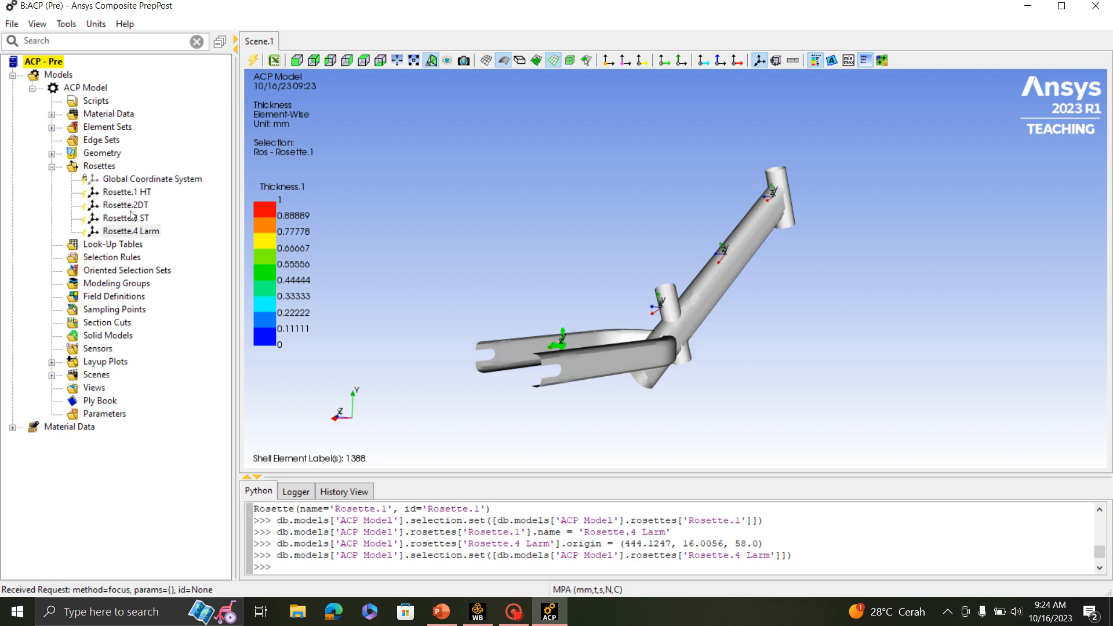
{"action": "right_click", "coordinate": [106, 171]}
{"action": "left_click", "coordinate": [191, 168]}
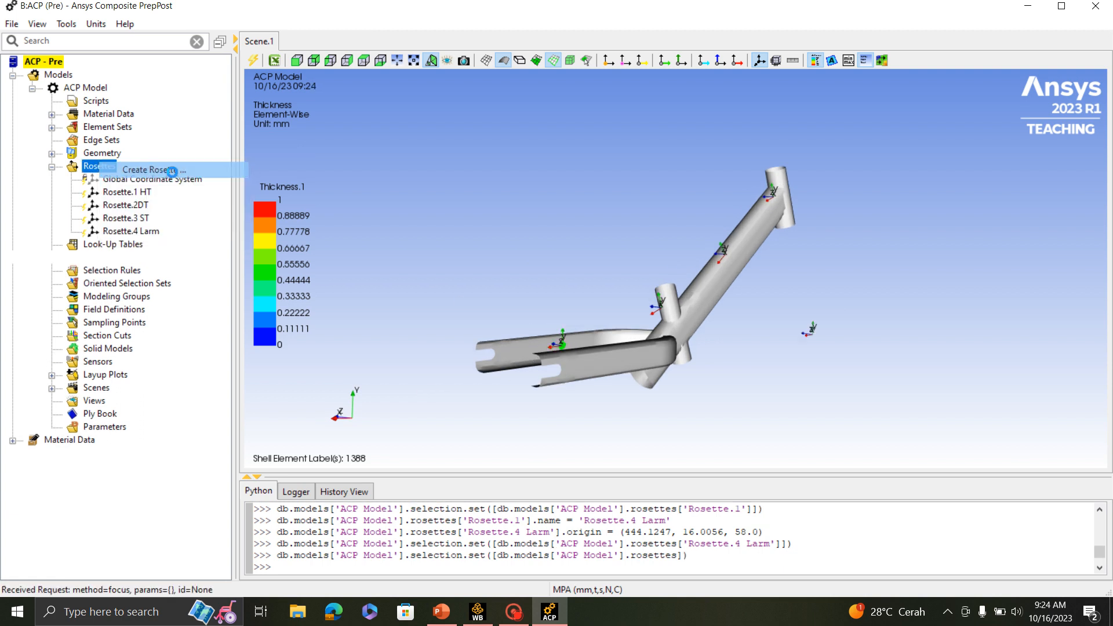
{"action": "left_click", "coordinate": [464, 205]}
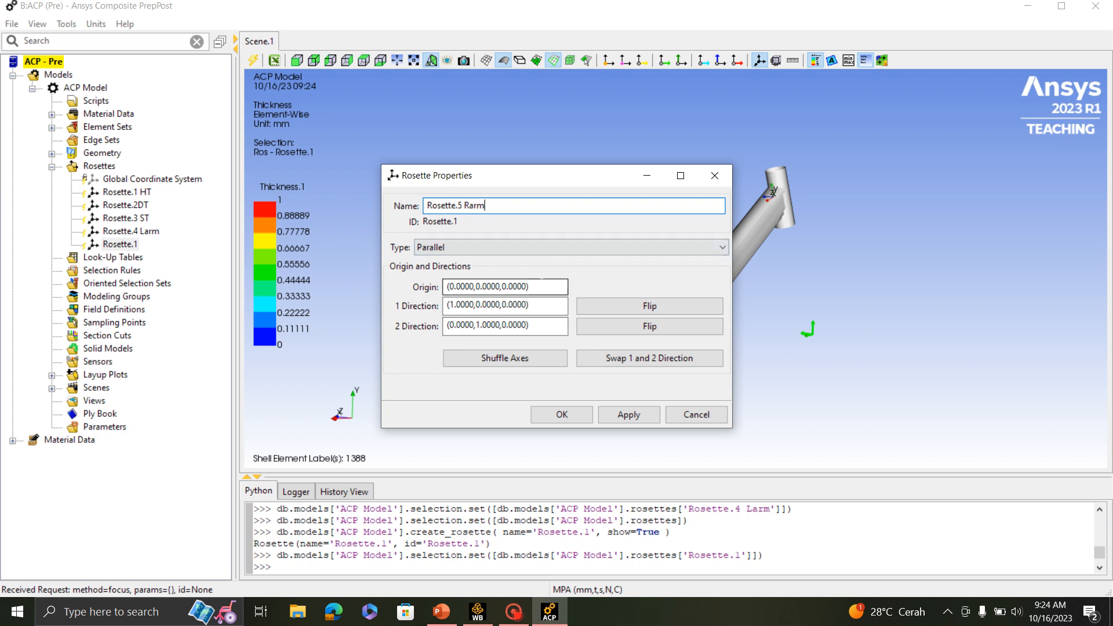
- Place the right arm rosette's origin on the right arm surface at (477.6118,15.9483,-58.0000) and accept the rosette
{"action": "left_click", "coordinate": [504, 286]}
{"action": "left_click_drag", "start_coordinate": [542, 175], "coordinate": [880, 236]}
{"action": "scroll", "coordinate": [605, 373], "scroll_direction": "up", "scroll_amount": 4}
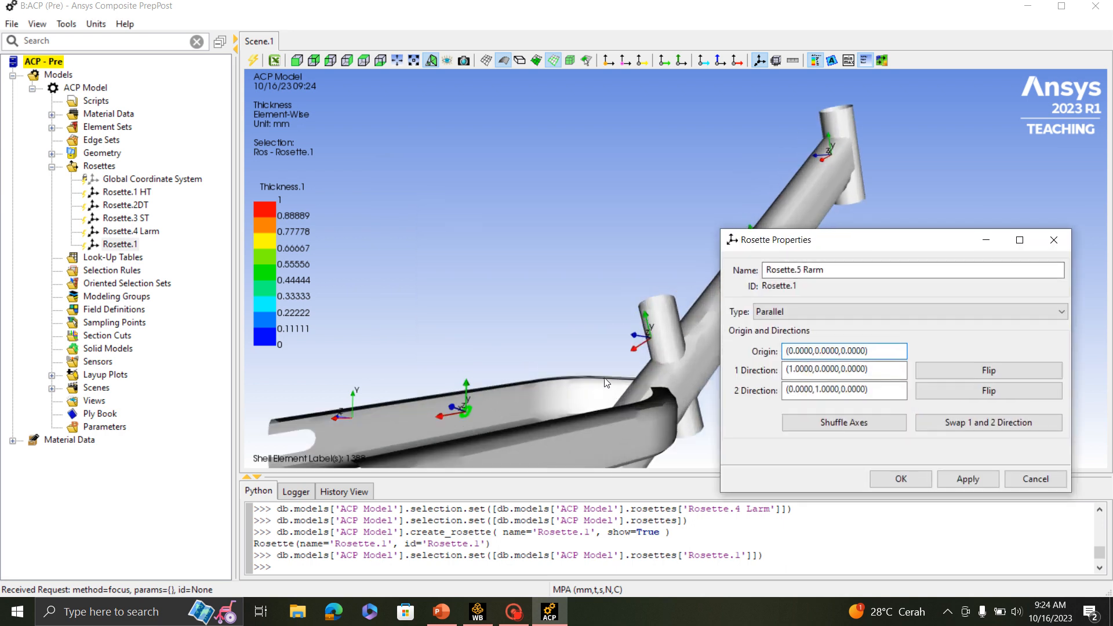
{"action": "middle_click_drag", "start_coordinate": [605, 373], "coordinate": [563, 349]}
{"action": "left_click", "coordinate": [478, 381]}
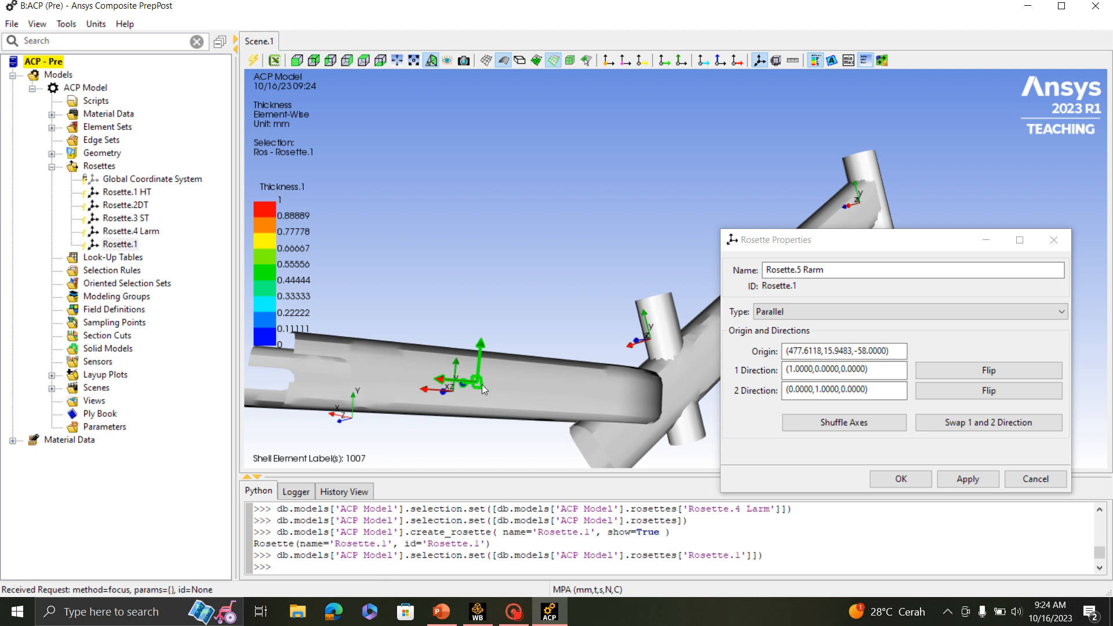
{"action": "scroll", "coordinate": [551, 365], "scroll_direction": "down", "scroll_amount": 2}
{"action": "left_click", "coordinate": [901, 479]}
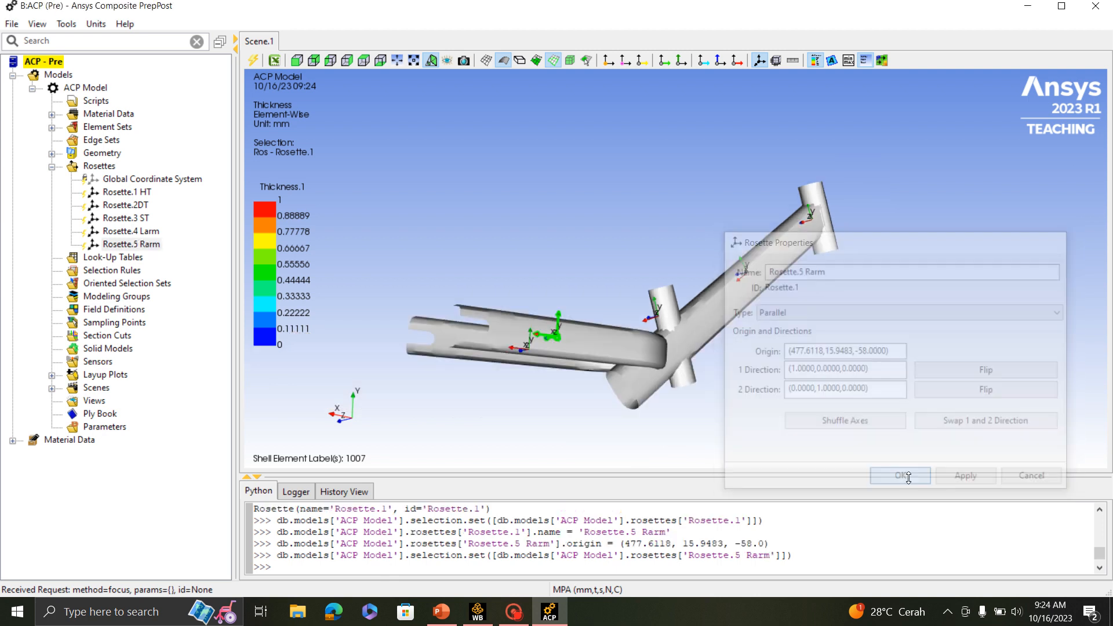
- Update the Global Coordinate System and all five frame rosettes together
{"action": "middle_click_drag", "start_coordinate": [753, 348], "coordinate": [896, 262]}
{"action": "scroll", "coordinate": [537, 207], "scroll_direction": "up", "scroll_amount": 2}
{"action": "scroll", "coordinate": [538, 207], "scroll_direction": "up", "scroll_amount": 1}
{"action": "scroll", "coordinate": [611, 303], "scroll_direction": "down", "scroll_amount": 2}
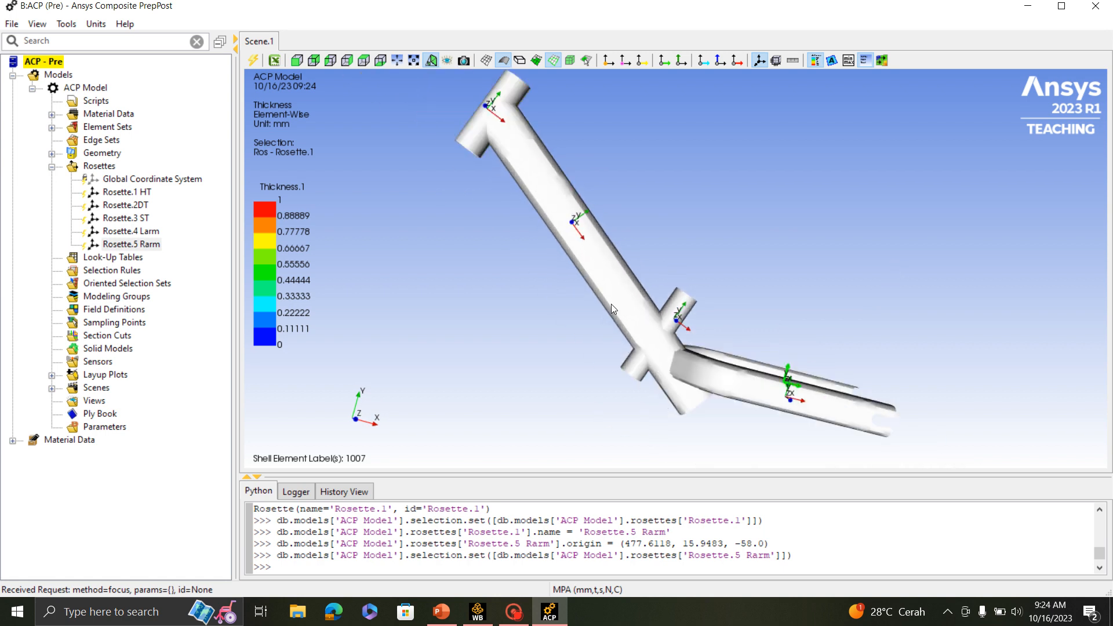
{"action": "middle_click_drag", "start_coordinate": [611, 304], "coordinate": [724, 322]}
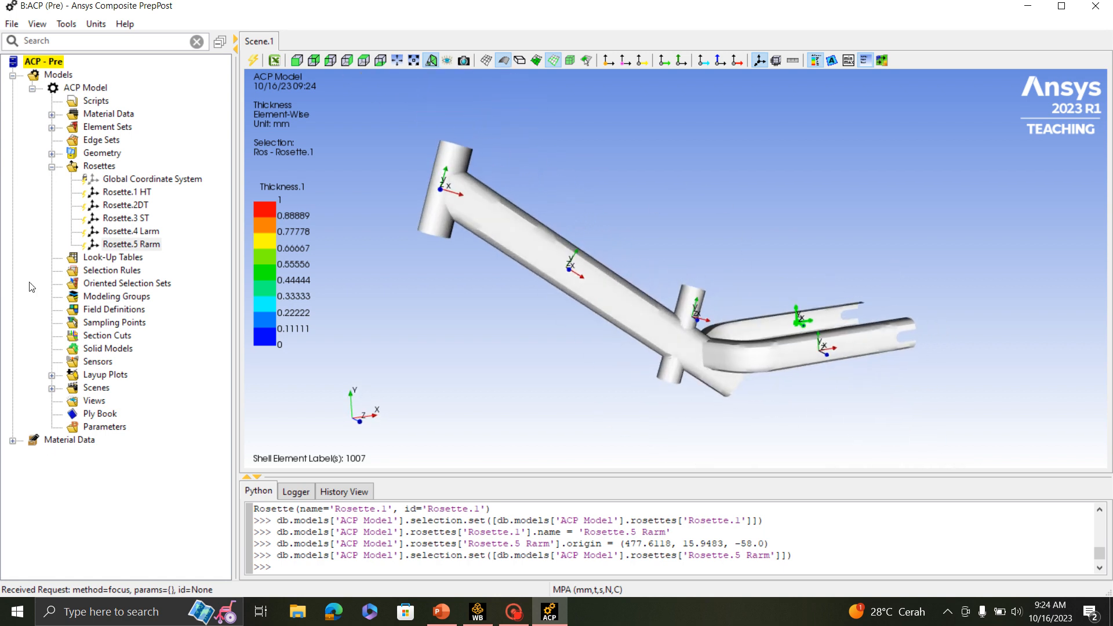
{"action": "left_click", "coordinate": [126, 180]}
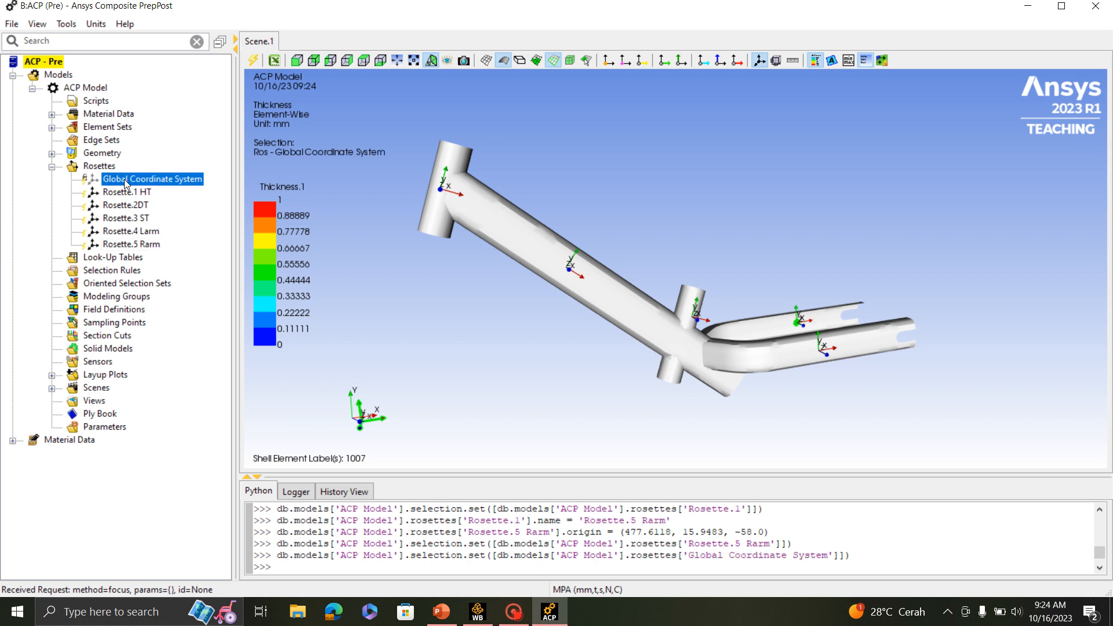
{"action": "left_click", "coordinate": [129, 244], "text": "shift"}
{"action": "right_click", "coordinate": [122, 240]}
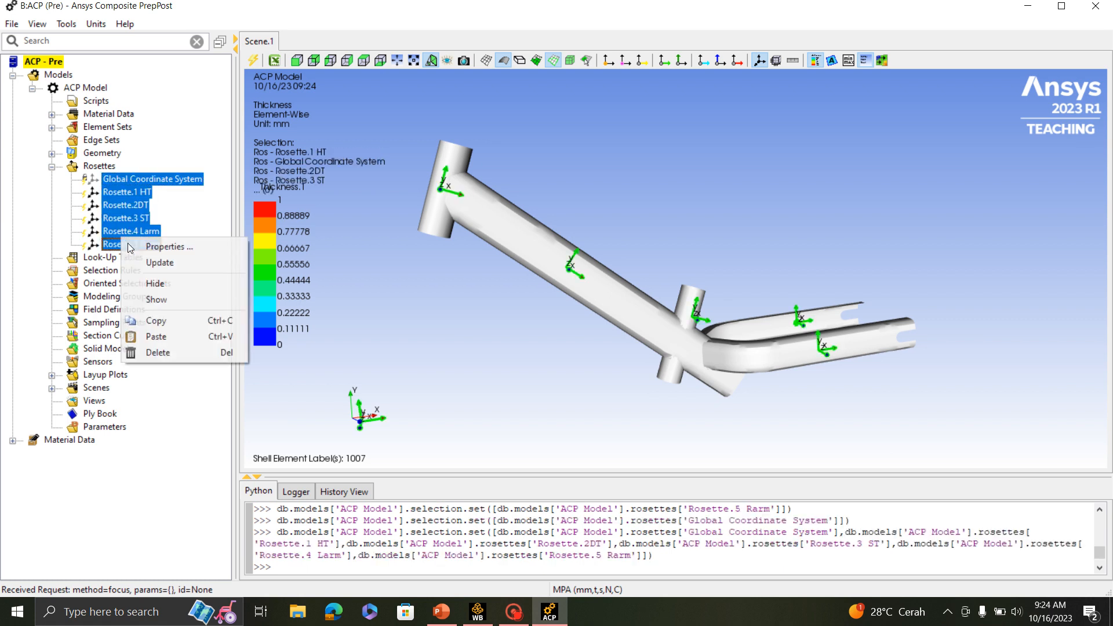
{"action": "left_click", "coordinate": [167, 266]}
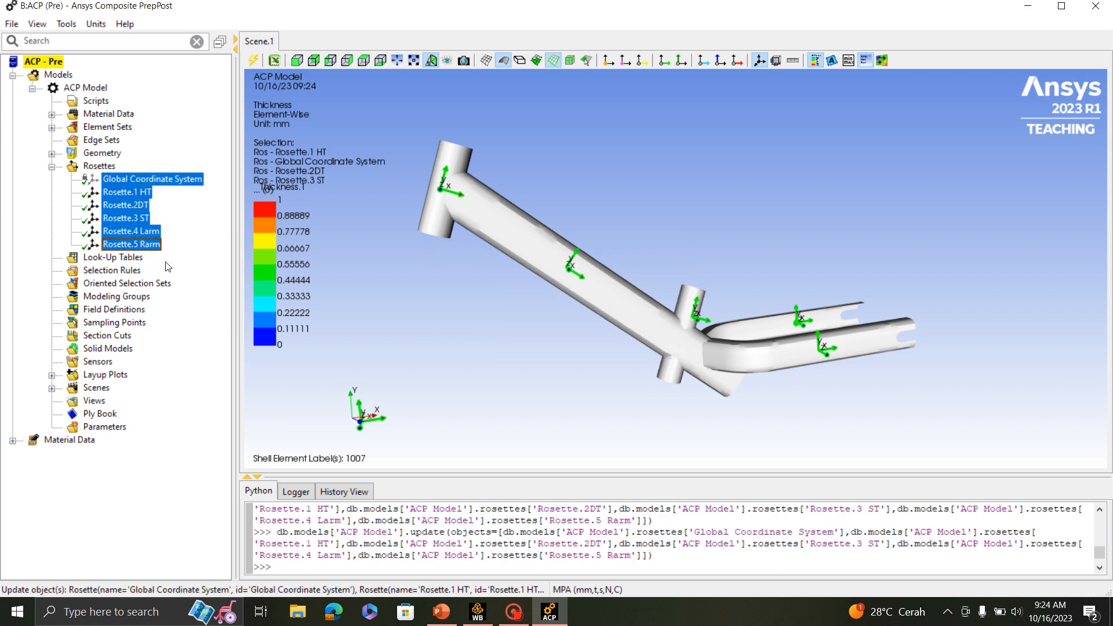
- Create a new oriented selection set in the ACP model
{"action": "left_click", "coordinate": [51, 168]}
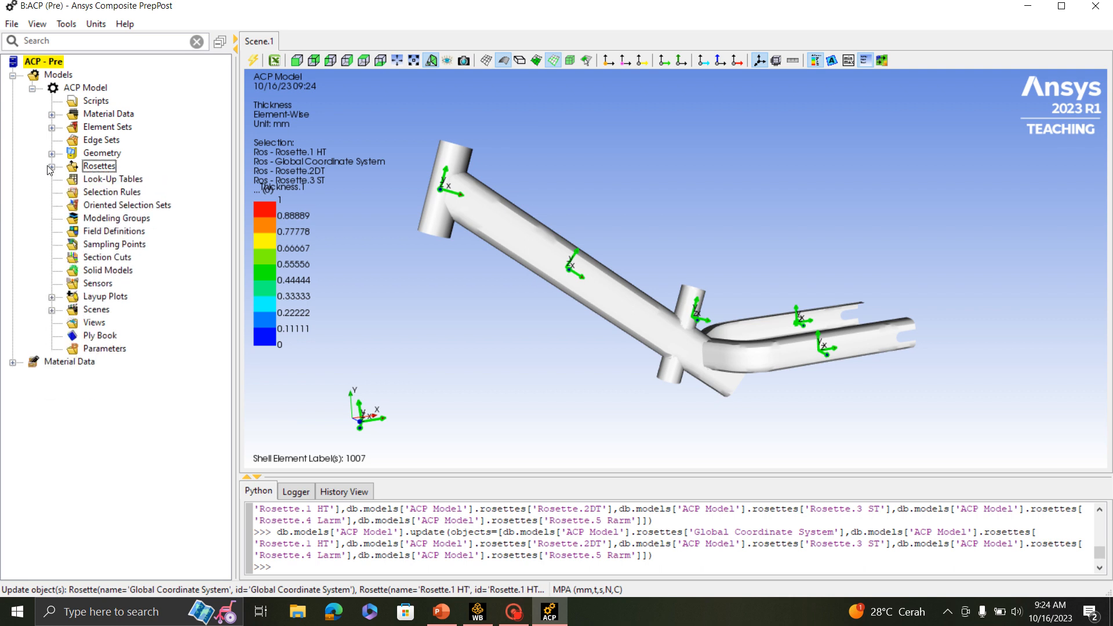
{"action": "left_click", "coordinate": [97, 206]}
{"action": "right_click", "coordinate": [97, 207]}
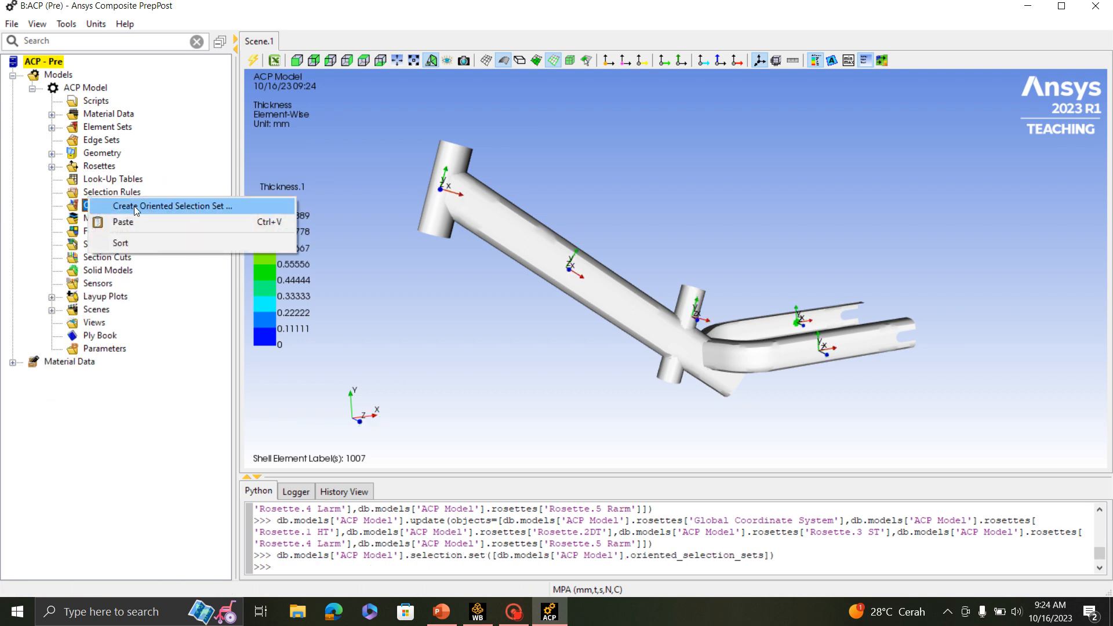
{"action": "left_click", "coordinate": [193, 210]}
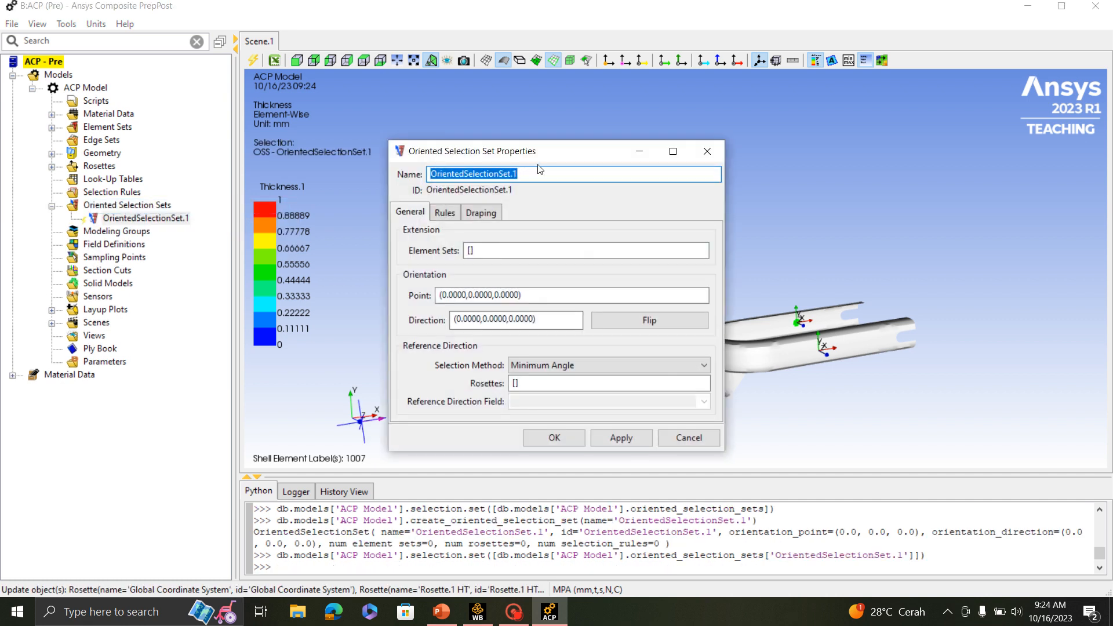
{"action": "left_click_drag", "start_coordinate": [529, 151], "coordinate": [918, 162]}
{"action": "left_click", "coordinate": [927, 181]}
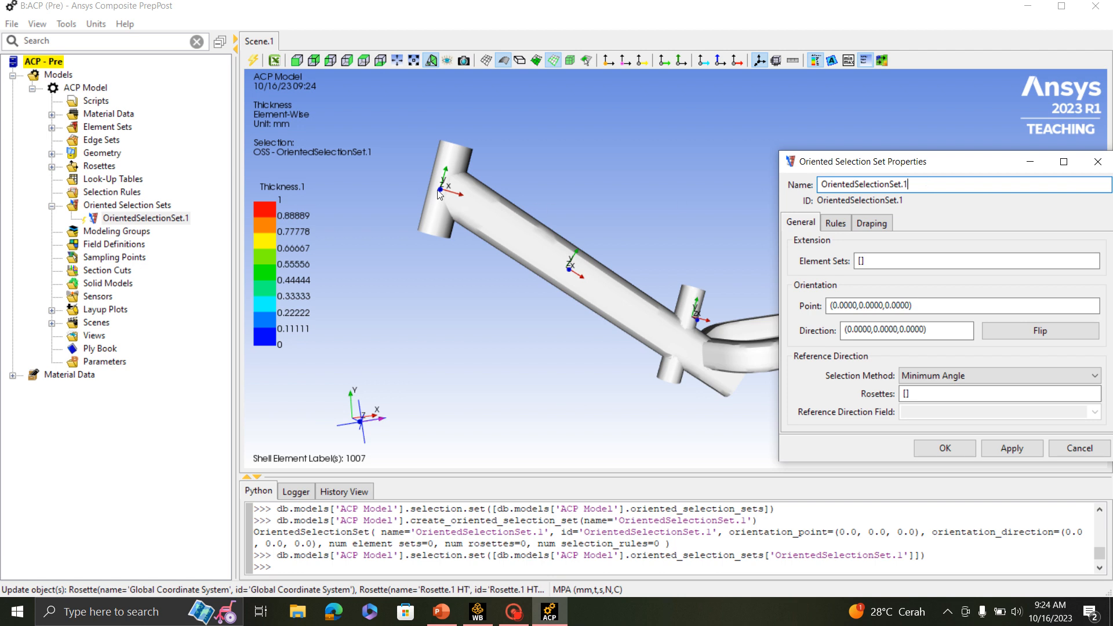
{"action": "scroll", "coordinate": [437, 191], "scroll_direction": "up", "scroll_amount": 2}
{"action": "middle_click_drag", "start_coordinate": [437, 191], "coordinate": [688, 225]}
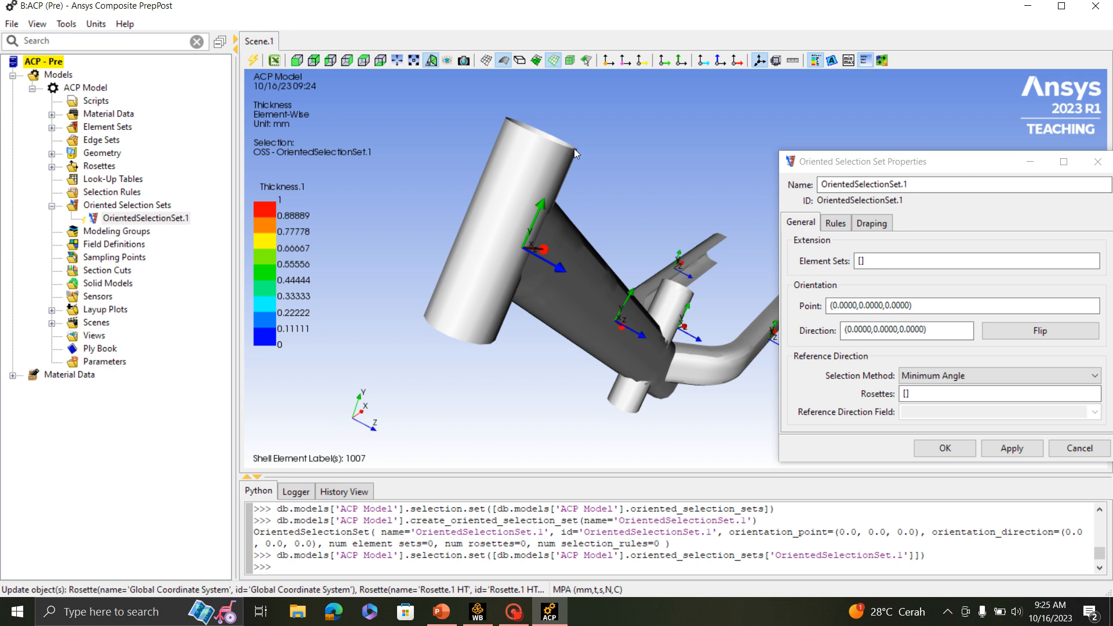
- Assign the Ht element set to the first oriented selection set as the area for its plies
{"action": "middle_click_drag", "start_coordinate": [574, 149], "coordinate": [461, 301]}
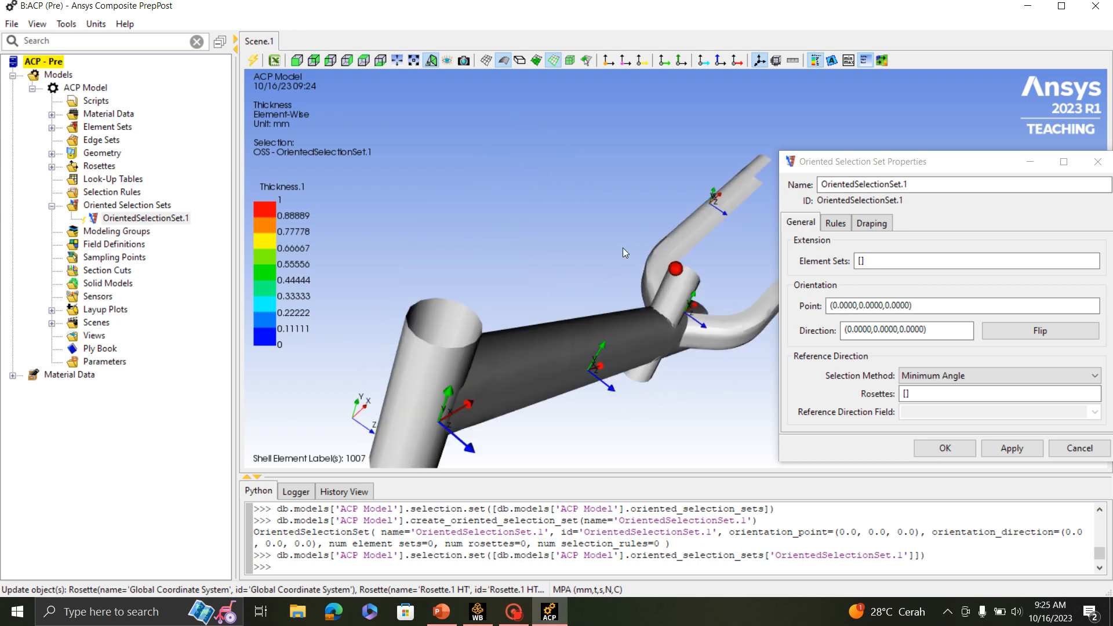
{"action": "middle_click_drag", "start_coordinate": [623, 248], "coordinate": [624, 227]}
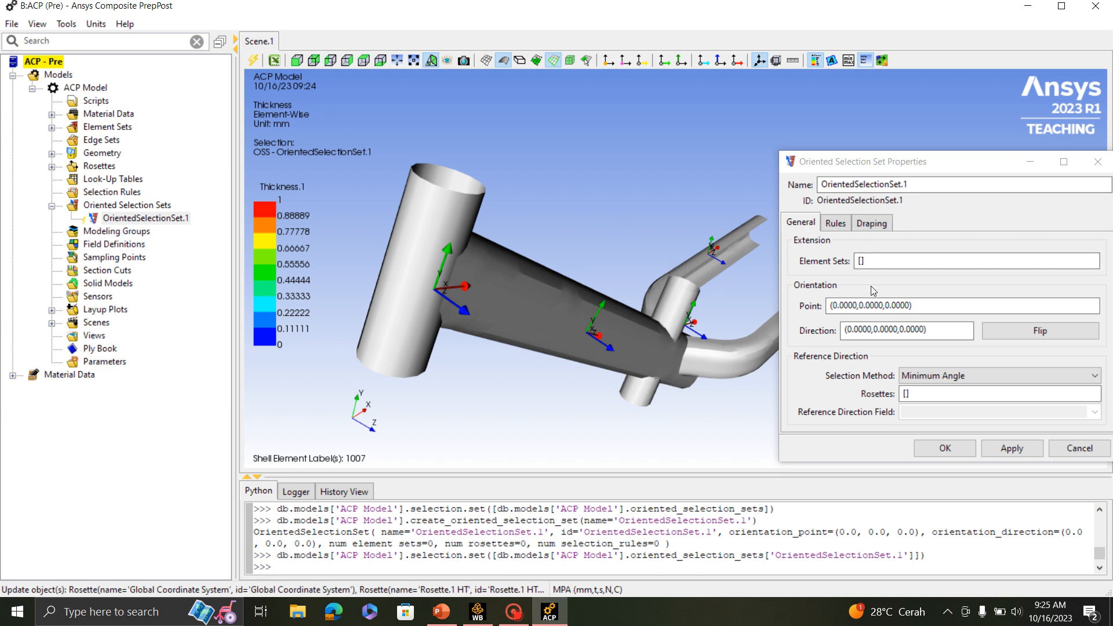
{"action": "left_click", "coordinate": [878, 261]}
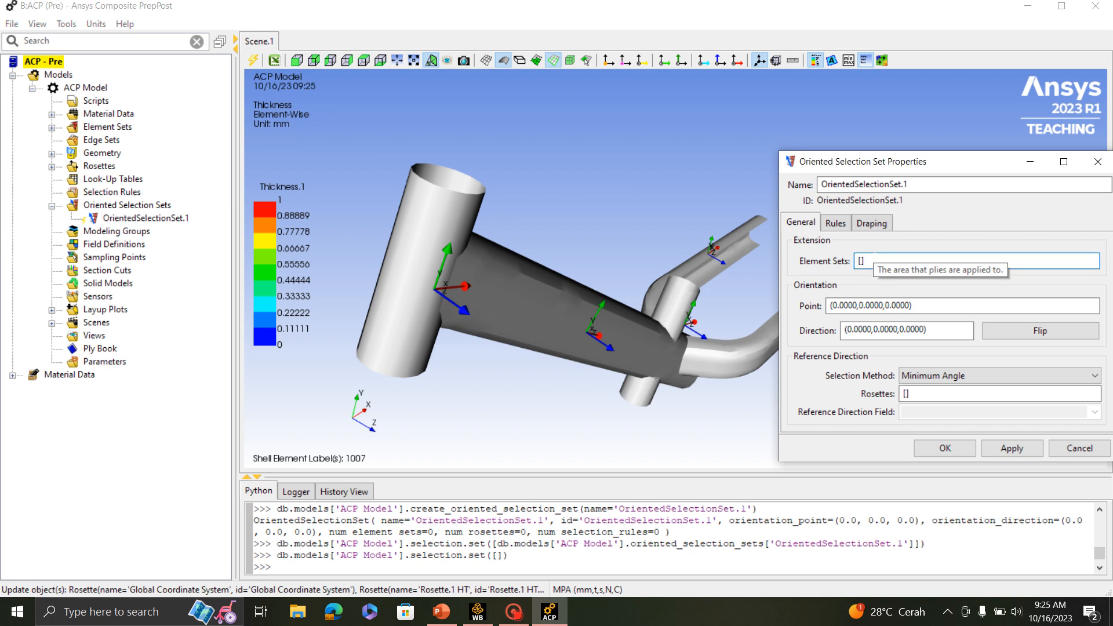
{"action": "left_click", "coordinate": [51, 128]}
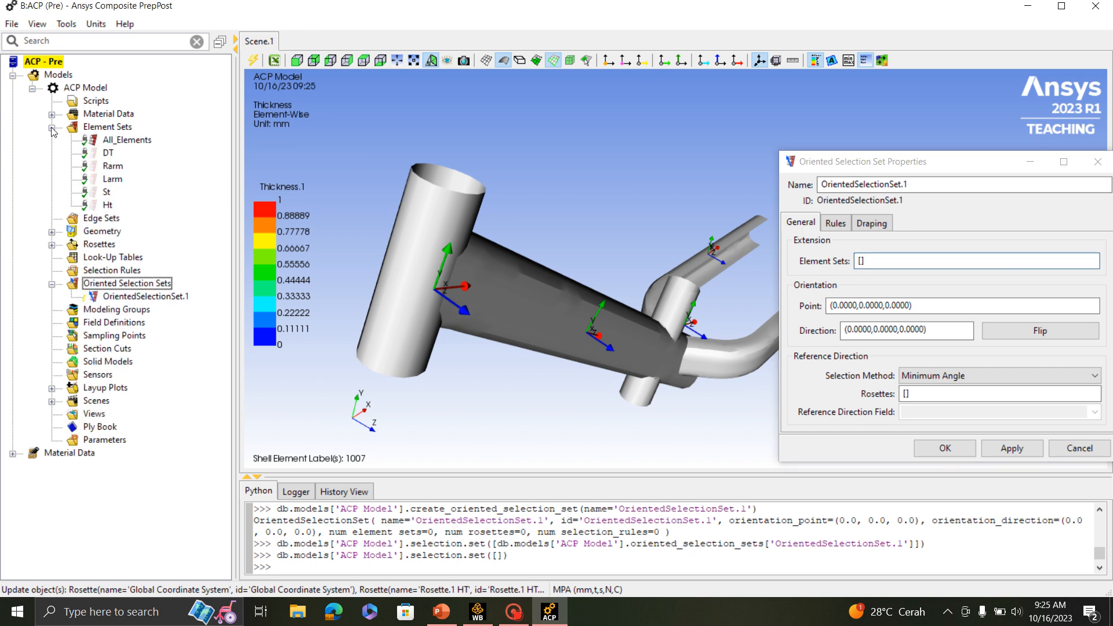
{"action": "left_click", "coordinate": [107, 206]}
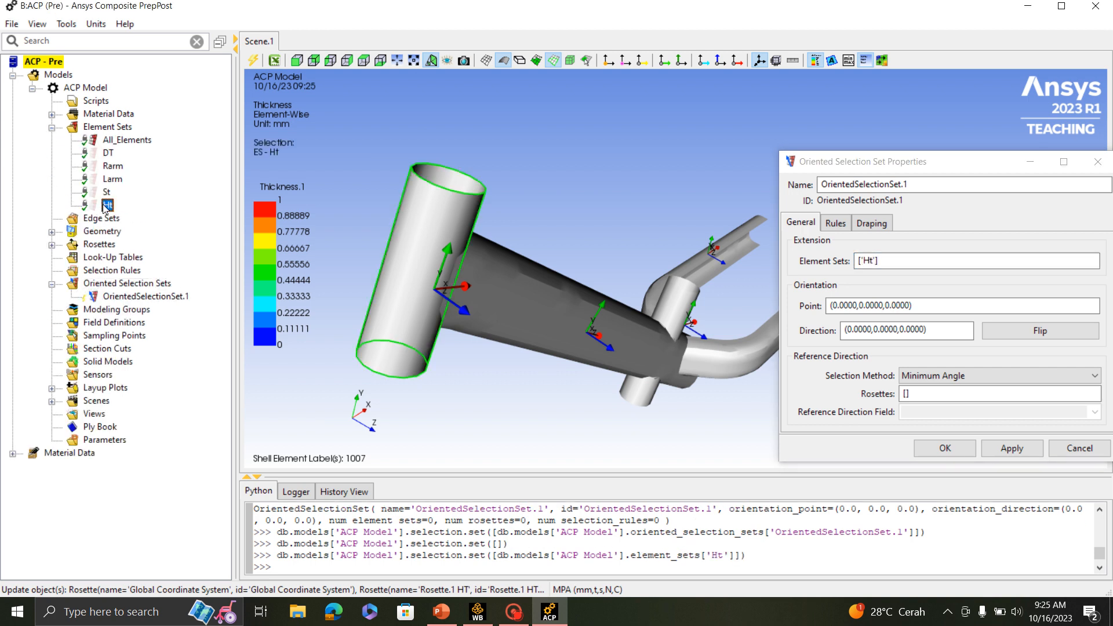
- Pick the set's orientation point on the head tube surface at (88.0841,218.0948,6.0772), with direction (0.9192,-0.3348,-0.2073)
{"action": "left_click", "coordinate": [918, 307]}
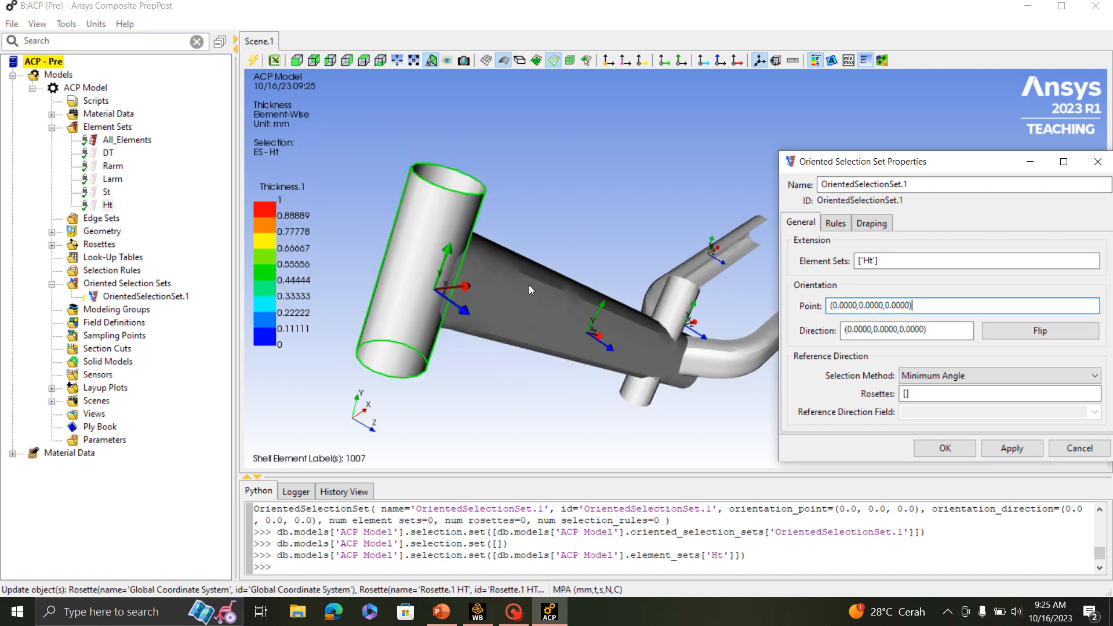
{"action": "left_click_drag", "start_coordinate": [529, 284], "coordinate": [504, 278]}
{"action": "left_click", "coordinate": [516, 265]}
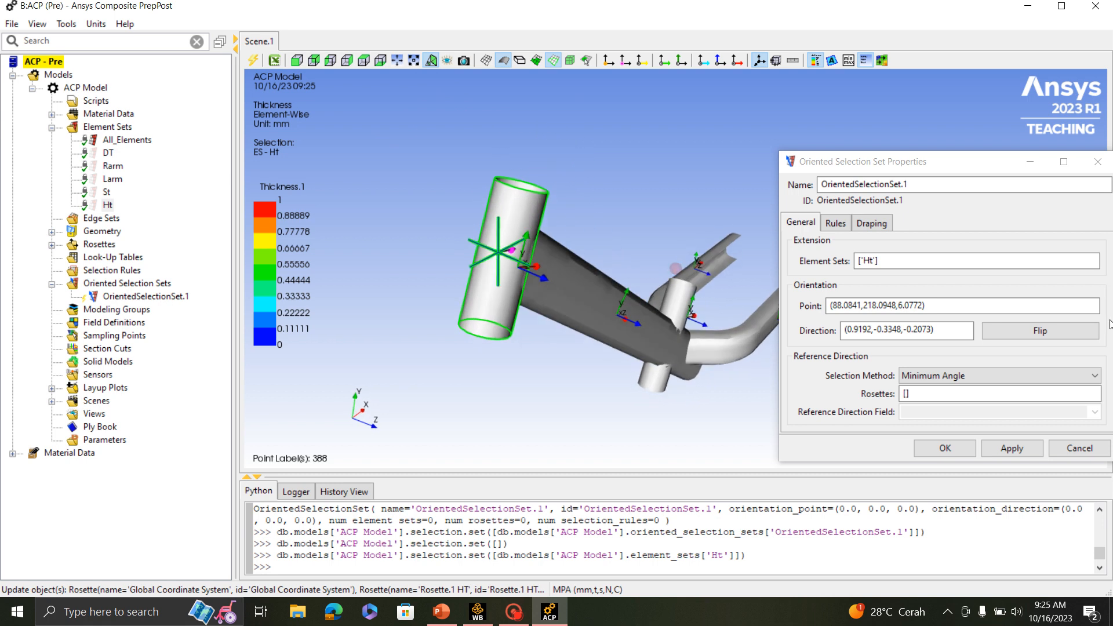
- Try the flipped orientation direction on the head tube set, inspect it and restore the original direction
{"action": "left_click", "coordinate": [1066, 331]}
{"action": "left_click_drag", "start_coordinate": [638, 308], "coordinate": [610, 356]}
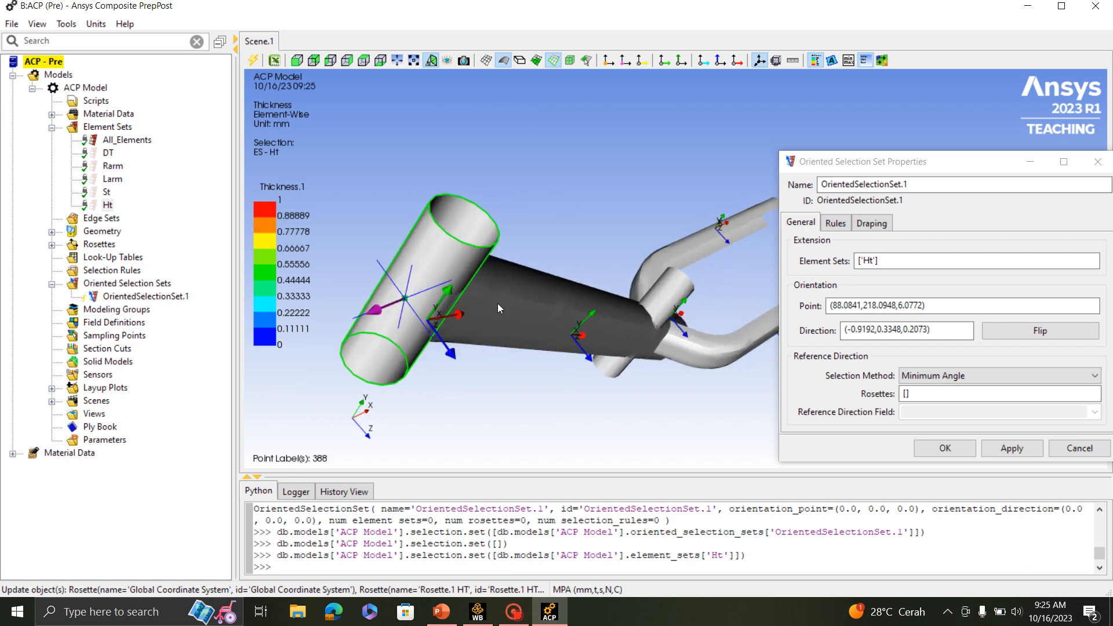
{"action": "scroll", "coordinate": [504, 289], "scroll_direction": "up", "scroll_amount": 2}
{"action": "left_click", "coordinate": [1040, 331]}
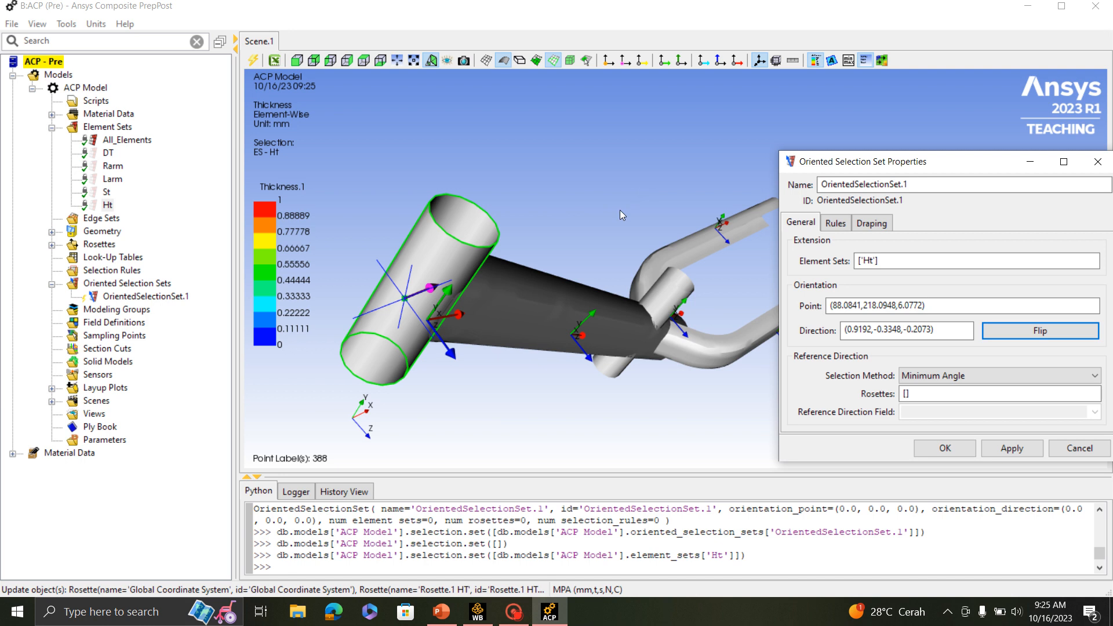
- Use Rosette.1 HT as the head tube set's reference direction and accept the oriented selection set
{"action": "left_click_drag", "start_coordinate": [466, 202], "coordinate": [548, 229]}
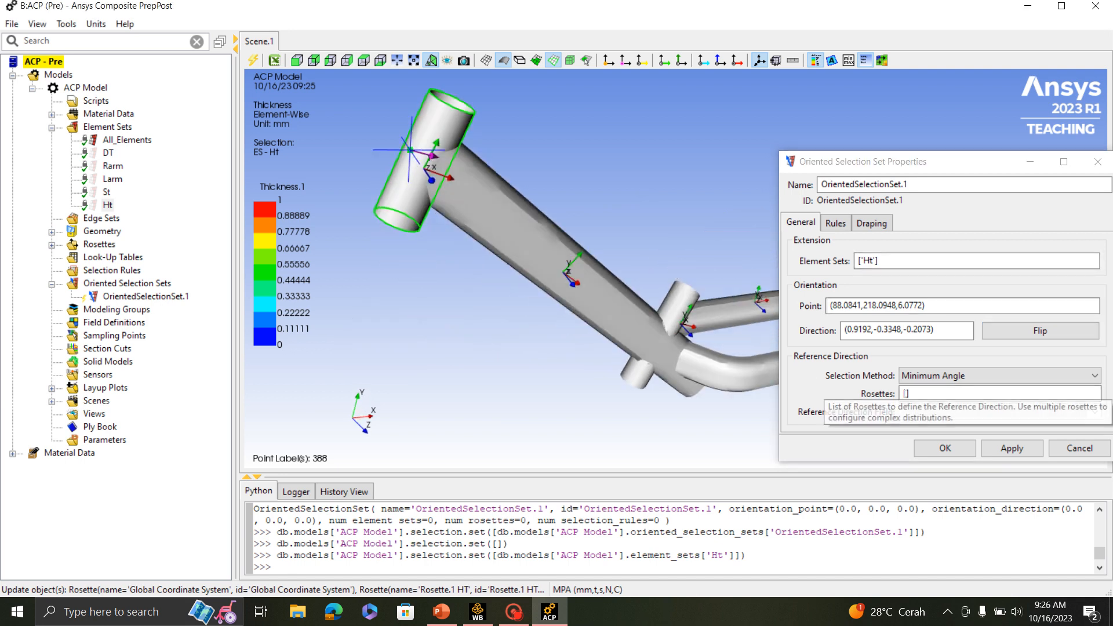
{"action": "left_click", "coordinate": [922, 395]}
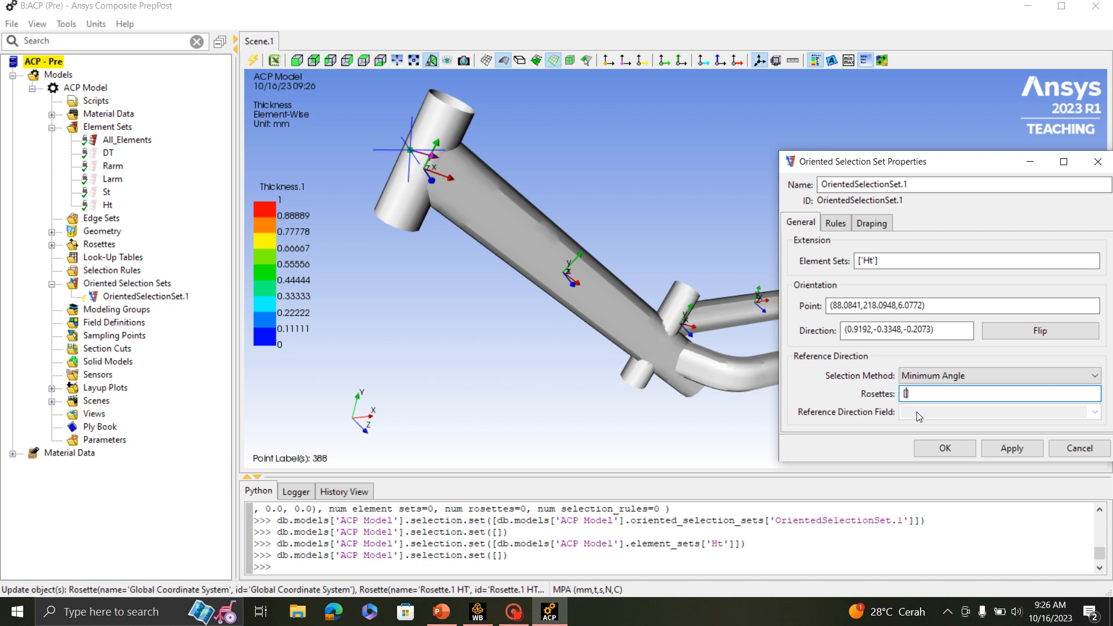
{"action": "left_click", "coordinate": [52, 244]}
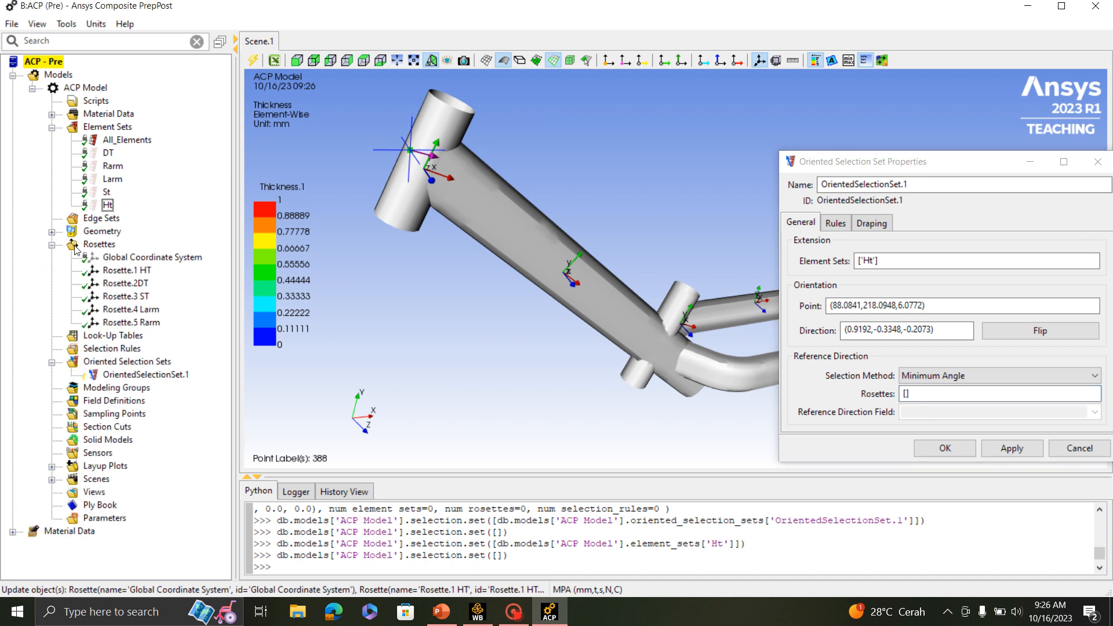
{"action": "left_click", "coordinate": [137, 273]}
{"action": "left_click", "coordinate": [938, 450]}
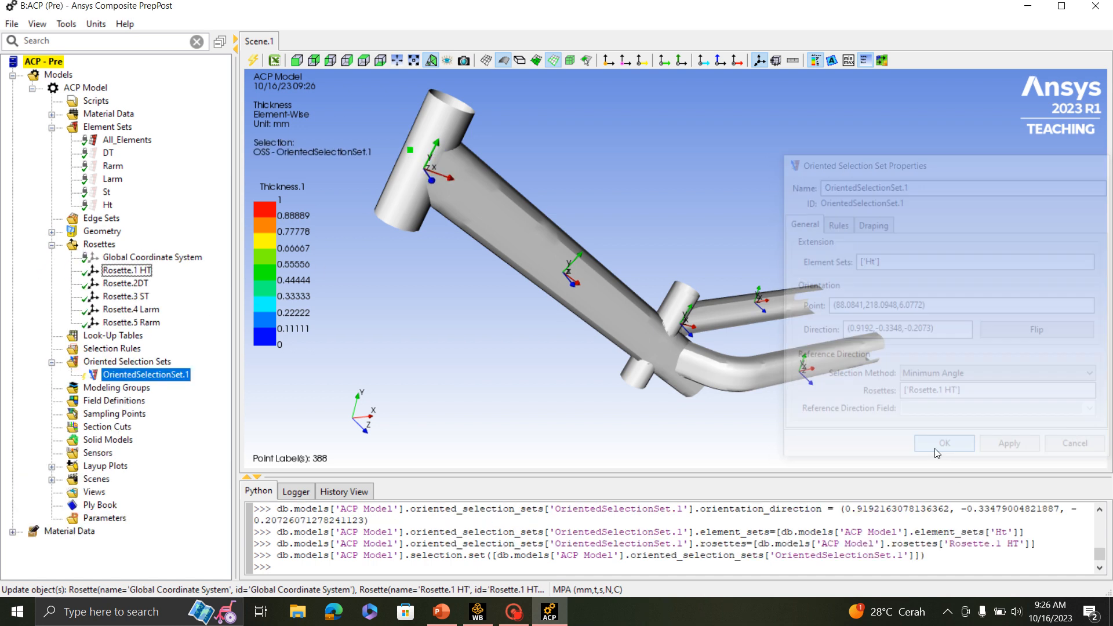
- Create a second oriented selection set and assign the DT element set to it
{"action": "right_click", "coordinate": [148, 366]}
{"action": "left_click", "coordinate": [186, 364]}
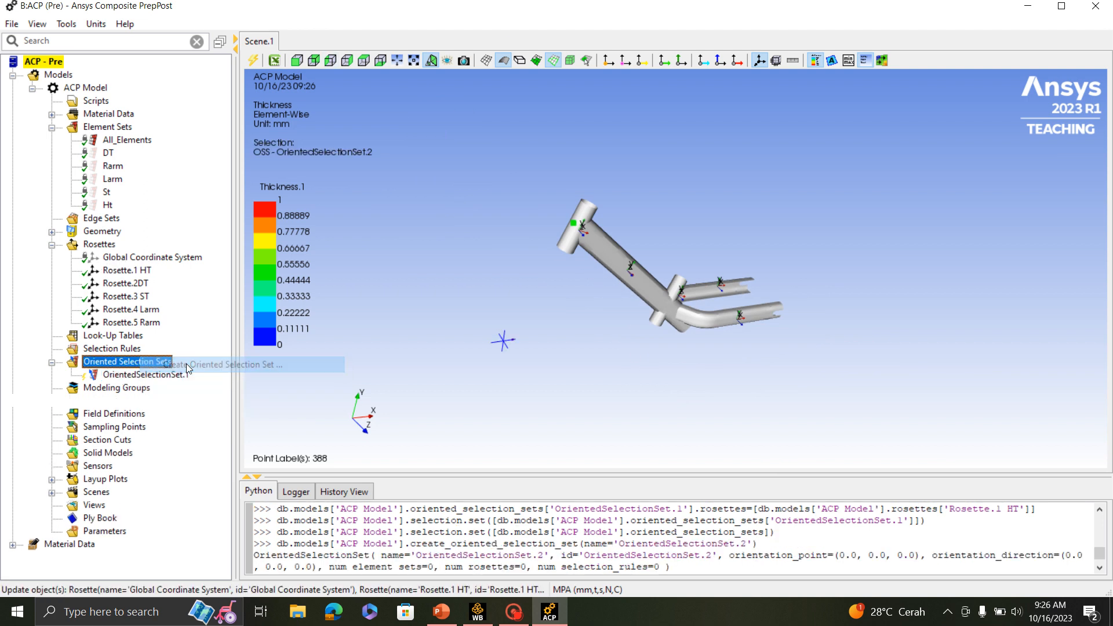
{"action": "left_click_drag", "start_coordinate": [436, 152], "coordinate": [819, 214]}
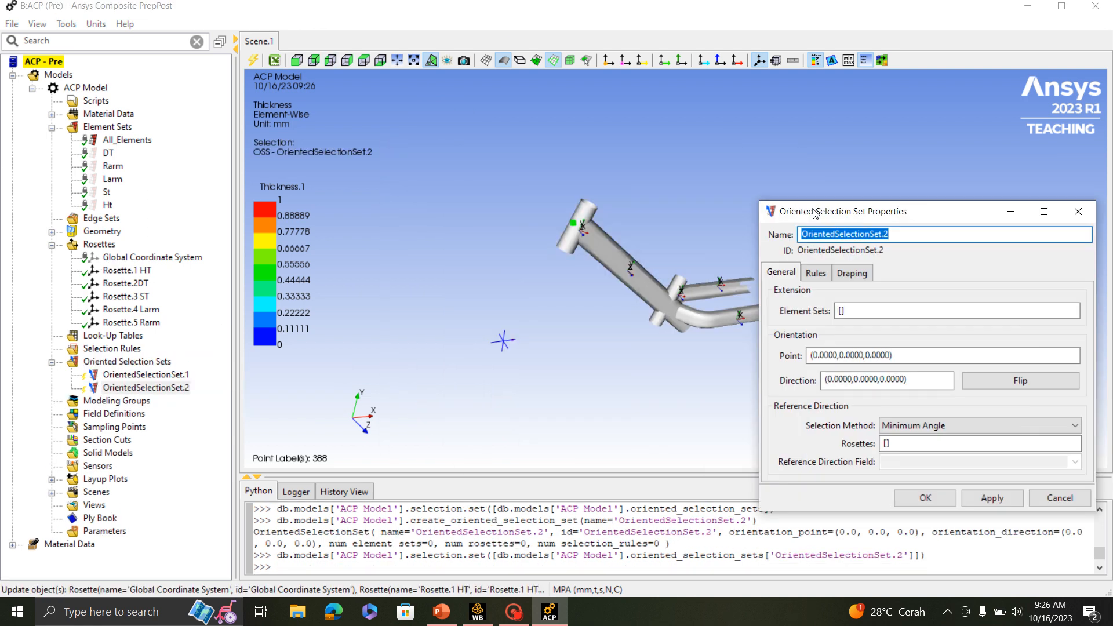
{"action": "scroll", "coordinate": [628, 287], "scroll_direction": "up", "scroll_amount": 5}
{"action": "scroll", "coordinate": [634, 287], "scroll_direction": "down", "scroll_amount": 5}
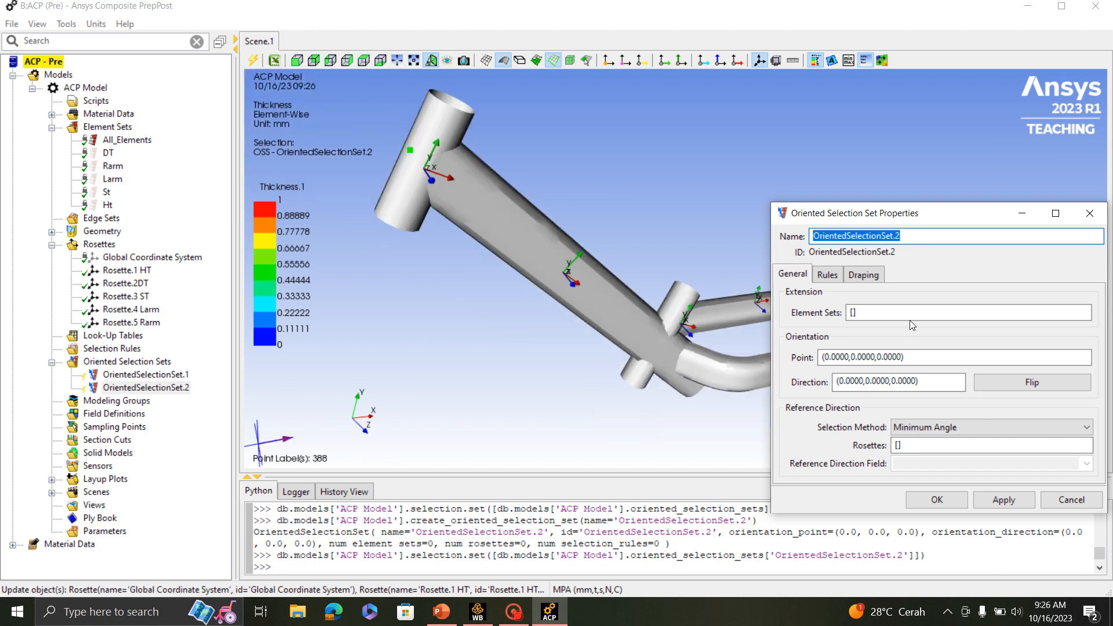
{"action": "left_click", "coordinate": [892, 313]}
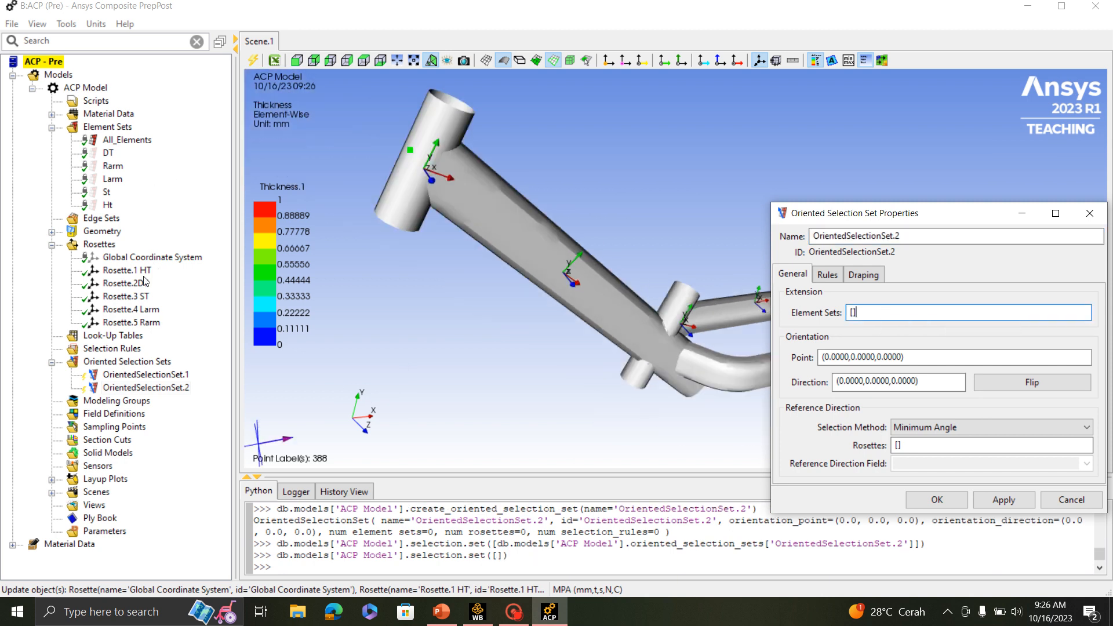
{"action": "left_click", "coordinate": [111, 156]}
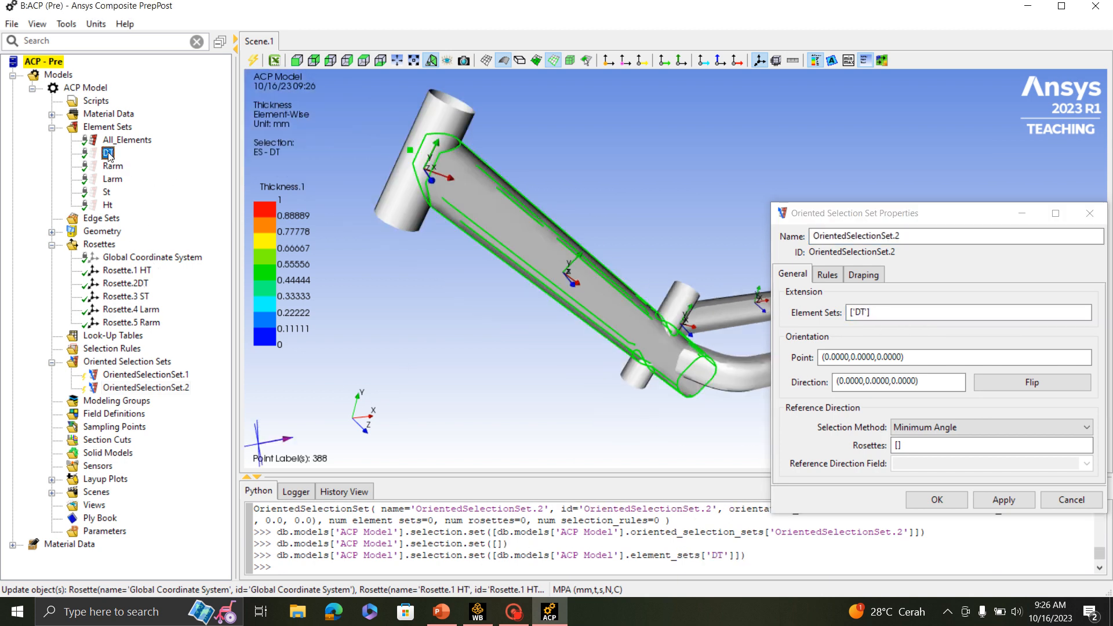
- Place the down tube set's orientation point at (186.4020,137.3294,15.0000) and flip its direction to point inward, (0,0,-1)
{"action": "left_click", "coordinate": [825, 356]}
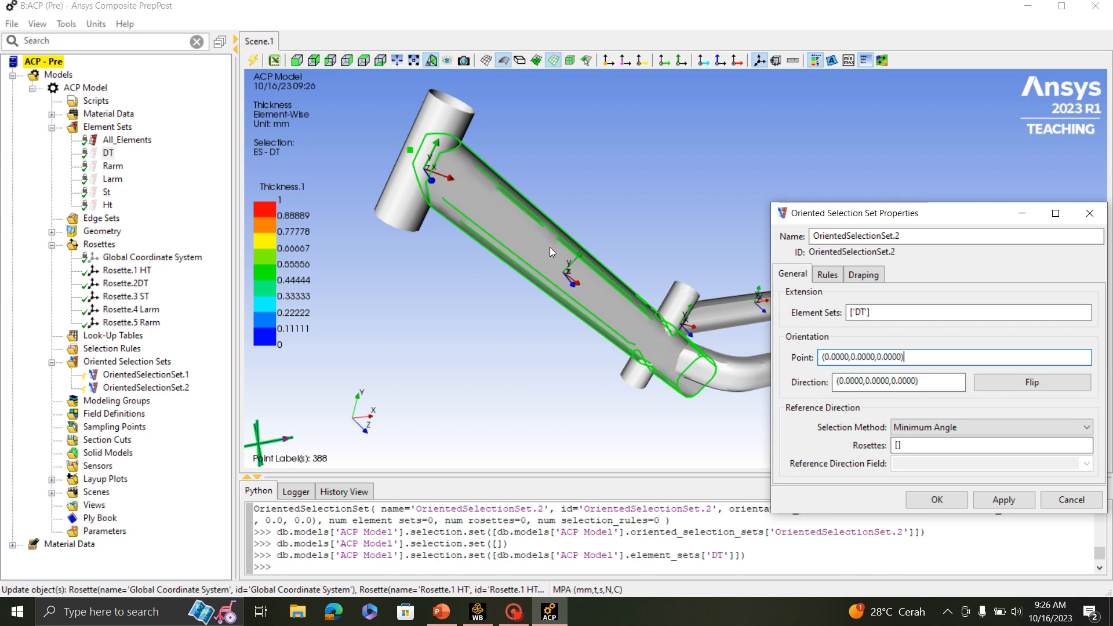
{"action": "left_click", "coordinate": [552, 271]}
{"action": "scroll", "coordinate": [552, 271], "scroll_direction": "up", "scroll_amount": 4}
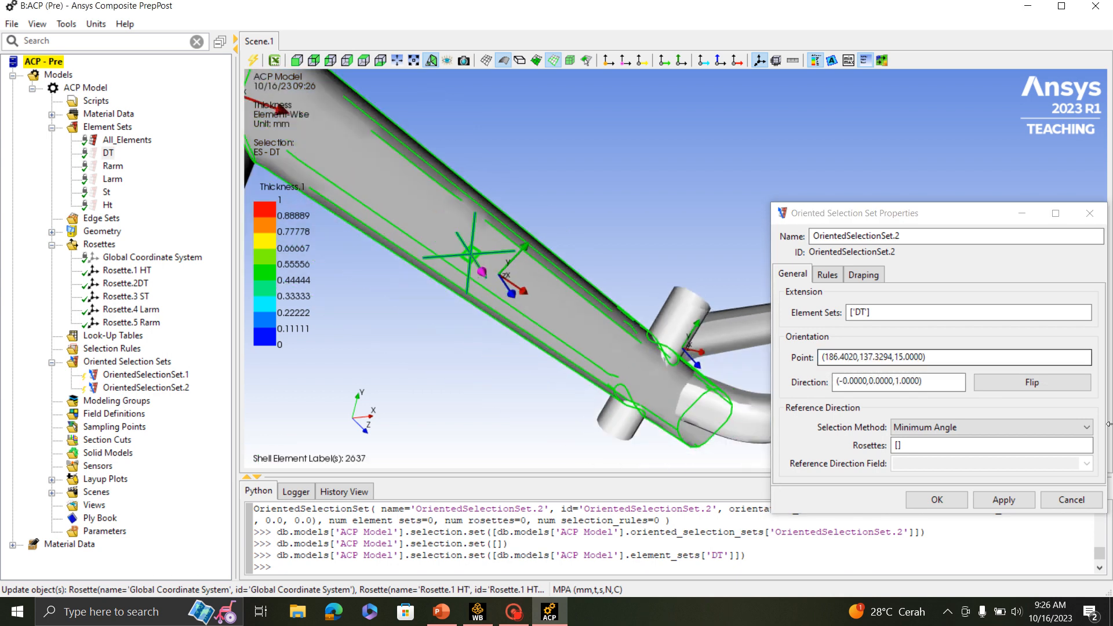
{"action": "left_click", "coordinate": [1018, 388]}
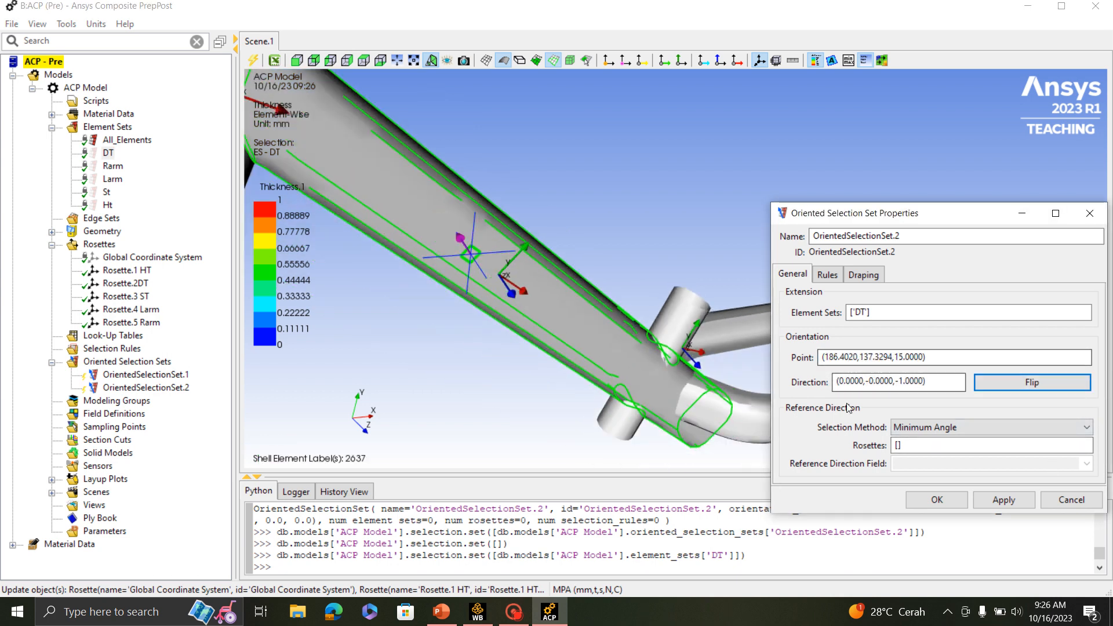
- Use Rosette.2DT as the down tube set's reference direction and accept the oriented selection set
{"action": "left_click", "coordinate": [957, 445]}
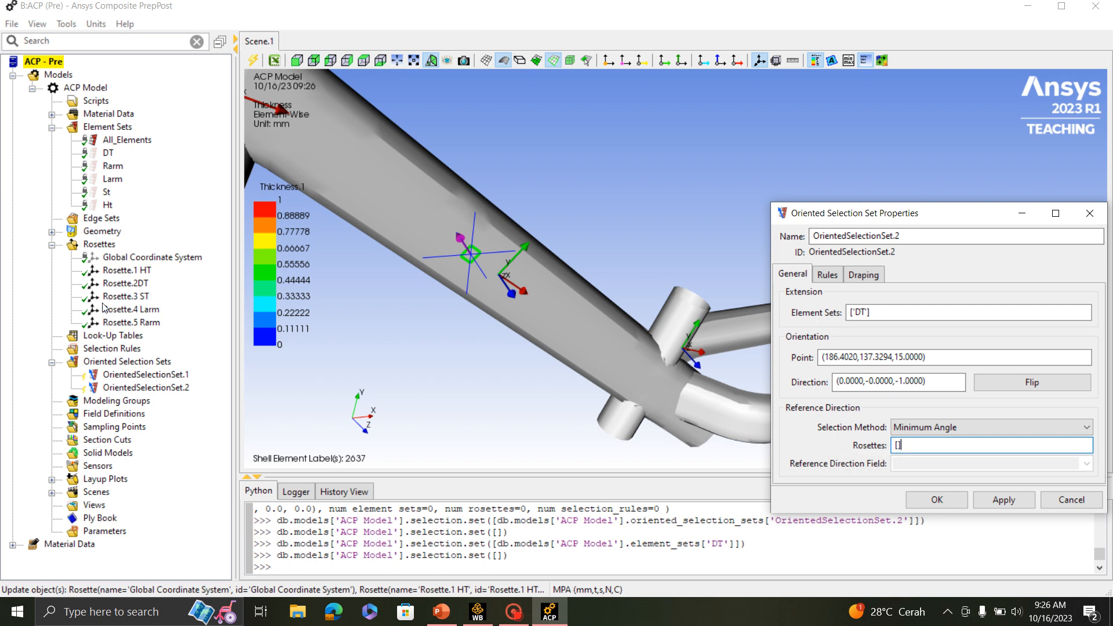
{"action": "left_click", "coordinate": [133, 283]}
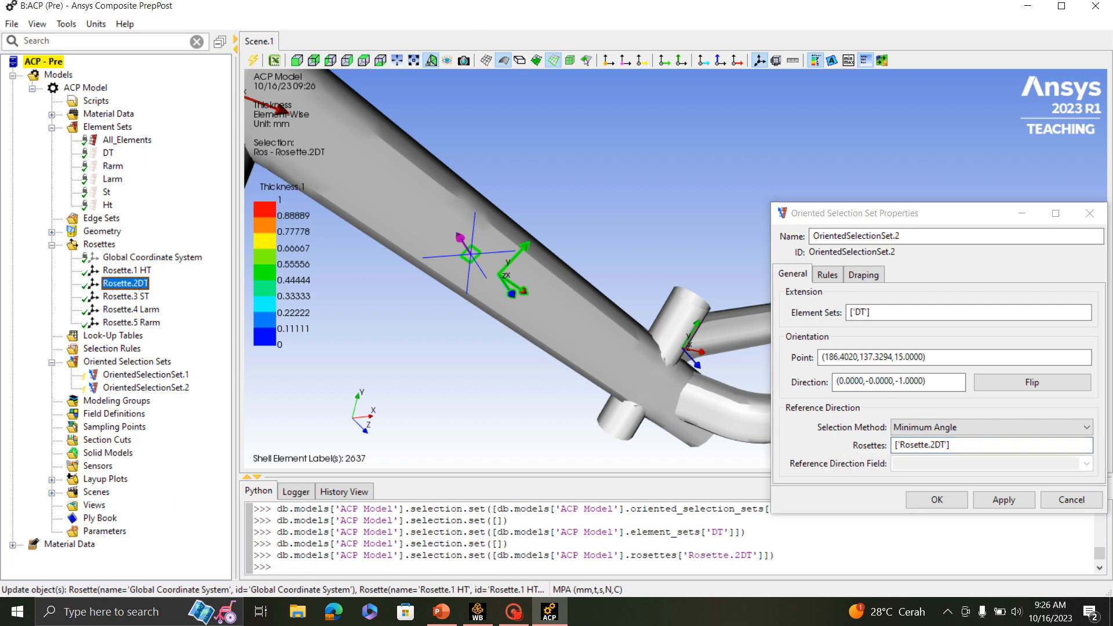
{"action": "left_click", "coordinate": [936, 500]}
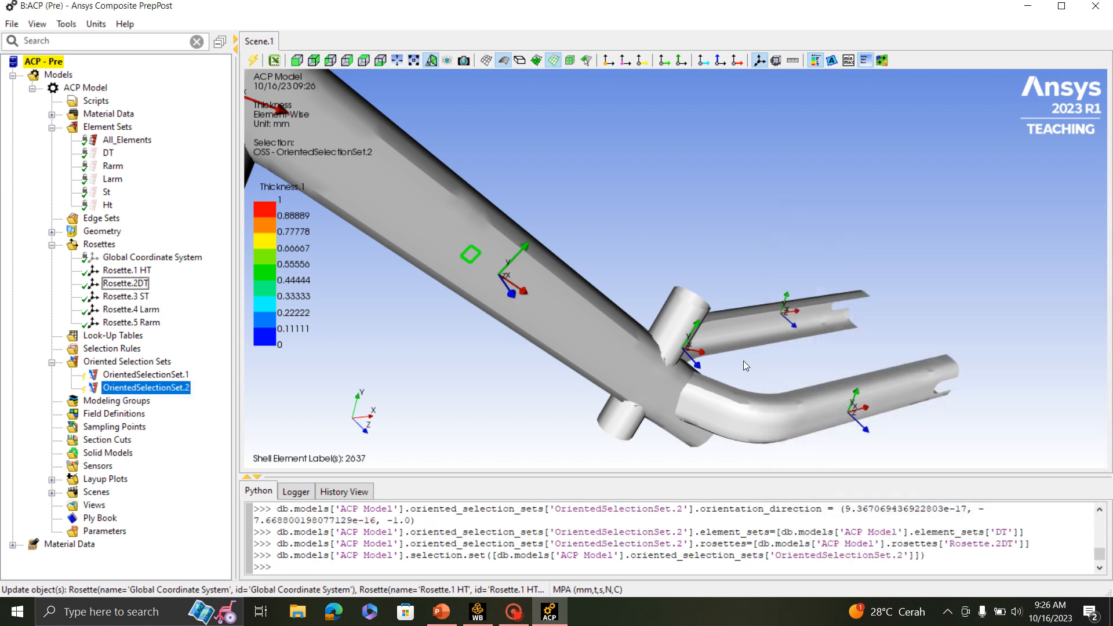
- Create a third oriented selection set and assign the St element set to it
{"action": "right_click", "coordinate": [114, 361]}
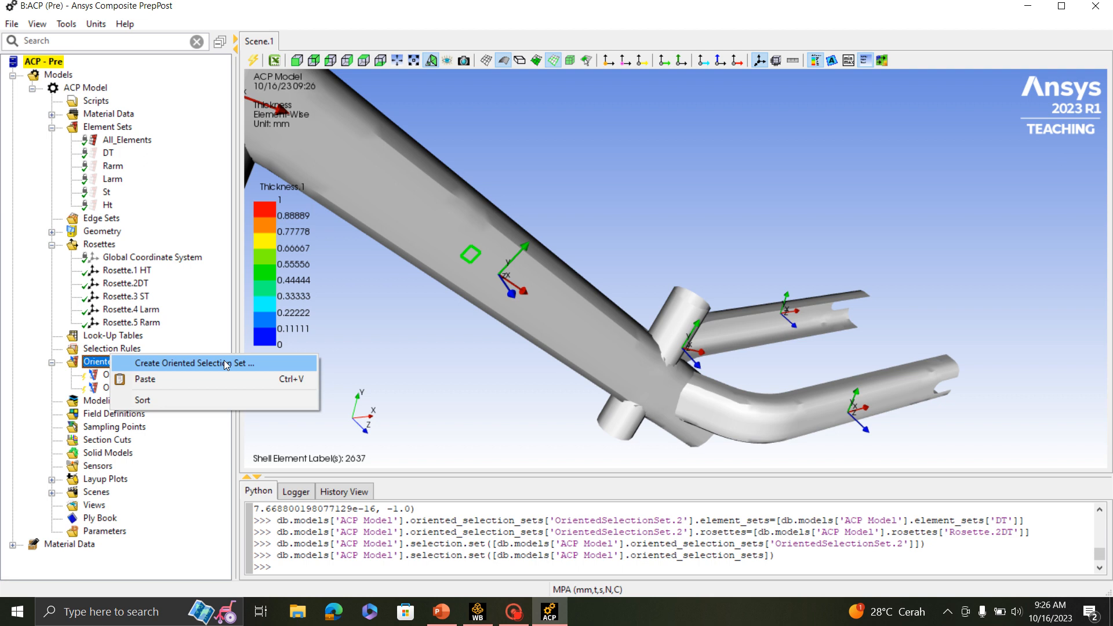
{"action": "left_click", "coordinate": [174, 364]}
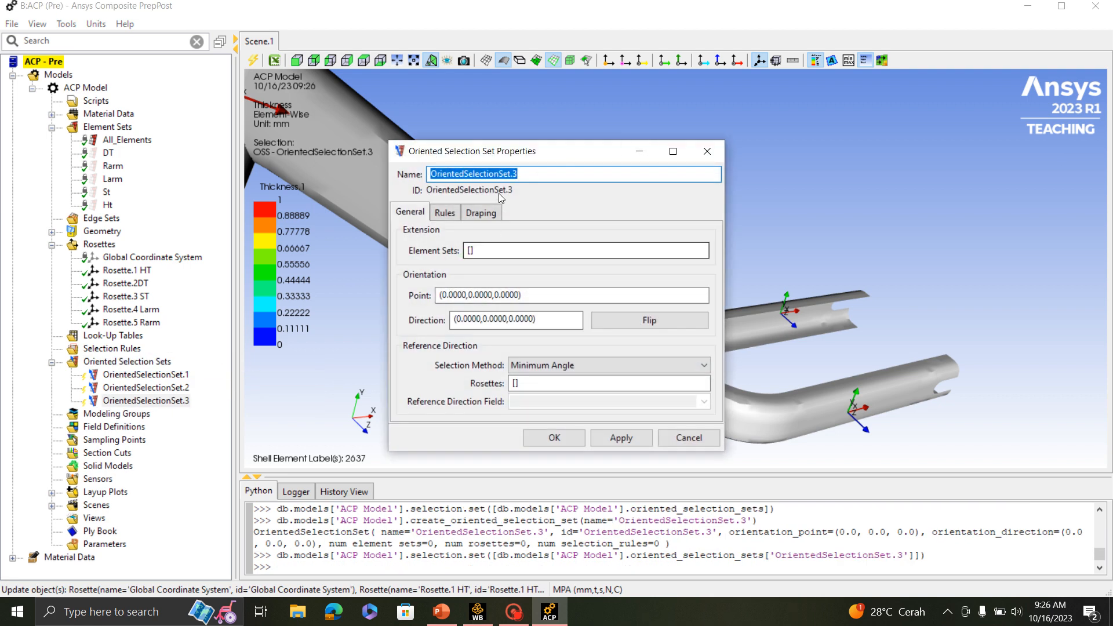
{"action": "left_click_drag", "start_coordinate": [529, 157], "coordinate": [886, 239]}
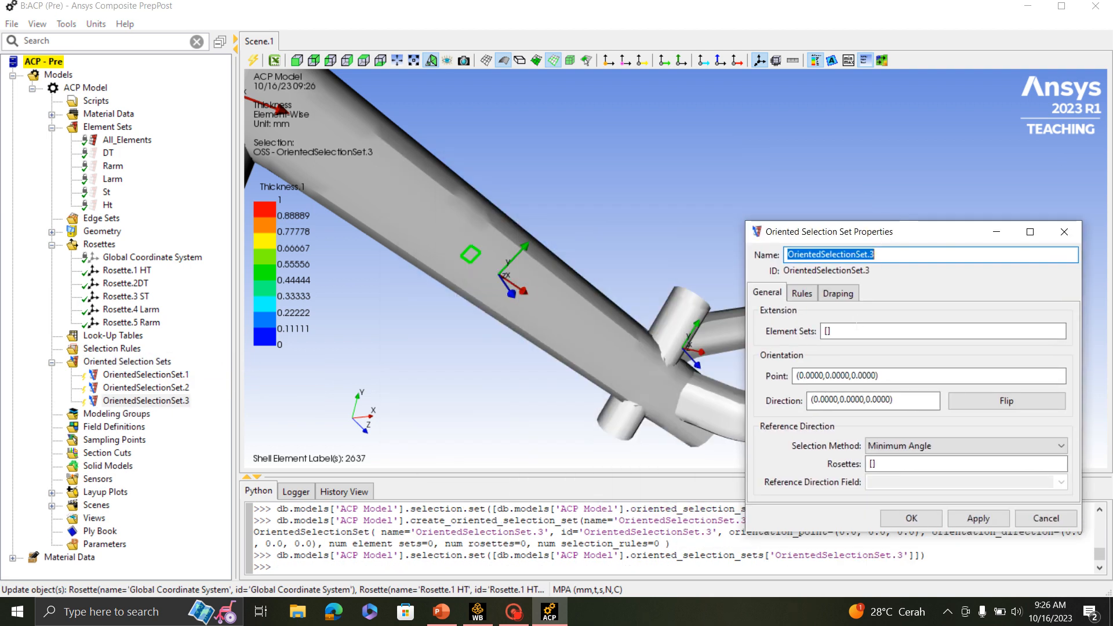
{"action": "left_click", "coordinate": [848, 331]}
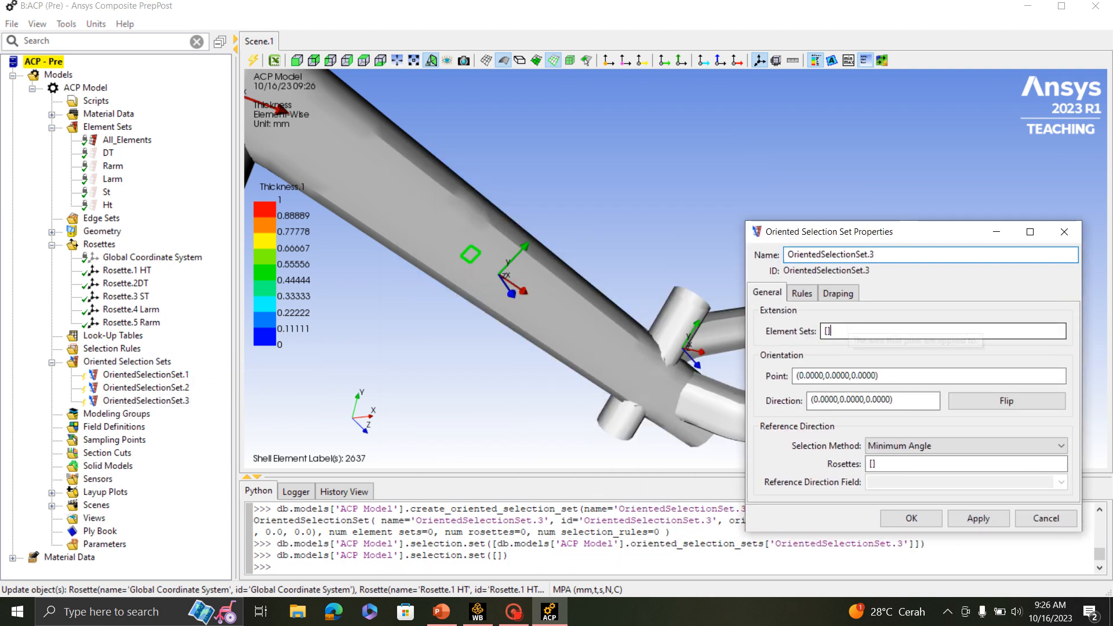
{"action": "left_click", "coordinate": [106, 192]}
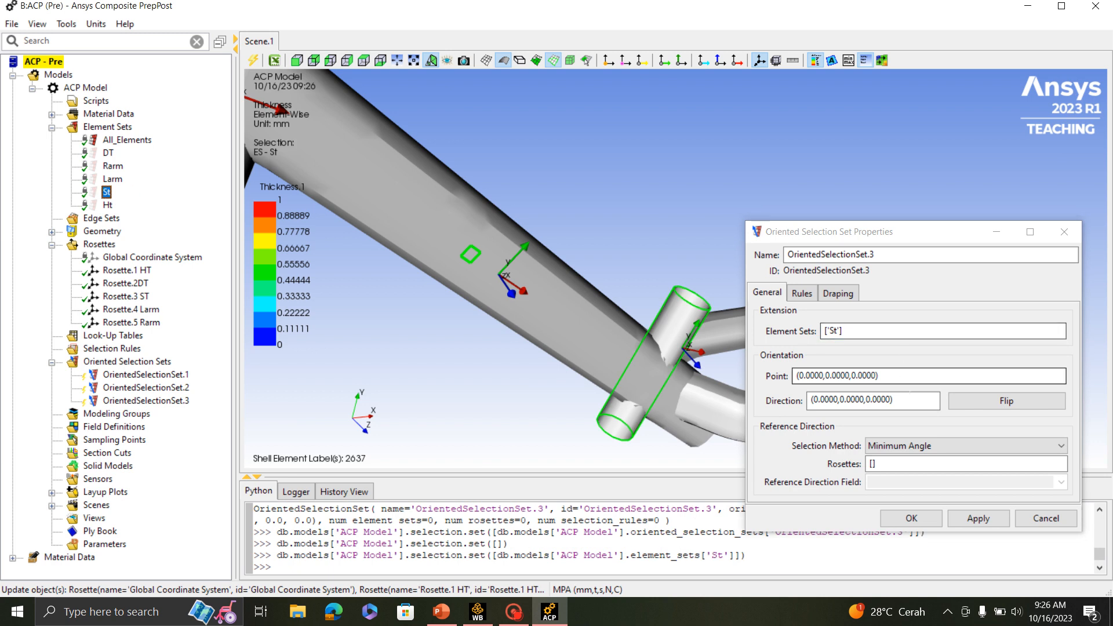
- Pick the seat tube set's orientation point at (321.5236,66.6009,11.8244) on the tube, with direction (0.3279,-0.1195,-0.9371)
{"action": "left_click", "coordinate": [878, 376]}
{"action": "scroll", "coordinate": [620, 343], "scroll_direction": "up", "scroll_amount": 3}
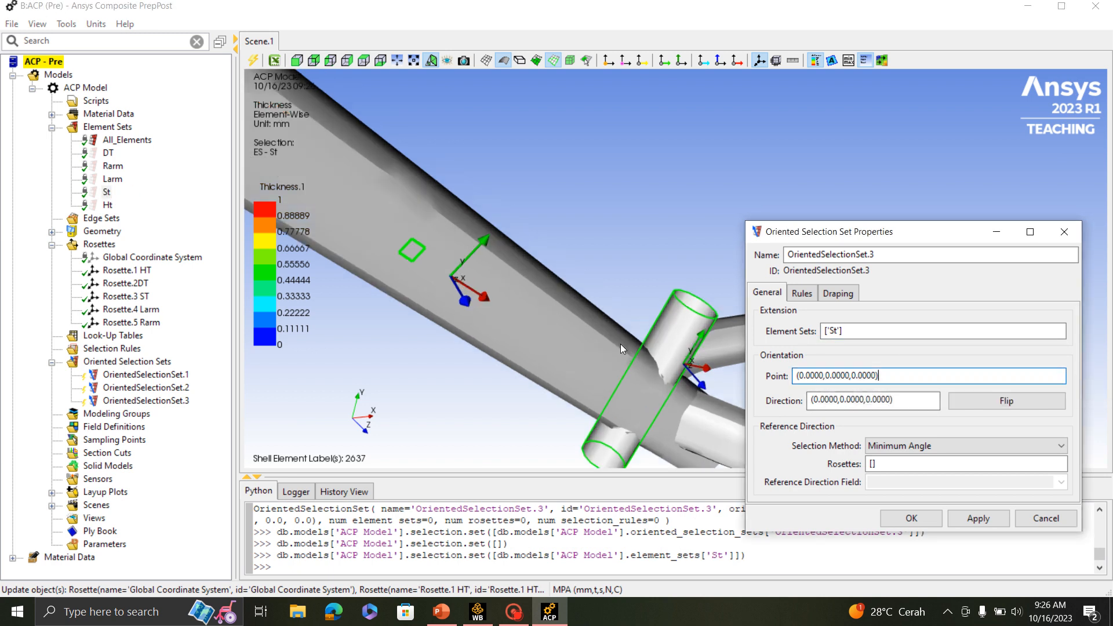
{"action": "left_click", "coordinate": [677, 363]}
{"action": "scroll", "coordinate": [689, 382], "scroll_direction": "down", "scroll_amount": 4}
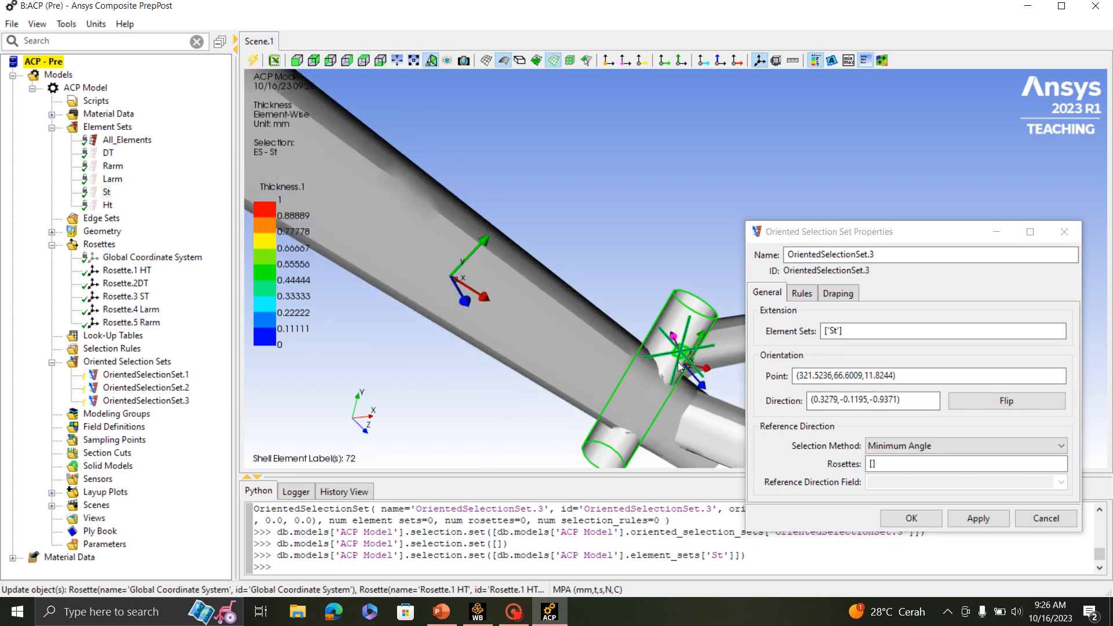
{"action": "middle_click_drag", "start_coordinate": [689, 381], "coordinate": [580, 359]}
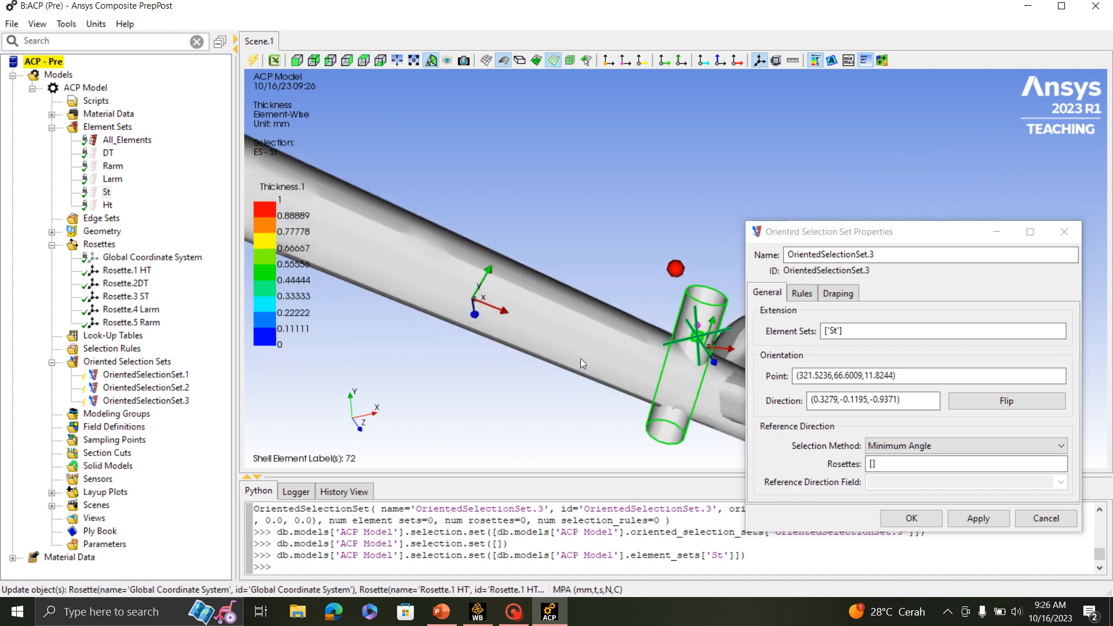
- Use Rosette.3 ST as the seat tube set's reference direction and accept the oriented selection set
{"action": "left_click", "coordinate": [875, 464]}
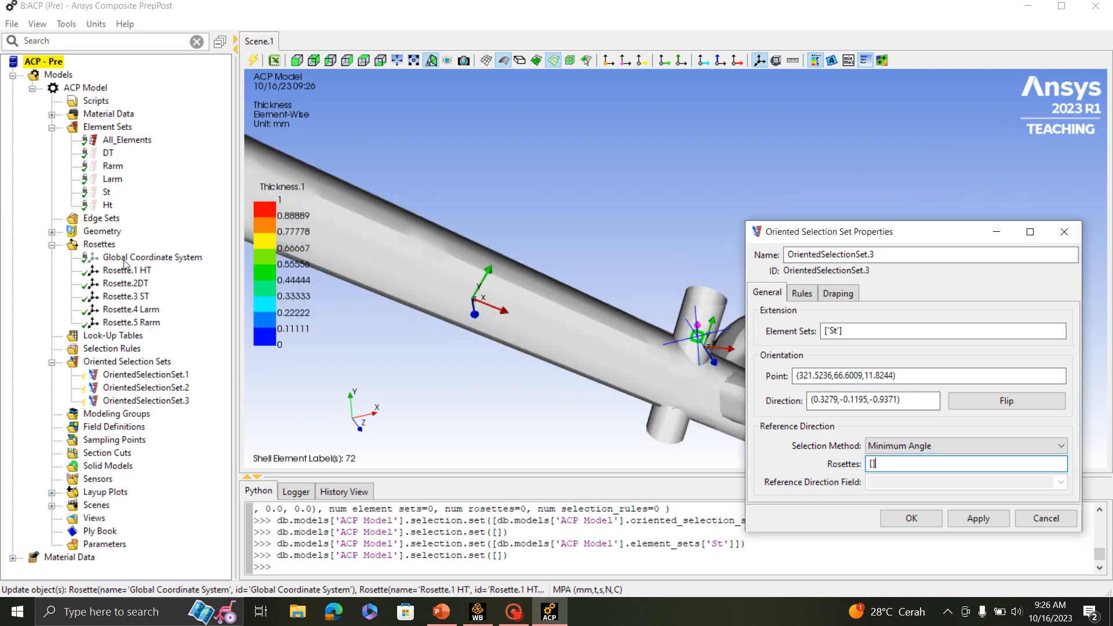
{"action": "left_click", "coordinate": [128, 295]}
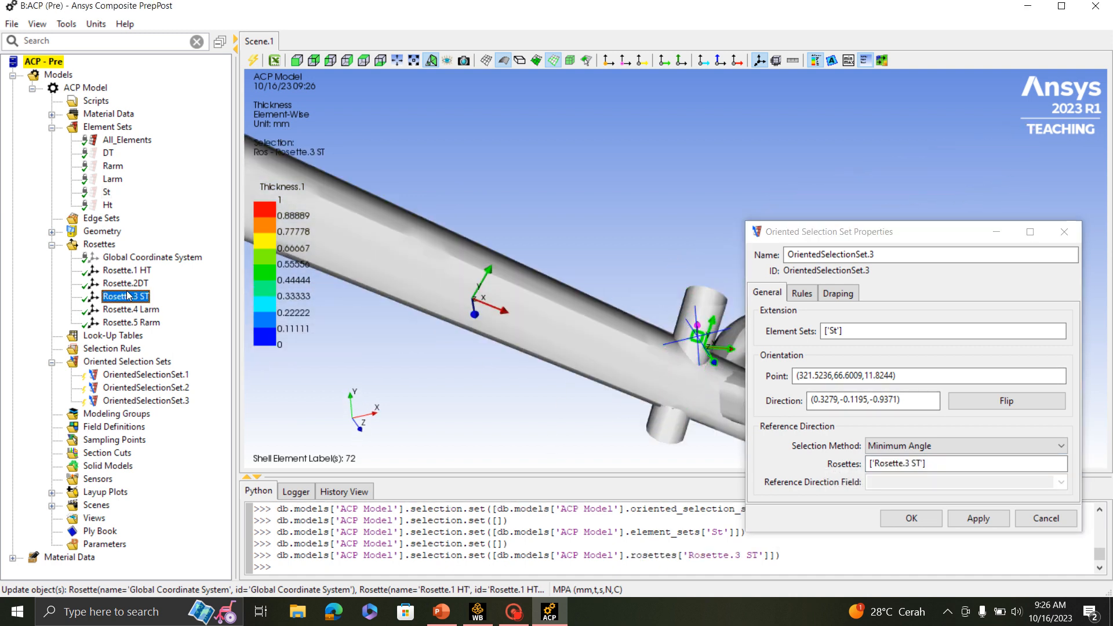
{"action": "left_click", "coordinate": [881, 516]}
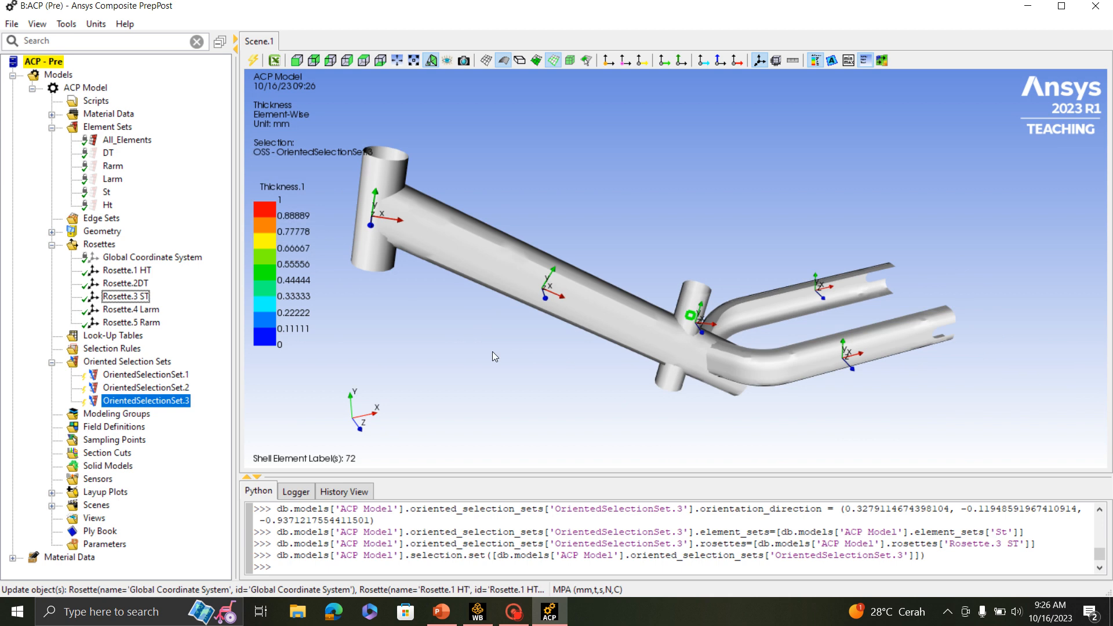
- Create a fourth oriented selection set with the Larm element set and Rosette.4 Larm as its reference direction
{"action": "left_click", "coordinate": [128, 363]}
{"action": "right_click", "coordinate": [127, 363]}
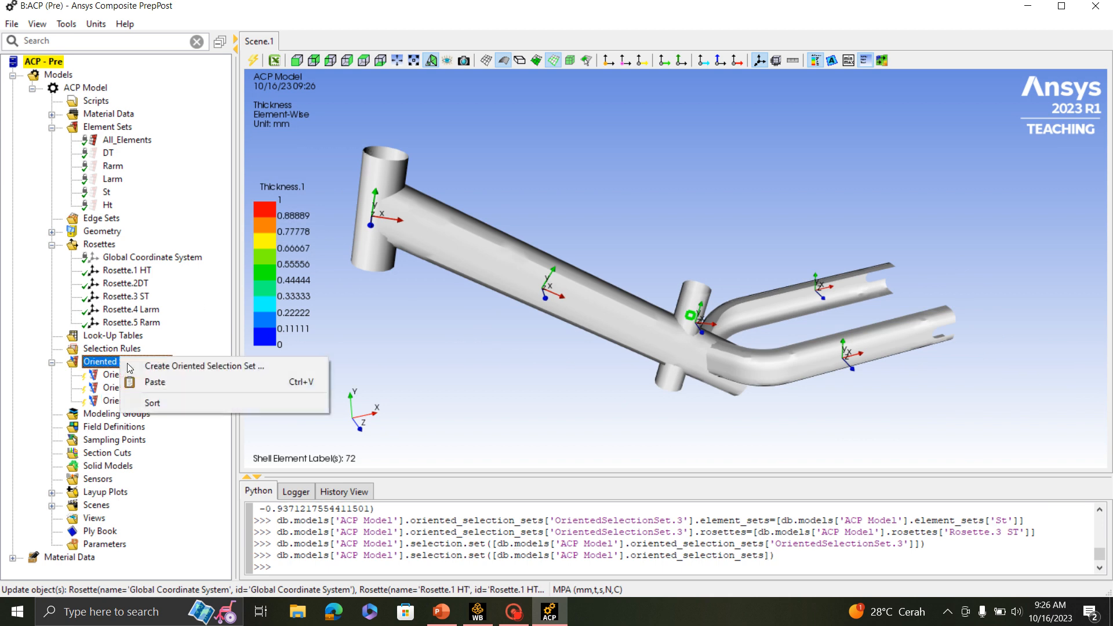
{"action": "left_click", "coordinate": [205, 366]}
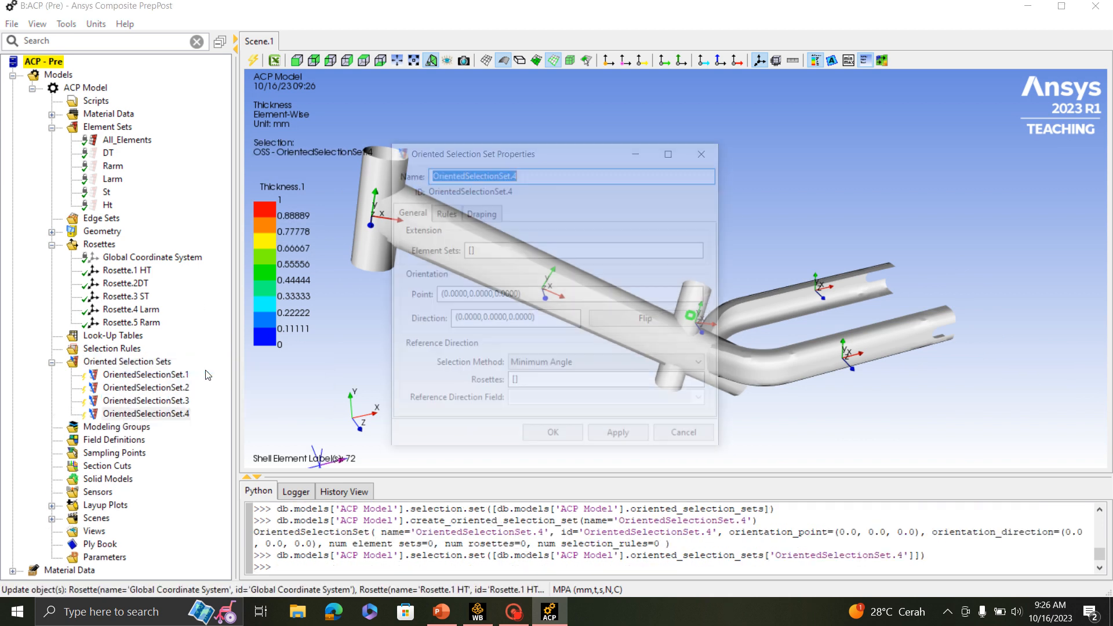
{"action": "left_click", "coordinate": [489, 251]}
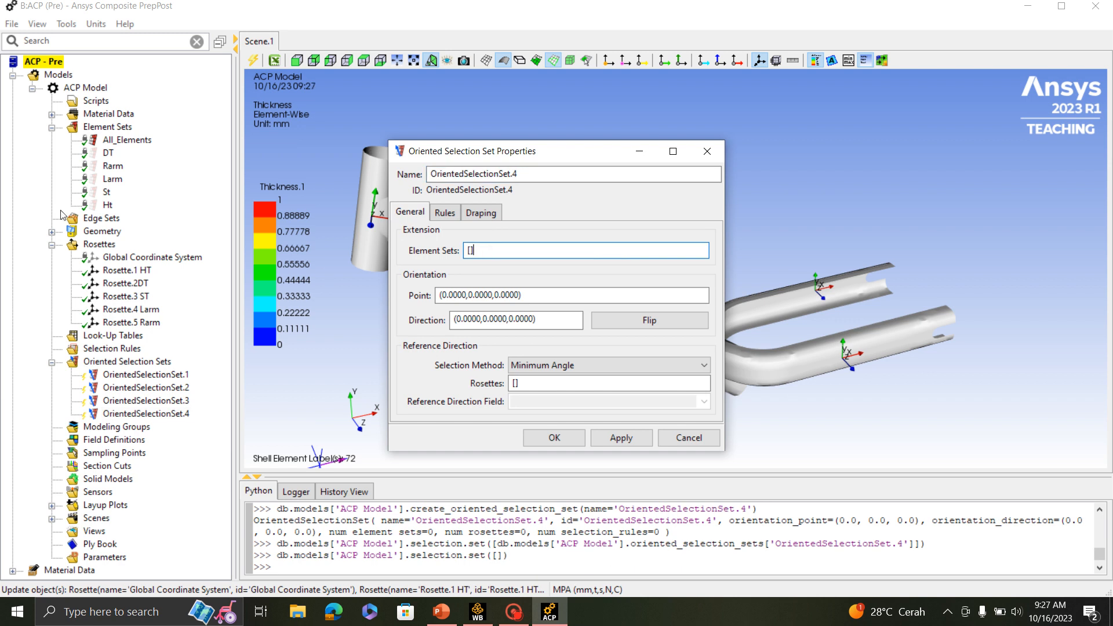
{"action": "left_click", "coordinate": [112, 179]}
{"action": "left_click", "coordinate": [551, 383]}
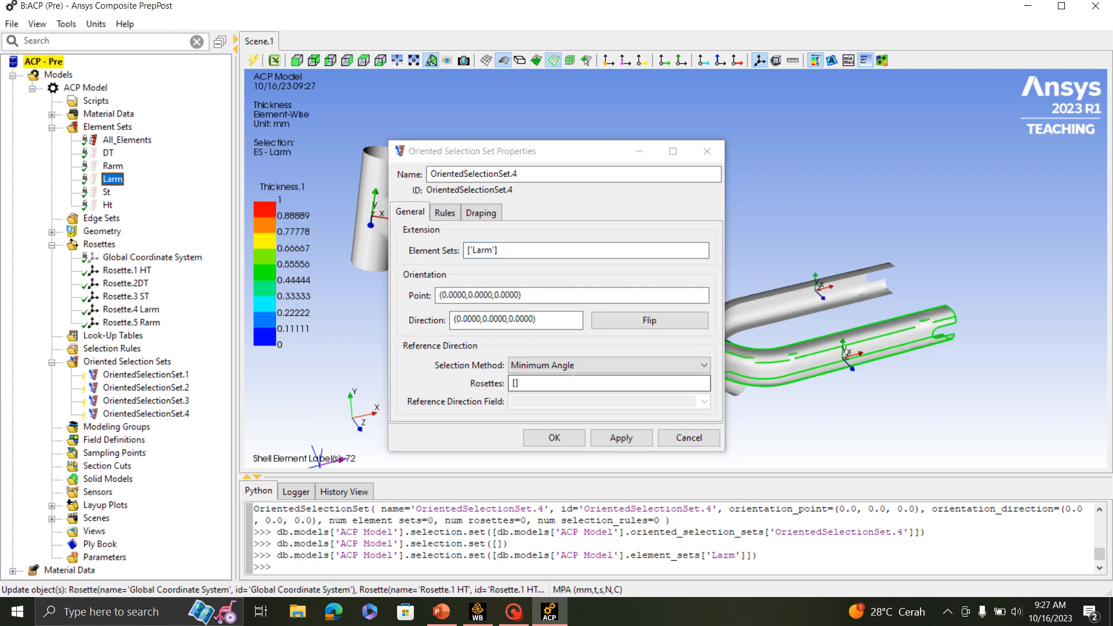
{"action": "left_click", "coordinate": [147, 312]}
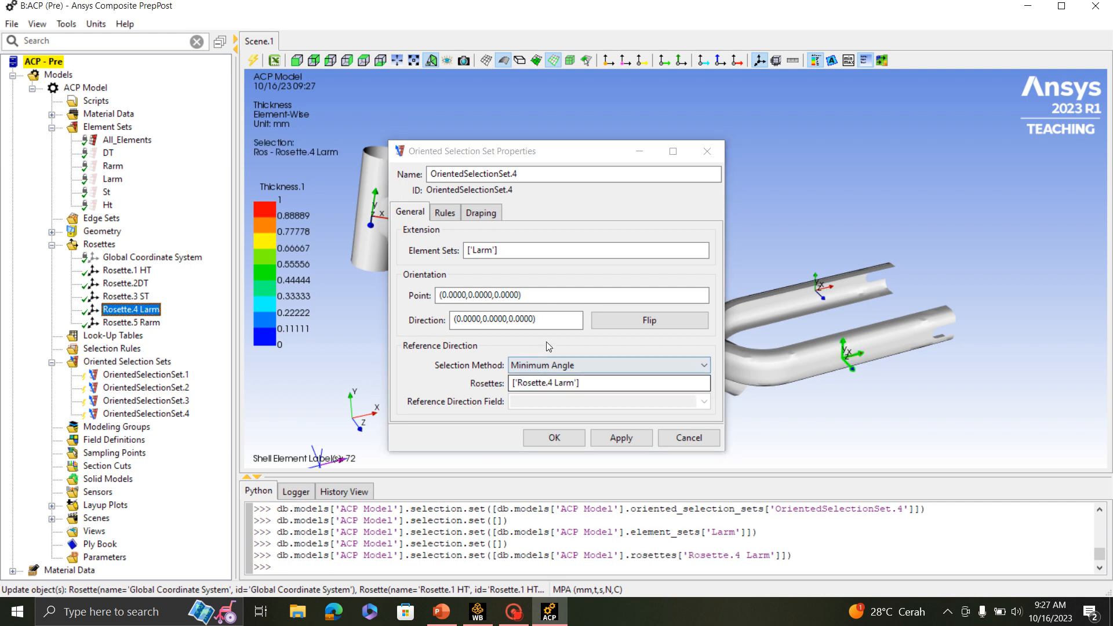
- Pick the Larm set's orientation point at (471.5458,18.6717,58.0000) on the arm, with direction (0,0,-1), and accept the set
{"action": "left_click", "coordinate": [548, 295]}
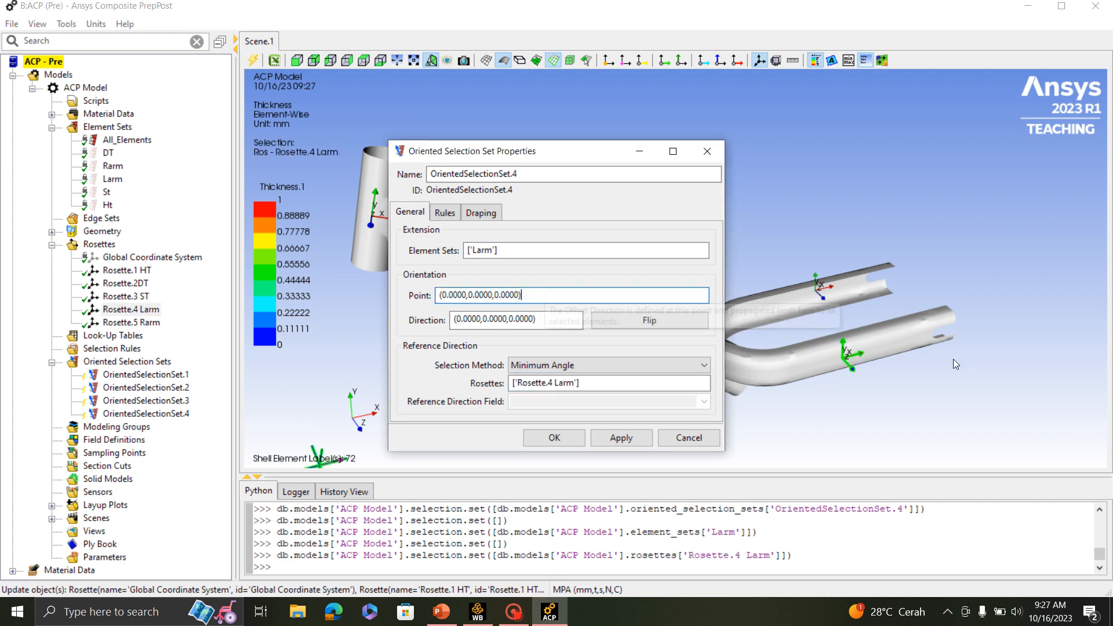
{"action": "scroll", "coordinate": [956, 364], "scroll_direction": "up", "scroll_amount": 3}
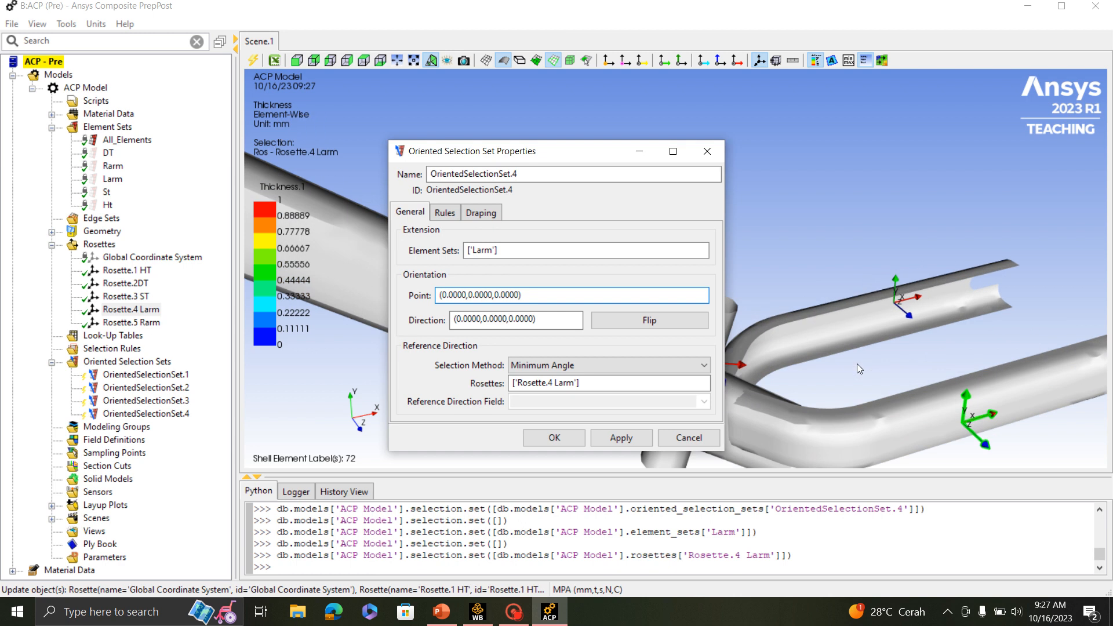
{"action": "left_click", "coordinate": [1009, 405]}
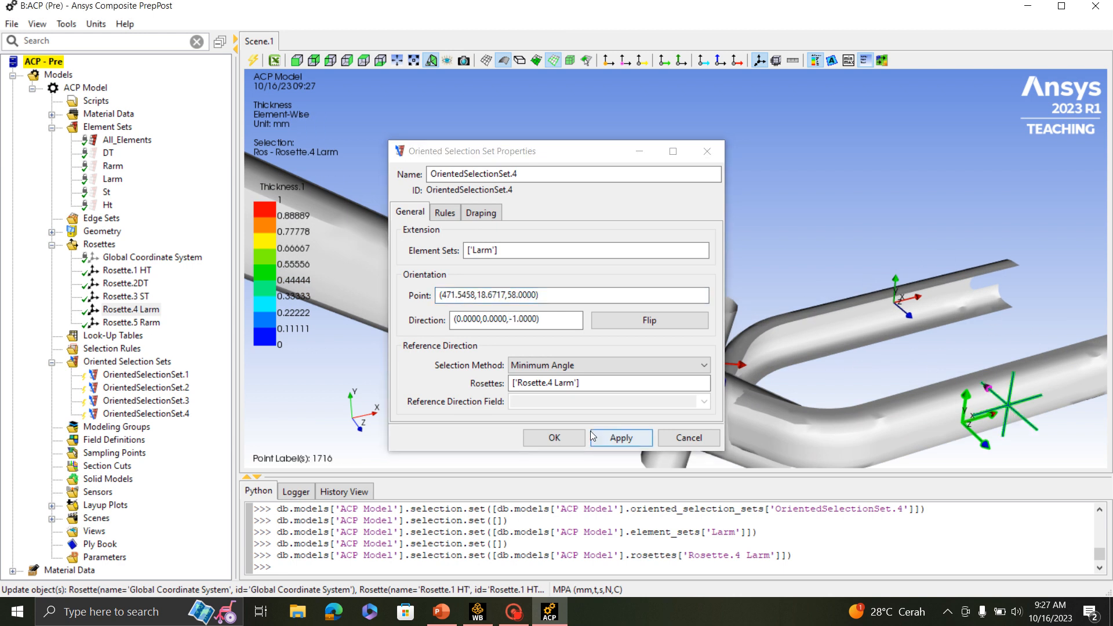
{"action": "left_click", "coordinate": [554, 438]}
- Create a fifth oriented selection set and assign the Rarm element set to it
{"action": "scroll", "coordinate": [797, 287], "scroll_direction": "down", "scroll_amount": 5}
{"action": "middle_click_drag", "start_coordinate": [918, 331], "coordinate": [297, 301]}
{"action": "left_click", "coordinate": [118, 364]}
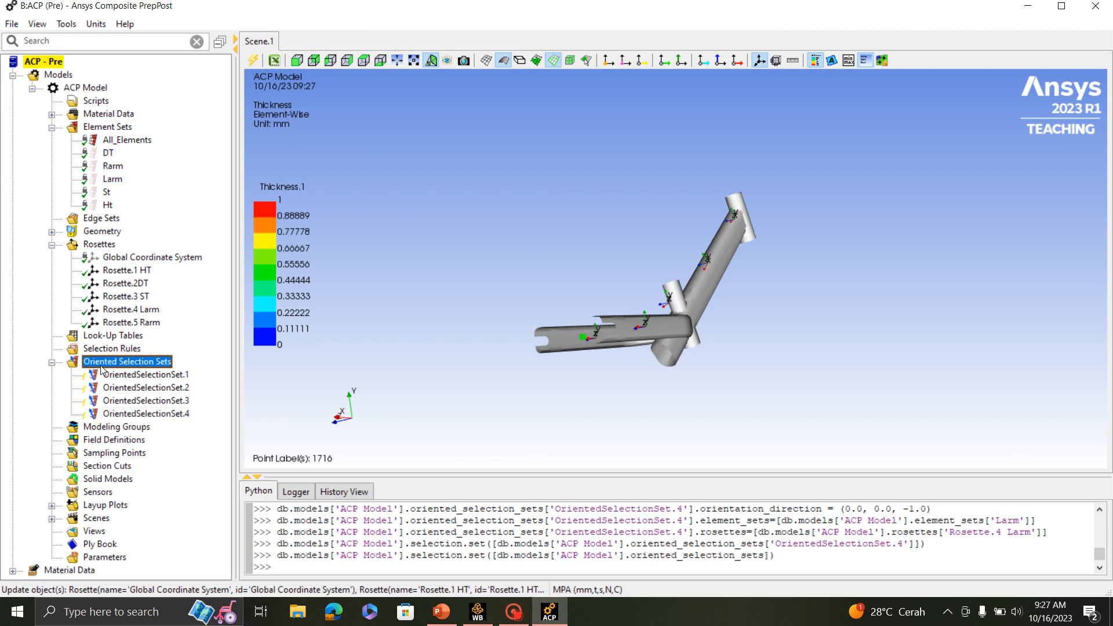
{"action": "right_click", "coordinate": [100, 364]}
{"action": "left_click", "coordinate": [158, 369]}
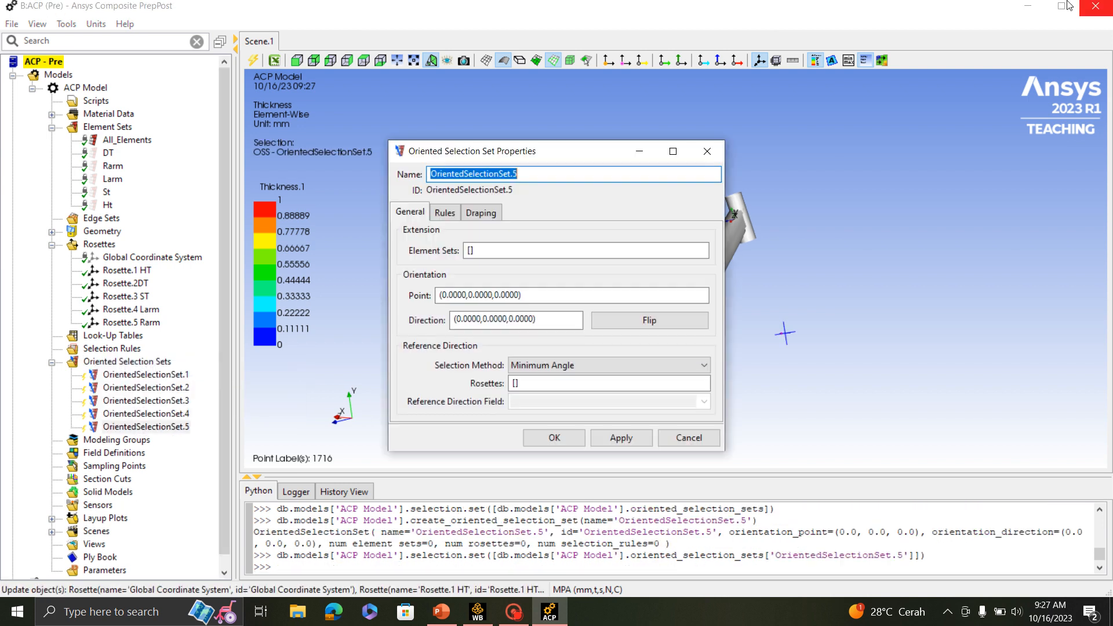
{"action": "left_click", "coordinate": [586, 251]}
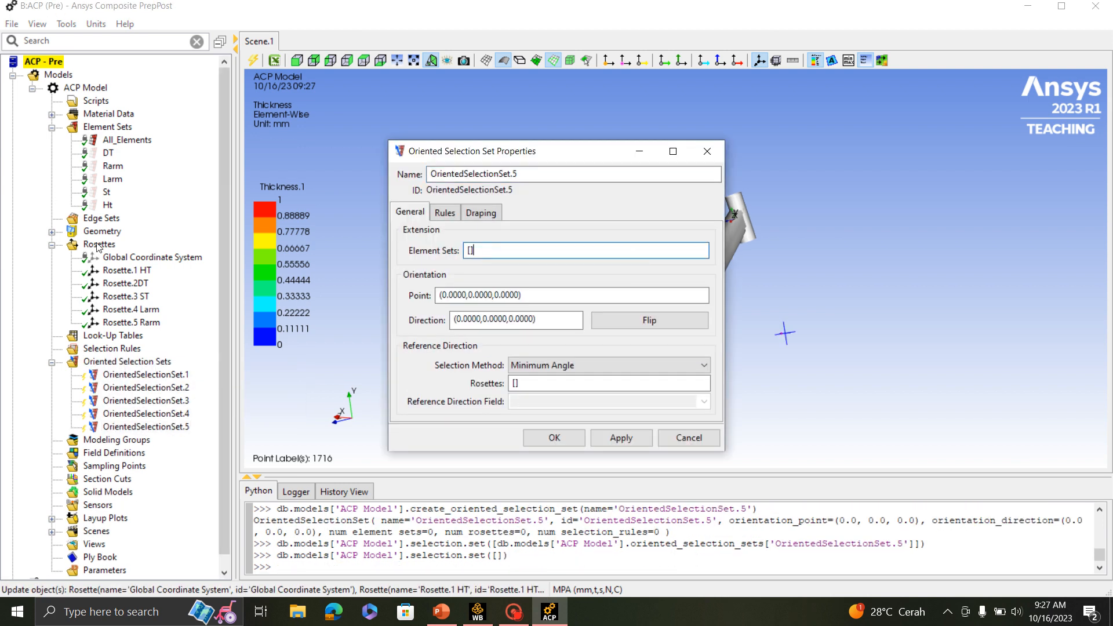
{"action": "left_click", "coordinate": [112, 166]}
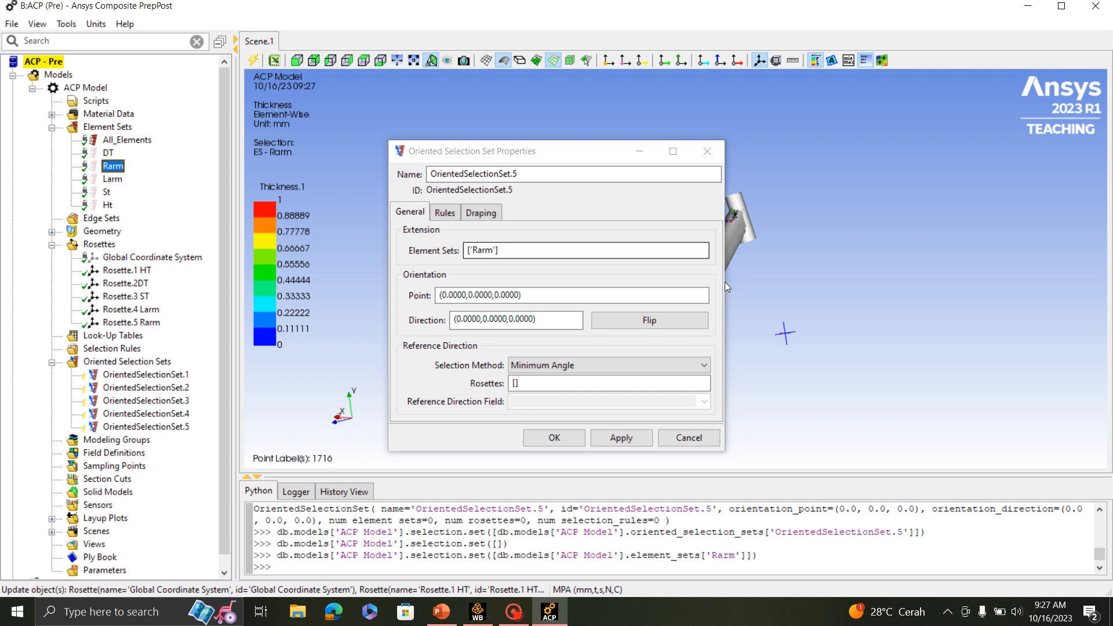
- Pick the Rarm set's orientation point at (462.7960,18.6515,-58.0000) on the arm, with direction (0,0,1)
{"action": "left_click", "coordinate": [522, 295]}
{"action": "left_click_drag", "start_coordinate": [521, 151], "coordinate": [930, 161]}
{"action": "middle_click_drag", "start_coordinate": [633, 342], "coordinate": [600, 324]}
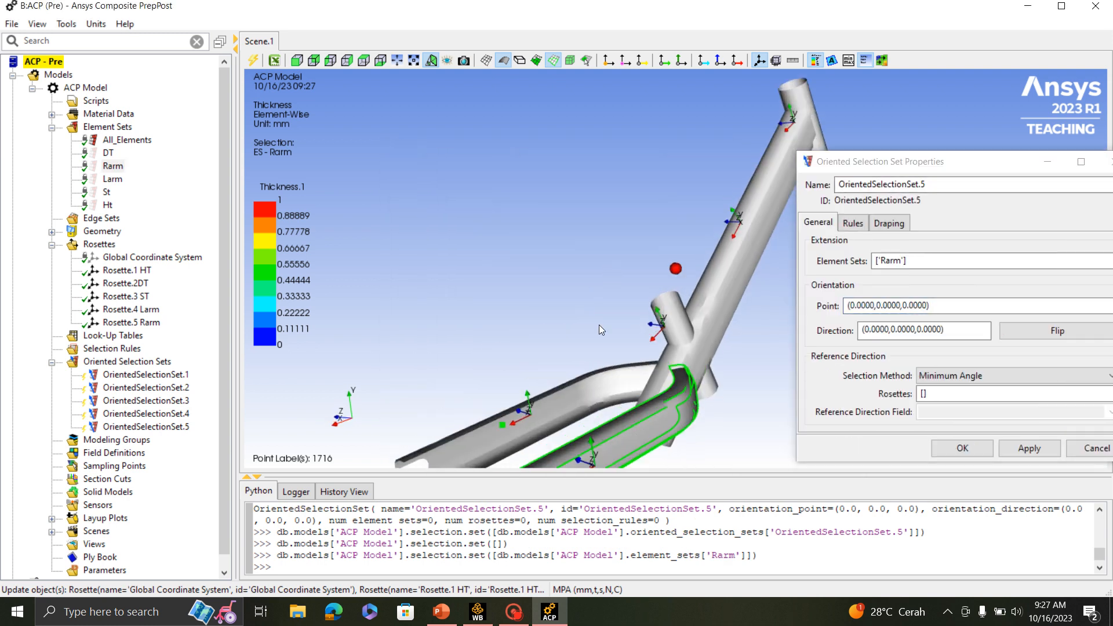
{"action": "scroll", "coordinate": [681, 183], "scroll_direction": "down", "scroll_amount": 2}
{"action": "left_click", "coordinate": [638, 387]}
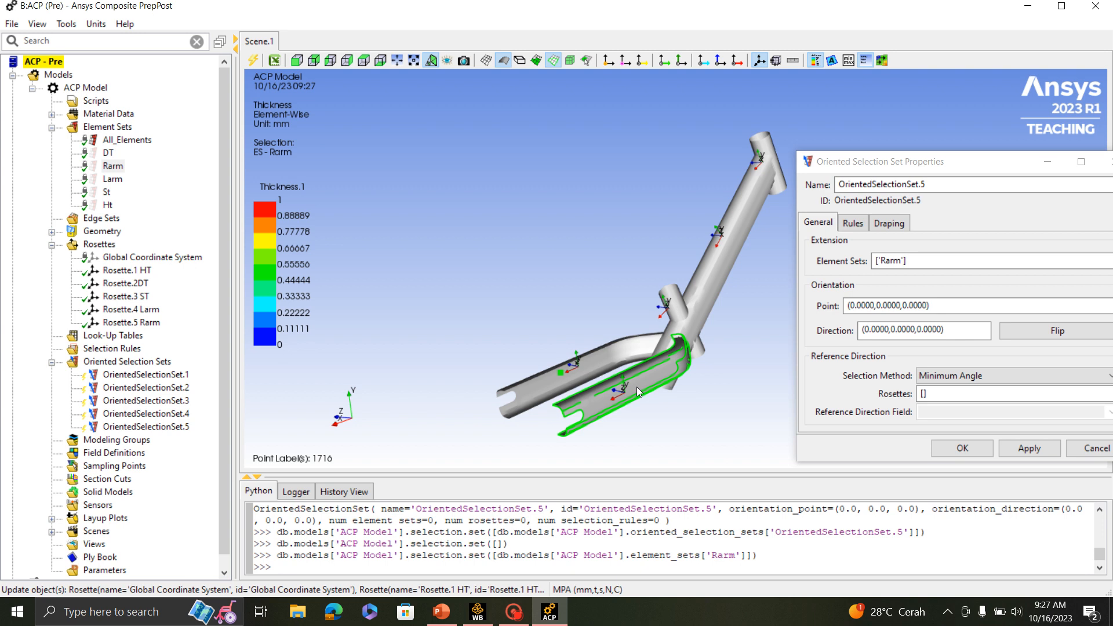
{"action": "middle_click_drag", "start_coordinate": [636, 387], "coordinate": [644, 184]}
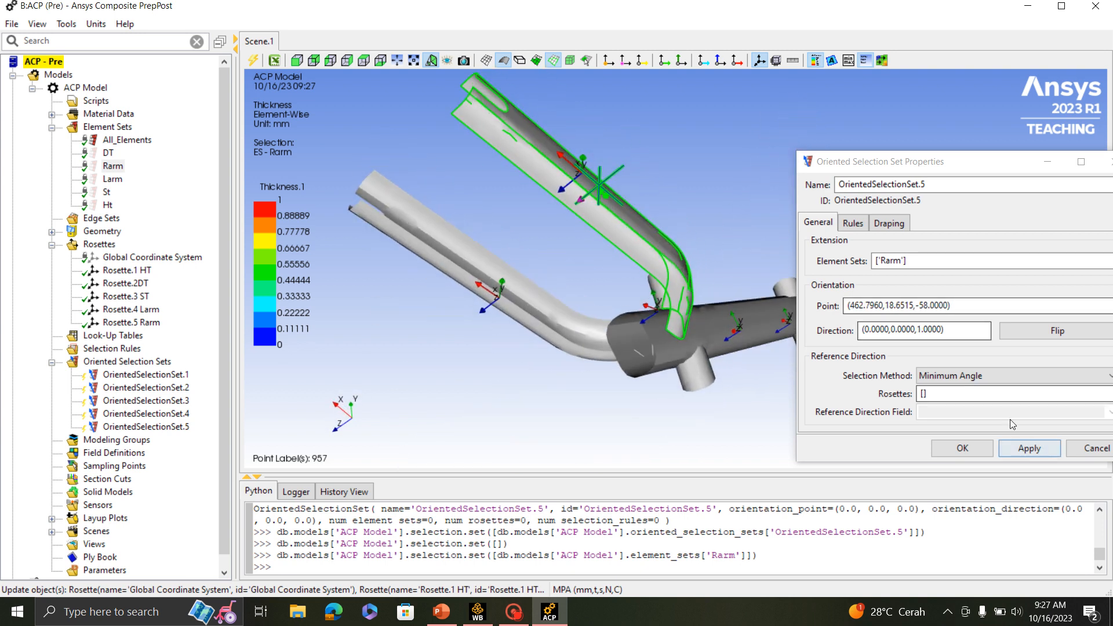
- Use Rosette.5 Rarm as the Rarm set's reference direction and accept the oriented selection set
{"action": "left_click", "coordinate": [972, 393]}
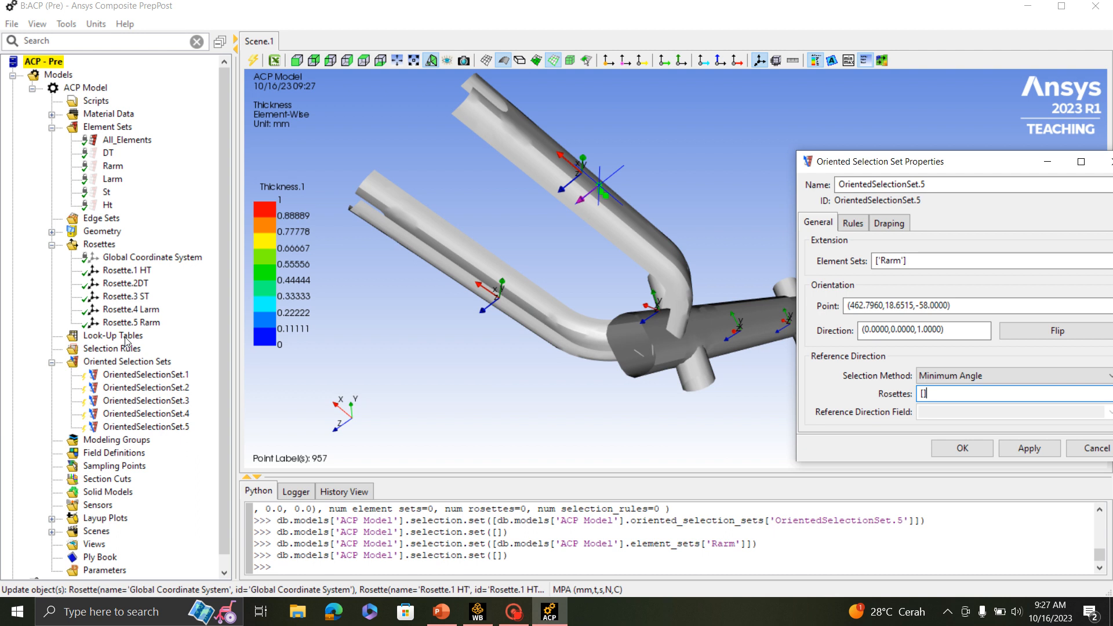
{"action": "left_click", "coordinate": [138, 323]}
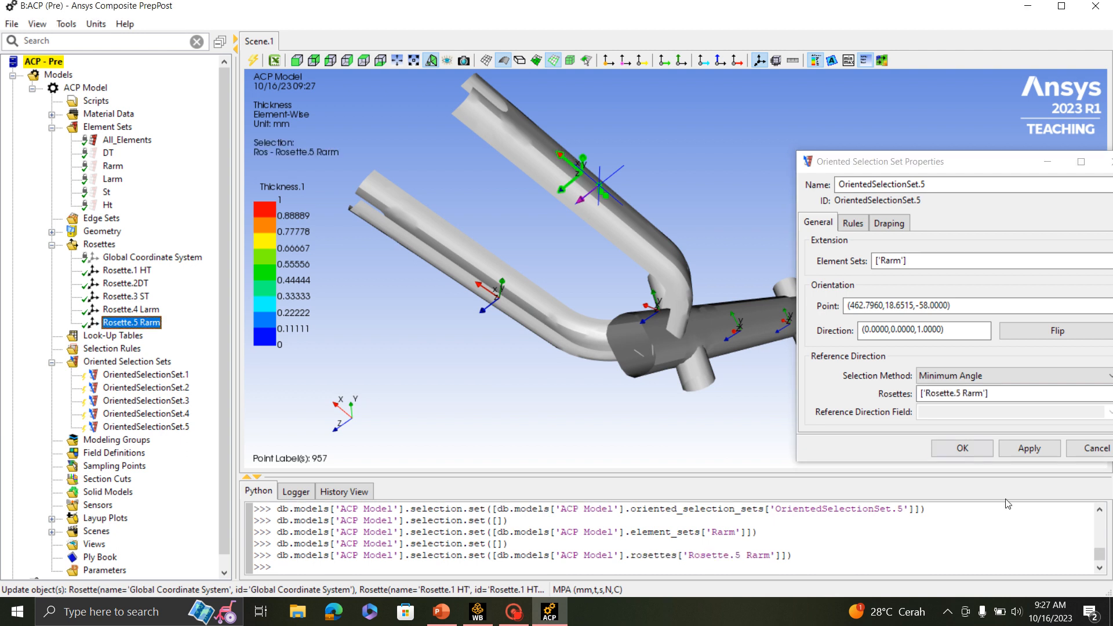
{"action": "left_click", "coordinate": [962, 448]}
- Update all five oriented selection sets together
{"action": "scroll", "coordinate": [769, 274], "scroll_direction": "down", "scroll_amount": 5}
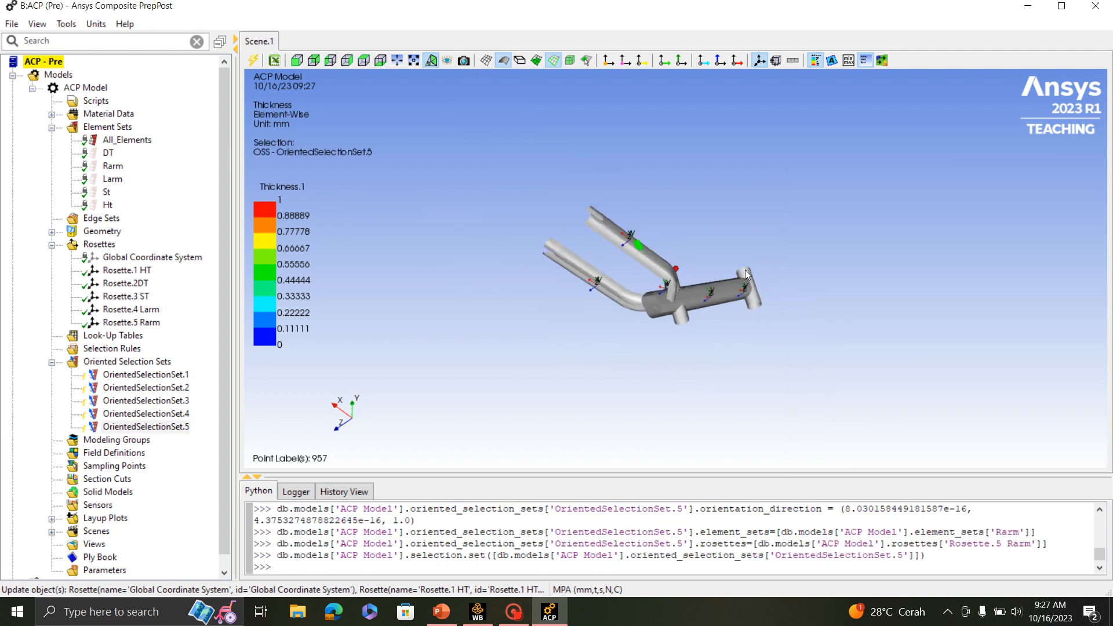
{"action": "middle_click_drag", "start_coordinate": [746, 275], "coordinate": [695, 332]}
{"action": "left_click", "coordinate": [125, 375]}
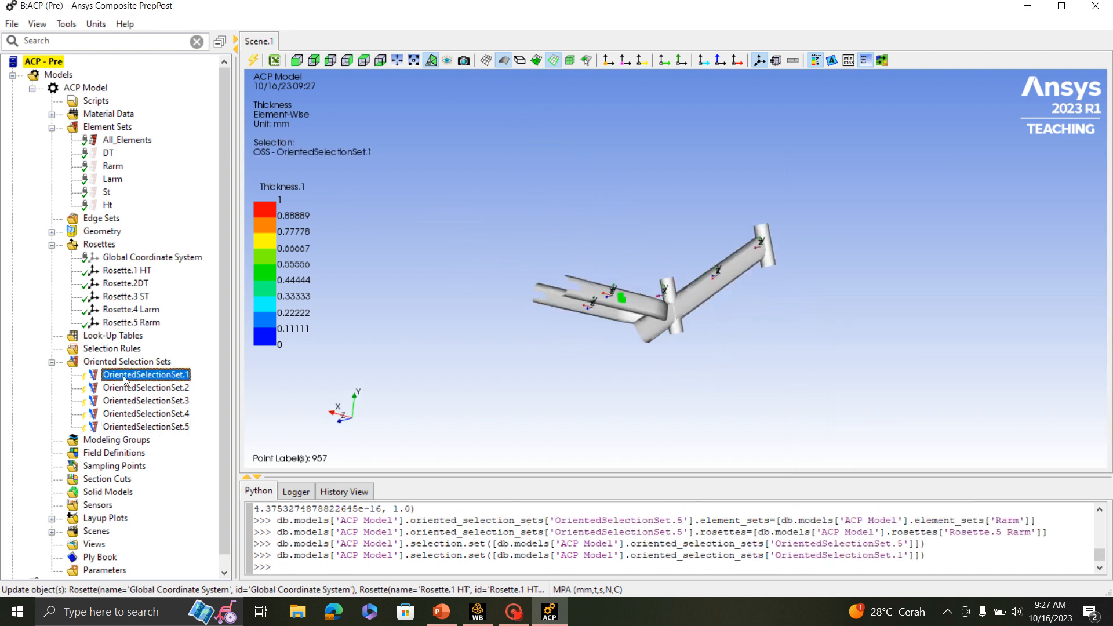
{"action": "left_click", "coordinate": [131, 427], "text": "shift"}
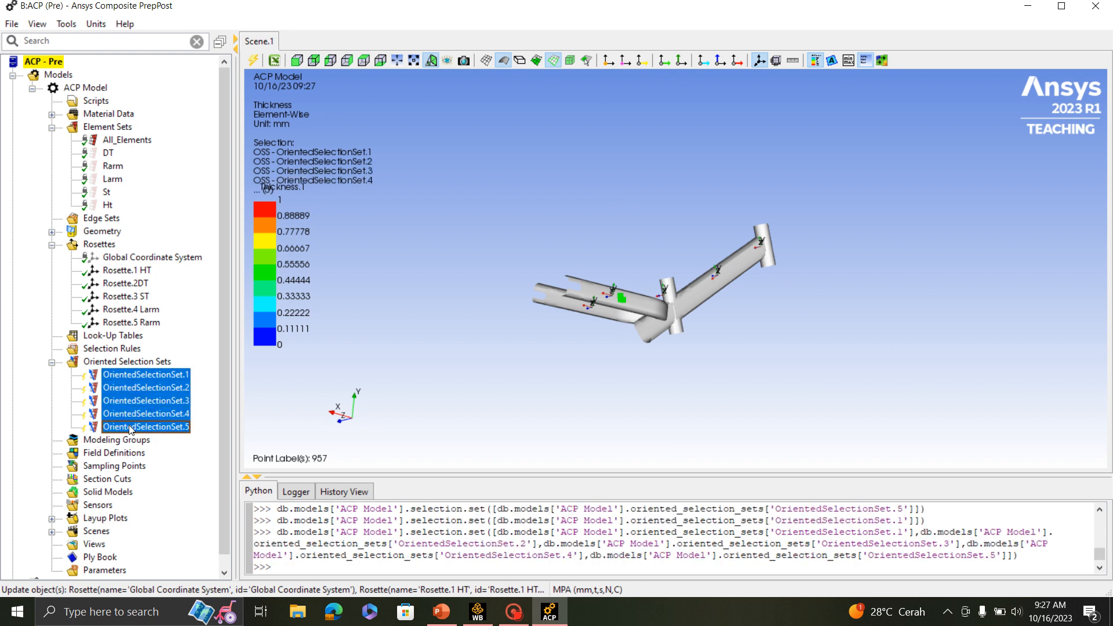
{"action": "right_click", "coordinate": [131, 427]}
{"action": "left_click", "coordinate": [155, 444]}
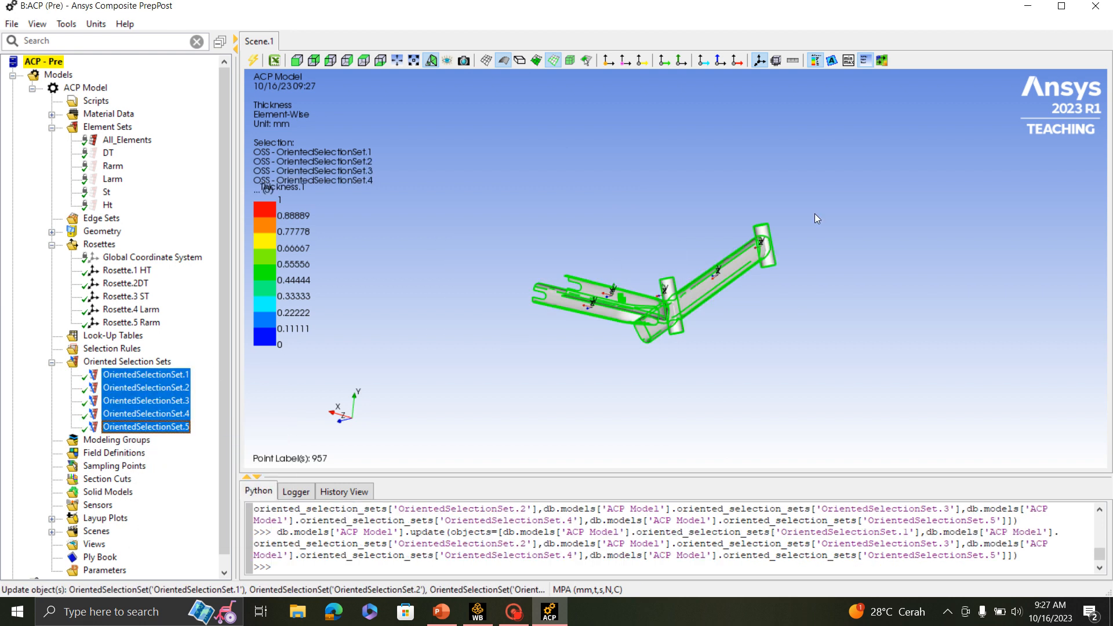
- Examine the highlighted oriented selection sets on the frame's tubes and arms from several angles
{"action": "scroll", "coordinate": [814, 234], "scroll_direction": "up", "scroll_amount": 5}
{"action": "middle_click_drag", "start_coordinate": [729, 186], "coordinate": [1039, 238]}
{"action": "scroll", "coordinate": [777, 270], "scroll_direction": "up", "scroll_amount": 2}
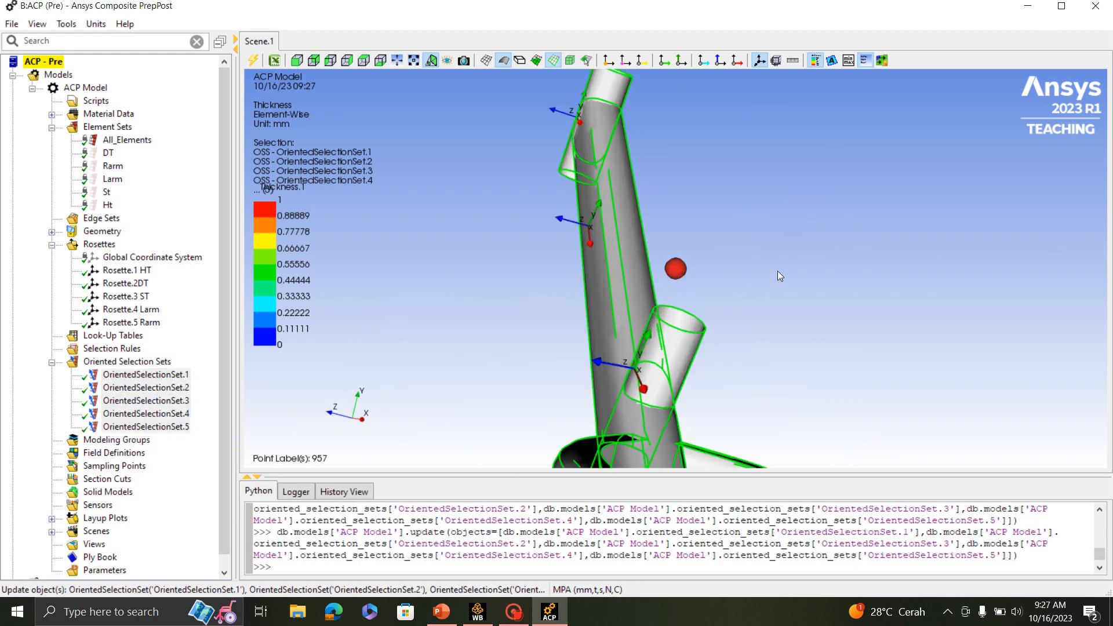
{"action": "scroll", "coordinate": [763, 262], "scroll_direction": "down", "scroll_amount": 6}
{"action": "middle_click_drag", "start_coordinate": [725, 281], "coordinate": [746, 357]}
{"action": "scroll", "coordinate": [697, 235], "scroll_direction": "up", "scroll_amount": 5}
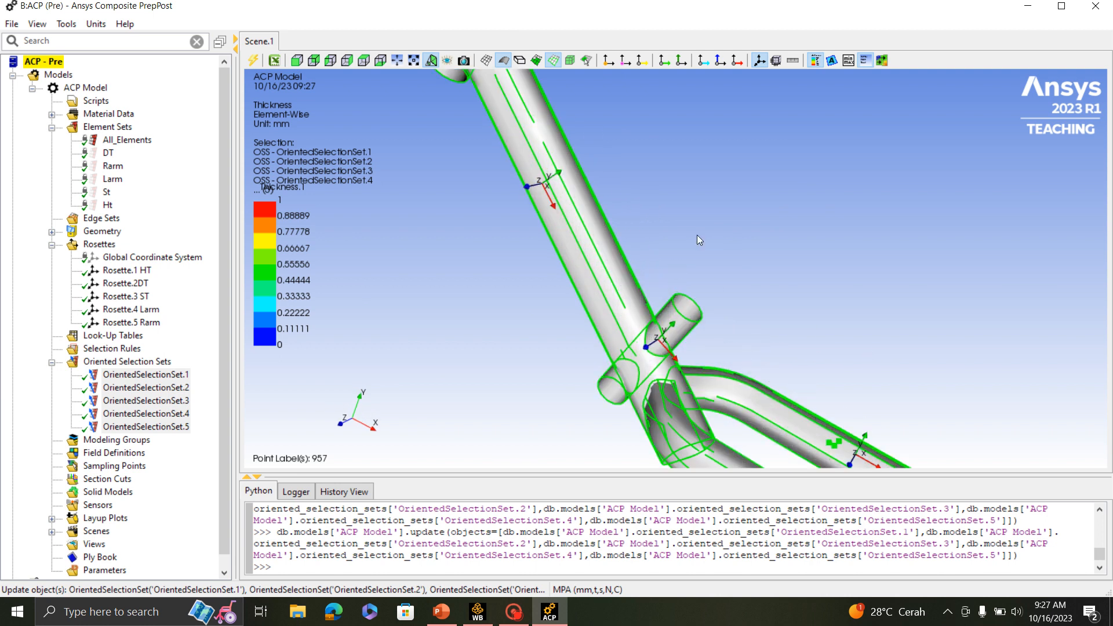
{"action": "scroll", "coordinate": [697, 235], "scroll_direction": "down", "scroll_amount": 5}
{"action": "scroll", "coordinate": [93, 439], "scroll_direction": "down", "scroll_amount": 1}
- Create a modeling group and accept its default name
{"action": "left_click", "coordinate": [106, 429]}
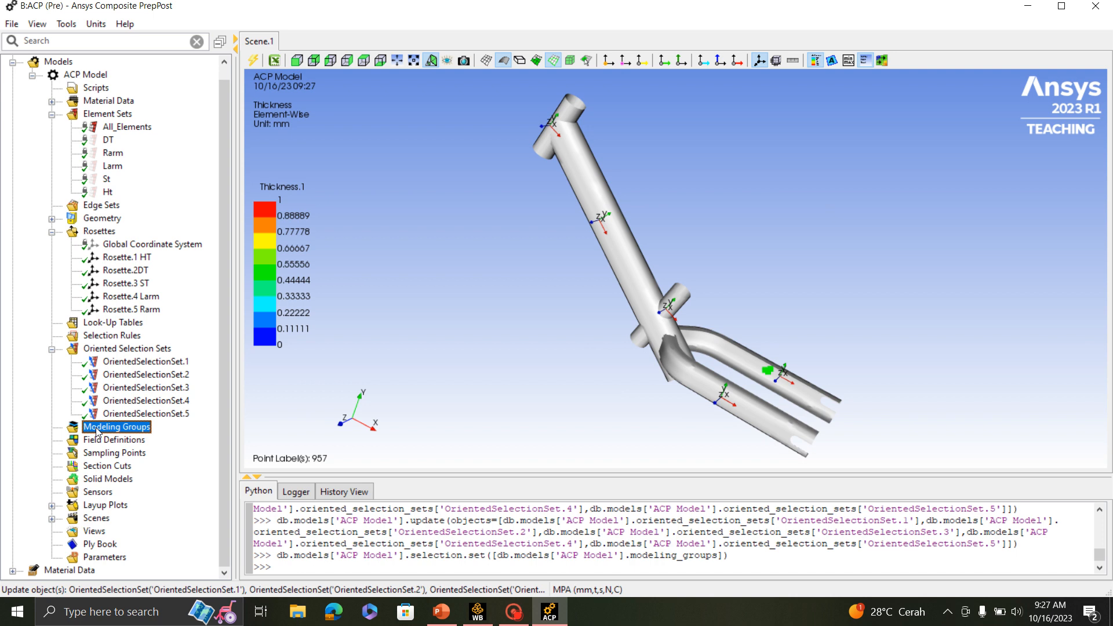
{"action": "right_click", "coordinate": [97, 432]}
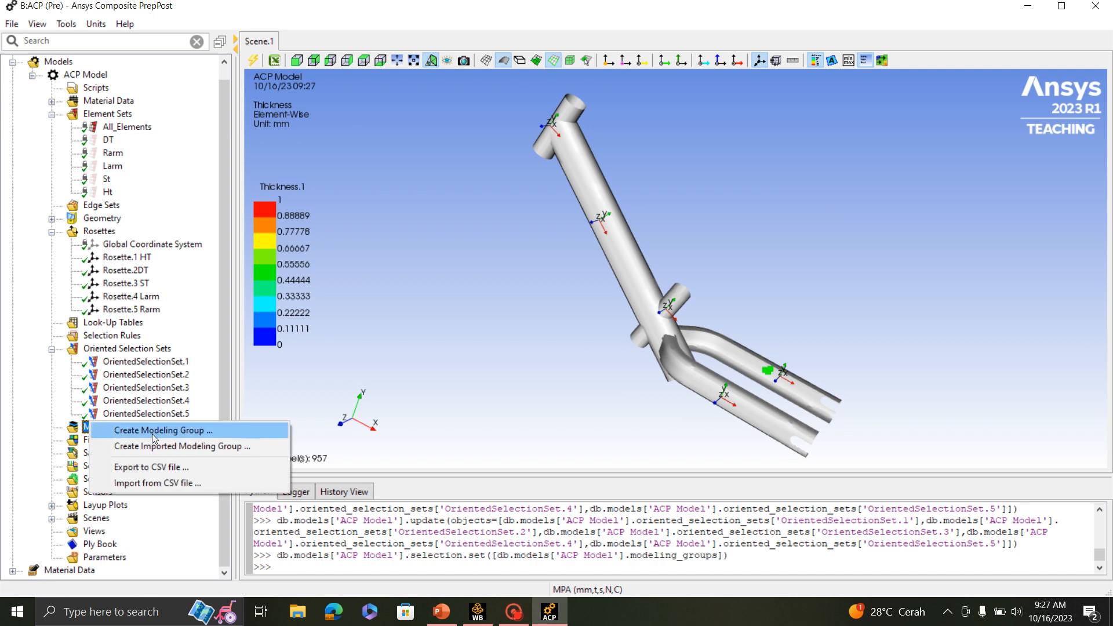
{"action": "left_click", "coordinate": [127, 430]}
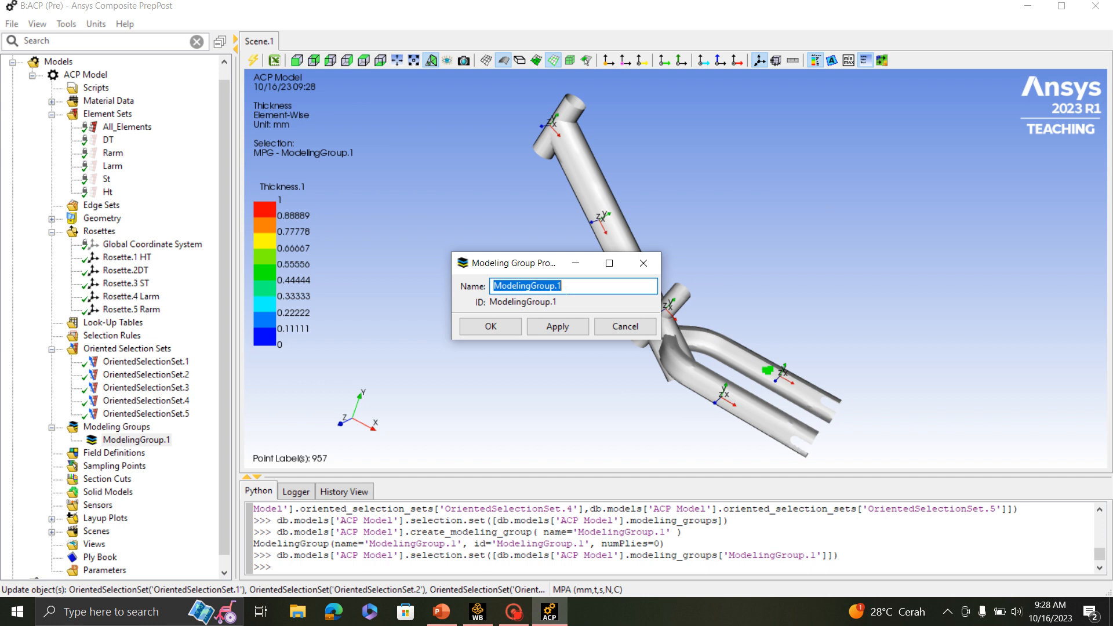
{"action": "left_click", "coordinate": [490, 326]}
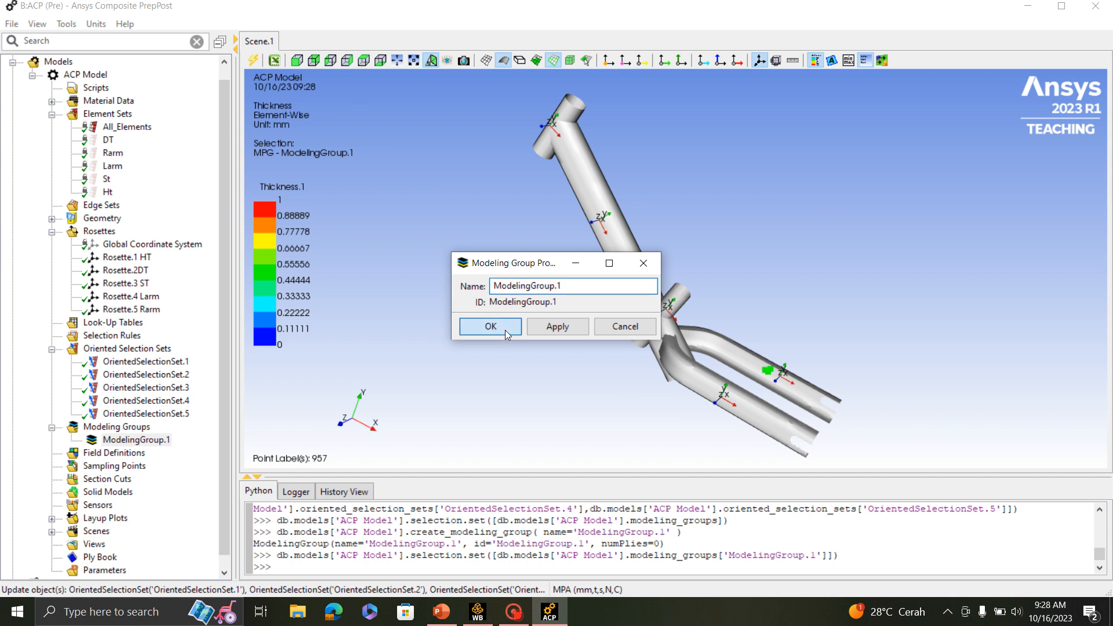
- Create a new ply in ModelingGroup.1 and move its properties window clear of the head tube and down tube
{"action": "middle_click_drag", "start_coordinate": [505, 329], "coordinate": [951, 367]}
{"action": "left_click", "coordinate": [137, 441]}
{"action": "right_click", "coordinate": [137, 440]}
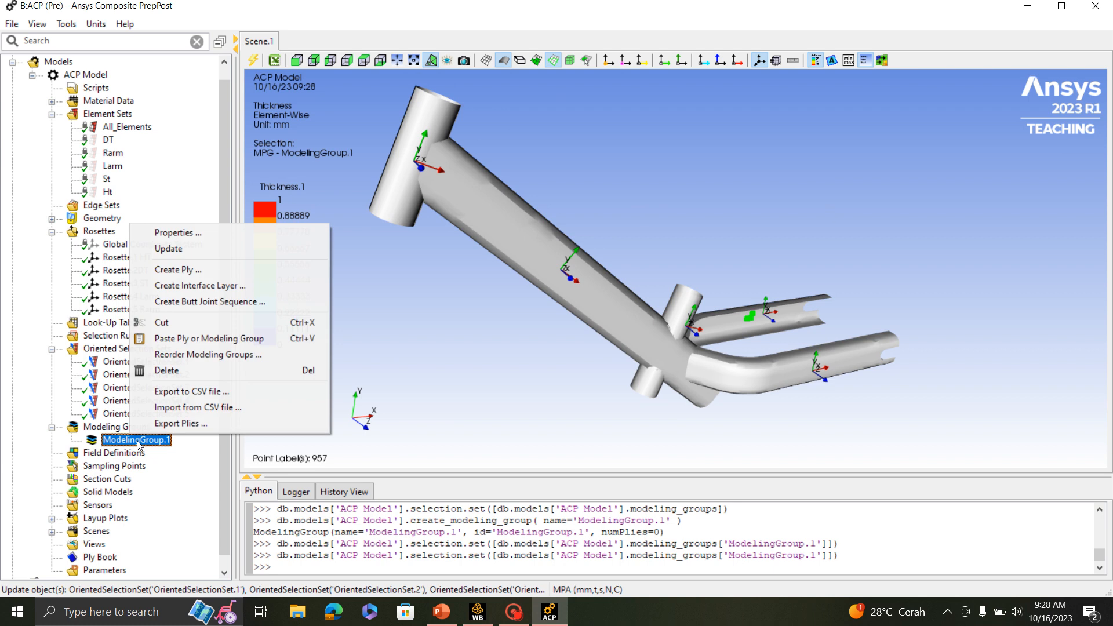
{"action": "left_click", "coordinate": [215, 269]}
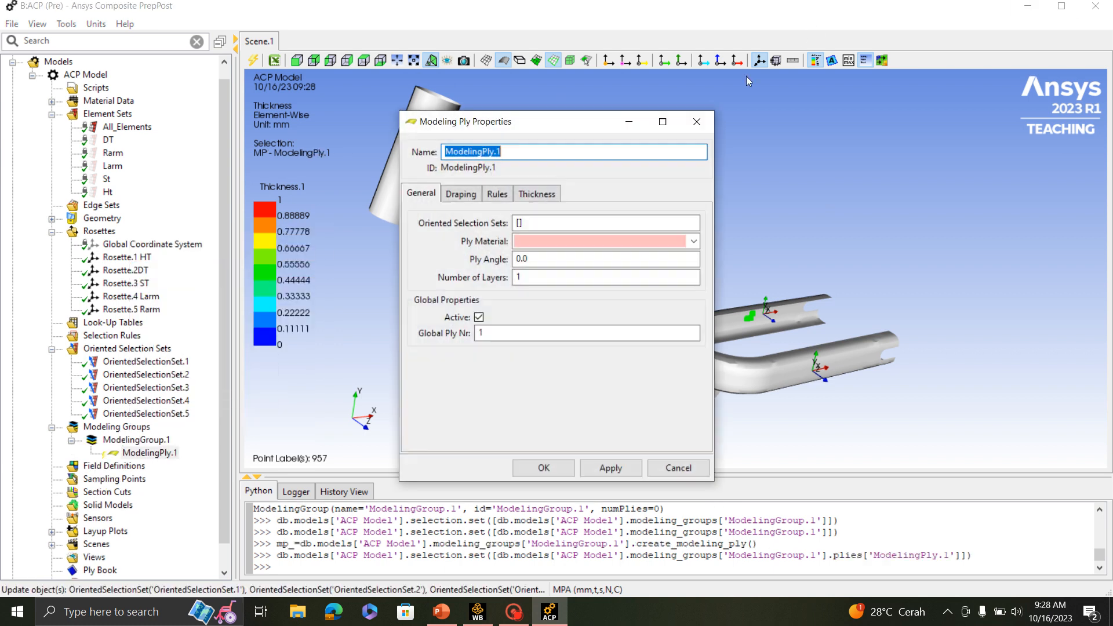
{"action": "left_click_drag", "start_coordinate": [552, 127], "coordinate": [868, 152]}
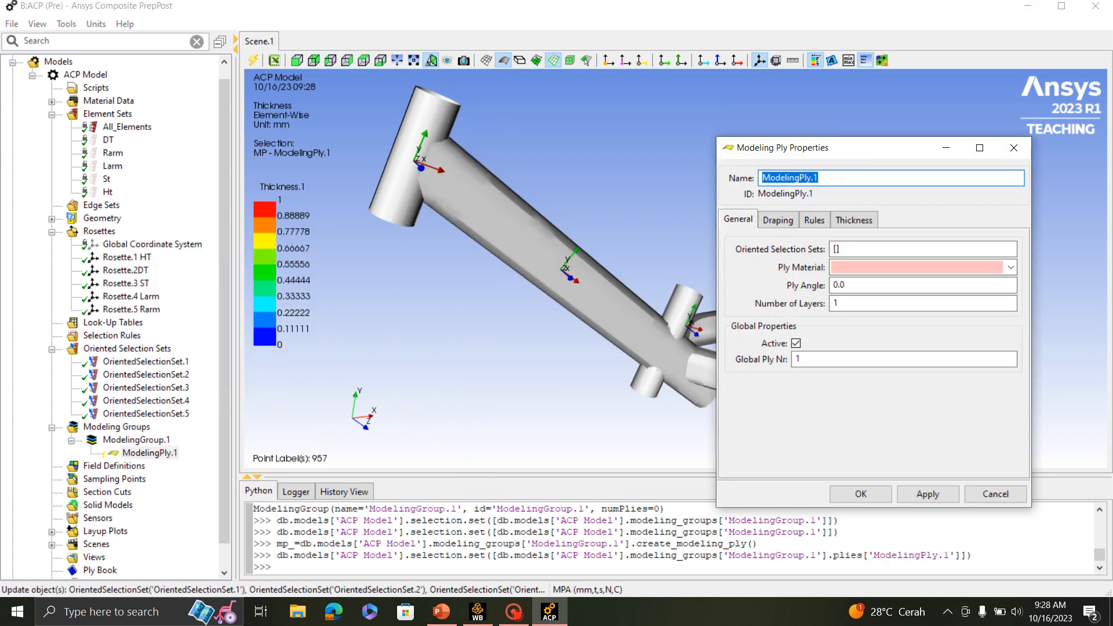
- Switch to the PowerPoint deck, read each tube's CFRP ply count and angles on slide 2, and return to ACP
{"action": "left_click", "coordinate": [442, 611]}
{"action": "scroll", "coordinate": [98, 397], "scroll_direction": "up", "scroll_amount": 8}
{"action": "scroll", "coordinate": [98, 396], "scroll_direction": "up", "scroll_amount": 3}
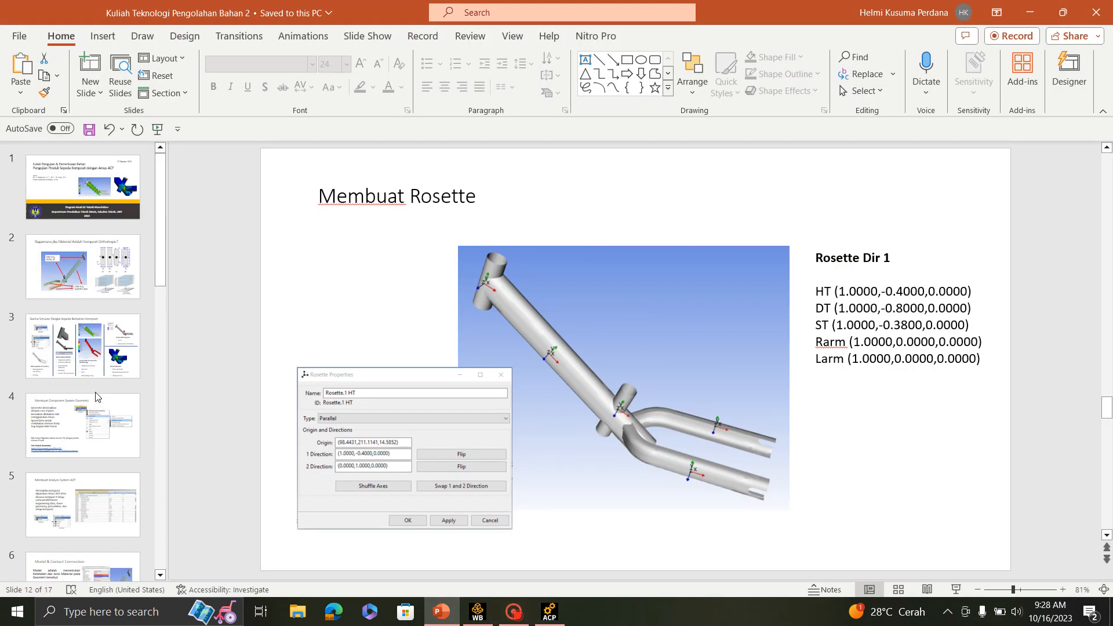
{"action": "left_click", "coordinate": [87, 276]}
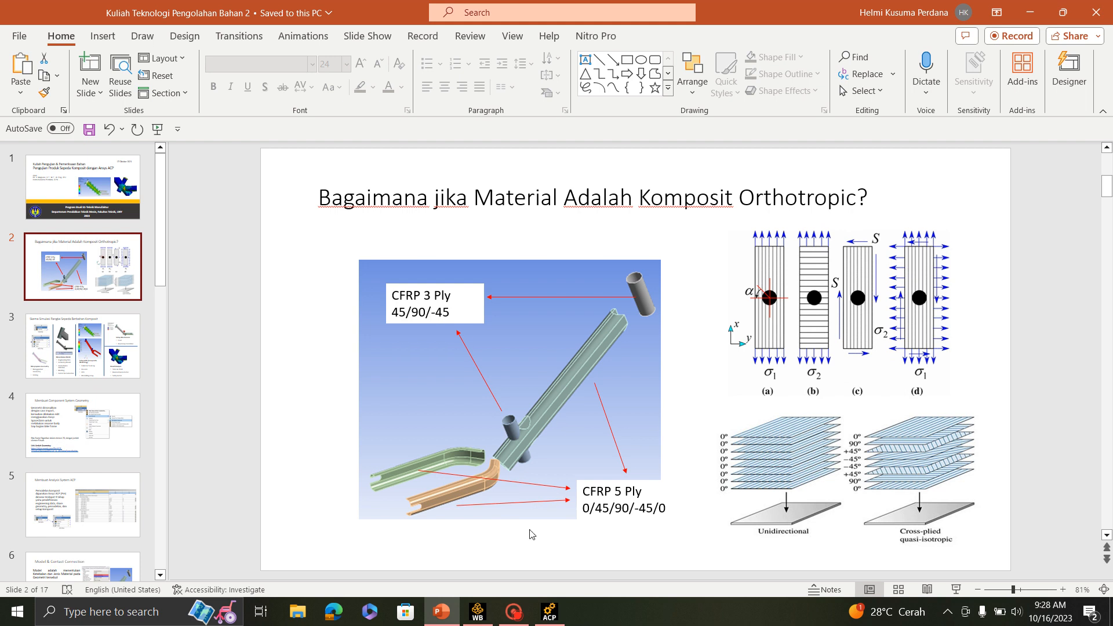
{"action": "left_click", "coordinate": [542, 613]}
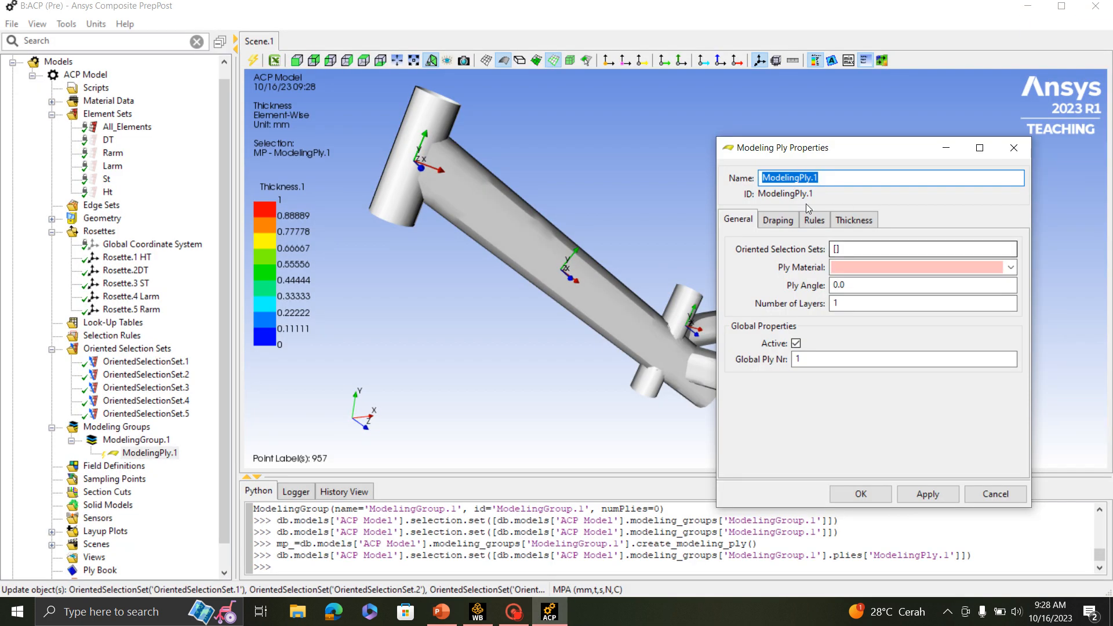
- Assign OrientedSelectionSet.1 and the Fabric.1 material to ModelingPly.1 and accept its properties
{"action": "left_click", "coordinate": [893, 249]}
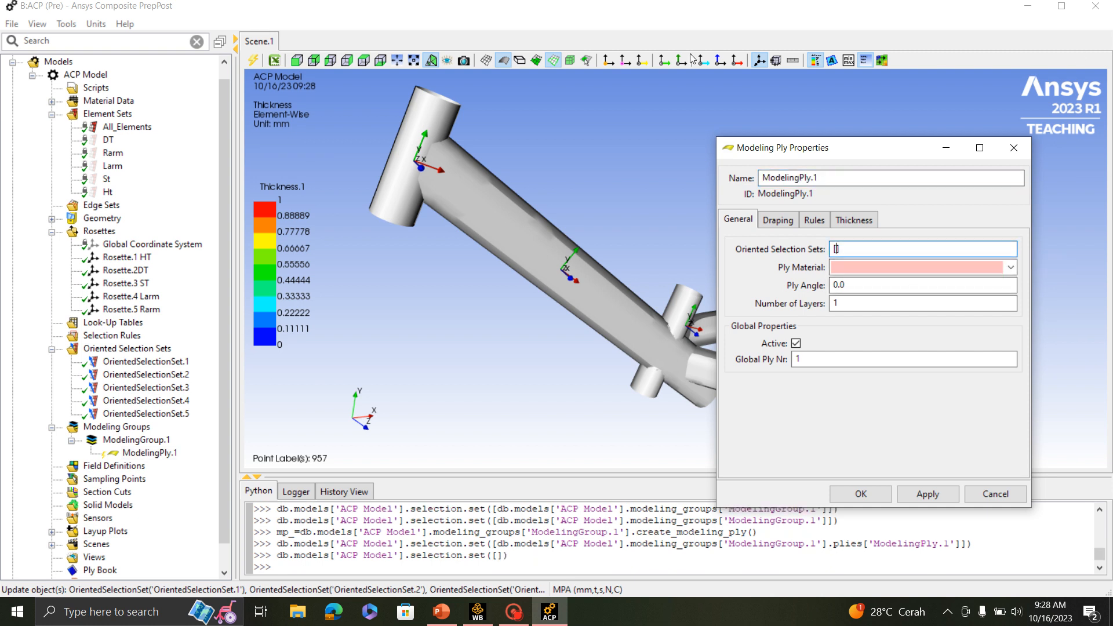
{"action": "left_click", "coordinate": [174, 363]}
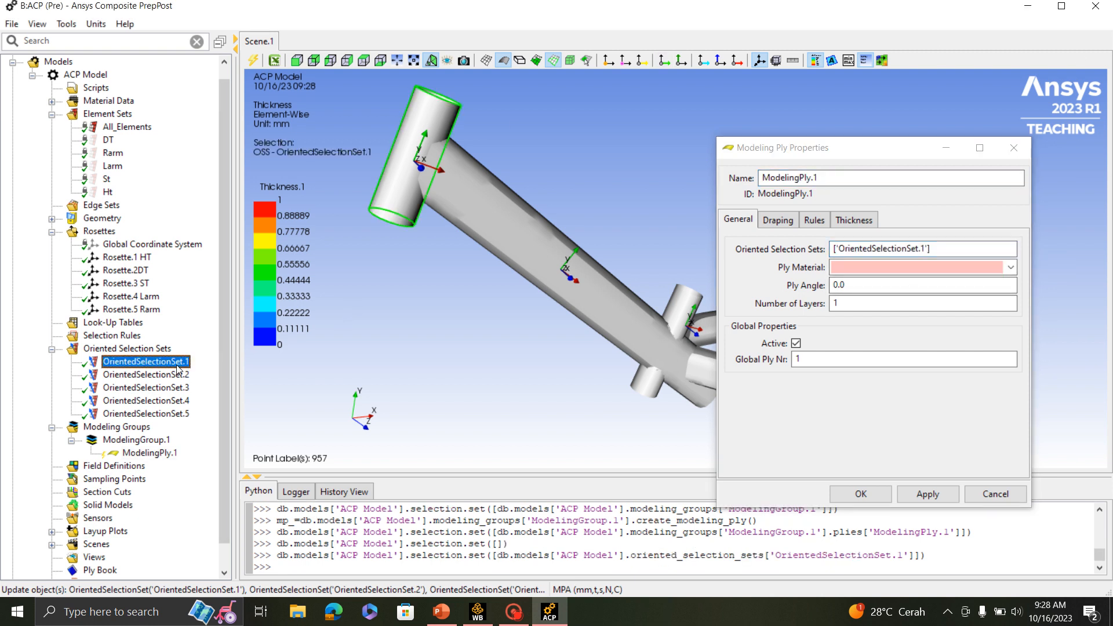
{"action": "left_click", "coordinate": [1011, 268]}
{"action": "left_click", "coordinate": [867, 284]}
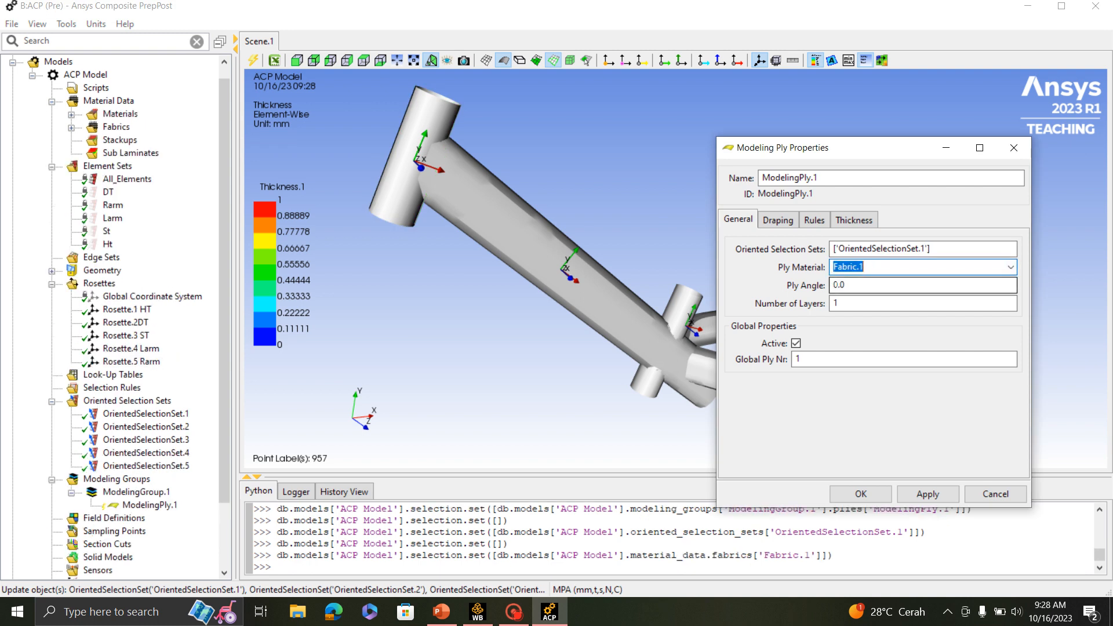
{"action": "left_click", "coordinate": [868, 285]}
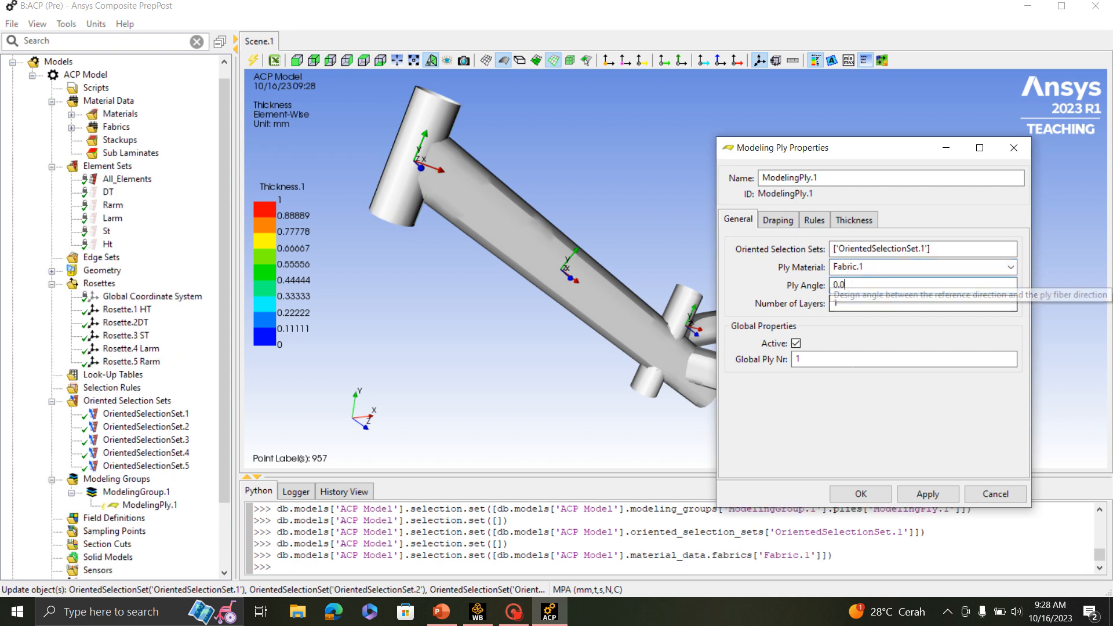
{"action": "left_click", "coordinate": [861, 494]}
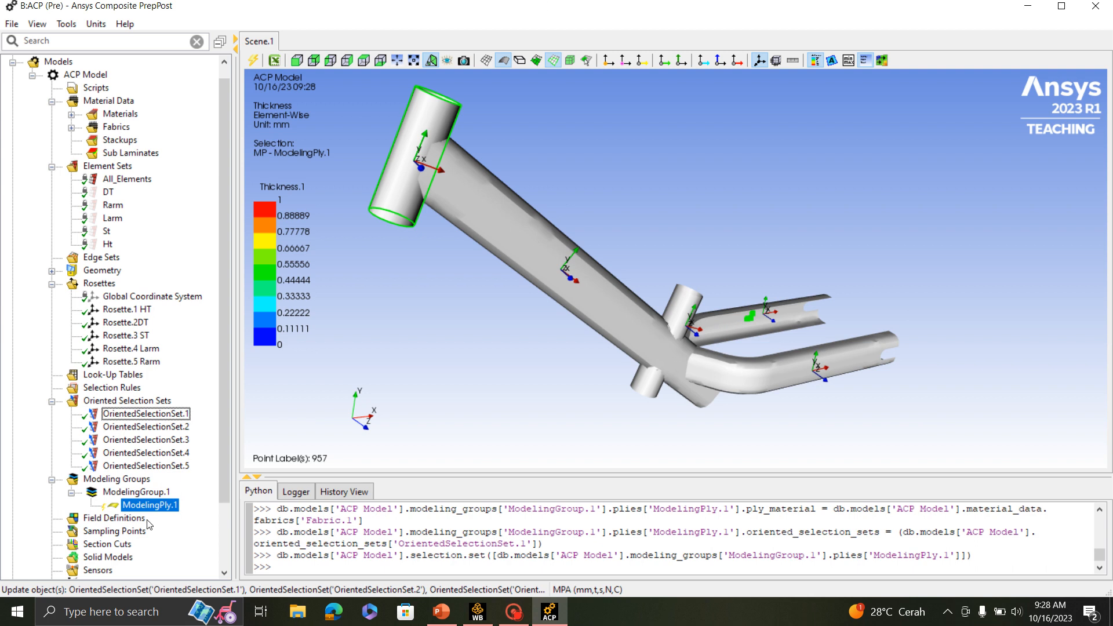
- Check the head tube layup on the PowerPoint slide and, back in ACP, set ModelingPly.1's ply angle to 45
{"action": "double_click", "coordinate": [148, 506]}
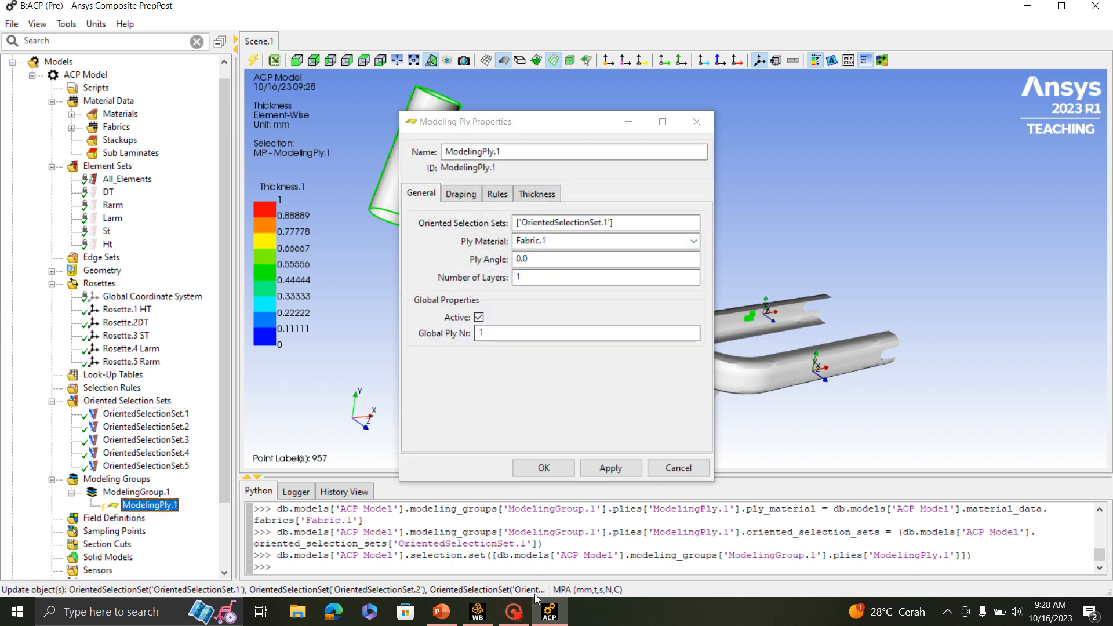
{"action": "left_click", "coordinate": [452, 617]}
{"action": "left_click", "coordinate": [451, 617]}
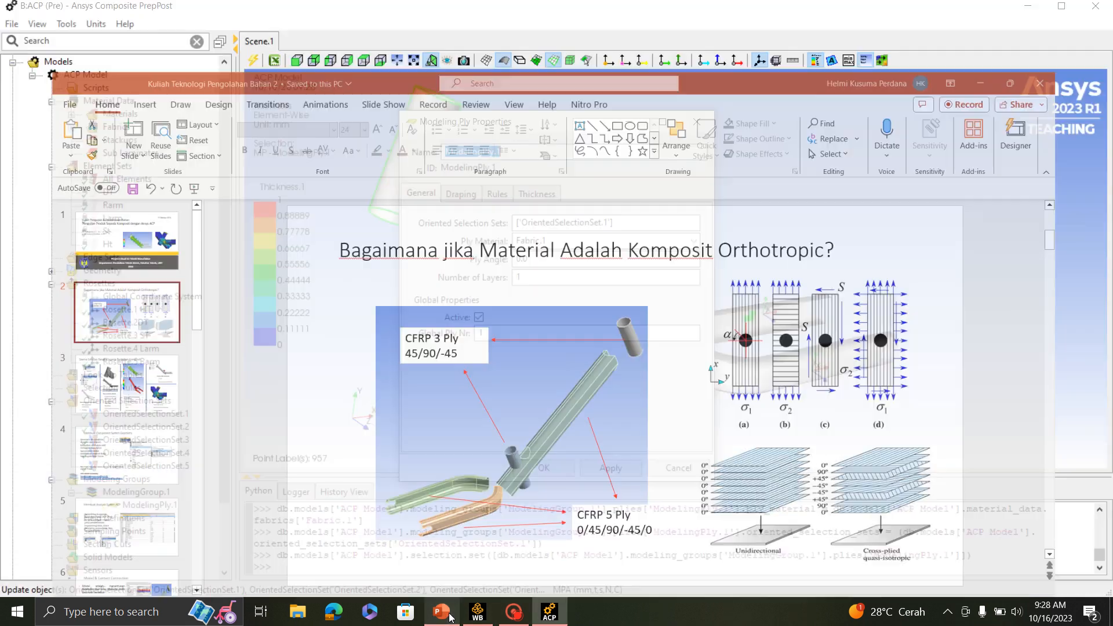
{"action": "left_click_drag", "start_coordinate": [538, 261], "coordinate": [475, 261]}
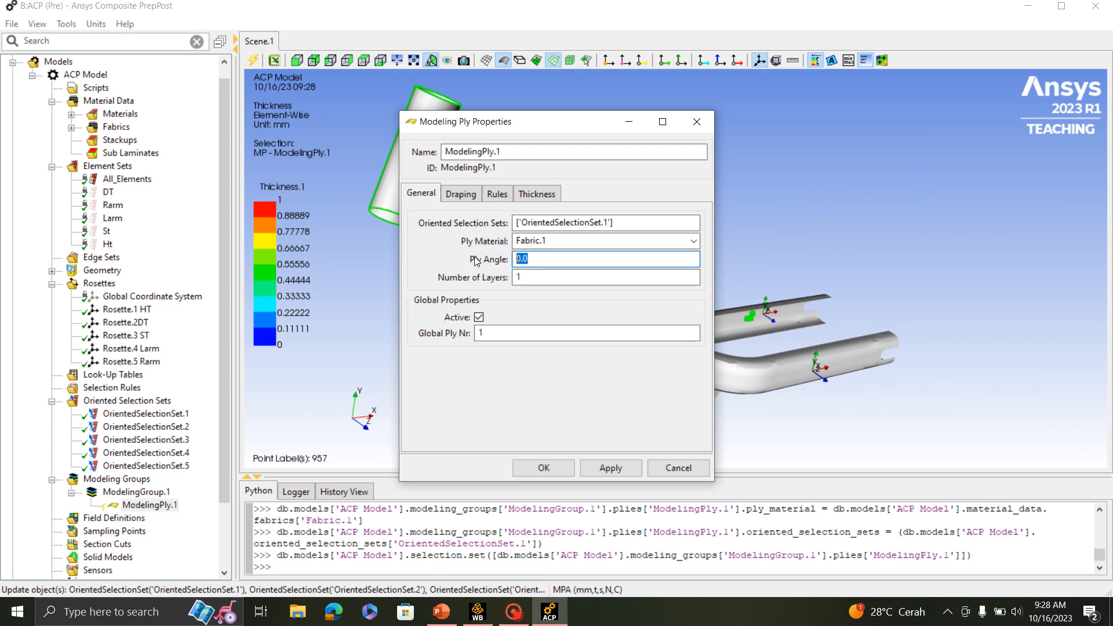
{"action": "type", "text": "45"}
{"action": "left_click", "coordinate": [543, 467]}
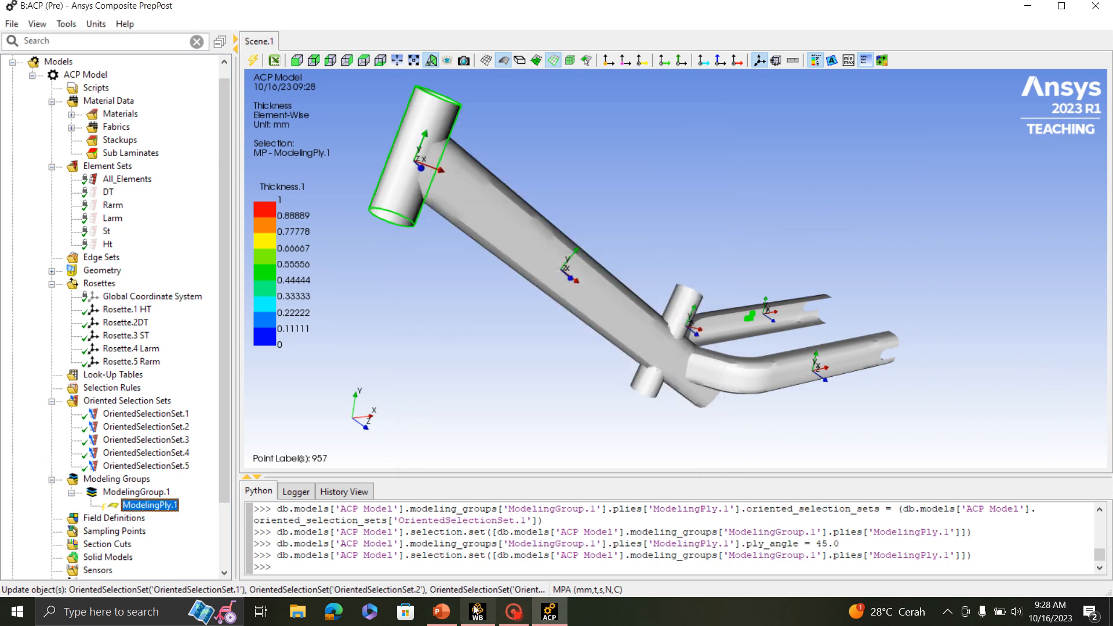
- Recheck the layup on the PowerPoint slide and, back in ACP, add two copies of ModelingPly.1 to ModelingGroup.1
{"action": "left_click", "coordinate": [444, 618]}
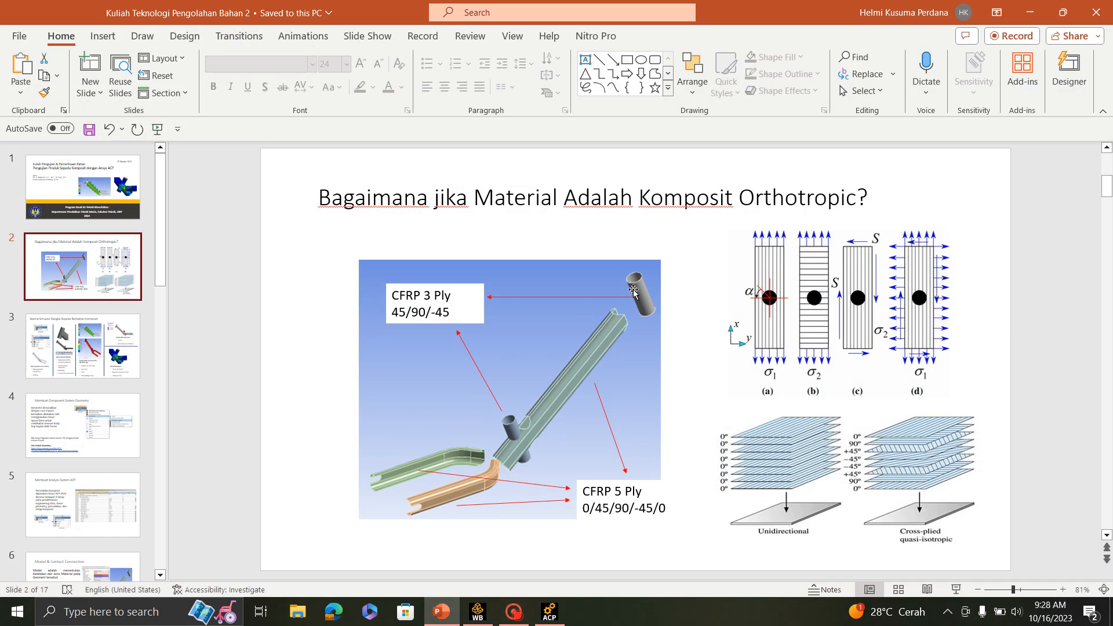
{"action": "left_click", "coordinate": [548, 611]}
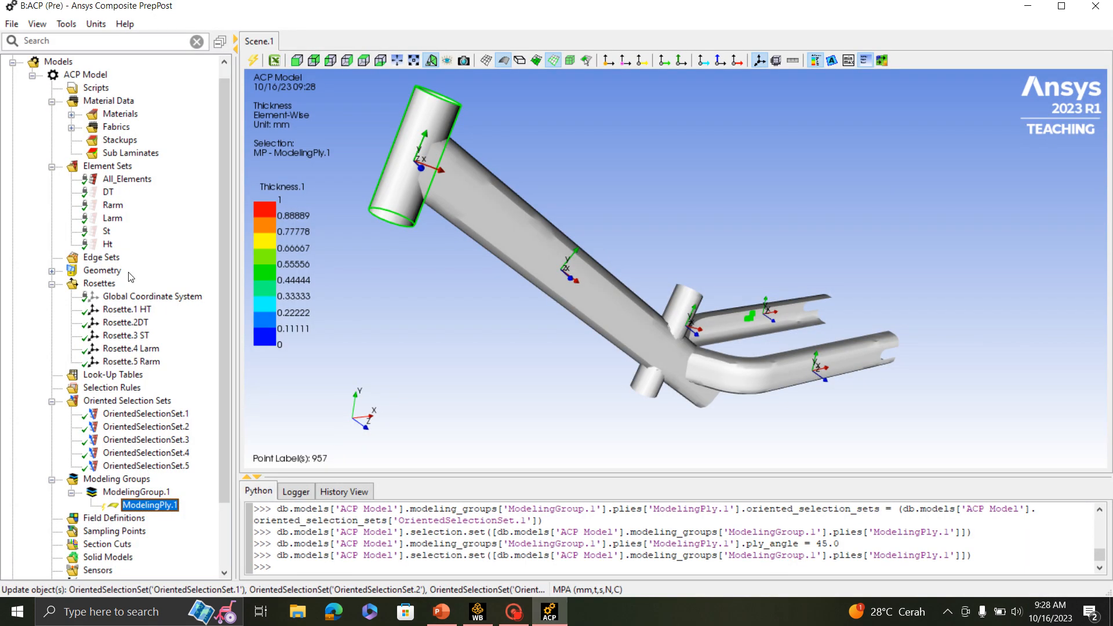
{"action": "right_click", "coordinate": [135, 512]}
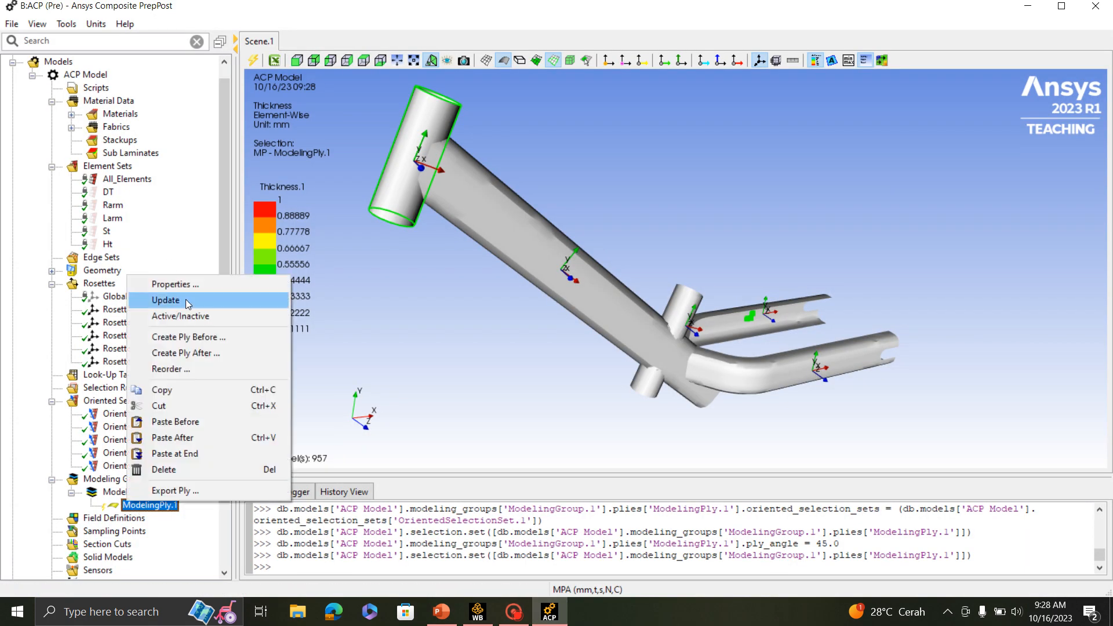
{"action": "left_click", "coordinate": [163, 390]}
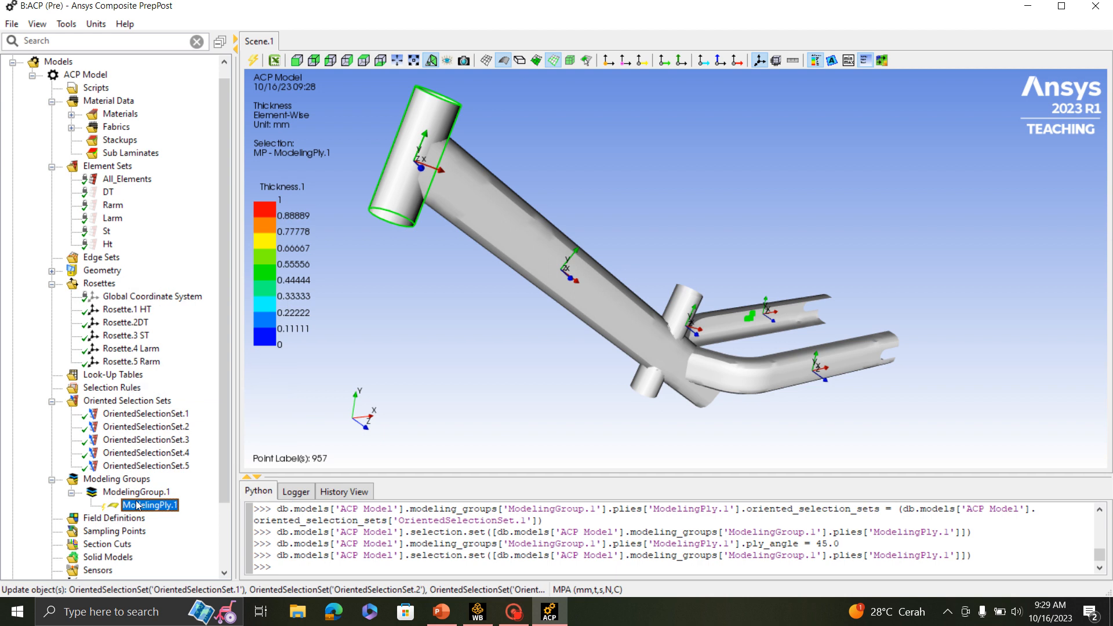
{"action": "right_click", "coordinate": [138, 506]}
{"action": "left_click", "coordinate": [189, 429]}
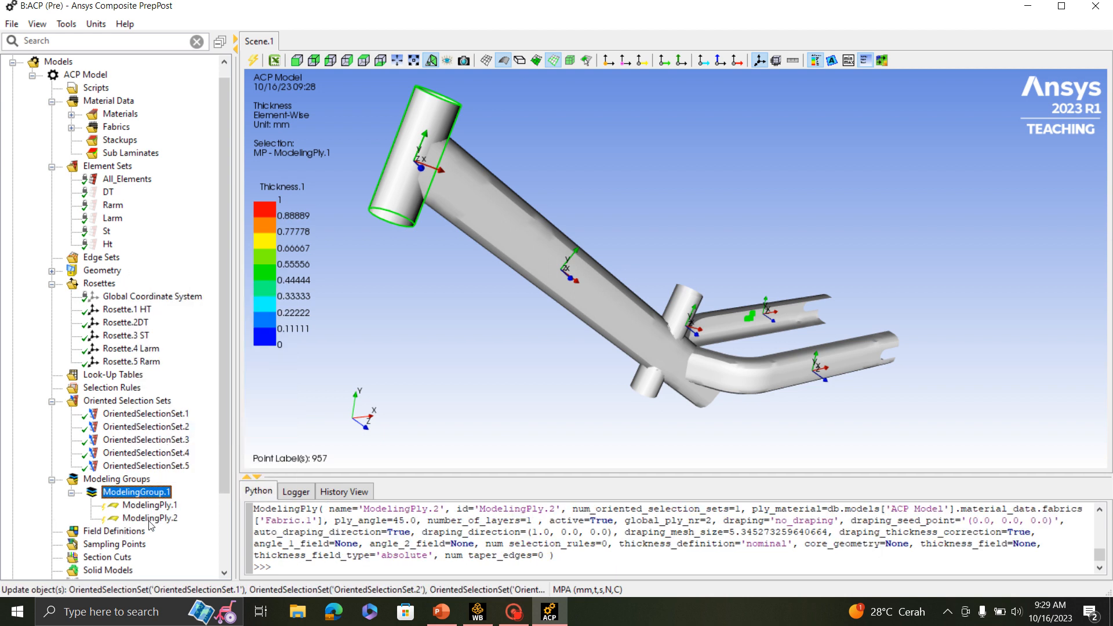
{"action": "left_click", "coordinate": [149, 518]}
{"action": "right_click", "coordinate": [149, 519]}
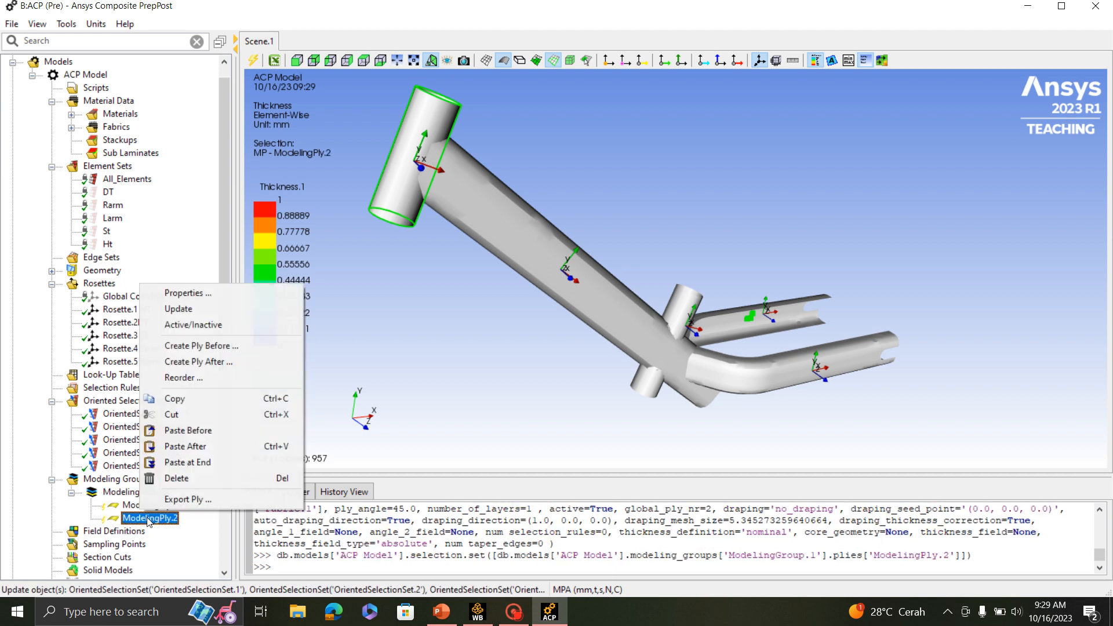
{"action": "left_click", "coordinate": [192, 447]}
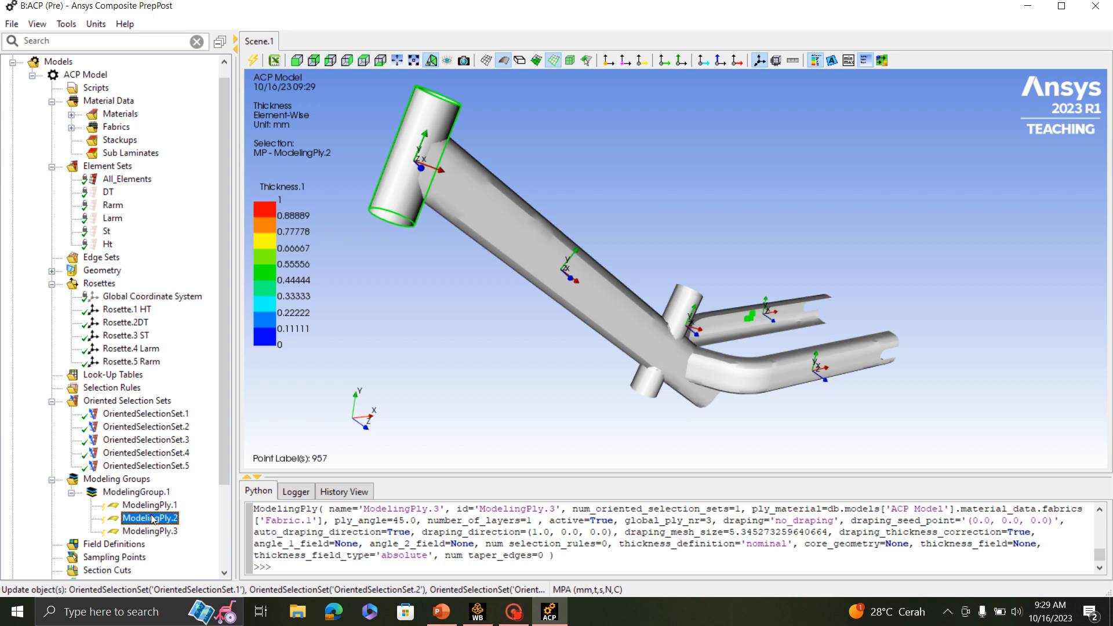
- Set the ply angle of ModelingPly.2 to 90
{"action": "double_click", "coordinate": [153, 519]}
{"action": "left_click_drag", "start_coordinate": [550, 127], "coordinate": [902, 151]}
{"action": "double_click", "coordinate": [874, 276]}
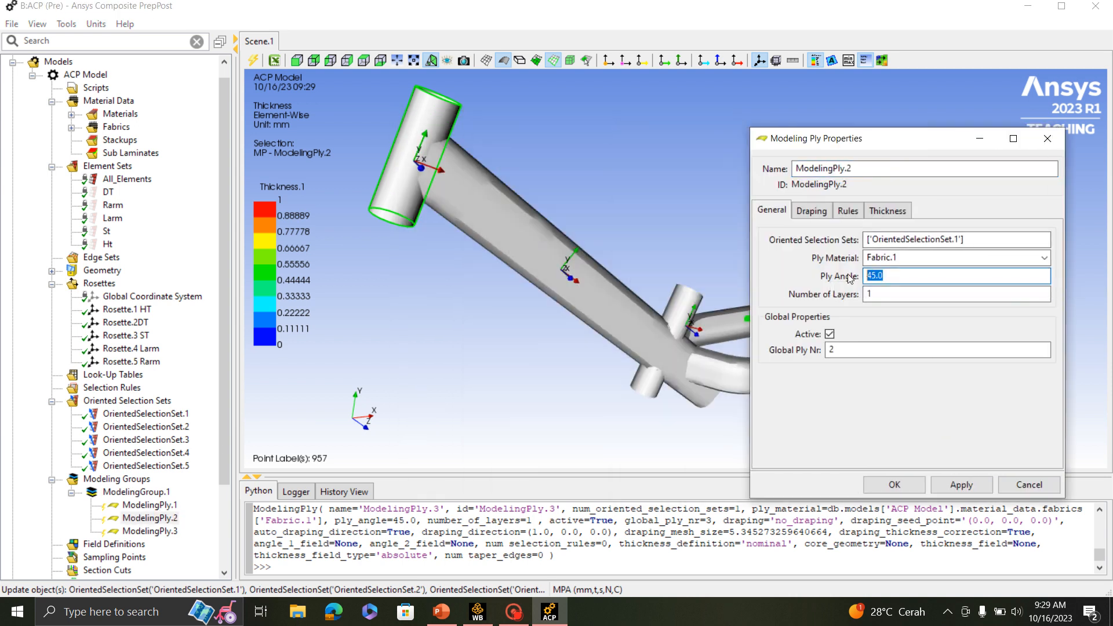
{"action": "type", "text": "90"}
{"action": "left_click", "coordinate": [895, 484]}
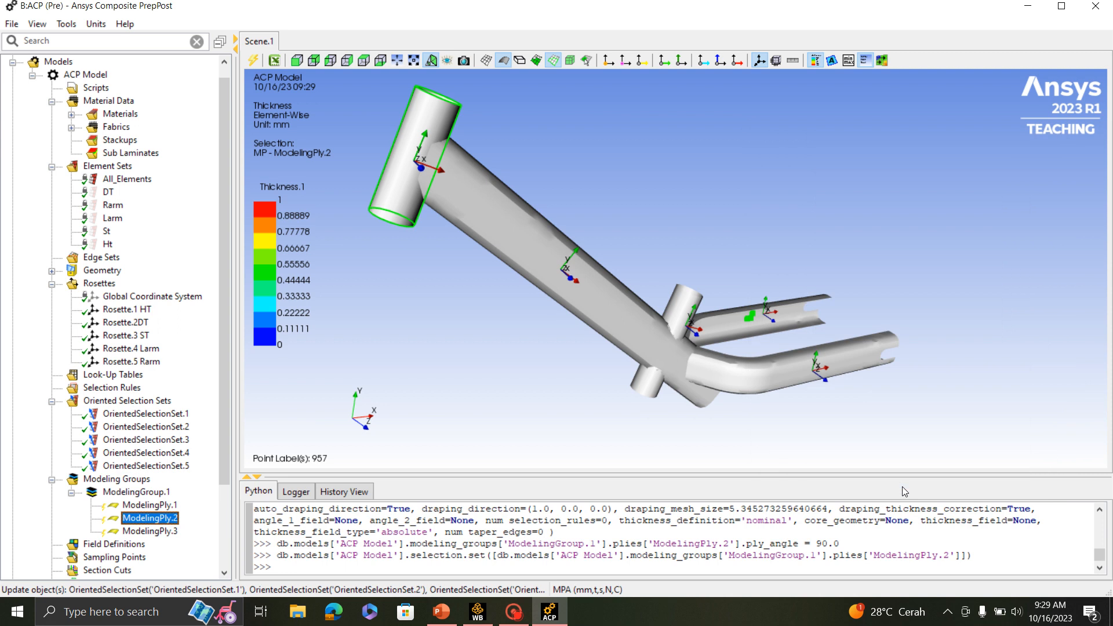
- Set the ply angle of ModelingPly.3 to -45
{"action": "double_click", "coordinate": [144, 532]}
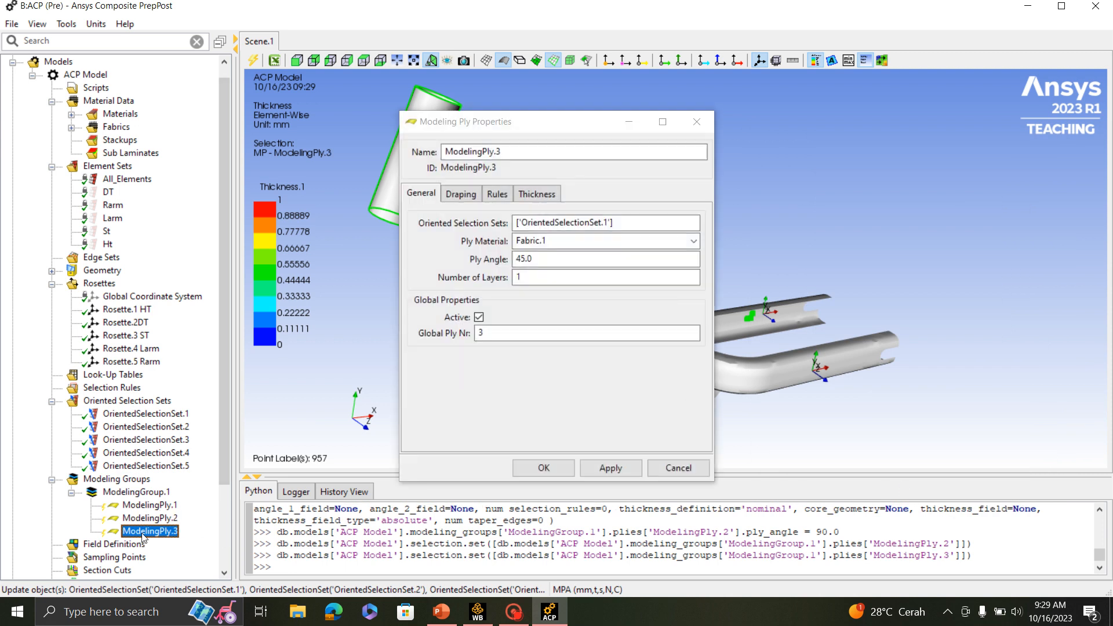
{"action": "left_click", "coordinate": [520, 259]}
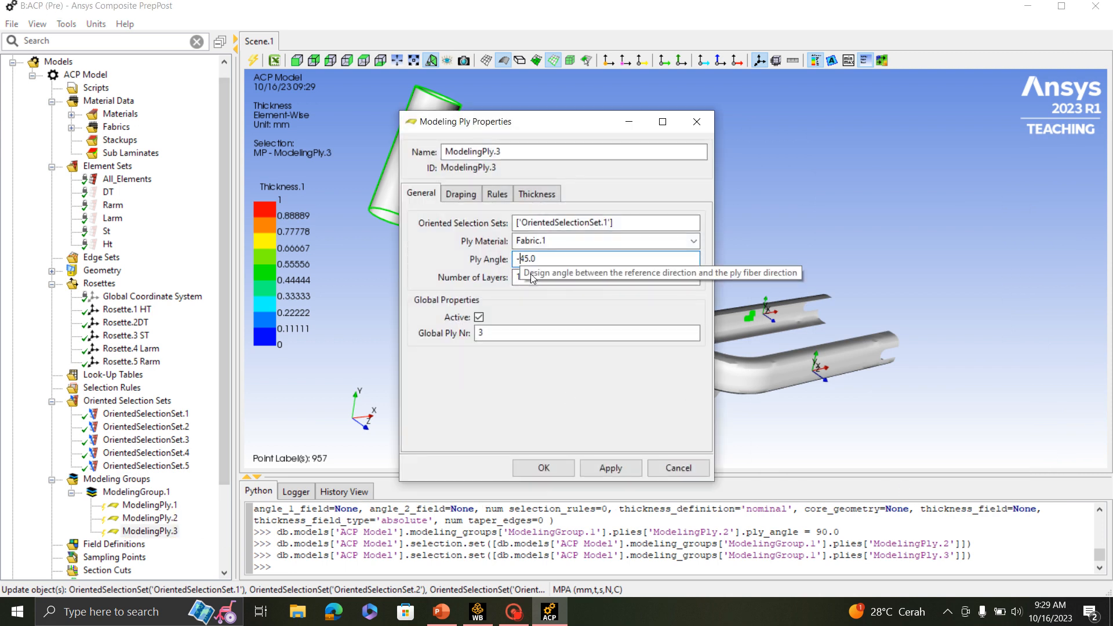
{"action": "type", "text": "-"}
{"action": "left_click", "coordinate": [549, 472]}
- Update ModelingGroup.1 with its three head tube plies
{"action": "left_click", "coordinate": [128, 492]}
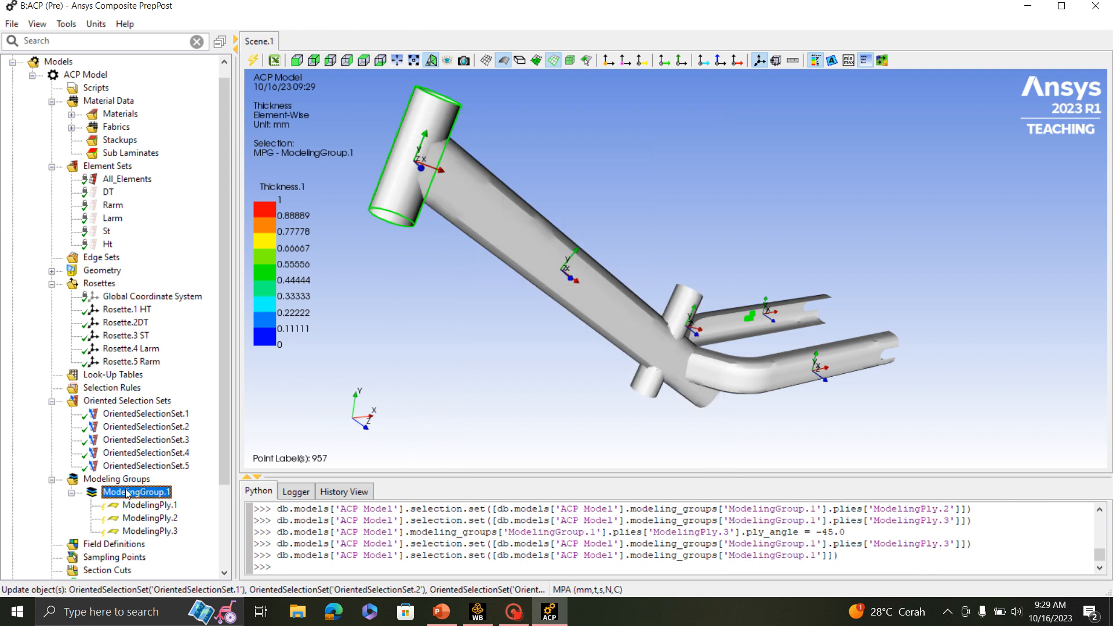
{"action": "right_click", "coordinate": [128, 493]}
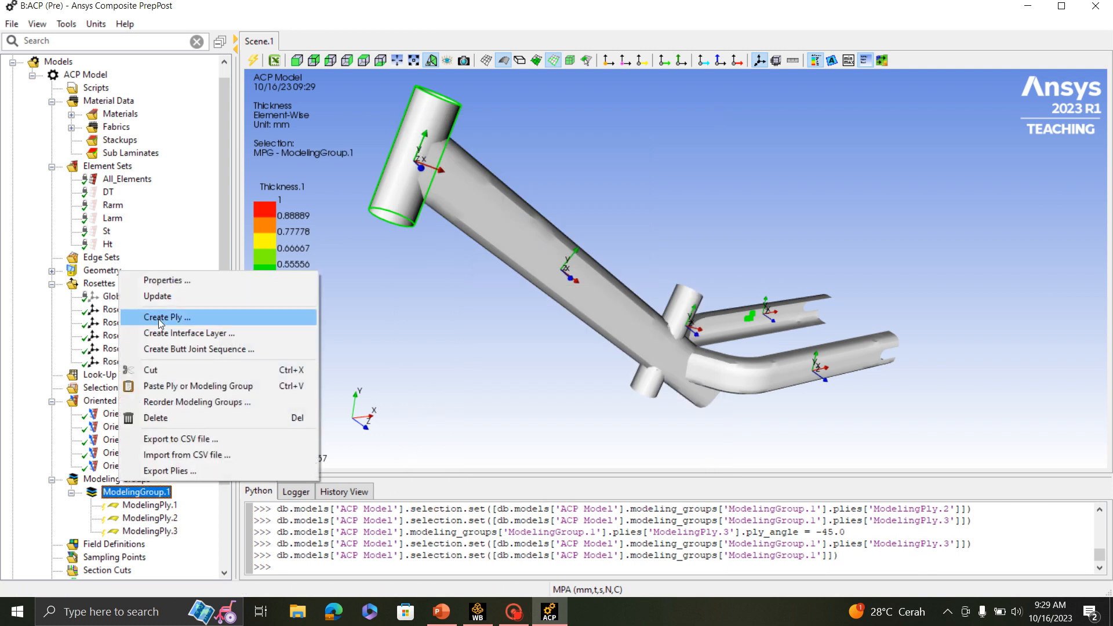
{"action": "left_click", "coordinate": [158, 296]}
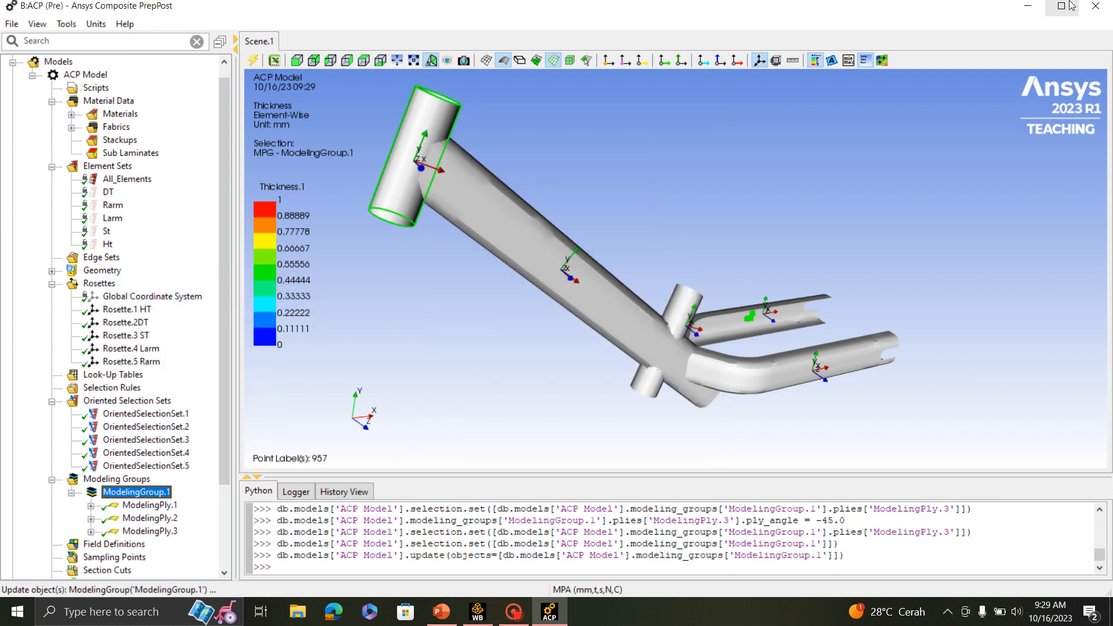
- Show fiber directions and examine them on the head tube for ModelingPly.1, ModelingPly.2 and ModelingPly.3 from several angles
{"action": "left_click", "coordinate": [139, 506]}
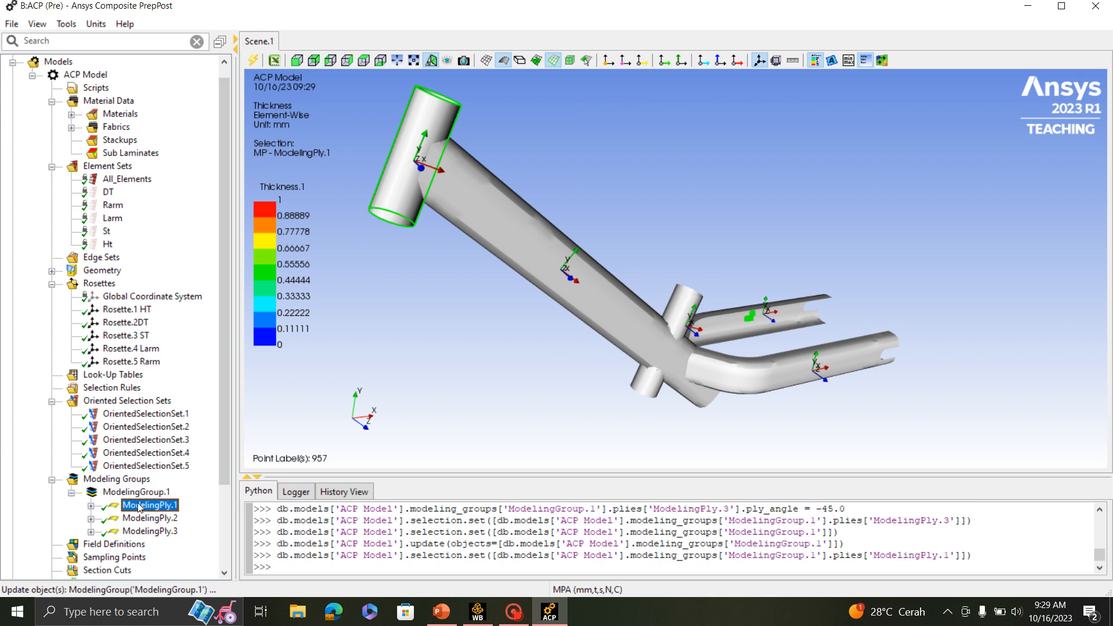
{"action": "left_click", "coordinate": [664, 62]}
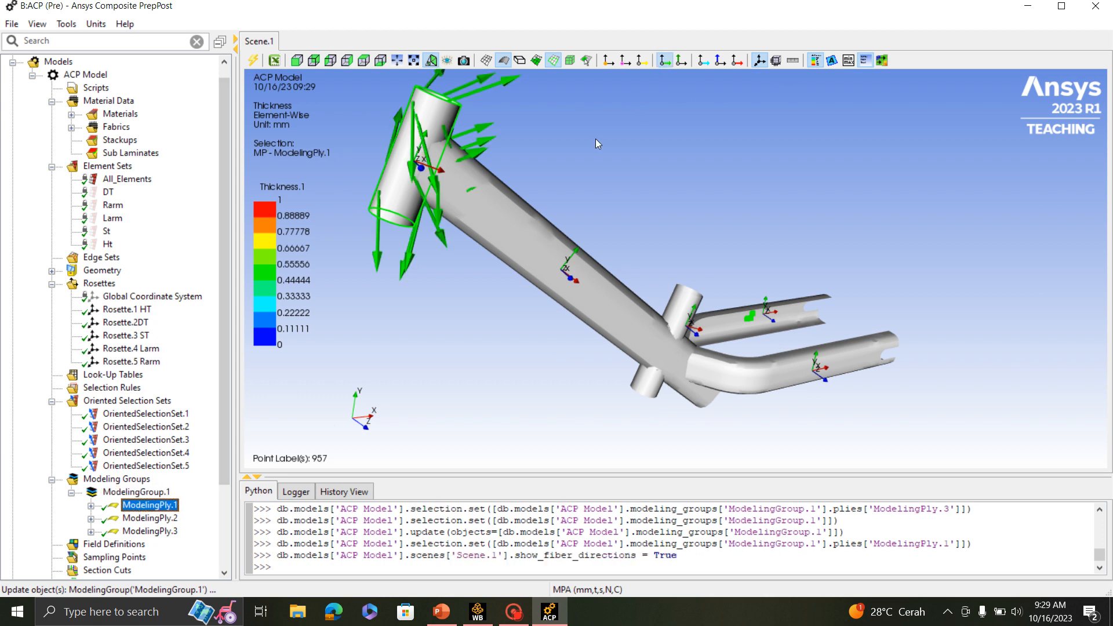
{"action": "middle_click_drag", "start_coordinate": [596, 137], "coordinate": [751, 198]}
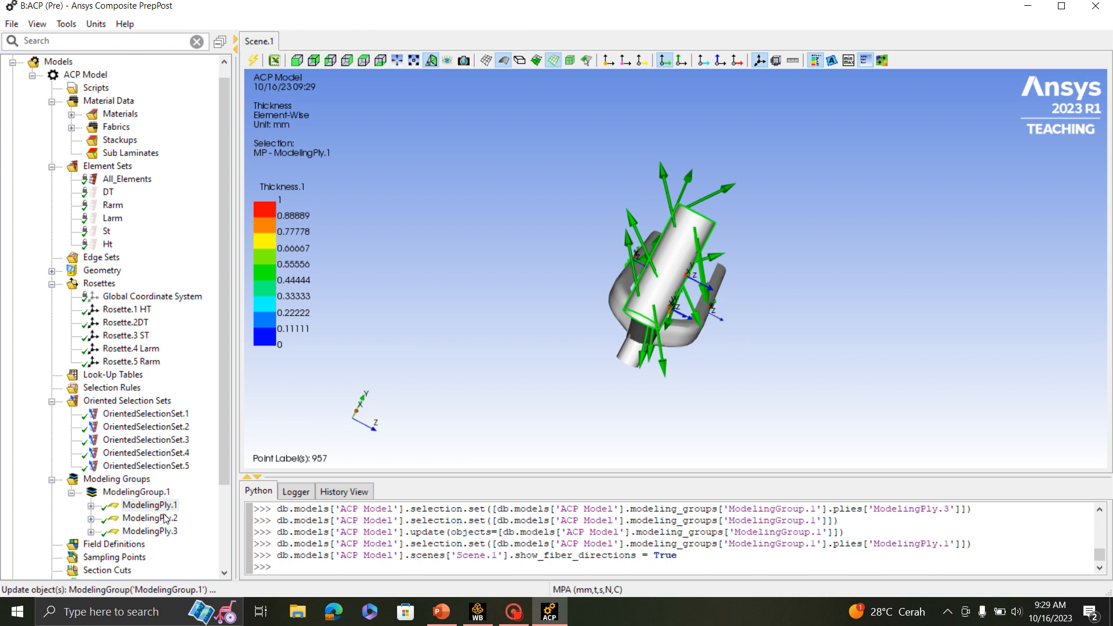
{"action": "left_click", "coordinate": [167, 518]}
{"action": "middle_click_drag", "start_coordinate": [635, 363], "coordinate": [603, 272]}
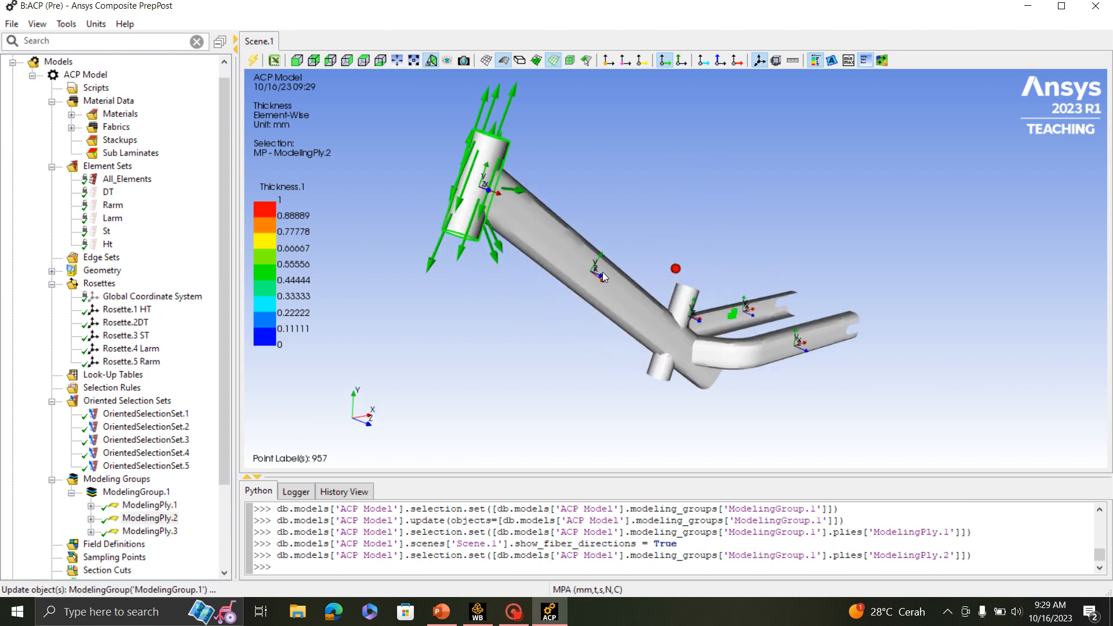
{"action": "left_click", "coordinate": [133, 533]}
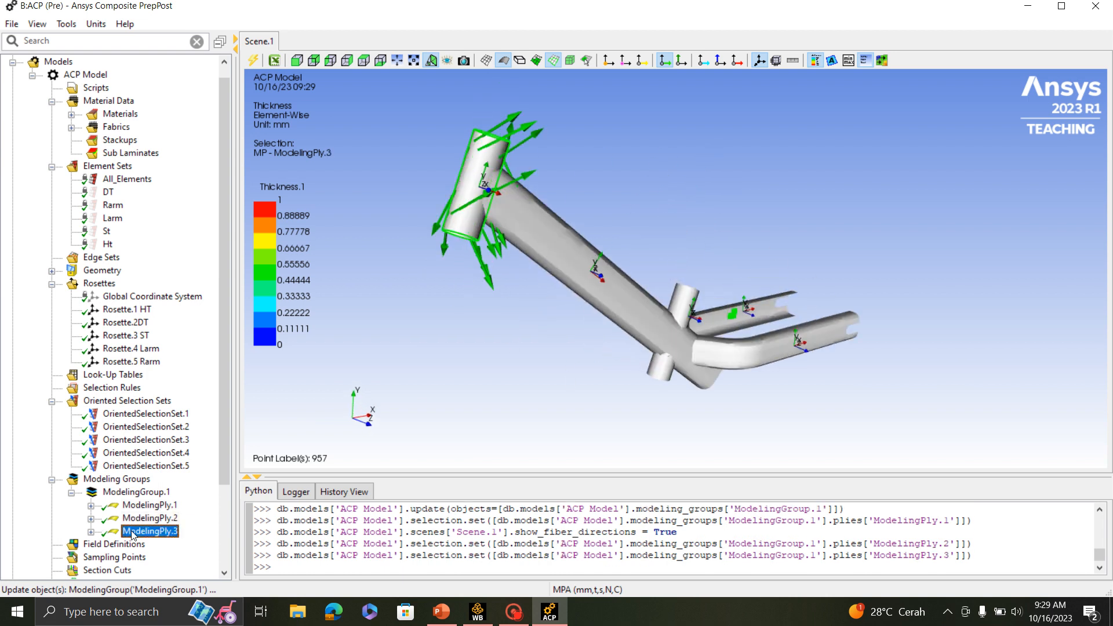
{"action": "middle_click_drag", "start_coordinate": [463, 285], "coordinate": [800, 273]}
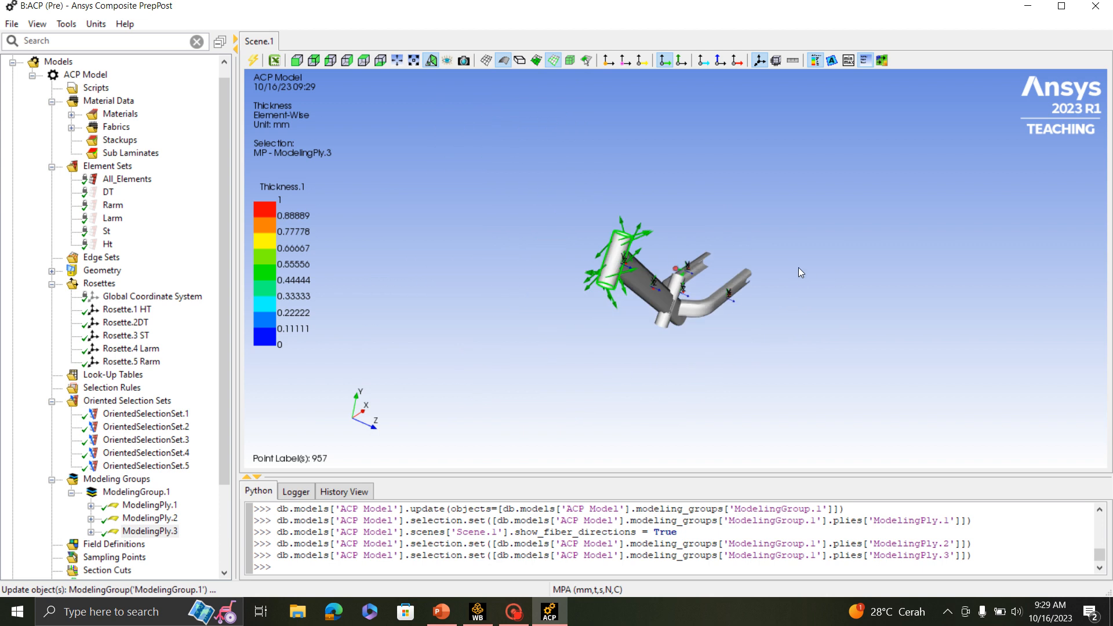
- Collapse ModelingGroup.1 and create a second modeling group with its default name
{"action": "left_click", "coordinate": [71, 493]}
{"action": "right_click", "coordinate": [117, 479]}
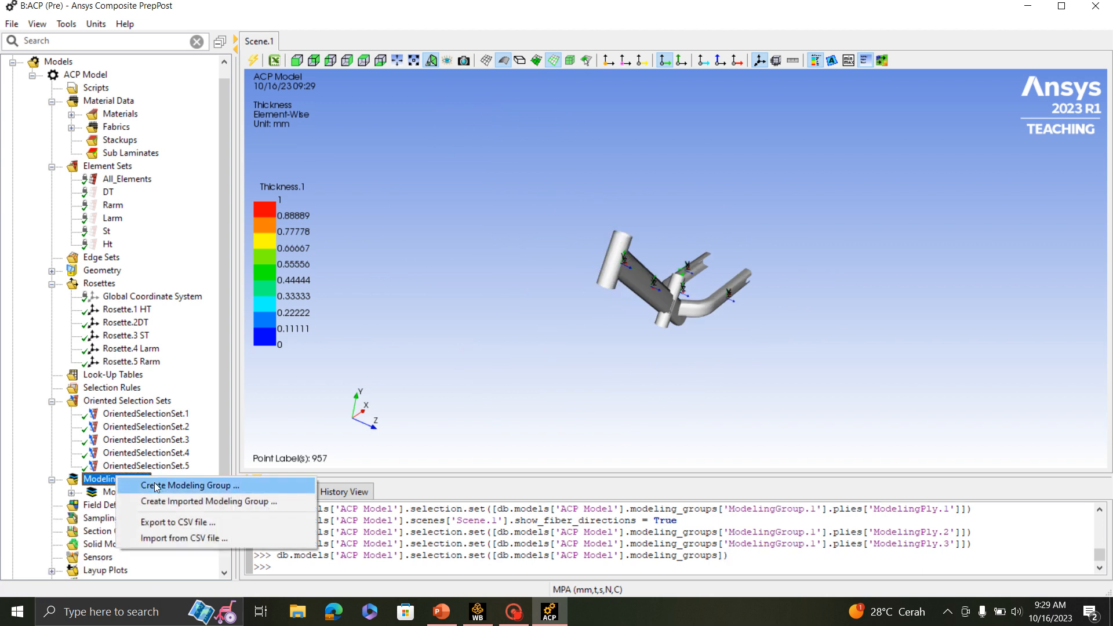
{"action": "left_click", "coordinate": [178, 485]}
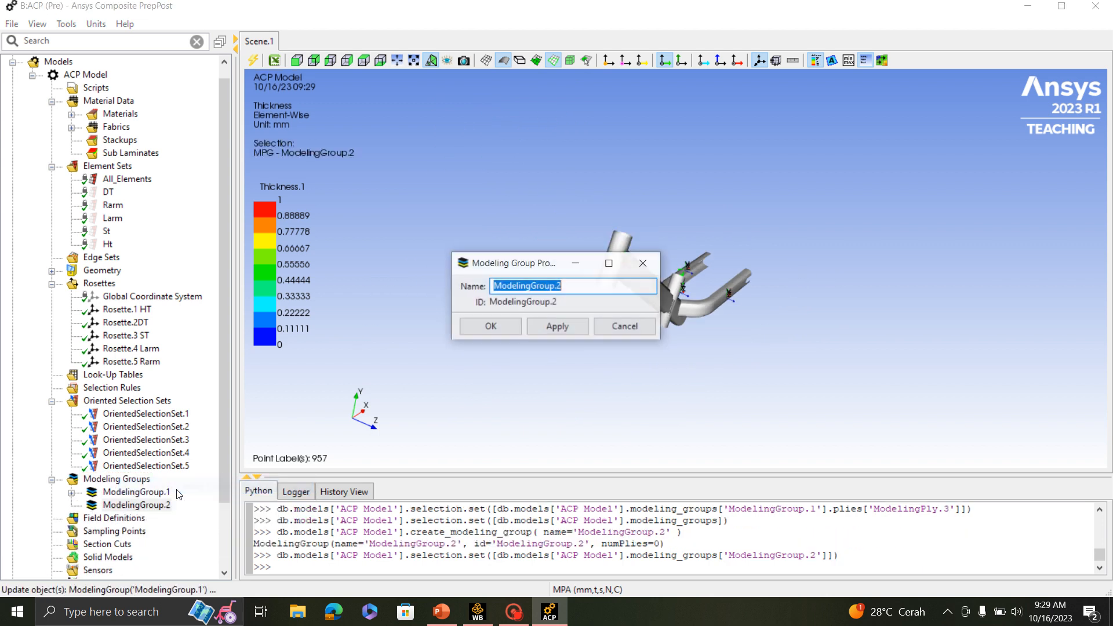
{"action": "left_click", "coordinate": [490, 326]}
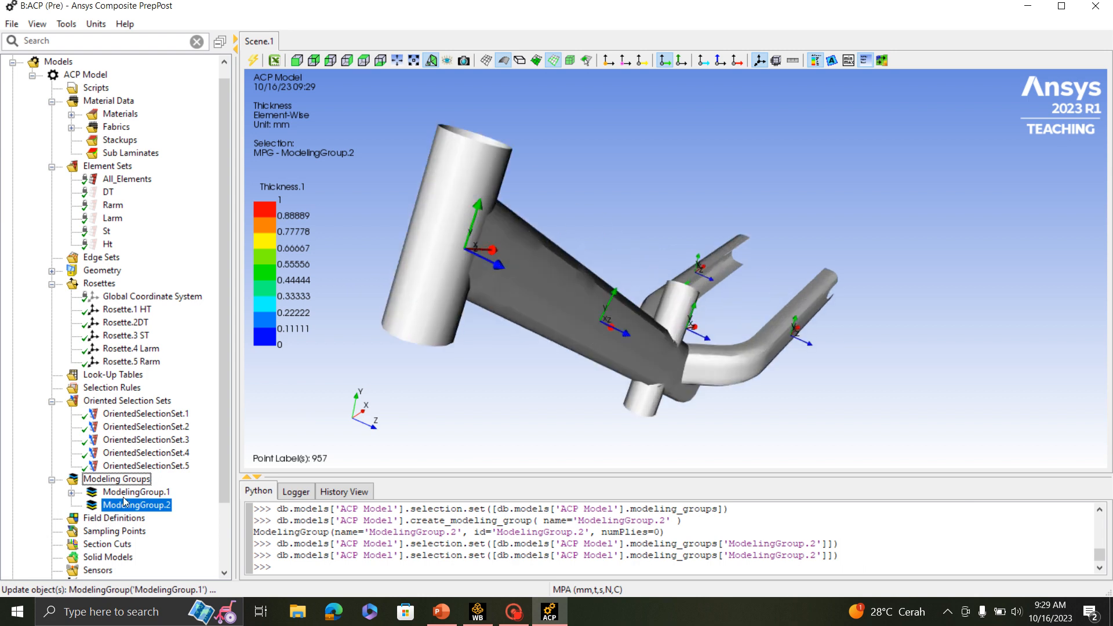
- Create a ply in ModelingGroup.2 with OrientedSelectionSet.2 and Fabric.1, consulting the layup slide in PowerPoint before accepting the 0.0 ply angle
{"action": "right_click", "coordinate": [118, 510]}
{"action": "left_click", "coordinate": [212, 333]}
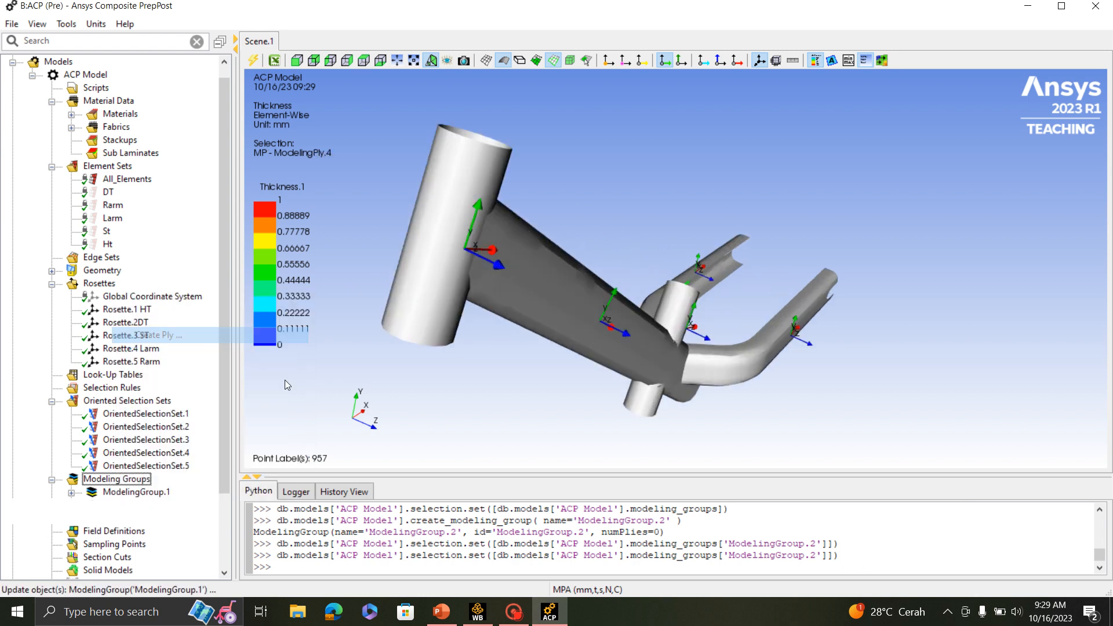
{"action": "left_click", "coordinate": [580, 223]}
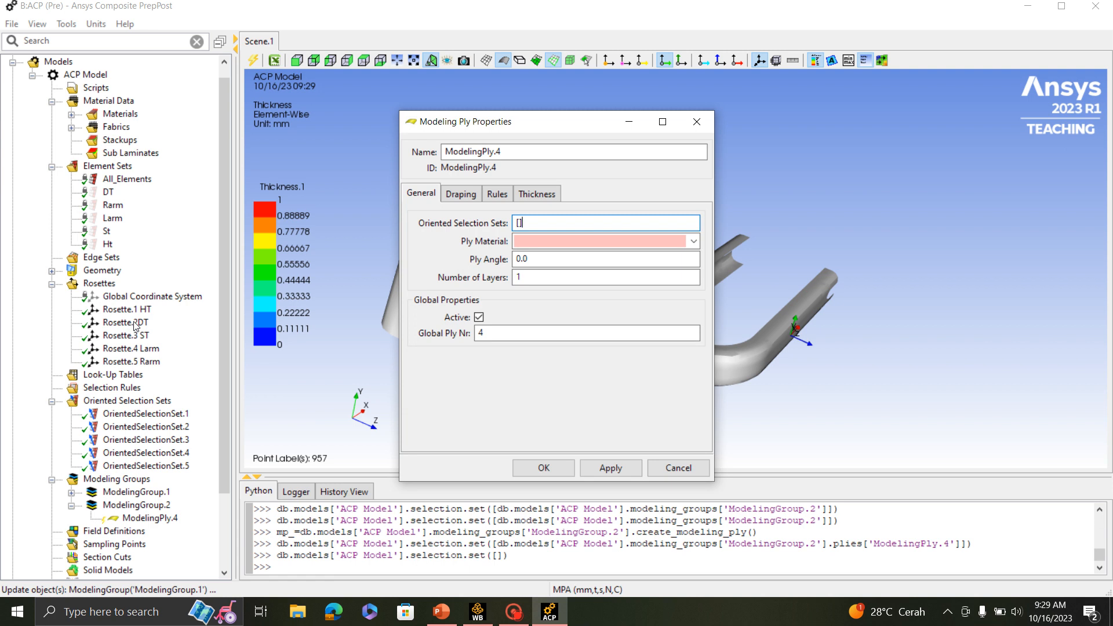
{"action": "left_click", "coordinate": [155, 428]}
{"action": "left_click_drag", "start_coordinate": [542, 132], "coordinate": [933, 106]}
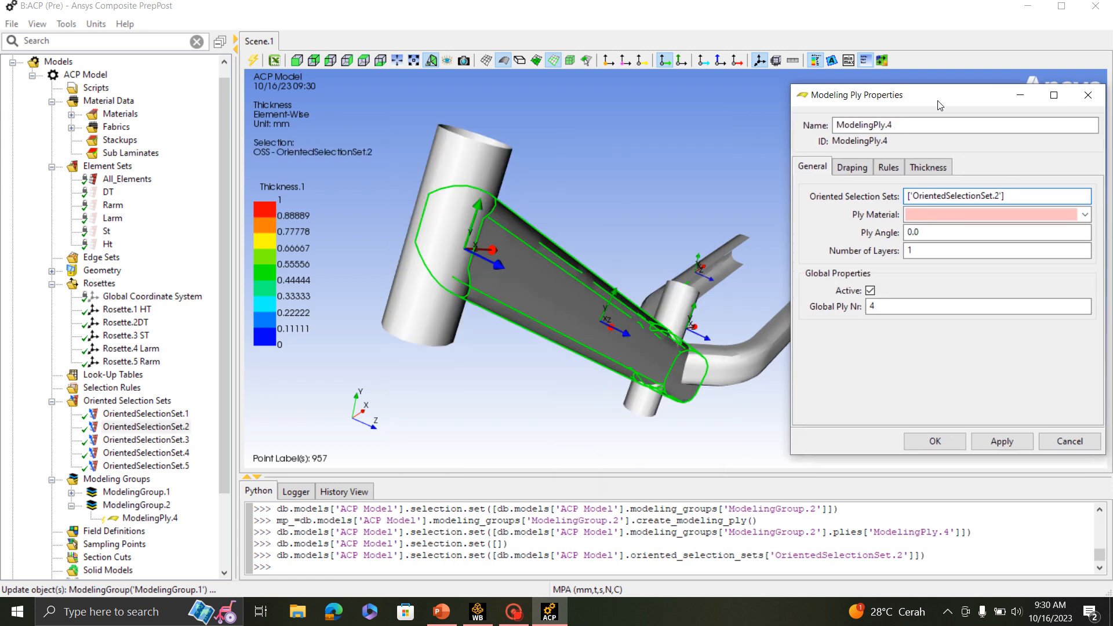
{"action": "left_click", "coordinate": [1082, 219]}
{"action": "left_click", "coordinate": [974, 231]}
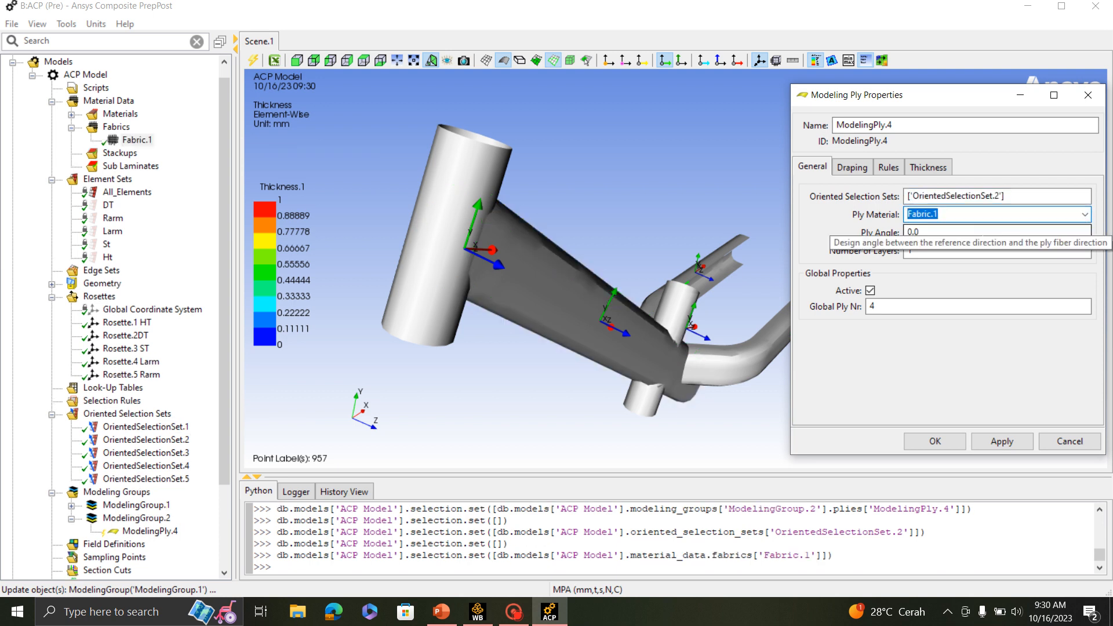
{"action": "left_click", "coordinate": [451, 618]}
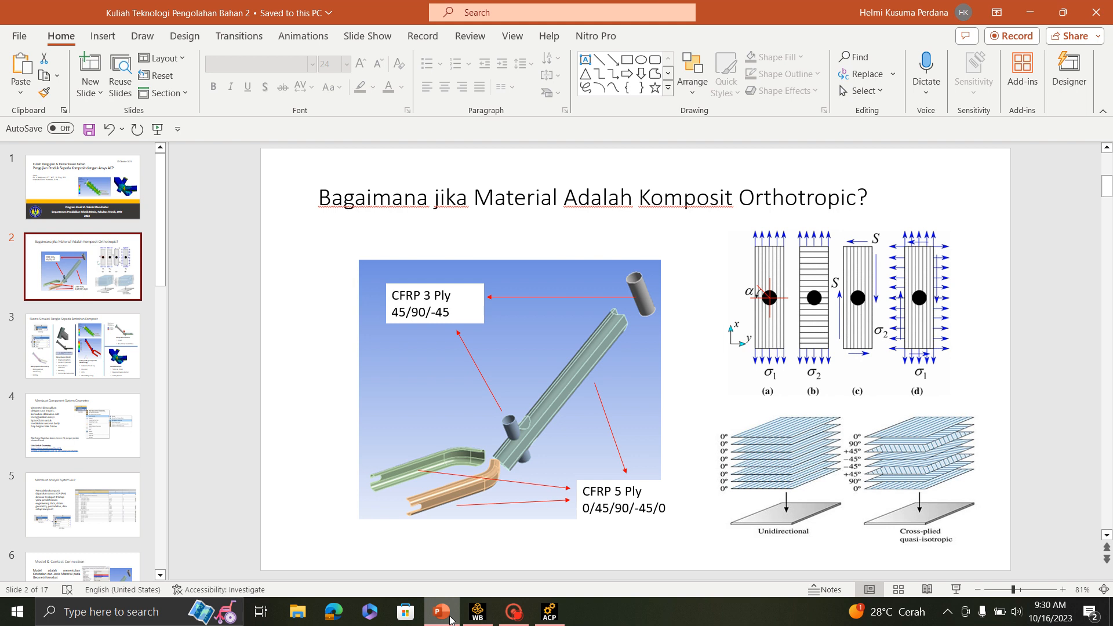
{"action": "left_click", "coordinate": [451, 618]}
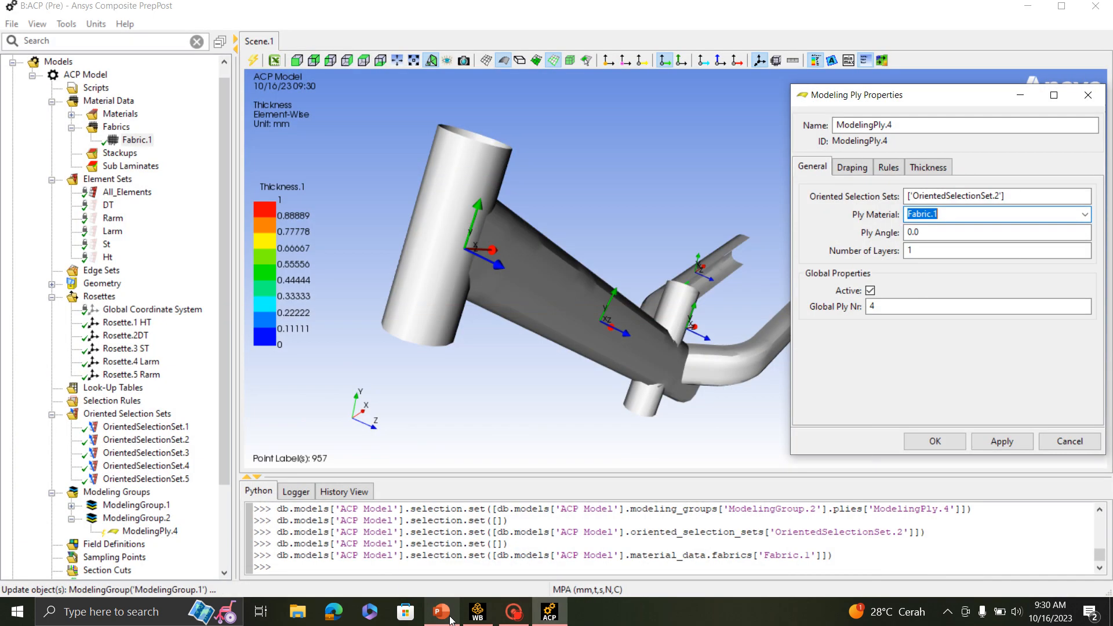
{"action": "left_click", "coordinate": [947, 439]}
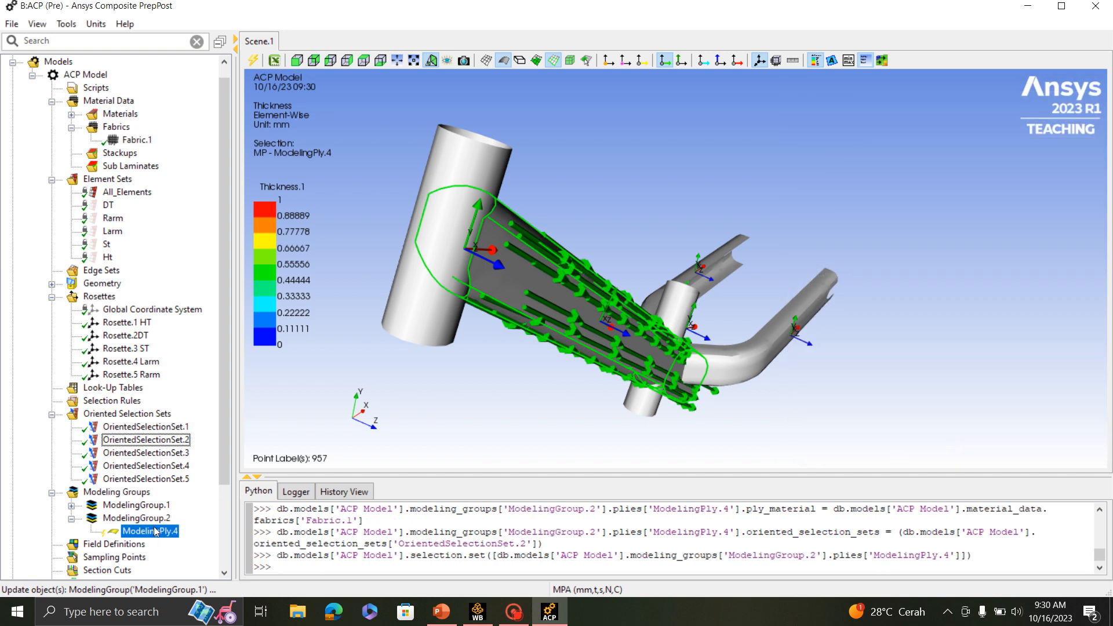
- Copy ModelingPly.4 and paste it four times in sequence within ModelingGroup.2 to build a five-ply stack
{"action": "right_click", "coordinate": [156, 532]}
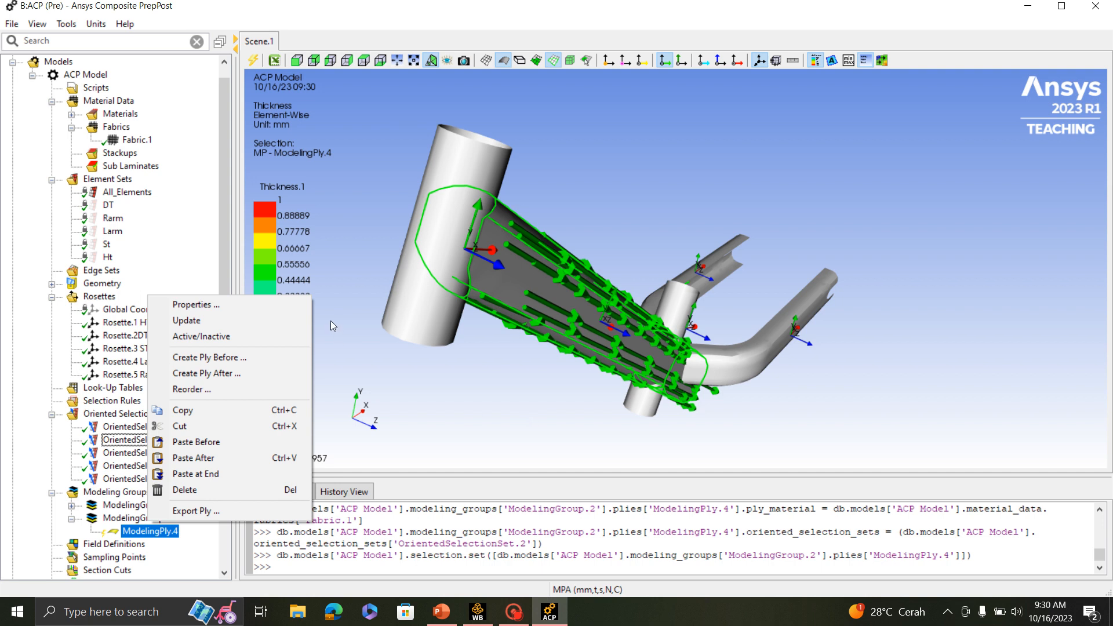
{"action": "left_click", "coordinate": [203, 410]}
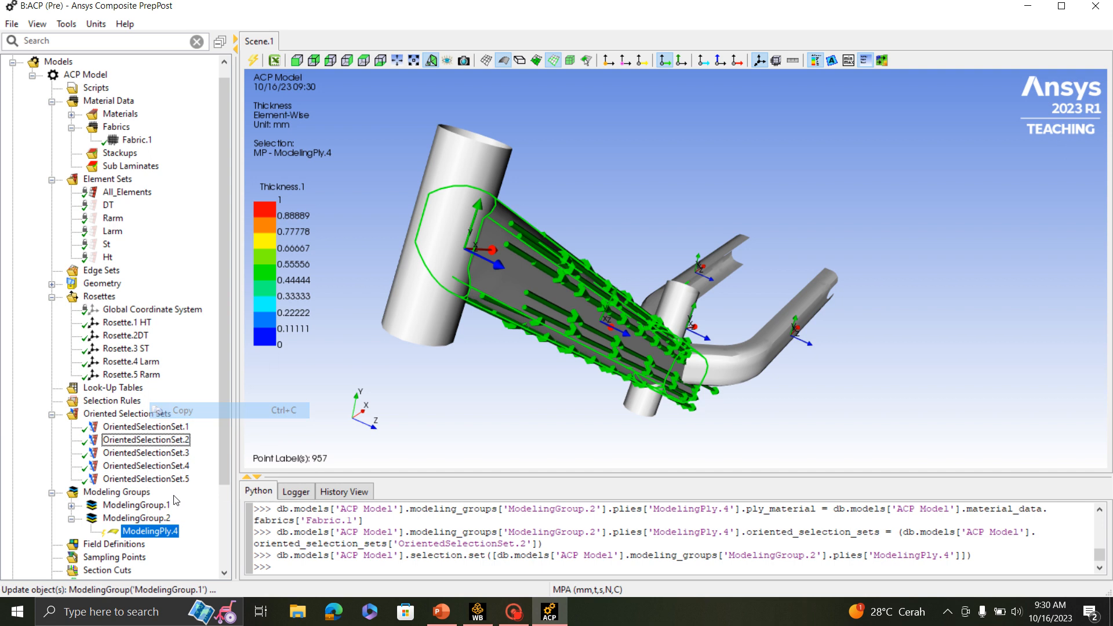
{"action": "right_click", "coordinate": [152, 530]}
{"action": "left_click", "coordinate": [190, 456]}
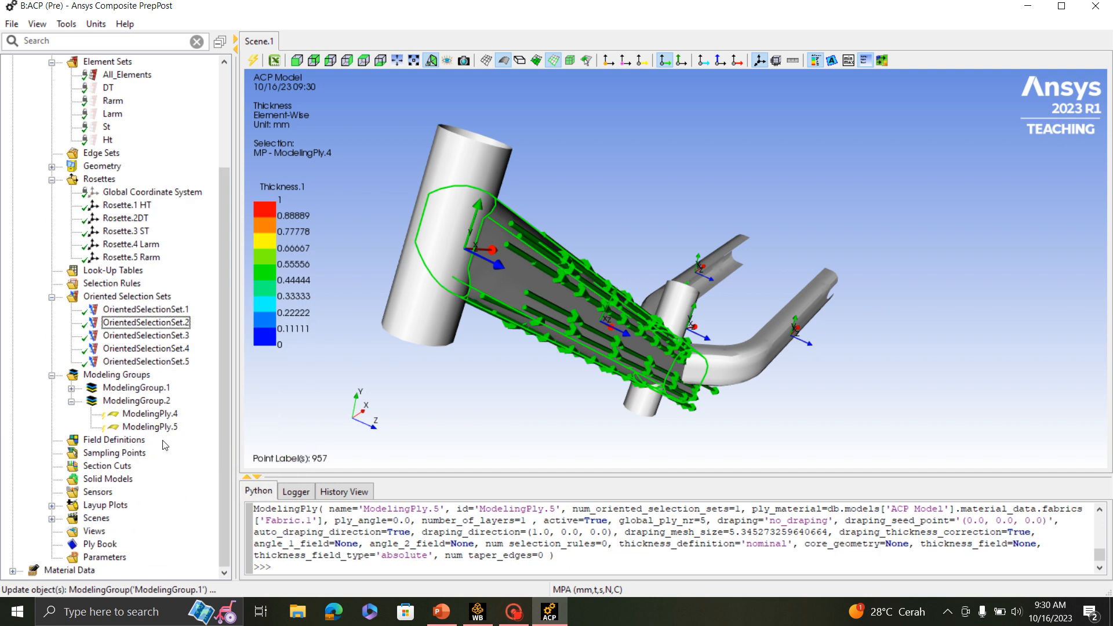
{"action": "right_click", "coordinate": [150, 427]}
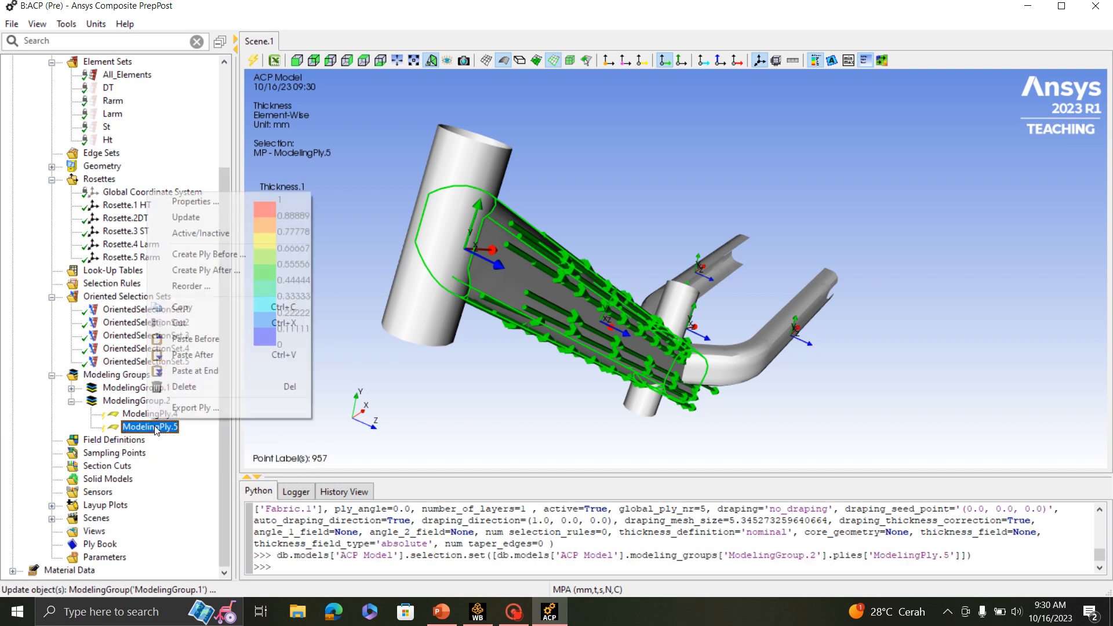
{"action": "left_click", "coordinate": [183, 355]}
{"action": "left_click", "coordinate": [148, 466]}
{"action": "right_click", "coordinate": [146, 466]}
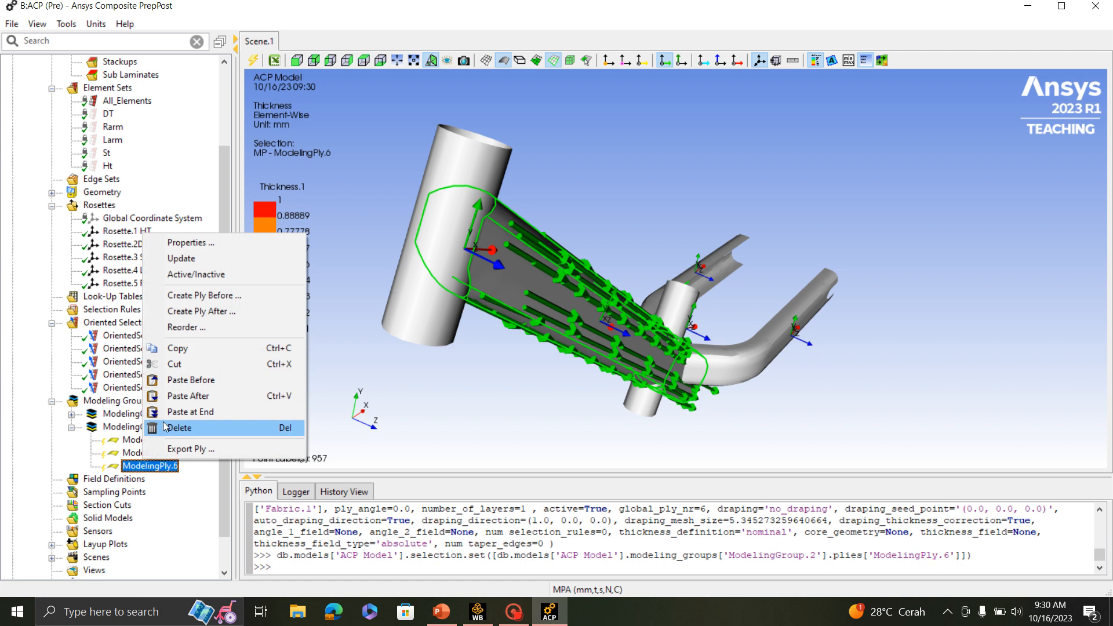
{"action": "left_click", "coordinate": [188, 403]}
{"action": "left_click", "coordinate": [139, 479]}
{"action": "right_click", "coordinate": [140, 479]}
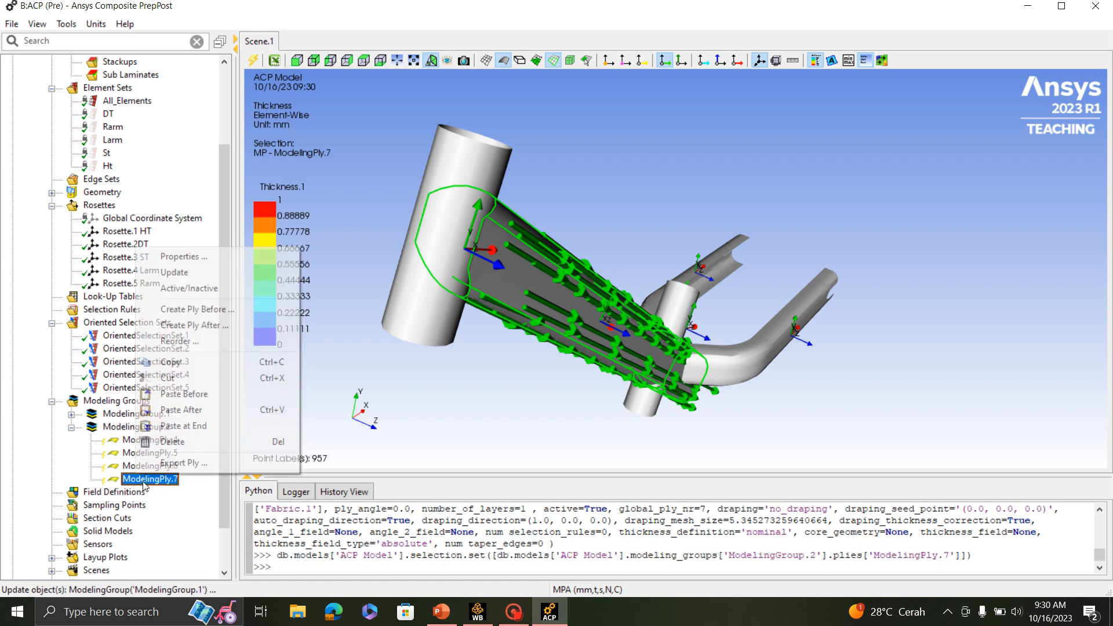
{"action": "left_click", "coordinate": [184, 410]}
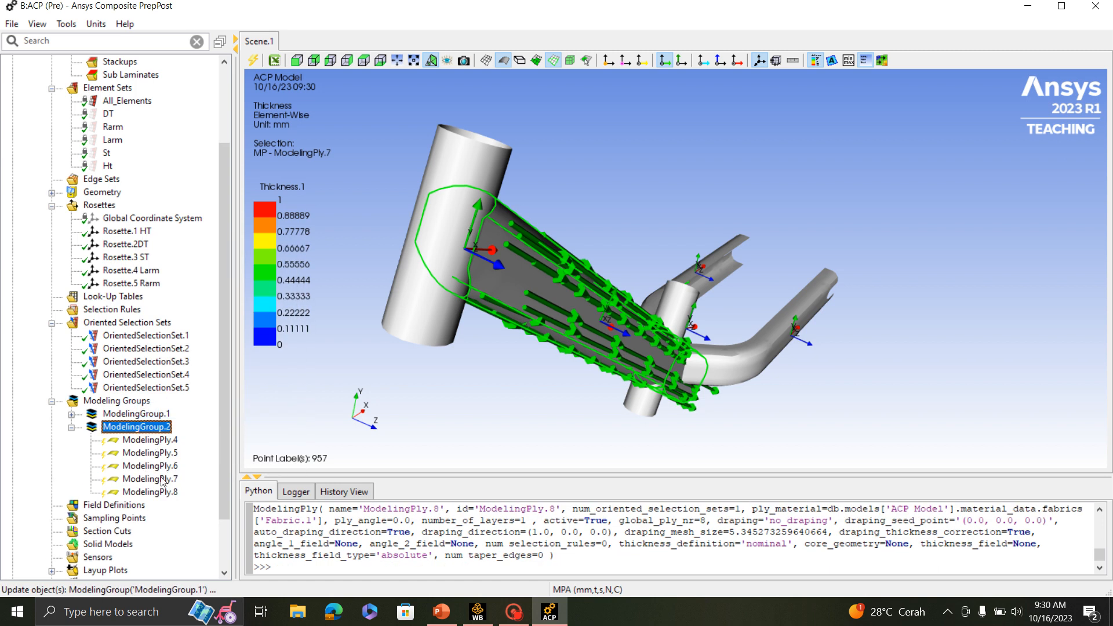
- Check the planned layup on the PowerPoint slide and set the ply angle of ModelingPly.5 to 45
{"action": "double_click", "coordinate": [162, 453]}
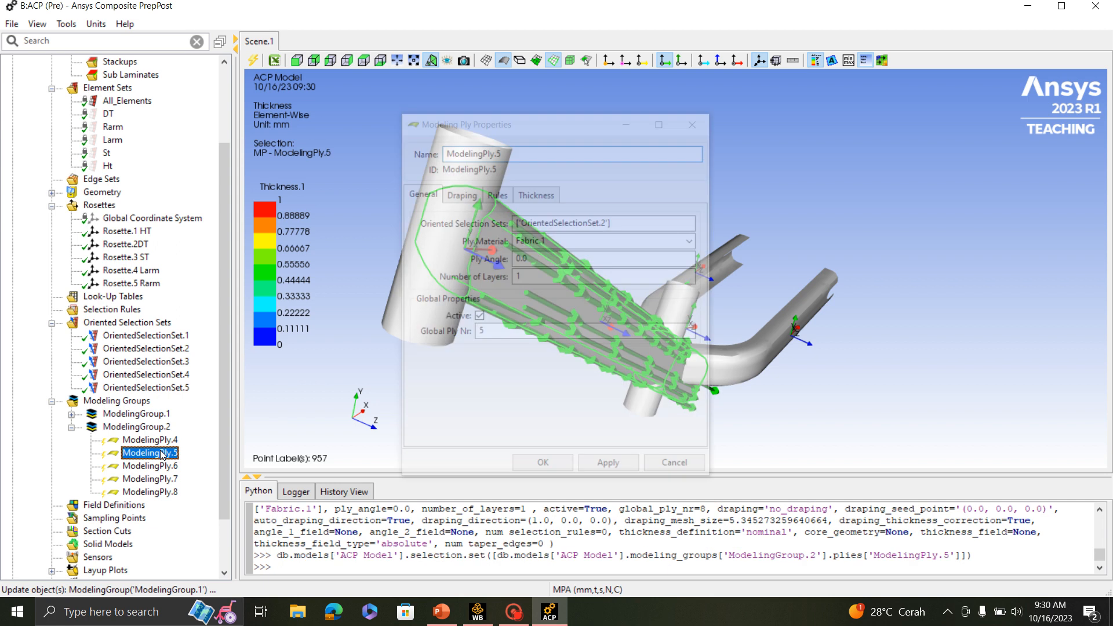
{"action": "left_click", "coordinate": [441, 612]}
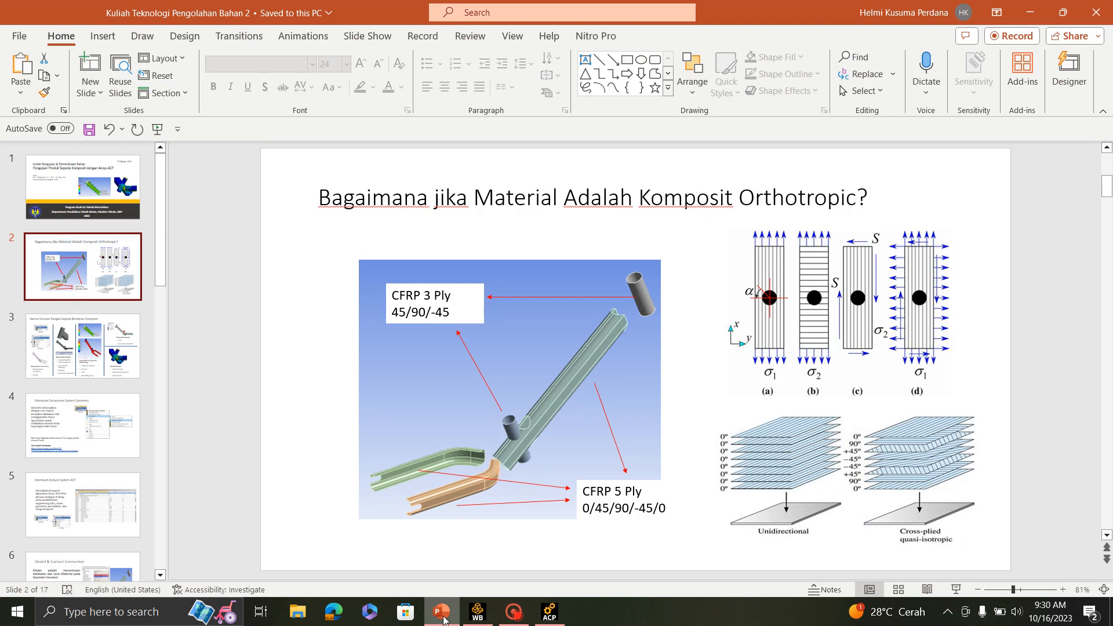
{"action": "left_click", "coordinate": [442, 614]}
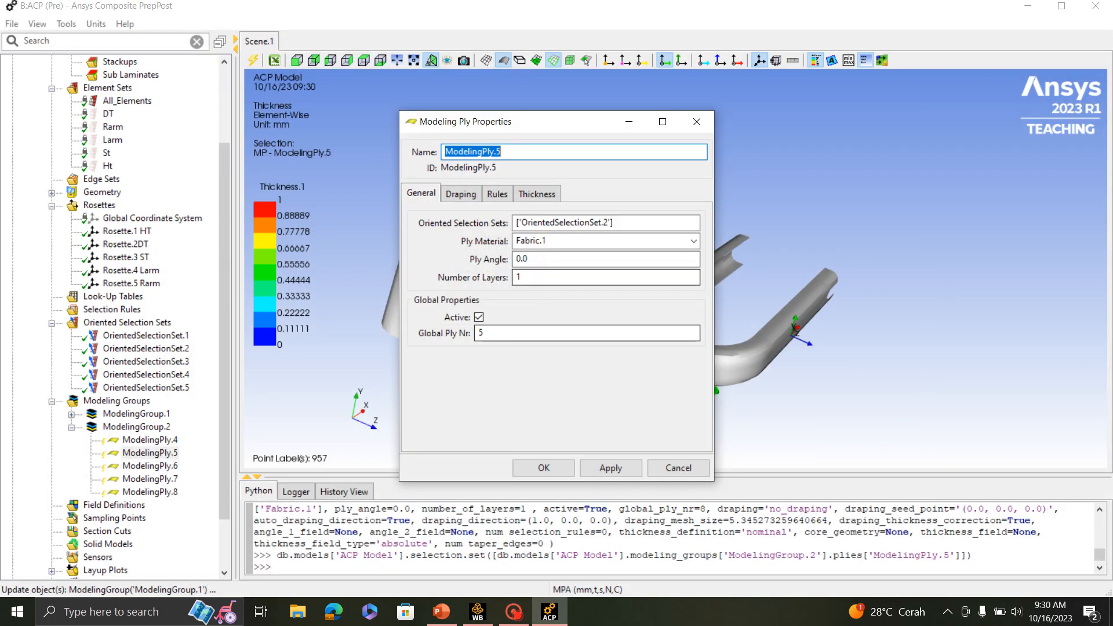
{"action": "left_click_drag", "start_coordinate": [532, 259], "coordinate": [497, 260]}
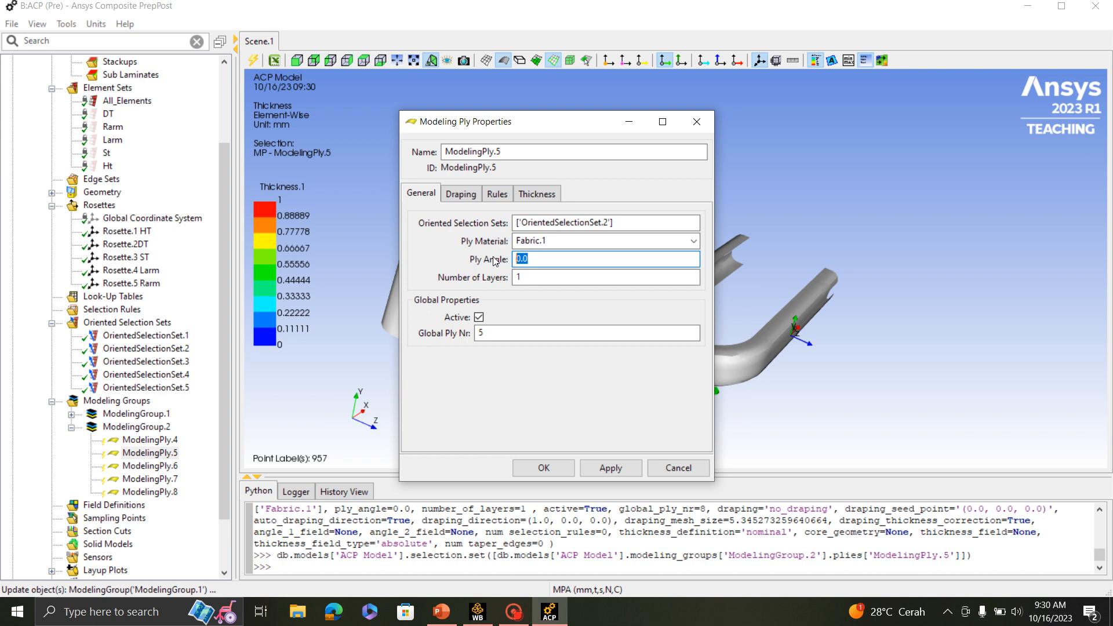
{"action": "type", "text": "45"}
{"action": "left_click", "coordinate": [543, 467]}
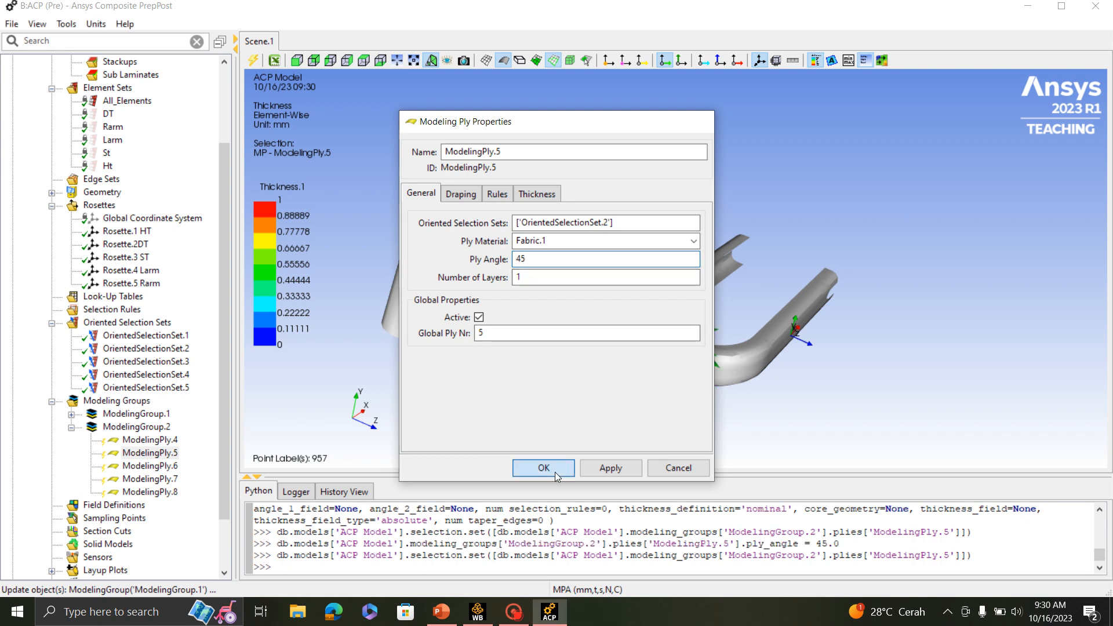
- Set the ply angle of ModelingPly.6 to 90
{"action": "double_click", "coordinate": [152, 465]}
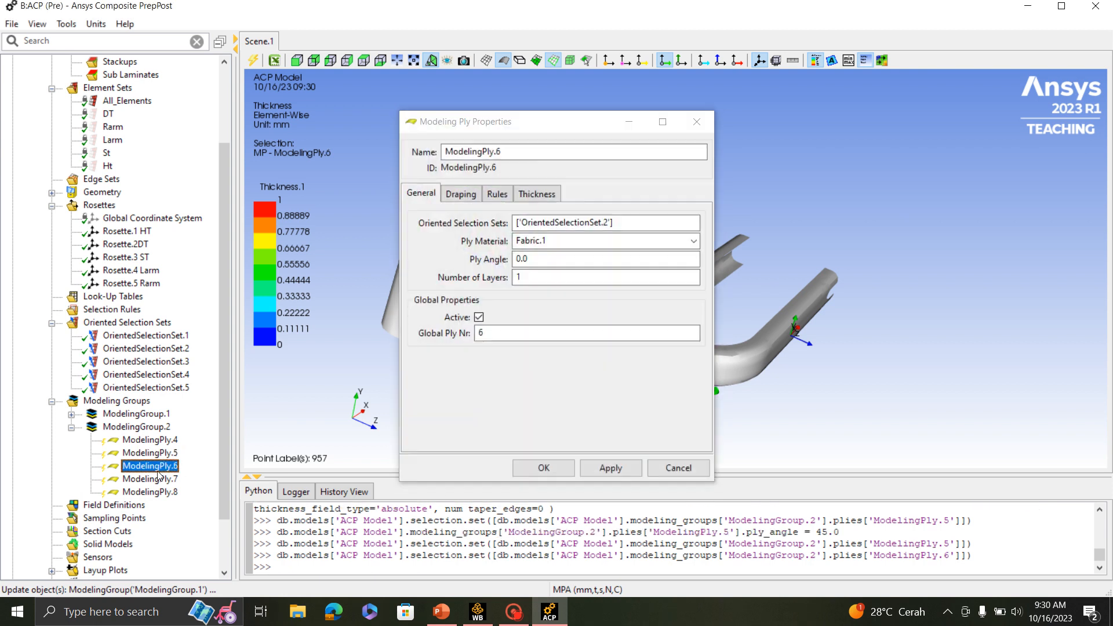
{"action": "left_click_drag", "start_coordinate": [531, 259], "coordinate": [514, 259]}
{"action": "type", "text": "90"}
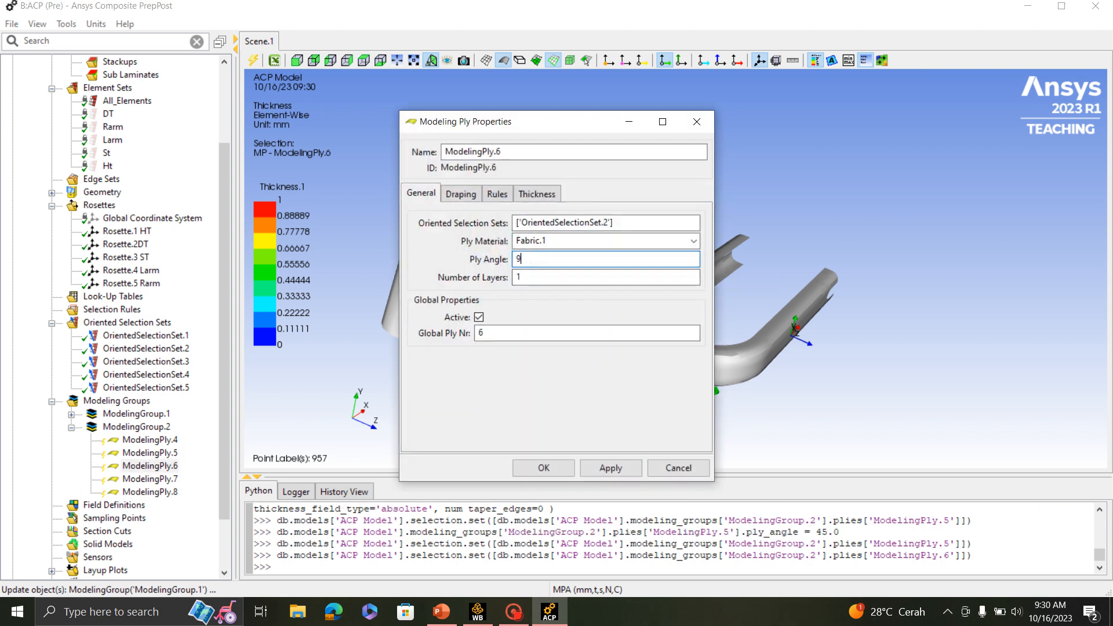
{"action": "left_click", "coordinate": [543, 467]}
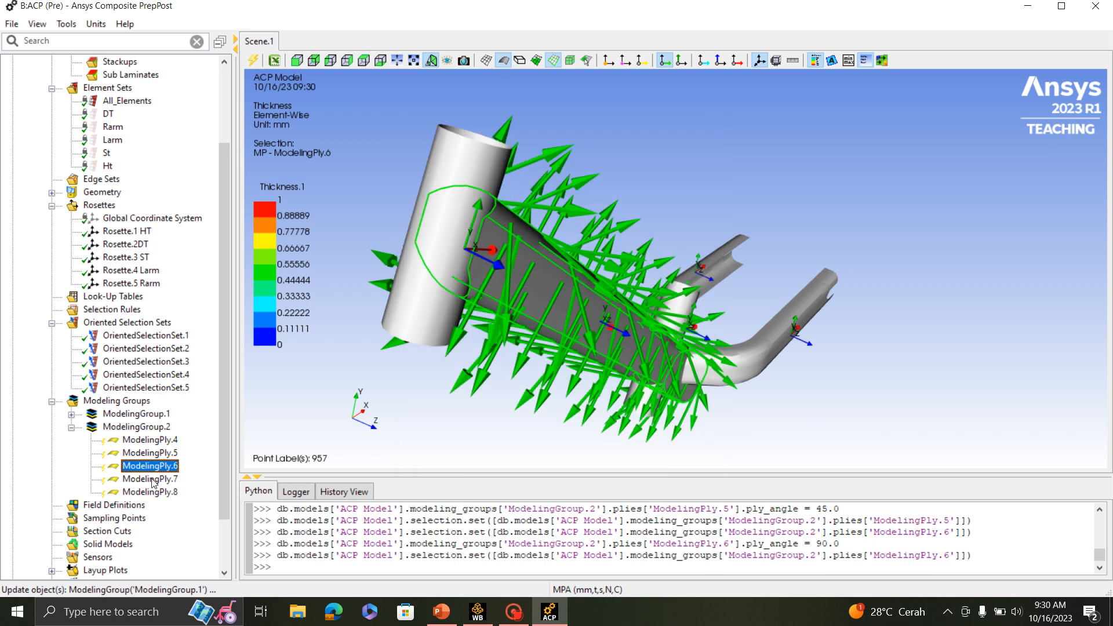
- Set the ply angle of ModelingPly.7 to -45
{"action": "double_click", "coordinate": [152, 480]}
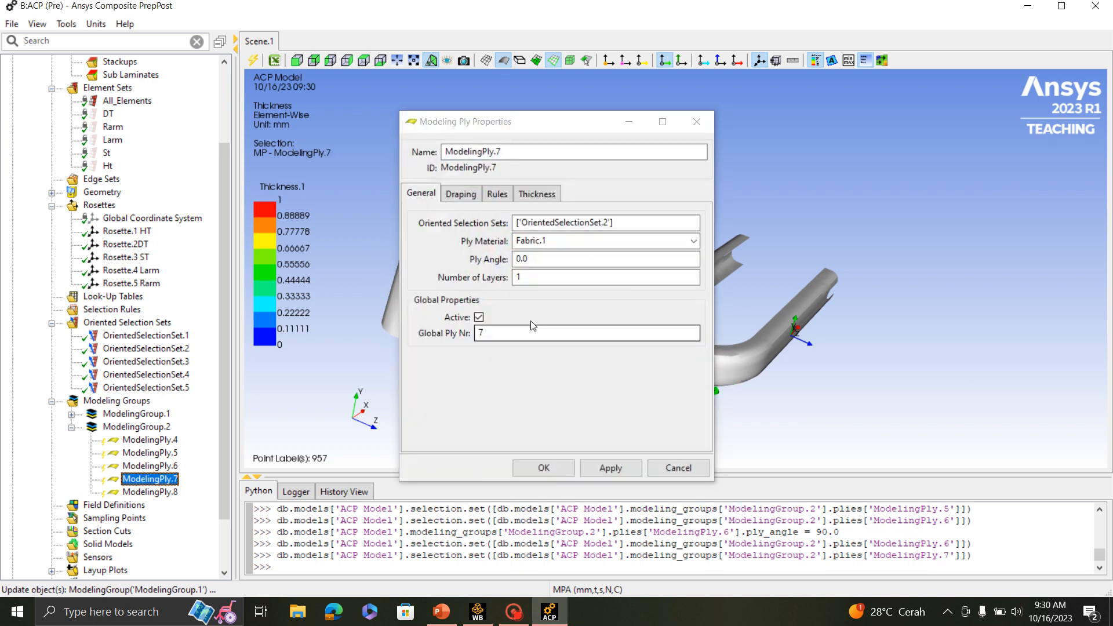
{"action": "left_click_drag", "start_coordinate": [530, 259], "coordinate": [514, 259]}
{"action": "type", "text": "-"}
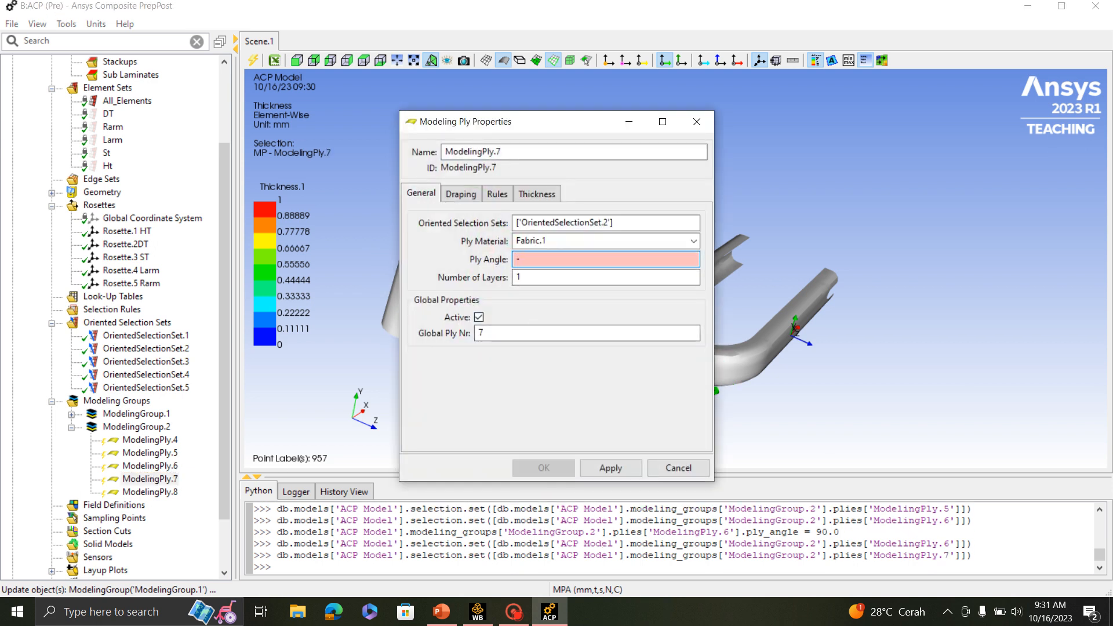
{"action": "type", "text": "45"}
{"action": "left_click", "coordinate": [567, 473]}
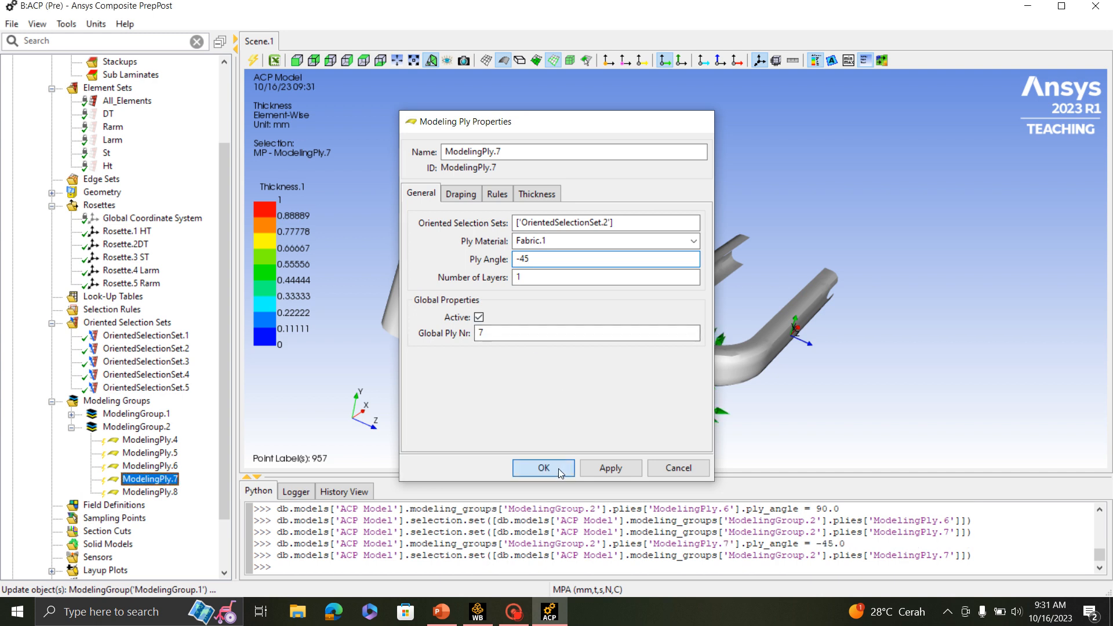
- Review the properties of ModelingPly.8 and examine the fiber directions of ModelingPly.8 through ModelingPly.4 on the down tube from several angles
{"action": "double_click", "coordinate": [160, 492]}
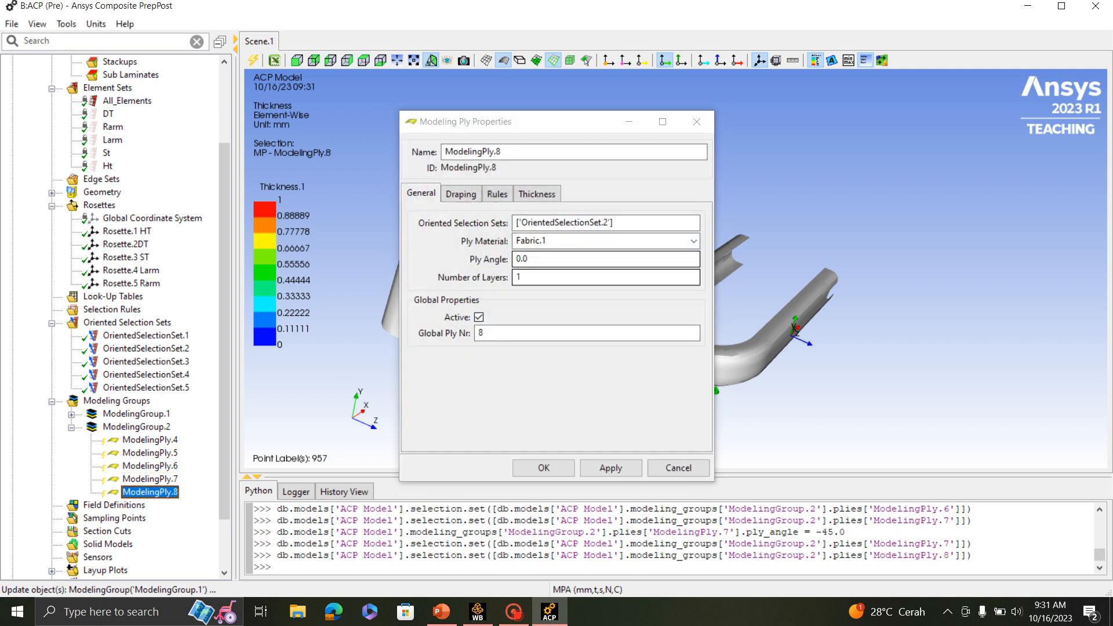
{"action": "left_click", "coordinate": [543, 468]}
{"action": "middle_click_drag", "start_coordinate": [850, 335], "coordinate": [670, 451]}
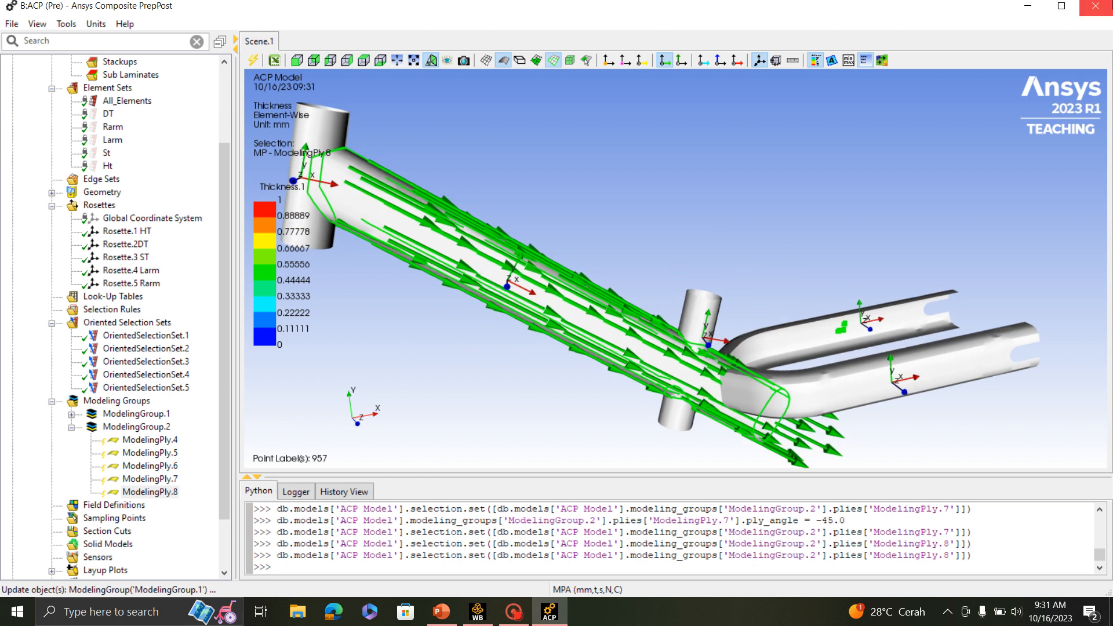
{"action": "left_click", "coordinate": [150, 480]}
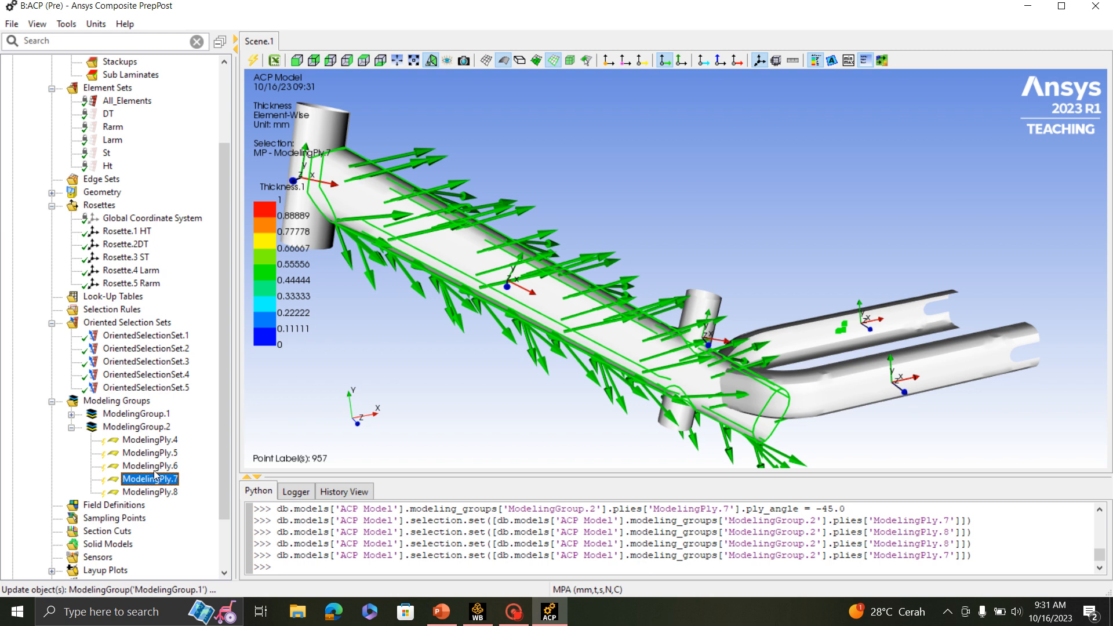
{"action": "key", "text": "Up"}
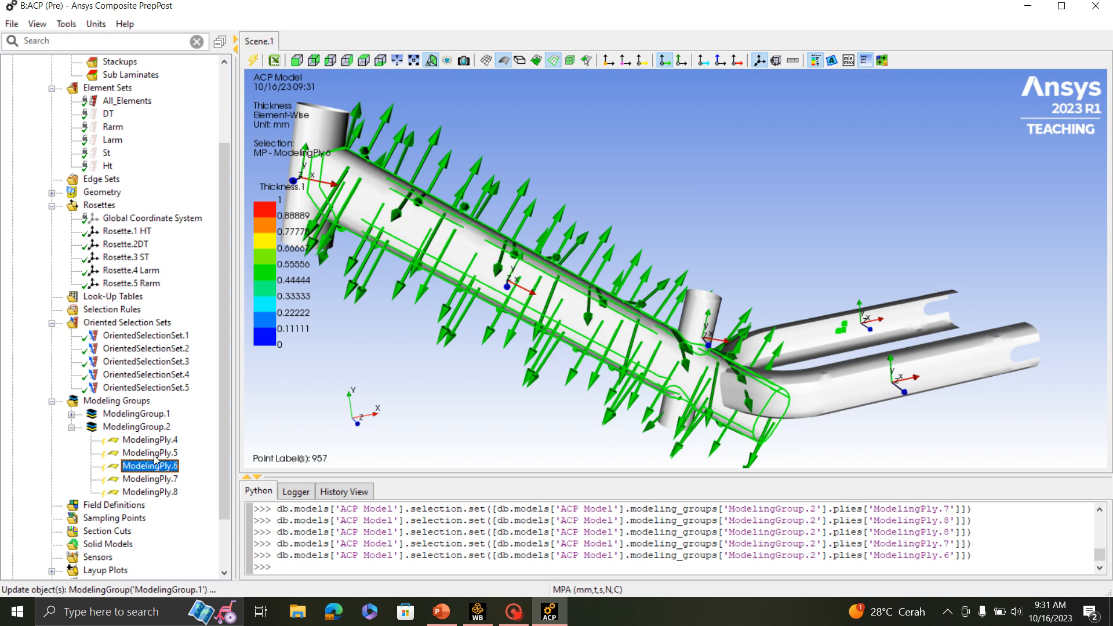
{"action": "key", "text": "Up"}
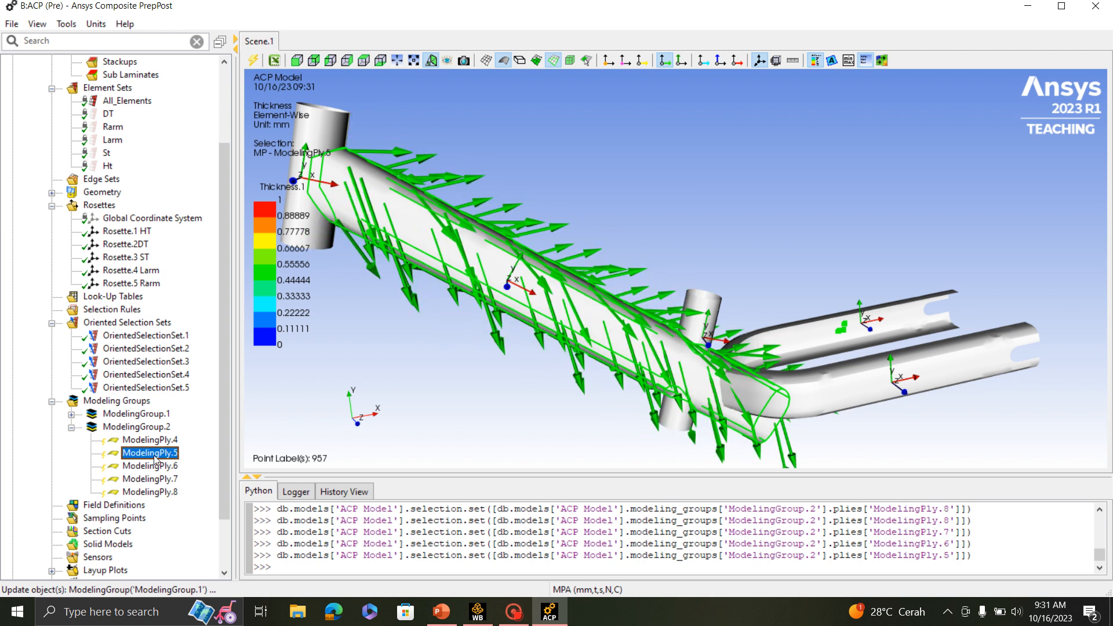
{"action": "key", "text": "Up"}
{"action": "scroll", "coordinate": [721, 329], "scroll_direction": "down", "scroll_amount": 3}
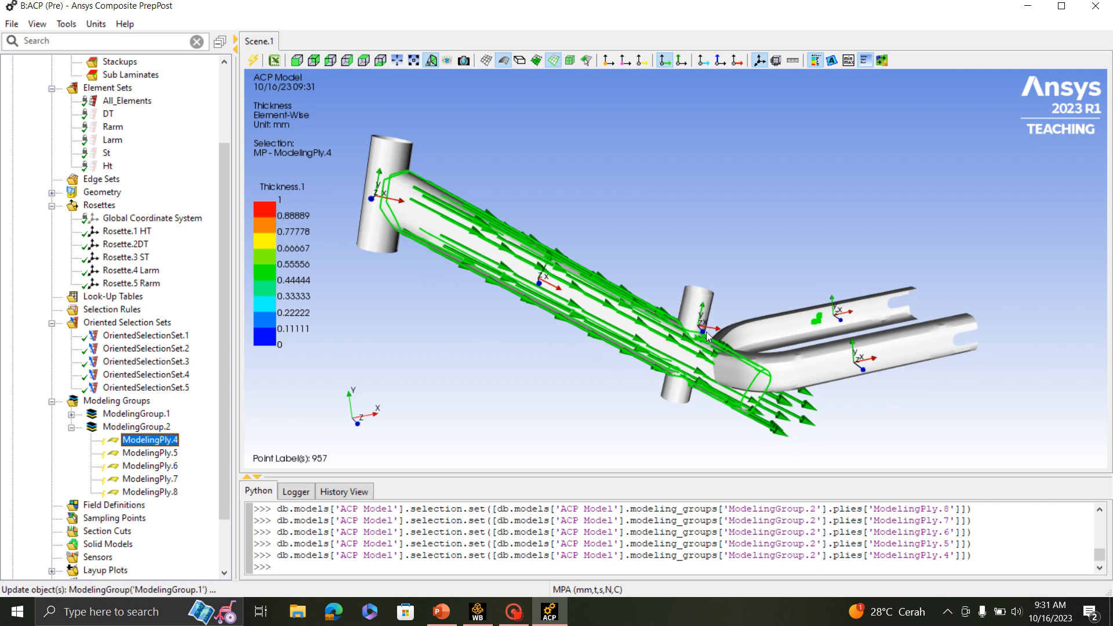
{"action": "scroll", "coordinate": [721, 328], "scroll_direction": "up", "scroll_amount": 4}
{"action": "scroll", "coordinate": [721, 328], "scroll_direction": "down", "scroll_amount": 2}
{"action": "middle_click_drag", "start_coordinate": [724, 313], "coordinate": [742, 350]}
{"action": "scroll", "coordinate": [542, 278], "scroll_direction": "up", "scroll_amount": 2}
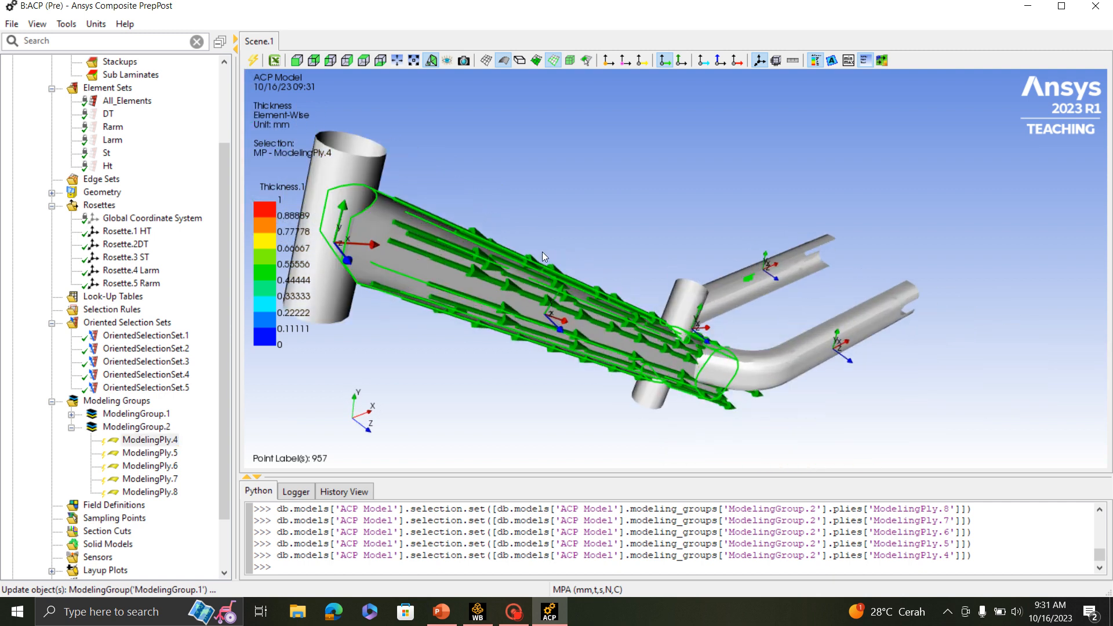
{"action": "scroll", "coordinate": [601, 274], "scroll_direction": "down", "scroll_amount": 1}
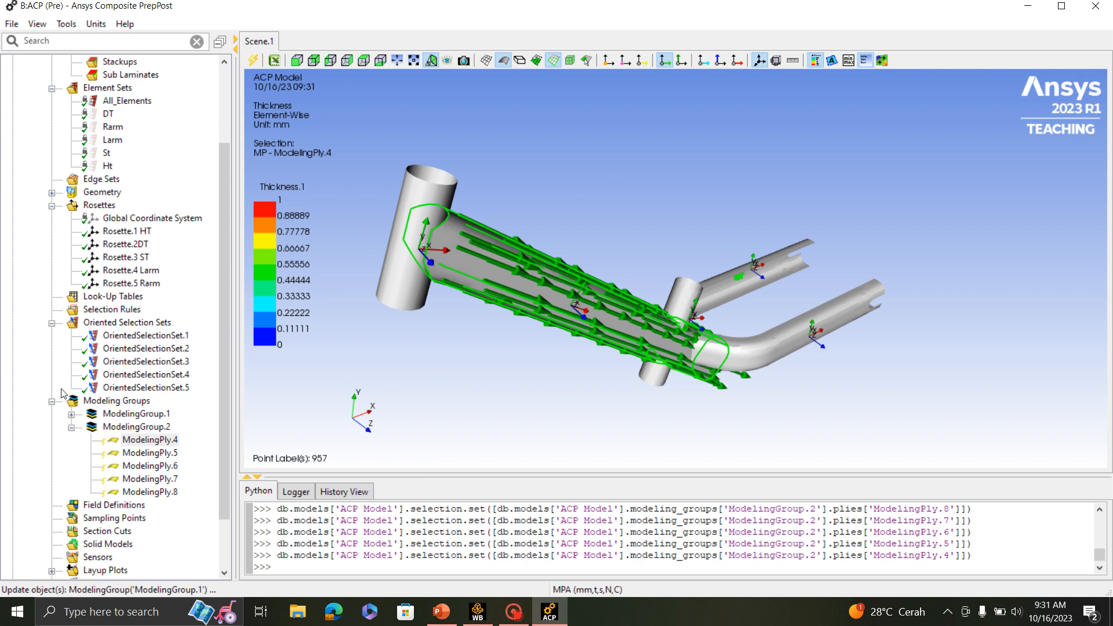
- Update ModelingGroup.2 with its five down tube plies
{"action": "left_click", "coordinate": [98, 428]}
{"action": "right_click", "coordinate": [106, 427]}
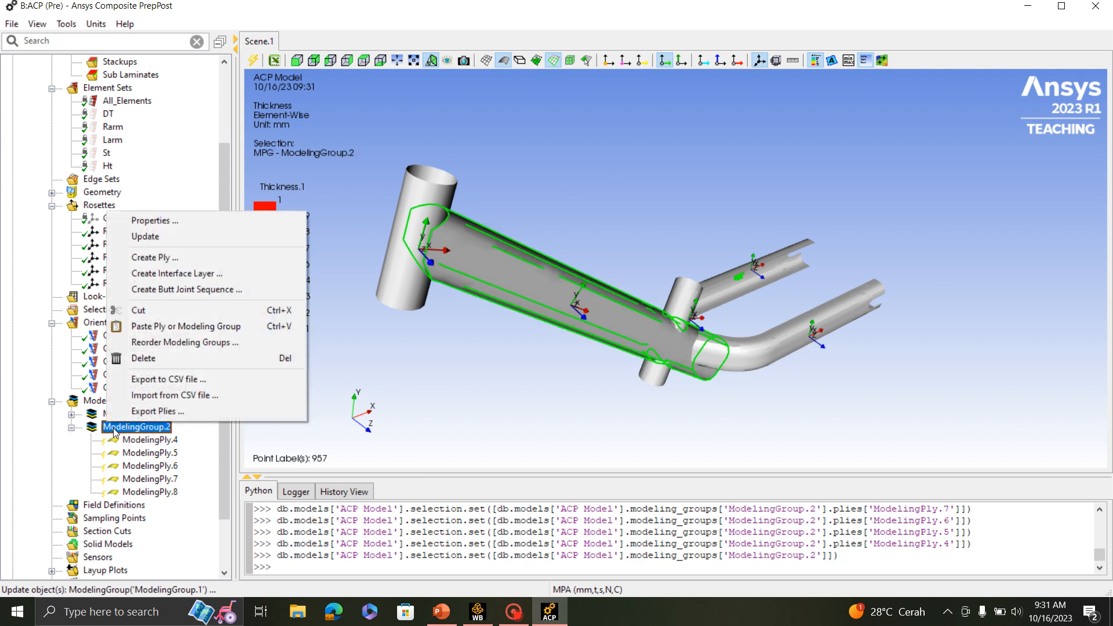
{"action": "left_click", "coordinate": [166, 239]}
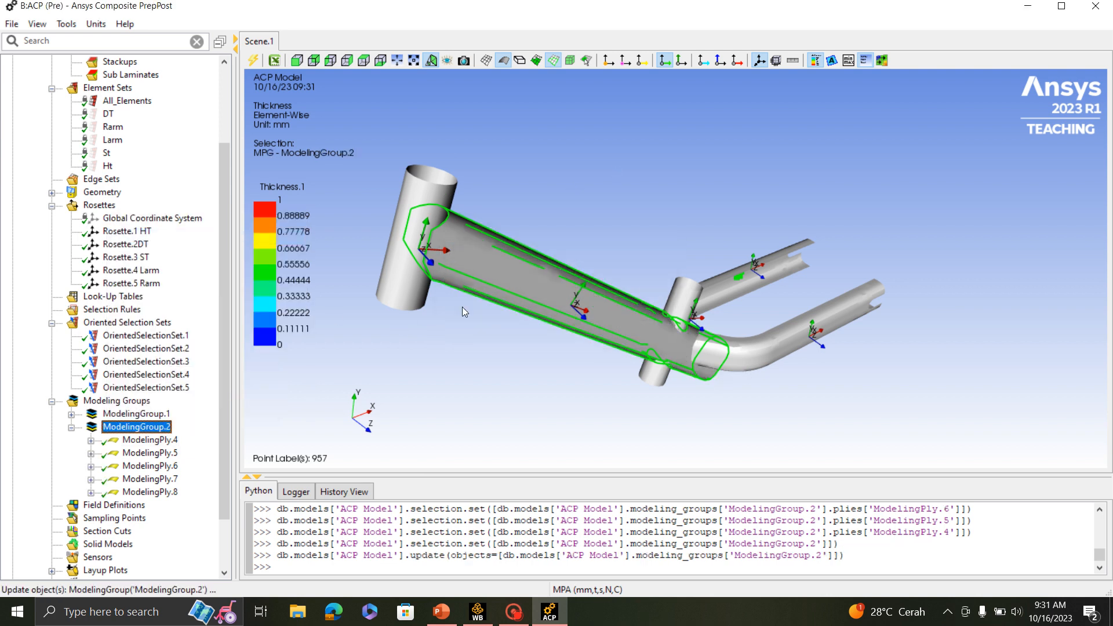
- Create a third modeling group for the seat tube layup, keeping its default name
{"action": "left_click", "coordinate": [71, 428]}
{"action": "scroll", "coordinate": [716, 307], "scroll_direction": "up", "scroll_amount": 4}
{"action": "scroll", "coordinate": [793, 313], "scroll_direction": "down", "scroll_amount": 2}
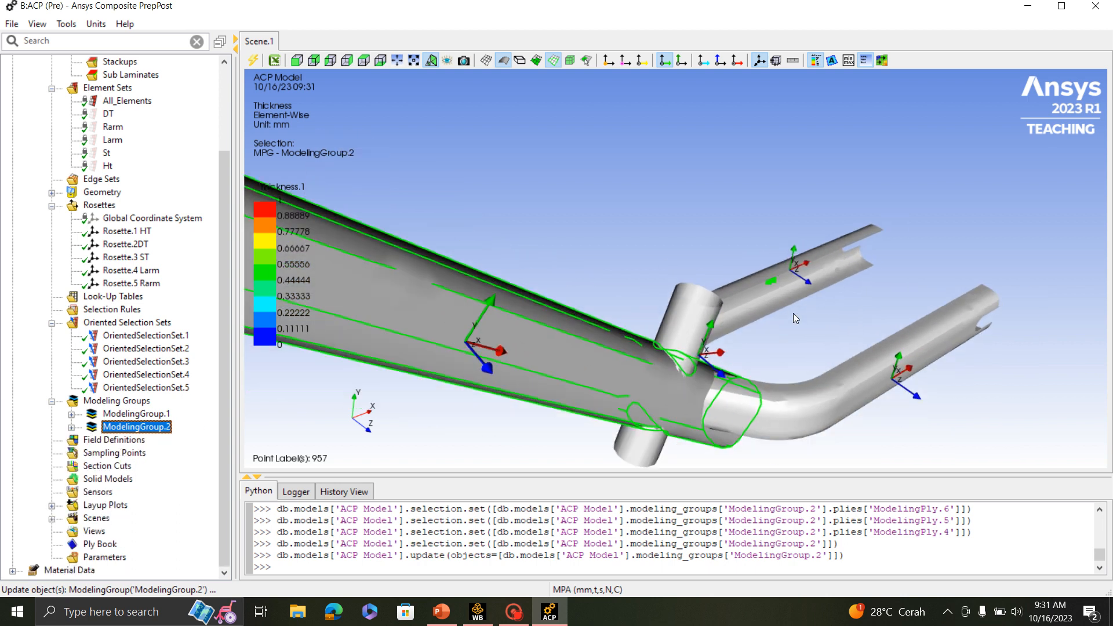
{"action": "middle_click_drag", "start_coordinate": [793, 314], "coordinate": [760, 293]}
{"action": "scroll", "coordinate": [597, 368], "scroll_direction": "down", "scroll_amount": 3}
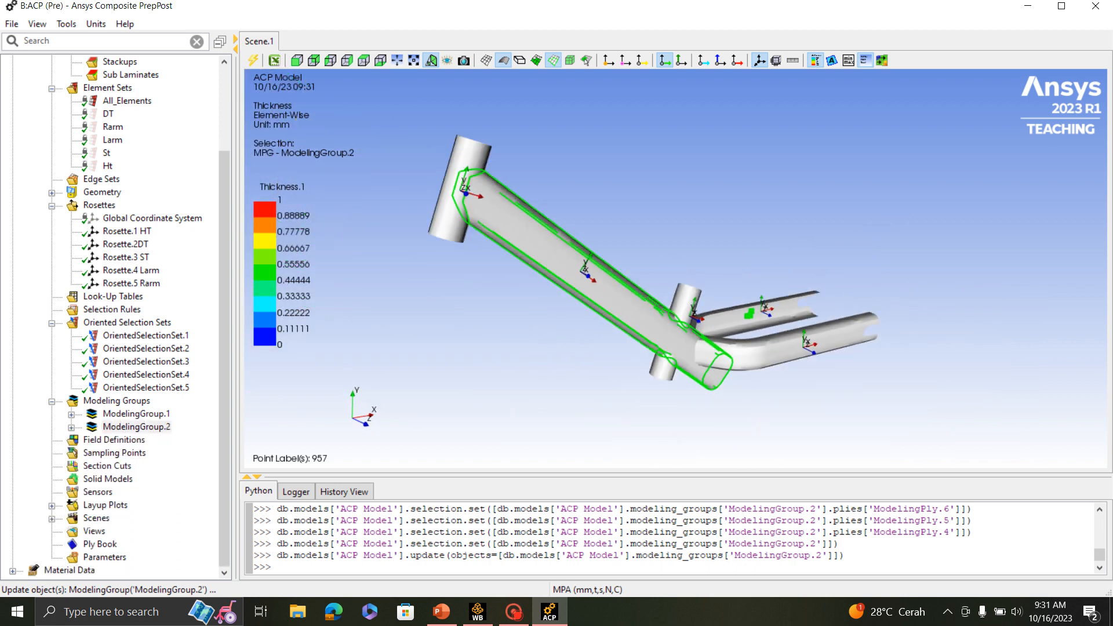
{"action": "left_click", "coordinate": [114, 400]}
{"action": "right_click", "coordinate": [108, 400]}
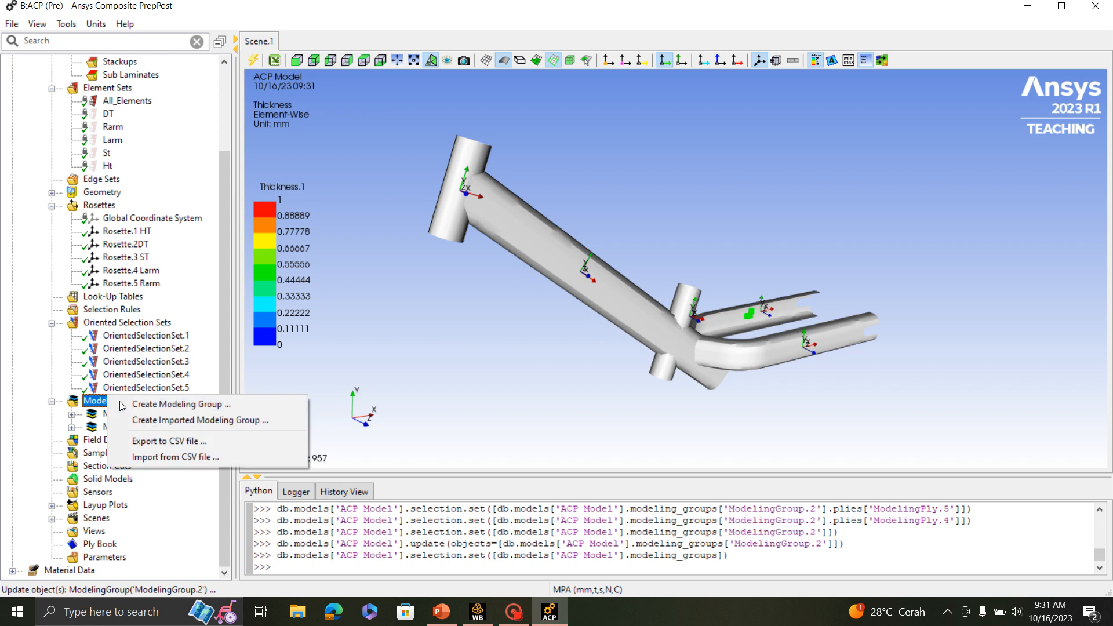
{"action": "left_click", "coordinate": [188, 405]}
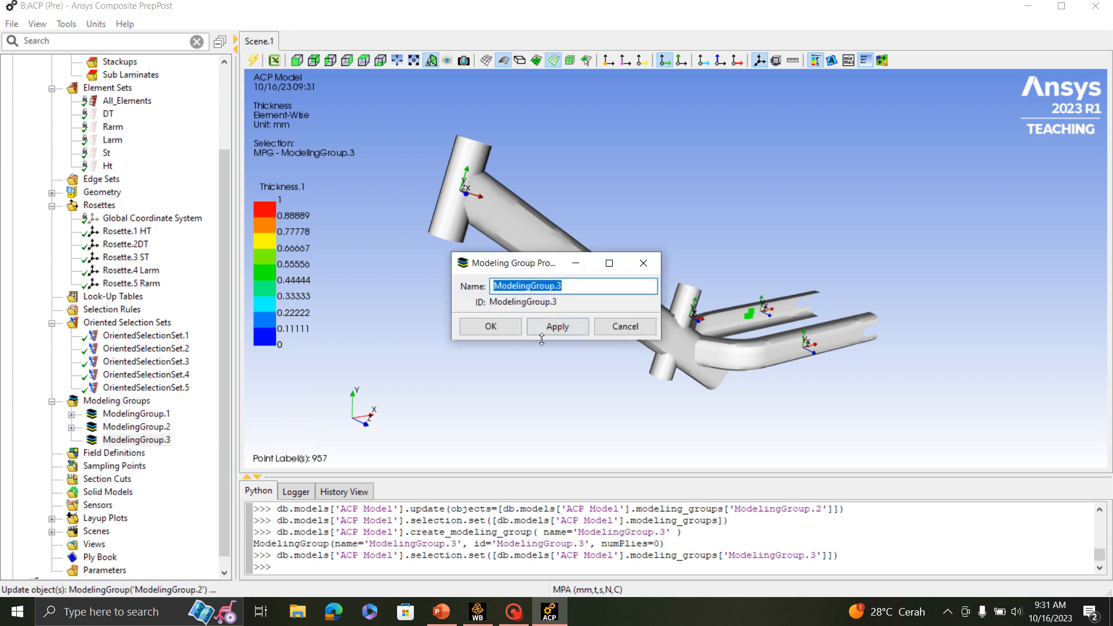
{"action": "left_click", "coordinate": [510, 334]}
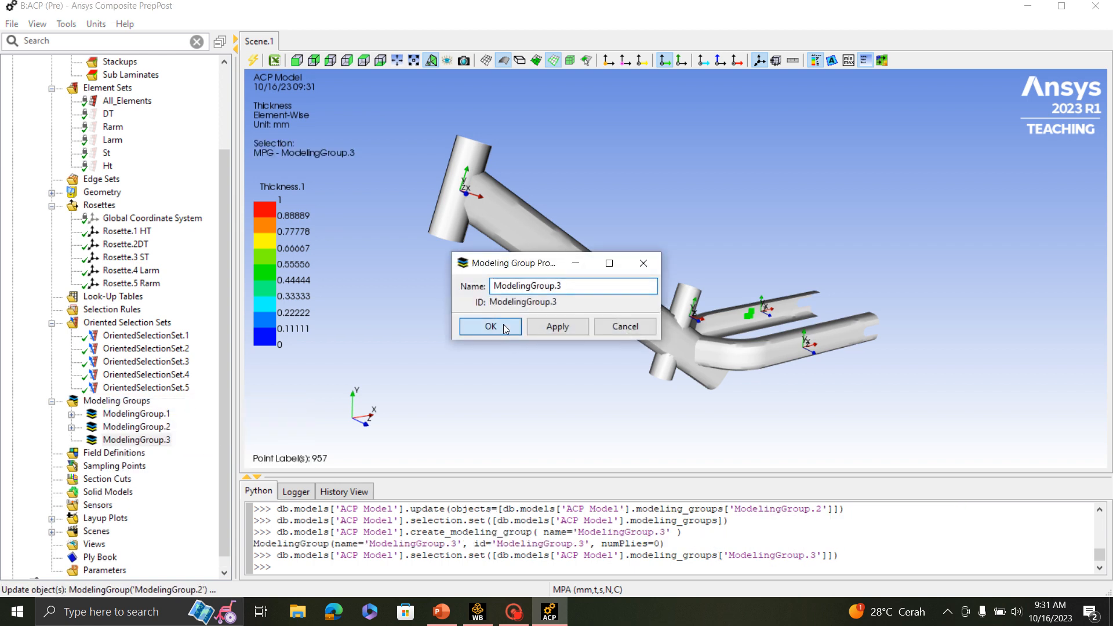
- Create a ply in ModelingGroup.3 and assign OrientedSelectionSet.3 to it
{"action": "right_click", "coordinate": [156, 445]}
{"action": "left_click", "coordinate": [206, 272]}
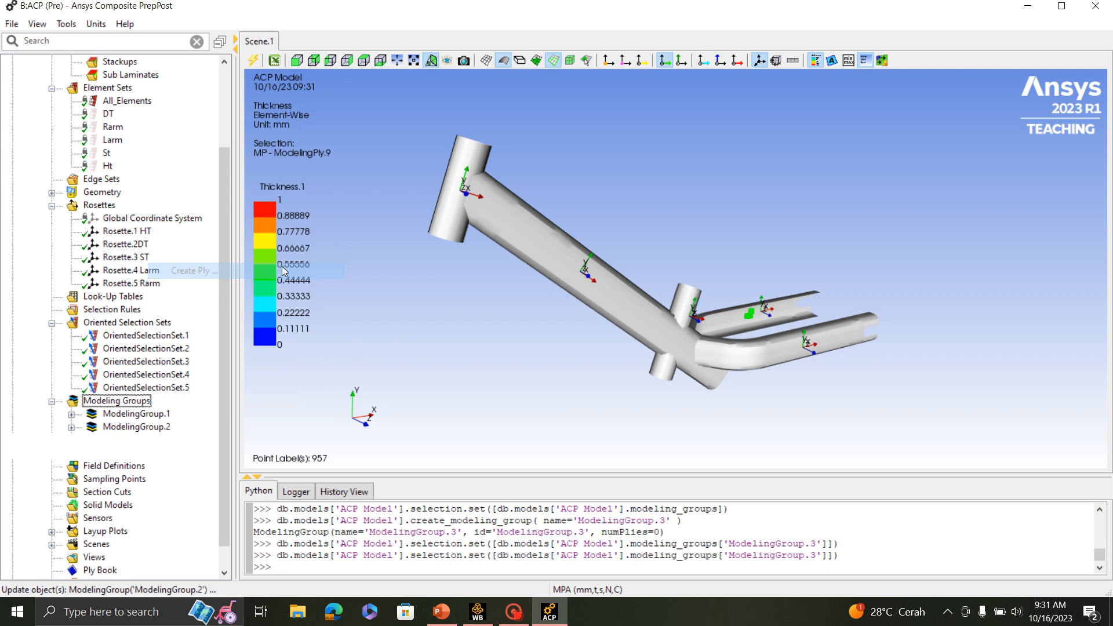
{"action": "left_click_drag", "start_coordinate": [531, 117], "coordinate": [969, 165]}
{"action": "scroll", "coordinate": [702, 370], "scroll_direction": "up", "scroll_amount": 3}
{"action": "left_click", "coordinate": [1003, 268]}
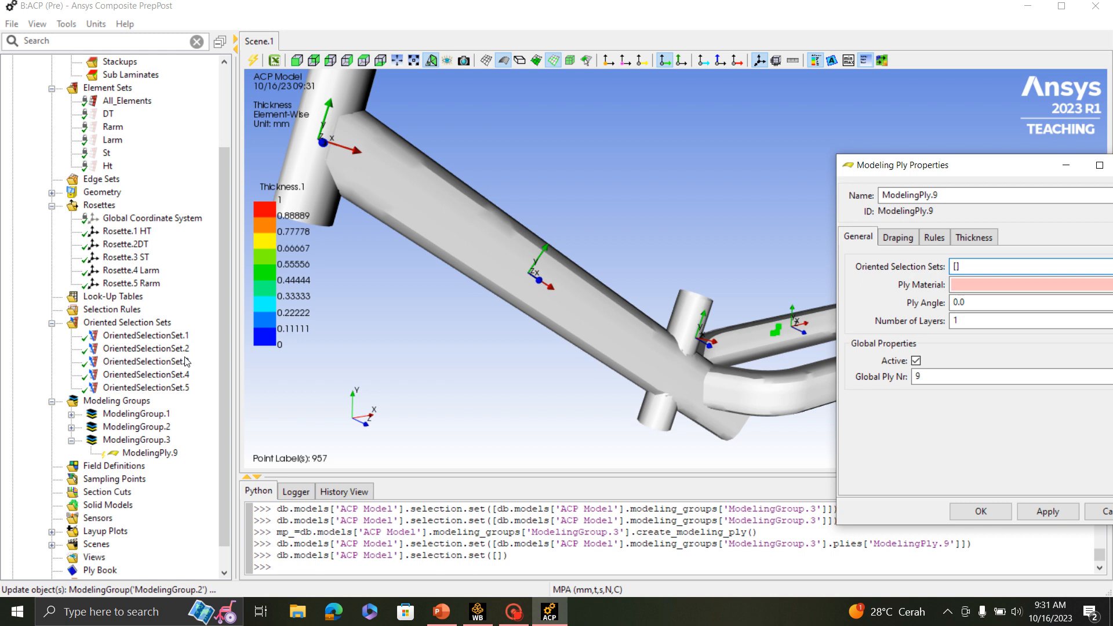
{"action": "left_click", "coordinate": [175, 362]}
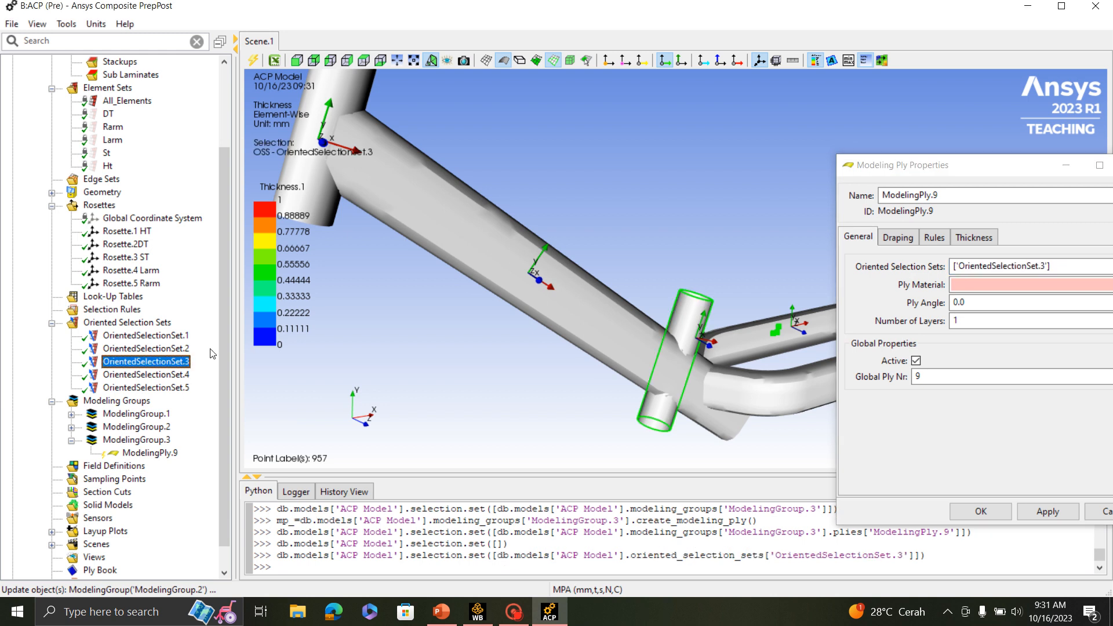
{"action": "left_click_drag", "start_coordinate": [986, 167], "coordinate": [867, 156]}
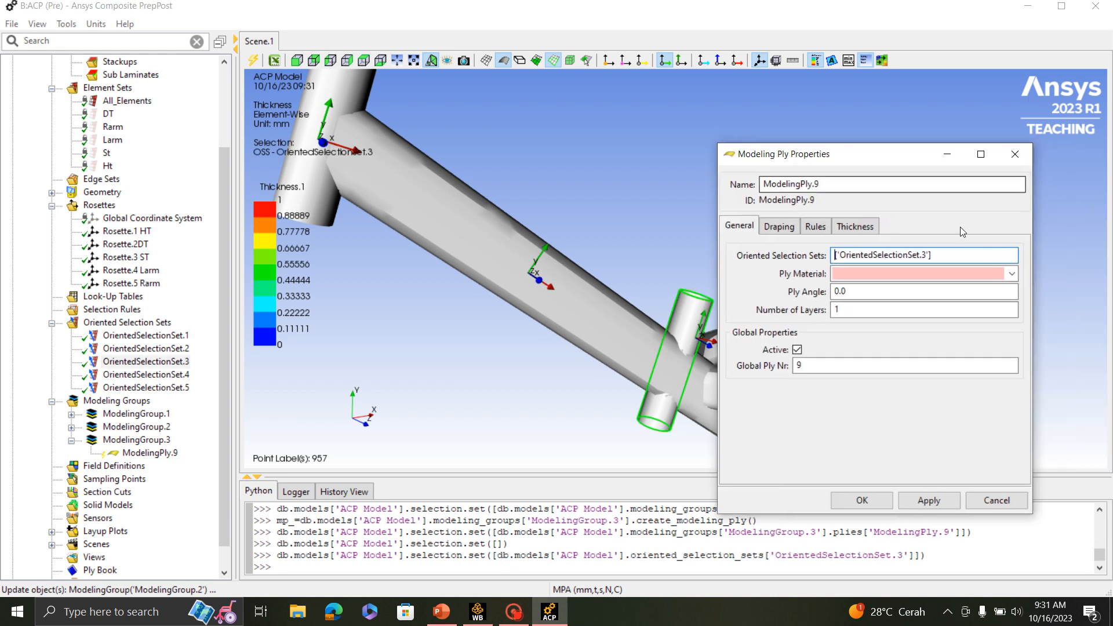
- Give ModelingPly.9 the material Fabric.1 and a ply angle of 45
{"action": "left_click", "coordinate": [1012, 274]}
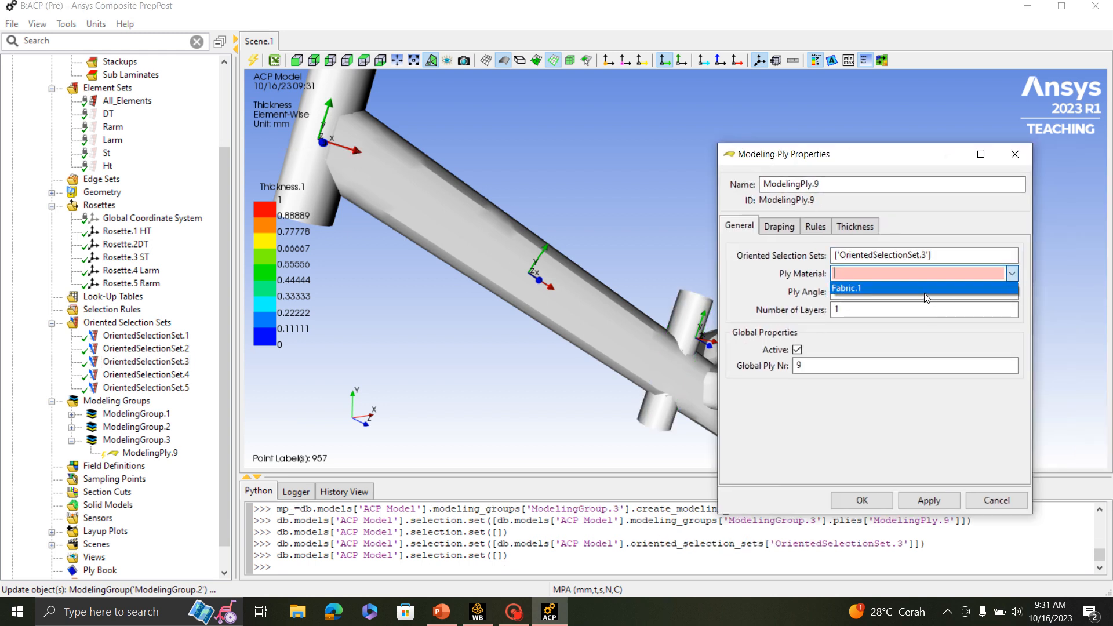
{"action": "left_click", "coordinate": [926, 288]}
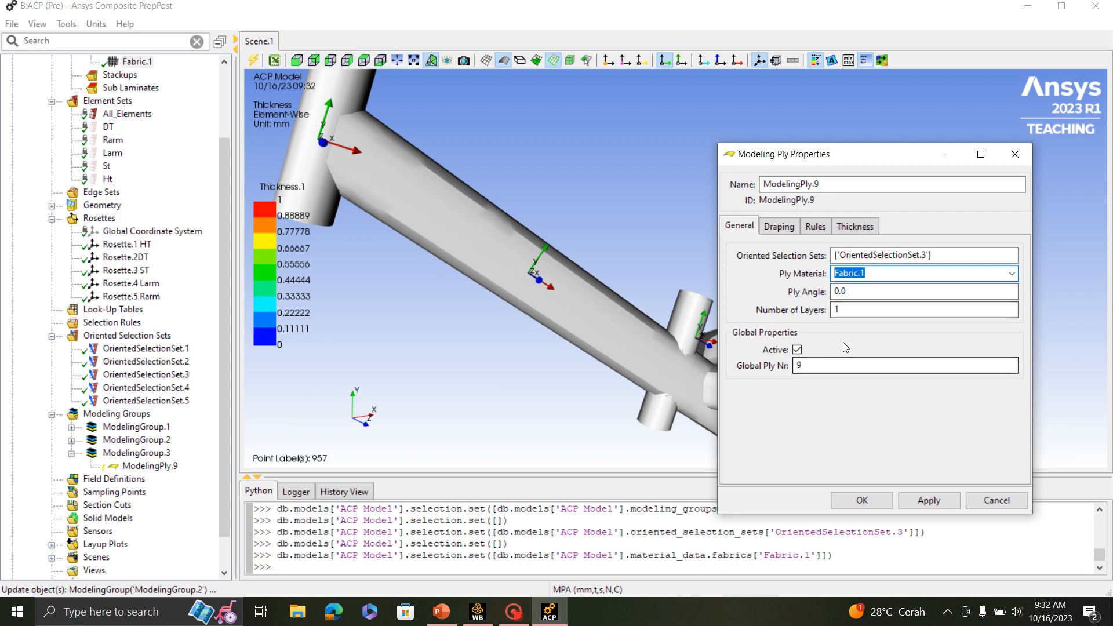
{"action": "key", "text": "Tab"}
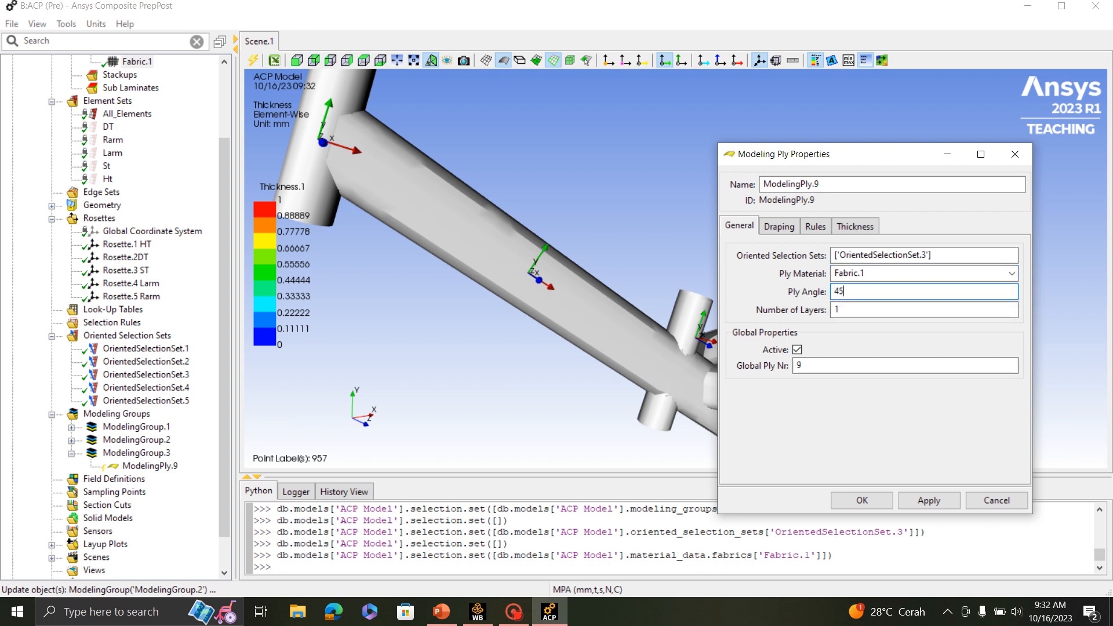
{"action": "left_click", "coordinate": [863, 500]}
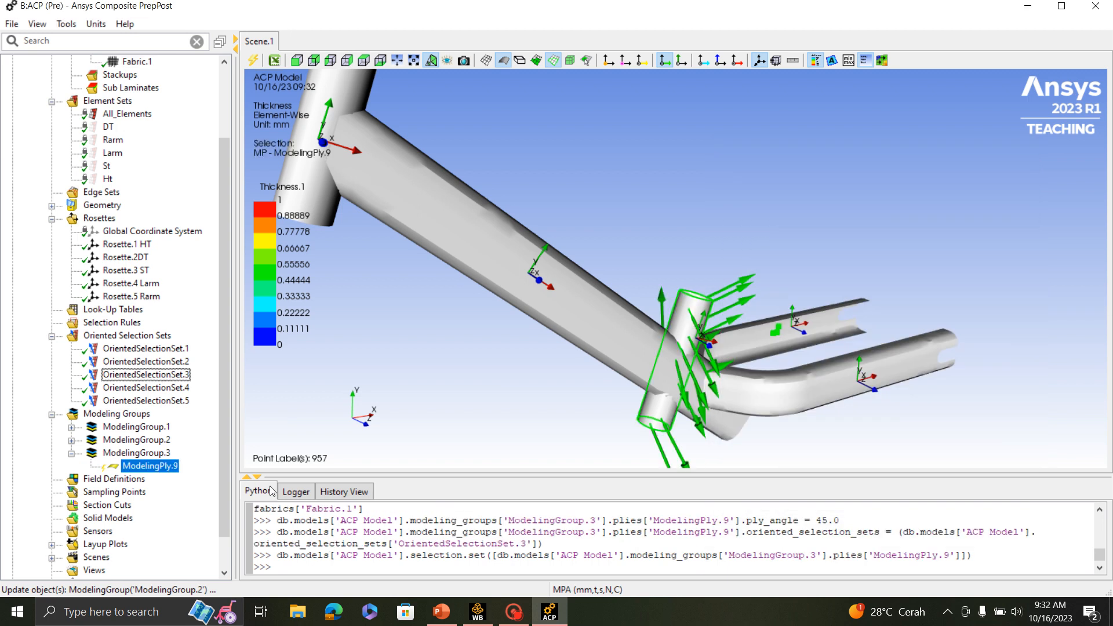
{"action": "middle_click_drag", "start_coordinate": [798, 348], "coordinate": [720, 349]}
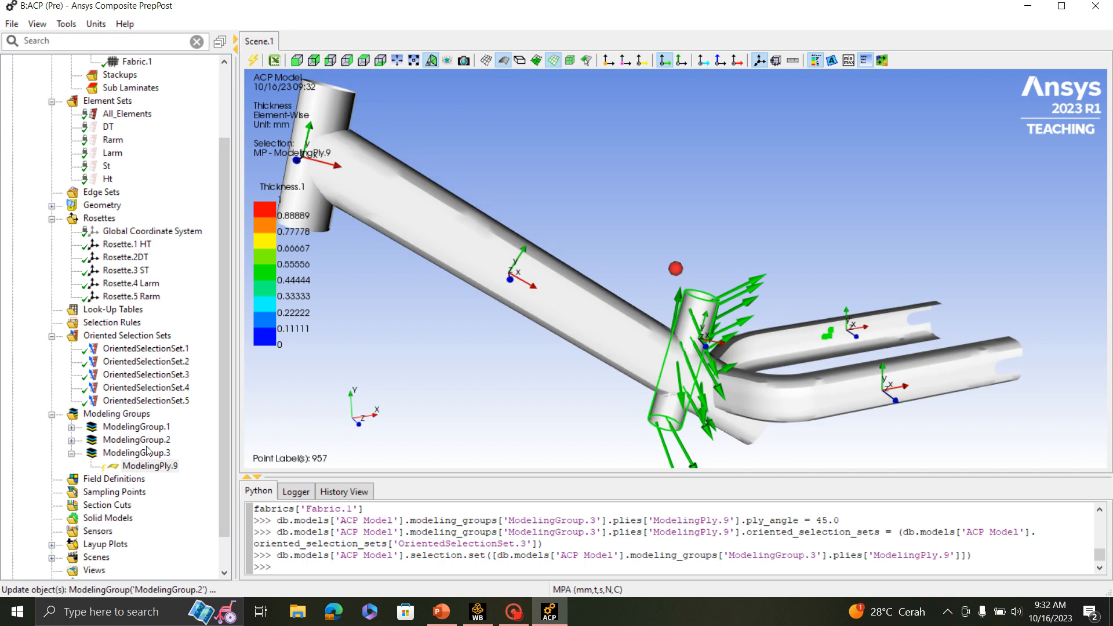
- Copy ModelingPly.9 and paste it twice so that ModelingGroup.3 holds three seat tube plies
{"action": "right_click", "coordinate": [139, 470]}
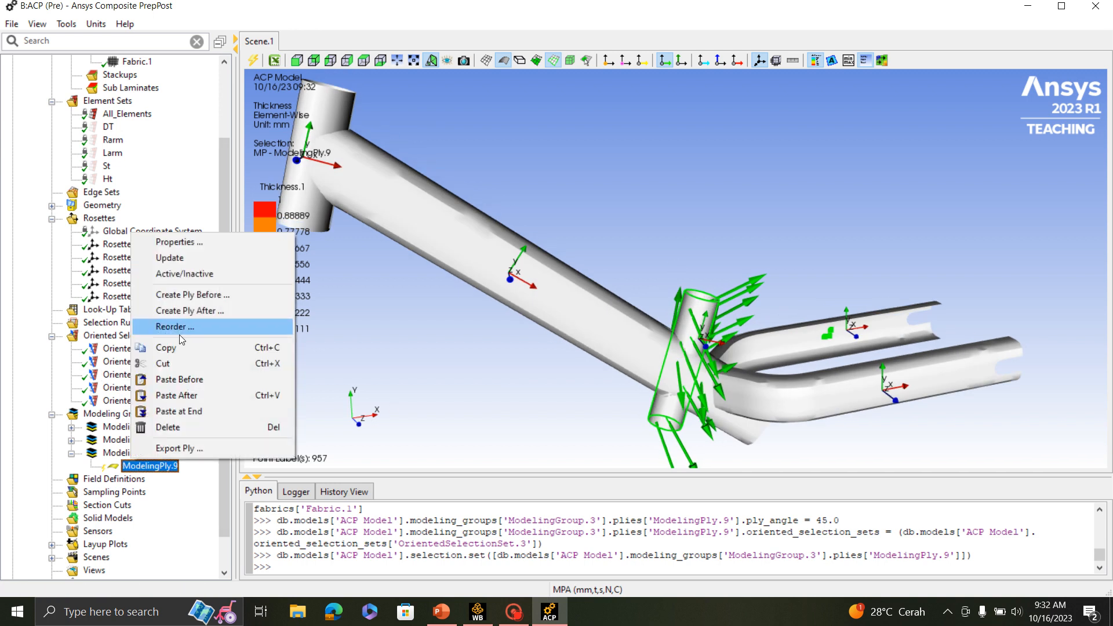
{"action": "left_click", "coordinate": [166, 349]}
{"action": "right_click", "coordinate": [163, 466]}
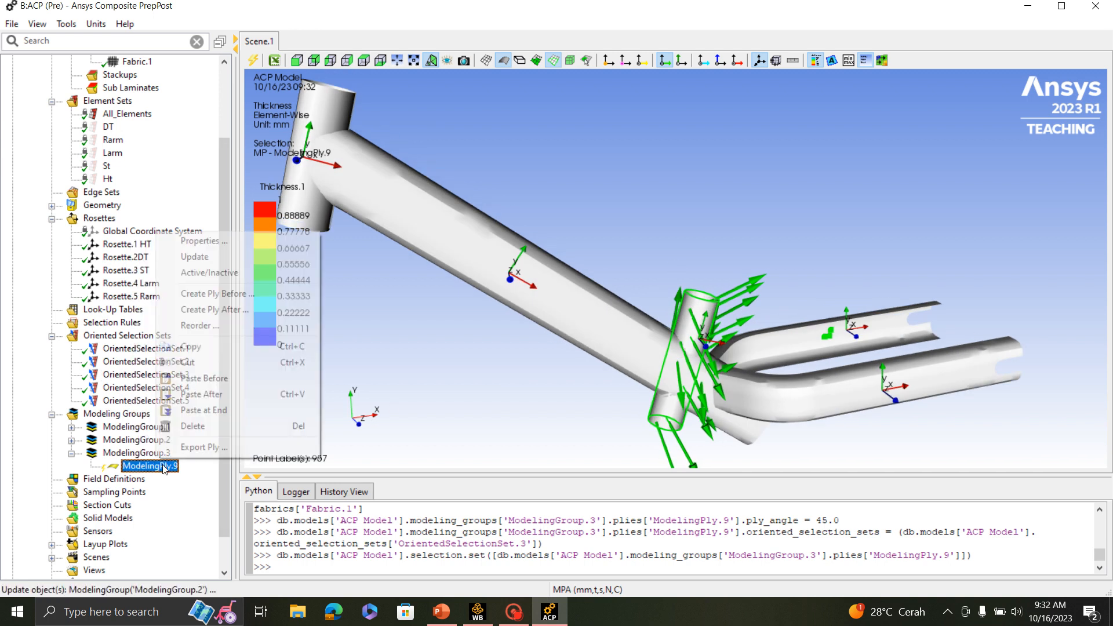
{"action": "left_click", "coordinate": [204, 396]}
{"action": "left_click", "coordinate": [152, 479]}
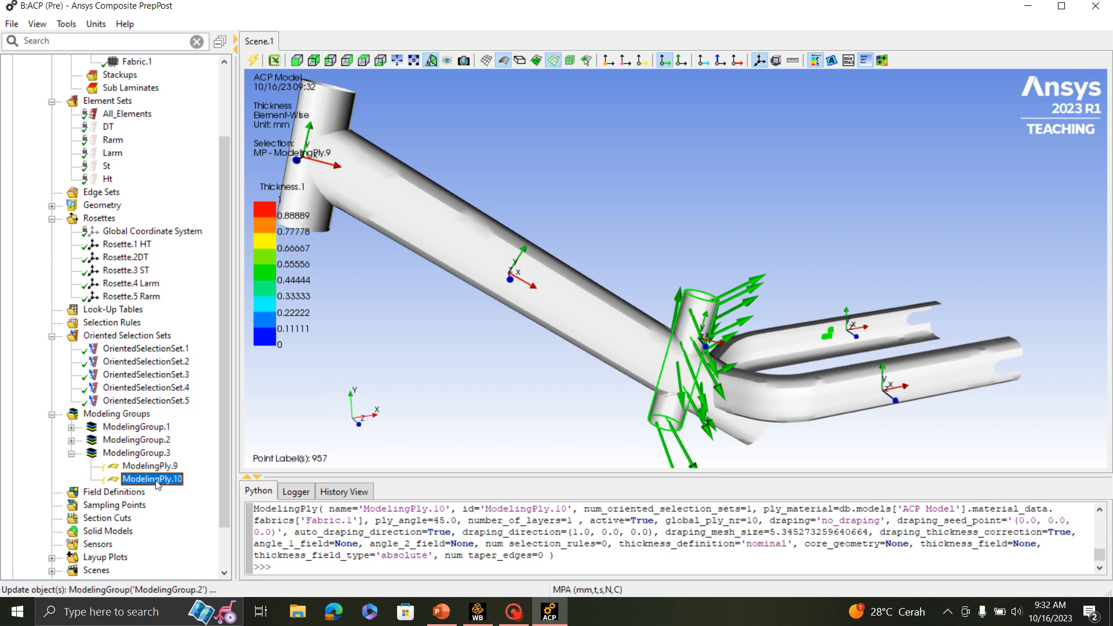
{"action": "right_click", "coordinate": [151, 476]}
{"action": "left_click", "coordinate": [211, 408]}
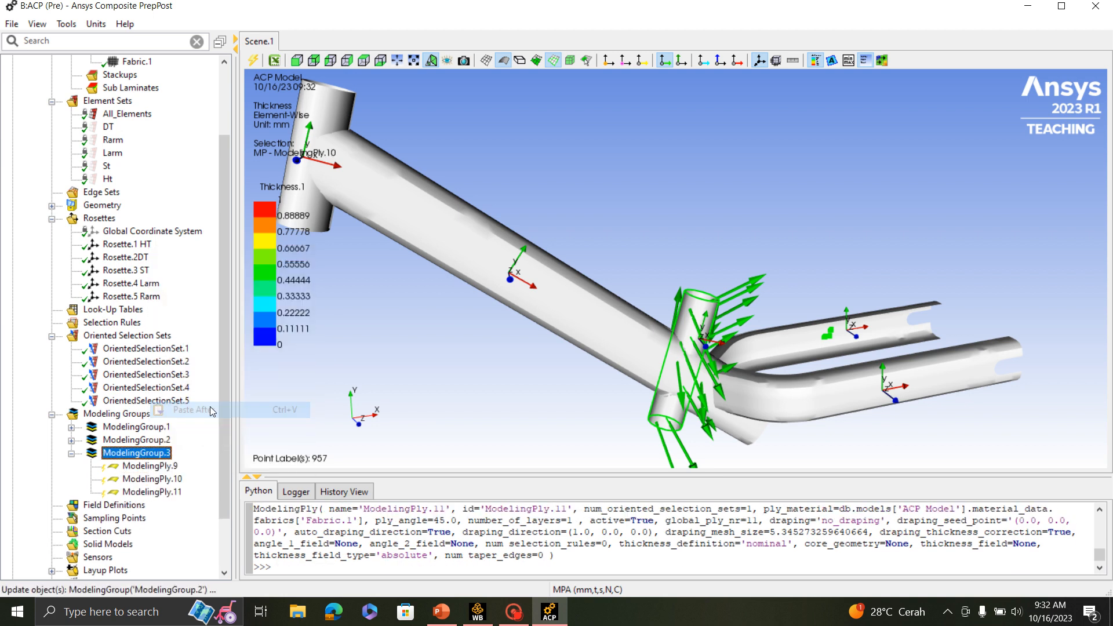
- Set the ply angle of ModelingPly.11 to -45
{"action": "left_click", "coordinate": [167, 492]}
{"action": "double_click", "coordinate": [168, 492]}
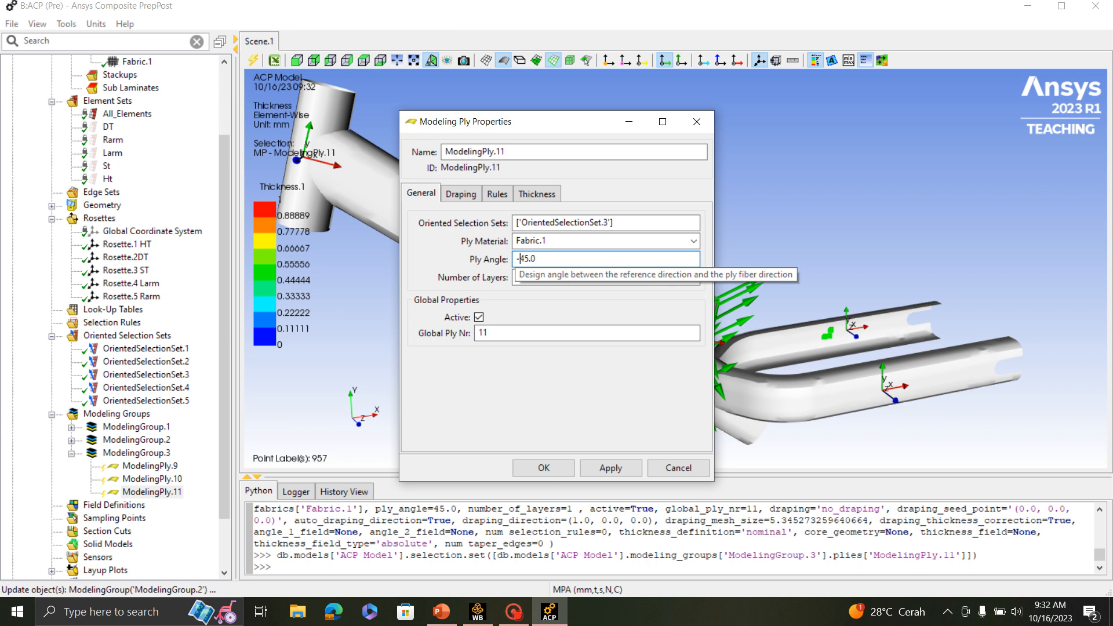
{"action": "left_click", "coordinate": [551, 471]}
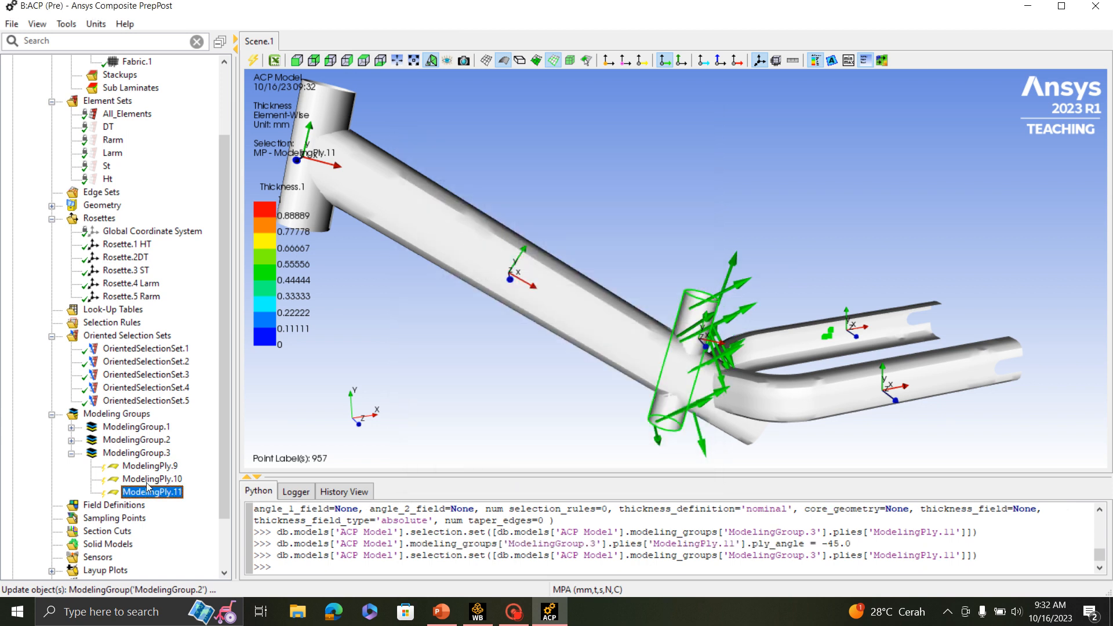
- Set the ply angle of ModelingPly.10 to 90 and inspect its fiber directions on the seat tube
{"action": "double_click", "coordinate": [152, 479]}
{"action": "double_click", "coordinate": [525, 260]}
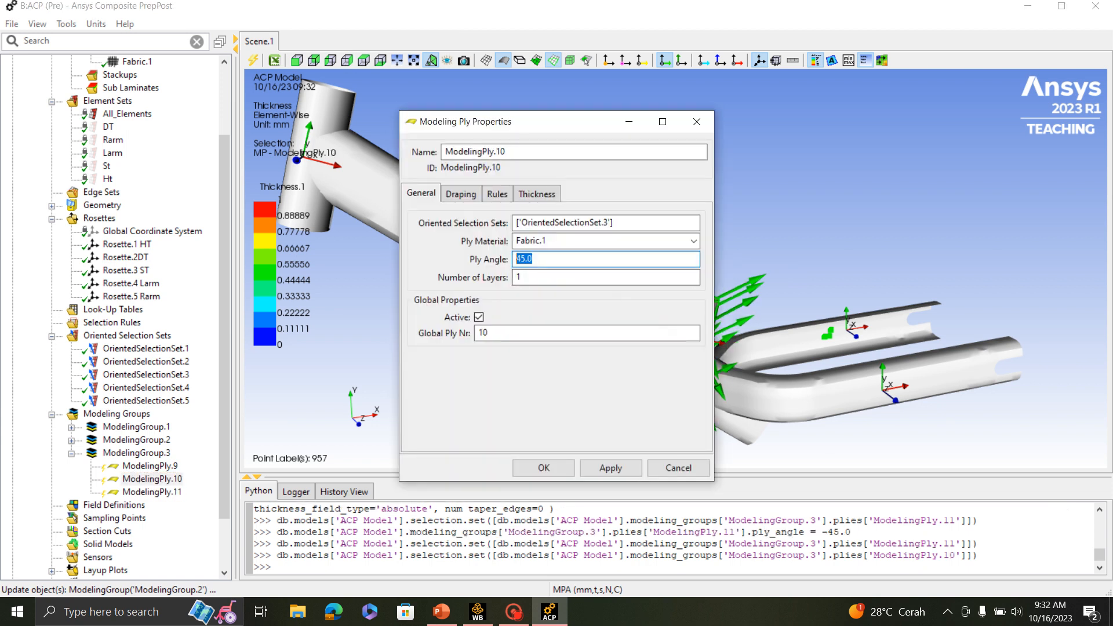
{"action": "type", "text": "90"}
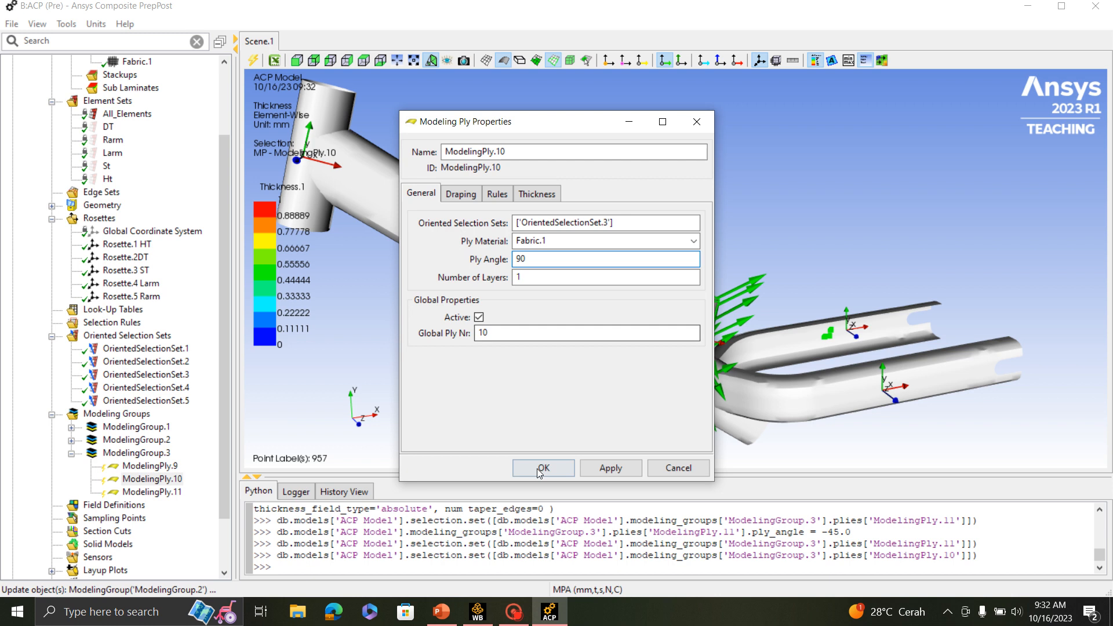
{"action": "left_click", "coordinate": [544, 468]}
{"action": "scroll", "coordinate": [687, 397], "scroll_direction": "up", "scroll_amount": 3}
{"action": "left_click_drag", "start_coordinate": [752, 364], "coordinate": [729, 182]}
{"action": "scroll", "coordinate": [729, 182], "scroll_direction": "down", "scroll_amount": 5}
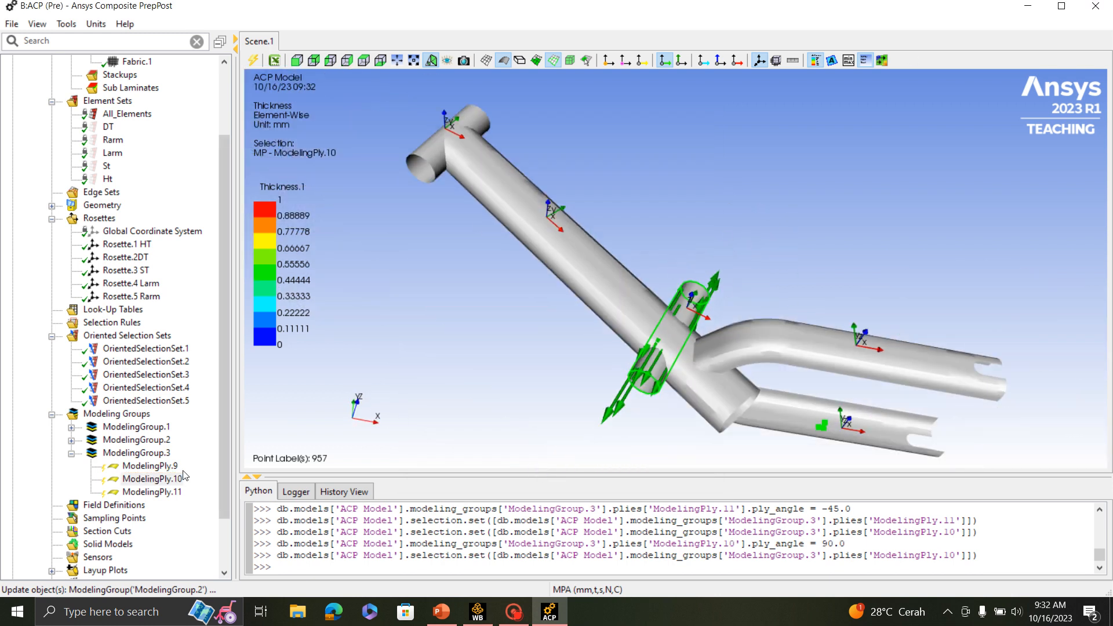
- Update ModelingGroup.3 with its three seat tube plies and collapse the group
{"action": "right_click", "coordinate": [135, 454]}
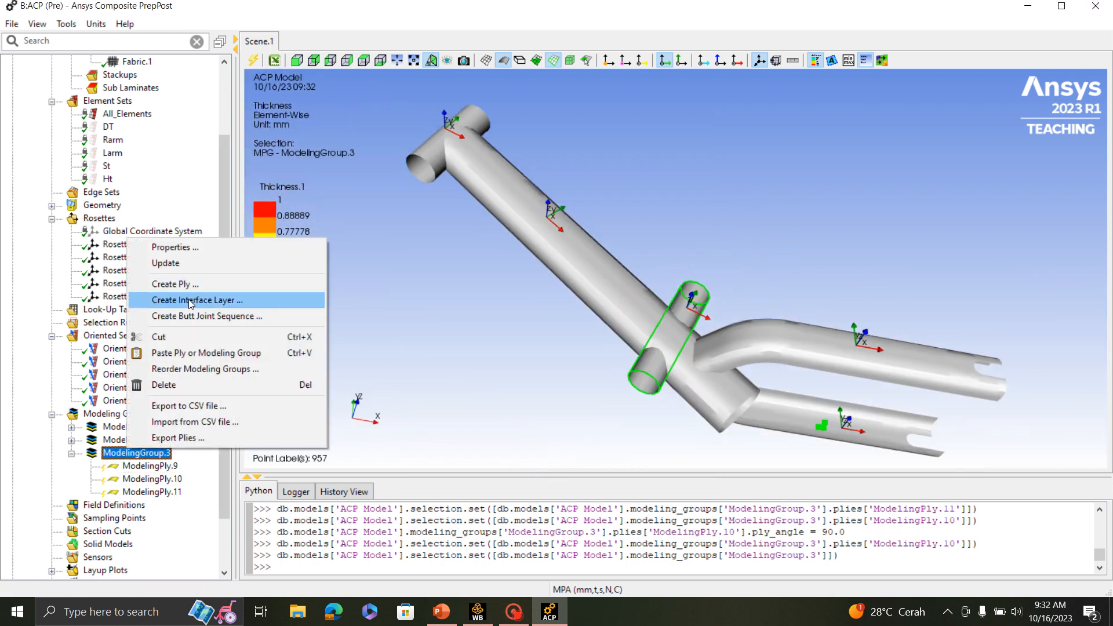
{"action": "left_click", "coordinate": [167, 263]}
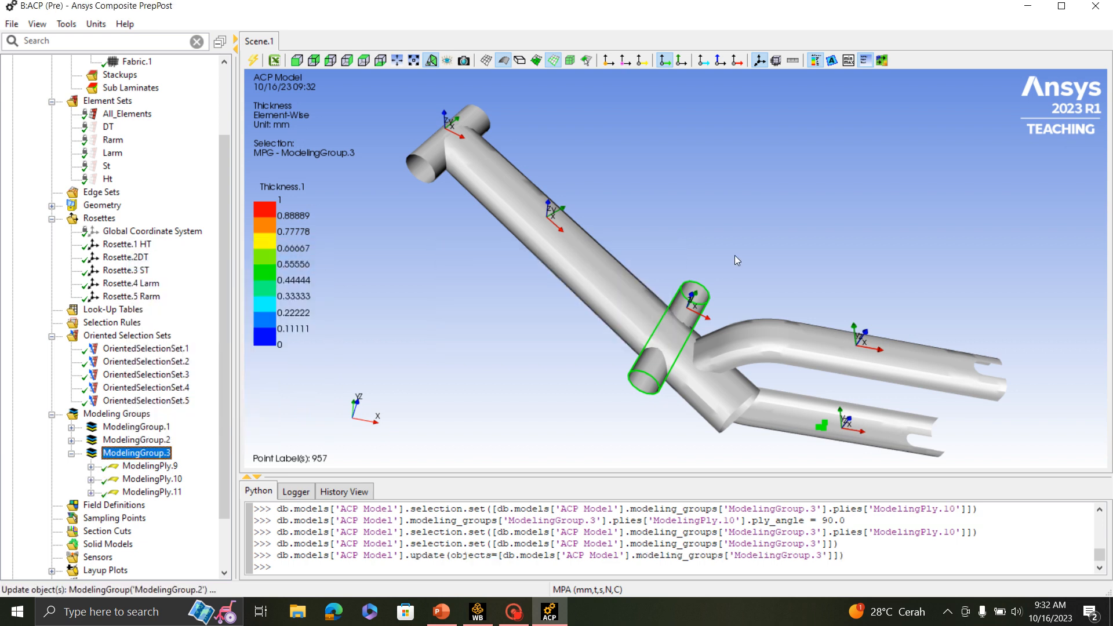
{"action": "left_click", "coordinate": [71, 453]}
- Create a fourth modeling group, keeping its default name
{"action": "right_click", "coordinate": [127, 415]}
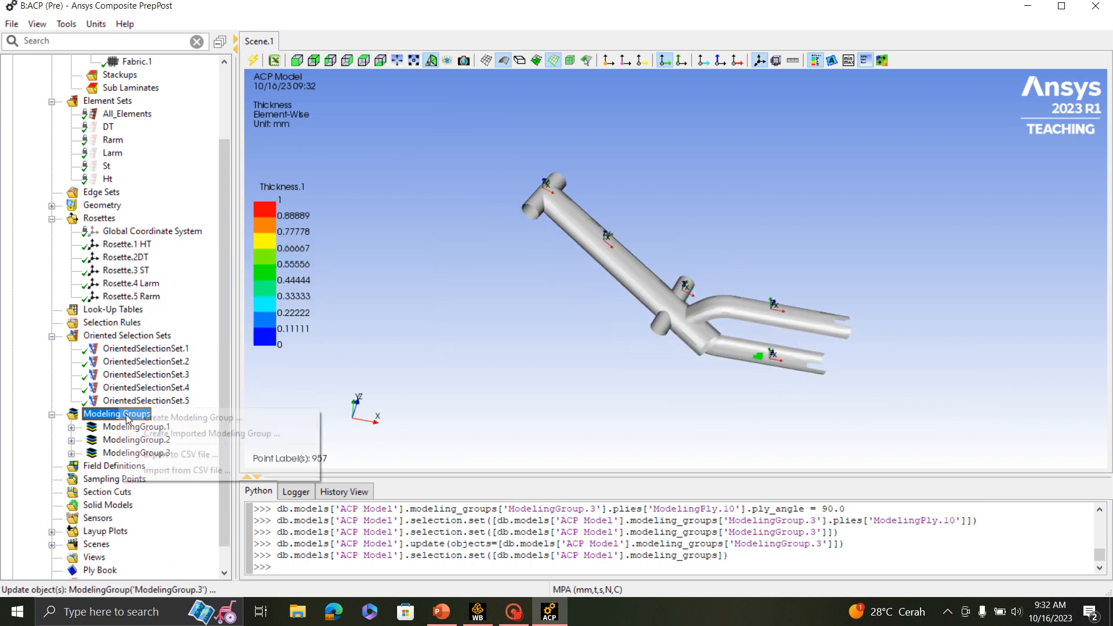
{"action": "left_click", "coordinate": [174, 417]}
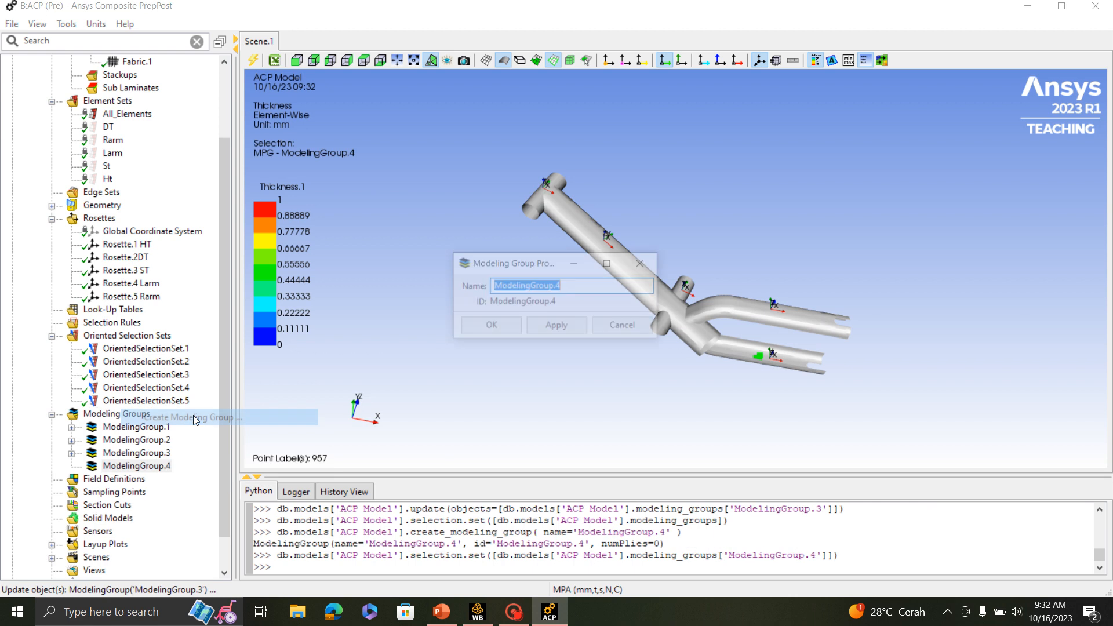
{"action": "left_click", "coordinate": [509, 327]}
- Create a ply in ModelingGroup.4 on OrientedSelectionSet.4 using Fabric.1, leaving the ply angle at 0
{"action": "right_click", "coordinate": [131, 468]}
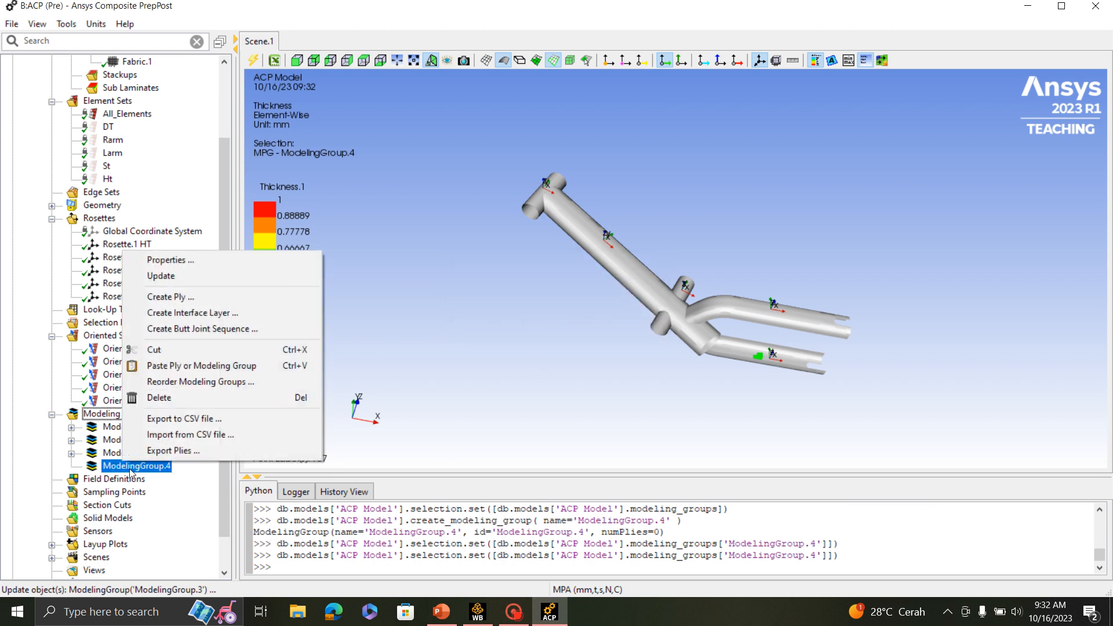
{"action": "left_click", "coordinate": [172, 300]}
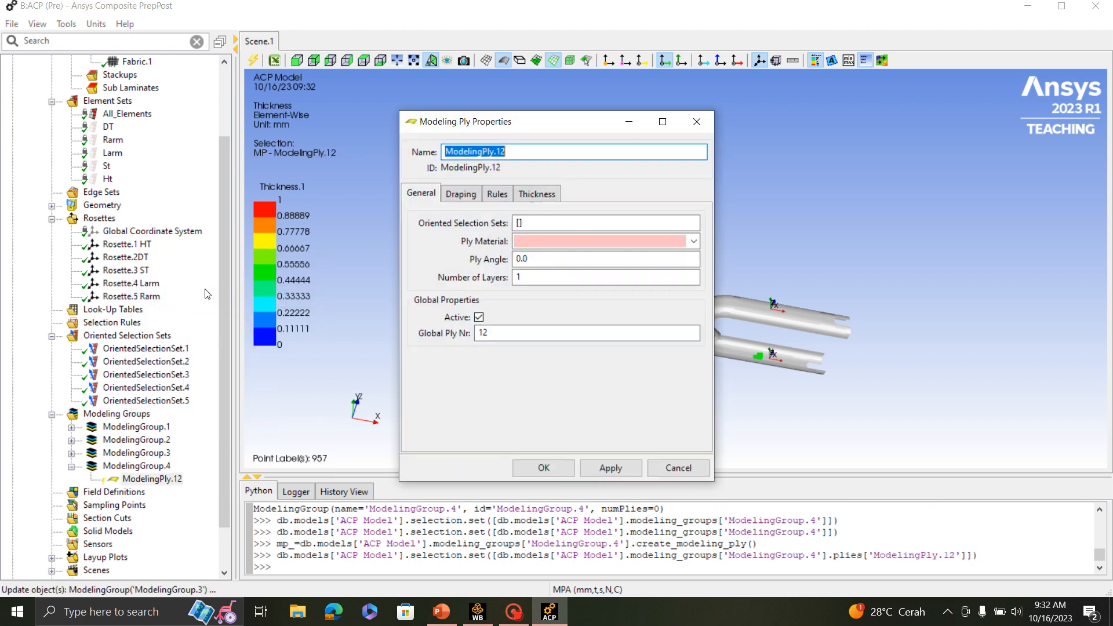
{"action": "left_click", "coordinate": [661, 222]}
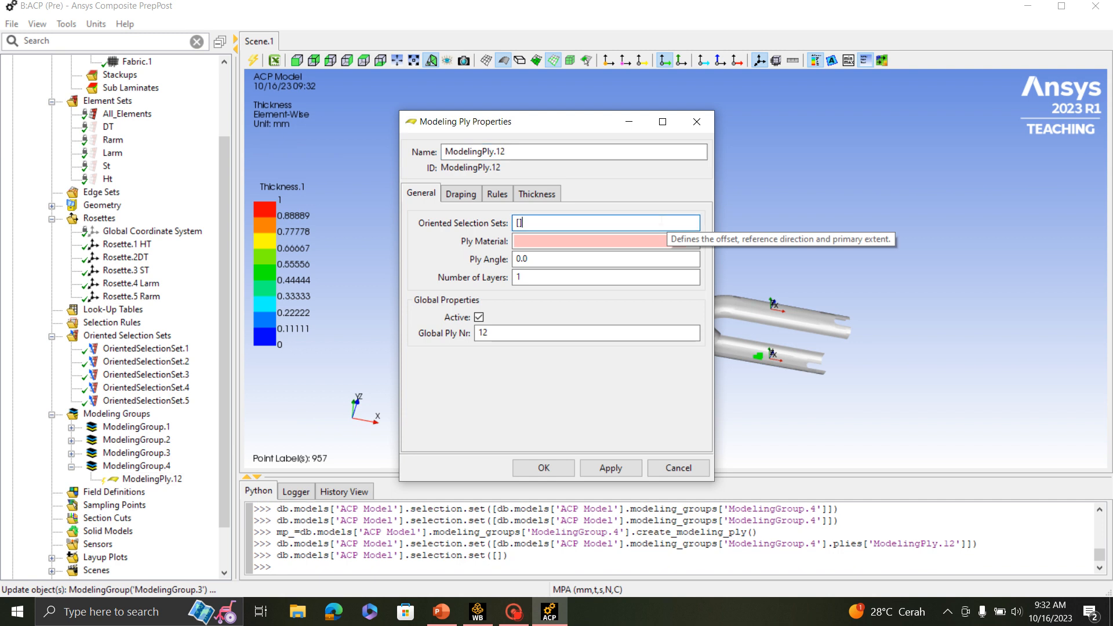
{"action": "left_click", "coordinate": [161, 387]}
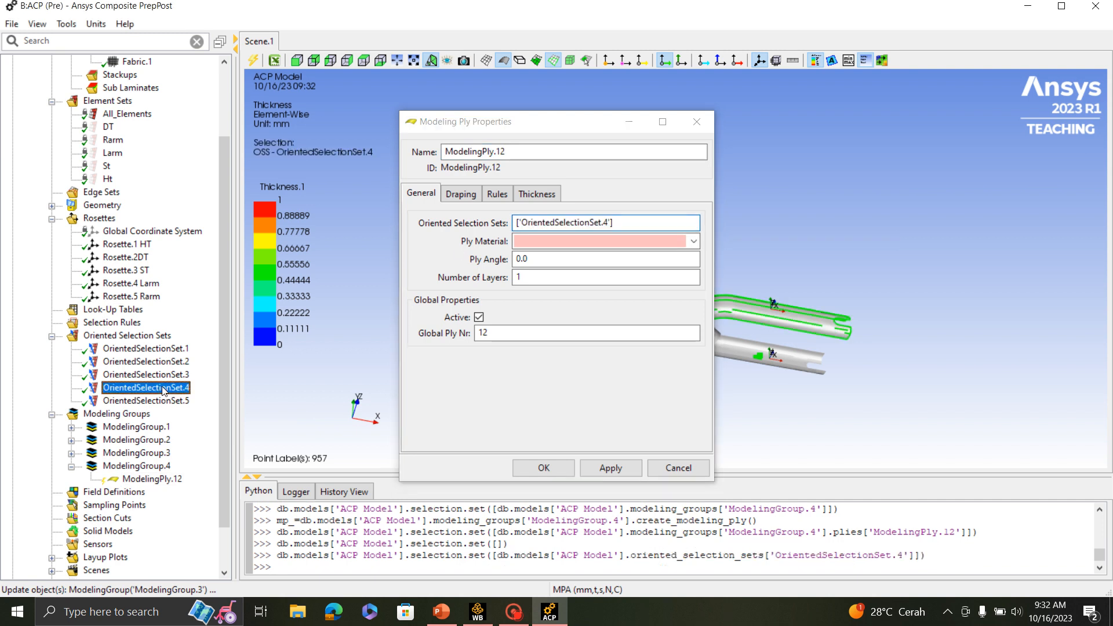
{"action": "left_click_drag", "start_coordinate": [541, 128], "coordinate": [376, 172]}
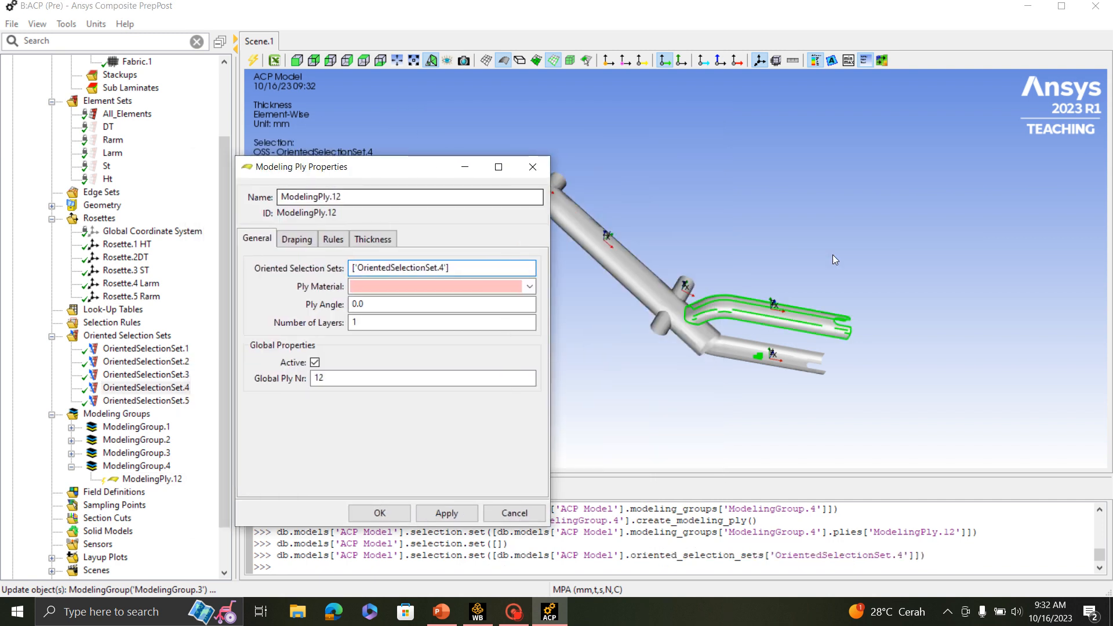
{"action": "middle_click_drag", "start_coordinate": [833, 255], "coordinate": [708, 347]}
{"action": "left_click", "coordinate": [515, 287]}
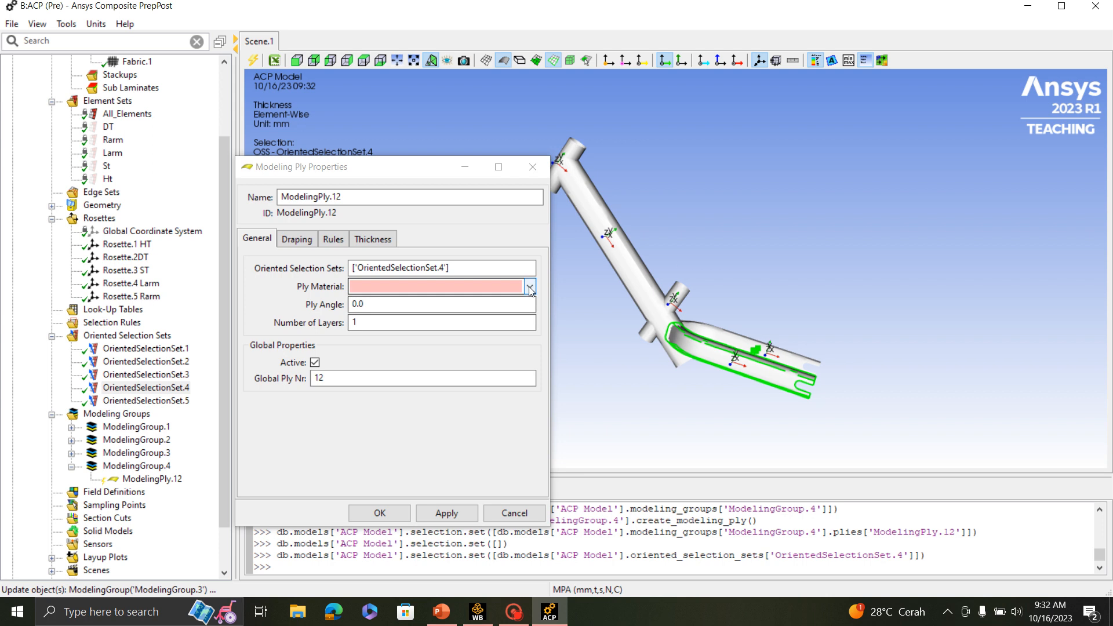
{"action": "left_click", "coordinate": [400, 302]}
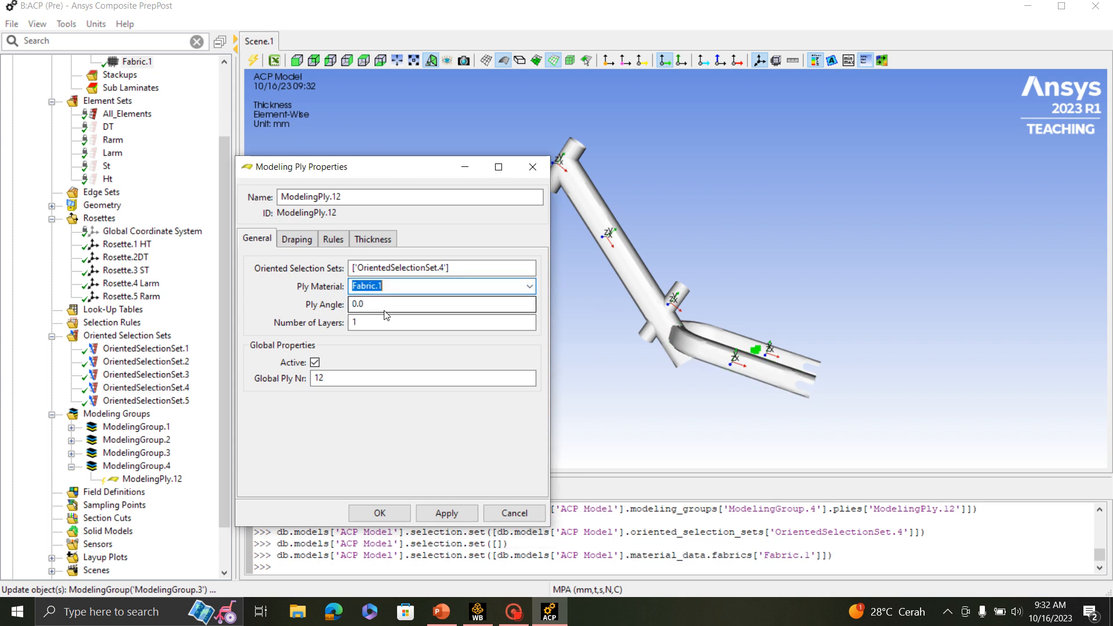
{"action": "left_click", "coordinate": [399, 514]}
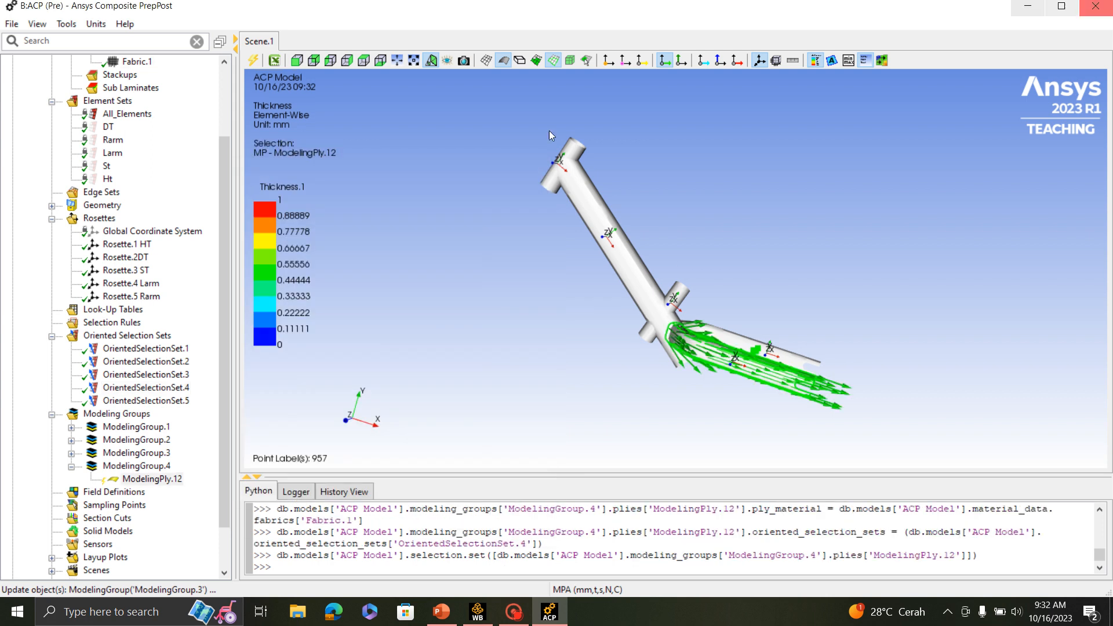
- Copy ModelingPly.12 and paste it four times in ModelingGroup.4, each copy following the previous ply
{"action": "right_click", "coordinate": [160, 479]}
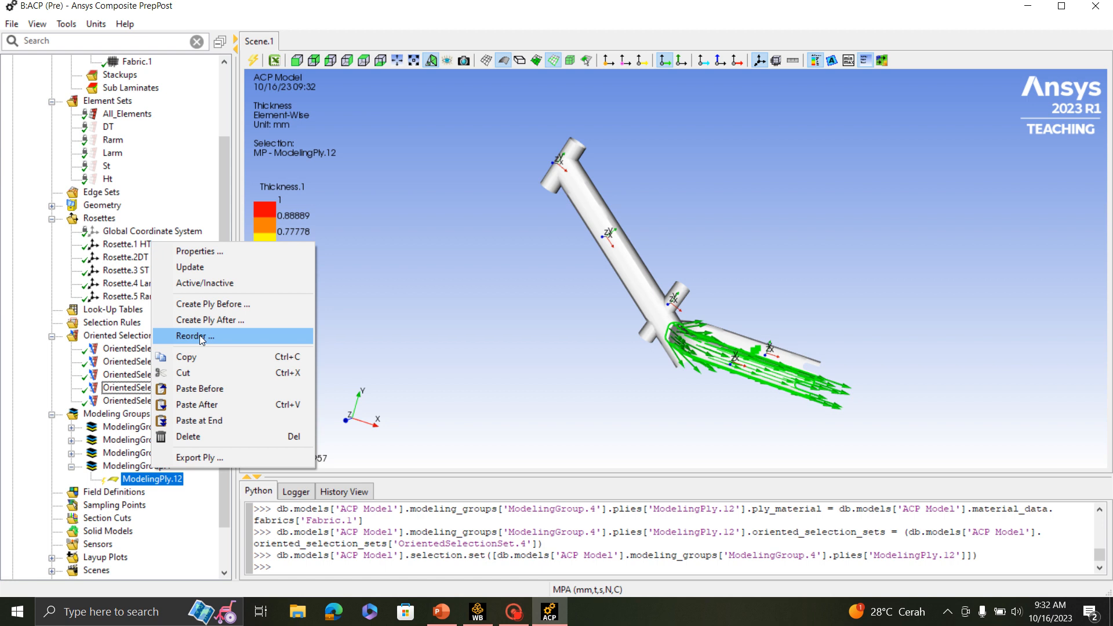
{"action": "left_click", "coordinate": [174, 358]}
{"action": "right_click", "coordinate": [143, 484]}
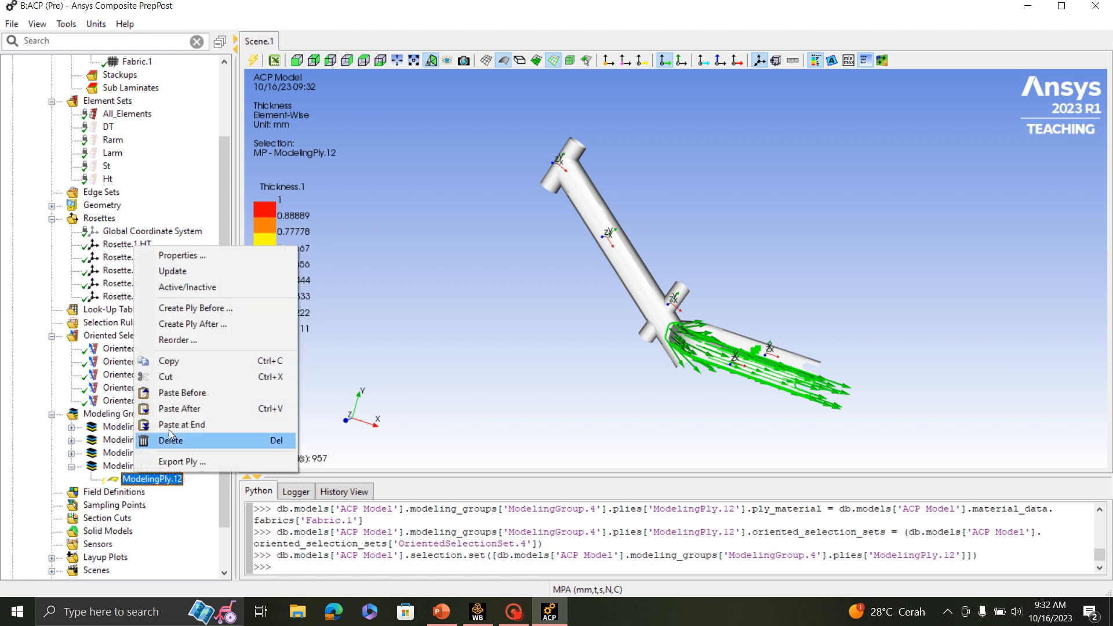
{"action": "left_click", "coordinate": [174, 415]}
{"action": "right_click", "coordinate": [135, 494]}
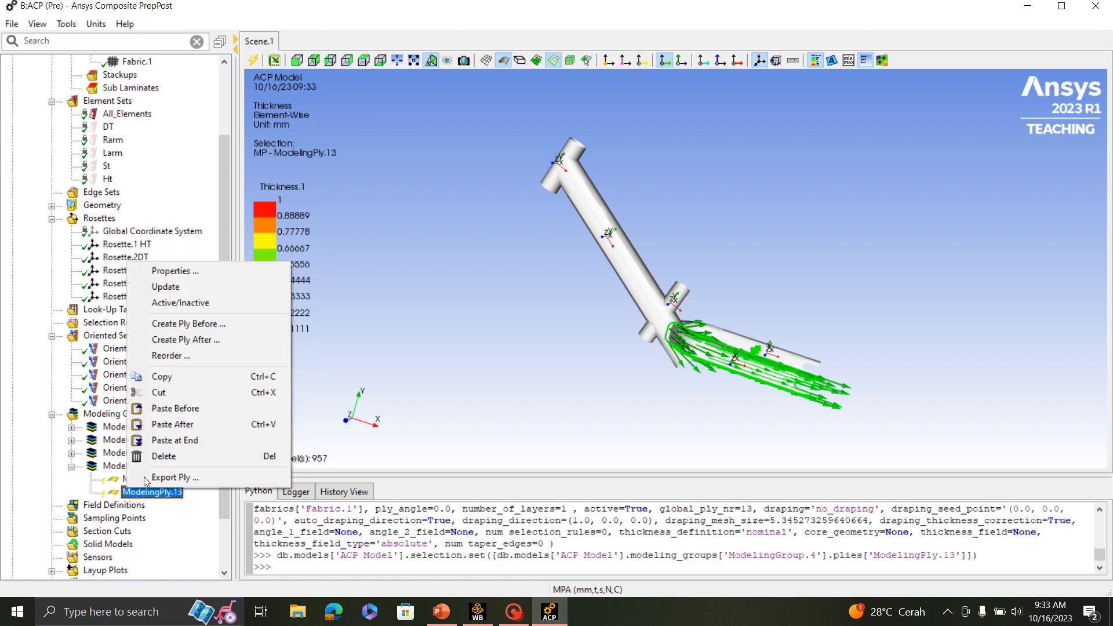
{"action": "left_click", "coordinate": [174, 424]}
{"action": "right_click", "coordinate": [135, 508]}
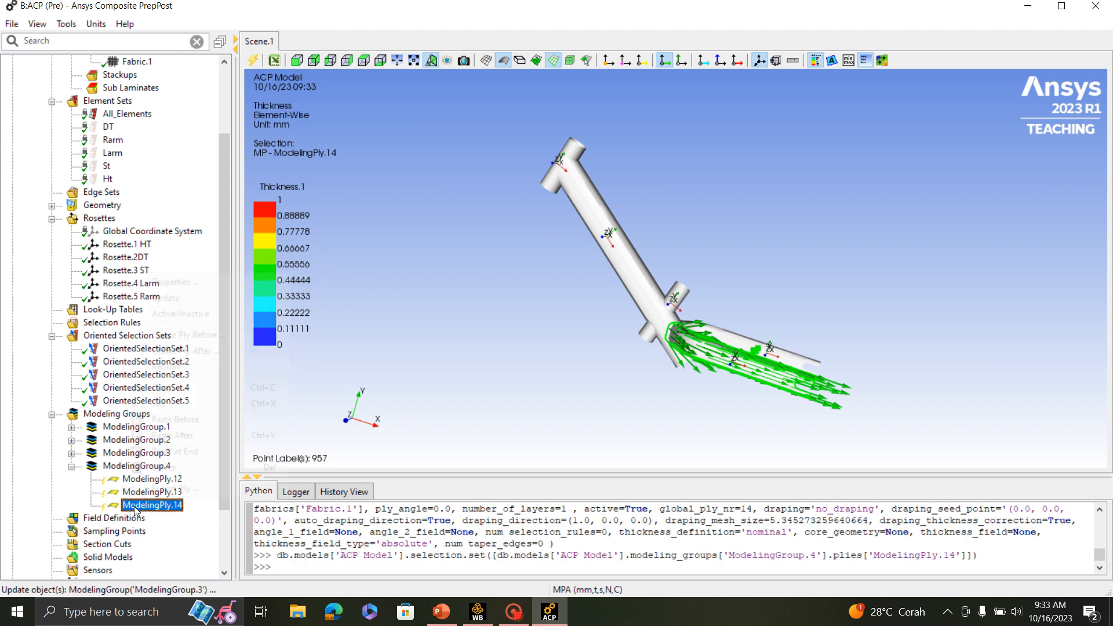
{"action": "left_click", "coordinate": [173, 437]}
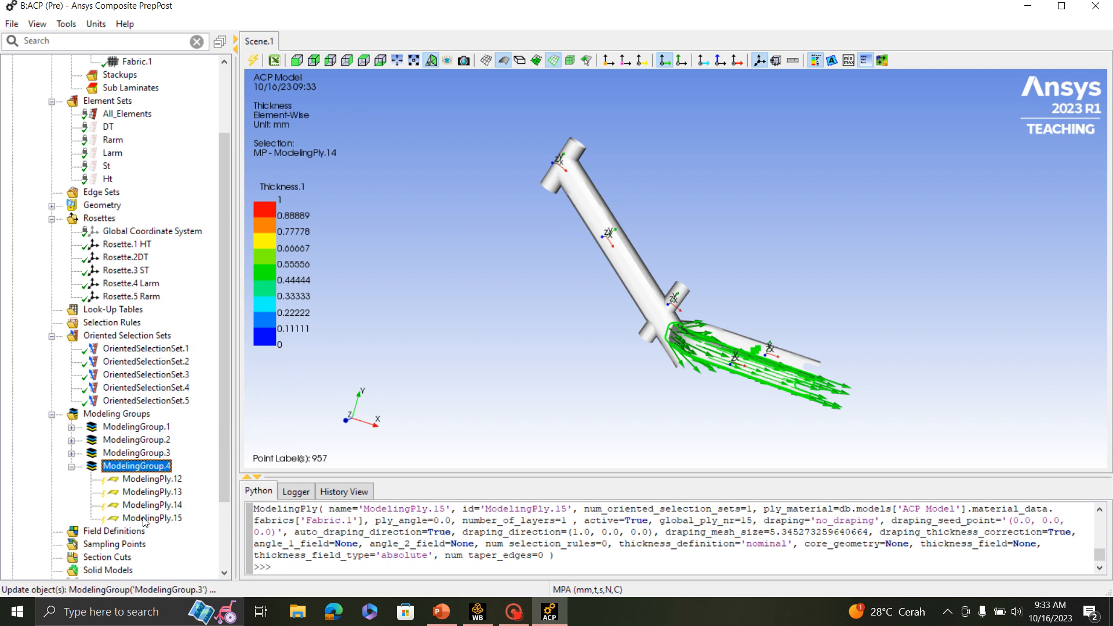
{"action": "right_click", "coordinate": [144, 519]}
{"action": "left_click", "coordinate": [174, 448]}
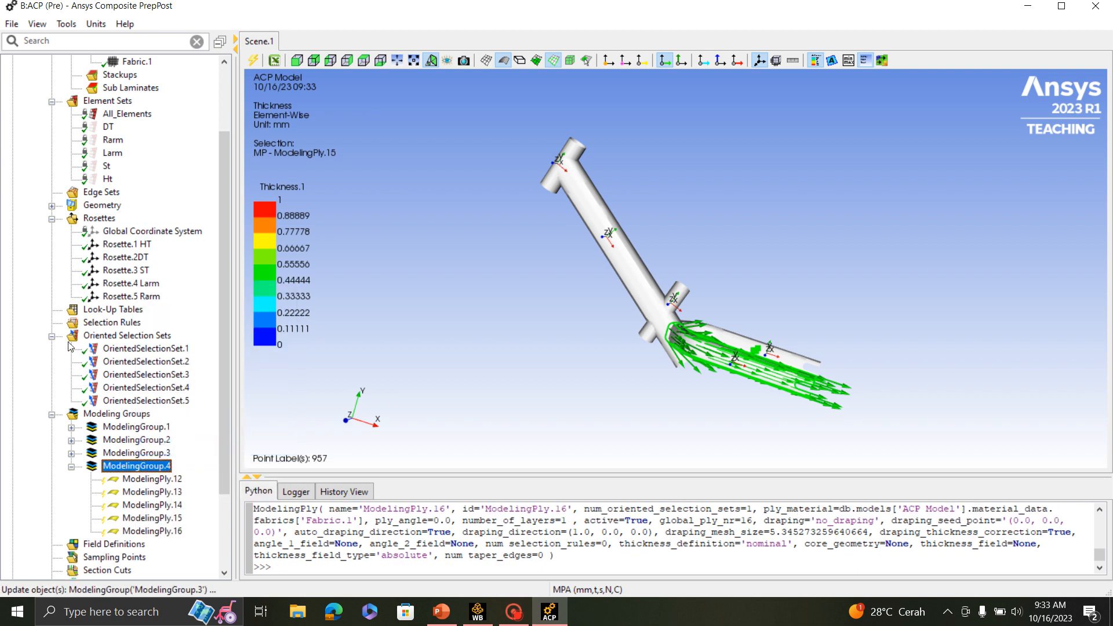
- Collapse the oriented selection sets and rosettes, and set the ply angle of ModelingPly.13 to 45
{"action": "left_click", "coordinate": [52, 337]}
{"action": "left_click", "coordinate": [52, 219]}
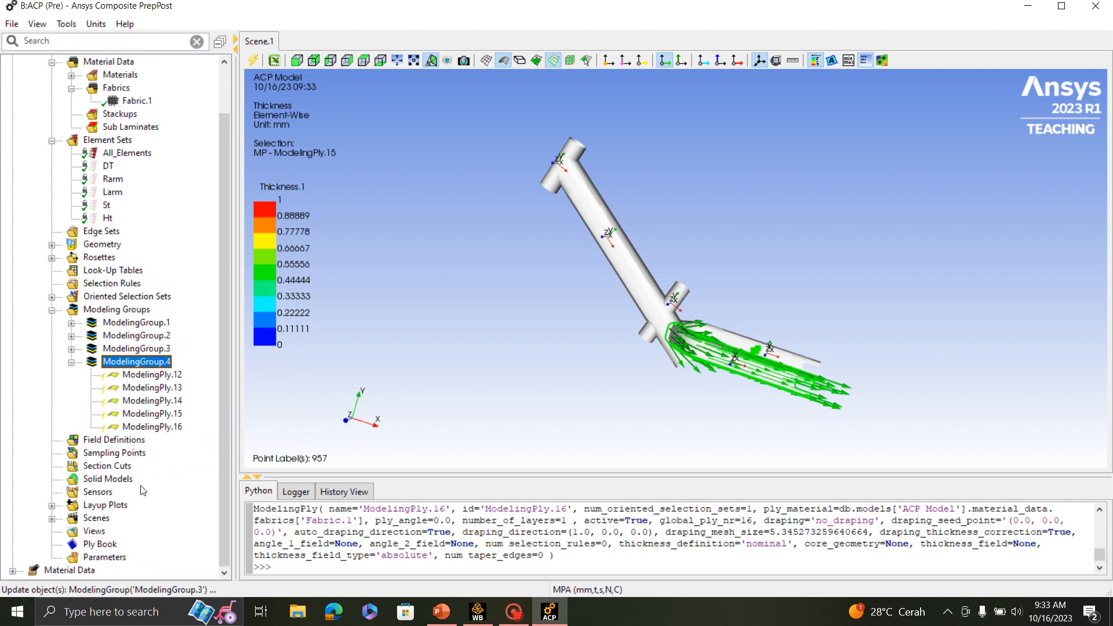
{"action": "left_click", "coordinate": [145, 375]}
{"action": "double_click", "coordinate": [145, 388]}
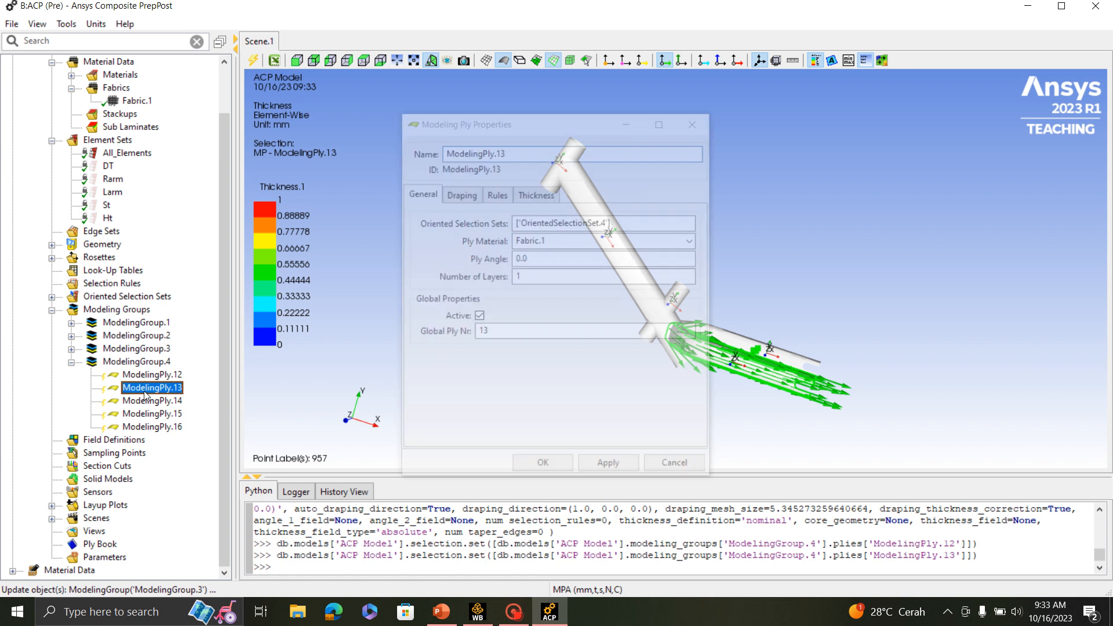
{"action": "left_click", "coordinate": [537, 259]}
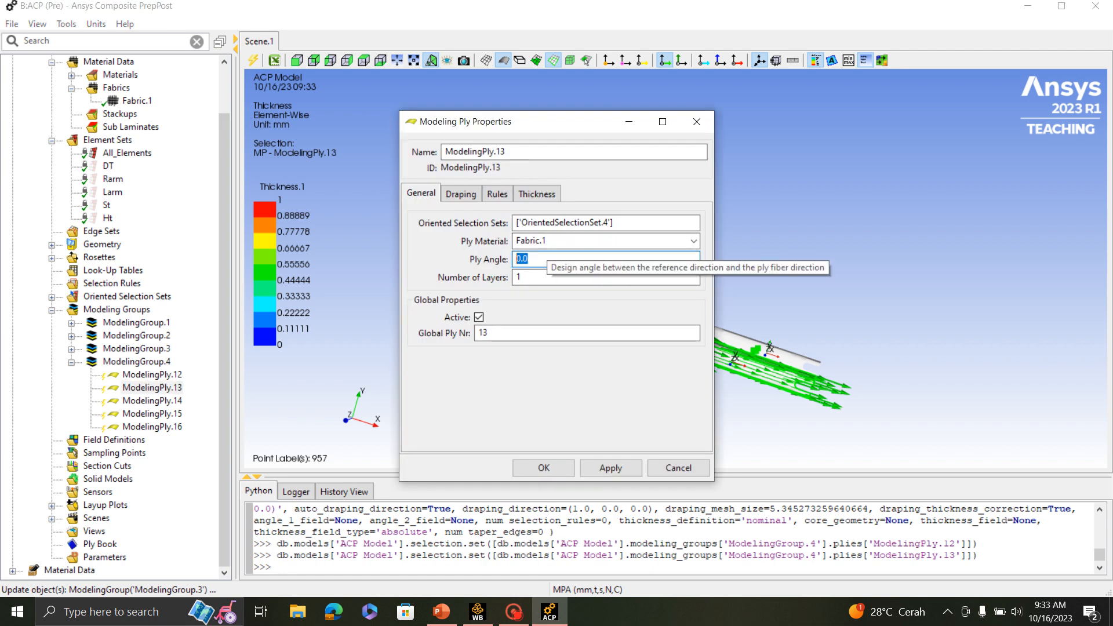
{"action": "type", "text": "45"}
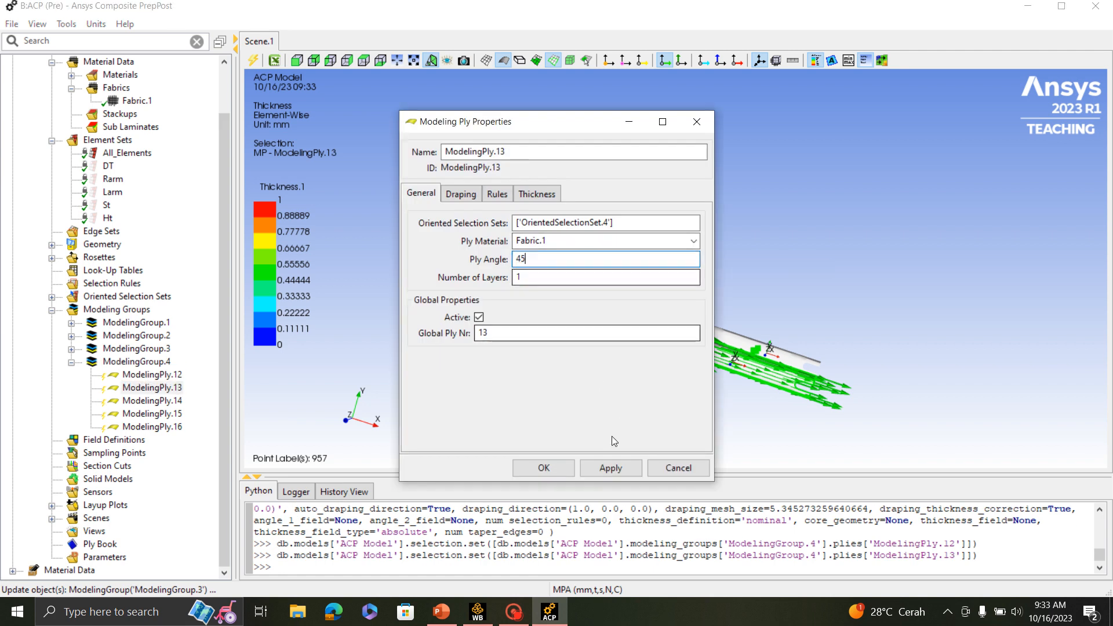
{"action": "left_click", "coordinate": [545, 468]}
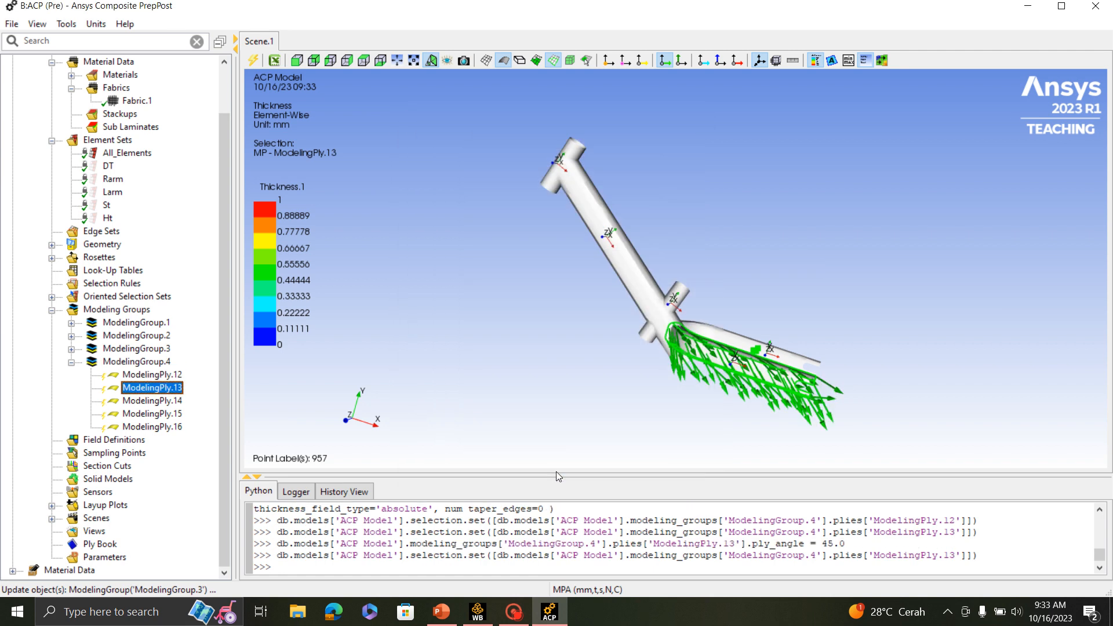
- Set the ply angle of ModelingPly.14 in ModelingGroup.4 to 90
{"action": "double_click", "coordinate": [156, 401]}
{"action": "left_click", "coordinate": [526, 259]}
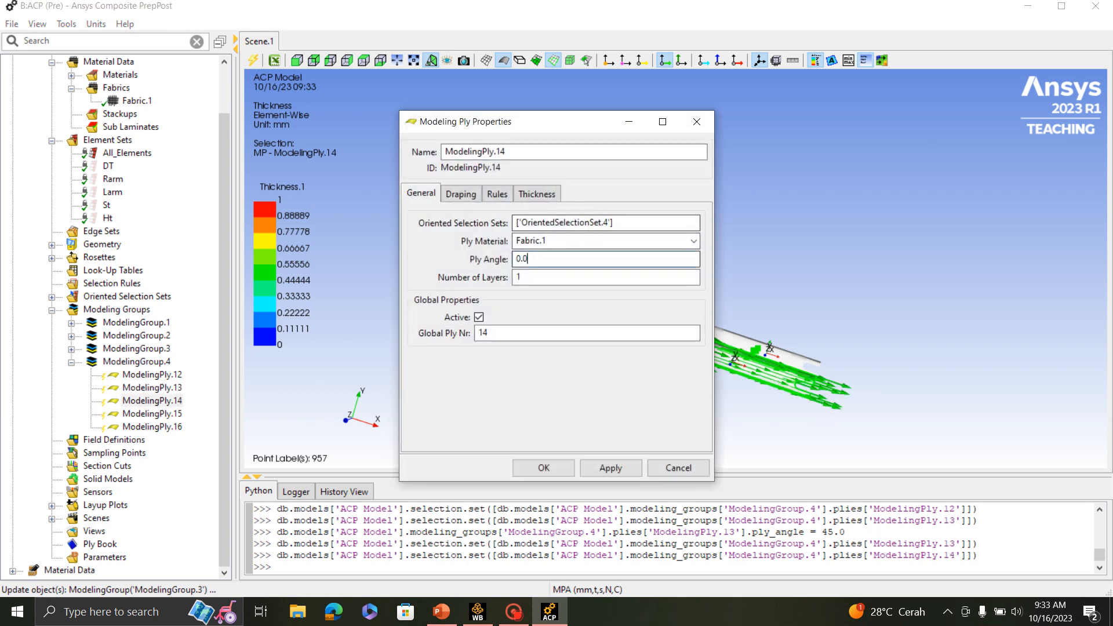
{"action": "left_click_drag", "start_coordinate": [525, 259], "coordinate": [483, 265]}
{"action": "type", "text": "90"}
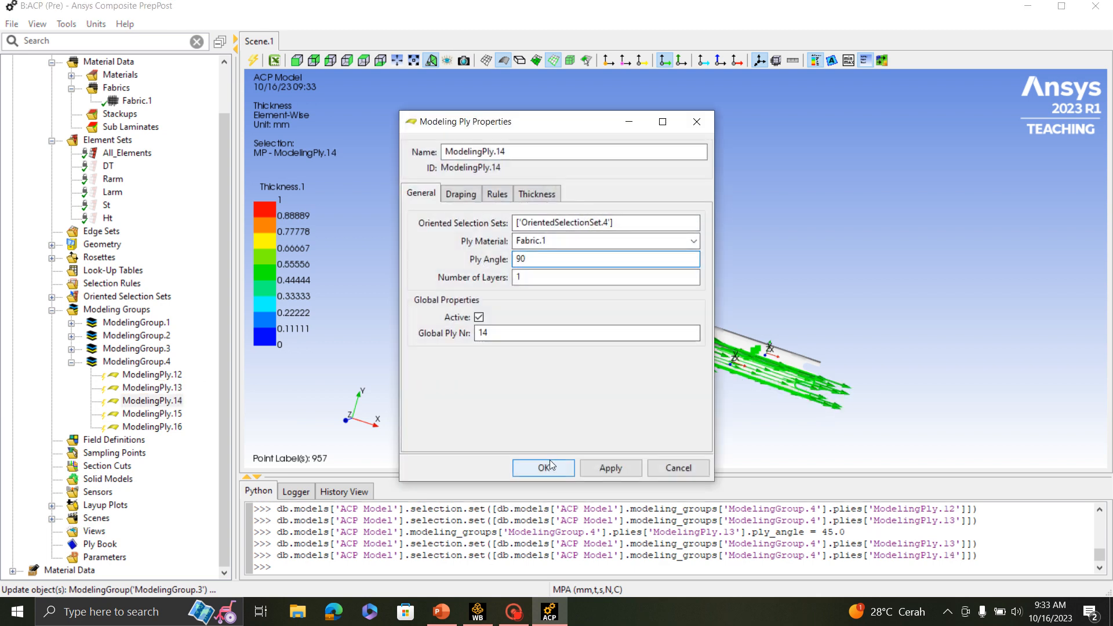
{"action": "left_click", "coordinate": [550, 464]}
- Set the ply angle of ModelingPly.15 in ModelingGroup.4 to -45
{"action": "double_click", "coordinate": [151, 413]}
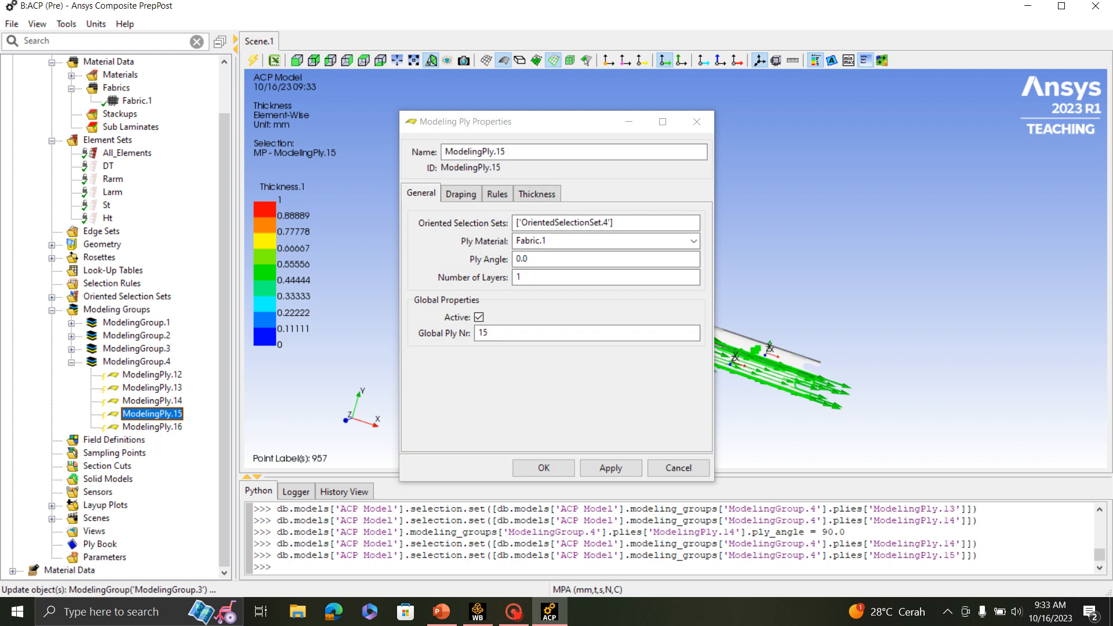
{"action": "left_click_drag", "start_coordinate": [526, 259], "coordinate": [442, 259]}
{"action": "type", "text": "-"}
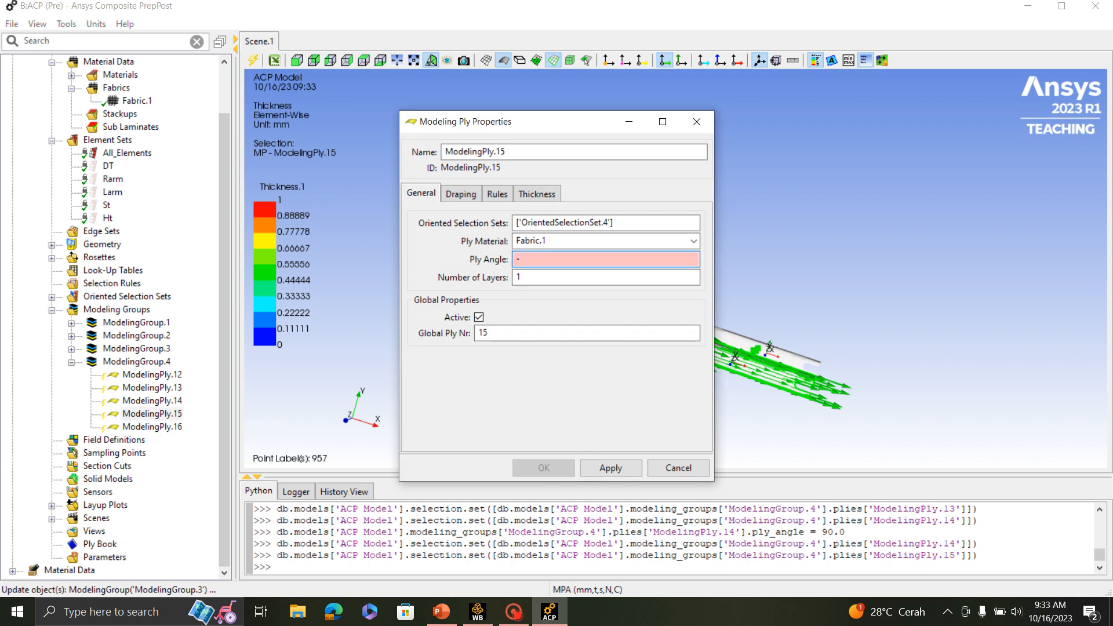
{"action": "type", "text": "45"}
{"action": "left_click", "coordinate": [534, 465]}
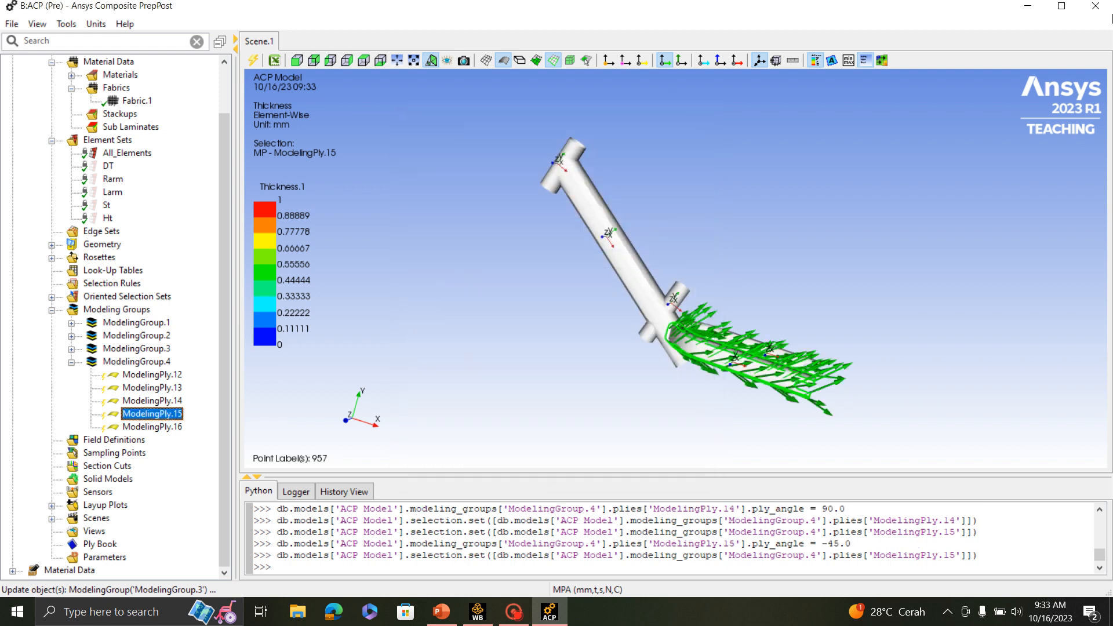
- Accept ModelingPly.16 with a ply angle of 0, and update and collapse ModelingGroup.4
{"action": "double_click", "coordinate": [152, 427]}
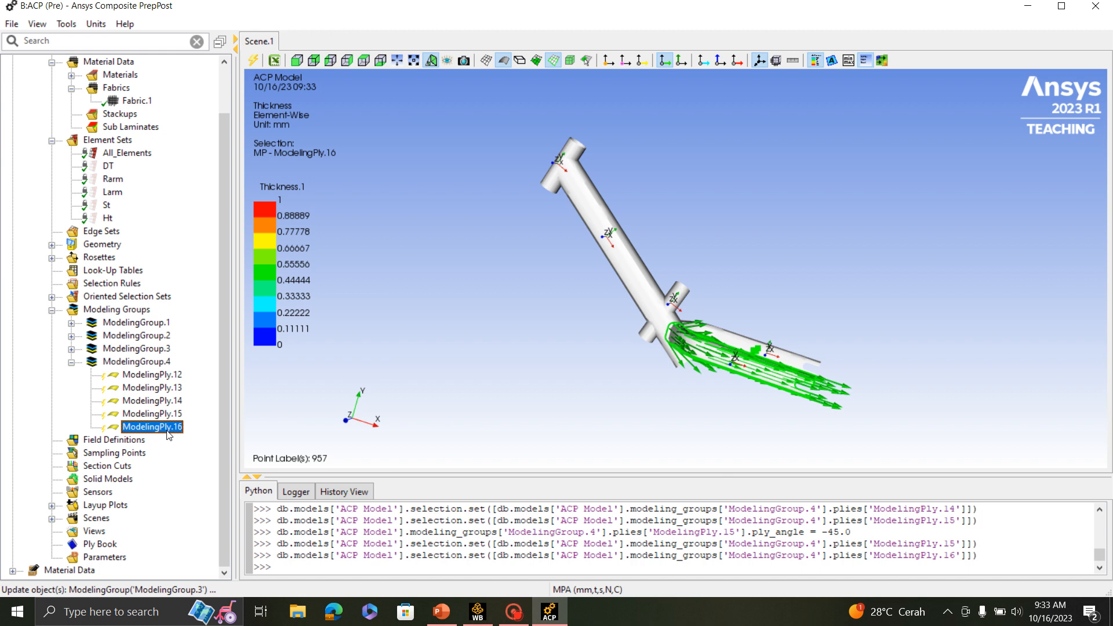
{"action": "left_click", "coordinate": [543, 466]}
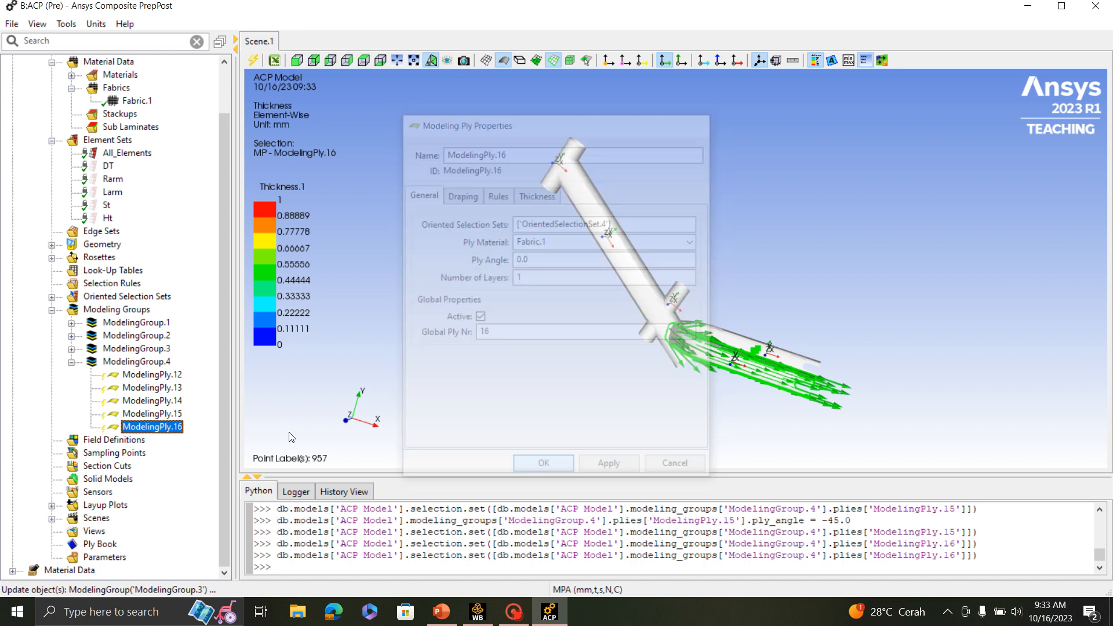
{"action": "left_click", "coordinate": [134, 362]}
{"action": "right_click", "coordinate": [136, 364]}
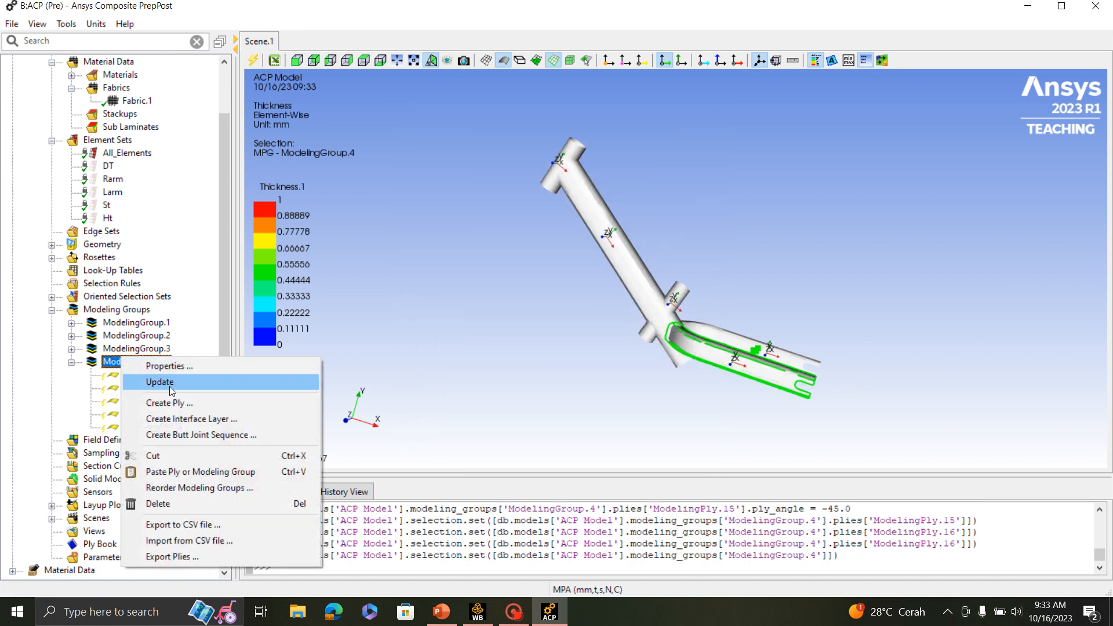
{"action": "left_click", "coordinate": [168, 382]}
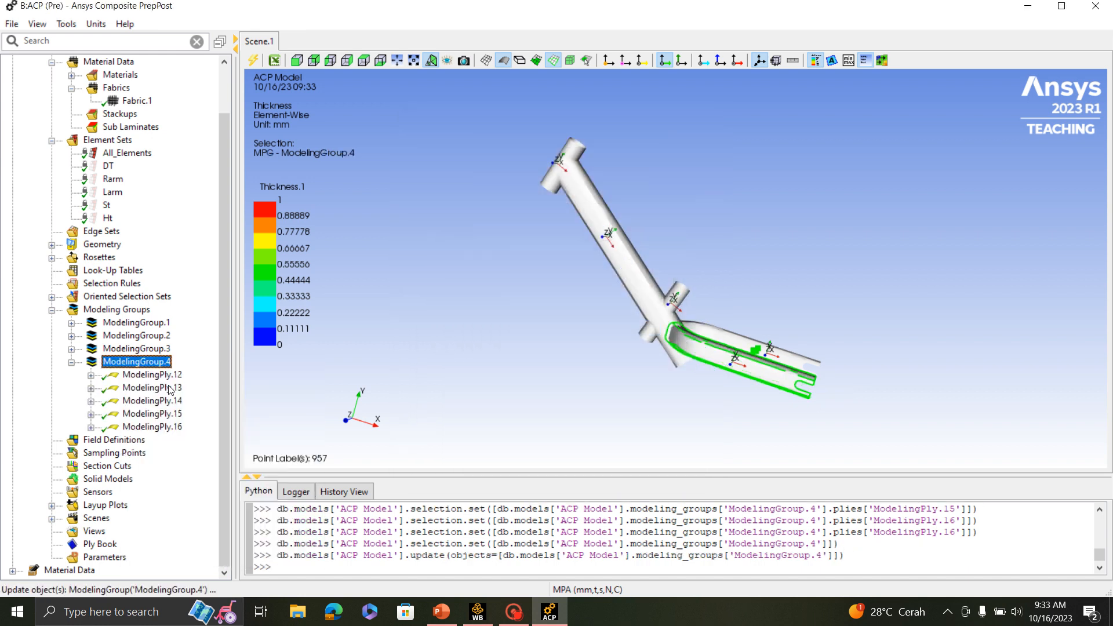
{"action": "left_click", "coordinate": [71, 364]}
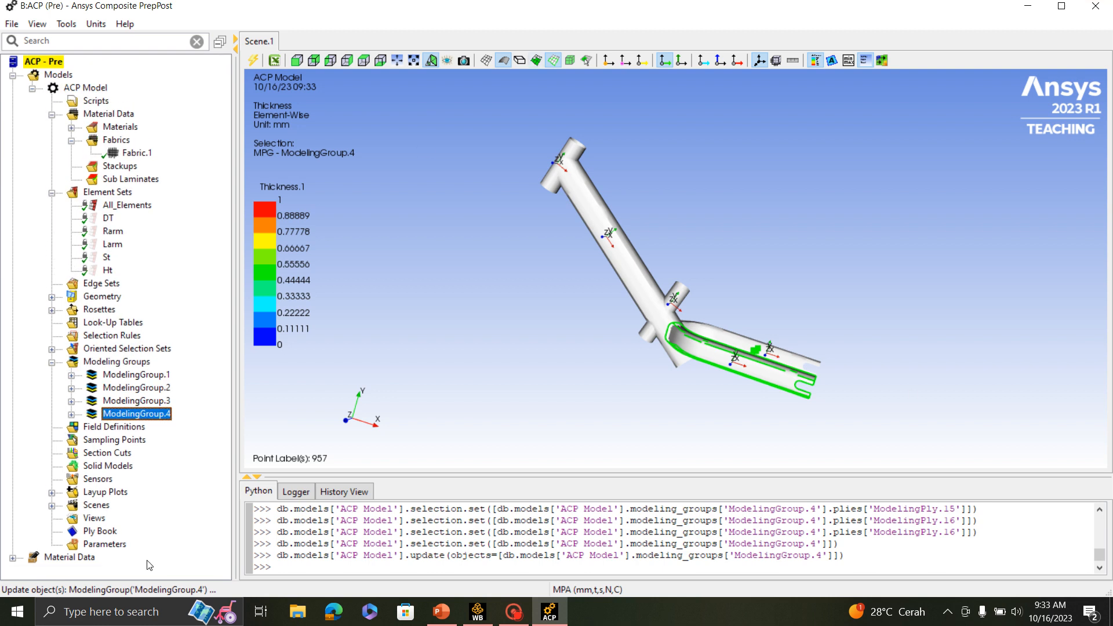
- Create a fifth modeling group, keeping its default name
{"action": "right_click", "coordinate": [133, 360]}
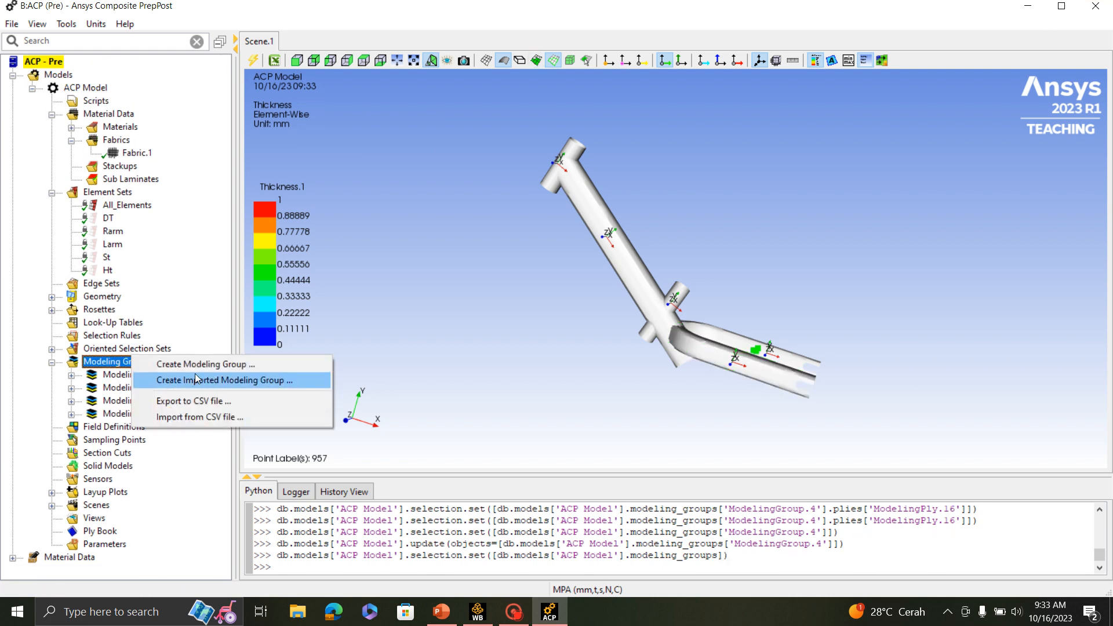
{"action": "left_click", "coordinate": [197, 364]}
{"action": "left_click", "coordinate": [512, 333]}
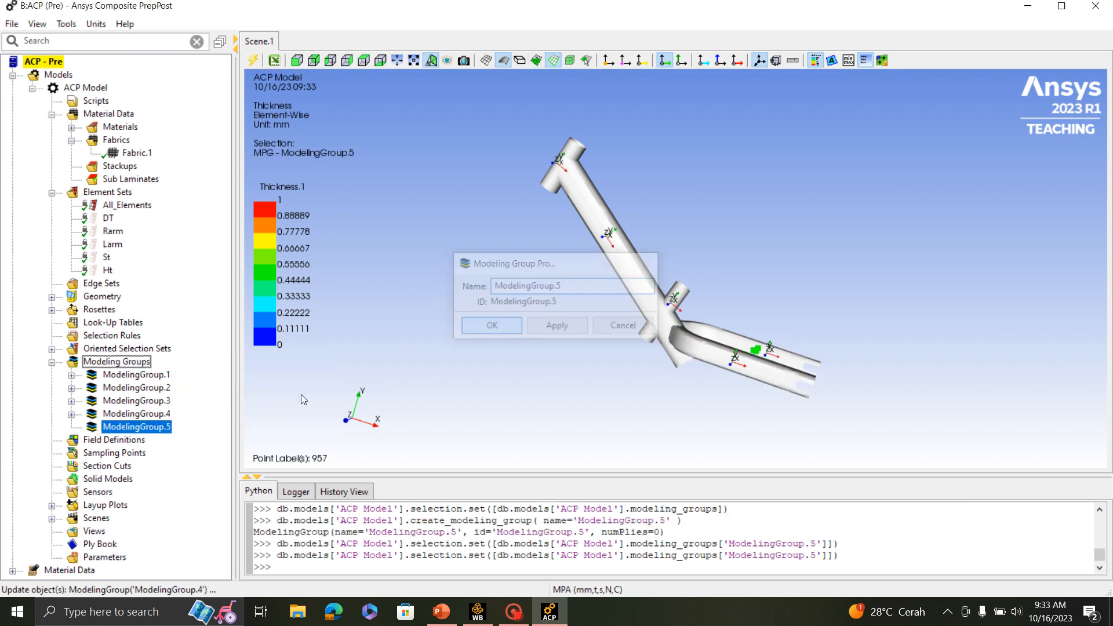
- Create a ply in ModelingGroup.5 on OrientedSelectionSet.5 using Fabric.1, leaving the ply angle at 0
{"action": "right_click", "coordinate": [139, 430]}
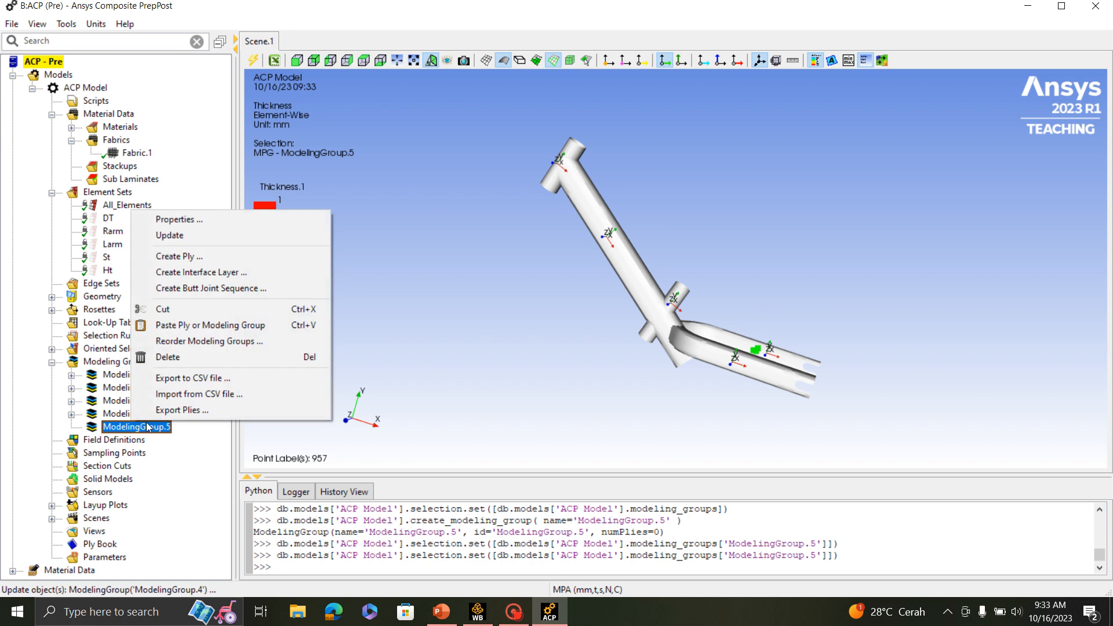
{"action": "left_click", "coordinate": [186, 256]}
{"action": "left_click", "coordinate": [597, 223]}
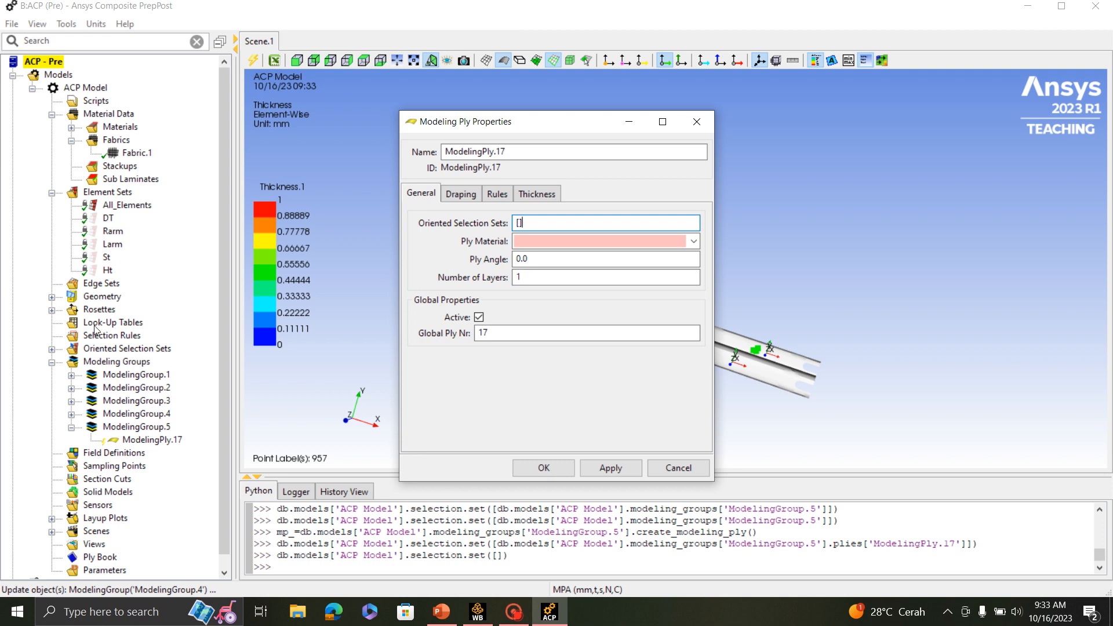
{"action": "left_click", "coordinate": [52, 350]}
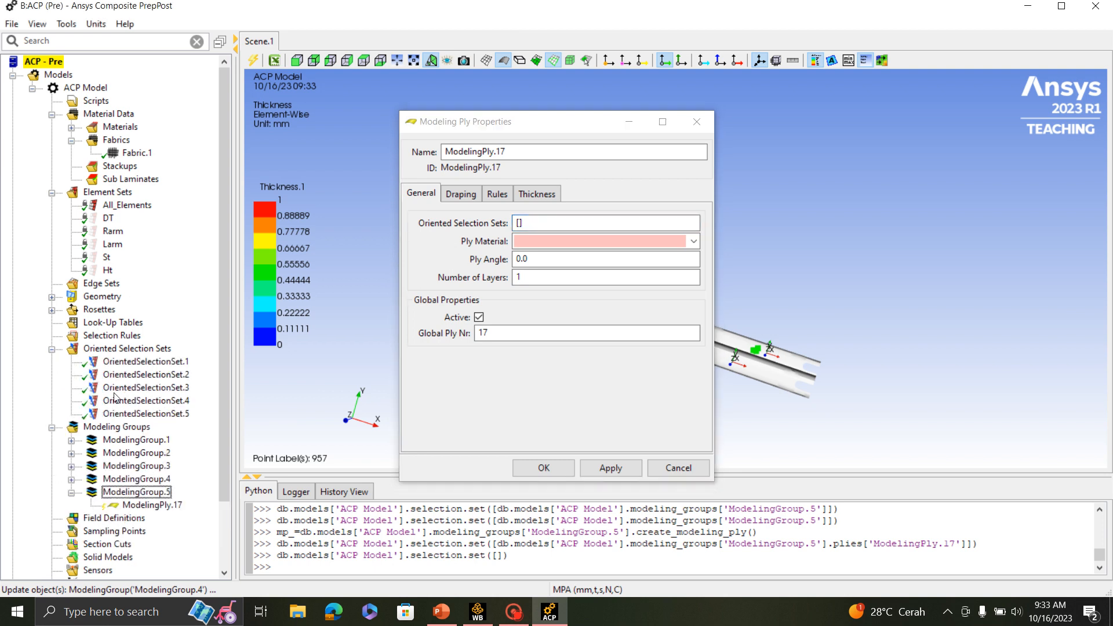
{"action": "left_click", "coordinate": [137, 414]}
{"action": "left_click_drag", "start_coordinate": [539, 121], "coordinate": [997, 168]}
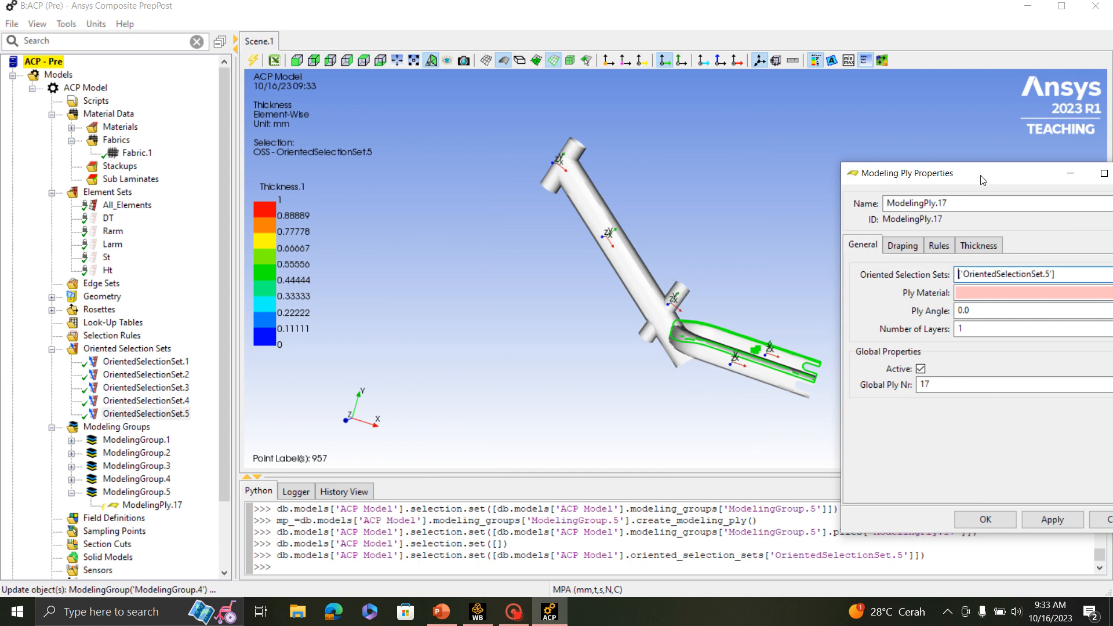
{"action": "left_click_drag", "start_coordinate": [723, 364], "coordinate": [544, 384]}
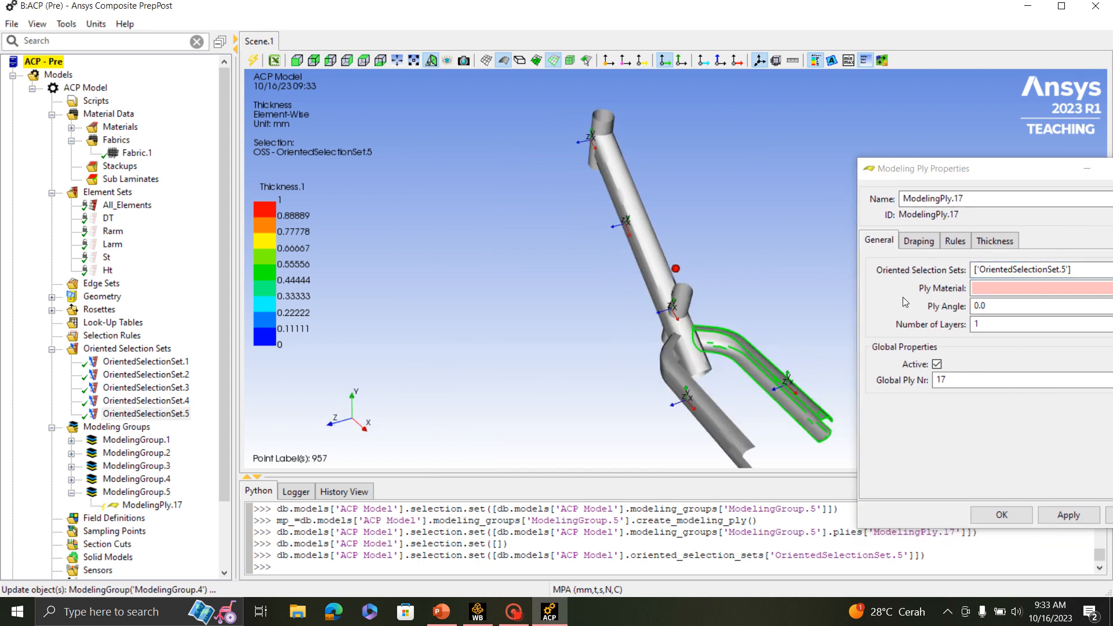
{"action": "left_click_drag", "start_coordinate": [948, 174], "coordinate": [834, 159]}
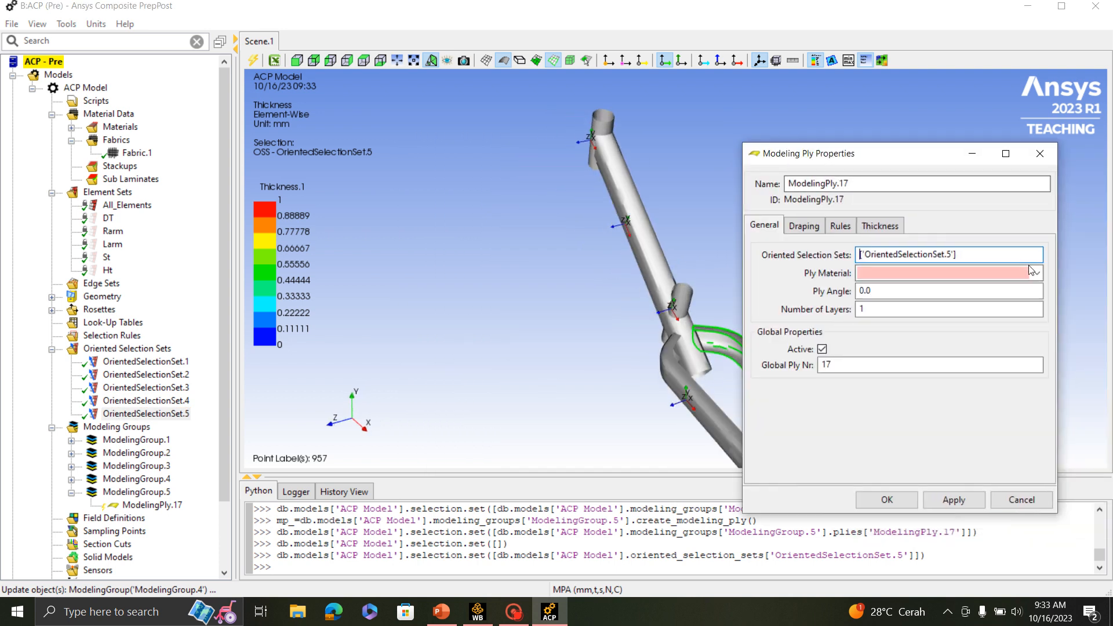
{"action": "left_click", "coordinate": [928, 273]}
{"action": "left_click", "coordinate": [921, 288]}
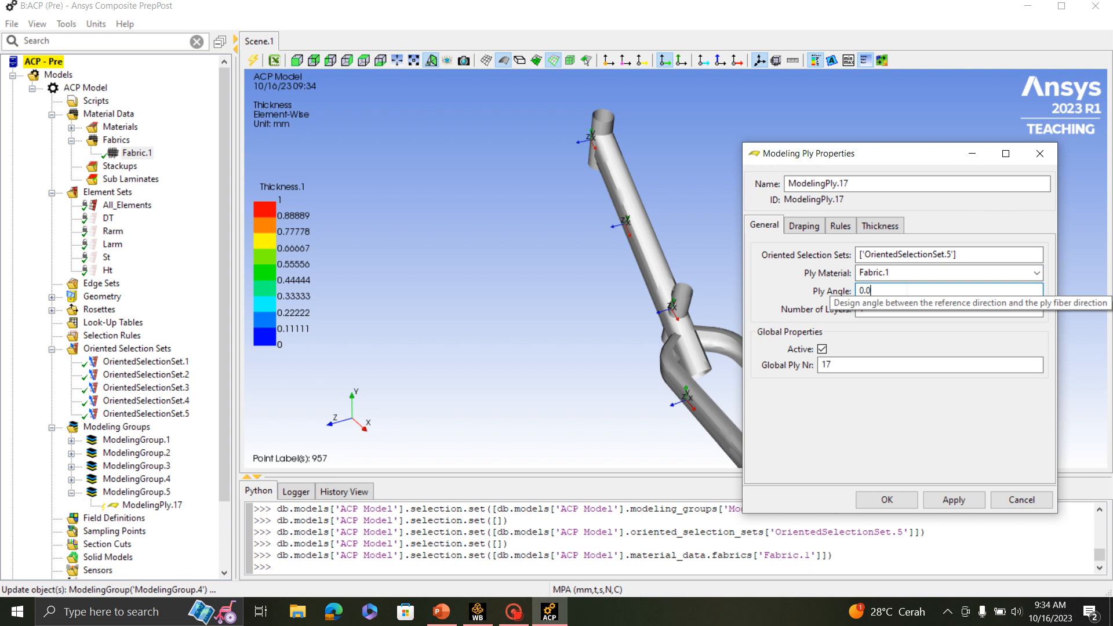
{"action": "left_click", "coordinate": [897, 502]}
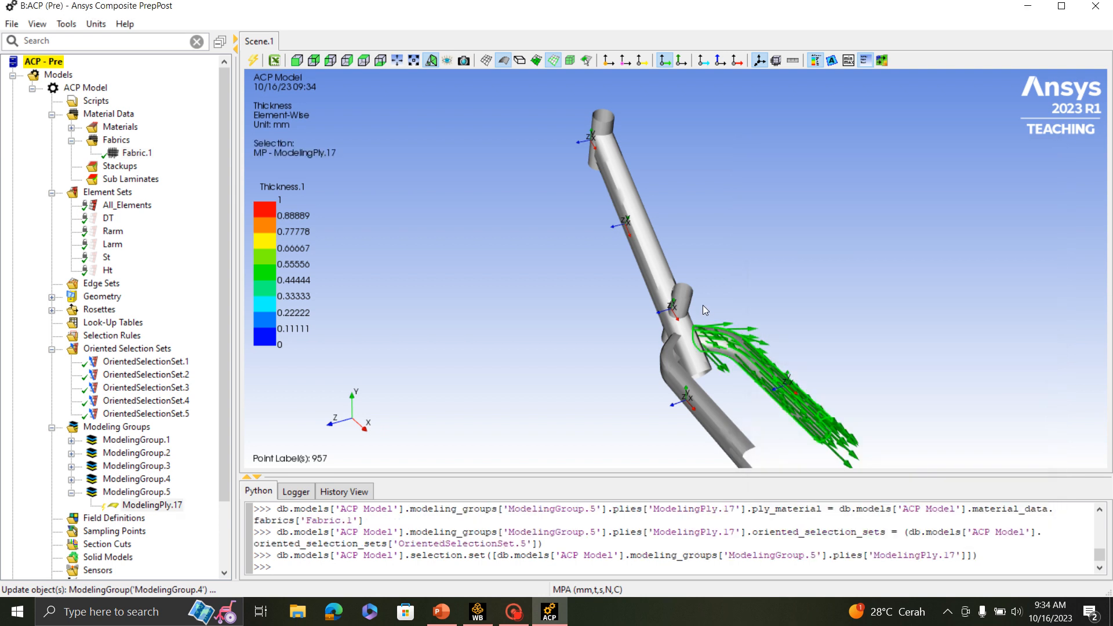
- Copy ModelingPly.17 and paste four duplicates of it after one another in ModelingGroup.5
{"action": "right_click", "coordinate": [131, 509]}
{"action": "left_click", "coordinate": [175, 383]}
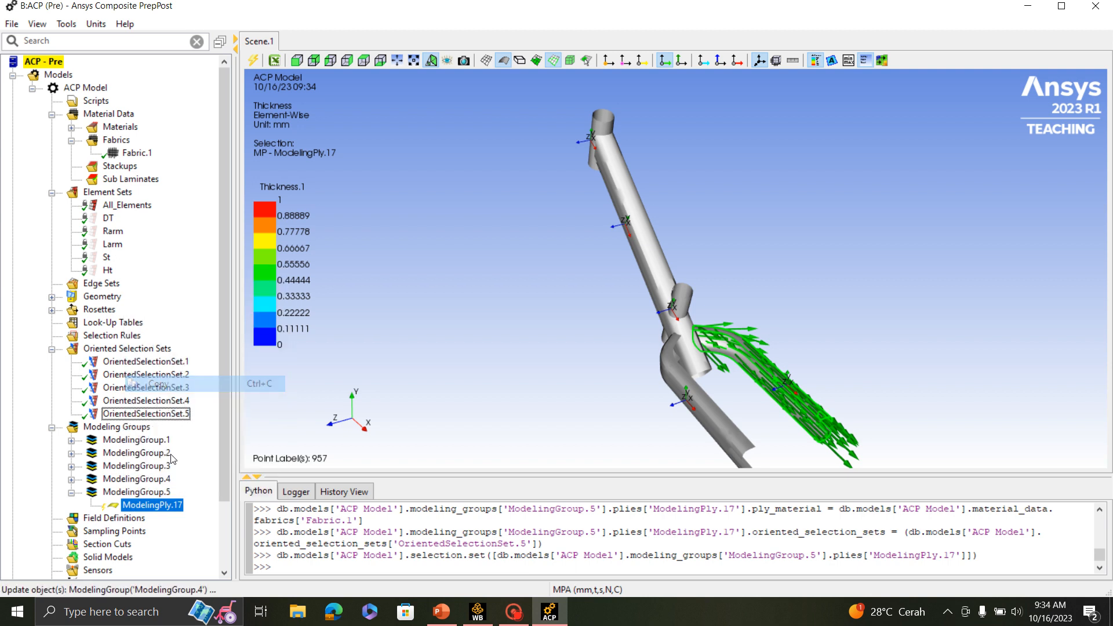
{"action": "right_click", "coordinate": [158, 504]}
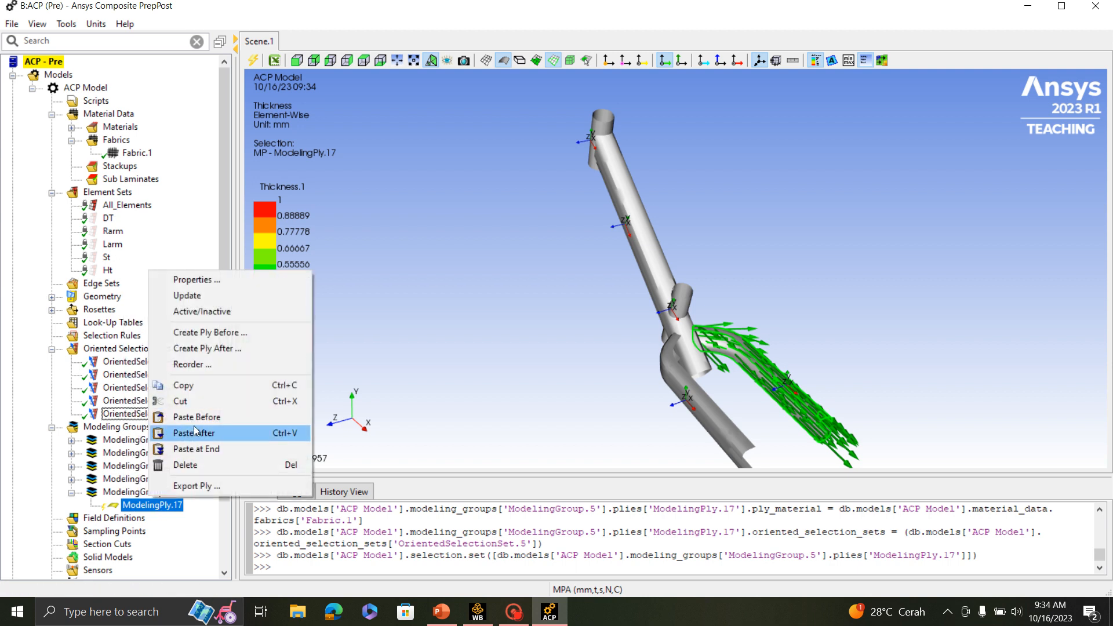
{"action": "left_click", "coordinate": [196, 432]}
{"action": "right_click", "coordinate": [151, 517]}
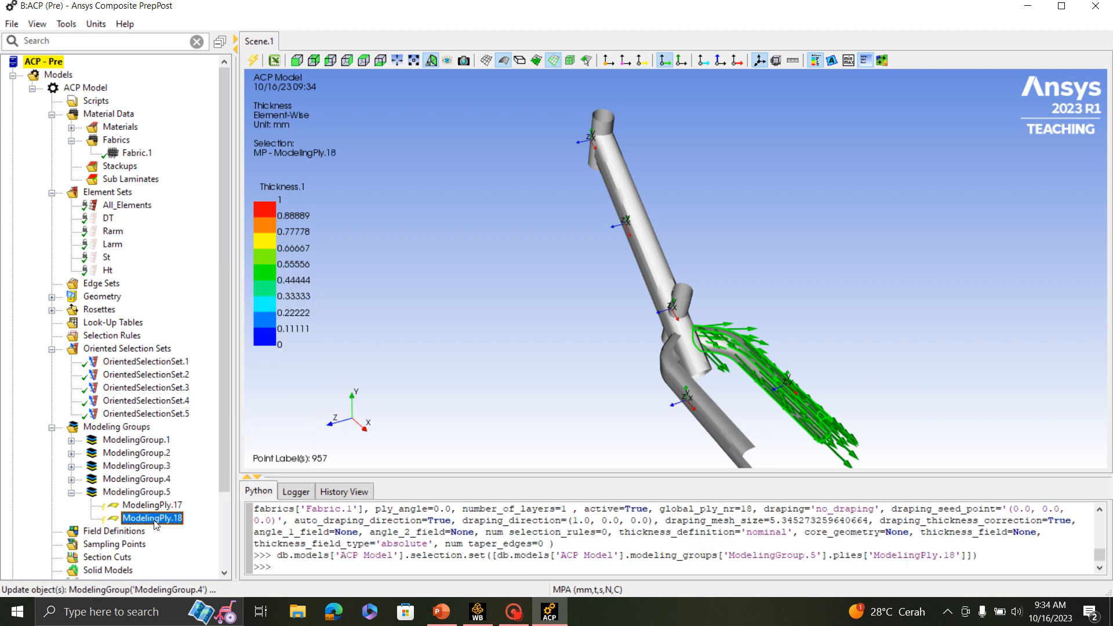
{"action": "left_click", "coordinate": [188, 450]}
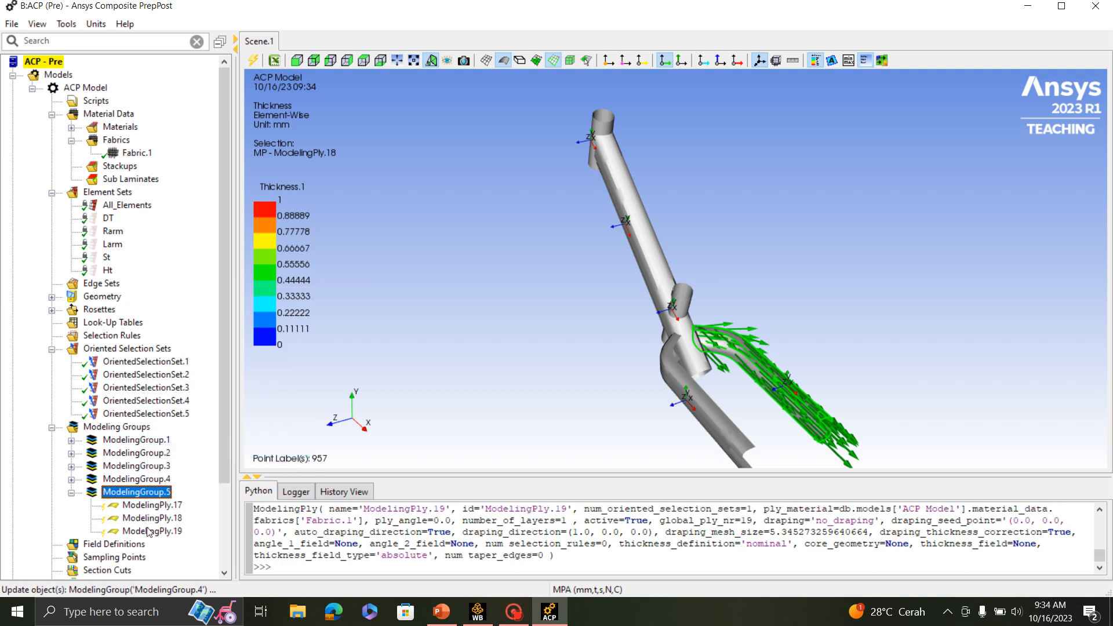
{"action": "left_click", "coordinate": [152, 531]}
{"action": "right_click", "coordinate": [139, 529]}
{"action": "left_click", "coordinate": [178, 476]}
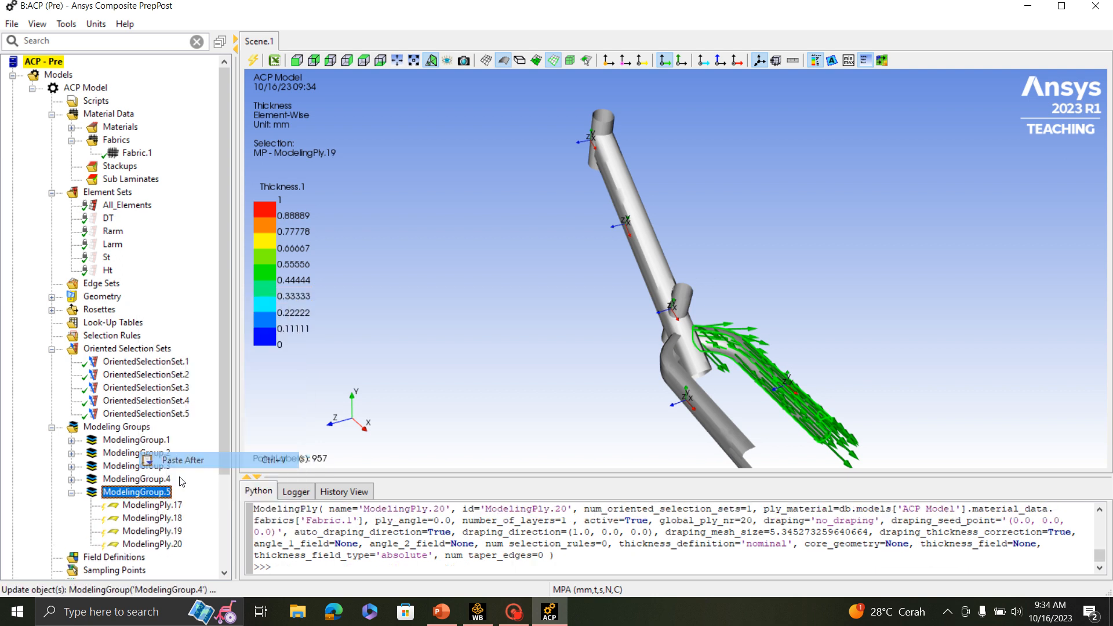
{"action": "left_click", "coordinate": [149, 544]}
{"action": "right_click", "coordinate": [145, 545]}
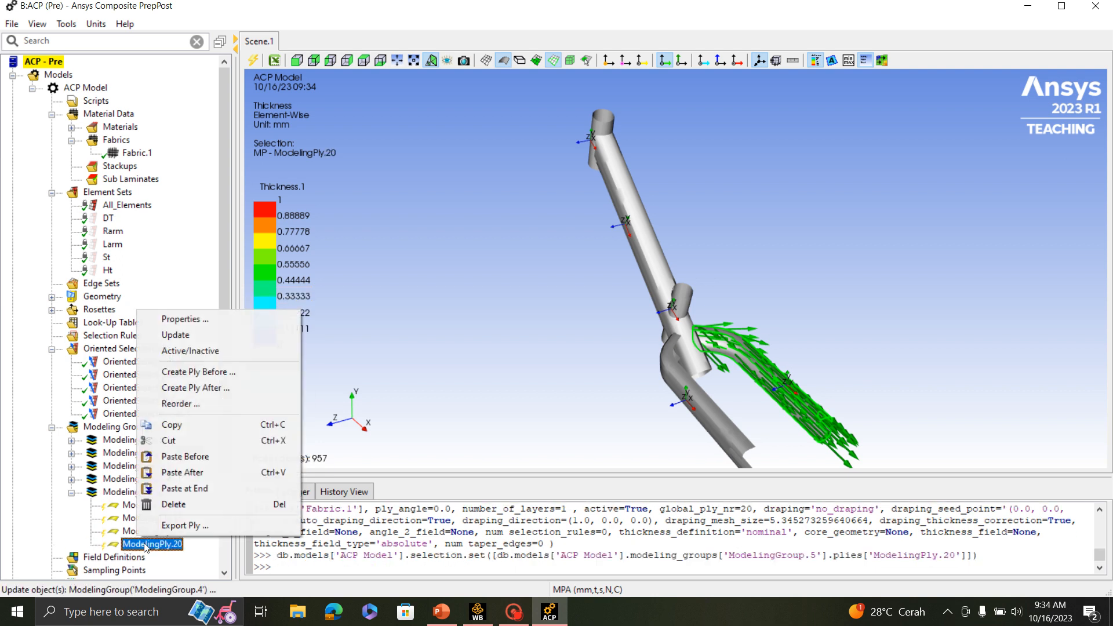
{"action": "left_click", "coordinate": [174, 488]}
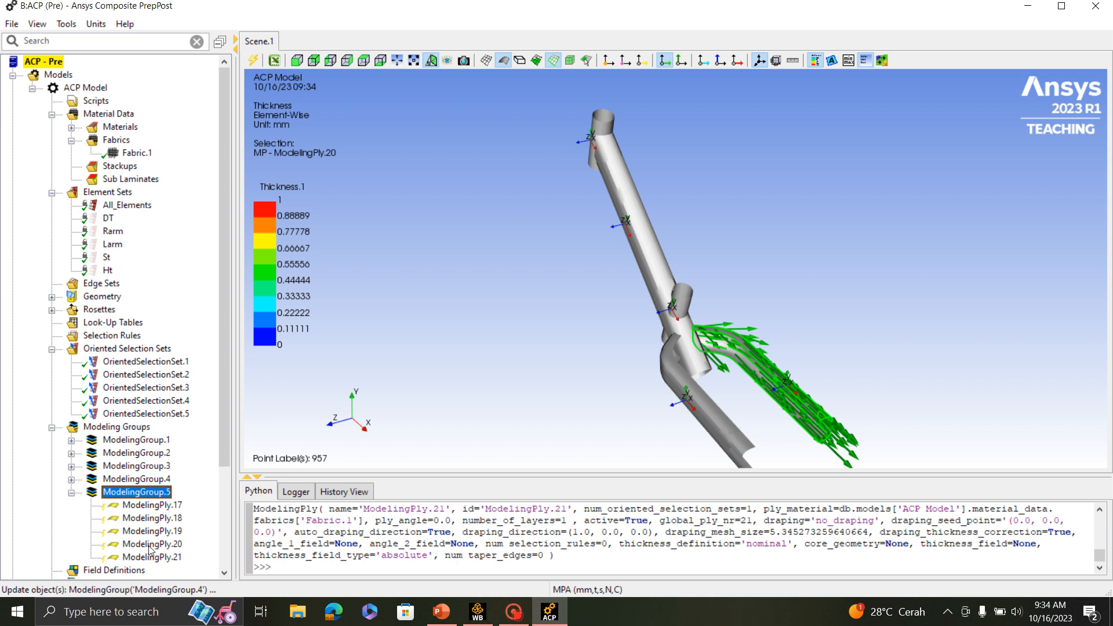
- Set the ply angle of ModelingPly.18 in ModelingGroup.5 to 45
{"action": "double_click", "coordinate": [152, 518]}
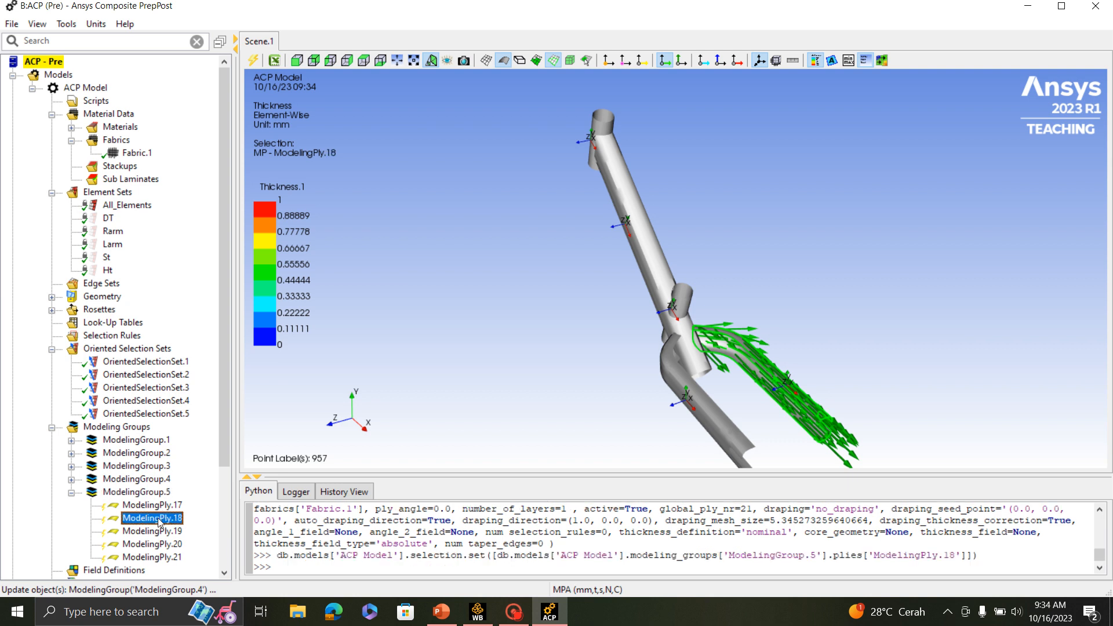
{"action": "double_click", "coordinate": [522, 258]}
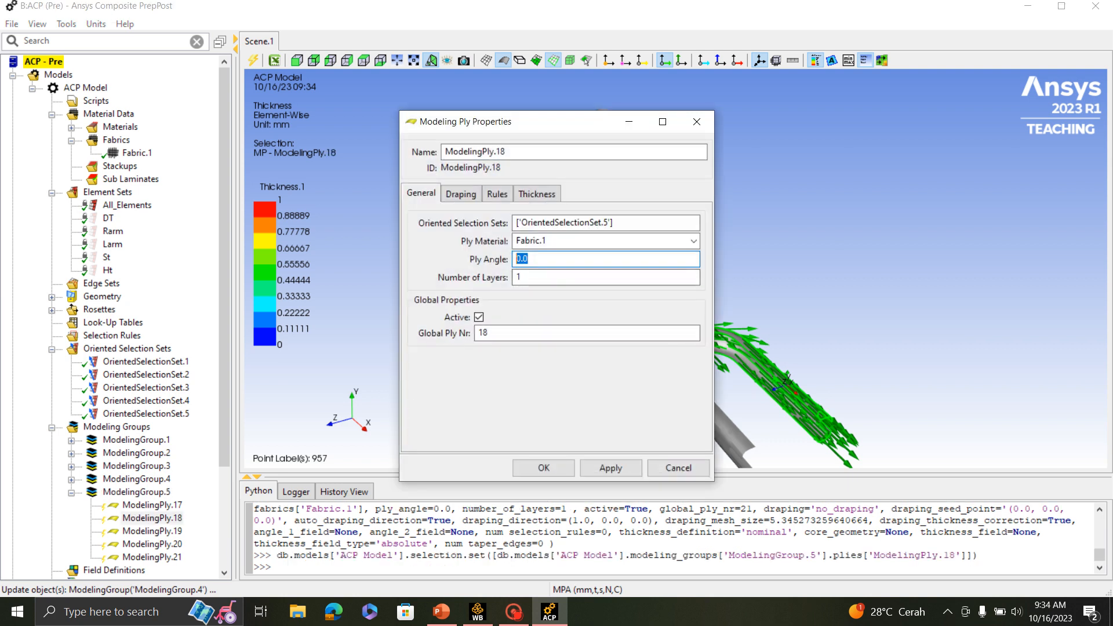
{"action": "left_click", "coordinate": [544, 467]}
- Set the ply angle of ModelingPly.19 in ModelingGroup.5 to 90
{"action": "double_click", "coordinate": [174, 532]}
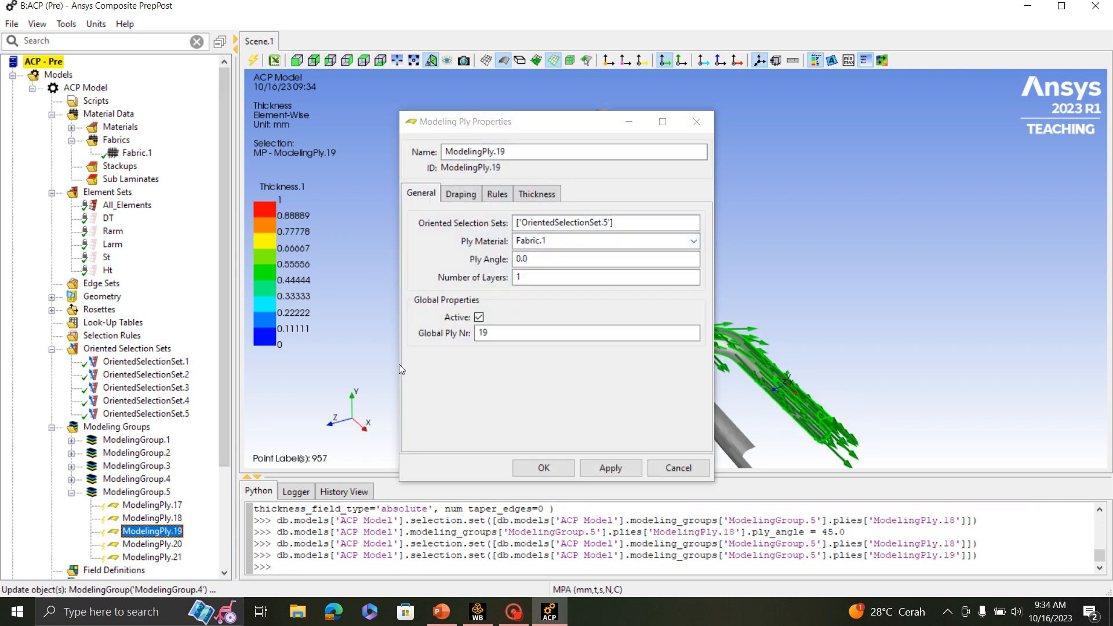
{"action": "left_click", "coordinate": [543, 258]}
{"action": "left_click_drag", "start_coordinate": [543, 258], "coordinate": [456, 271]}
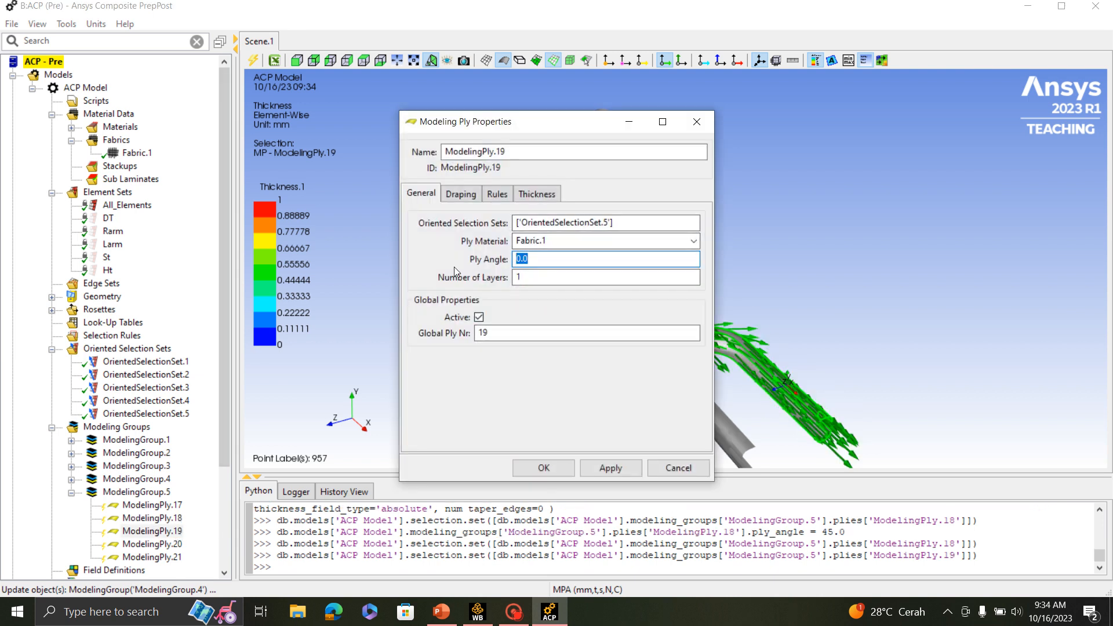
{"action": "type", "text": "90"}
{"action": "left_click", "coordinate": [527, 469]}
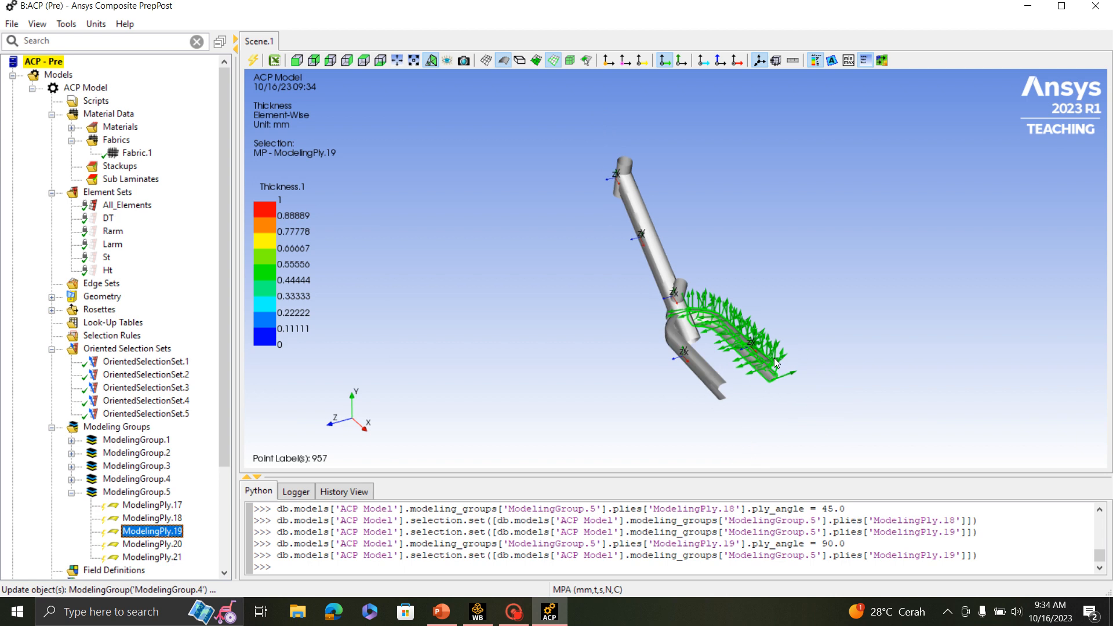
- Set the ply angle of ModelingPly.20 in ModelingGroup.5 to -45
{"action": "middle_click_drag", "start_coordinate": [791, 389], "coordinate": [938, 375]}
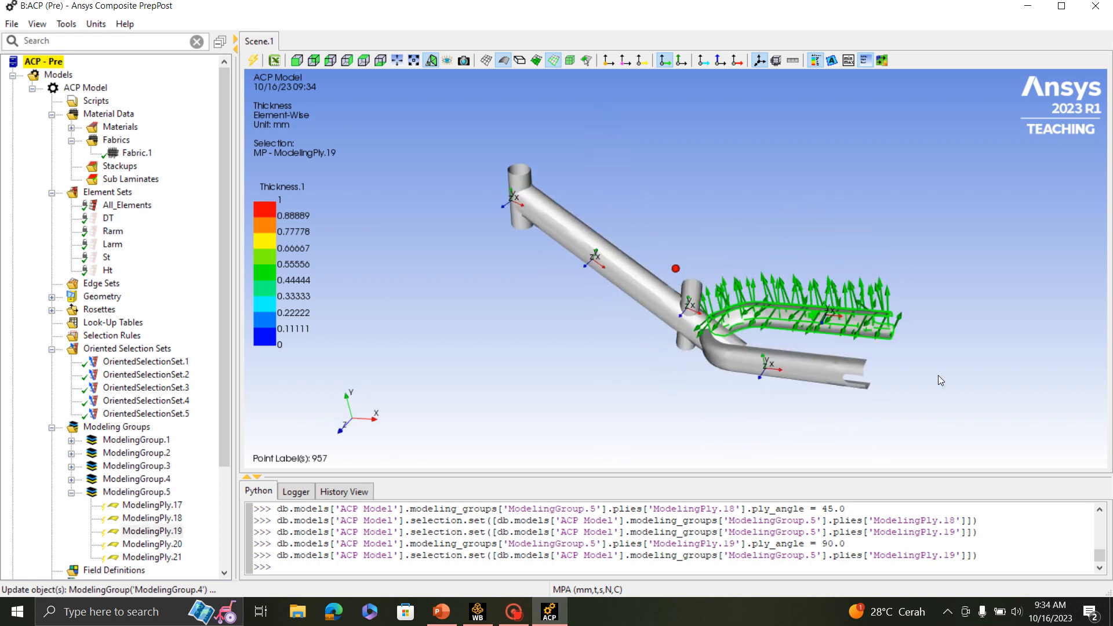
{"action": "double_click", "coordinate": [180, 546]}
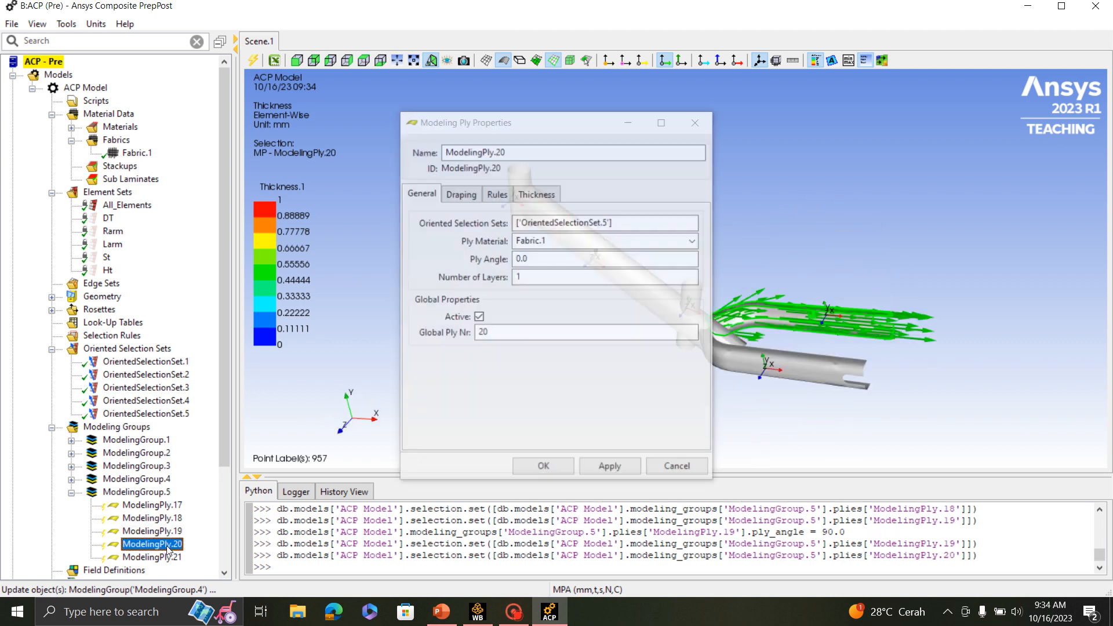
{"action": "double_click", "coordinate": [552, 260]}
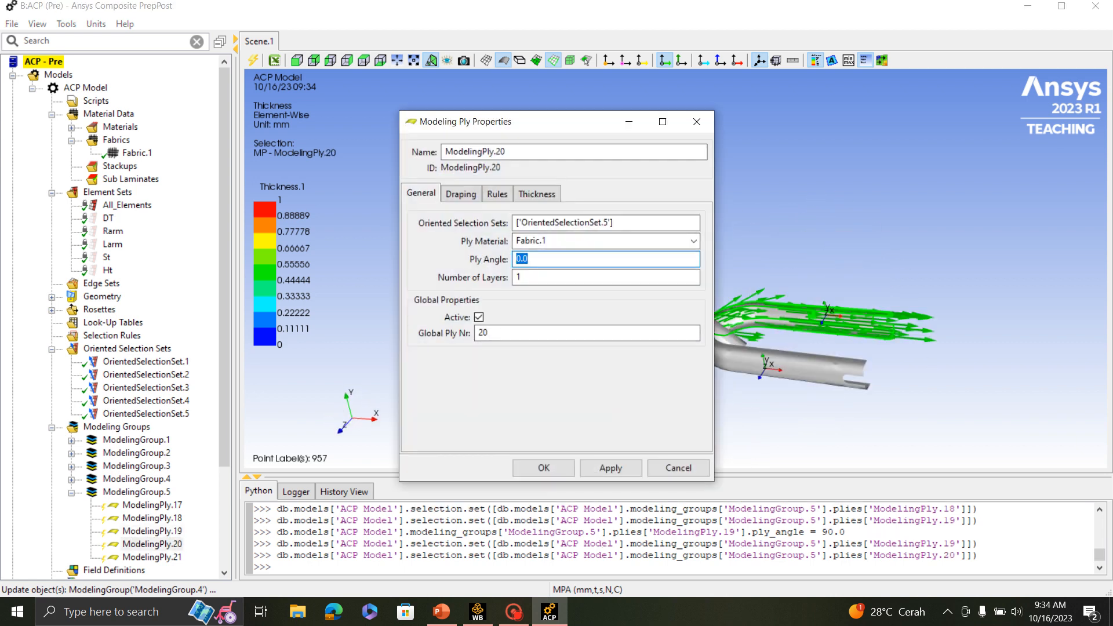
{"action": "type", "text": "-45"}
{"action": "left_click", "coordinate": [543, 468]}
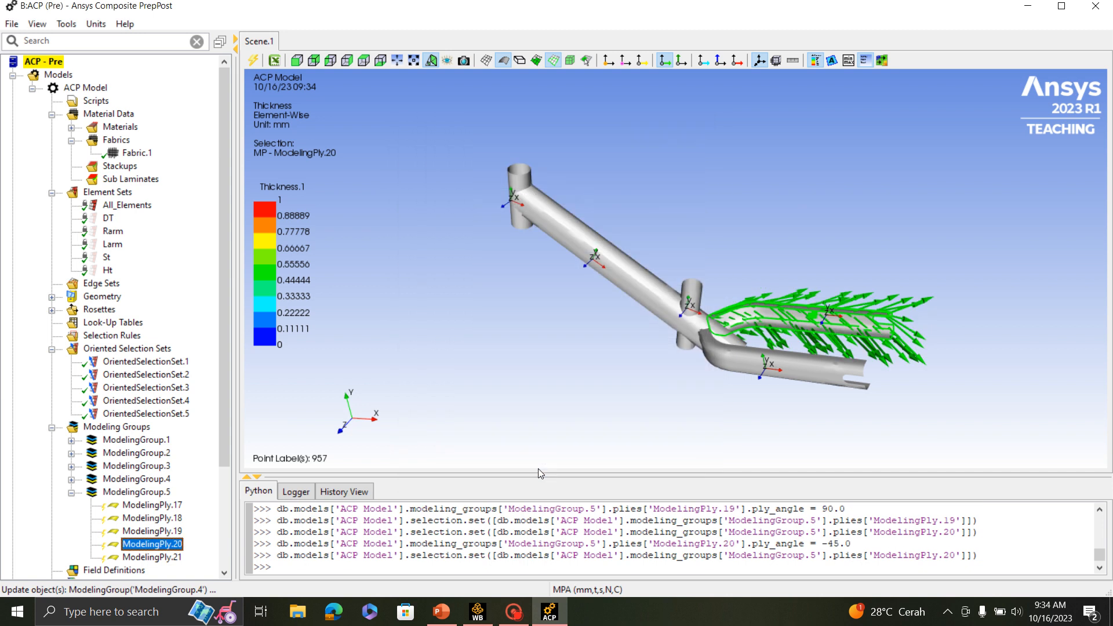
- Accept ModelingPly.21 with a ply angle of 0, and update and collapse ModelingGroup.5
{"action": "double_click", "coordinate": [169, 556]}
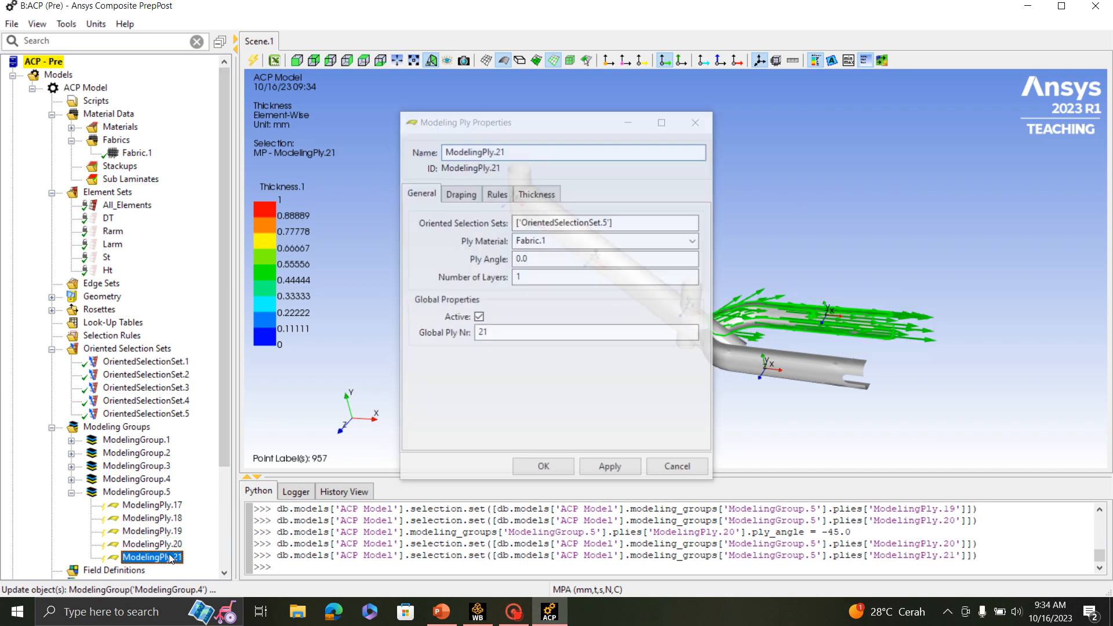
{"action": "left_click", "coordinate": [561, 467]}
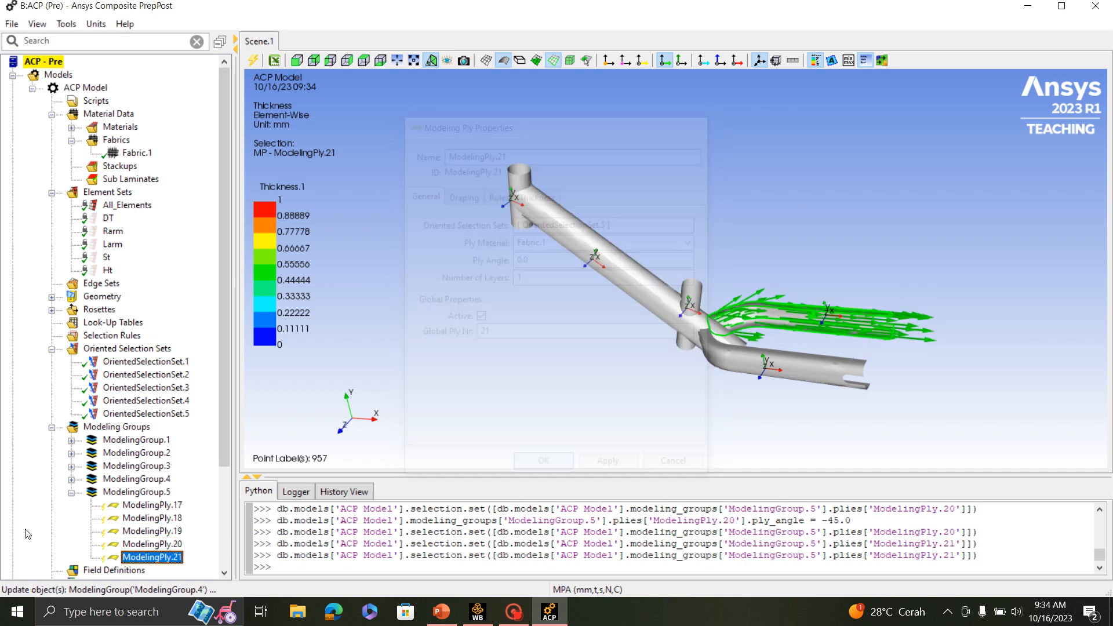
{"action": "left_click", "coordinate": [129, 491]}
{"action": "right_click", "coordinate": [132, 492]}
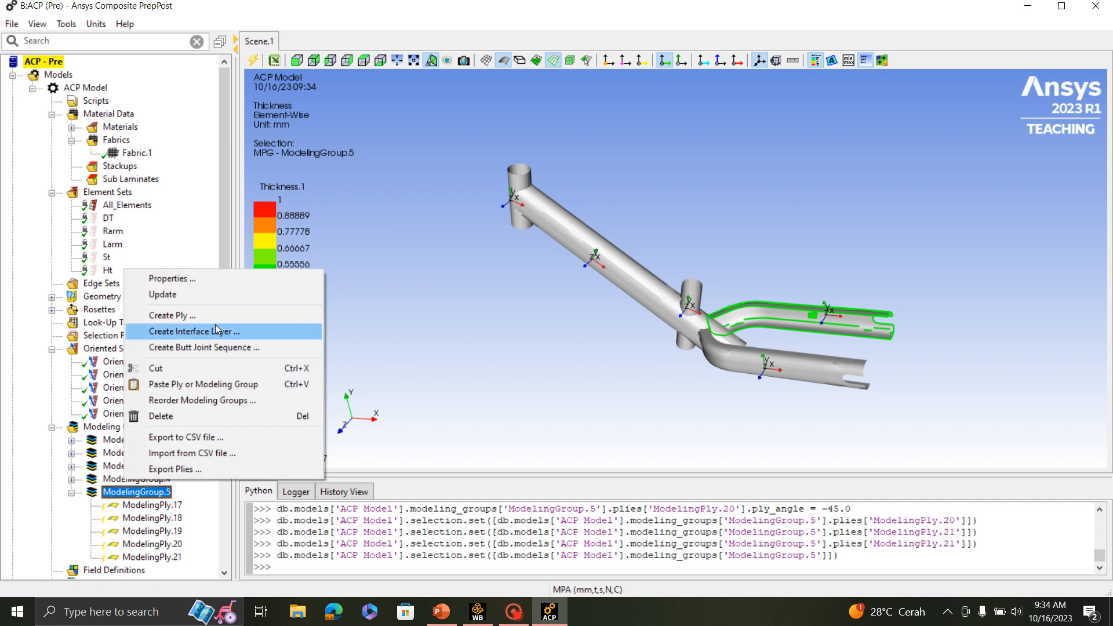
{"action": "left_click", "coordinate": [192, 296]}
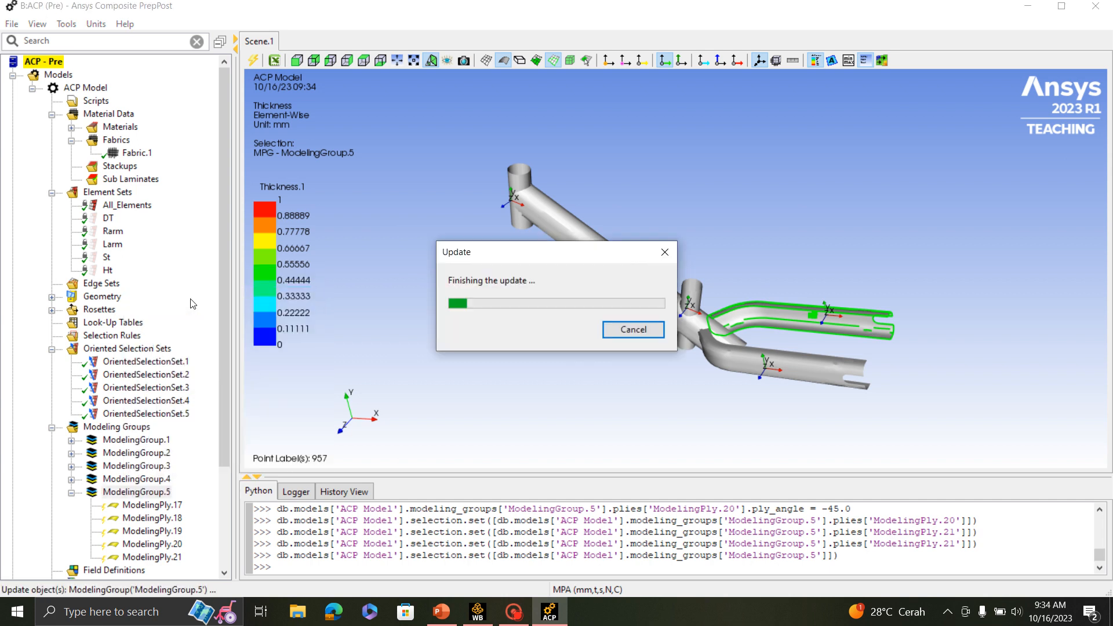
{"action": "left_click", "coordinate": [71, 492]}
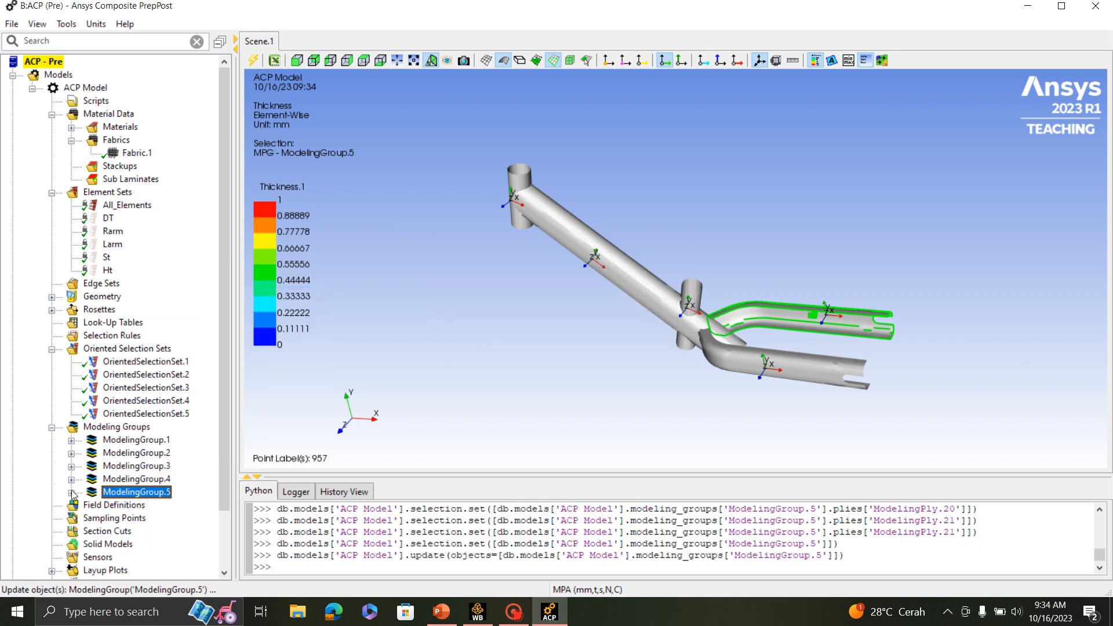
- Update the Thickness.1 layup plot and show it on the frame
{"action": "left_click_drag", "start_coordinate": [514, 241], "coordinate": [572, 238]}
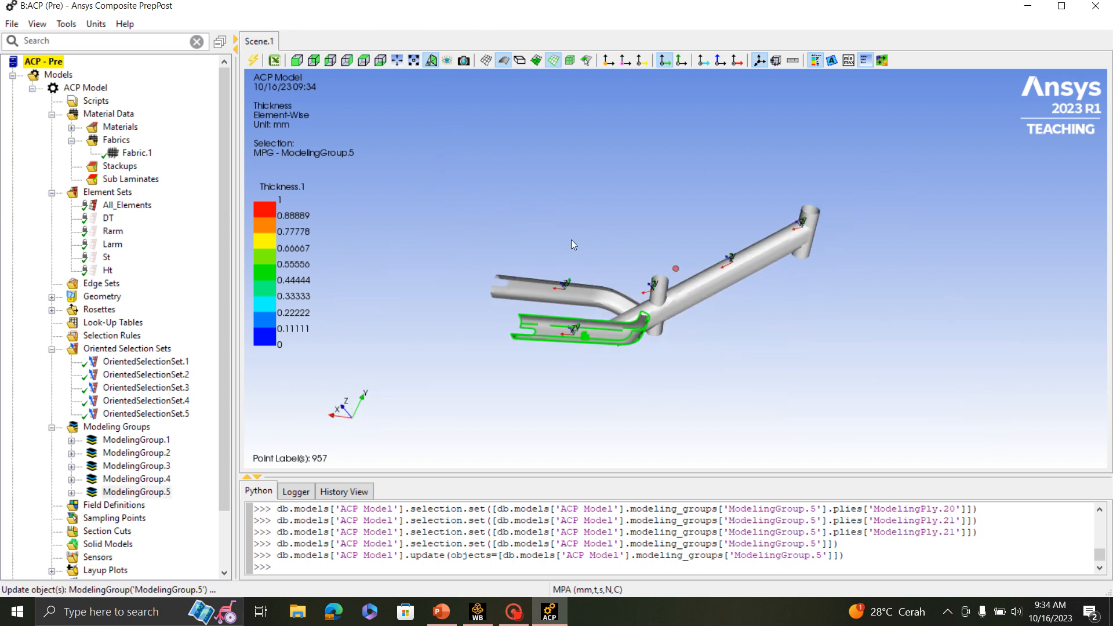
{"action": "left_click_drag", "start_coordinate": [684, 302], "coordinate": [695, 324]}
{"action": "middle_click_drag", "start_coordinate": [693, 326], "coordinate": [700, 362]}
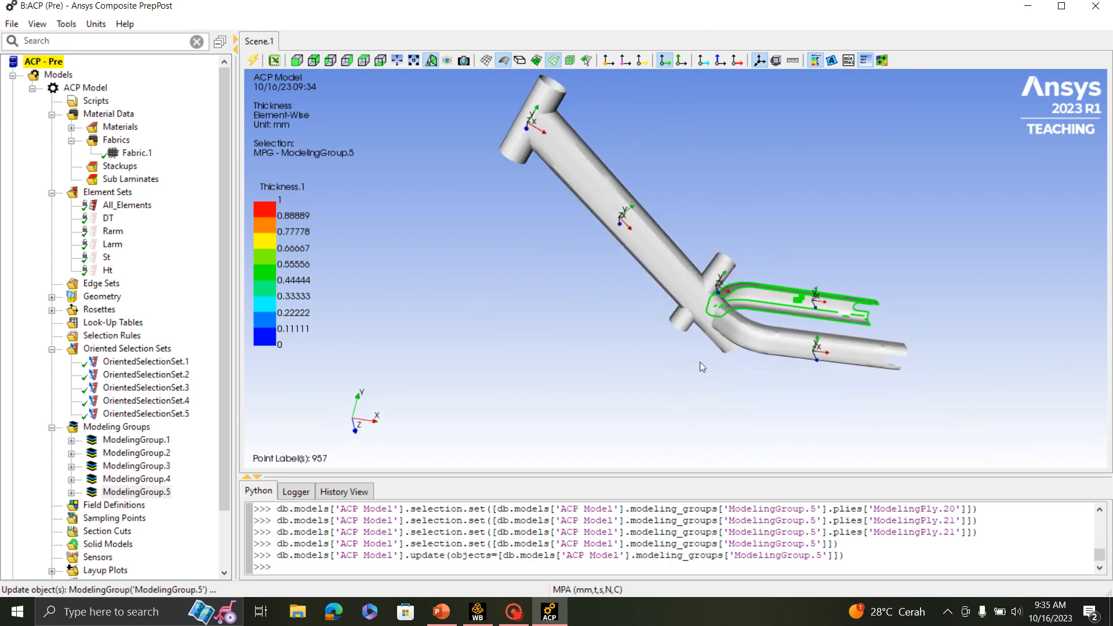
{"action": "scroll", "coordinate": [129, 439], "scroll_direction": "down", "scroll_amount": 2}
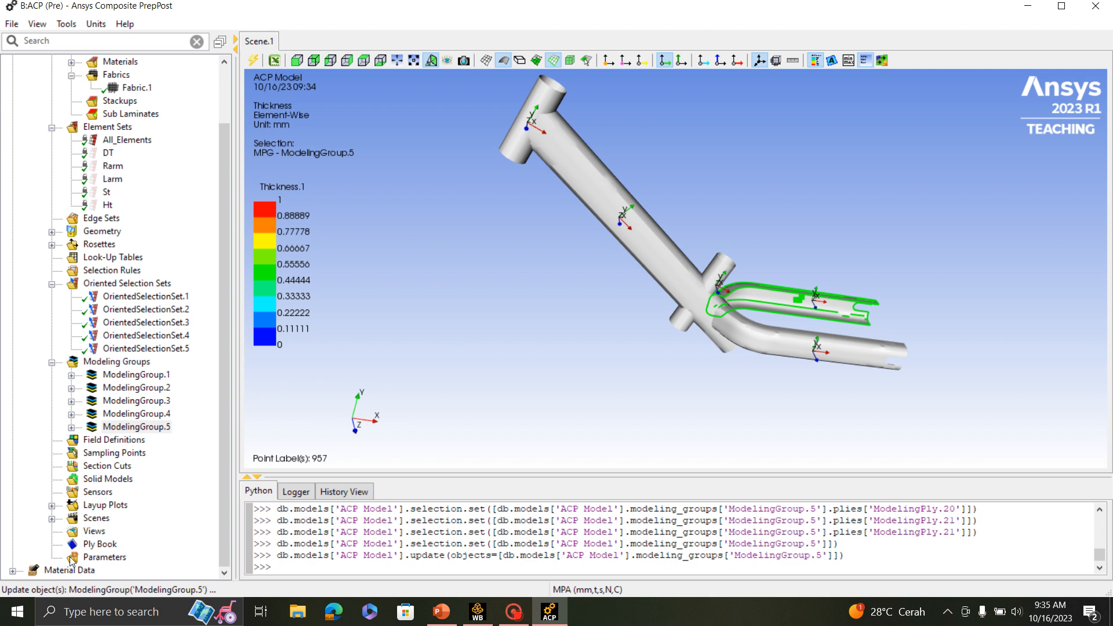
{"action": "left_click", "coordinate": [51, 505]}
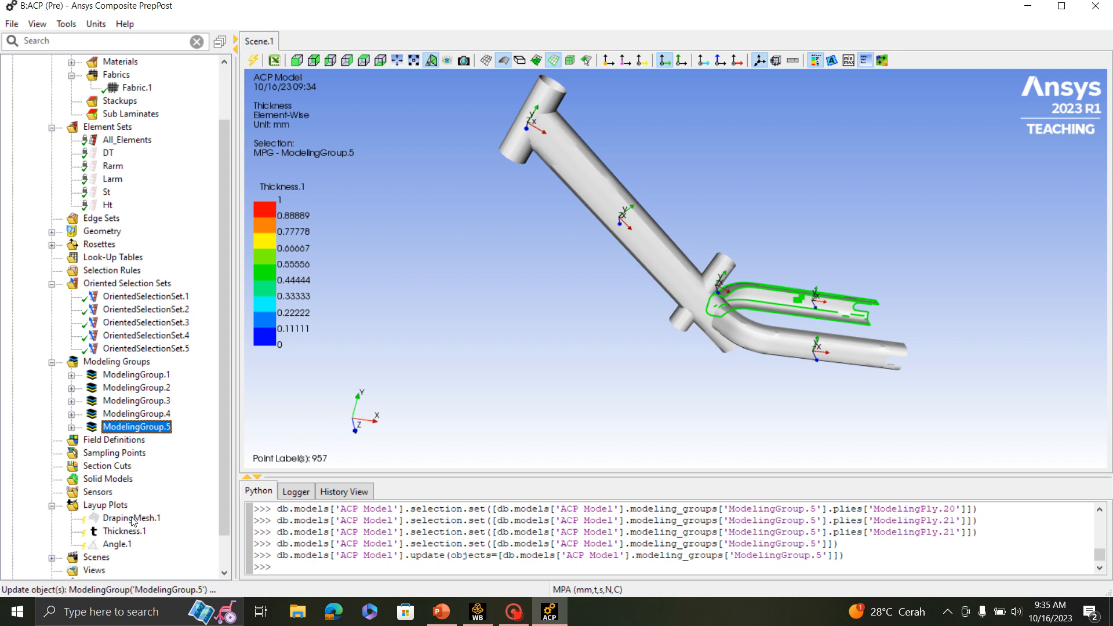
{"action": "left_click", "coordinate": [124, 531]}
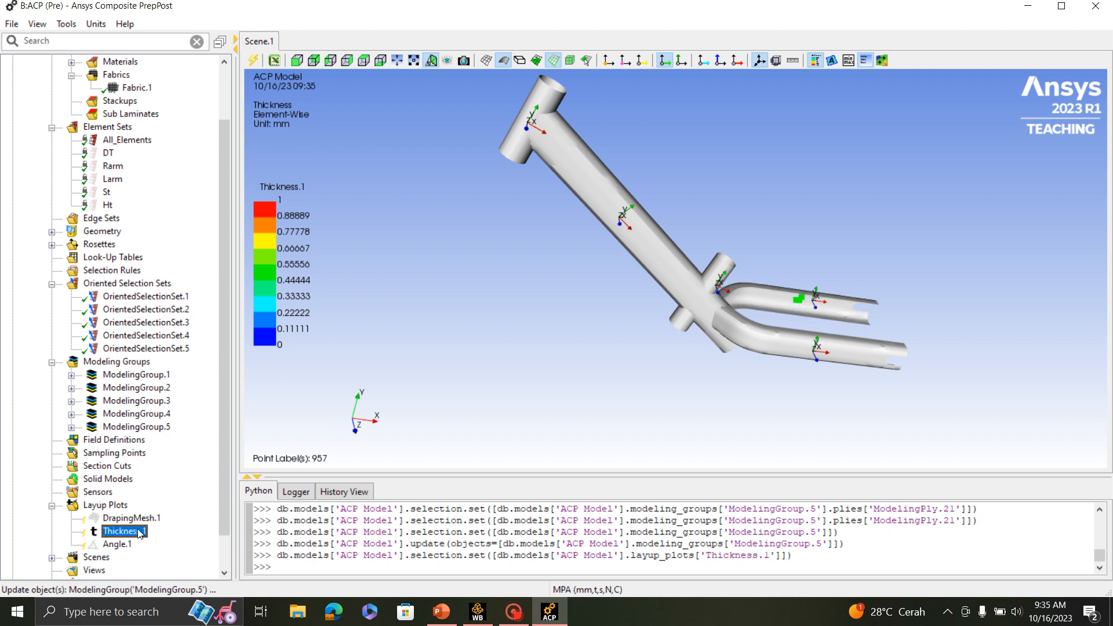
{"action": "right_click", "coordinate": [129, 528]}
{"action": "left_click", "coordinate": [170, 421]}
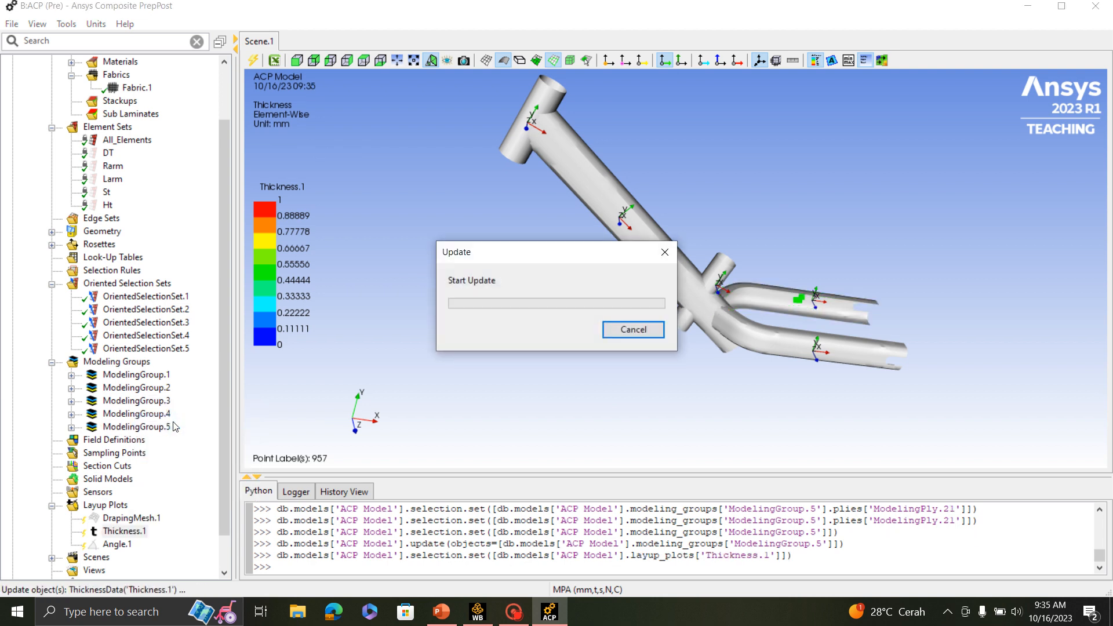
{"action": "right_click", "coordinate": [141, 533]}
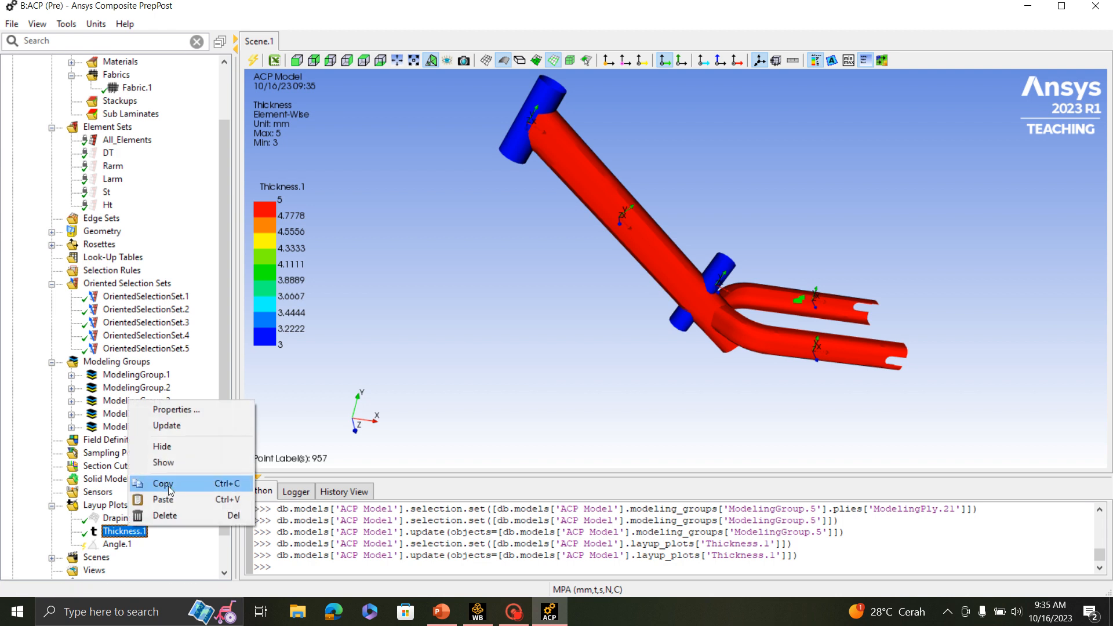
{"action": "left_click", "coordinate": [169, 462]}
- Examine the laminate thickness distribution across the frame tubes from several angles
{"action": "scroll", "coordinate": [581, 214], "scroll_direction": "up", "scroll_amount": 5}
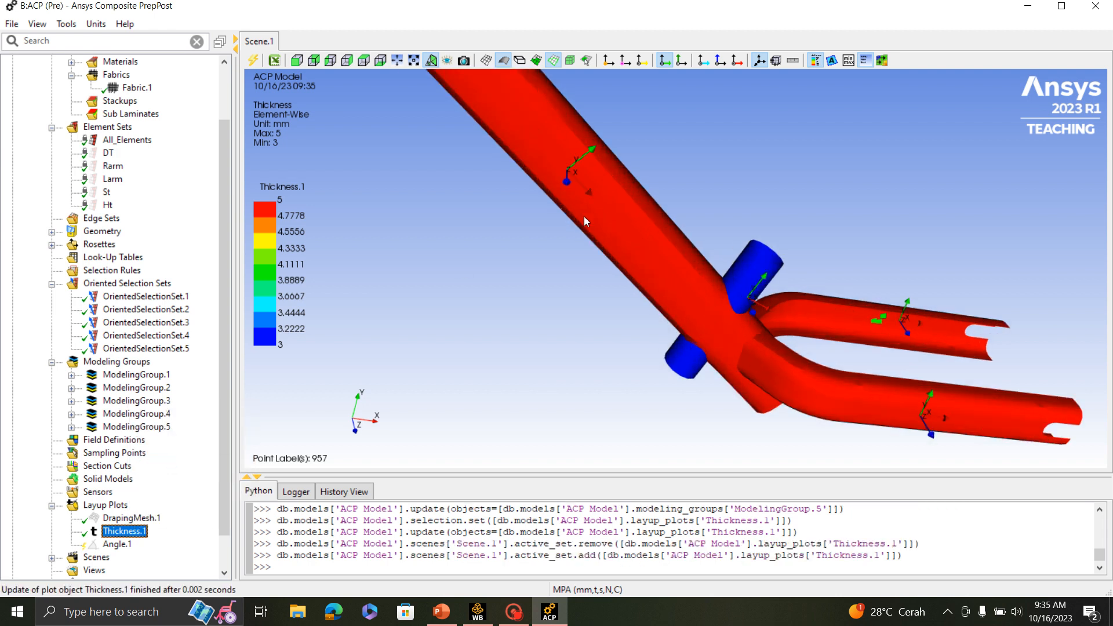
{"action": "scroll", "coordinate": [585, 232], "scroll_direction": "down", "scroll_amount": 6}
{"action": "middle_click_drag", "start_coordinate": [603, 313], "coordinate": [677, 329]}
{"action": "scroll", "coordinate": [670, 324], "scroll_direction": "up", "scroll_amount": 5}
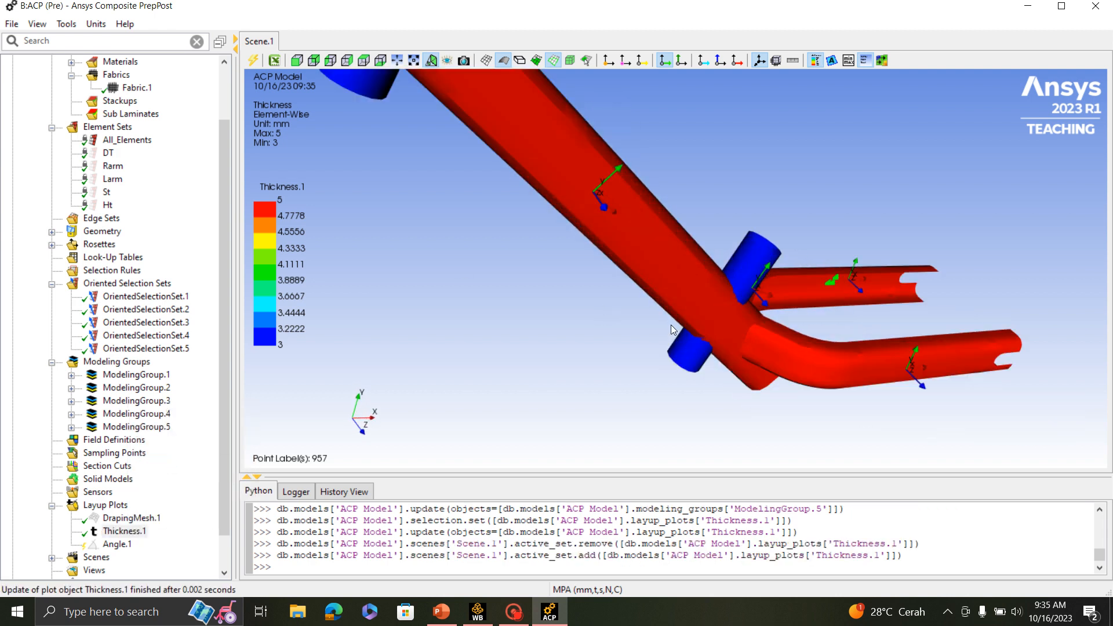
{"action": "scroll", "coordinate": [684, 330], "scroll_direction": "down", "scroll_amount": 5}
{"action": "middle_click_drag", "start_coordinate": [761, 342], "coordinate": [735, 339]}
{"action": "scroll", "coordinate": [781, 293], "scroll_direction": "up", "scroll_amount": 4}
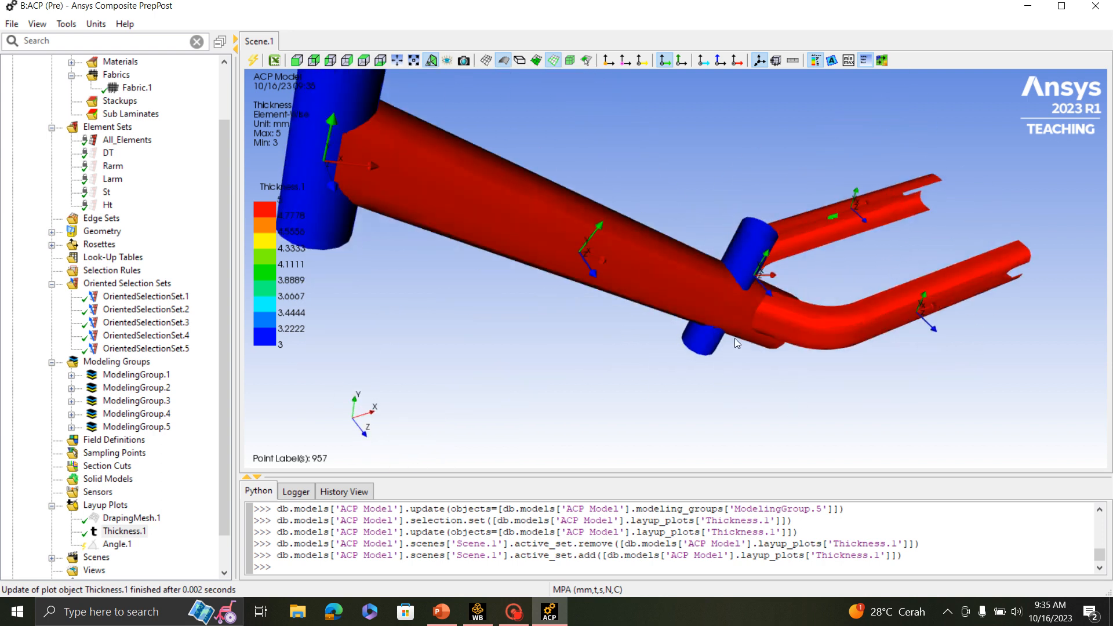
{"action": "scroll", "coordinate": [736, 356], "scroll_direction": "down", "scroll_amount": 4}
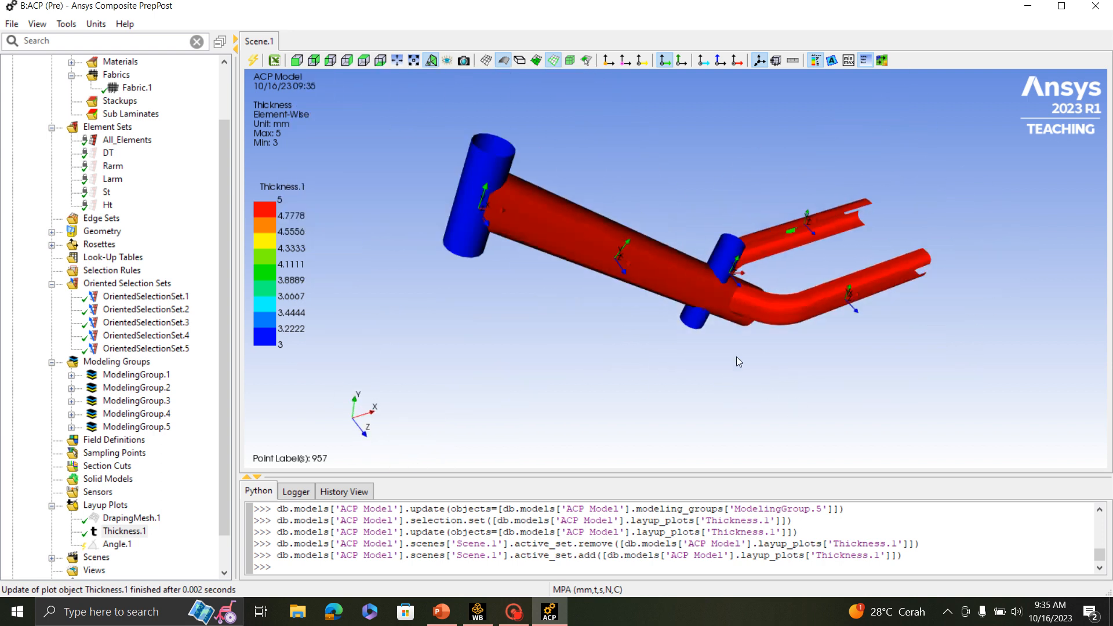
- Switch to PowerPoint to check the CFRP ply layup slide, and return to ACP (Pre) to compare the thickness plot
{"action": "left_click", "coordinate": [449, 610]}
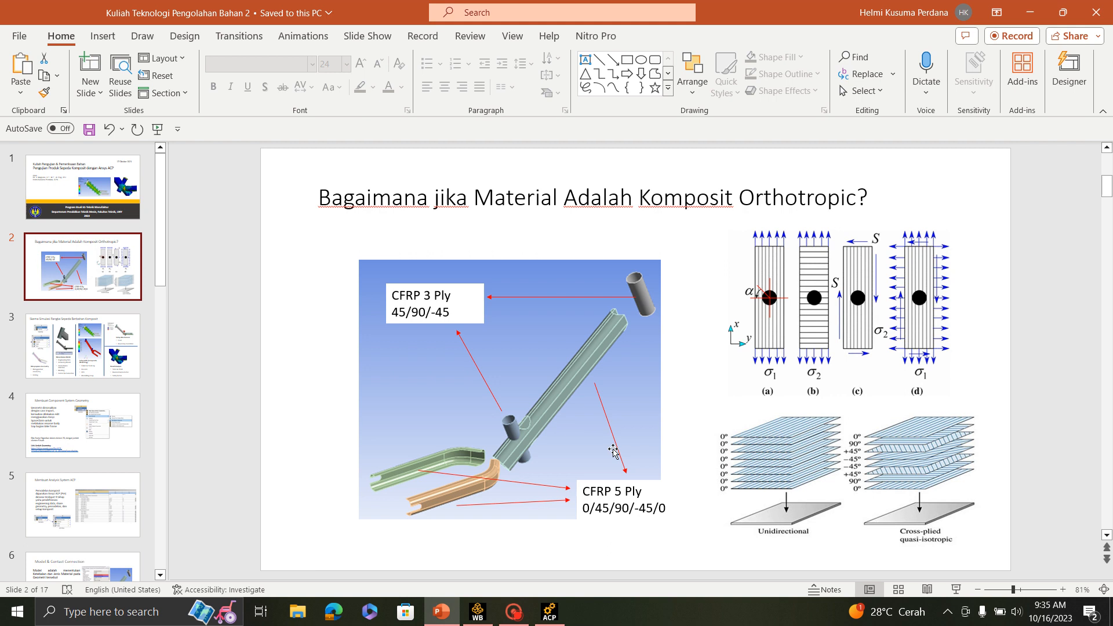
{"action": "left_click", "coordinate": [1030, 12]}
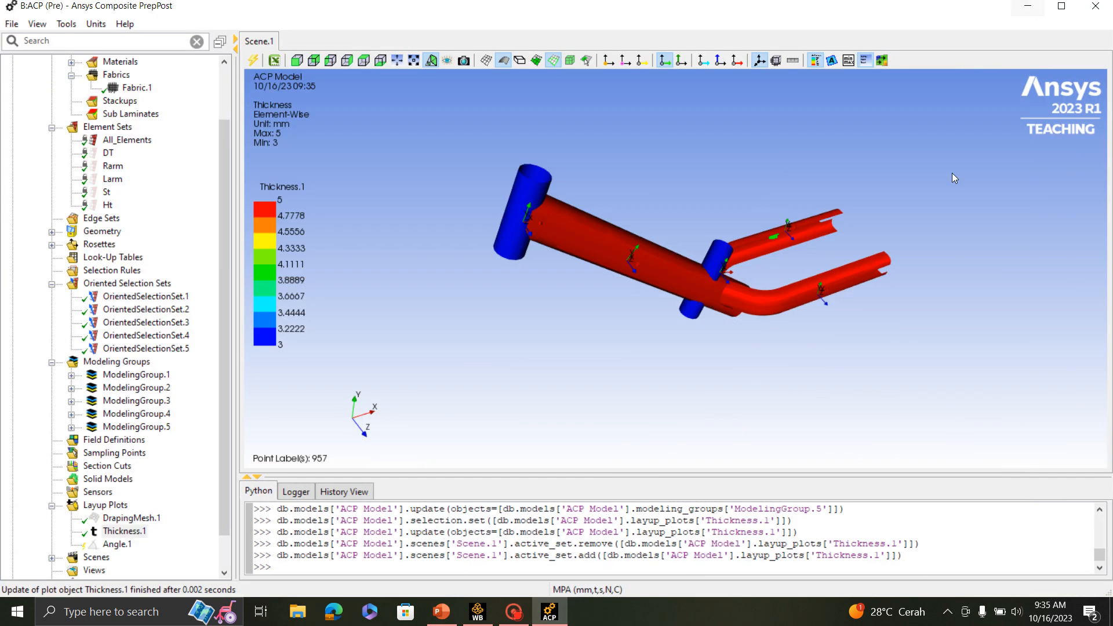
{"action": "scroll", "coordinate": [707, 253], "scroll_direction": "up", "scroll_amount": 2}
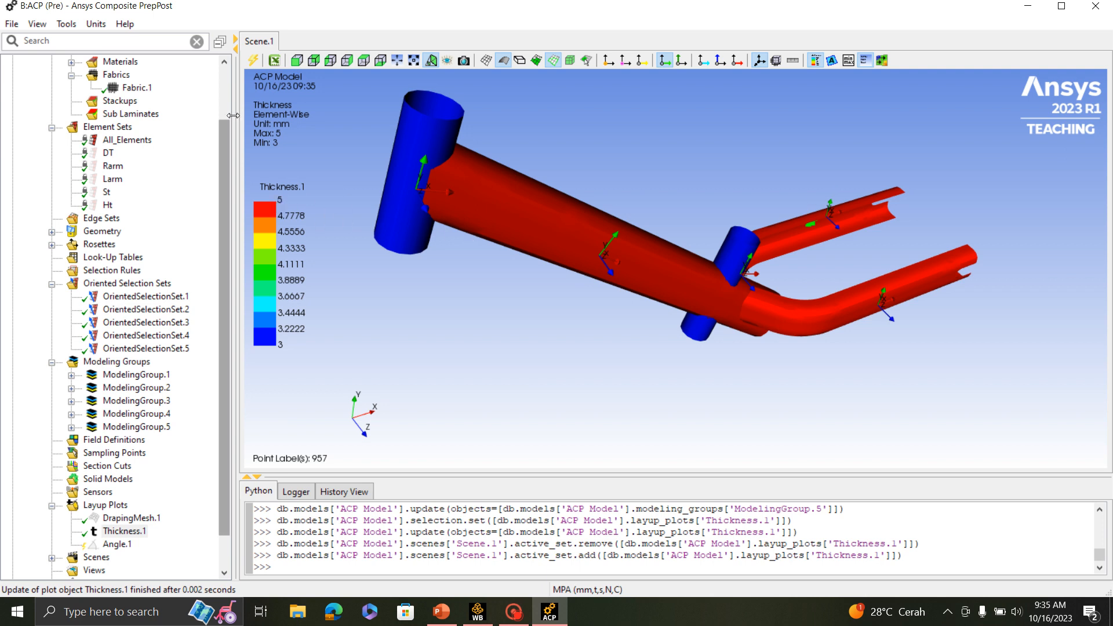
{"action": "left_click_drag", "start_coordinate": [760, 247], "coordinate": [929, 328]}
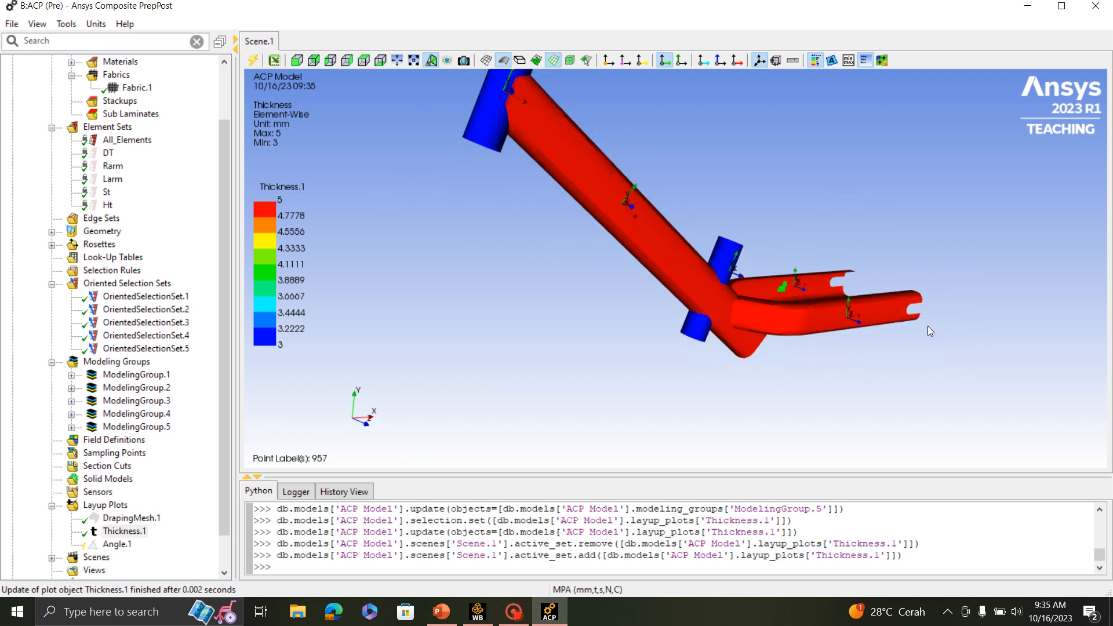
{"action": "right_click", "coordinate": [113, 544]}
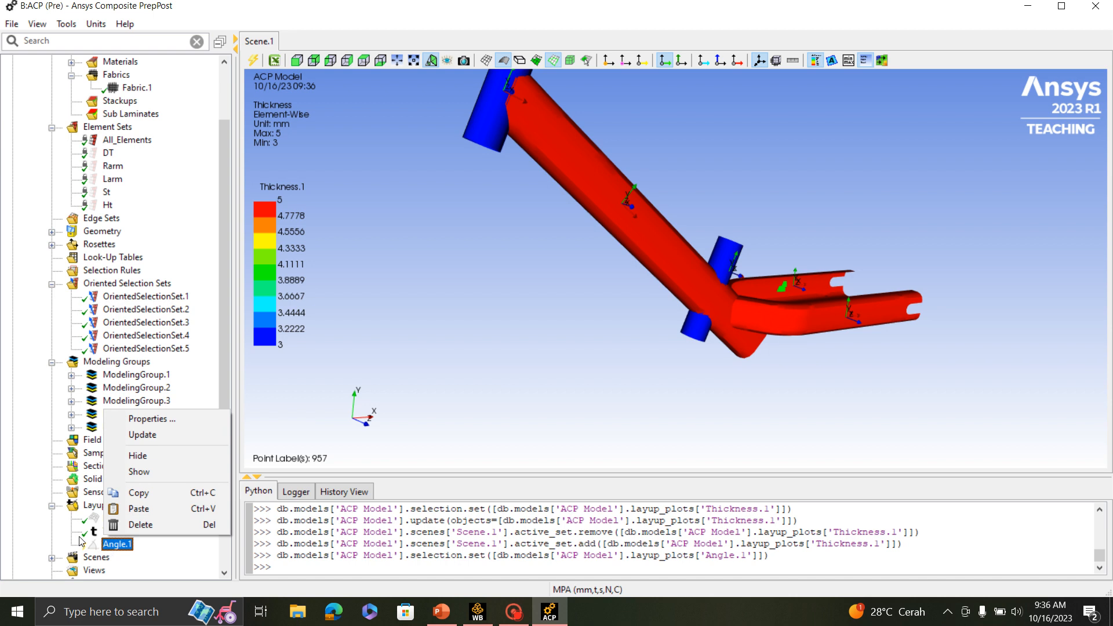
{"action": "left_click", "coordinate": [33, 533]}
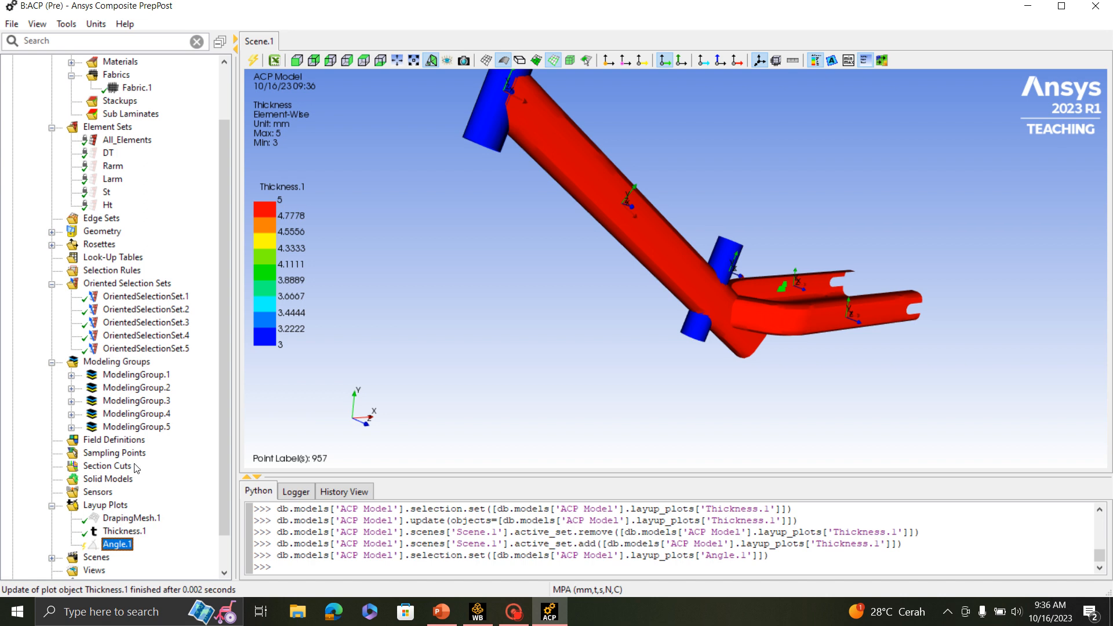
- Create a section cut over the entire model, normal to Z, with Wire Frame extrusion and the Modeling Ply Wise cut type
{"action": "left_click", "coordinate": [115, 470]}
{"action": "right_click", "coordinate": [115, 469]}
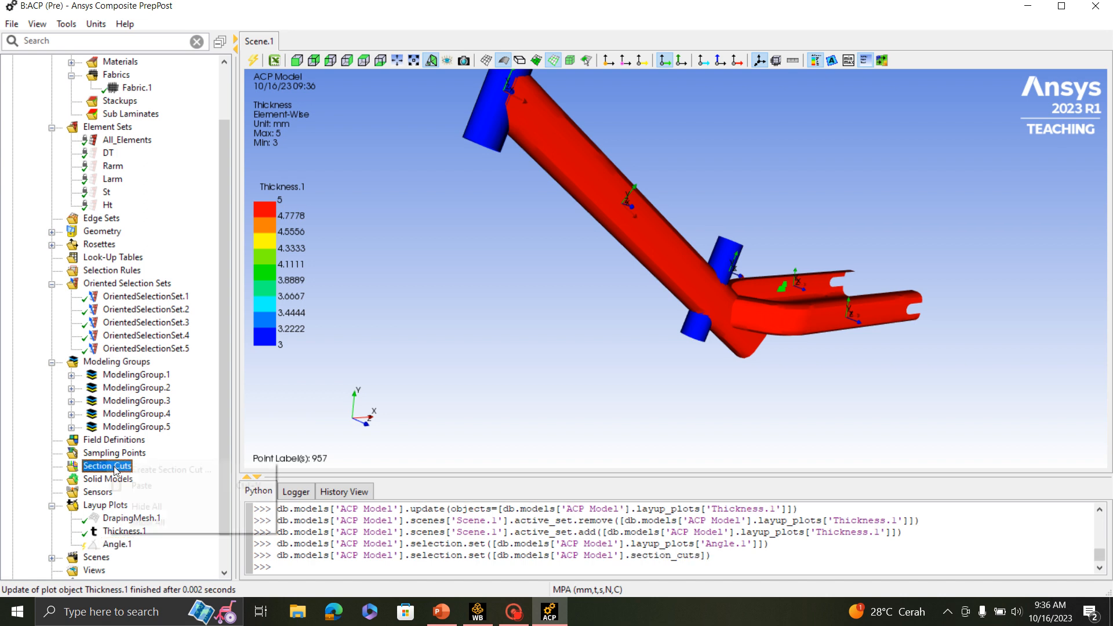
{"action": "left_click", "coordinate": [174, 470]}
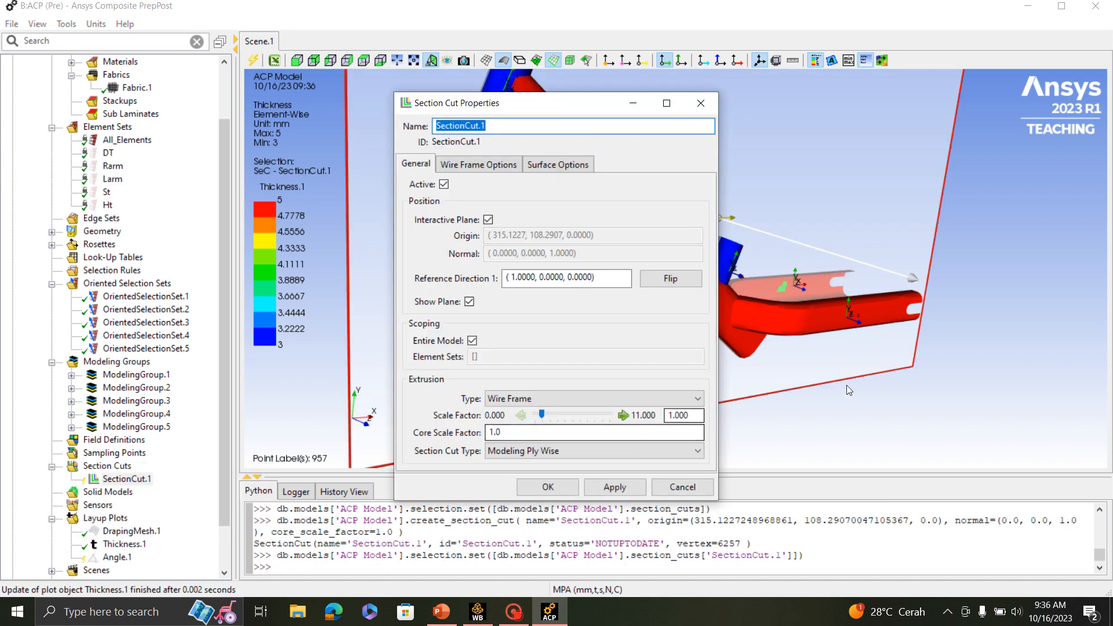
{"action": "scroll", "coordinate": [882, 395], "scroll_direction": "down", "scroll_amount": 5}
{"action": "scroll", "coordinate": [883, 395], "scroll_direction": "up", "scroll_amount": 4}
{"action": "left_click_drag", "start_coordinate": [547, 107], "coordinate": [212, 199]}
{"action": "left_click_drag", "start_coordinate": [879, 160], "coordinate": [840, 267]}
{"action": "scroll", "coordinate": [594, 258], "scroll_direction": "up", "scroll_amount": 3}
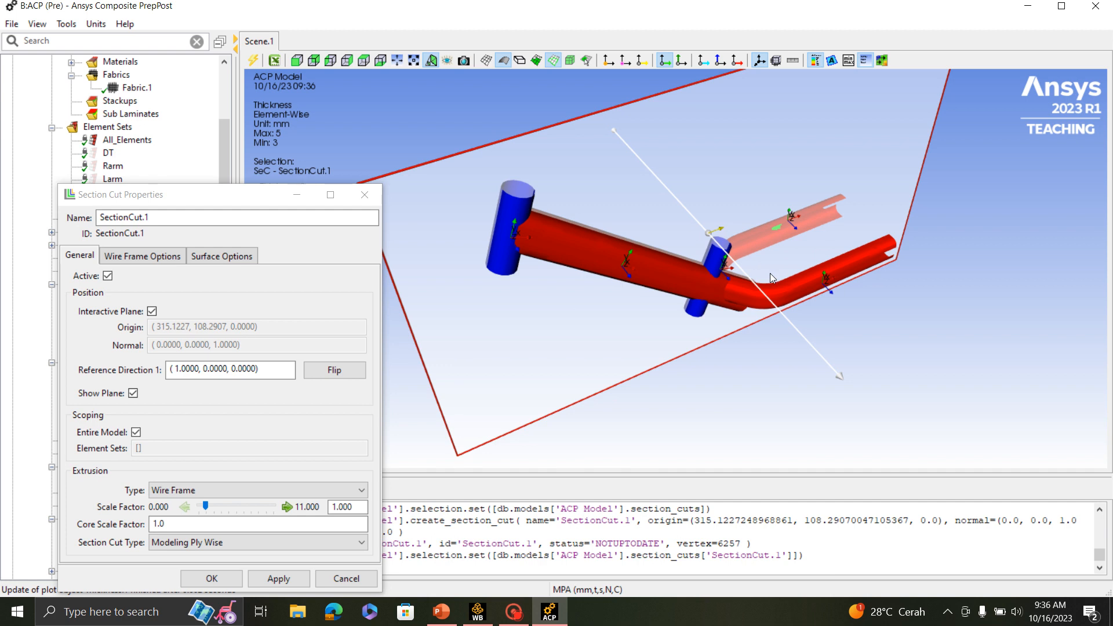
{"action": "left_click_drag", "start_coordinate": [769, 277], "coordinate": [760, 234]}
{"action": "left_click", "coordinate": [251, 201]}
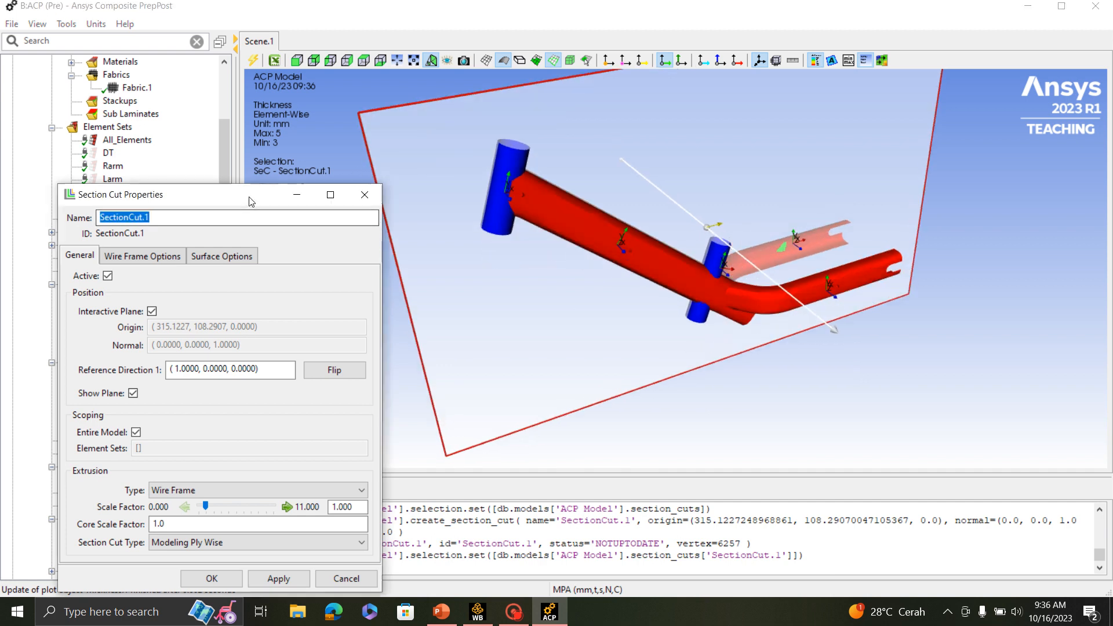
{"action": "left_click_drag", "start_coordinate": [251, 202], "coordinate": [465, 106]}
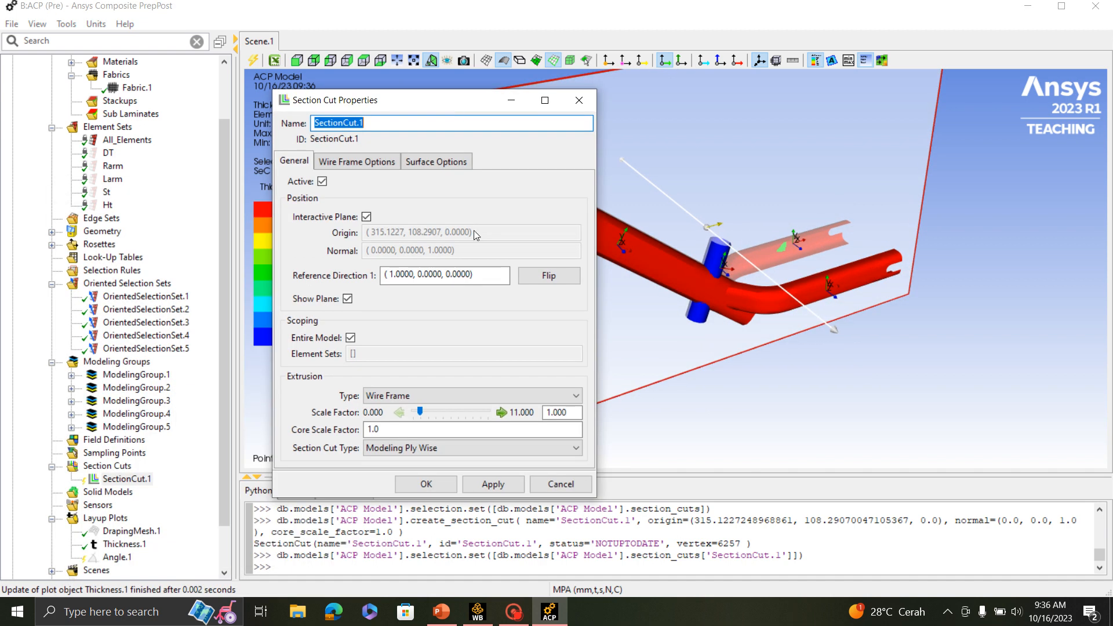
{"action": "left_click", "coordinate": [426, 484]}
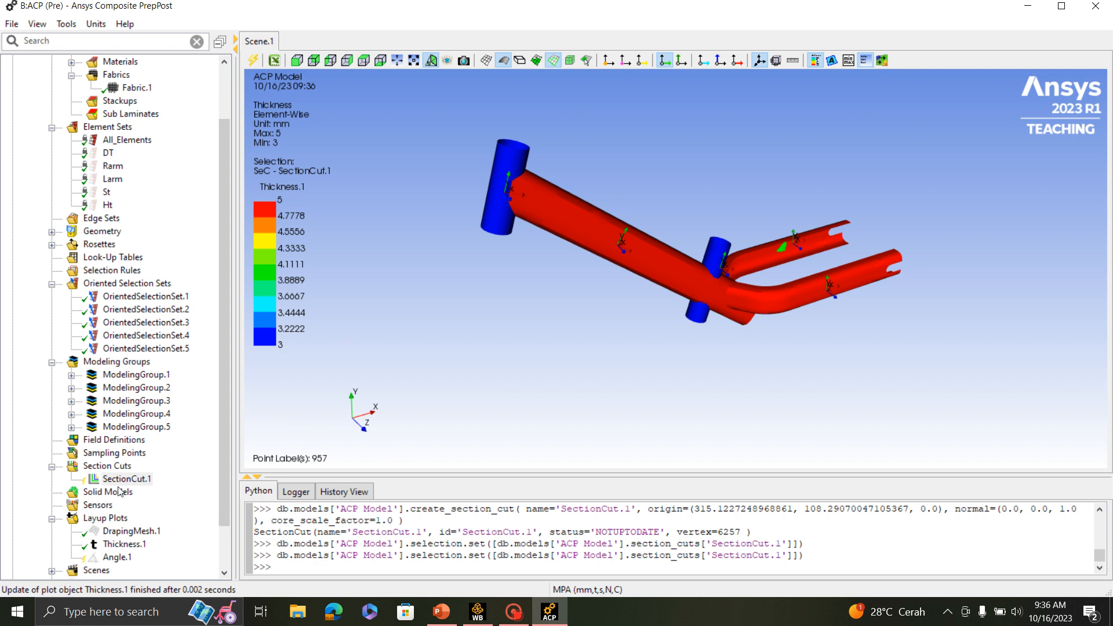
- Show the new section cut in the scene and update it to display its ply outlines along the frame
{"action": "right_click", "coordinate": [110, 477]}
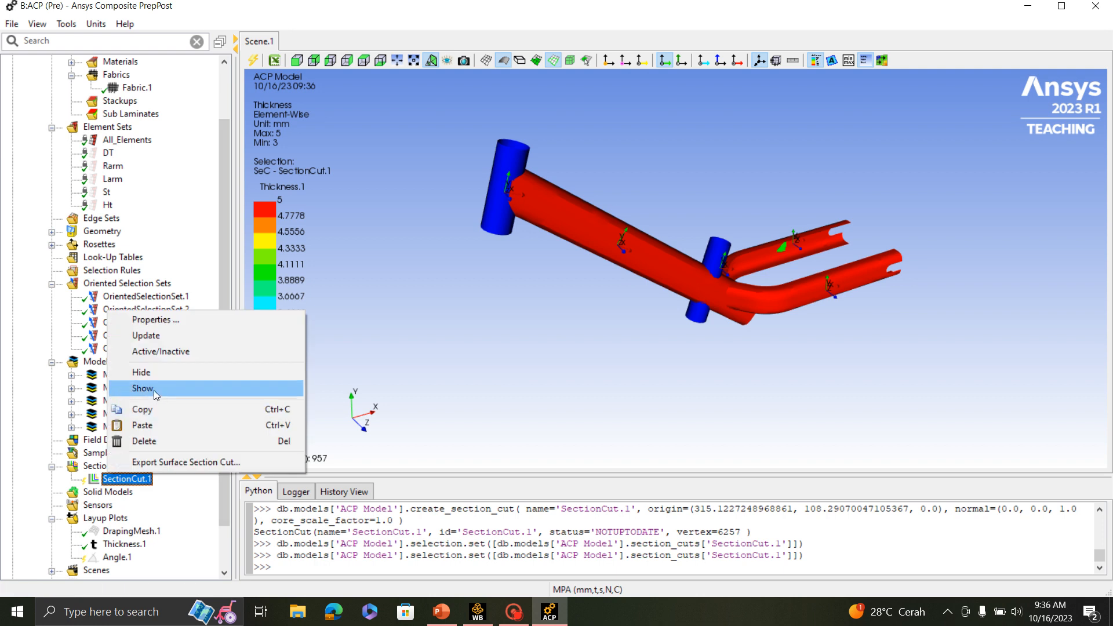
{"action": "left_click", "coordinate": [156, 395]}
{"action": "right_click", "coordinate": [126, 479]}
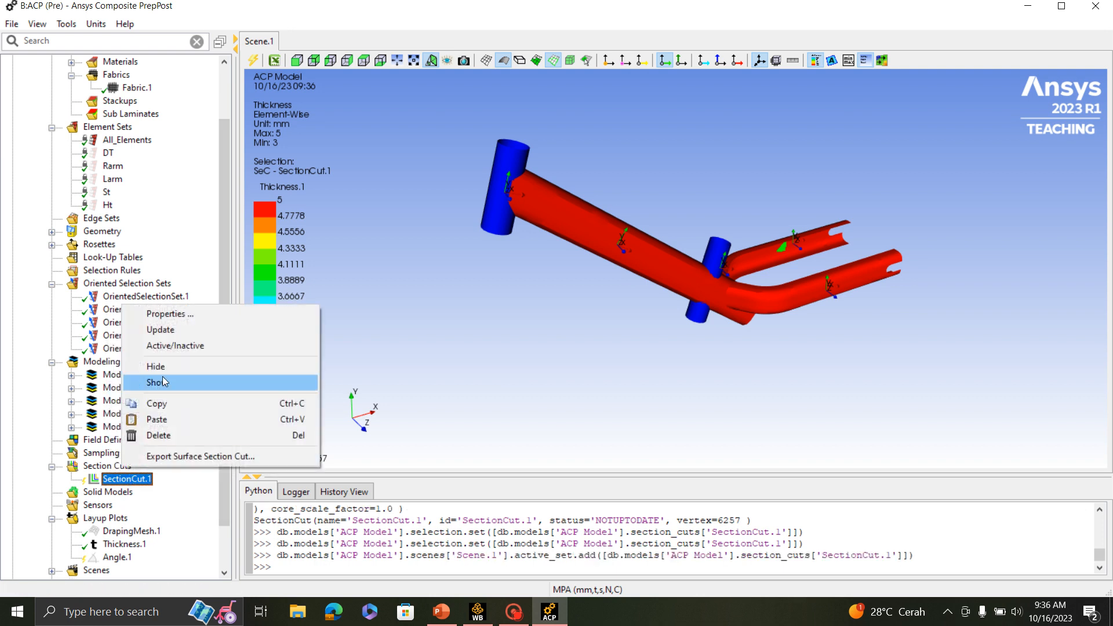
{"action": "left_click", "coordinate": [160, 329]}
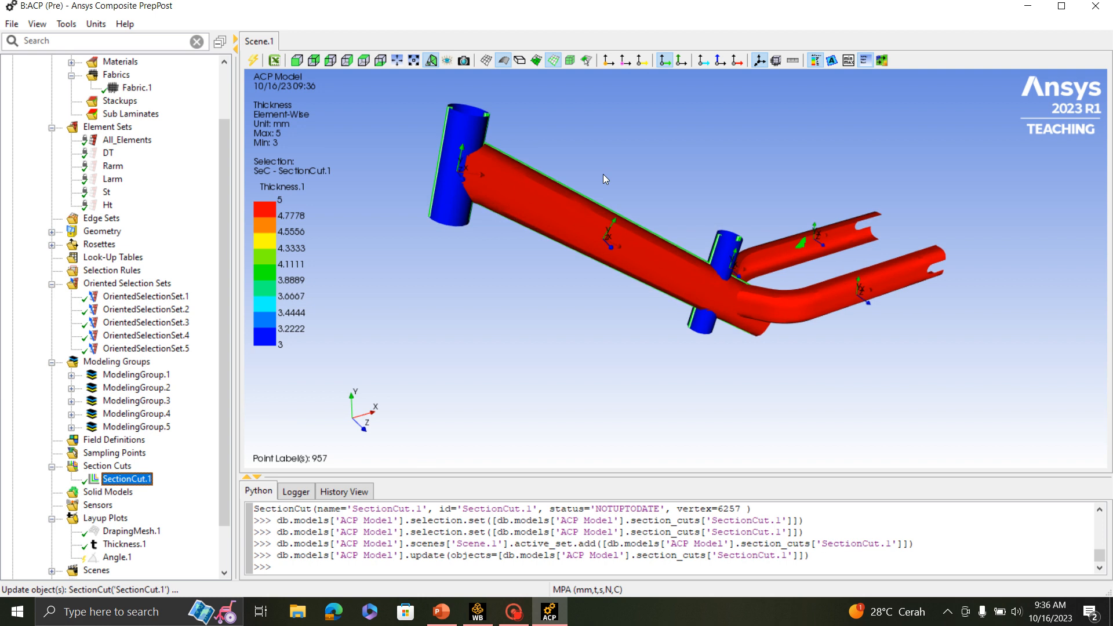
{"action": "scroll", "coordinate": [604, 176], "scroll_direction": "up", "scroll_amount": 1}
{"action": "scroll", "coordinate": [604, 176], "scroll_direction": "down", "scroll_amount": 2}
{"action": "scroll", "coordinate": [604, 178], "scroll_direction": "up", "scroll_amount": 2}
{"action": "left_click_drag", "start_coordinate": [719, 307], "coordinate": [682, 307]}
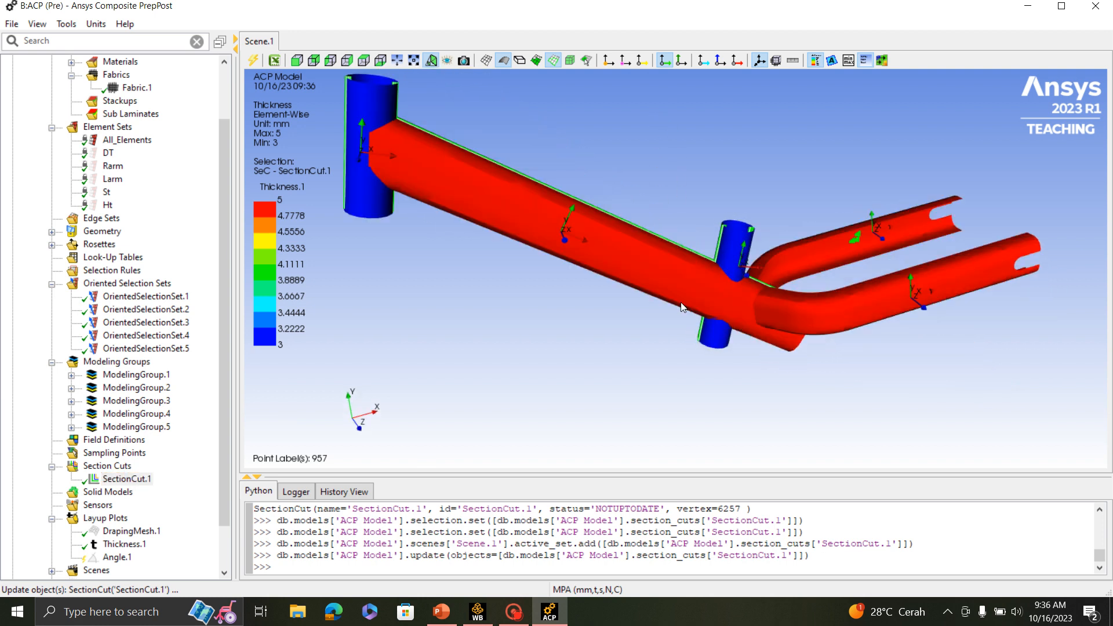
{"action": "scroll", "coordinate": [715, 343], "scroll_direction": "up", "scroll_amount": 1}
{"action": "scroll", "coordinate": [714, 343], "scroll_direction": "down", "scroll_amount": 2}
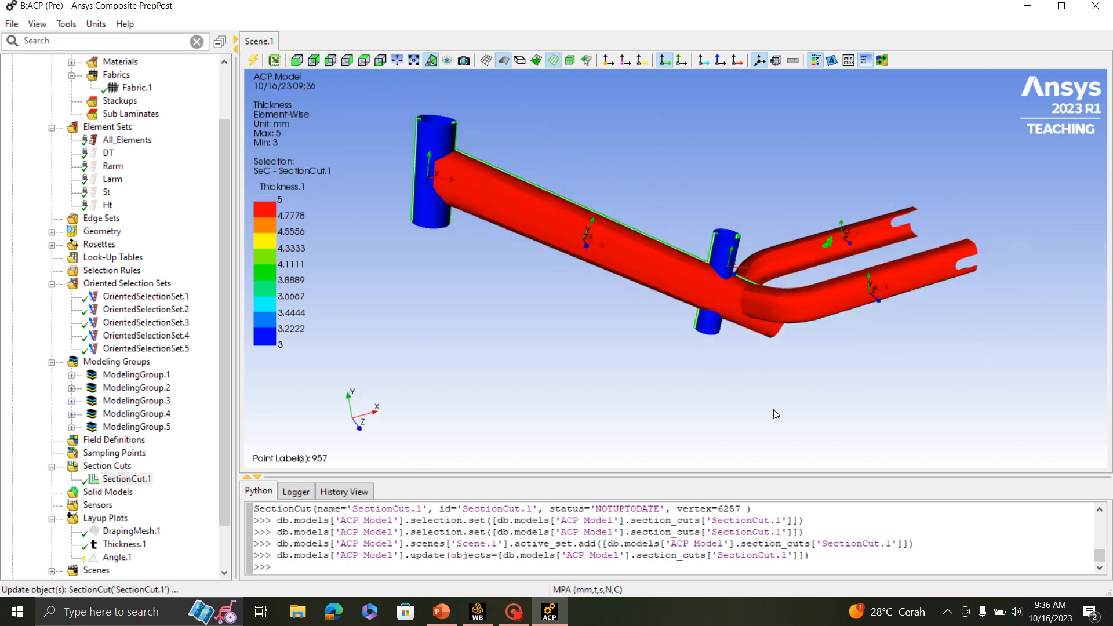
- Turn off the surface display in the scene, keeping the section cut selected
{"action": "left_click", "coordinate": [503, 61]}
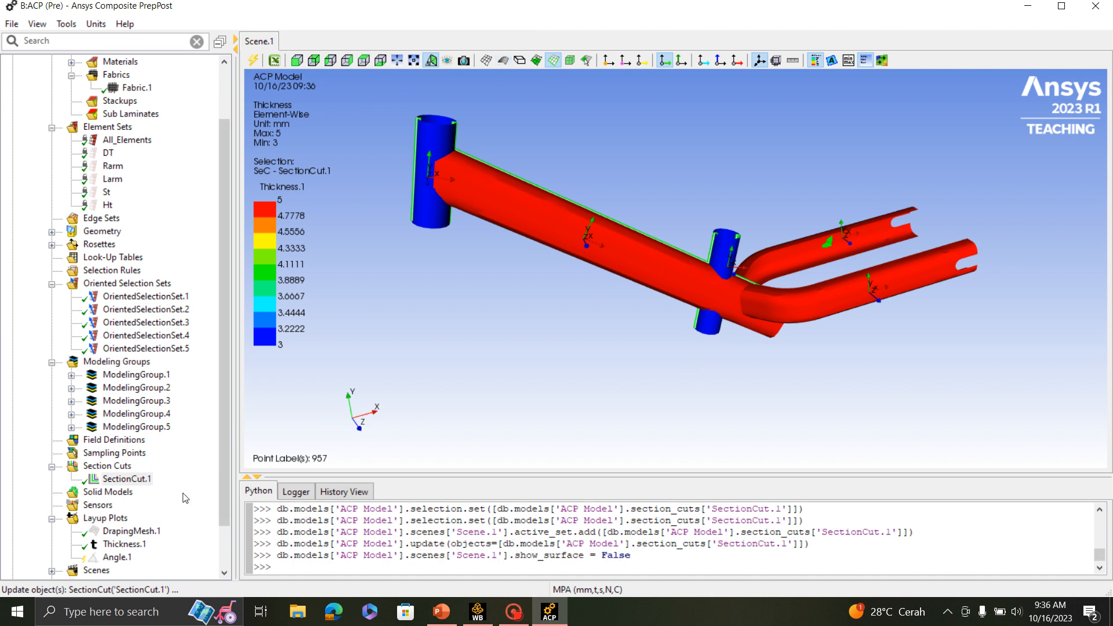
{"action": "left_click", "coordinate": [126, 480]}
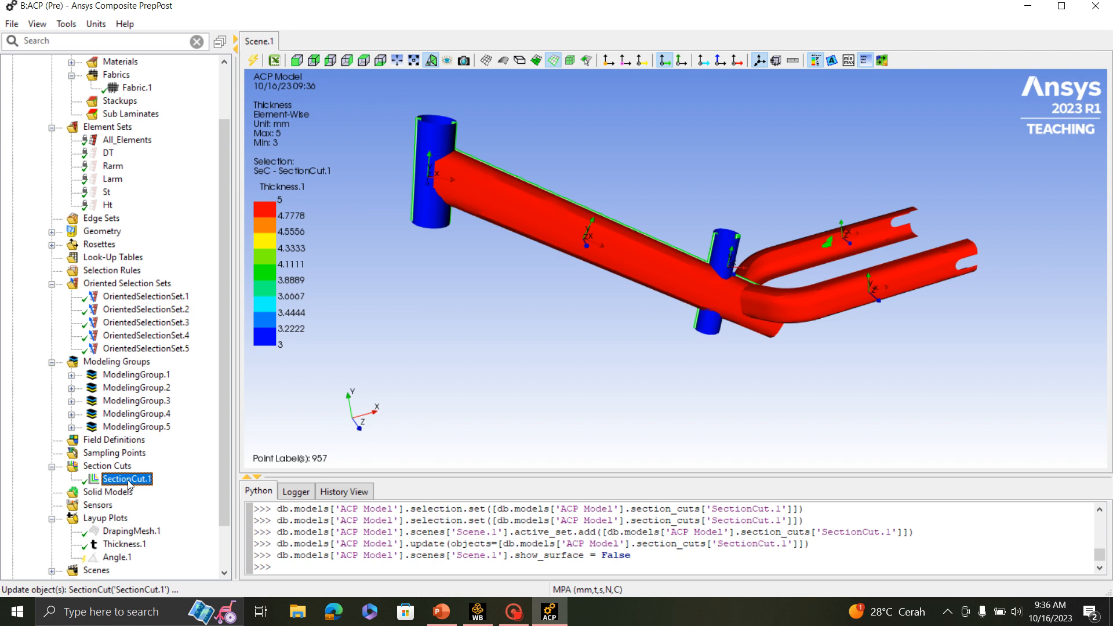
{"action": "left_click", "coordinate": [135, 545]}
{"action": "left_click", "coordinate": [127, 480]}
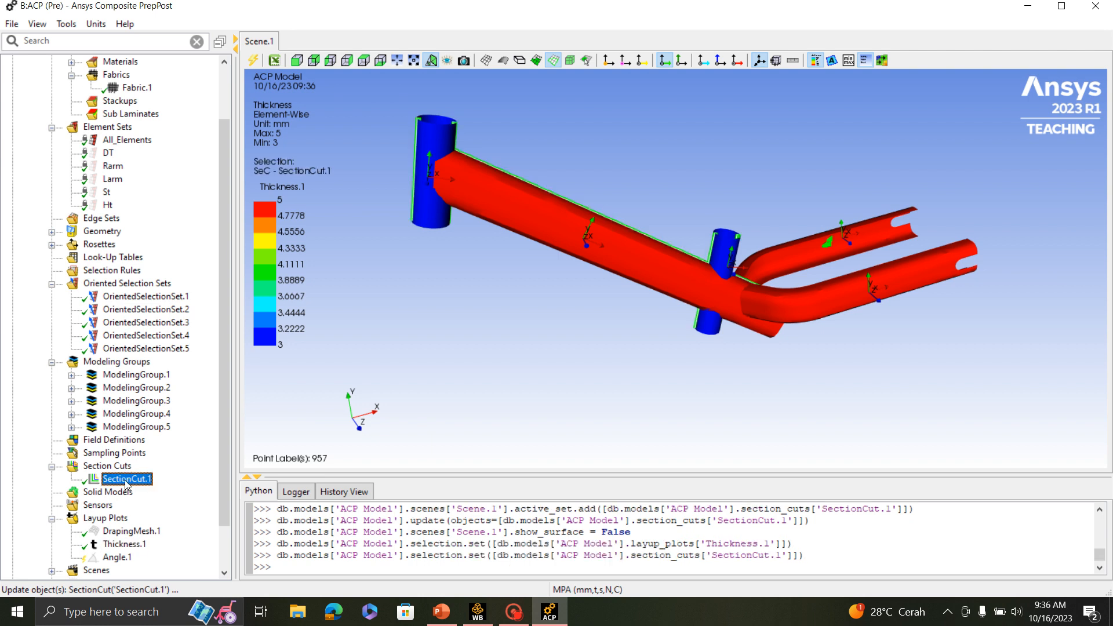
- Update the Angle.1 layup plot and show it on the section cut instead of the thickness plot
{"action": "left_click", "coordinate": [118, 560]}
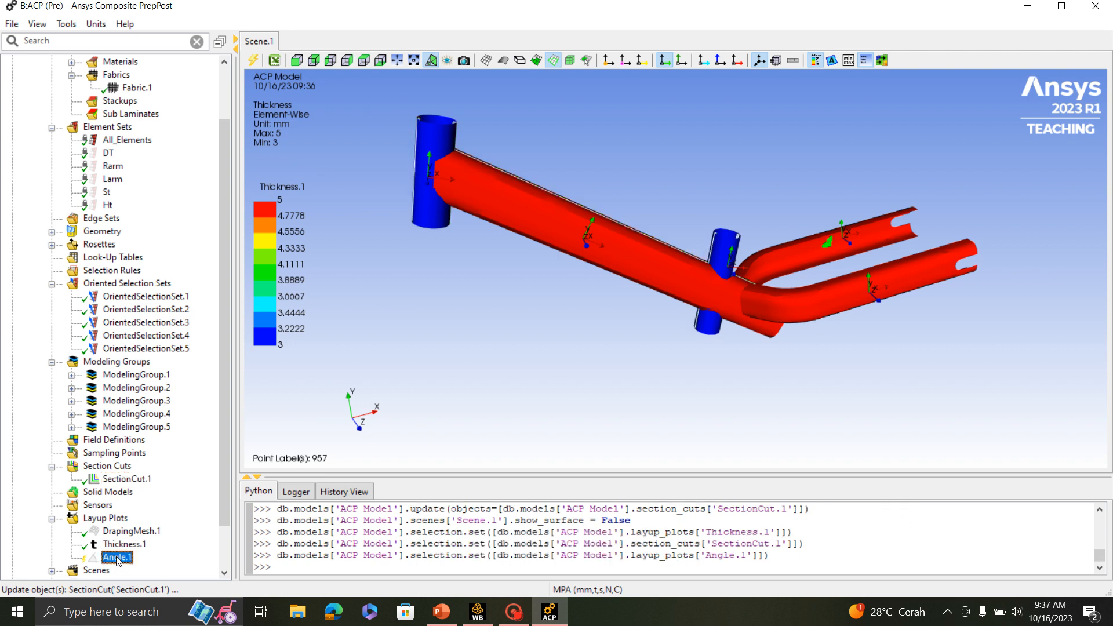
{"action": "right_click", "coordinate": [118, 560]}
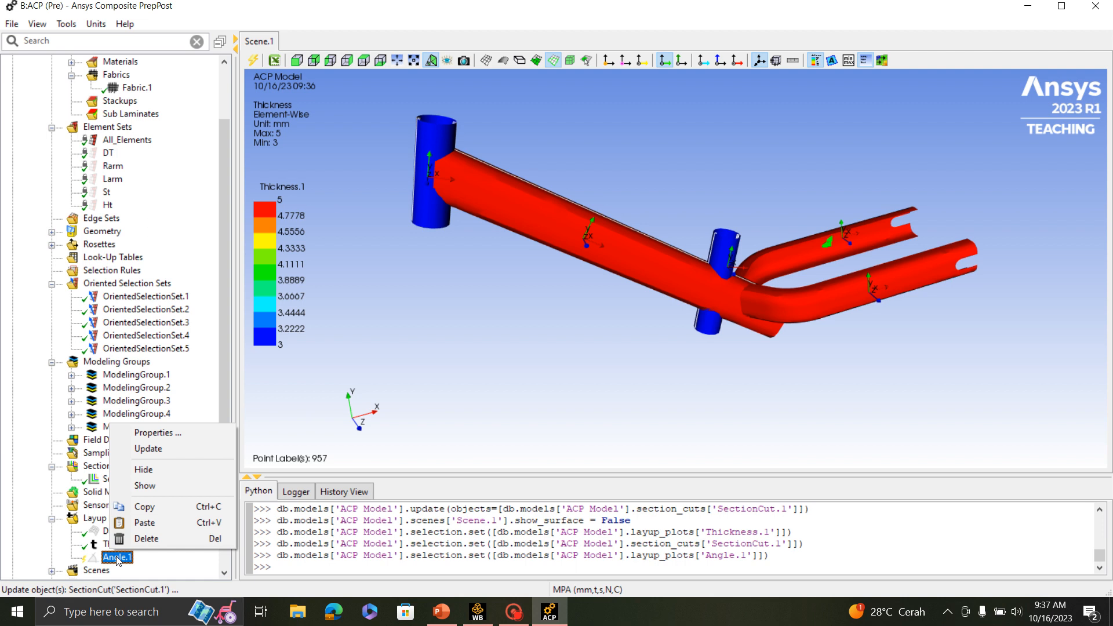
{"action": "left_click", "coordinate": [161, 449]}
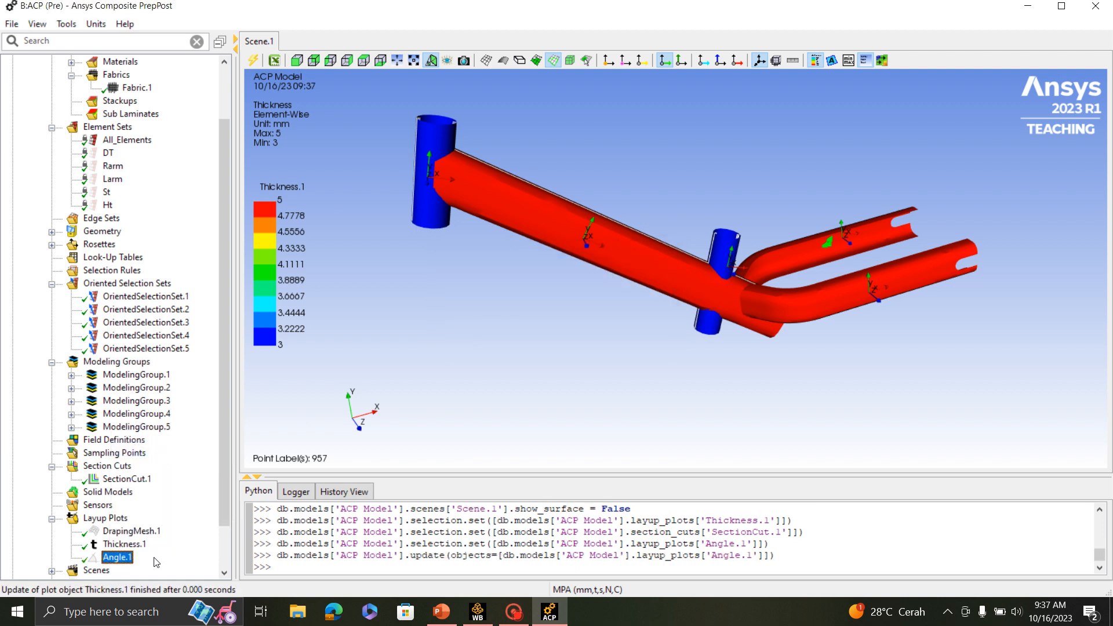
{"action": "right_click", "coordinate": [119, 558]}
{"action": "left_click", "coordinate": [149, 489]}
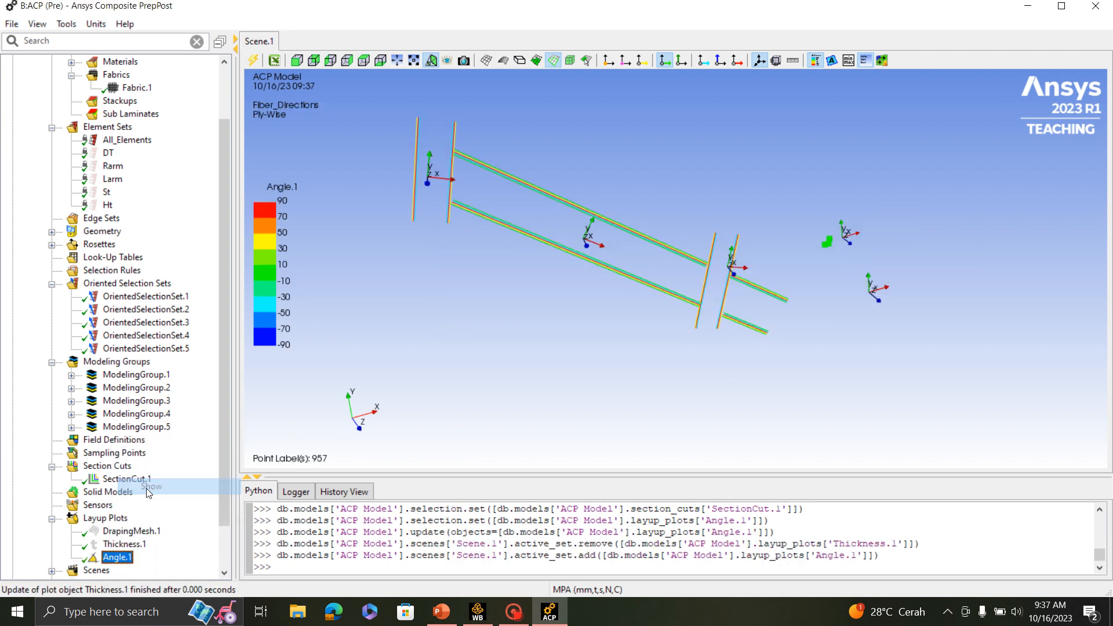
- Examine the ply angle colours and stacking order in the section cut where the down tube meets the head tube
{"action": "scroll", "coordinate": [830, 318], "scroll_direction": "up", "scroll_amount": 5}
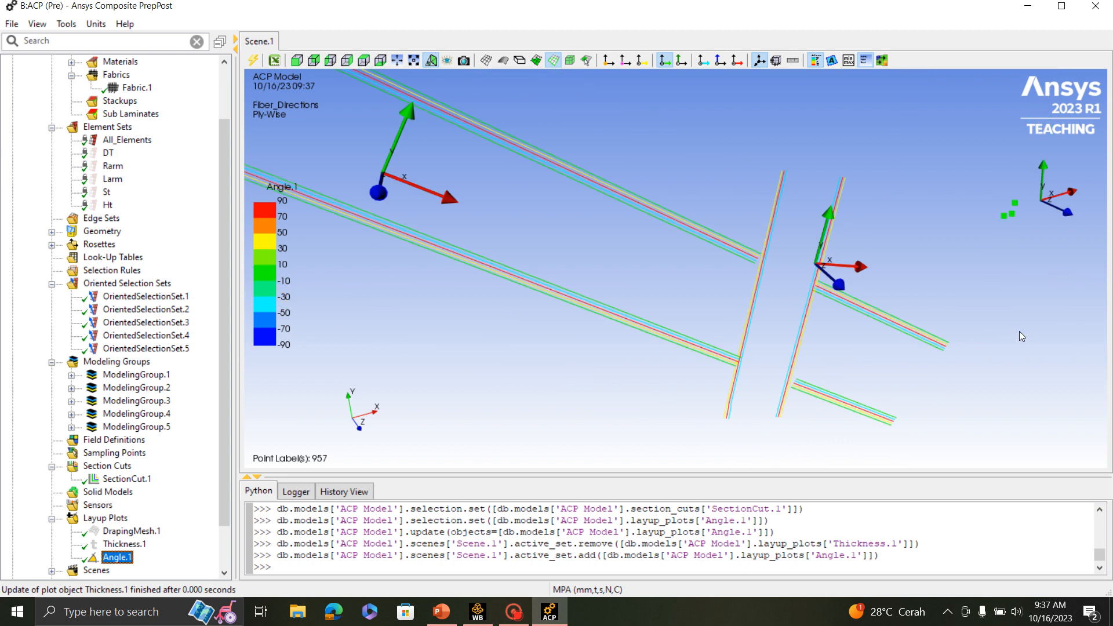
{"action": "scroll", "coordinate": [1017, 334], "scroll_direction": "down", "scroll_amount": 5}
{"action": "middle_click_drag", "start_coordinate": [617, 221], "coordinate": [793, 313], "text": "ctrl"}
{"action": "scroll", "coordinate": [670, 275], "scroll_direction": "up", "scroll_amount": 5}
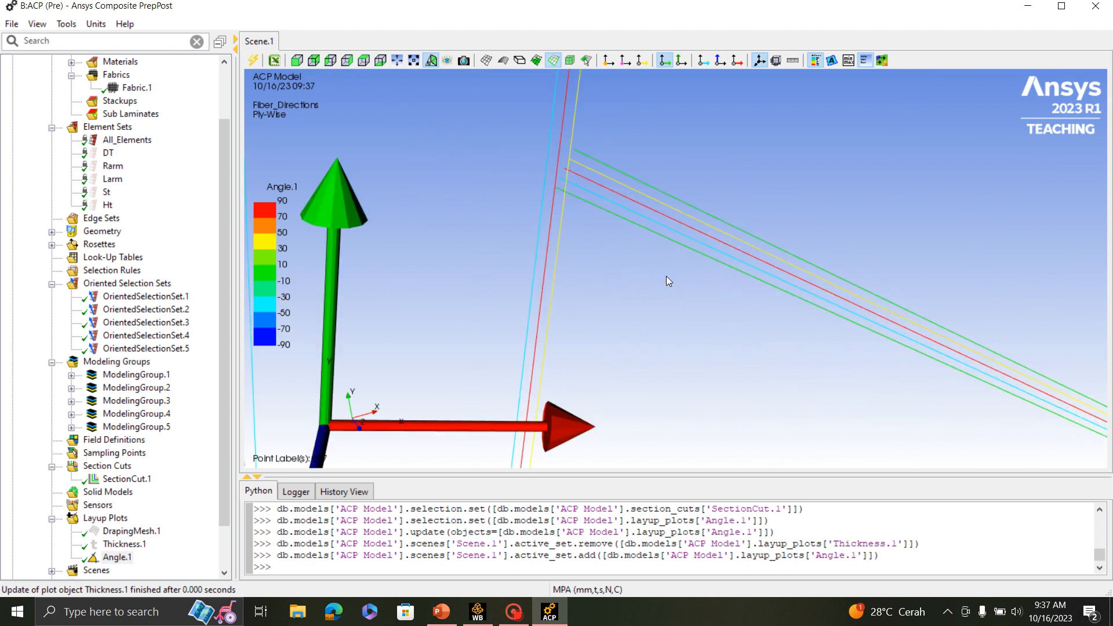
{"action": "scroll", "coordinate": [562, 211], "scroll_direction": "up", "scroll_amount": 2}
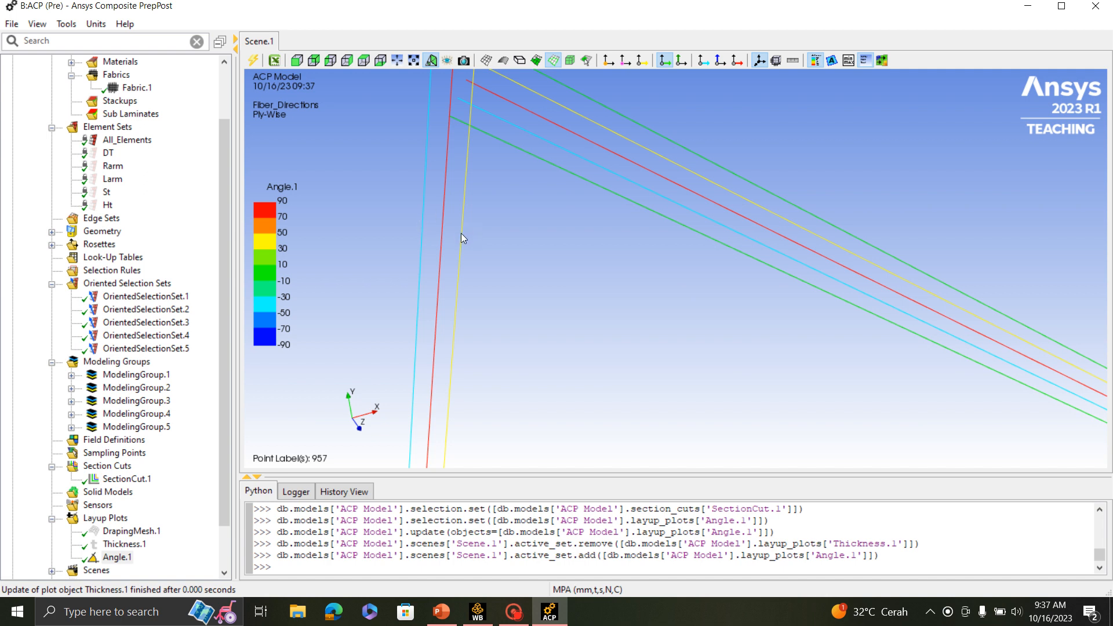
{"action": "scroll", "coordinate": [447, 228], "scroll_direction": "down", "scroll_amount": 4}
{"action": "scroll", "coordinate": [604, 239], "scroll_direction": "up", "scroll_amount": 4}
{"action": "scroll", "coordinate": [464, 225], "scroll_direction": "down", "scroll_amount": 3}
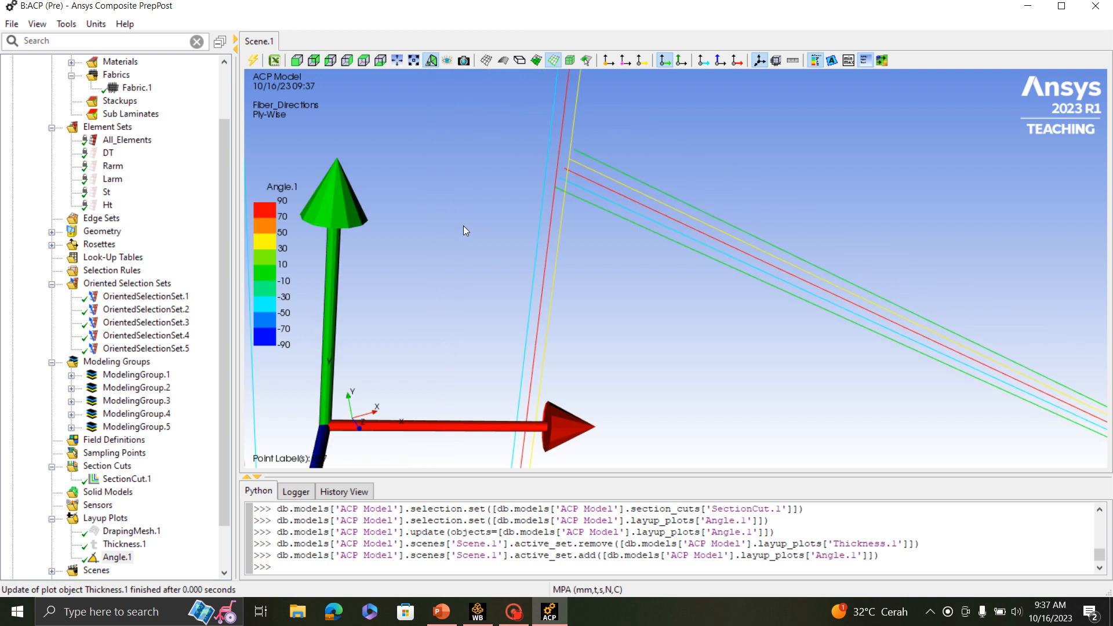
{"action": "scroll", "coordinate": [574, 209], "scroll_direction": "down", "scroll_amount": 3}
{"action": "scroll", "coordinate": [649, 225], "scroll_direction": "up", "scroll_amount": 3}
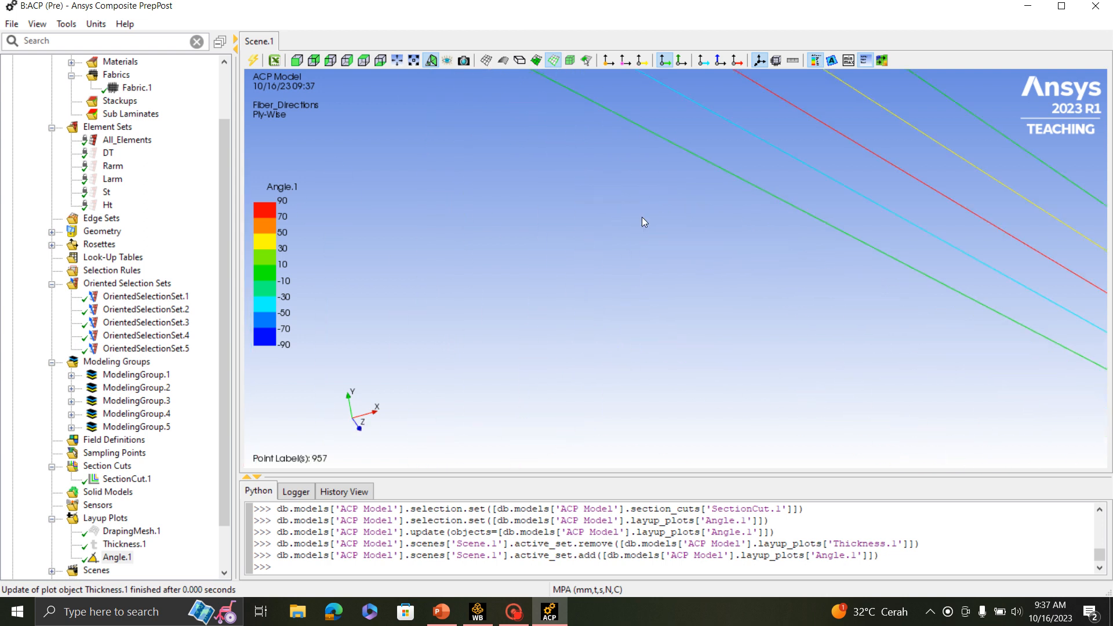
{"action": "scroll", "coordinate": [464, 149], "scroll_direction": "up", "scroll_amount": 2}
{"action": "scroll", "coordinate": [463, 148], "scroll_direction": "down", "scroll_amount": 1}
{"action": "scroll", "coordinate": [697, 248], "scroll_direction": "up", "scroll_amount": 3}
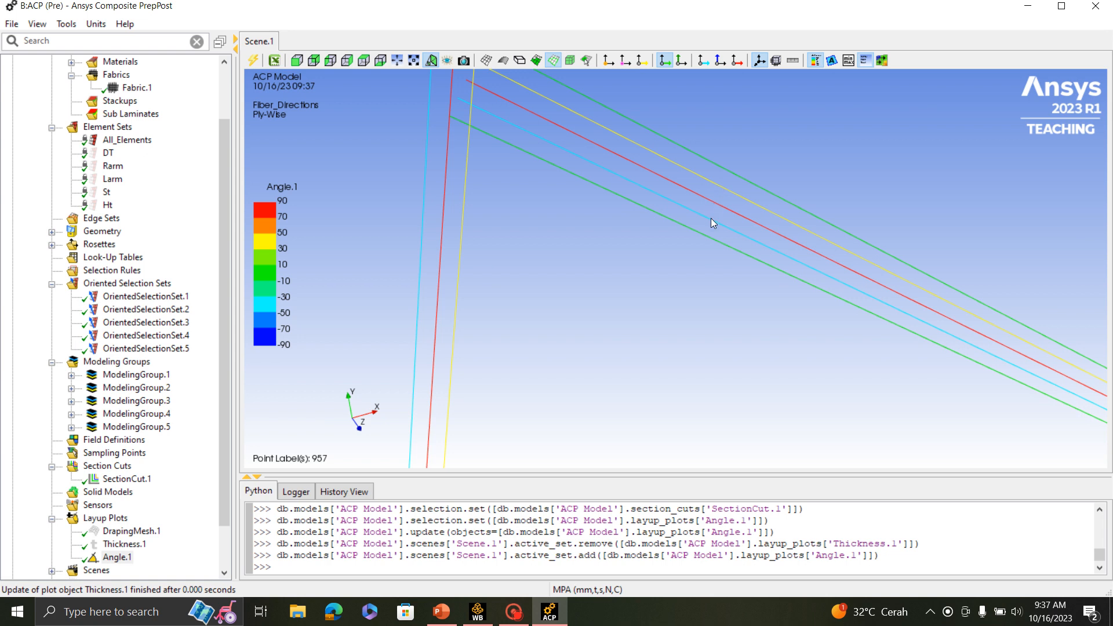
{"action": "scroll", "coordinate": [554, 281], "scroll_direction": "down", "scroll_amount": 12}
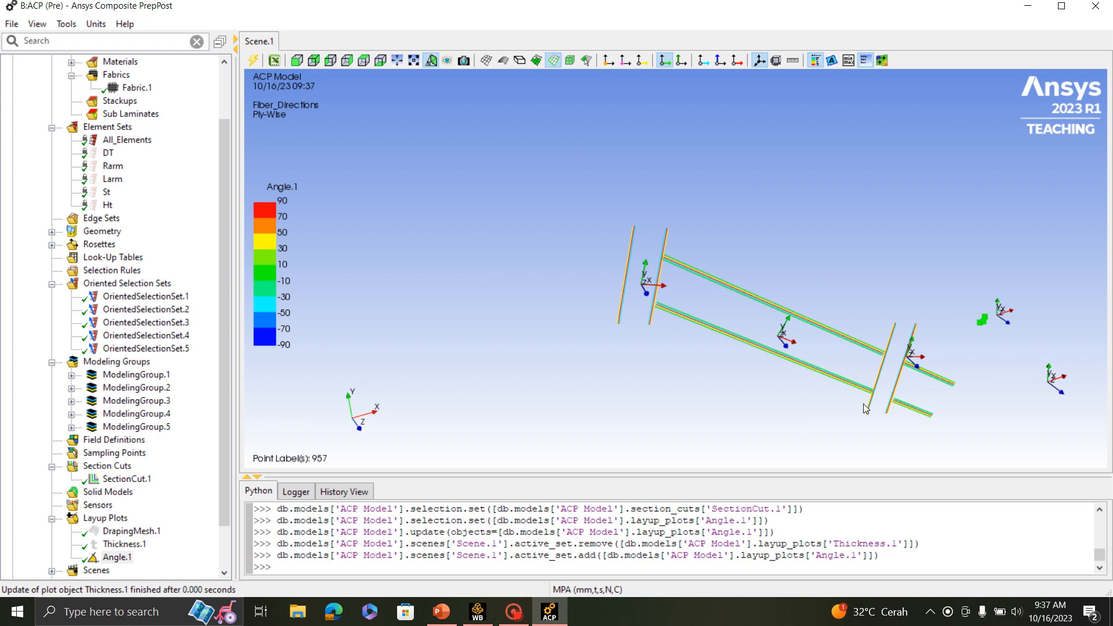
- Examine the fiber angles of the plies around the seat tube junction in the section cut
{"action": "middle_click_drag", "start_coordinate": [866, 408], "coordinate": [826, 299]}
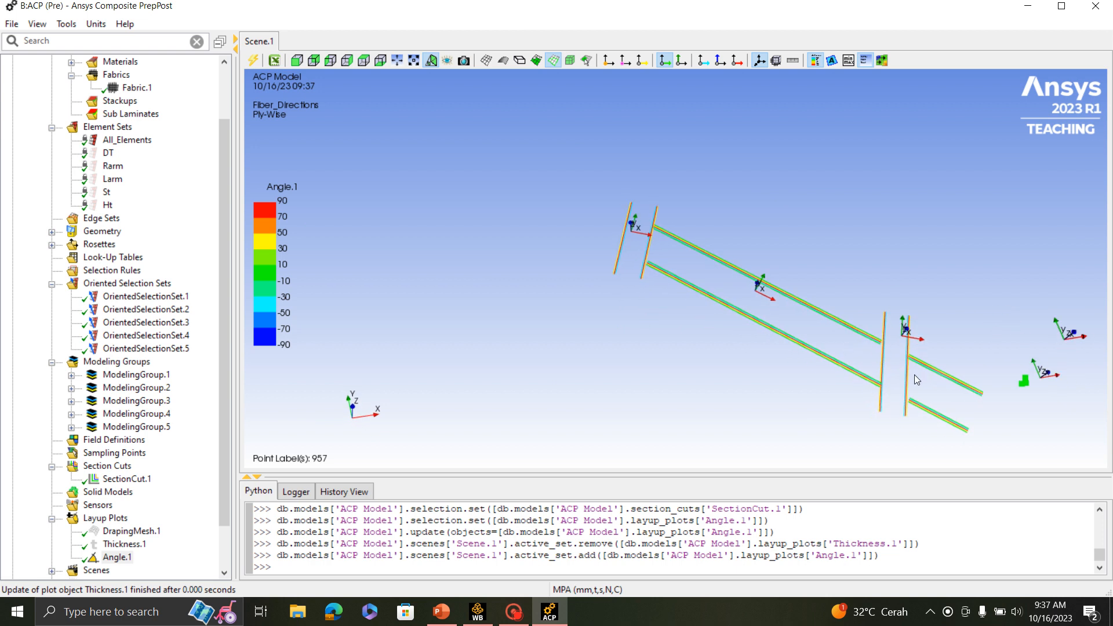
{"action": "middle_click_drag", "start_coordinate": [882, 353], "coordinate": [665, 263], "text": "ctrl"}
{"action": "scroll", "coordinate": [678, 274], "scroll_direction": "up", "scroll_amount": 2}
{"action": "scroll", "coordinate": [680, 278], "scroll_direction": "up", "scroll_amount": 5}
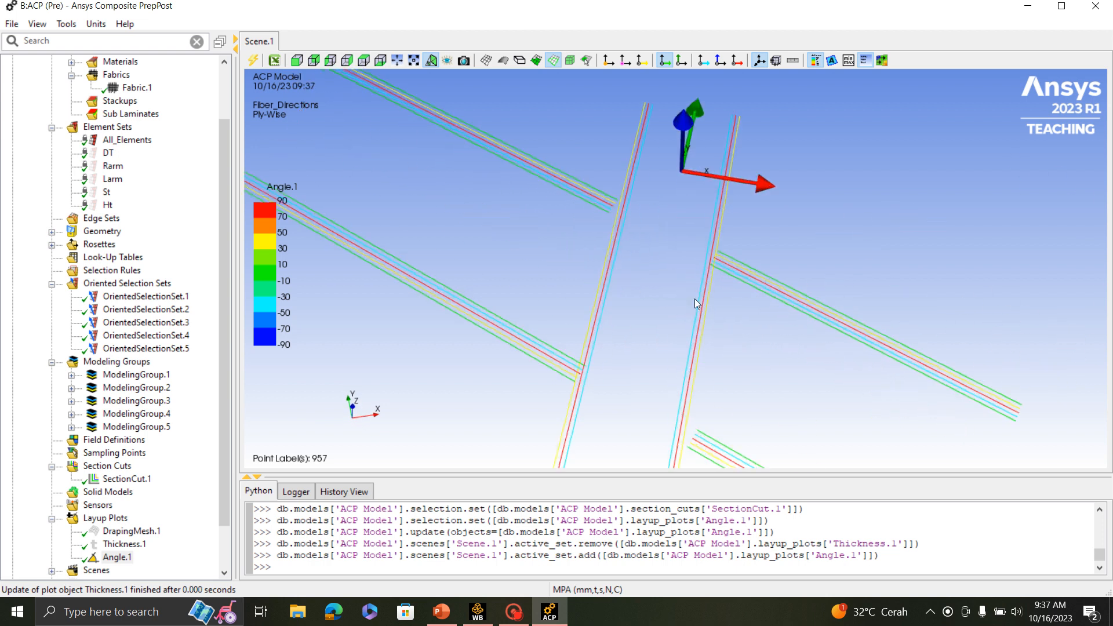
{"action": "scroll", "coordinate": [597, 217], "scroll_direction": "up", "scroll_amount": 3}
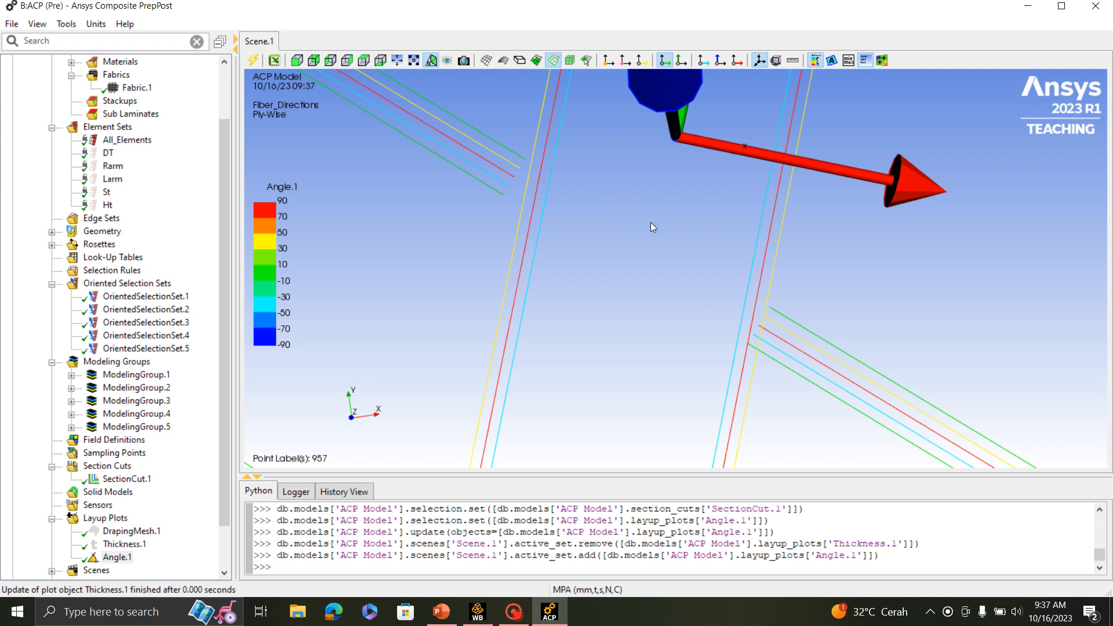
{"action": "scroll", "coordinate": [653, 235], "scroll_direction": "down", "scroll_amount": 8}
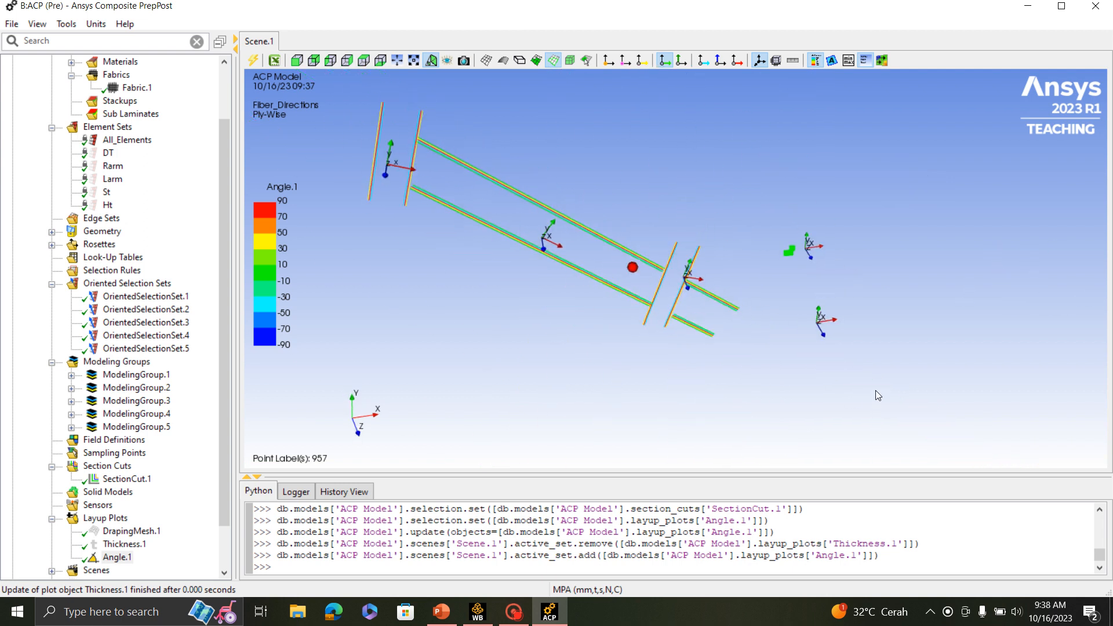
{"action": "scroll", "coordinate": [855, 363], "scroll_direction": "up", "scroll_amount": 4}
{"action": "left_click_drag", "start_coordinate": [861, 352], "coordinate": [884, 325]}
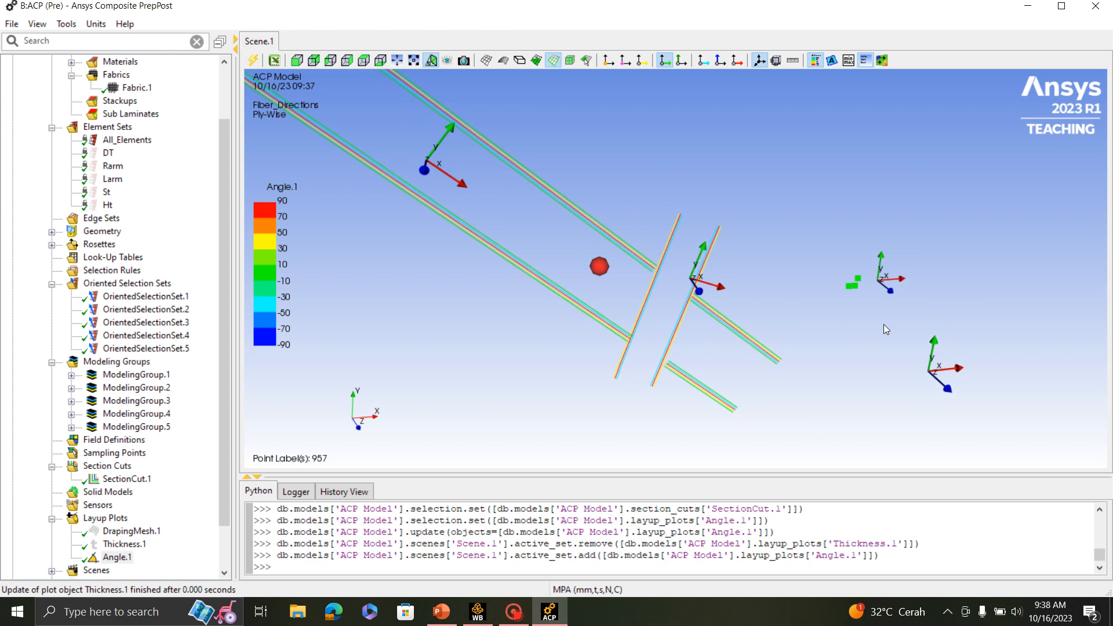
{"action": "scroll", "coordinate": [884, 325], "scroll_direction": "down", "scroll_amount": 3}
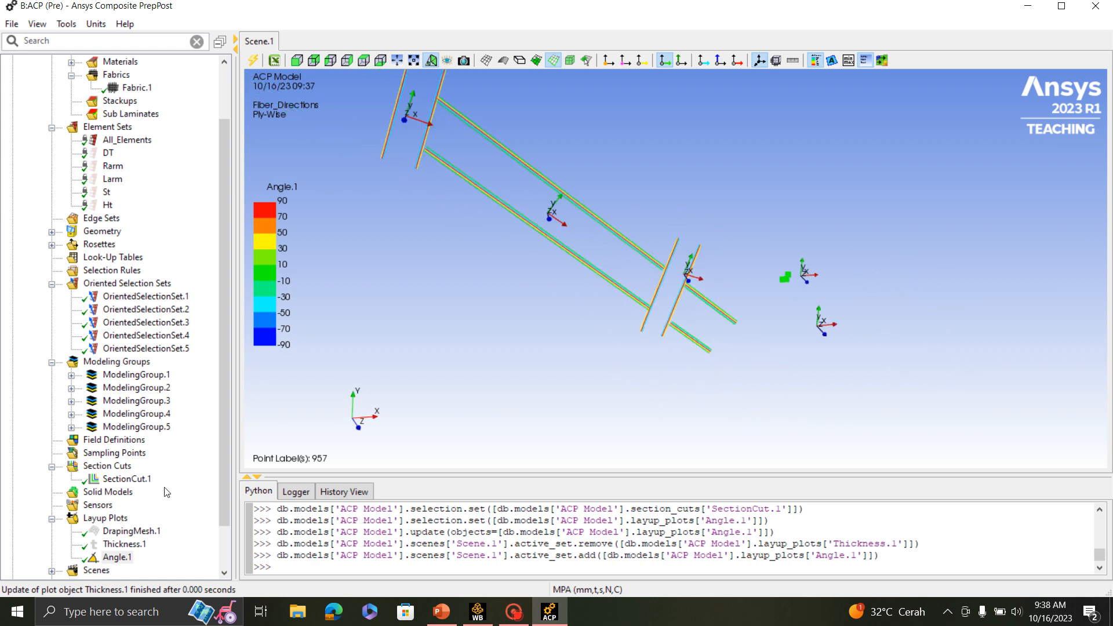
- Turn the surface display back on and create a second section cut
{"action": "left_click", "coordinate": [107, 466]}
{"action": "right_click", "coordinate": [110, 466]}
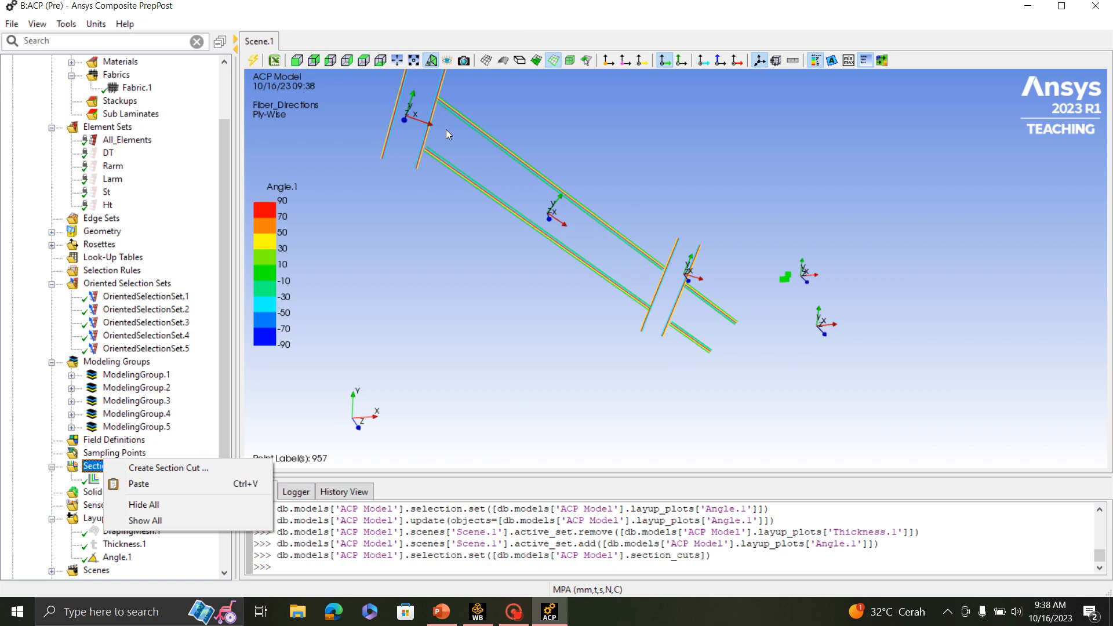
{"action": "left_click", "coordinate": [503, 61]}
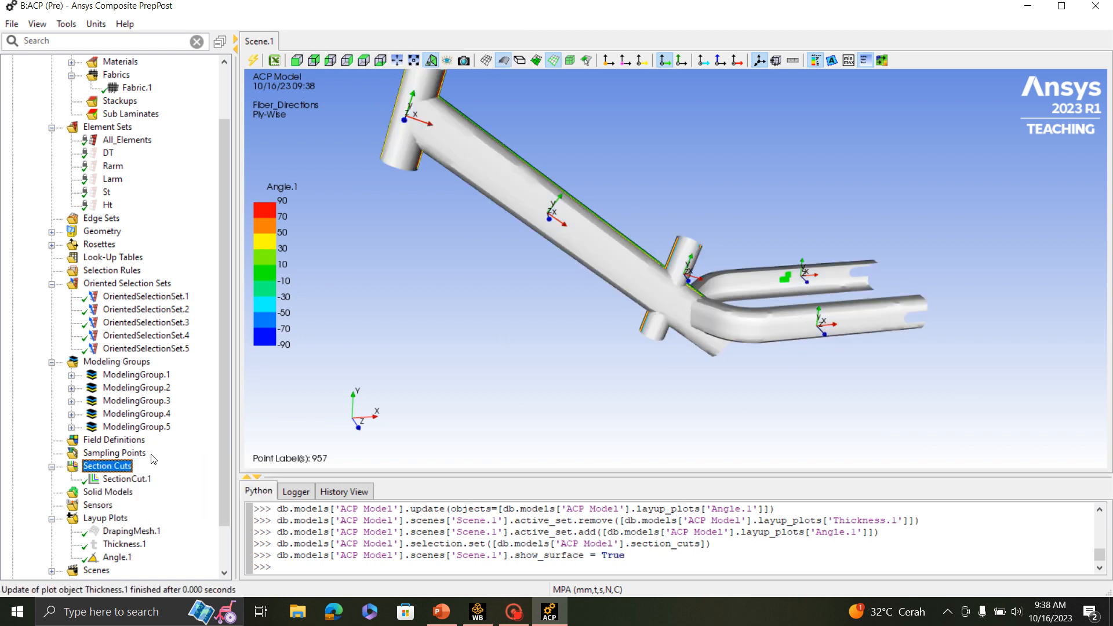
{"action": "right_click", "coordinate": [132, 468]}
{"action": "left_click", "coordinate": [174, 471]}
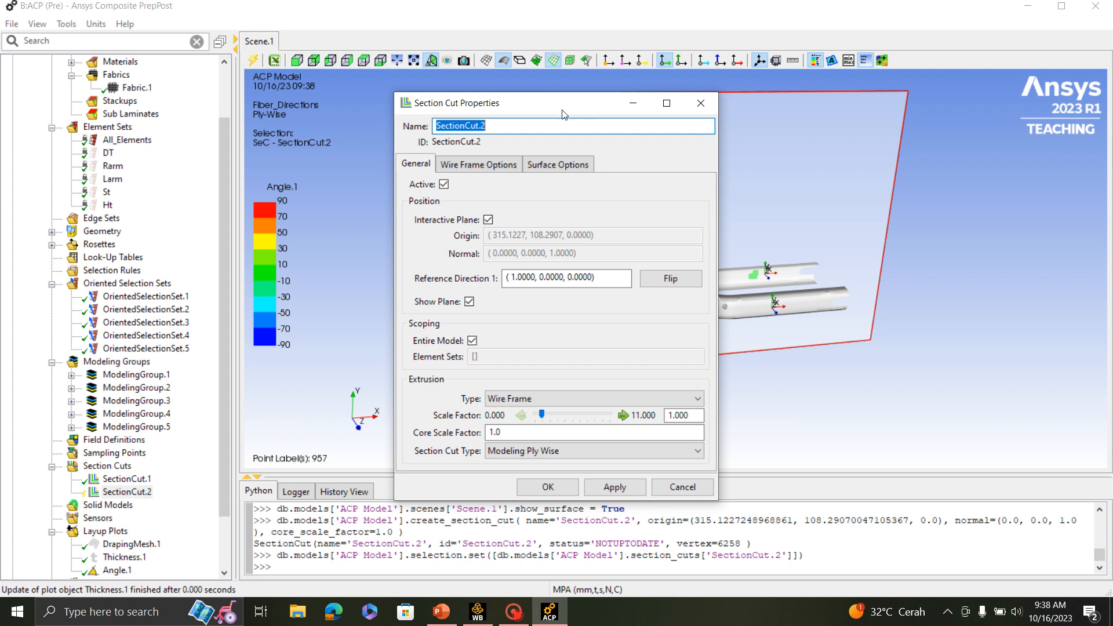
- Disable the interactive plane of the new section cut and set its normal to (1.0000, 0.0000, 0.0000)
{"action": "left_click_drag", "start_coordinate": [562, 113], "coordinate": [341, 194]}
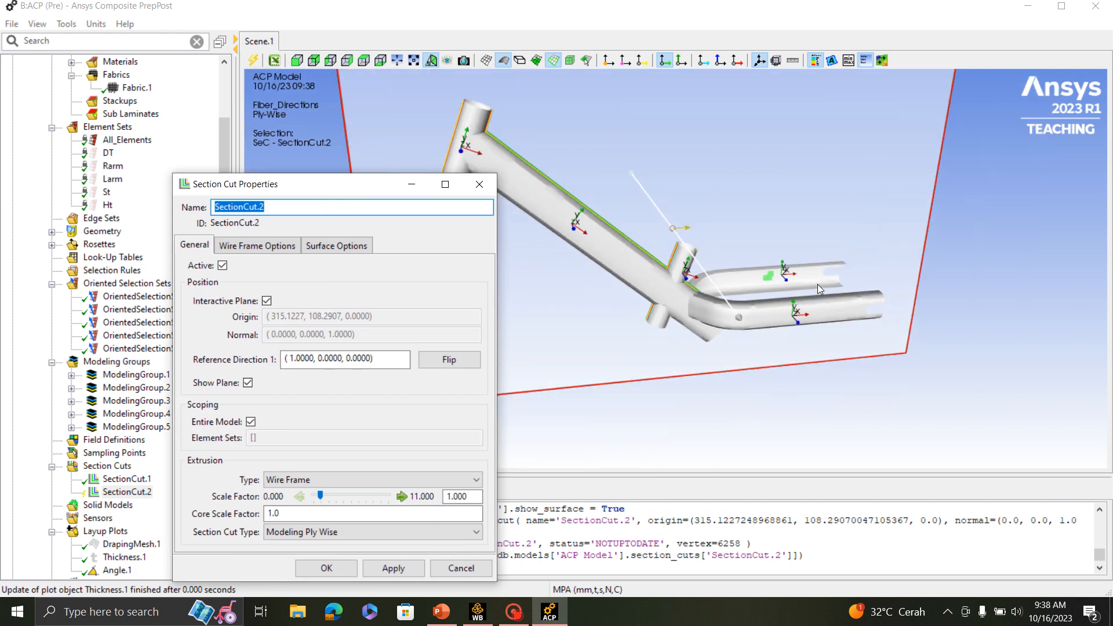
{"action": "left_click_drag", "start_coordinate": [817, 284], "coordinate": [773, 231]}
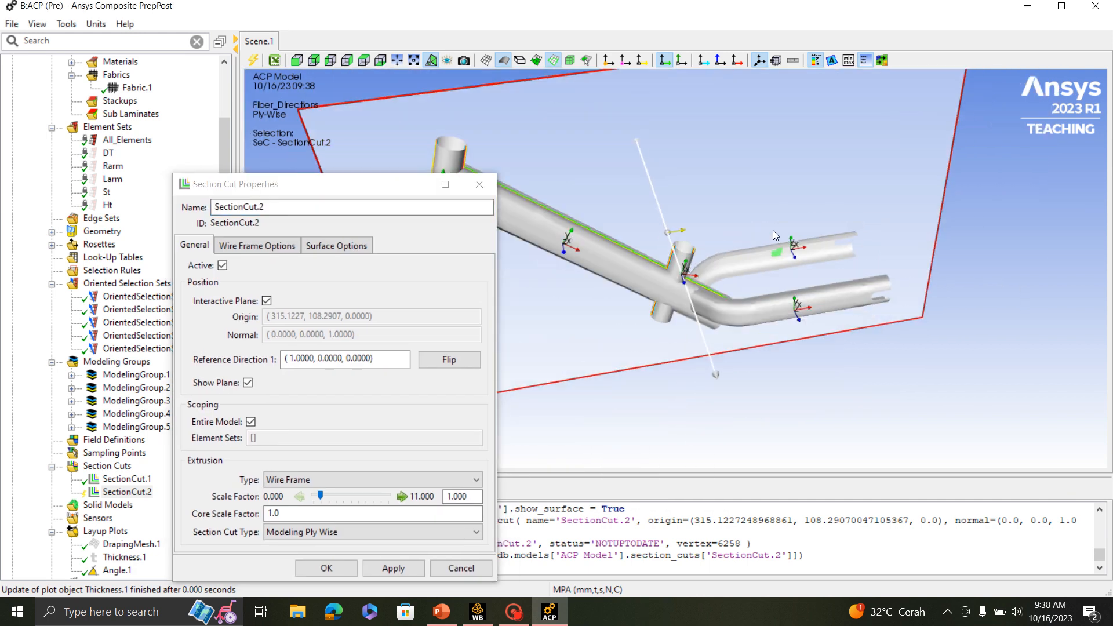
{"action": "left_click_drag", "start_coordinate": [367, 183], "coordinate": [220, 138]}
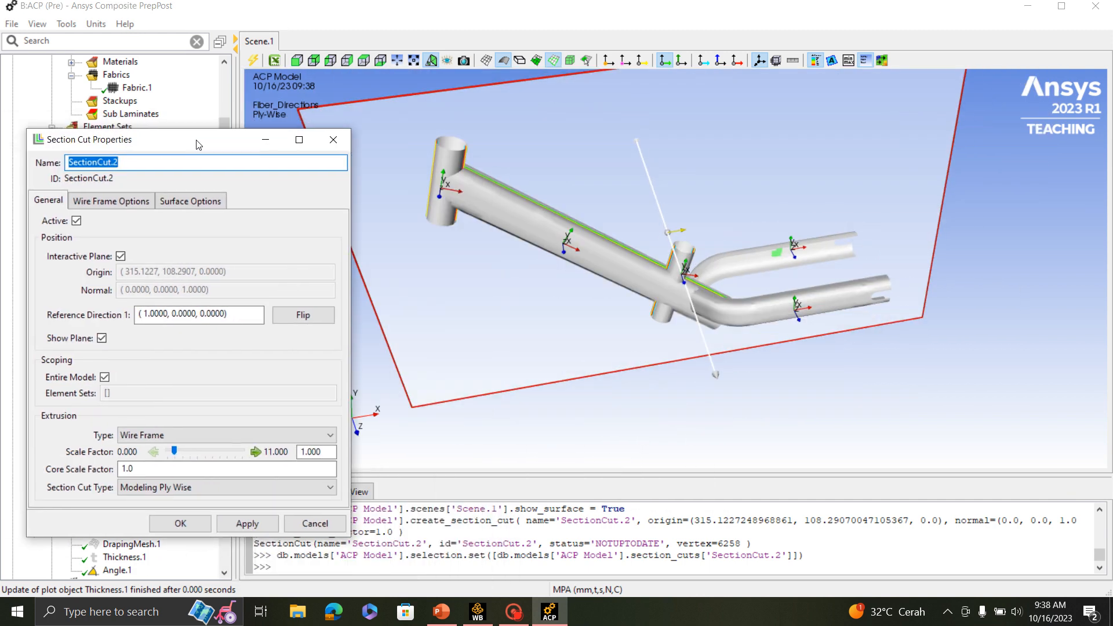
{"action": "left_click", "coordinate": [120, 255]}
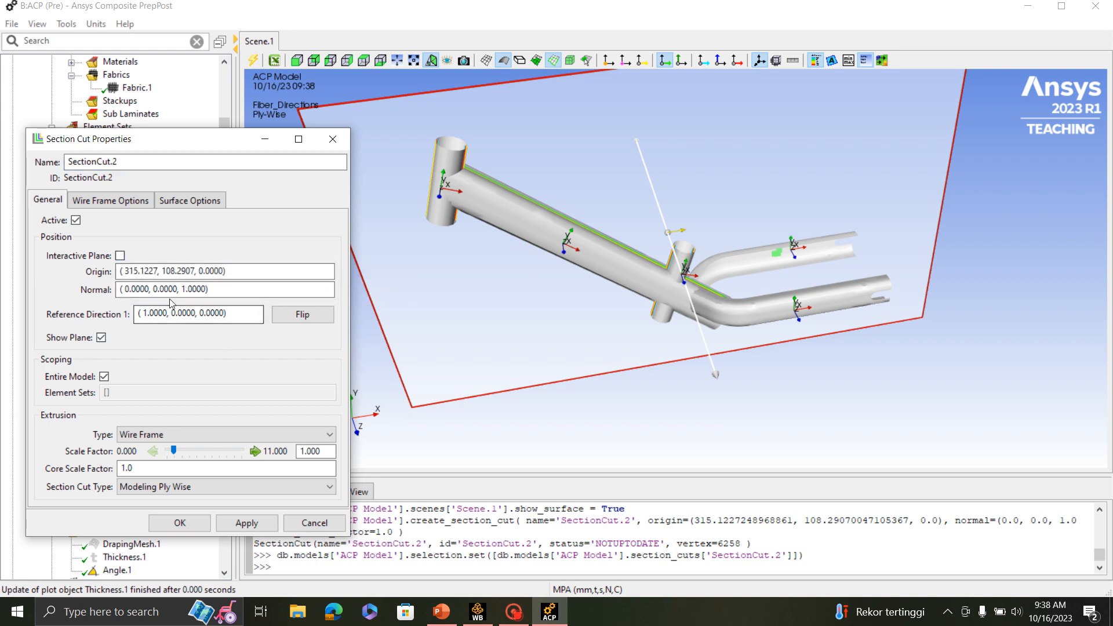
{"action": "left_click", "coordinate": [186, 288]}
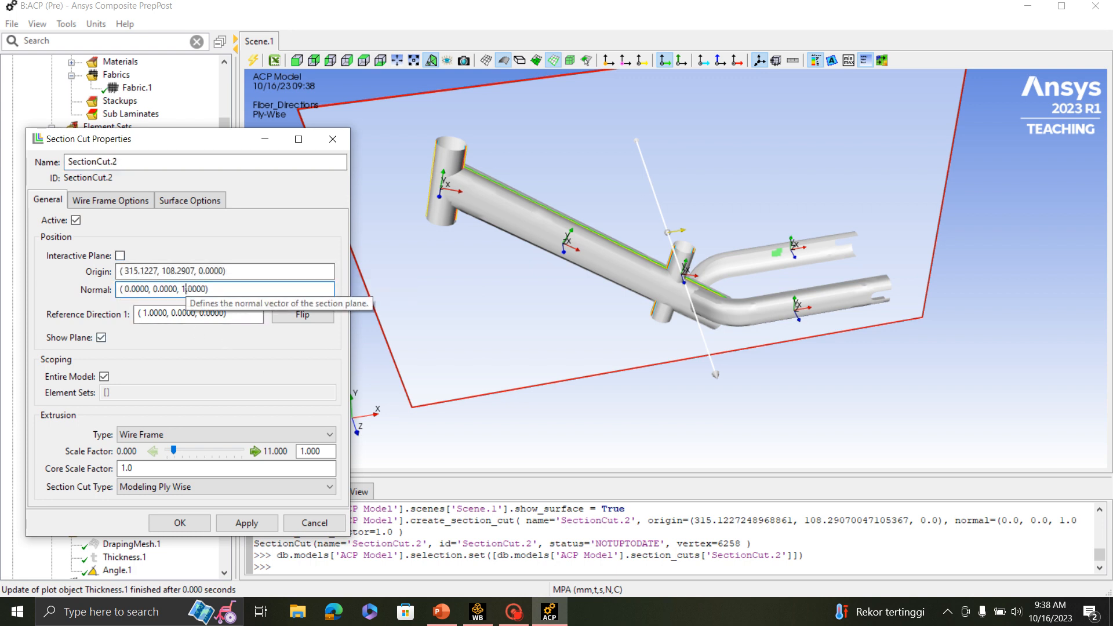
{"action": "key", "text": "BackSpace"}
{"action": "type", "text": "0"}
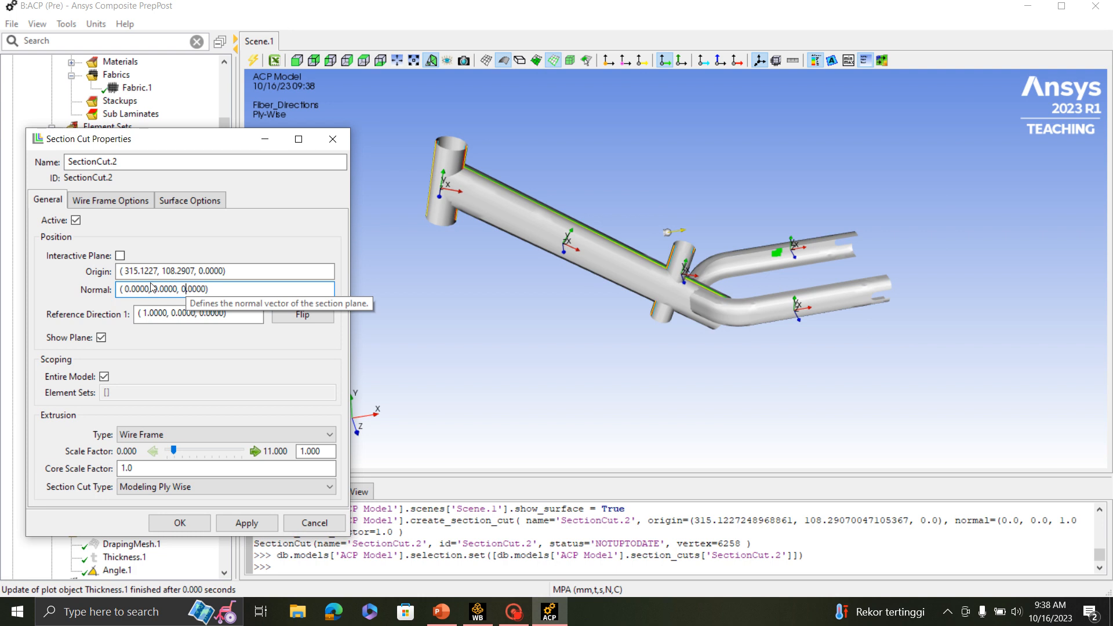
{"action": "key", "text": "BackSpace"}
{"action": "type", "text": "1"}
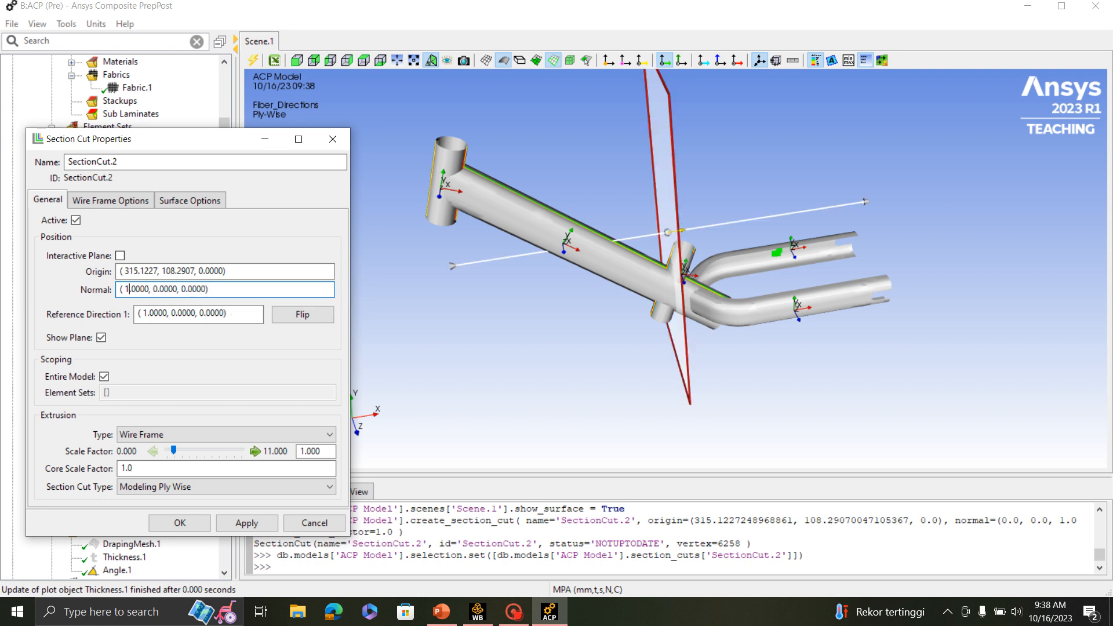
{"action": "scroll", "coordinate": [579, 363], "scroll_direction": "up", "scroll_amount": 3}
{"action": "left_click_drag", "start_coordinate": [705, 371], "coordinate": [678, 363]}
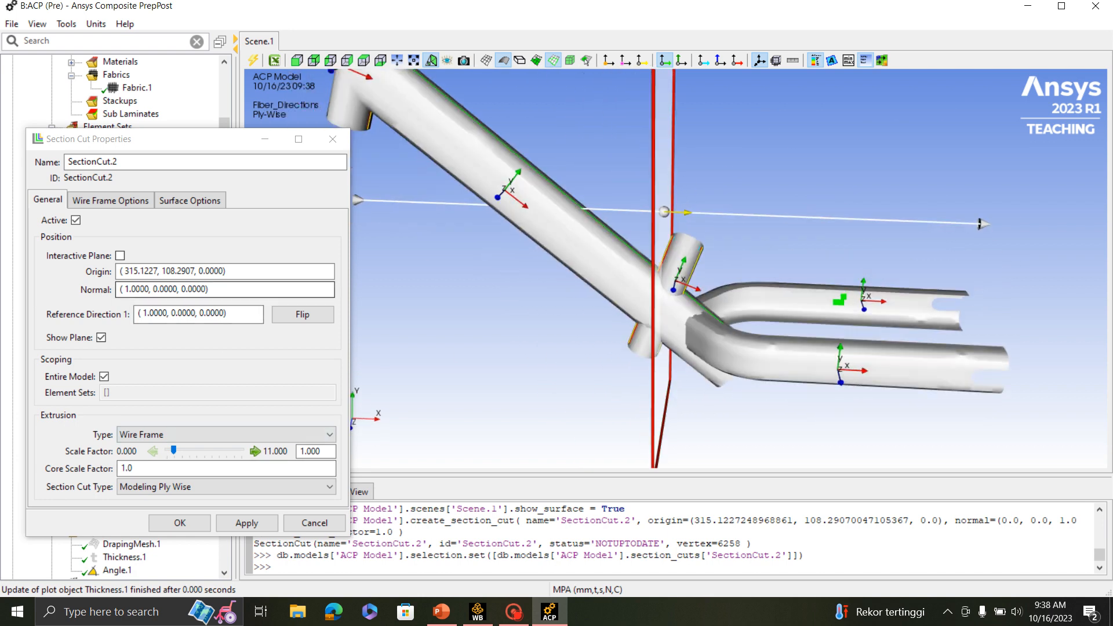
- Set the section cut's origin to (515.1227, 108.2907, 0.0000) so the plane crosses both rear arms, and accept the properties
{"action": "left_click", "coordinate": [125, 270]}
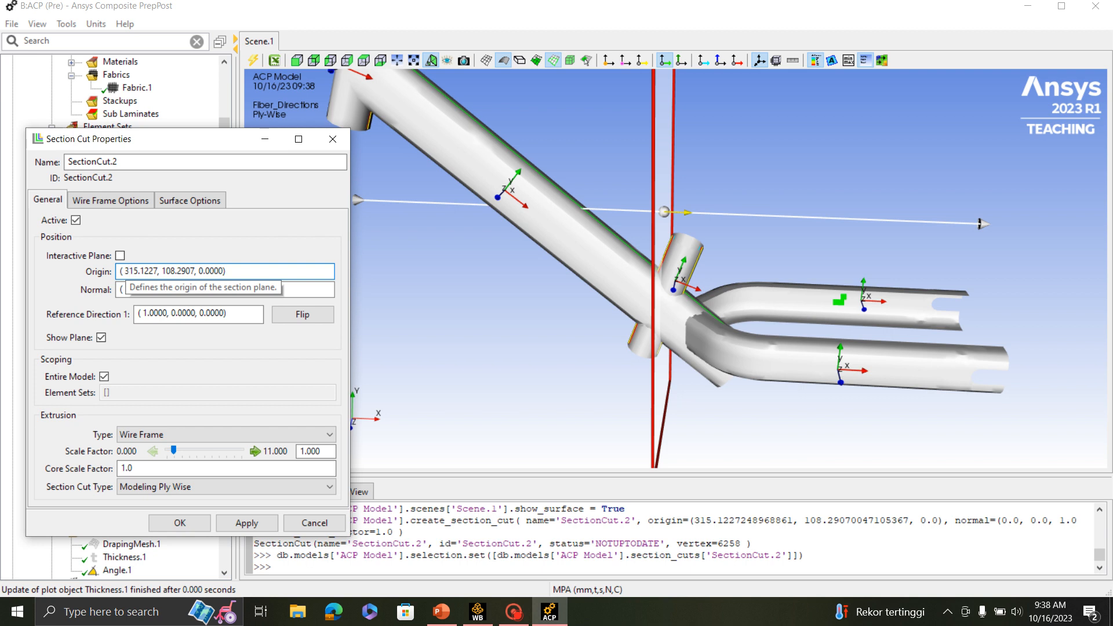
{"action": "left_click_drag", "start_coordinate": [128, 271], "coordinate": [116, 274]}
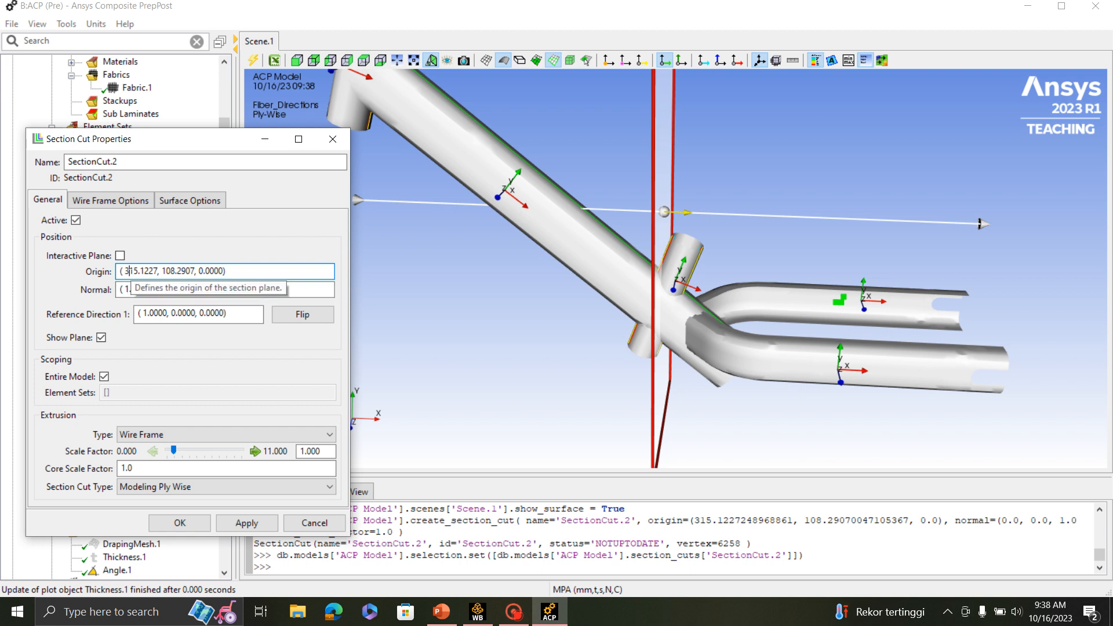
{"action": "type", "text": "5"}
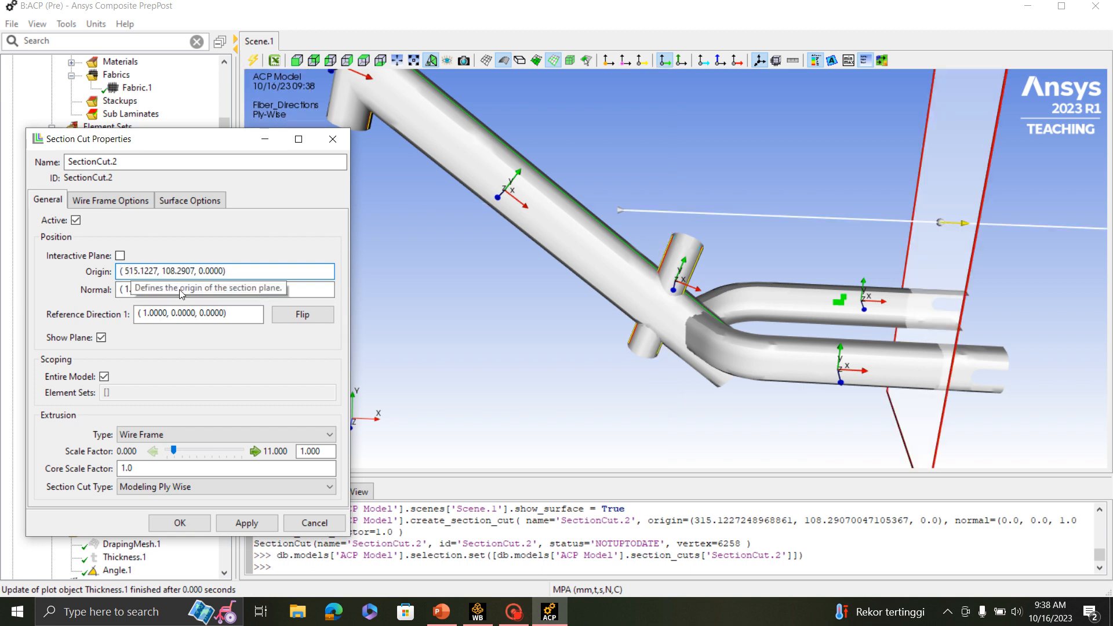
{"action": "scroll", "coordinate": [905, 447], "scroll_direction": "down", "scroll_amount": 2}
{"action": "left_click_drag", "start_coordinate": [934, 404], "coordinate": [852, 387]}
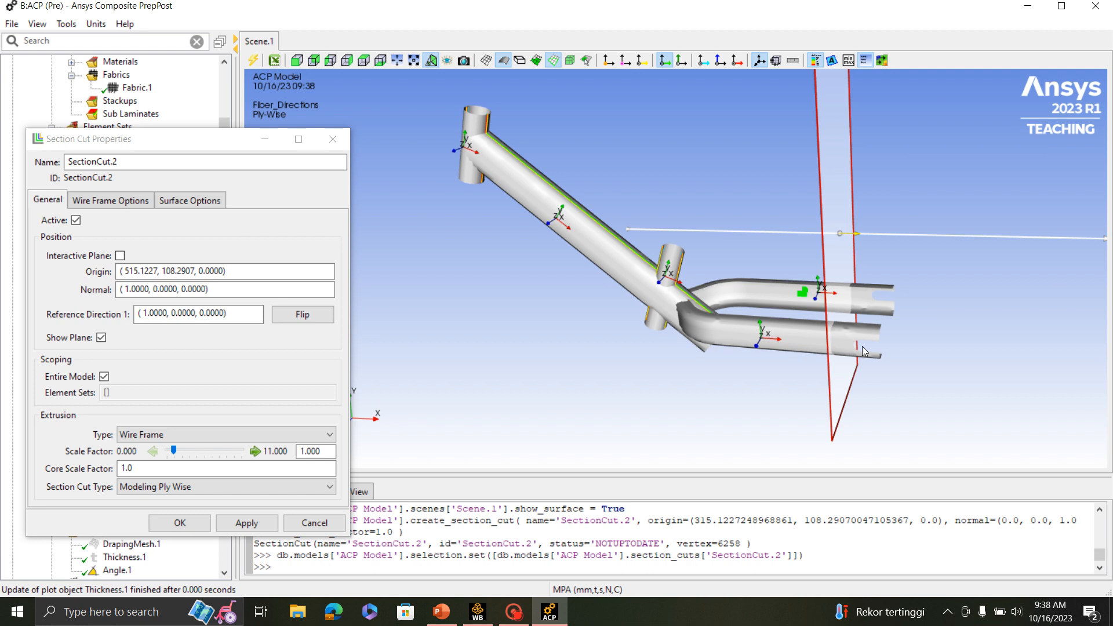
{"action": "left_click", "coordinate": [181, 523]}
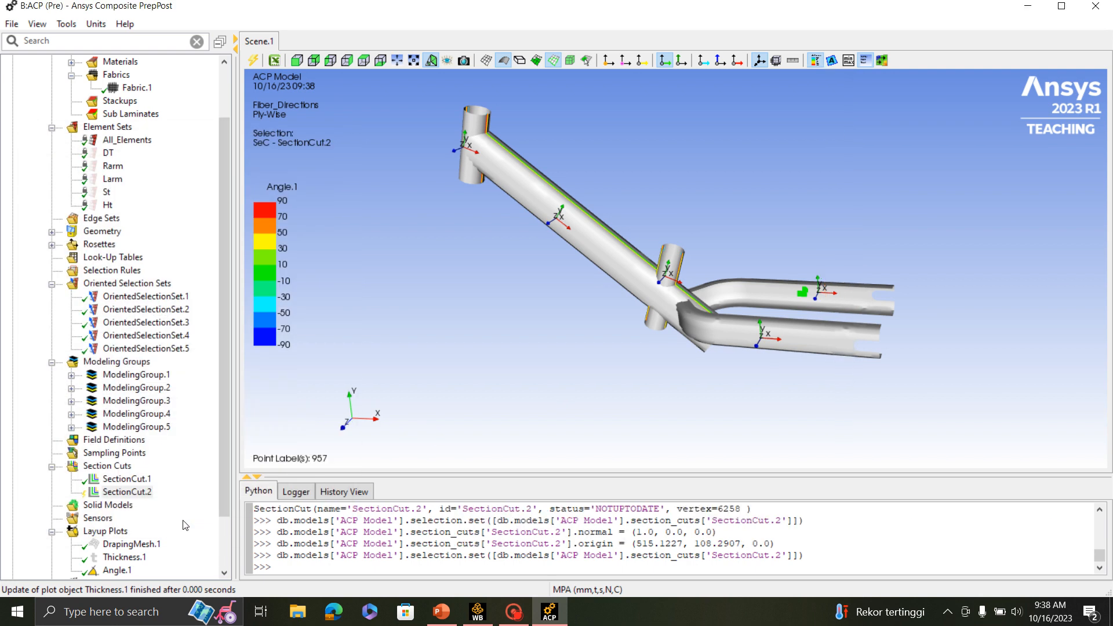
- Update SectionCut.2 and show it in the scene
{"action": "right_click", "coordinate": [139, 491]}
{"action": "left_click", "coordinate": [175, 353]}
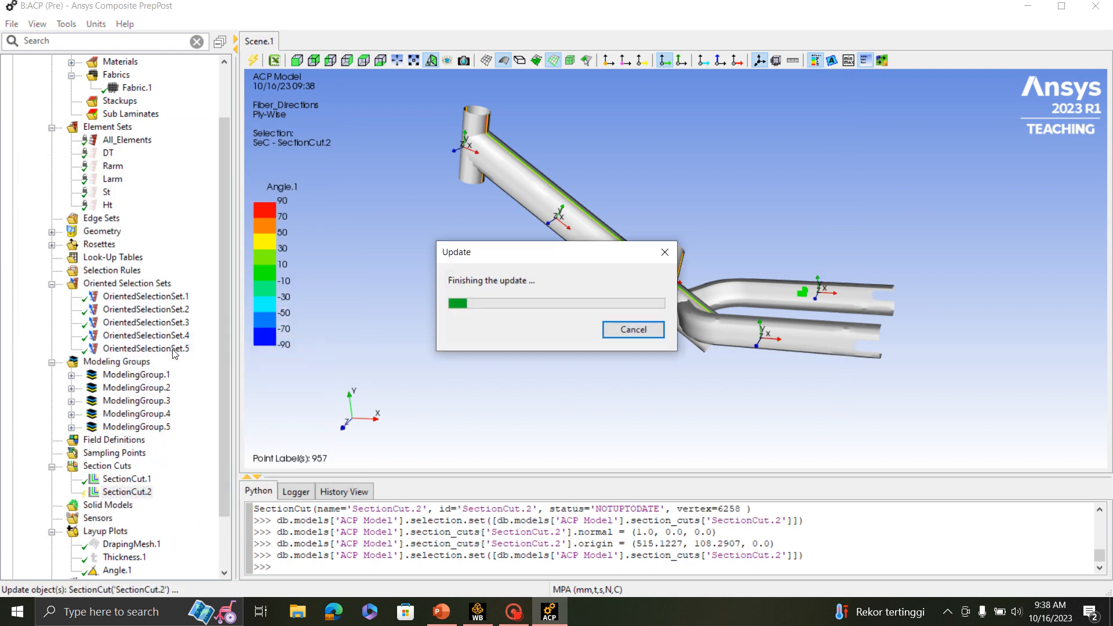
{"action": "right_click", "coordinate": [113, 496]}
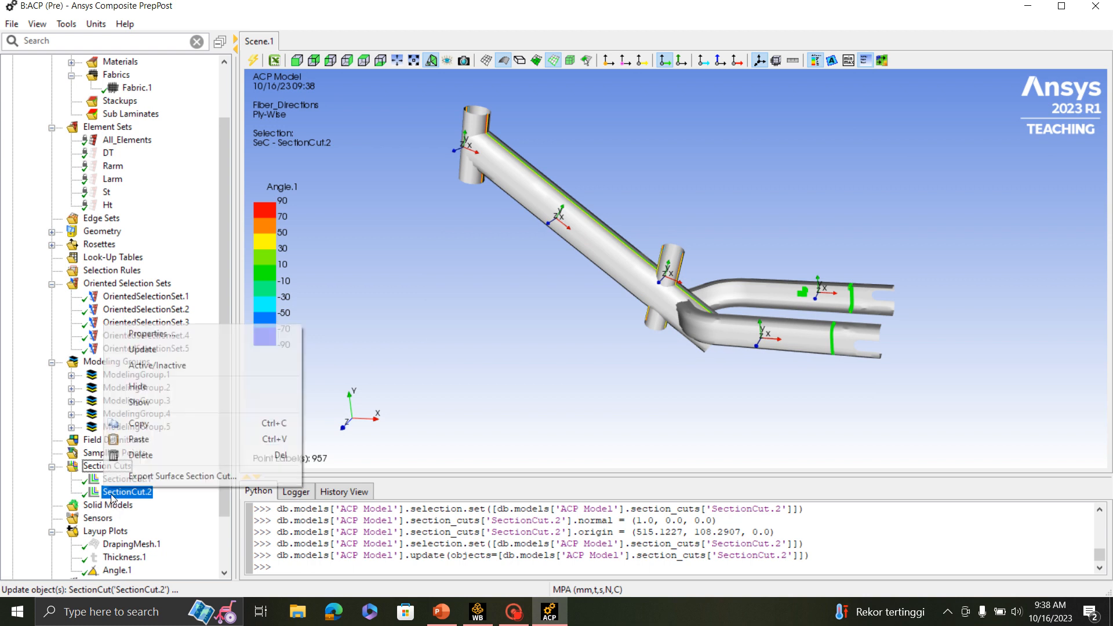
{"action": "left_click", "coordinate": [144, 406]}
- Inspect the section cut through the rear arms from the end and turn off the surface display to isolate the plies
{"action": "middle_click_drag", "start_coordinate": [724, 321], "coordinate": [618, 326]}
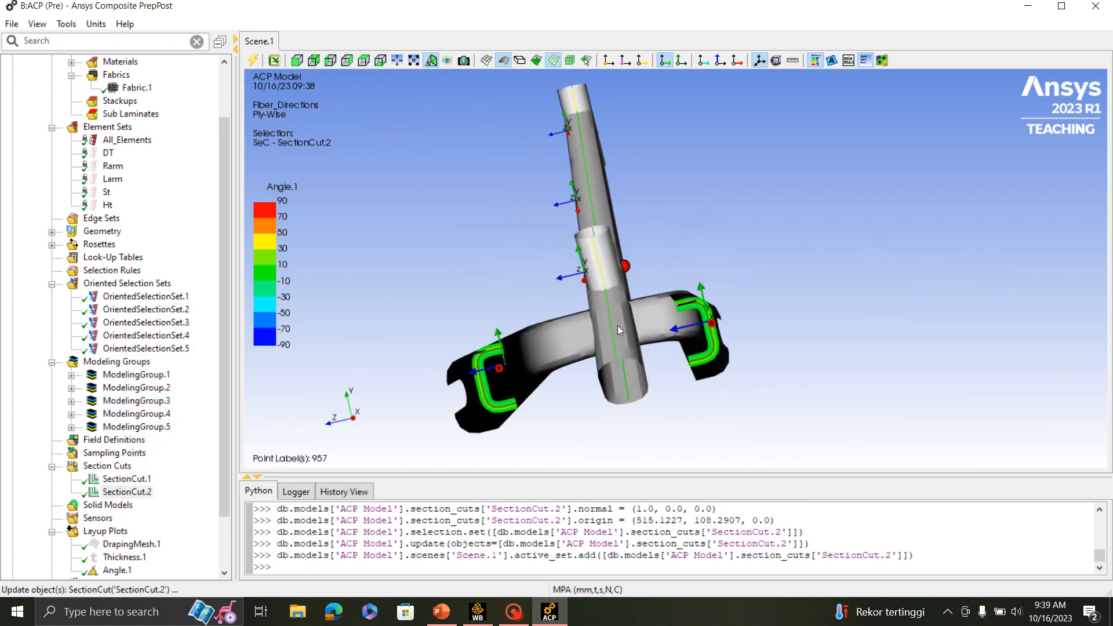
{"action": "scroll", "coordinate": [802, 350], "scroll_direction": "up", "scroll_amount": 5}
{"action": "middle_click_drag", "start_coordinate": [750, 374], "coordinate": [740, 313]}
{"action": "scroll", "coordinate": [858, 344], "scroll_direction": "up", "scroll_amount": 1}
{"action": "scroll", "coordinate": [812, 237], "scroll_direction": "down", "scroll_amount": 2}
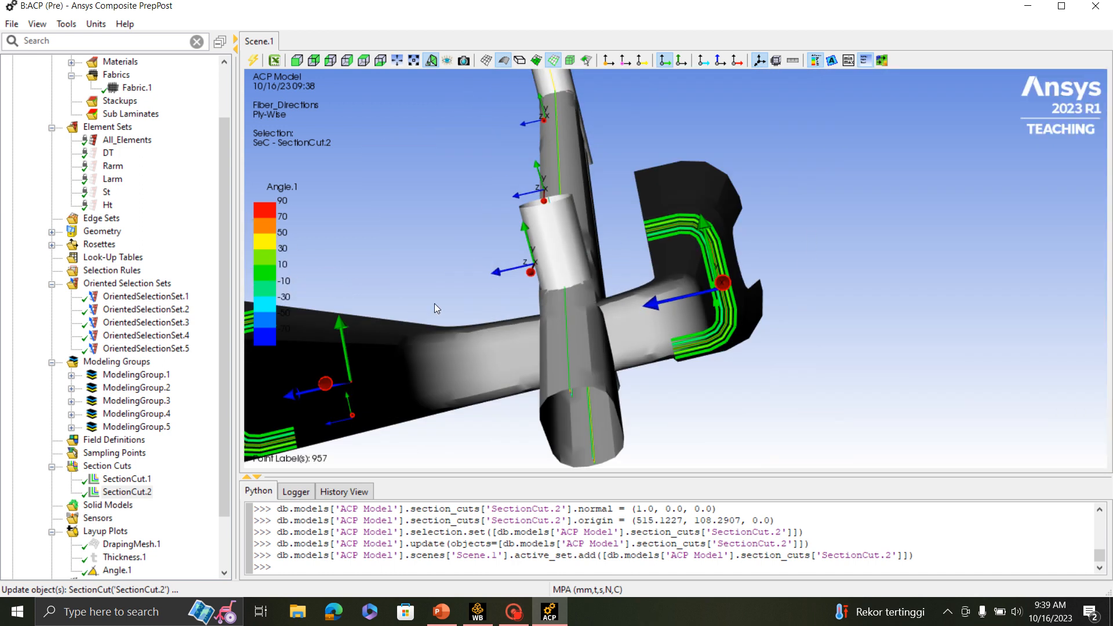
{"action": "scroll", "coordinate": [648, 246], "scroll_direction": "up", "scroll_amount": 2}
{"action": "scroll", "coordinate": [662, 236], "scroll_direction": "up", "scroll_amount": 2}
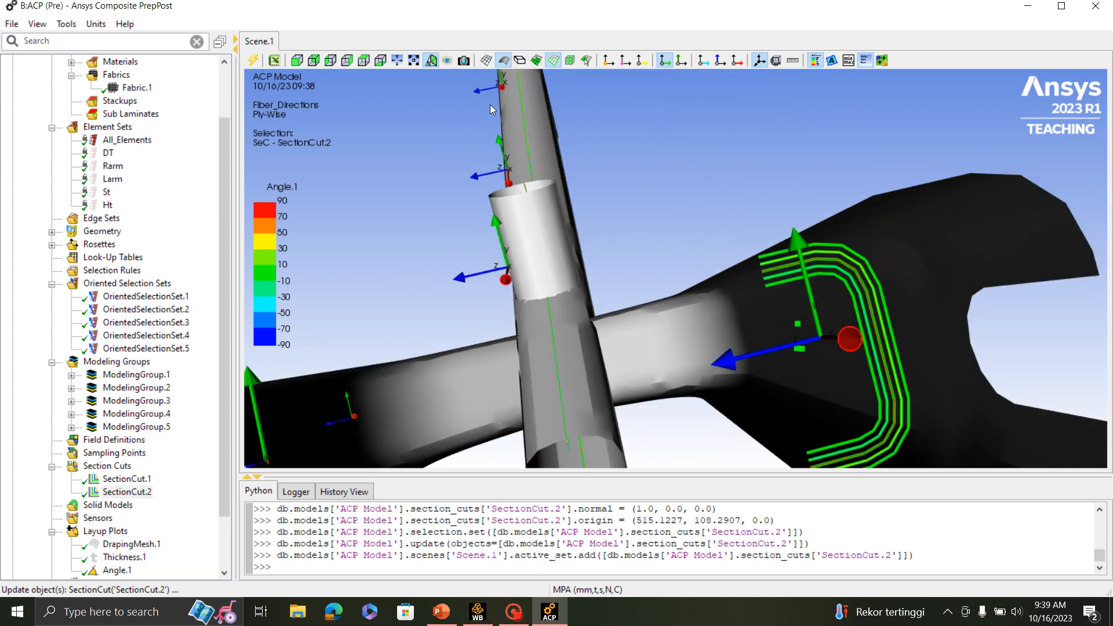
{"action": "left_click", "coordinate": [504, 60]}
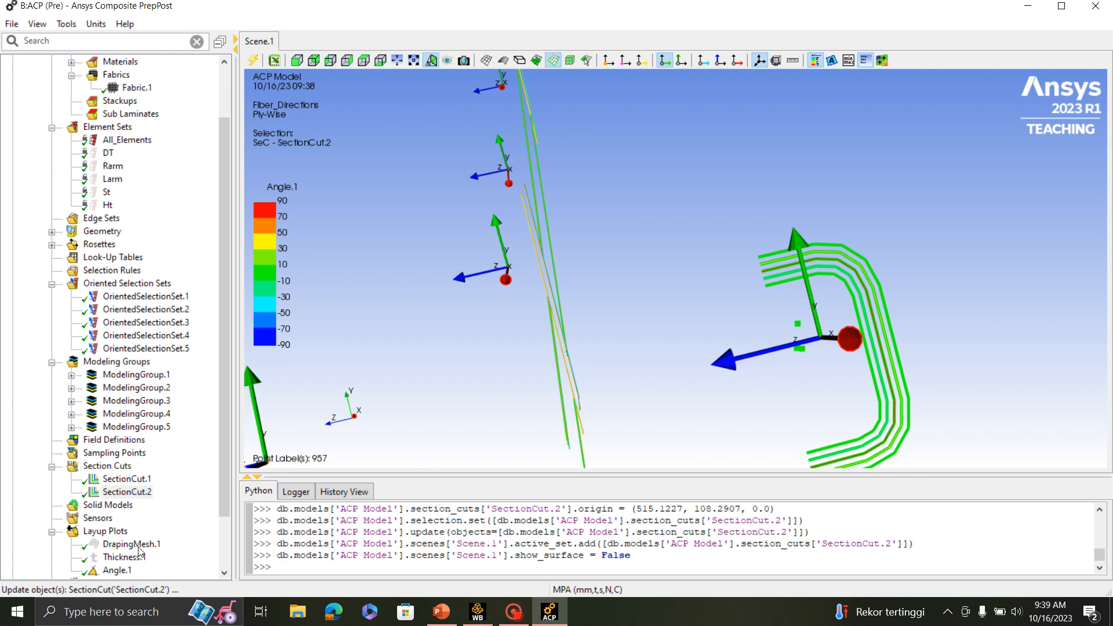
- Update the Angle.1 layup plot and show it on the rear arm section cut
{"action": "left_click", "coordinate": [120, 571]}
{"action": "right_click", "coordinate": [120, 571]}
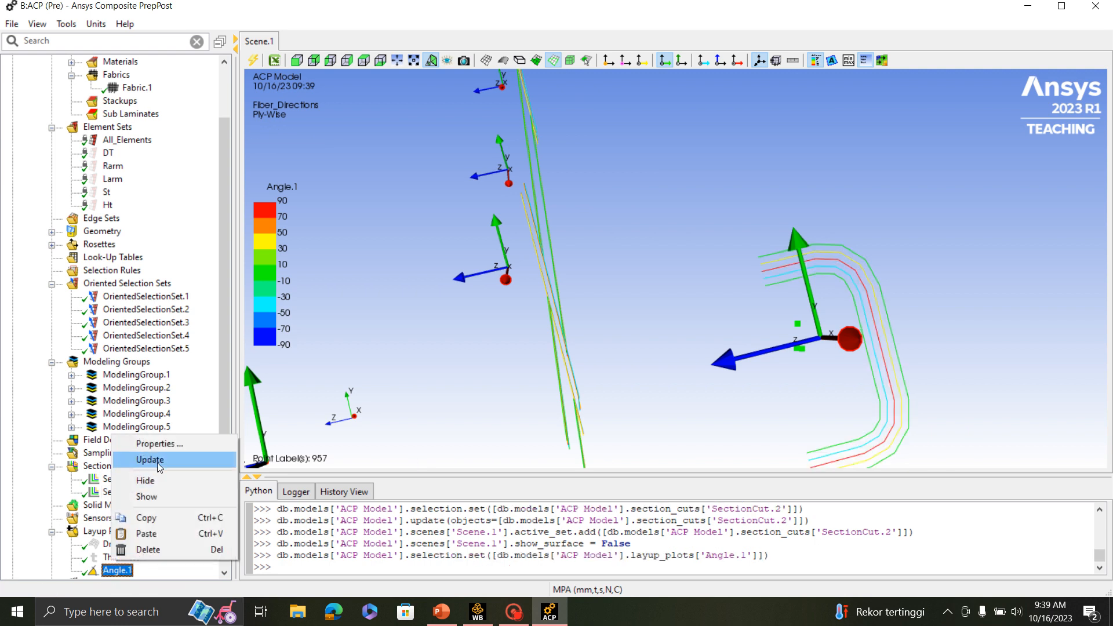
{"action": "left_click", "coordinate": [152, 459]}
{"action": "right_click", "coordinate": [113, 569]}
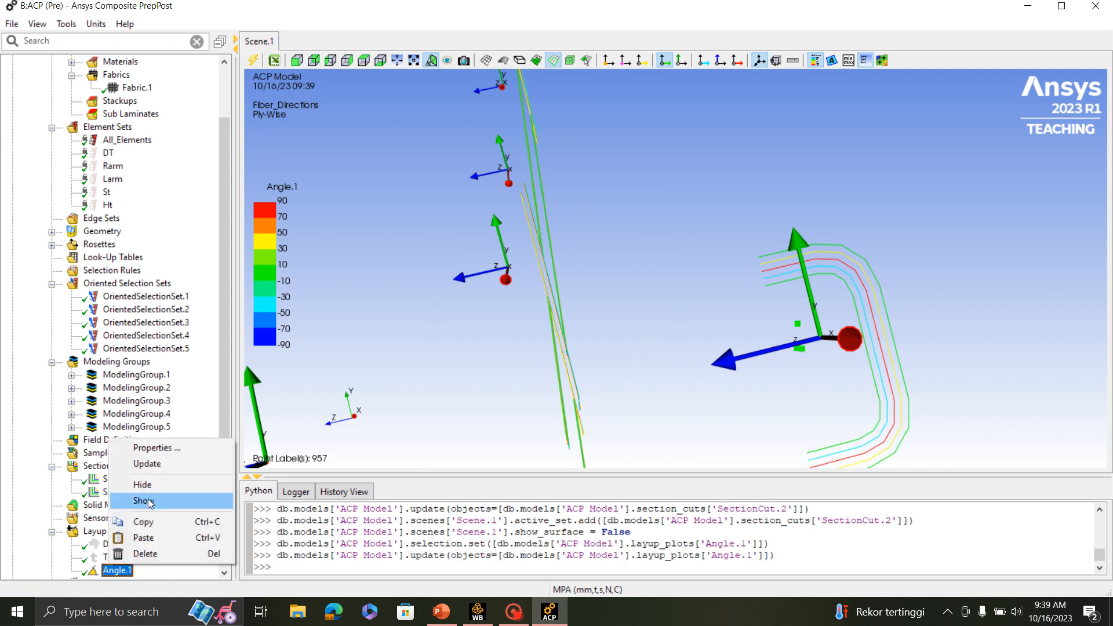
{"action": "left_click", "coordinate": [148, 500]}
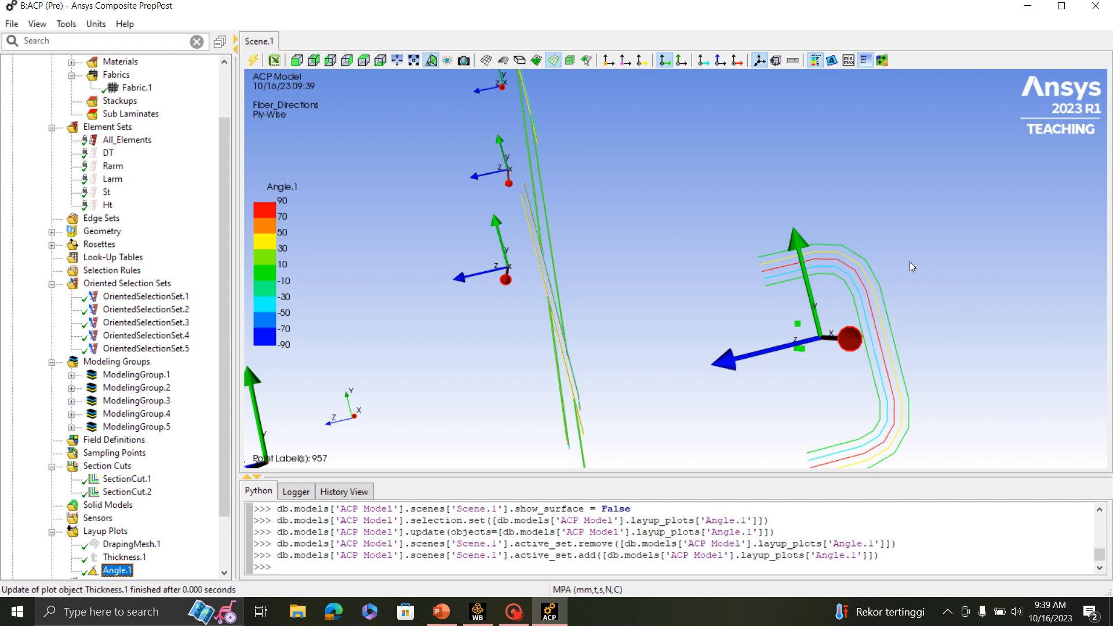
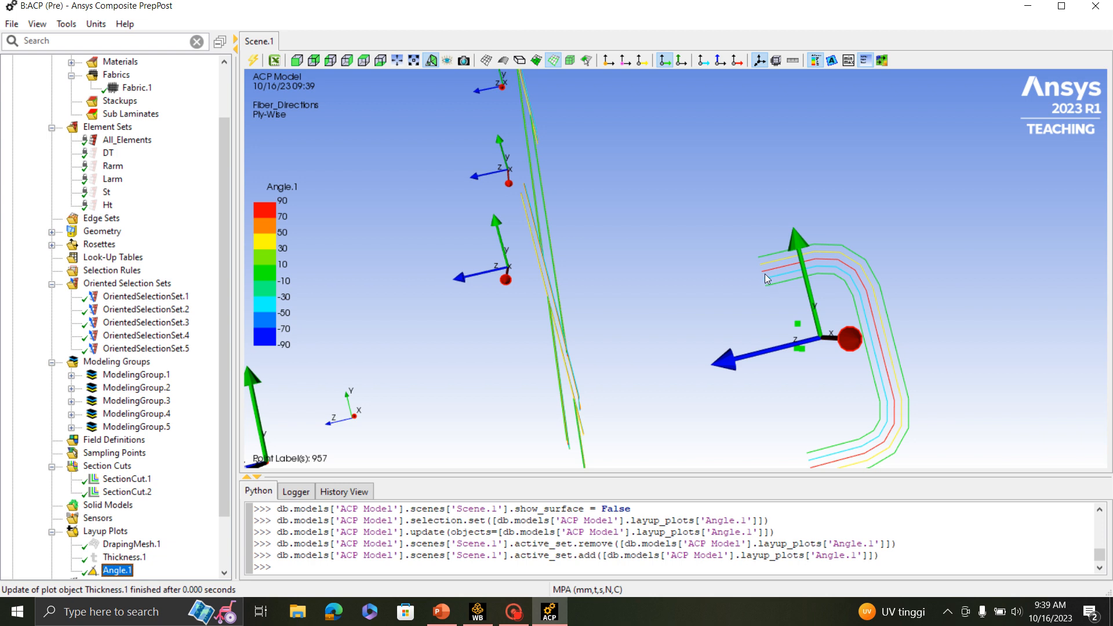
- Examine the ply angle plot layer by layer on the section cuts through the frame tubes and rear arms
{"action": "scroll", "coordinate": [774, 280], "scroll_direction": "up", "scroll_amount": 2}
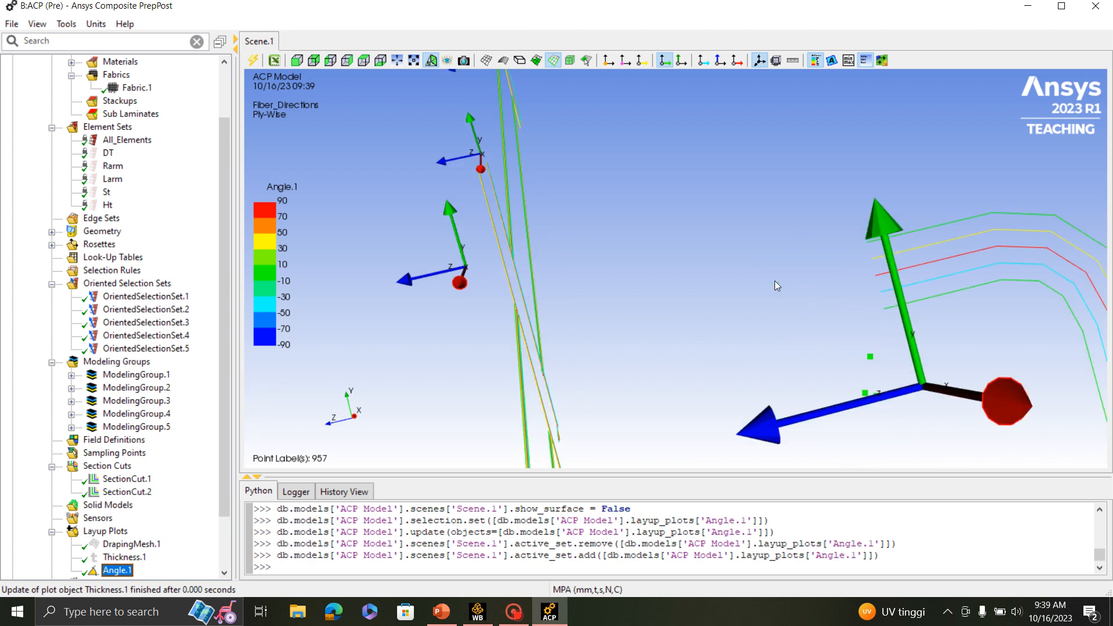
{"action": "scroll", "coordinate": [889, 208], "scroll_direction": "down", "scroll_amount": 4}
{"action": "left_click_drag", "start_coordinate": [696, 267], "coordinate": [924, 234]}
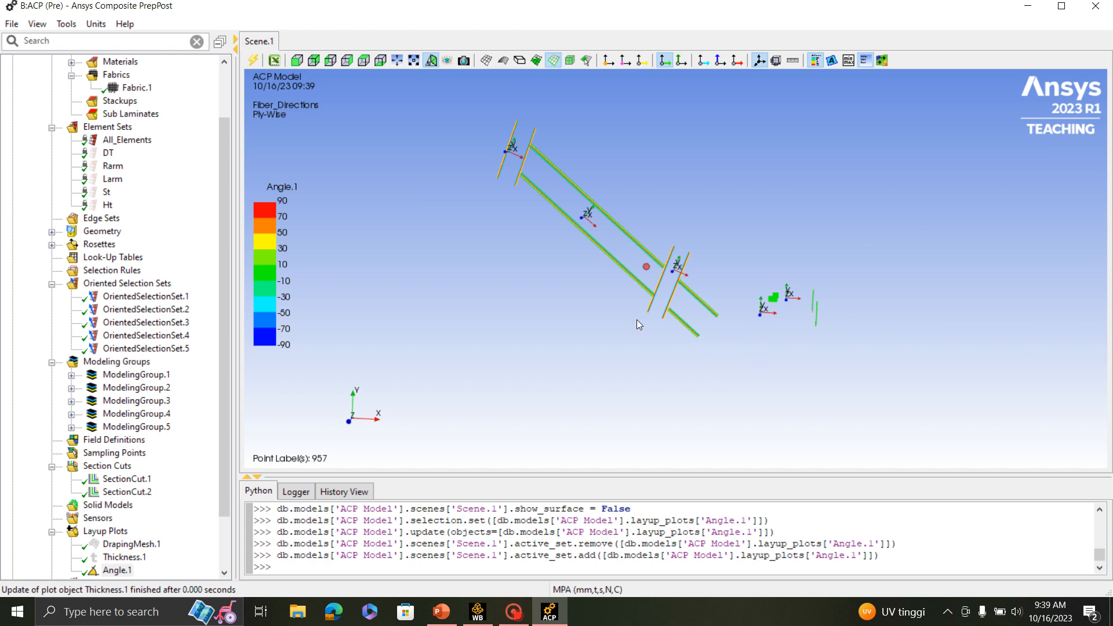
{"action": "scroll", "coordinate": [156, 476], "scroll_direction": "down", "scroll_amount": 2}
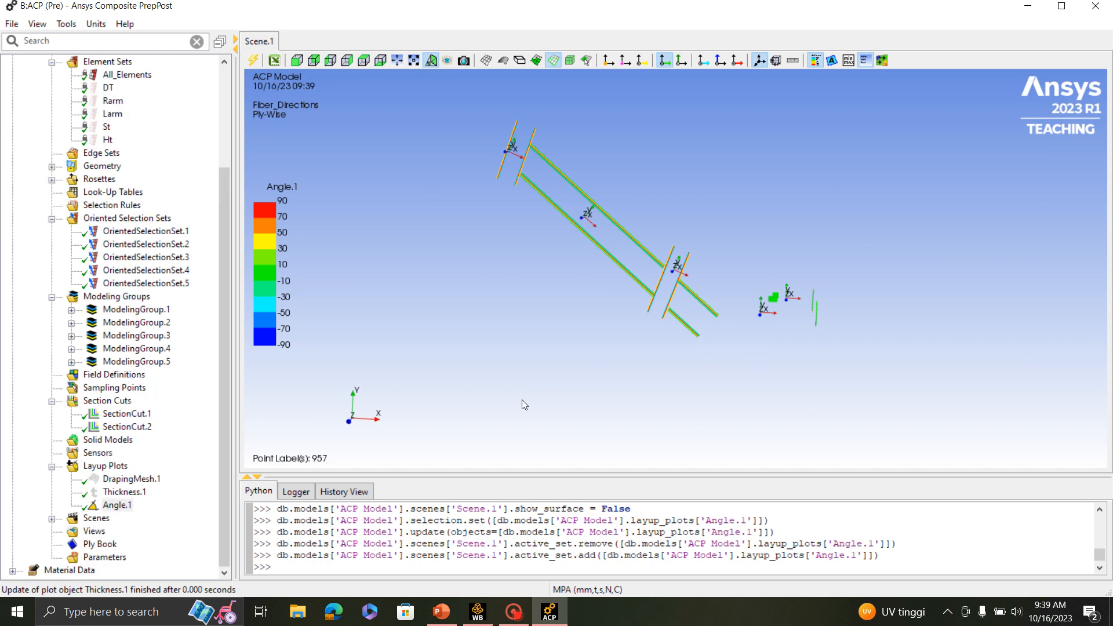
{"action": "scroll", "coordinate": [742, 307], "scroll_direction": "up", "scroll_amount": 5}
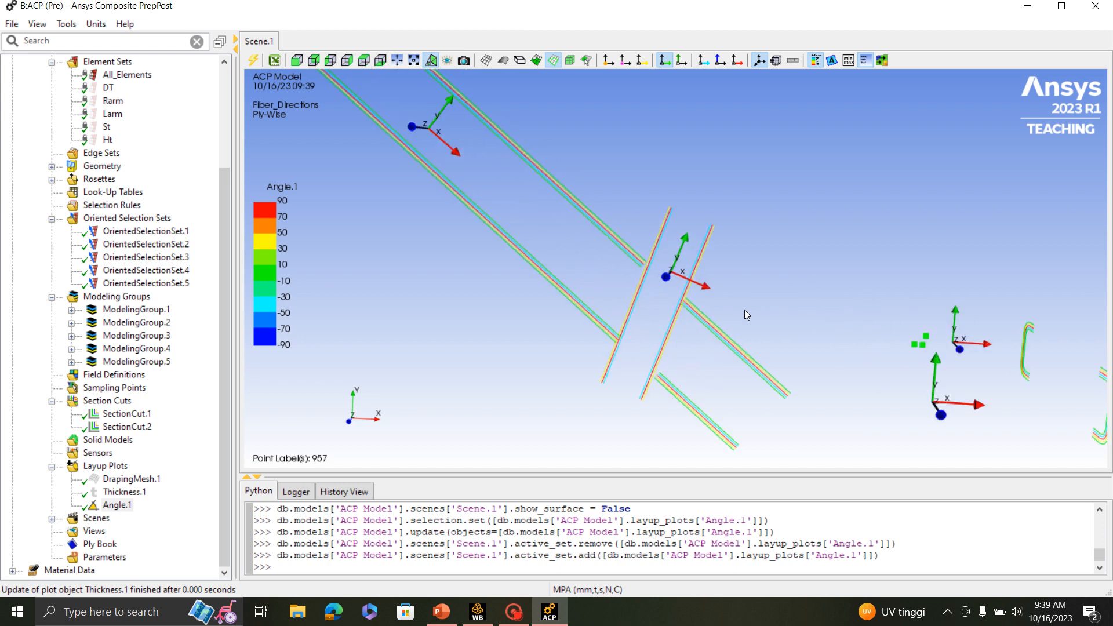
{"action": "scroll", "coordinate": [744, 310], "scroll_direction": "down", "scroll_amount": 3}
{"action": "scroll", "coordinate": [747, 338], "scroll_direction": "down", "scroll_amount": 1}
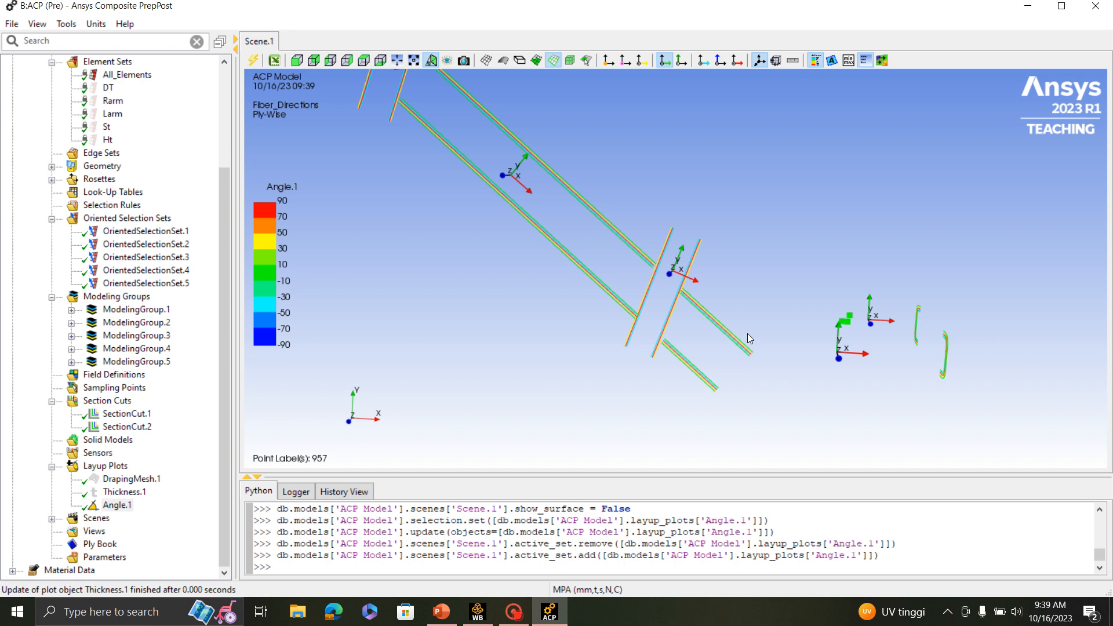
- Close ACP (Pre) and update the Setup cell of the ACP (Pre) system in the Workbench project schematic
{"action": "left_click", "coordinate": [1095, 6]}
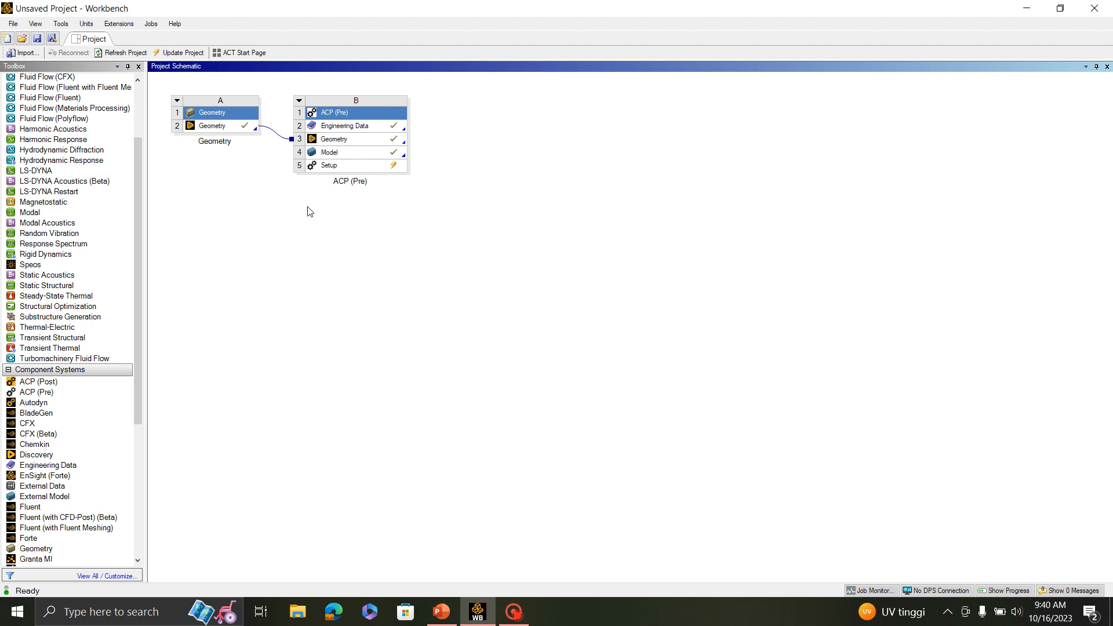
{"action": "scroll", "coordinate": [64, 203], "scroll_direction": "up", "scroll_amount": 3}
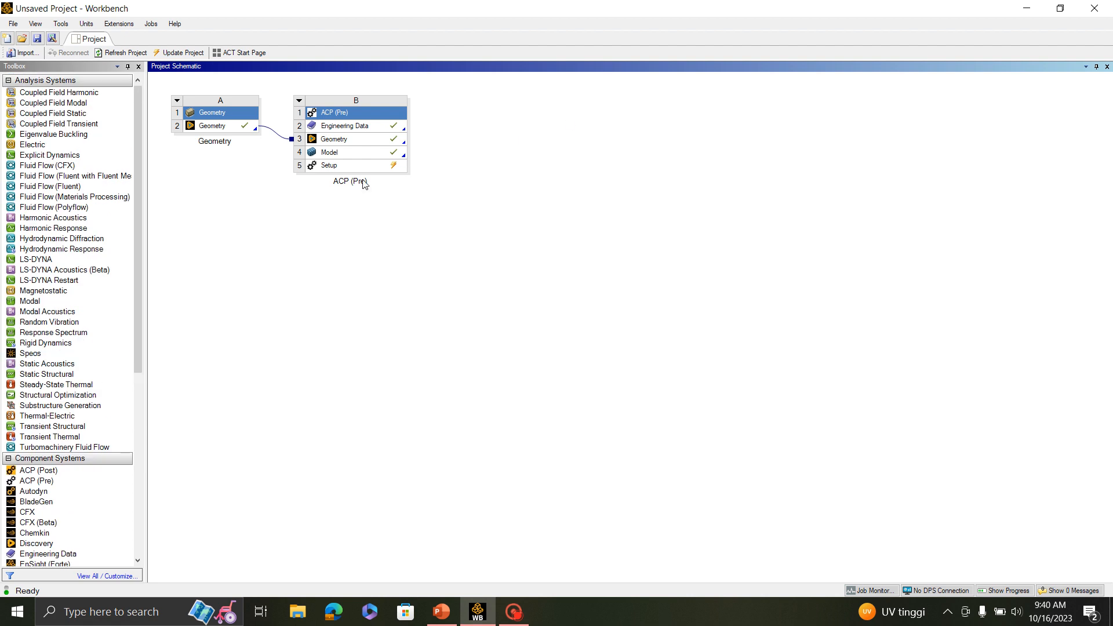
{"action": "left_click", "coordinate": [346, 169]}
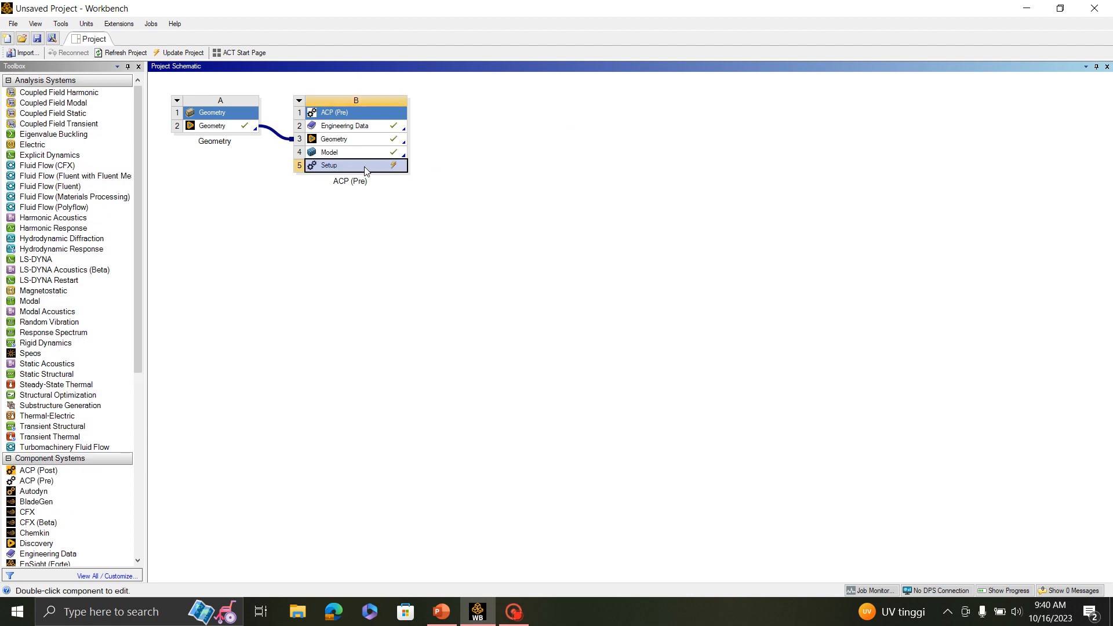
{"action": "right_click", "coordinate": [366, 170]}
{"action": "left_click", "coordinate": [408, 245]}
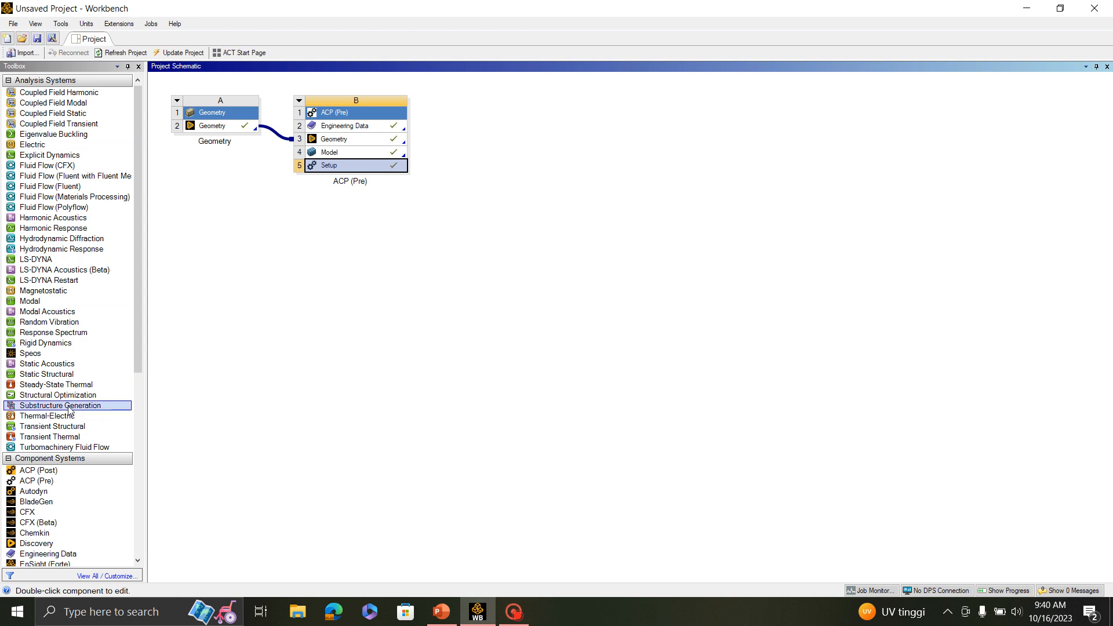
- Add a Static Structural system with shell composite data transferred from the ACP (Pre) Setup to its Model, and open its Setup in Mechanical
{"action": "left_click_drag", "start_coordinate": [55, 374], "coordinate": [528, 141]}
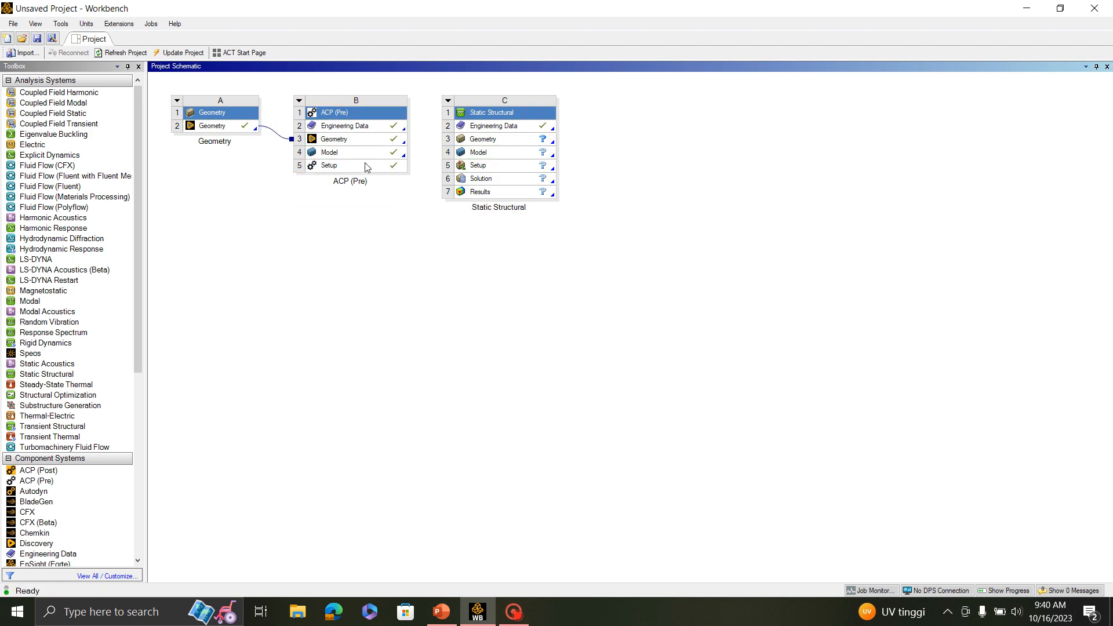
{"action": "left_click_drag", "start_coordinate": [365, 167], "coordinate": [495, 153]}
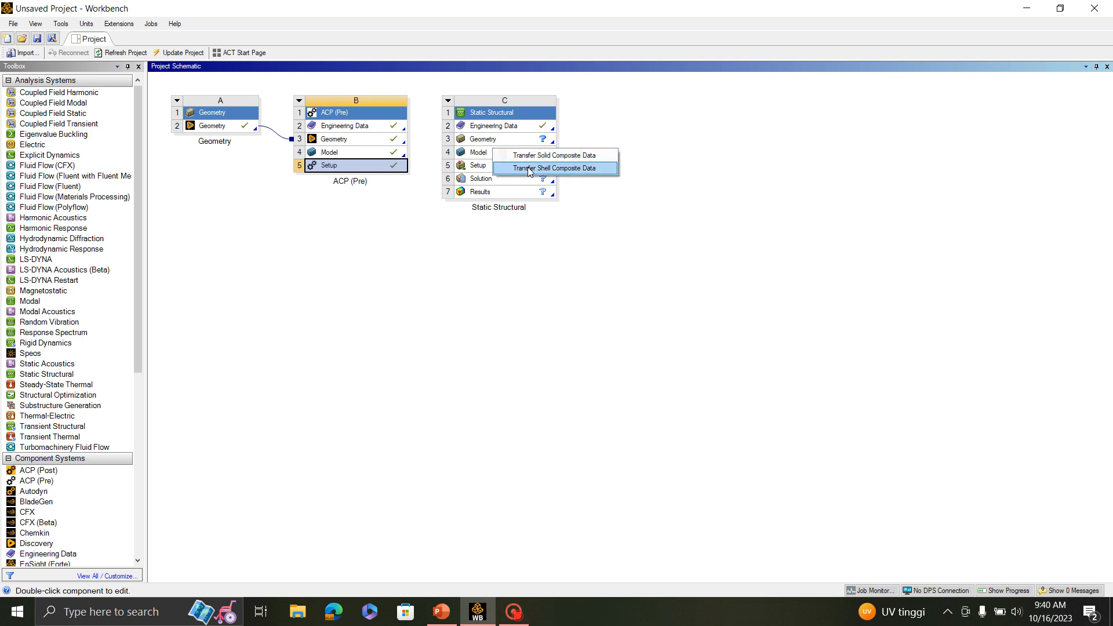
{"action": "left_click", "coordinate": [528, 169]}
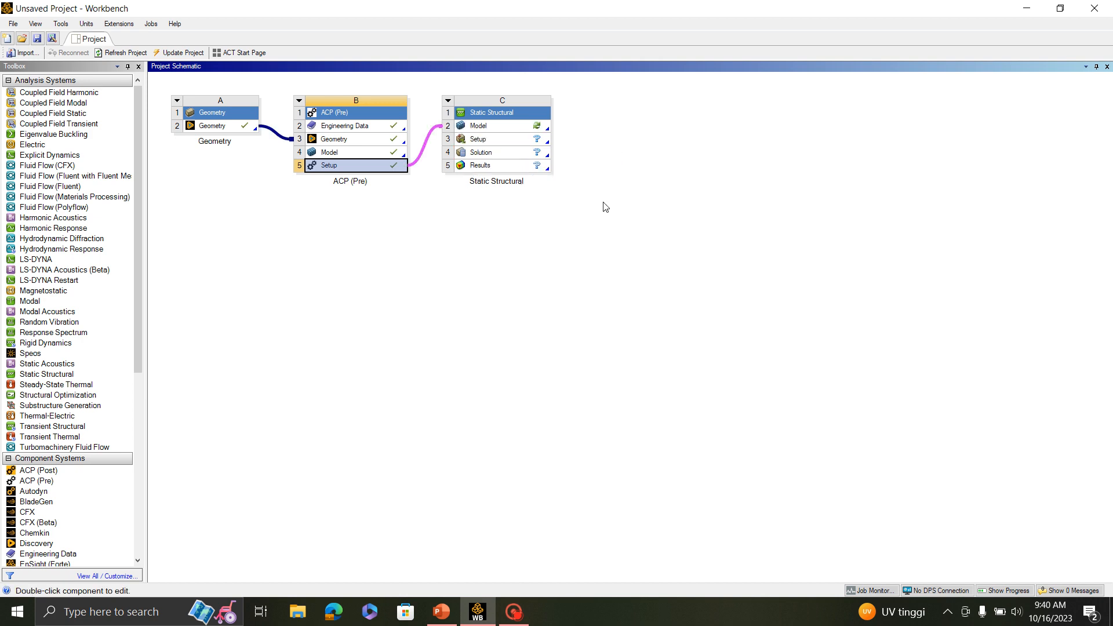
{"action": "left_click", "coordinate": [630, 212]}
{"action": "double_click", "coordinate": [505, 138]}
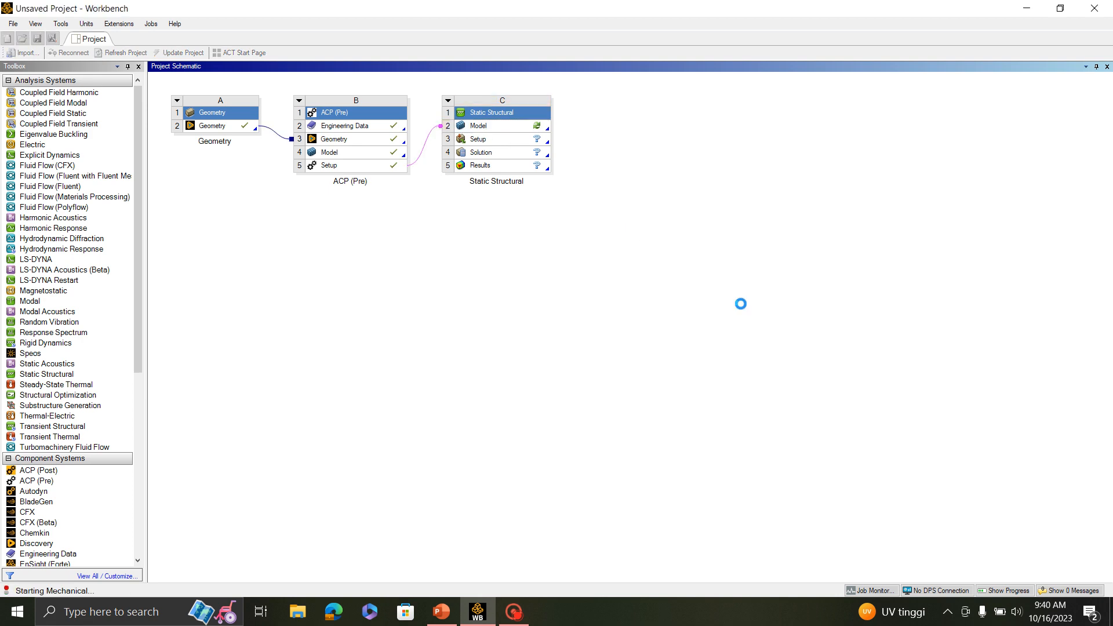
- Review the load and boundary condition slide in the PowerPoint lecture and return to Mechanical
{"action": "left_click", "coordinate": [441, 614]}
{"action": "scroll", "coordinate": [709, 276], "scroll_direction": "down", "scroll_amount": 6}
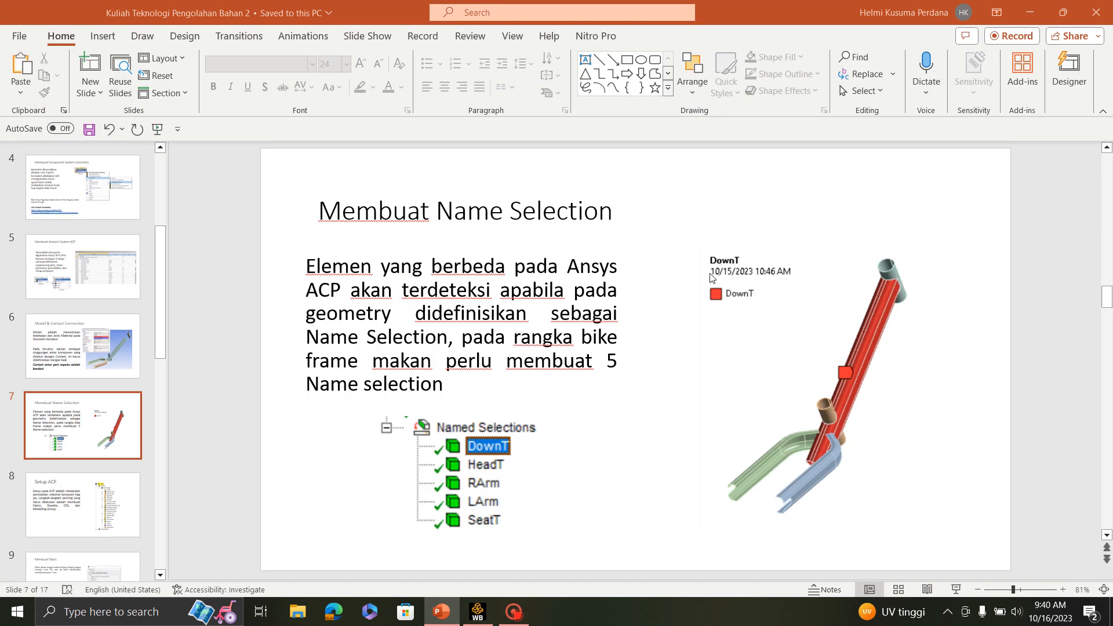
{"action": "scroll", "coordinate": [709, 276], "scroll_direction": "down", "scroll_amount": 5}
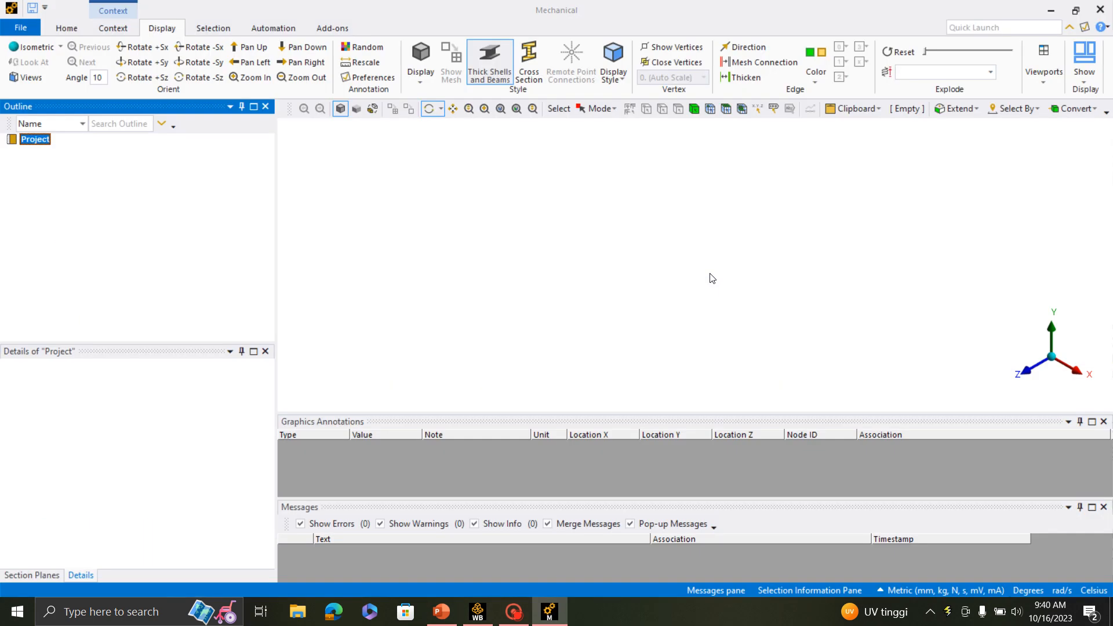
{"action": "left_click", "coordinate": [442, 612]}
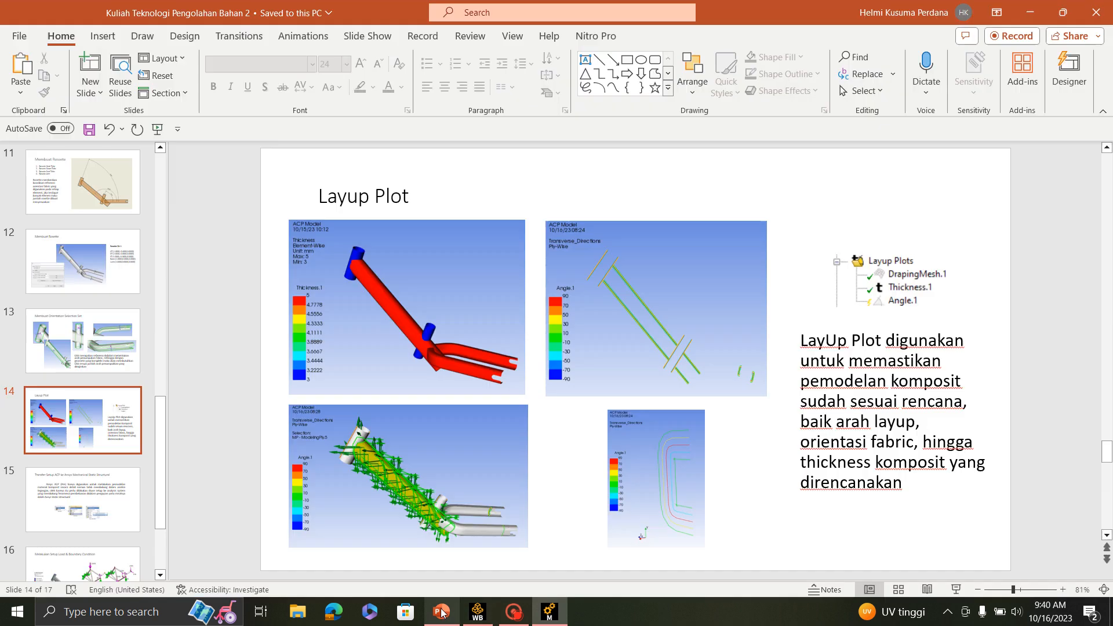
{"action": "scroll", "coordinate": [645, 307], "scroll_direction": "down", "scroll_amount": 3}
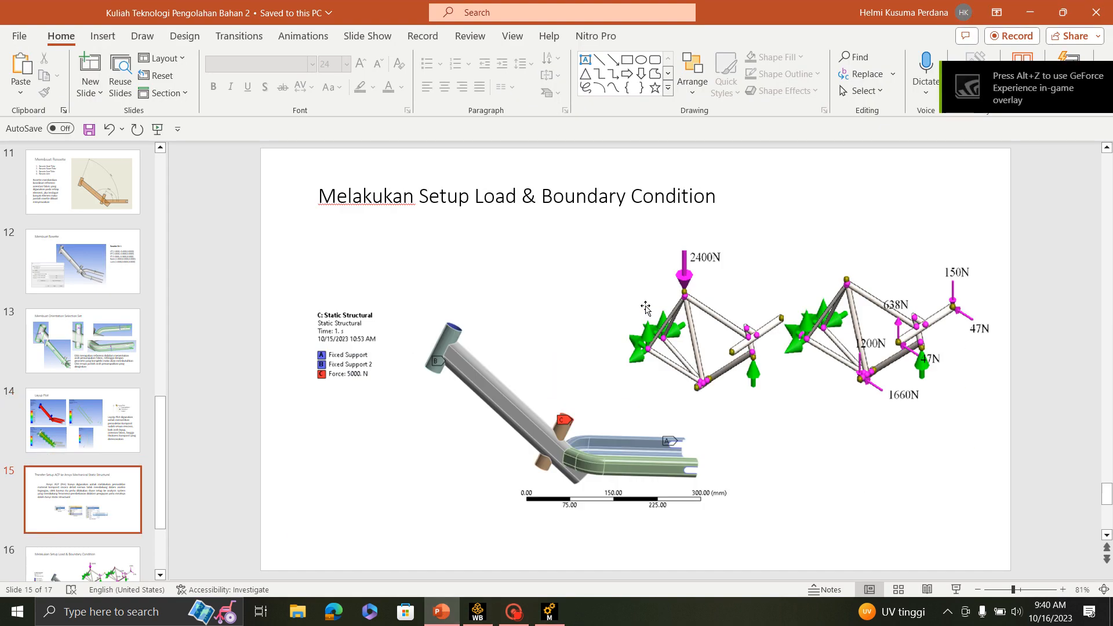
{"action": "scroll", "coordinate": [642, 297], "scroll_direction": "up", "scroll_amount": 1}
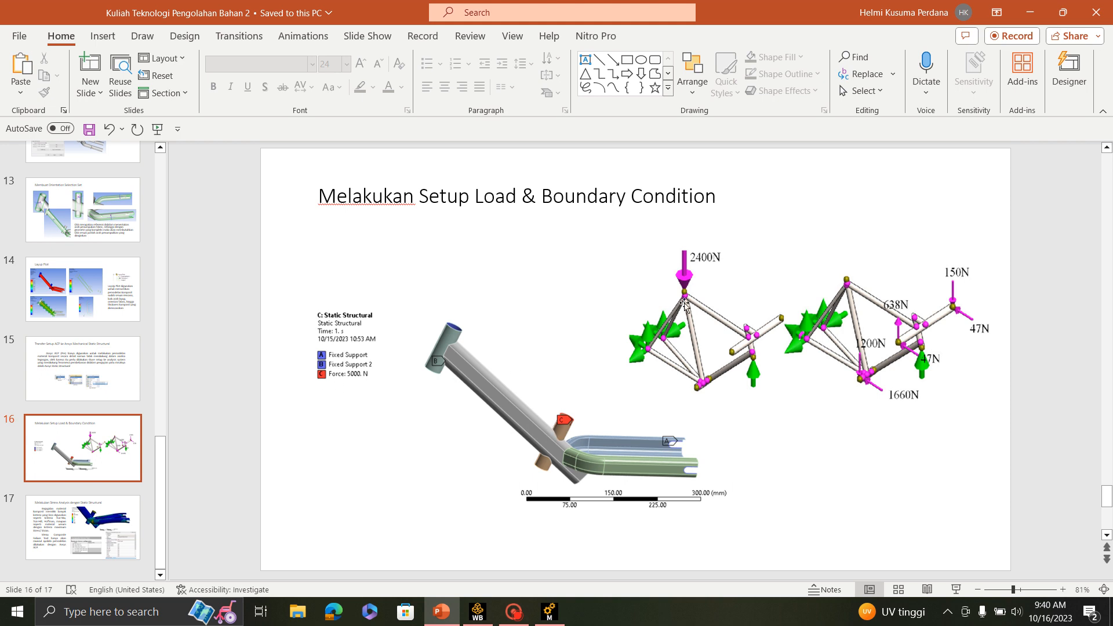
{"action": "left_click", "coordinate": [1029, 12]}
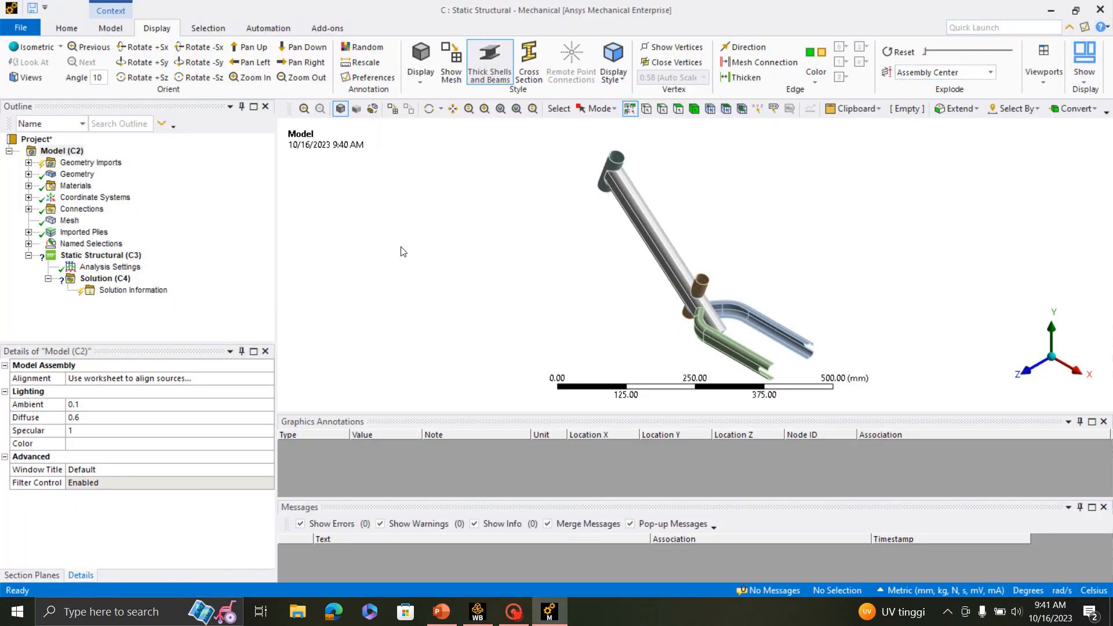
- Add a fixed support to the Static Structural analysis on the inner cylindrical face of the head tube
{"action": "left_click", "coordinate": [98, 256]}
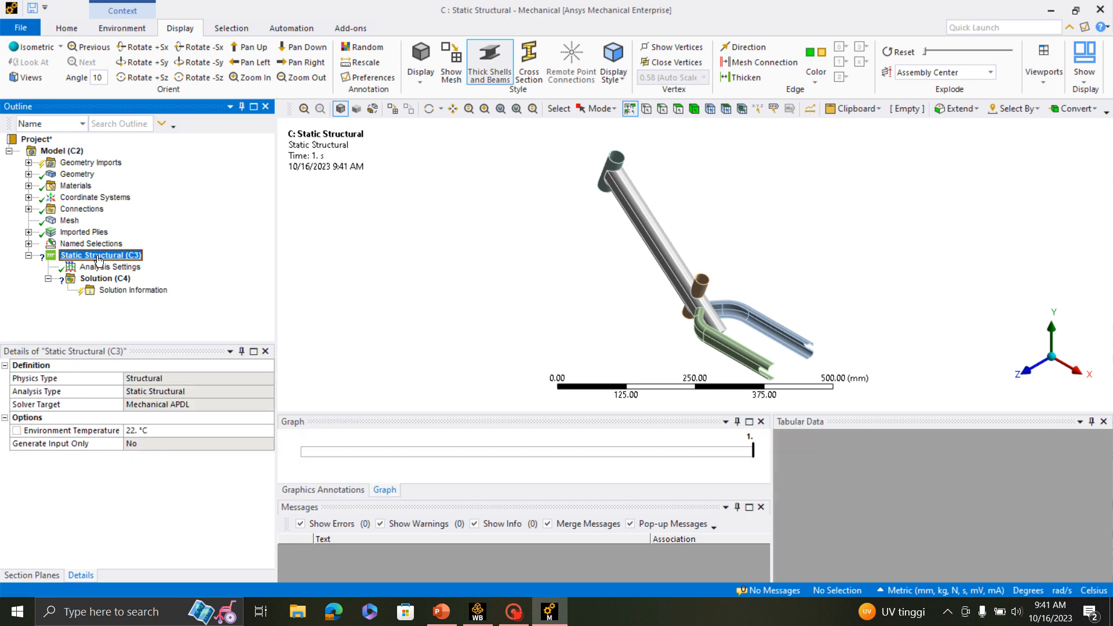
{"action": "right_click", "coordinate": [98, 259]}
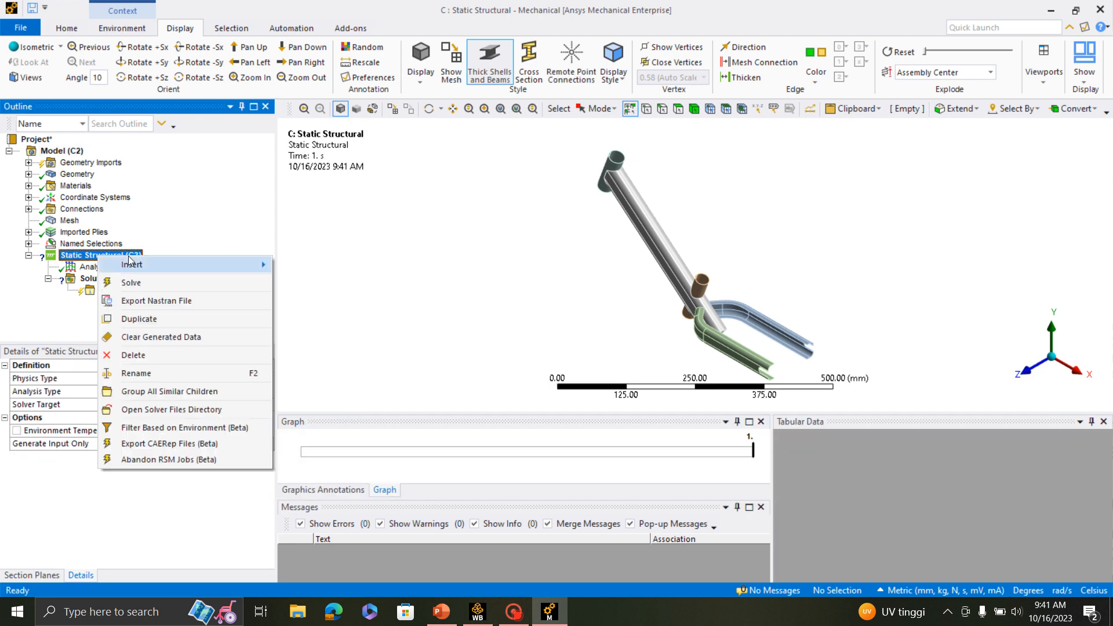
{"action": "mouse_move", "coordinate": [243, 264]}
{"action": "left_click", "coordinate": [322, 240]}
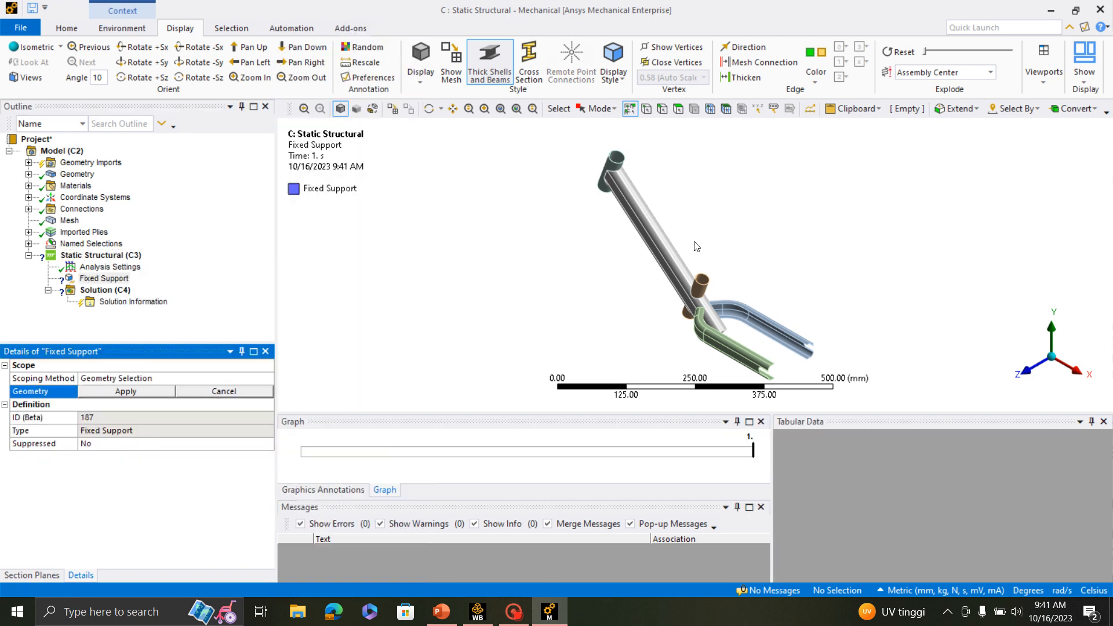
{"action": "left_click", "coordinate": [618, 161]}
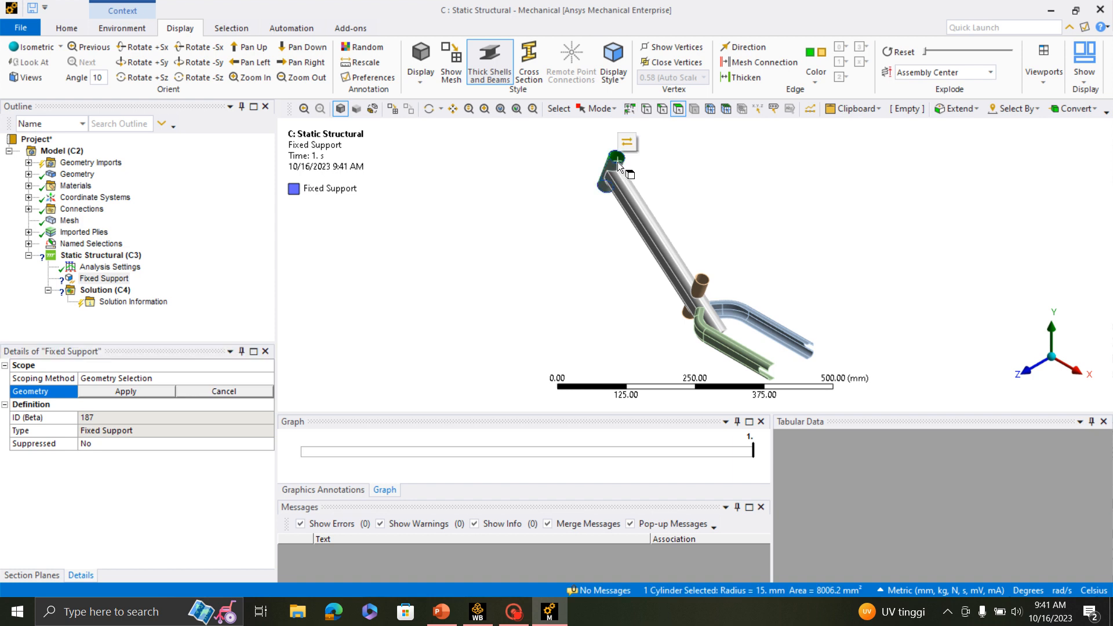
{"action": "left_click", "coordinate": [128, 392]}
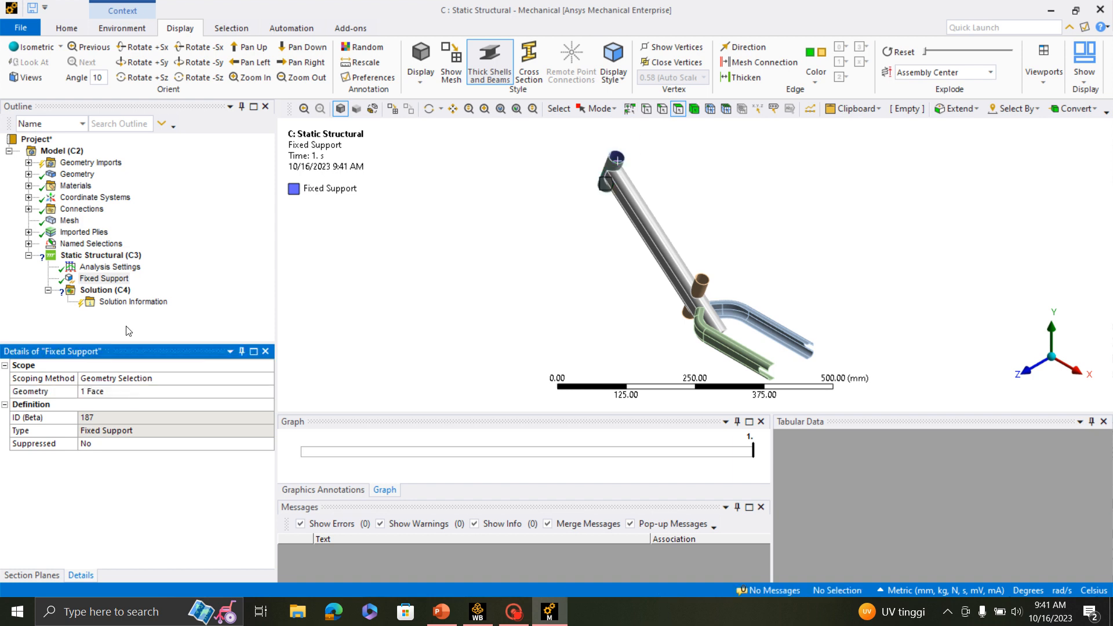
- Add a second fixed support on the three notch edges at the end of the blue rear arm
{"action": "right_click", "coordinate": [101, 260]}
{"action": "mouse_move", "coordinate": [160, 267]}
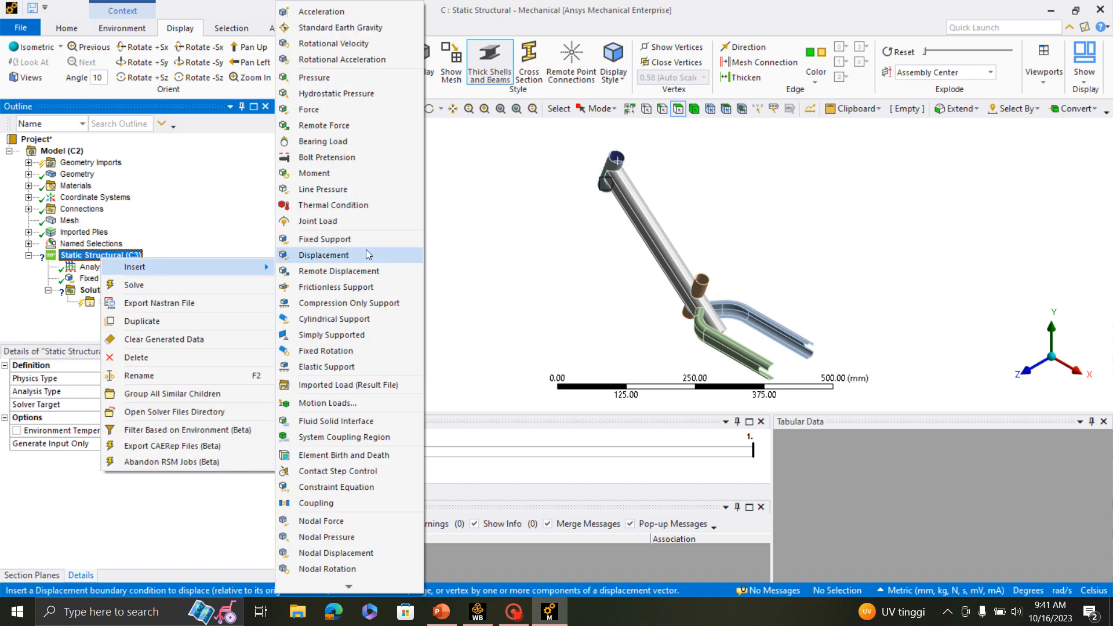
{"action": "left_click", "coordinate": [361, 249]}
{"action": "scroll", "coordinate": [693, 251], "scroll_direction": "down", "scroll_amount": 3}
{"action": "scroll", "coordinate": [820, 337], "scroll_direction": "up", "scroll_amount": 2}
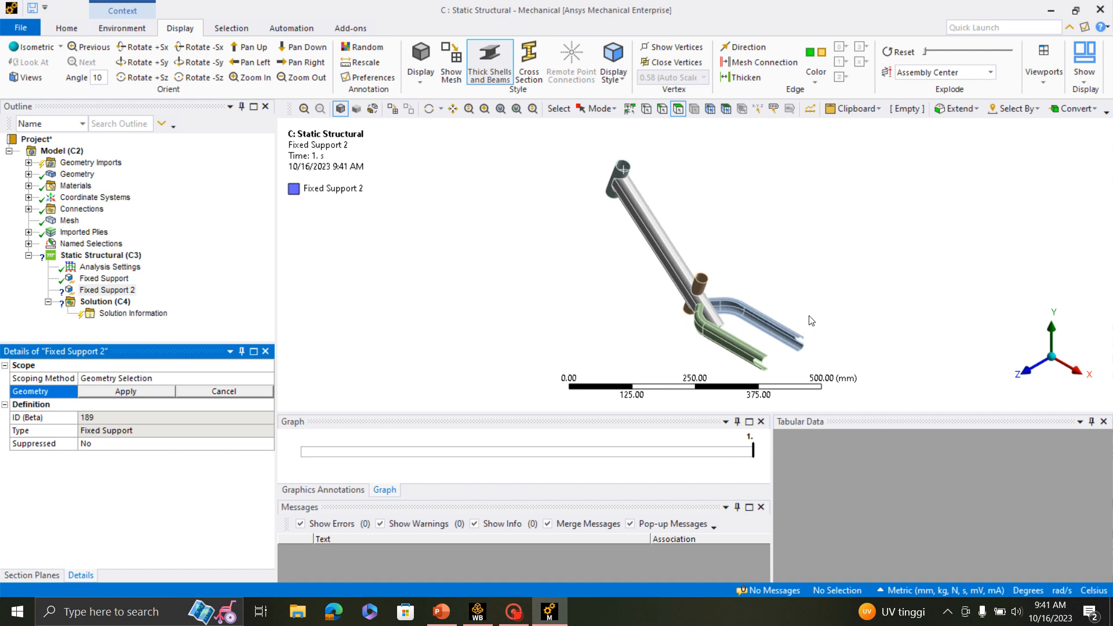
{"action": "scroll", "coordinate": [809, 317], "scroll_direction": "down", "scroll_amount": 2}
{"action": "middle_click_drag", "start_coordinate": [810, 317], "coordinate": [810, 194]}
{"action": "middle_click_drag", "start_coordinate": [695, 207], "coordinate": [722, 298]}
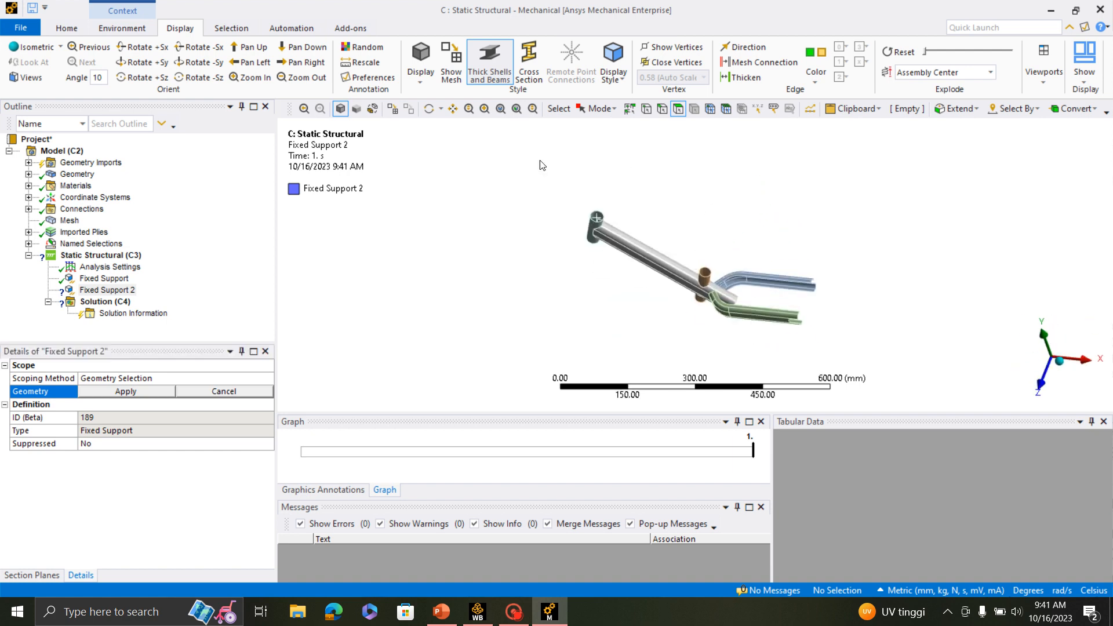
{"action": "left_click", "coordinate": [485, 109]}
{"action": "left_click_drag", "start_coordinate": [761, 247], "coordinate": [869, 374]}
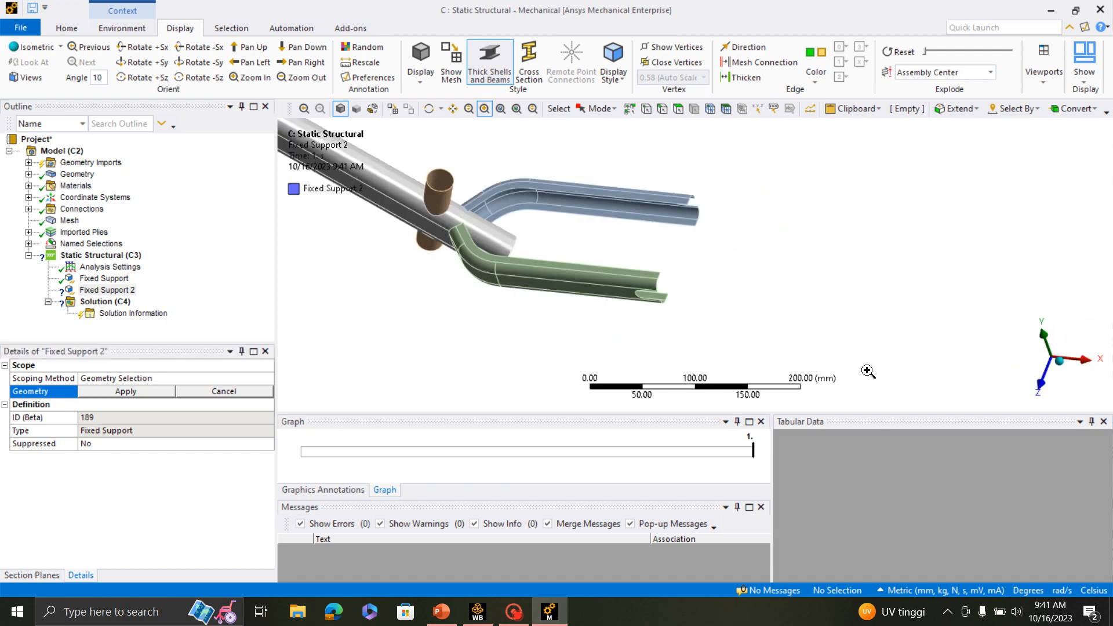
{"action": "scroll", "coordinate": [701, 222], "scroll_direction": "up", "scroll_amount": 2}
{"action": "middle_click_drag", "start_coordinate": [694, 226], "coordinate": [688, 204]}
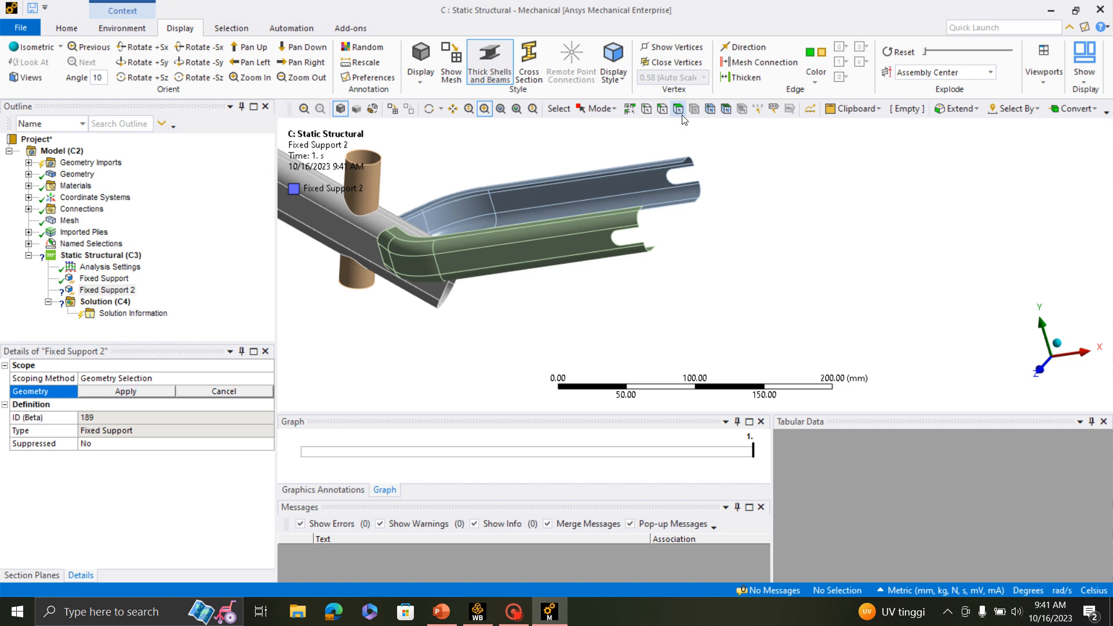
{"action": "left_click", "coordinate": [662, 111]}
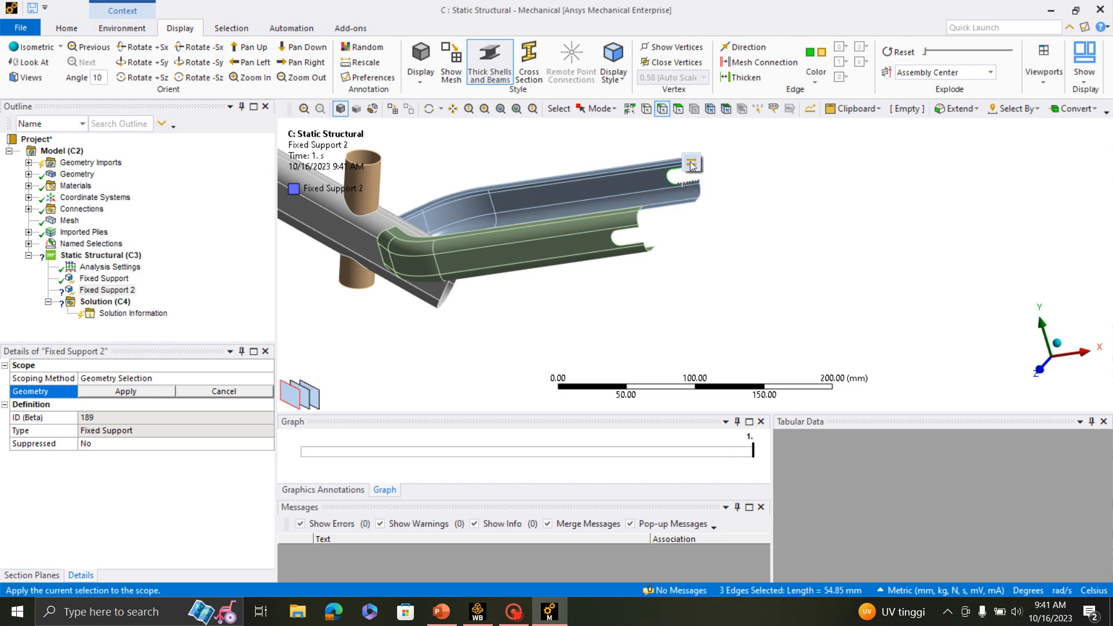
{"action": "left_click", "coordinate": [126, 391]}
- Extend the second fixed support to the three notch edges at the end of the green rear arm
{"action": "left_click", "coordinate": [636, 242]}
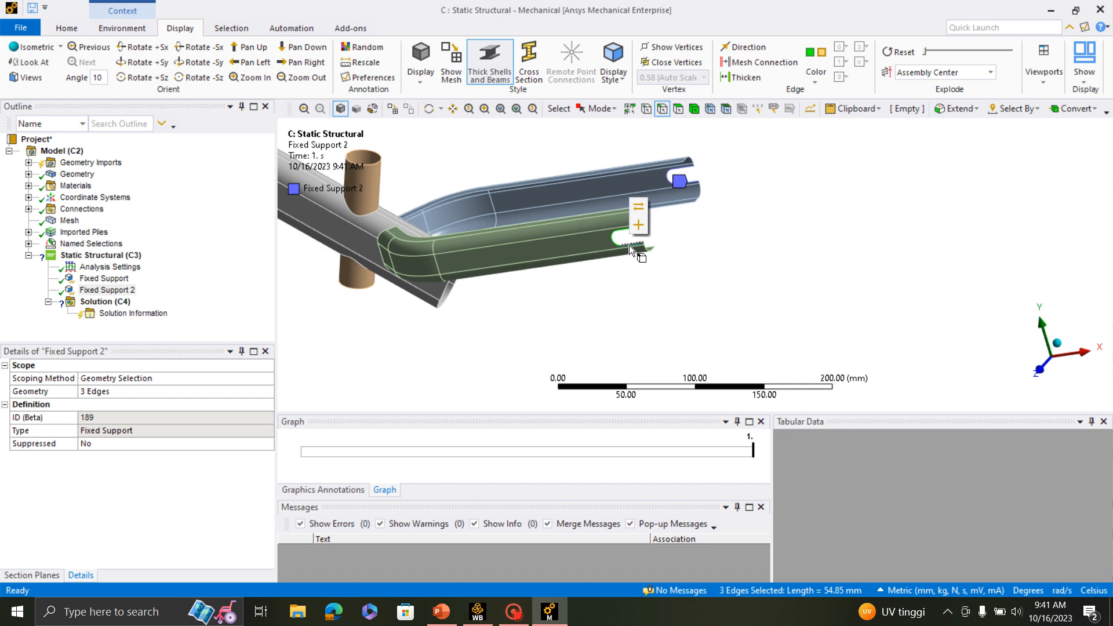
{"action": "left_click", "coordinate": [638, 228]}
{"action": "scroll", "coordinate": [745, 311], "scroll_direction": "down", "scroll_amount": 2}
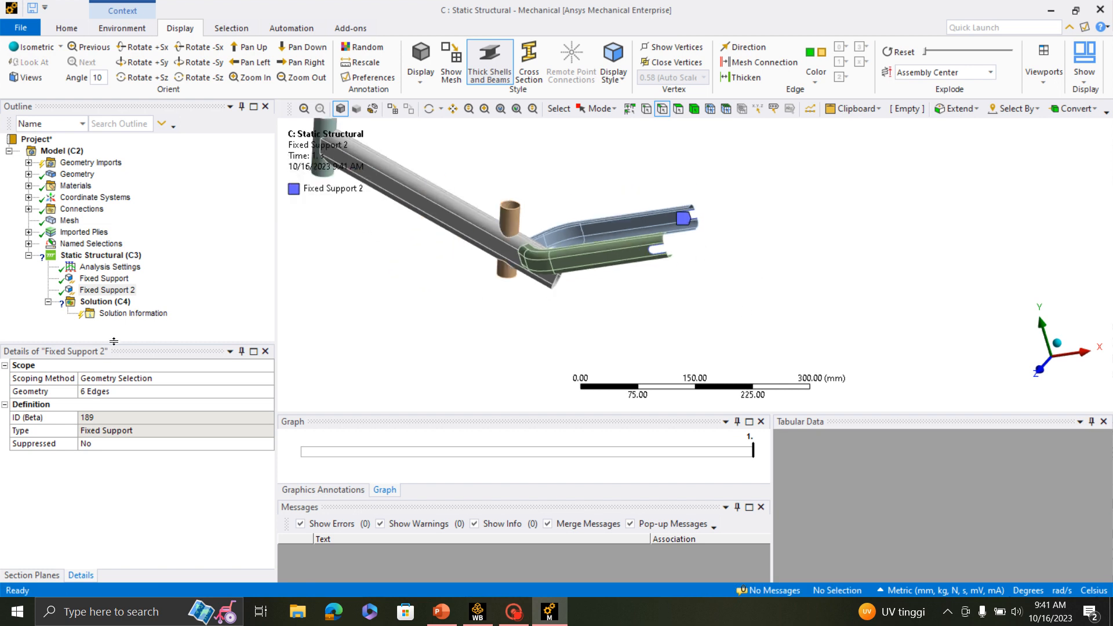
- Add a force to the Static Structural analysis, scoped to the upper rim edge of the seat tube
{"action": "left_click", "coordinate": [100, 257]}
{"action": "right_click", "coordinate": [100, 257]}
{"action": "mouse_move", "coordinate": [177, 273]}
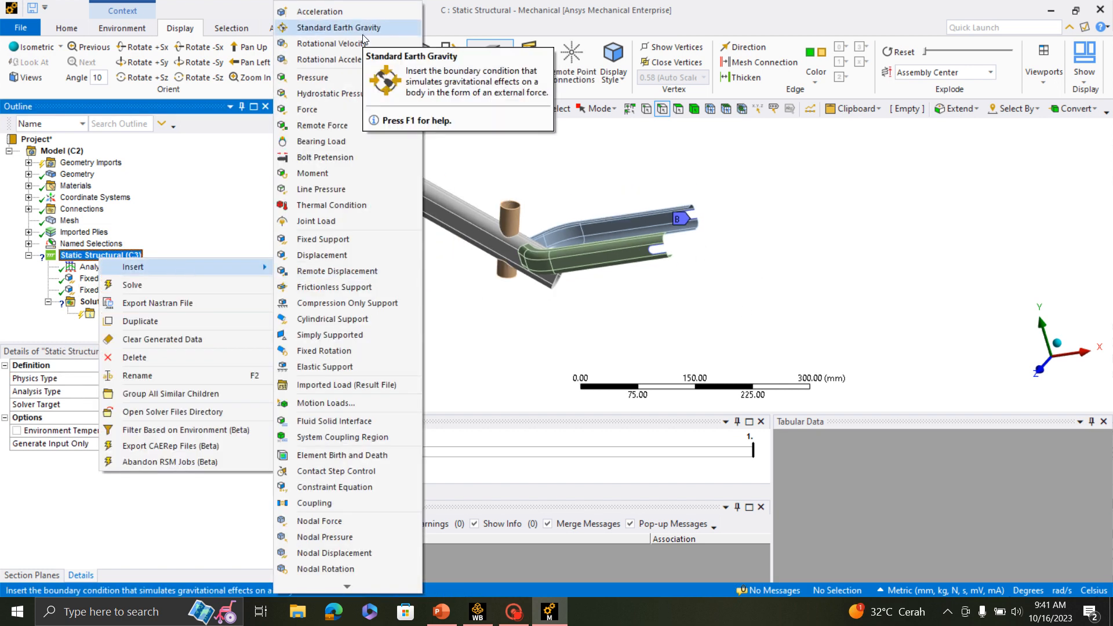
{"action": "left_click", "coordinate": [319, 115]}
{"action": "left_click", "coordinate": [493, 196]}
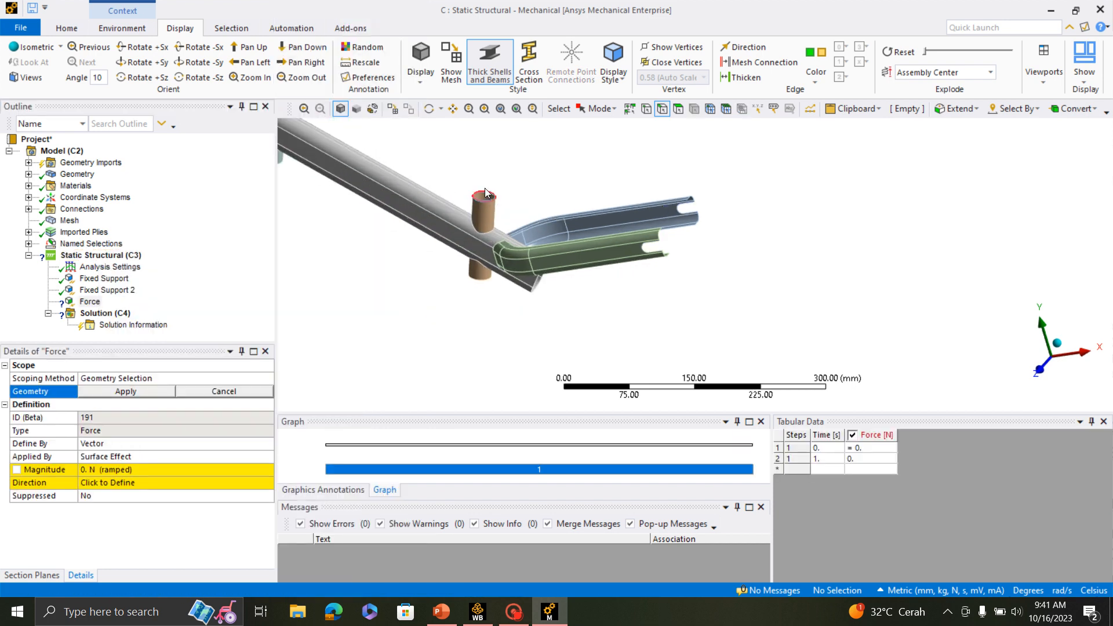
{"action": "left_click", "coordinate": [131, 393]}
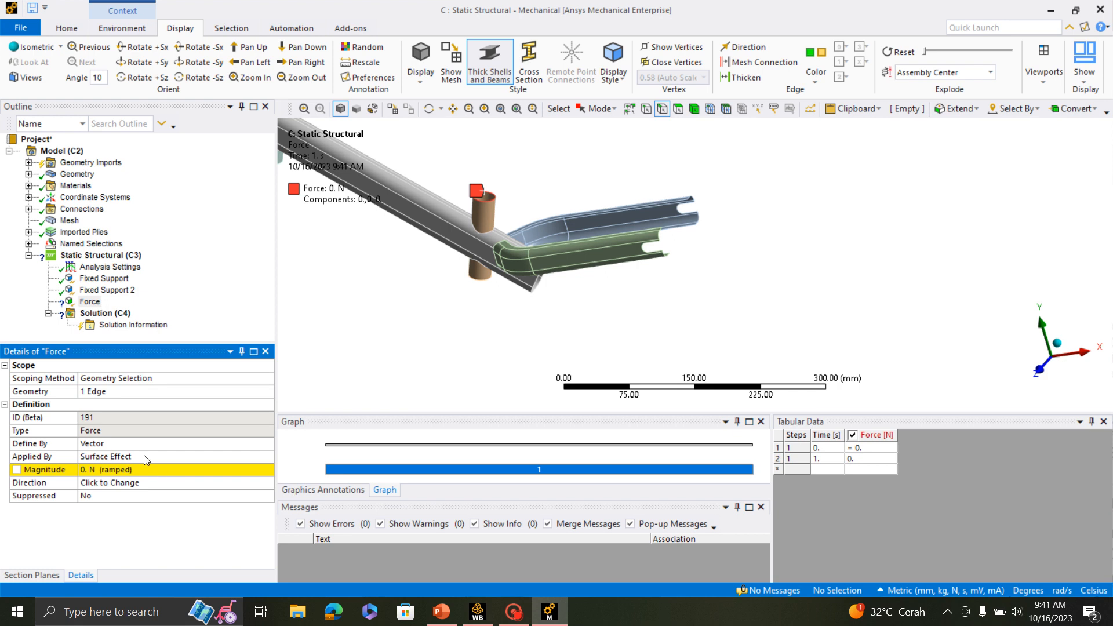
- Set the force magnitude to 5000 N and reverse its direction so it points down into the seat tube
{"action": "left_click", "coordinate": [87, 470]}
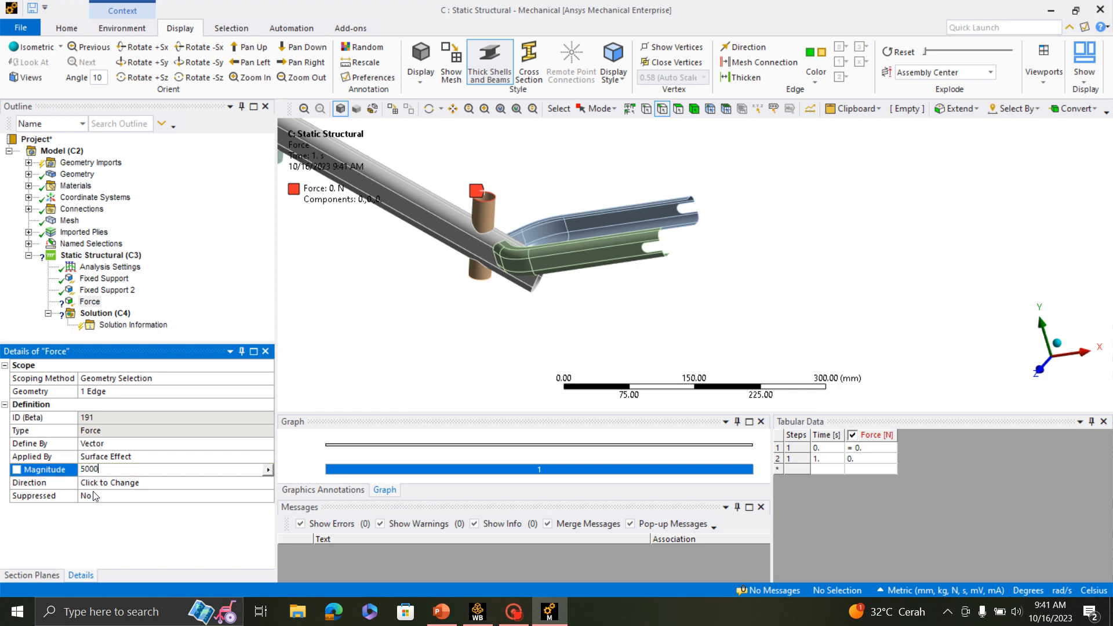
{"action": "key", "text": "Return"}
{"action": "middle_click_drag", "start_coordinate": [523, 228], "coordinate": [618, 336]}
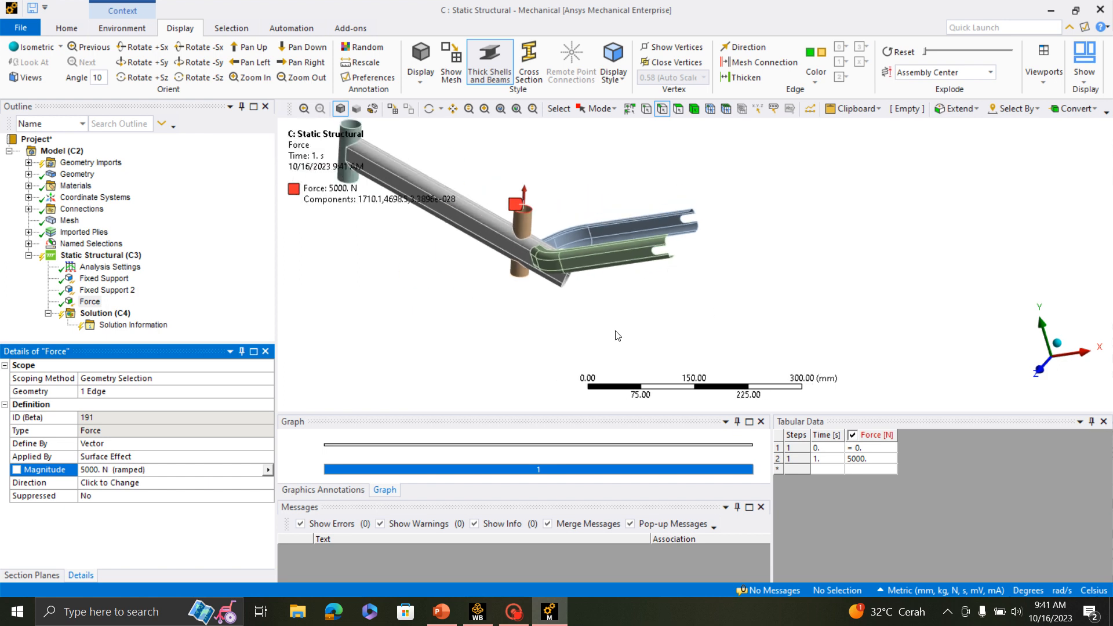
{"action": "left_click", "coordinate": [182, 485]}
{"action": "left_click", "coordinate": [293, 356]}
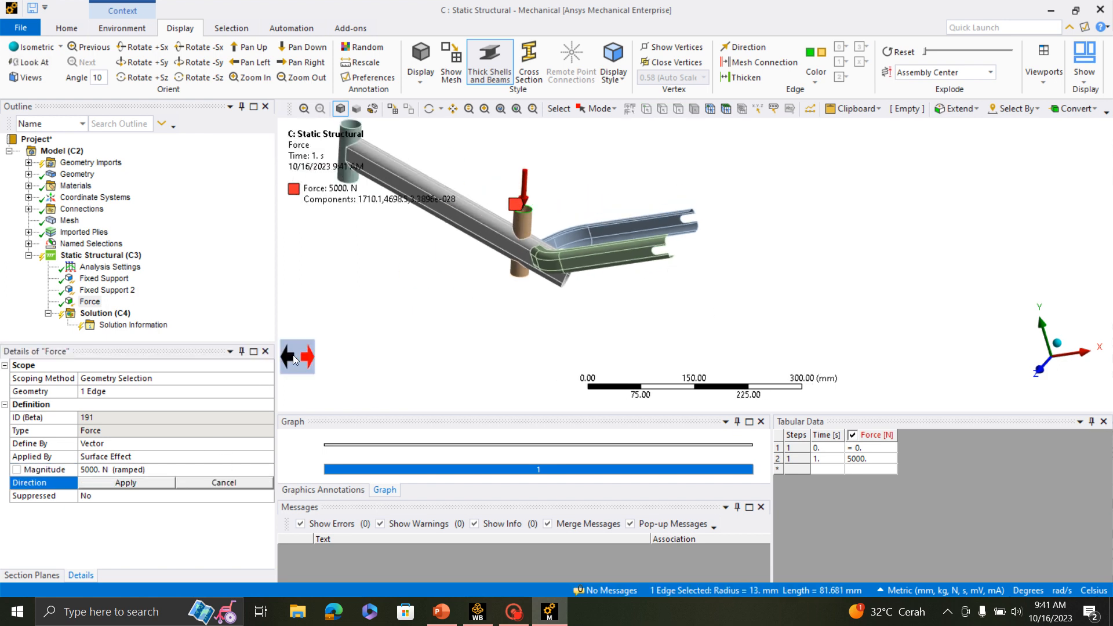
{"action": "left_click", "coordinate": [126, 483]}
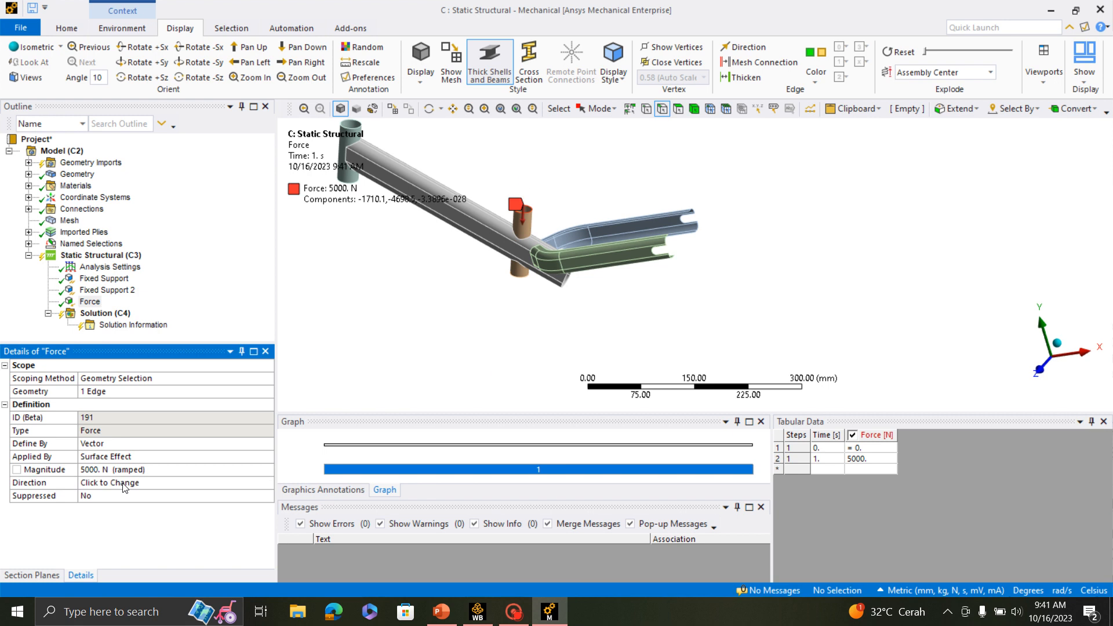
{"action": "scroll", "coordinate": [766, 278], "scroll_direction": "down", "scroll_amount": 3}
{"action": "middle_click_drag", "start_coordinate": [766, 278], "coordinate": [911, 259]}
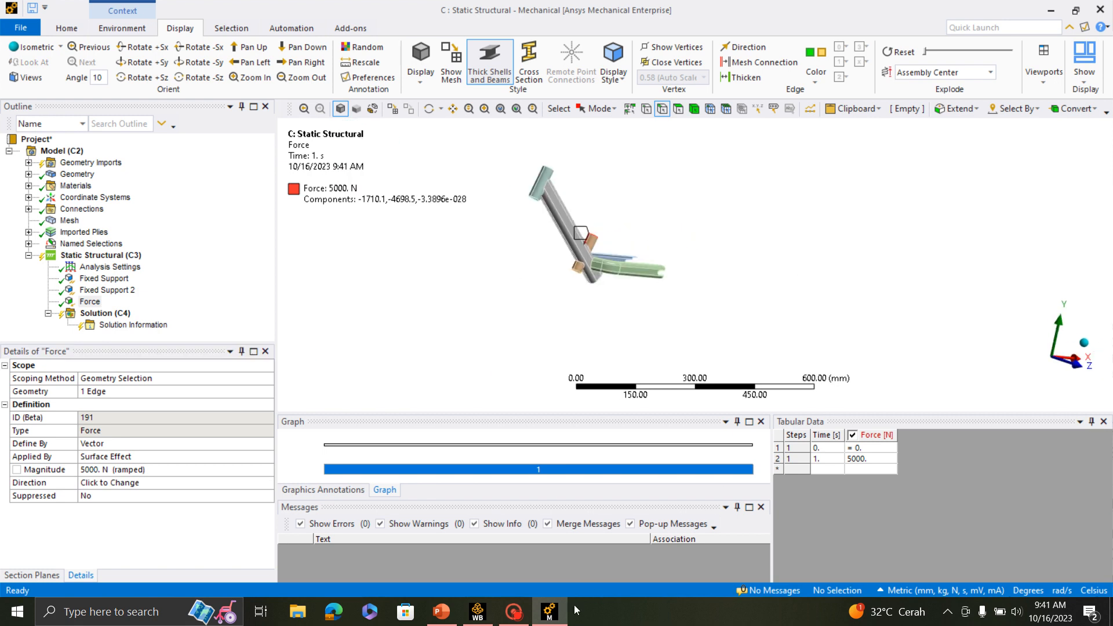
{"action": "left_click", "coordinate": [477, 612]}
{"action": "left_click", "coordinate": [16, 23]}
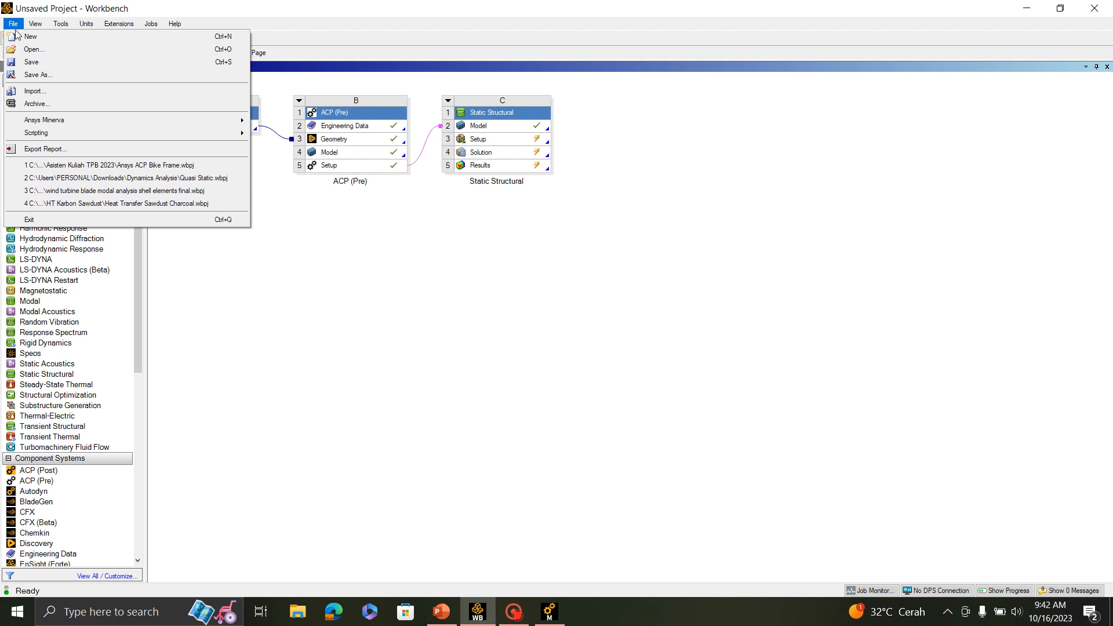
{"action": "left_click", "coordinate": [606, 431]}
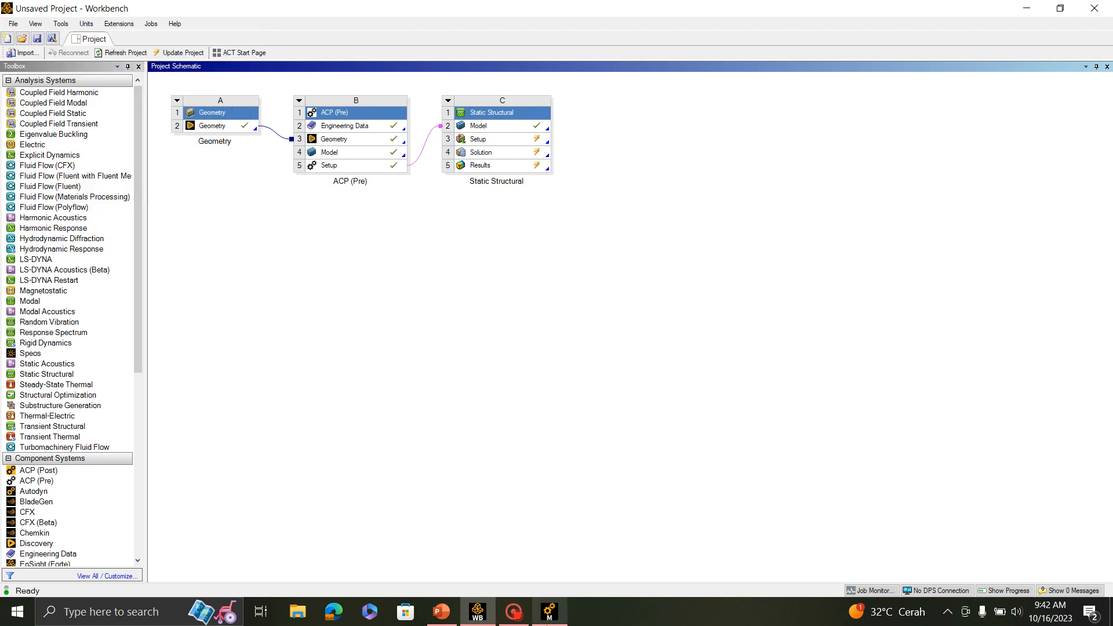
{"action": "left_click", "coordinate": [549, 612]}
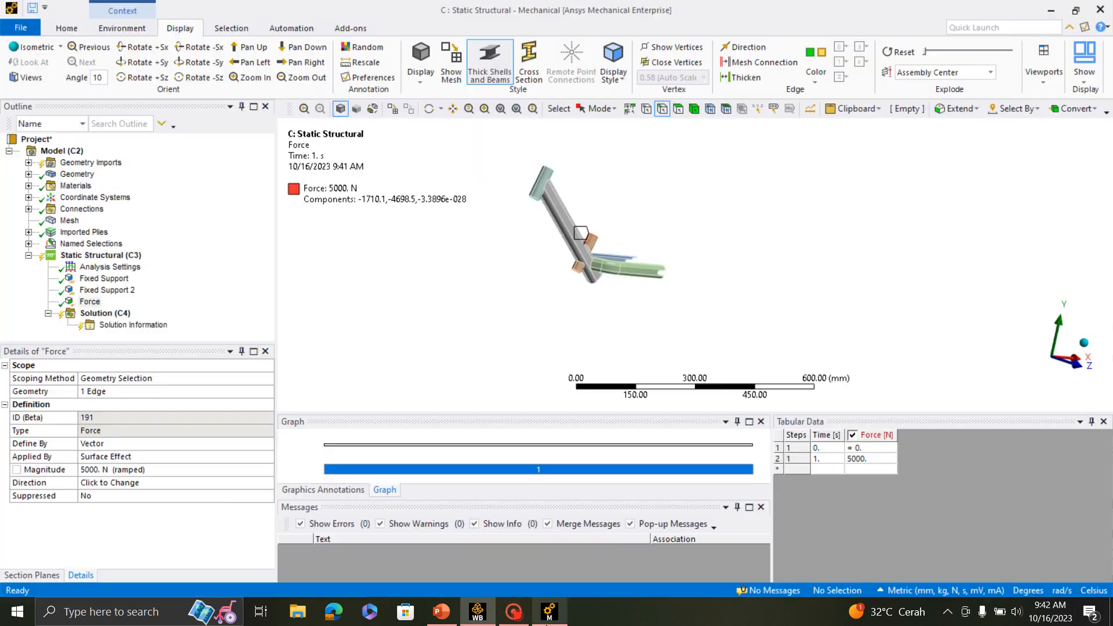
- Solve the Static Structural analysis with the defined supports and force
{"action": "left_click", "coordinate": [66, 28]}
{"action": "left_click", "coordinate": [234, 55]}
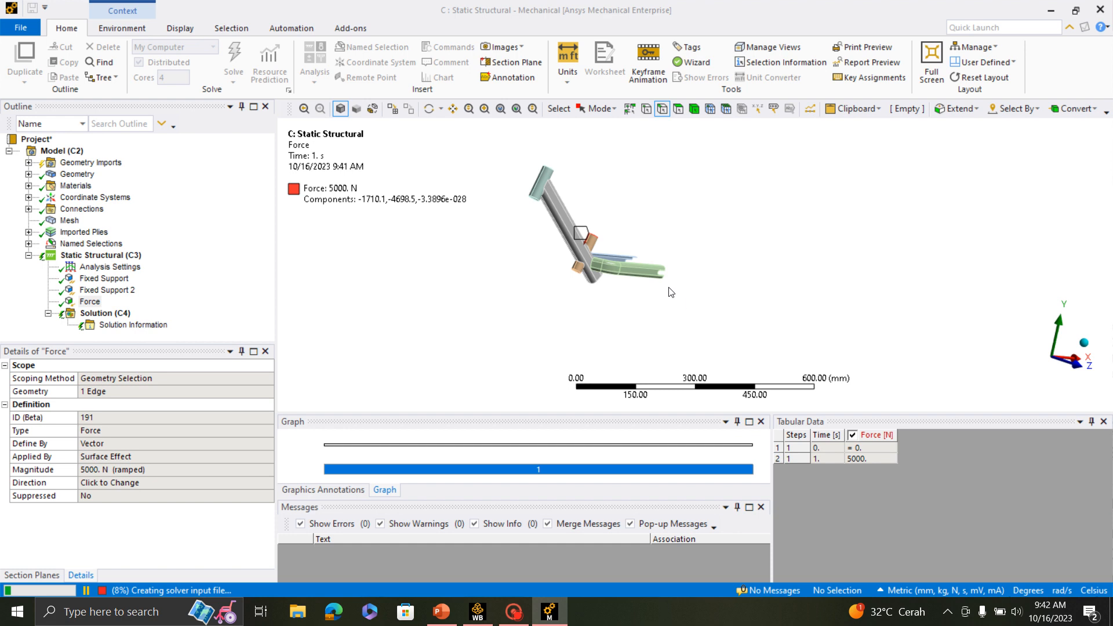
{"action": "scroll", "coordinate": [671, 291], "scroll_direction": "up", "scroll_amount": 2}
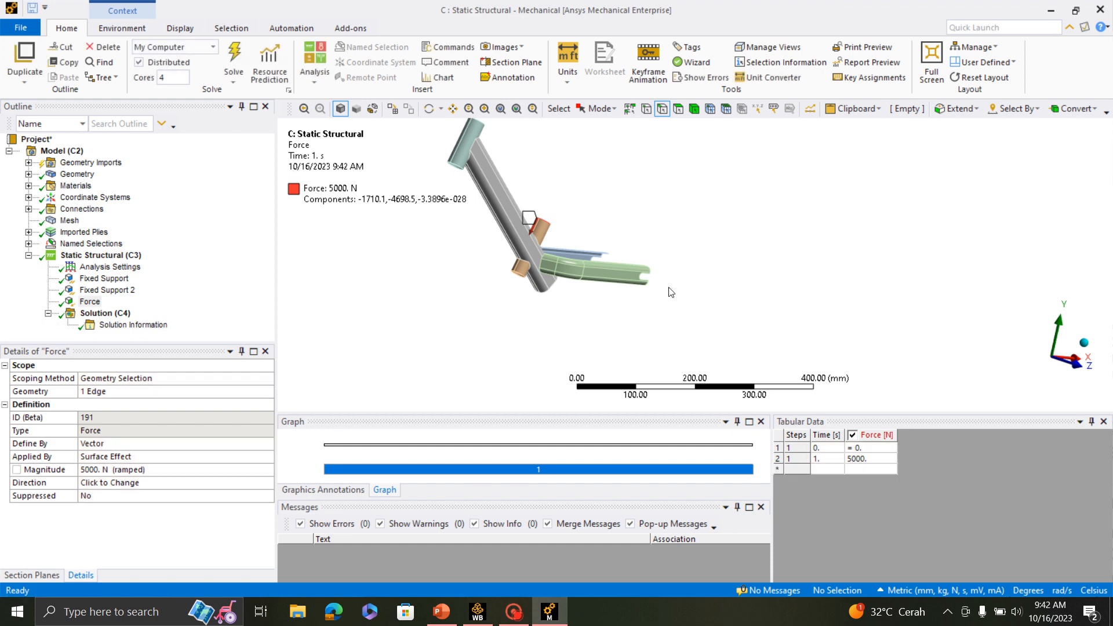
- Add an equivalent (von-Mises) stress result for all bodies to the solution
{"action": "left_click", "coordinate": [116, 316]}
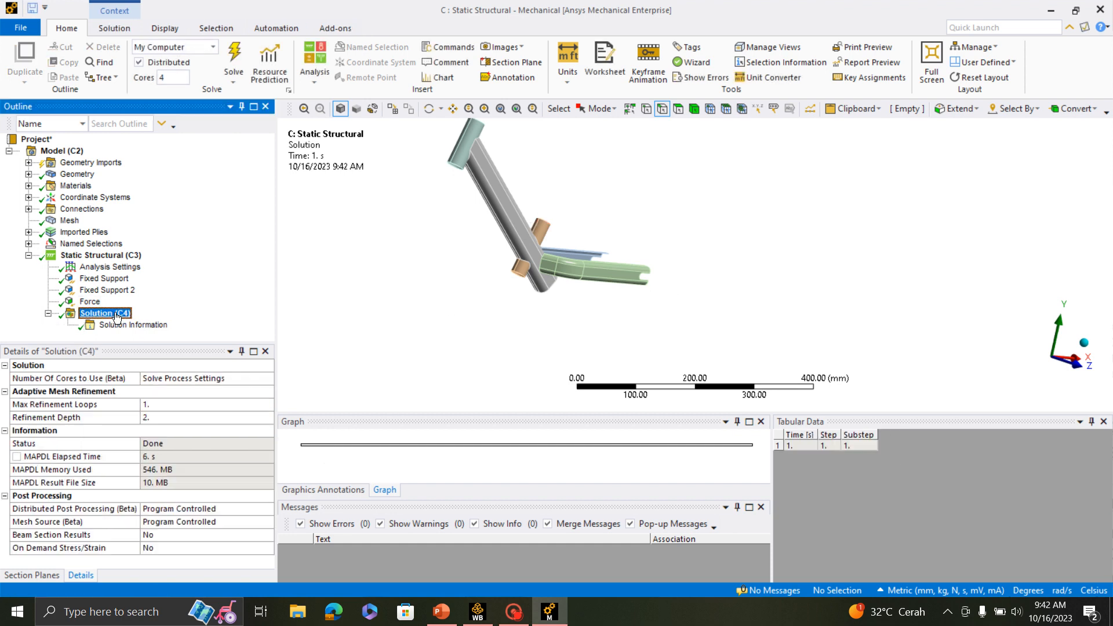
{"action": "right_click", "coordinate": [117, 317]}
{"action": "mouse_move", "coordinate": [235, 323]}
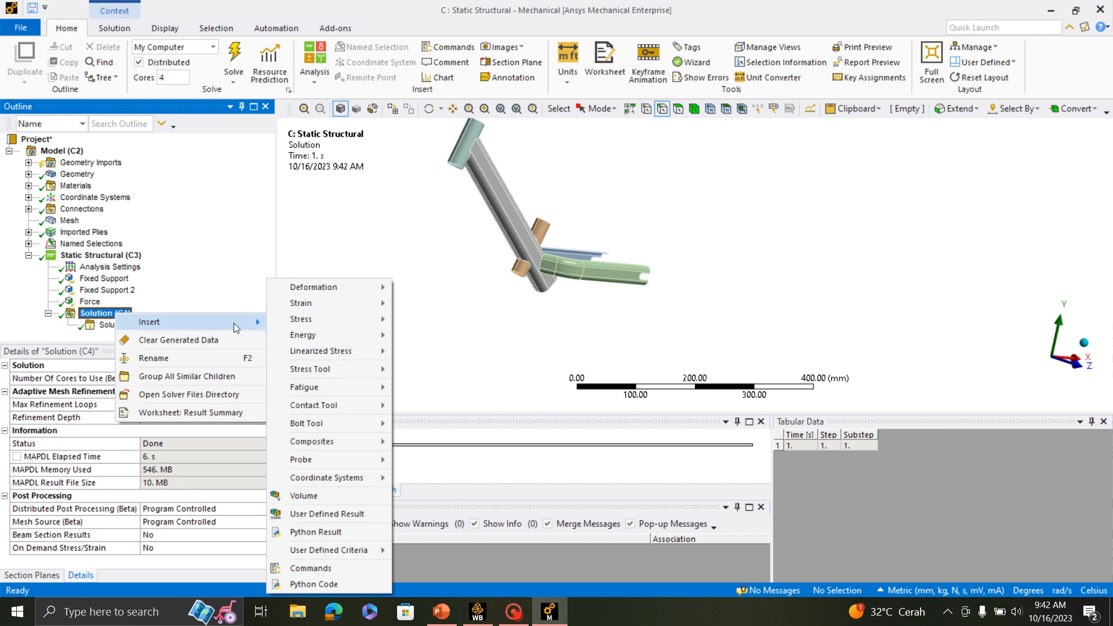
{"action": "mouse_move", "coordinate": [337, 319]}
{"action": "left_click", "coordinate": [444, 320]}
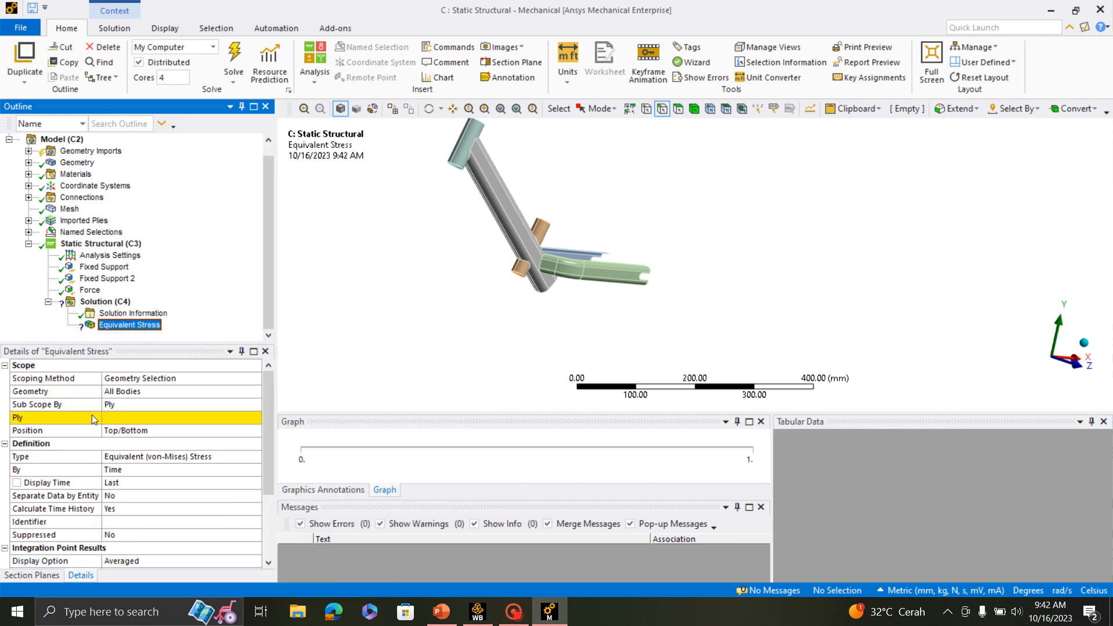
- Change the equivalent stress result's sub-scoping from ply to Layer
{"action": "scroll", "coordinate": [726, 253], "scroll_direction": "down", "scroll_amount": 2}
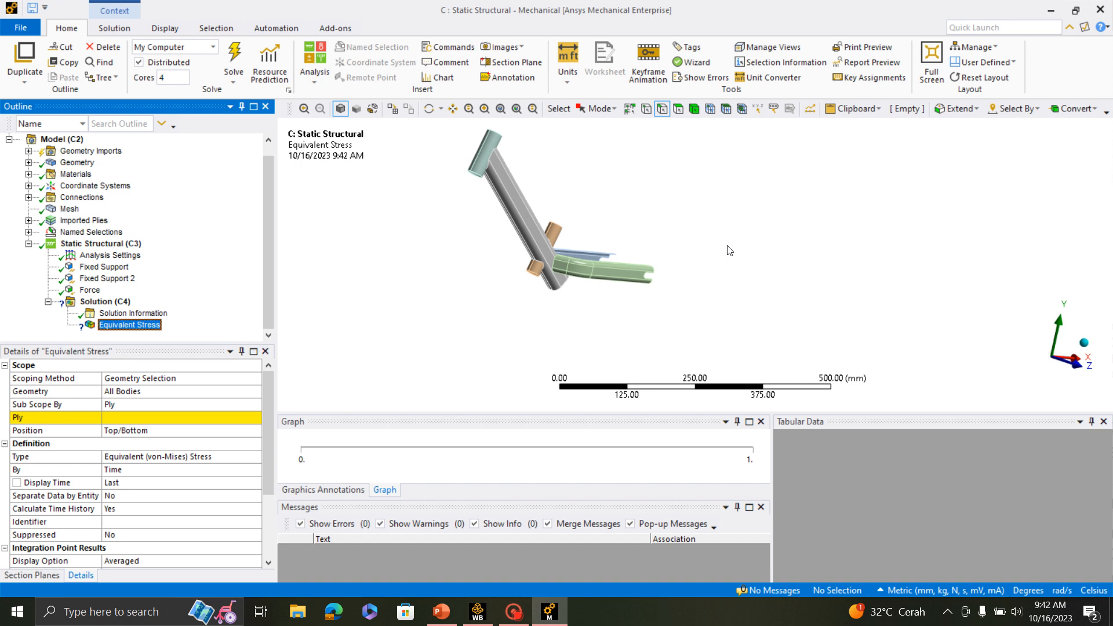
{"action": "left_click", "coordinate": [131, 404]}
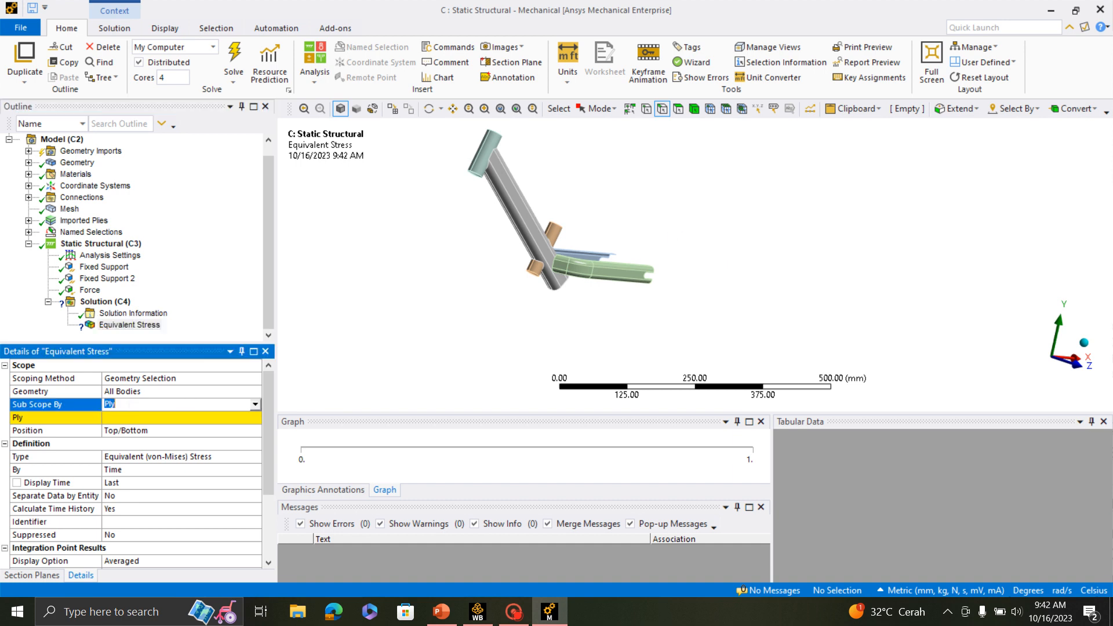
{"action": "left_click", "coordinate": [256, 404]}
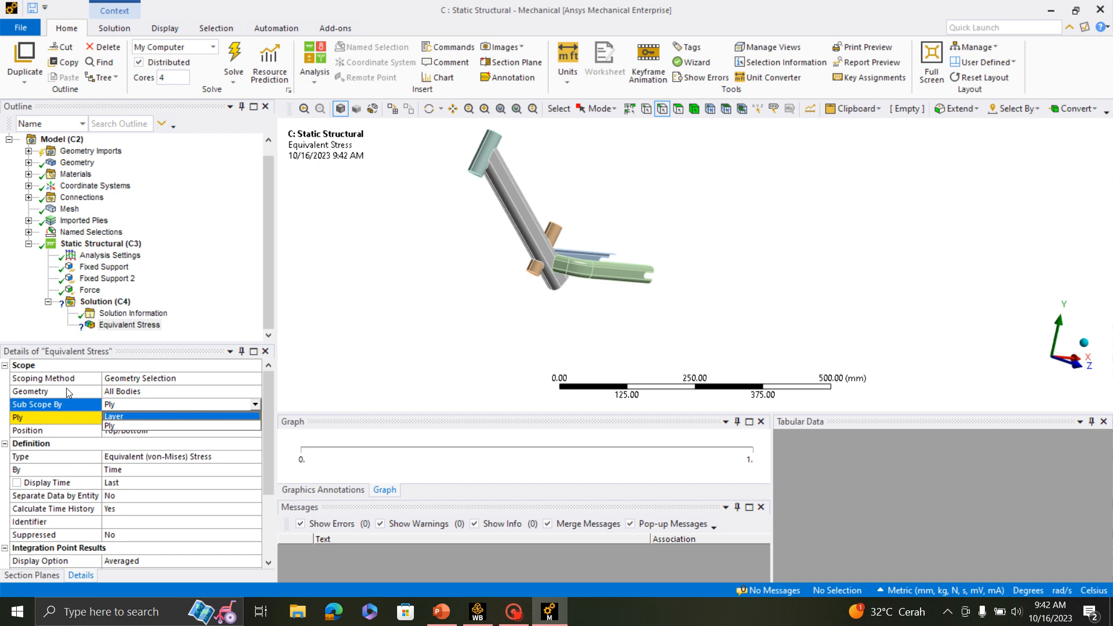
{"action": "scroll", "coordinate": [573, 249], "scroll_direction": "up", "scroll_amount": 2}
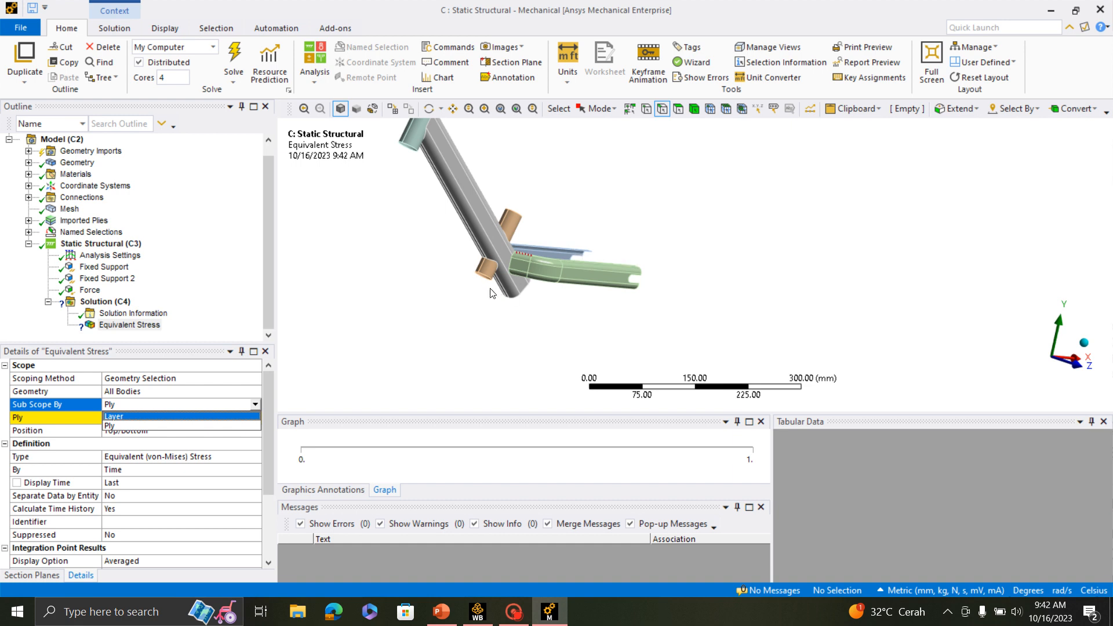
{"action": "scroll", "coordinate": [645, 276], "scroll_direction": "down", "scroll_amount": 1}
{"action": "scroll", "coordinate": [646, 275], "scroll_direction": "down", "scroll_amount": 1}
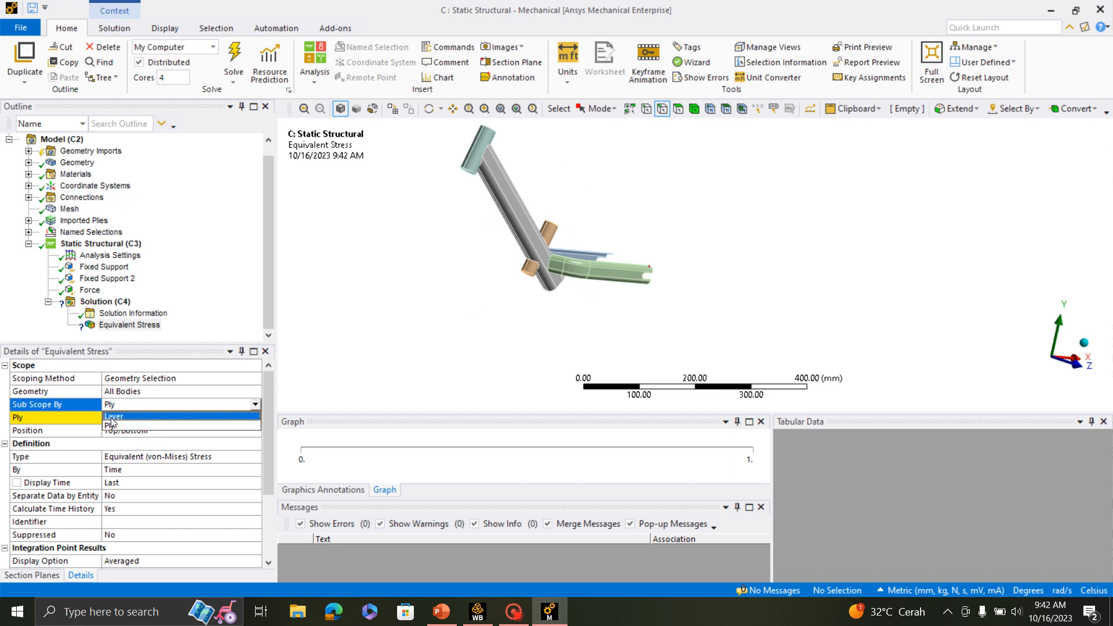
{"action": "left_click", "coordinate": [111, 418]}
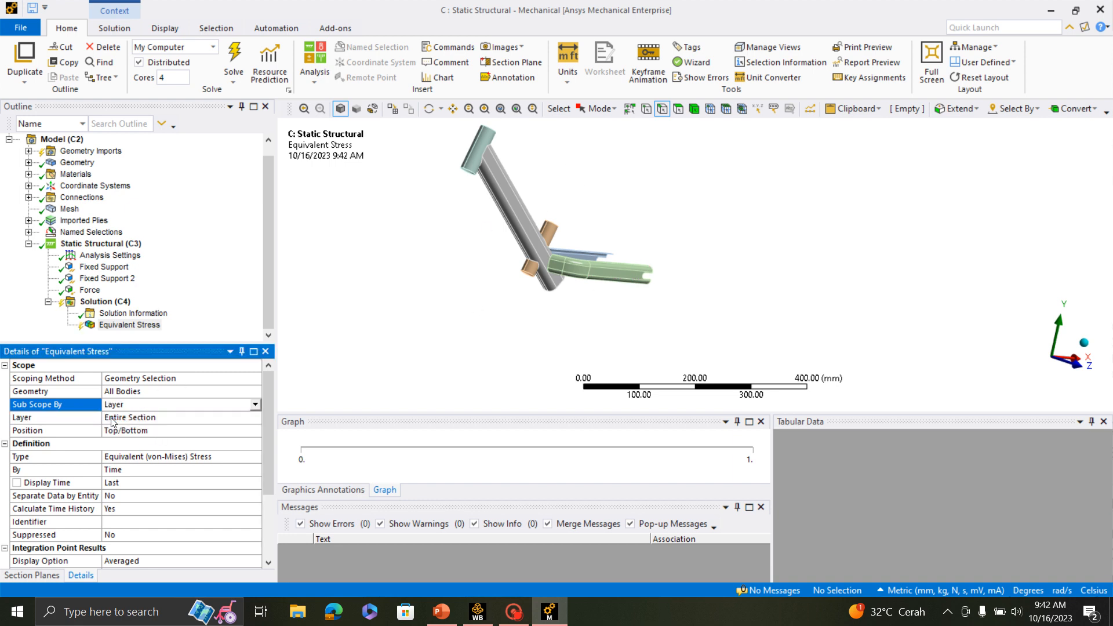
- Add a second equivalent (von-Mises) stress result to the solution
{"action": "left_click", "coordinate": [104, 302]}
{"action": "right_click", "coordinate": [106, 302]}
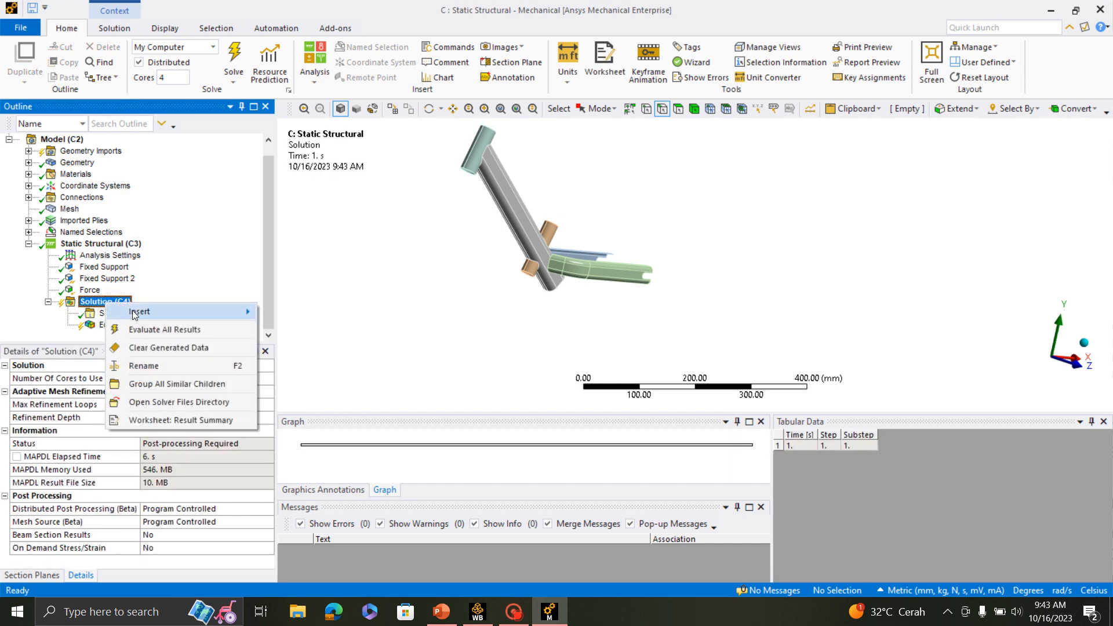
{"action": "mouse_move", "coordinate": [140, 313]}
{"action": "mouse_move", "coordinate": [347, 319]}
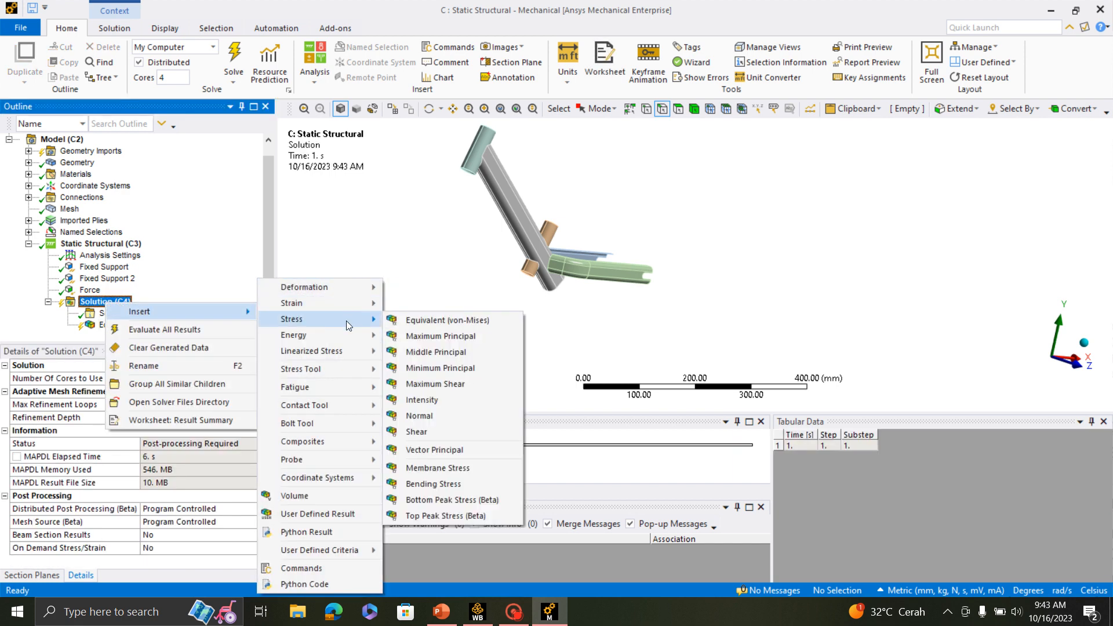
{"action": "left_click", "coordinate": [426, 325]}
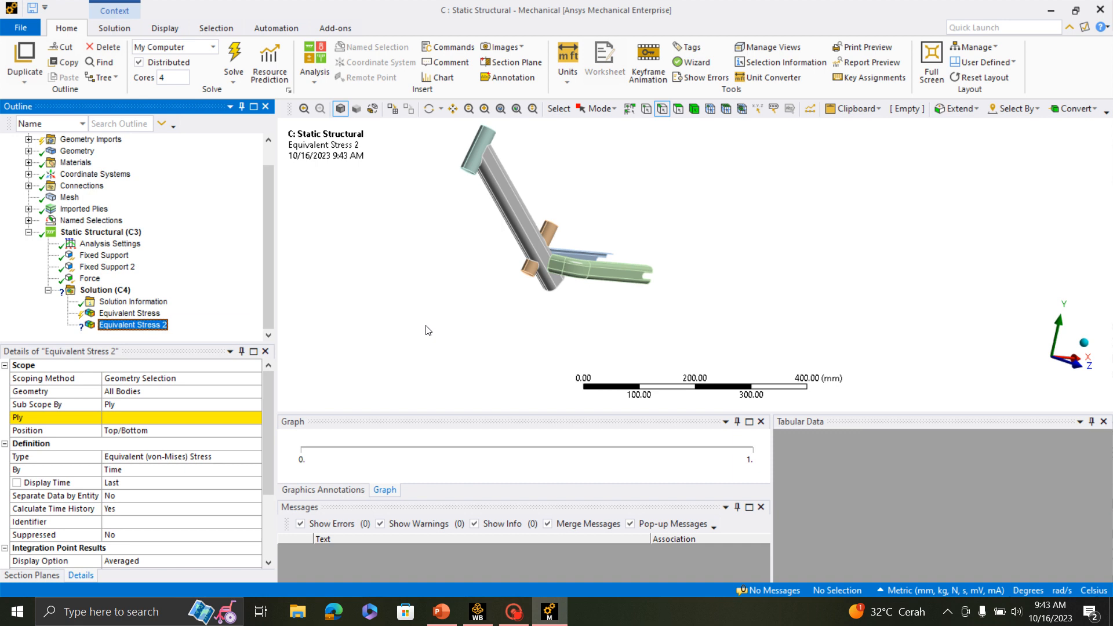
- Scope the second equivalent stress result to the imported ply P1L1__ModelingPly.4 in ModelingGroup.2
{"action": "left_click", "coordinate": [112, 422]}
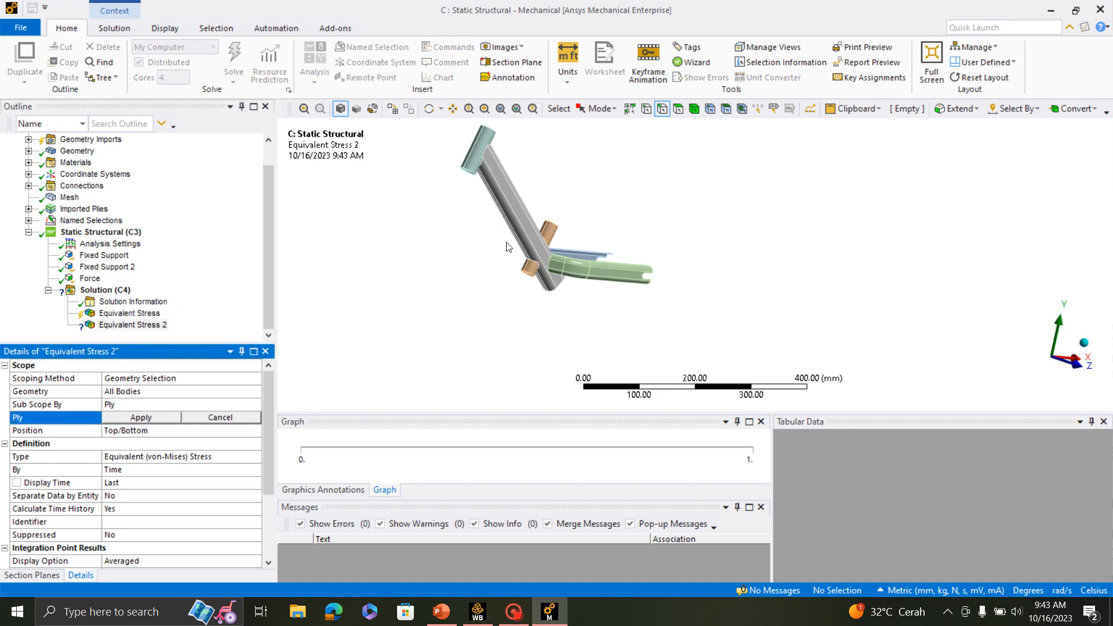
{"action": "scroll", "coordinate": [582, 267], "scroll_direction": "up", "scroll_amount": 3}
{"action": "scroll", "coordinate": [589, 269], "scroll_direction": "down", "scroll_amount": 2}
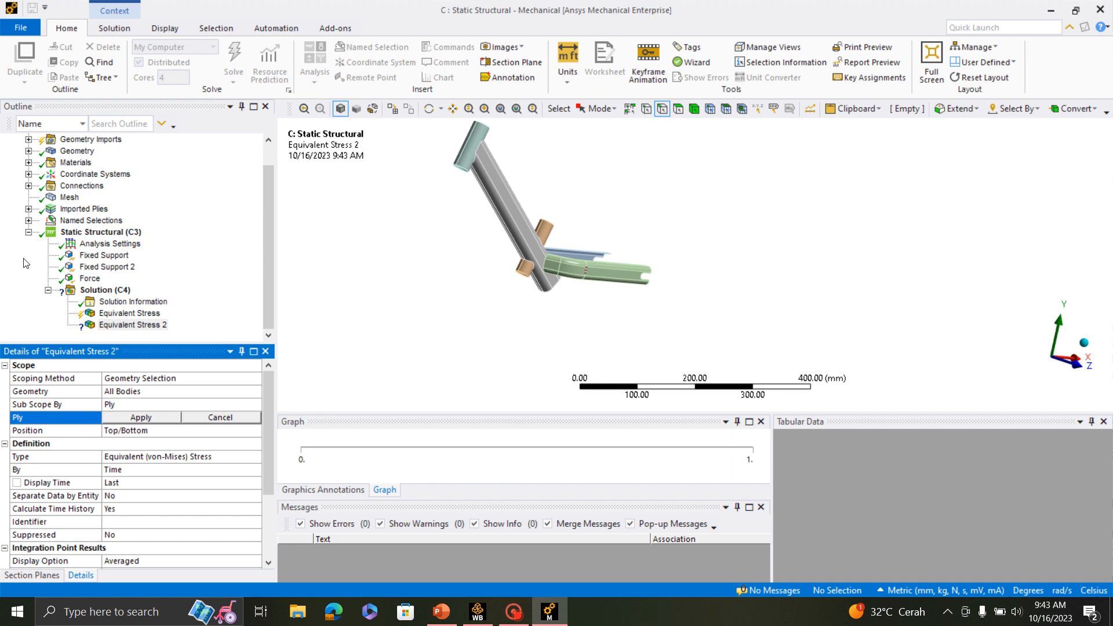
{"action": "left_click", "coordinate": [28, 209]}
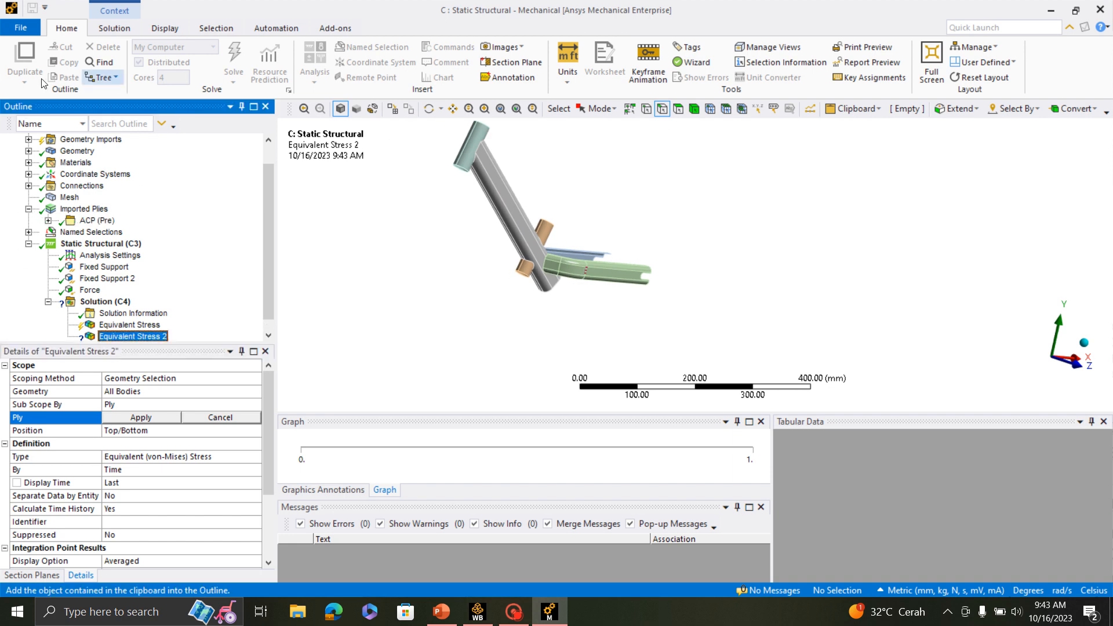
{"action": "left_click", "coordinate": [49, 221]}
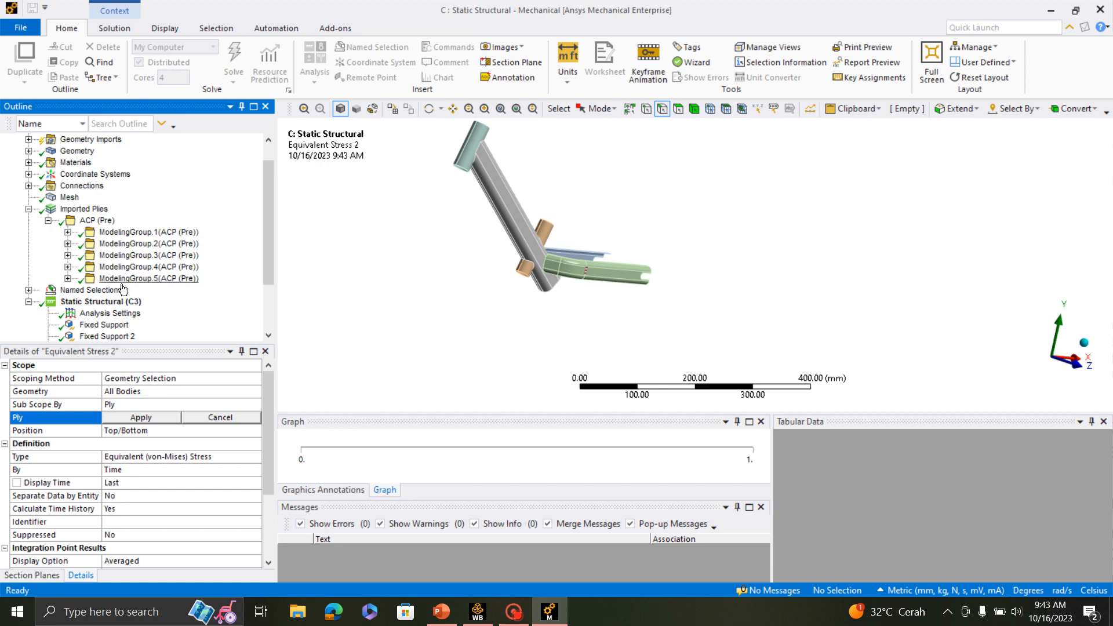
{"action": "left_click", "coordinate": [68, 244]}
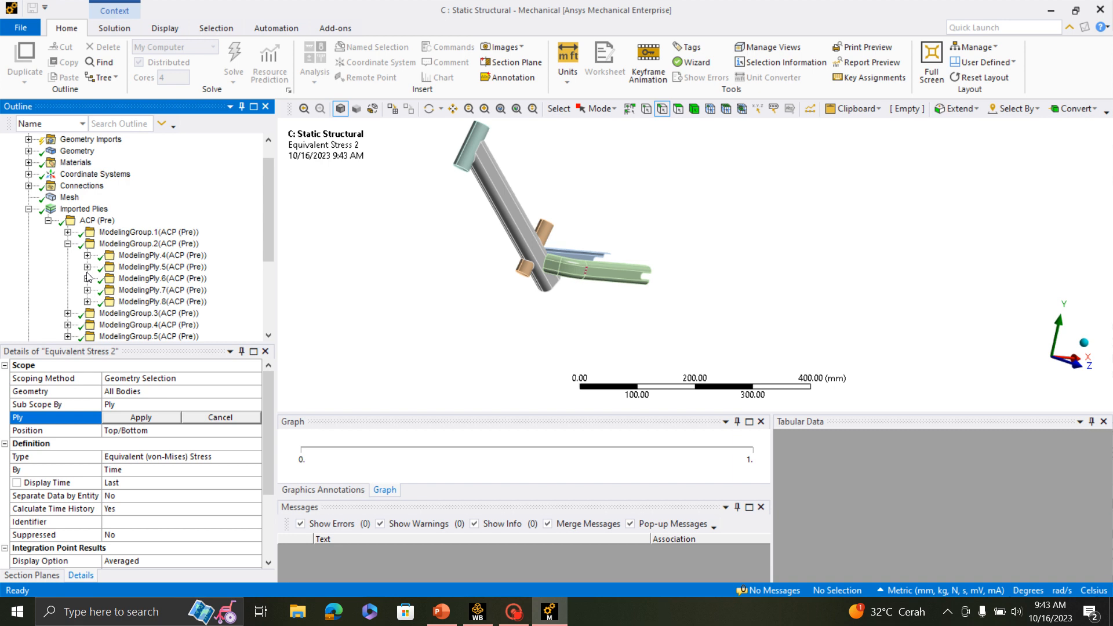
{"action": "left_click", "coordinate": [88, 256]}
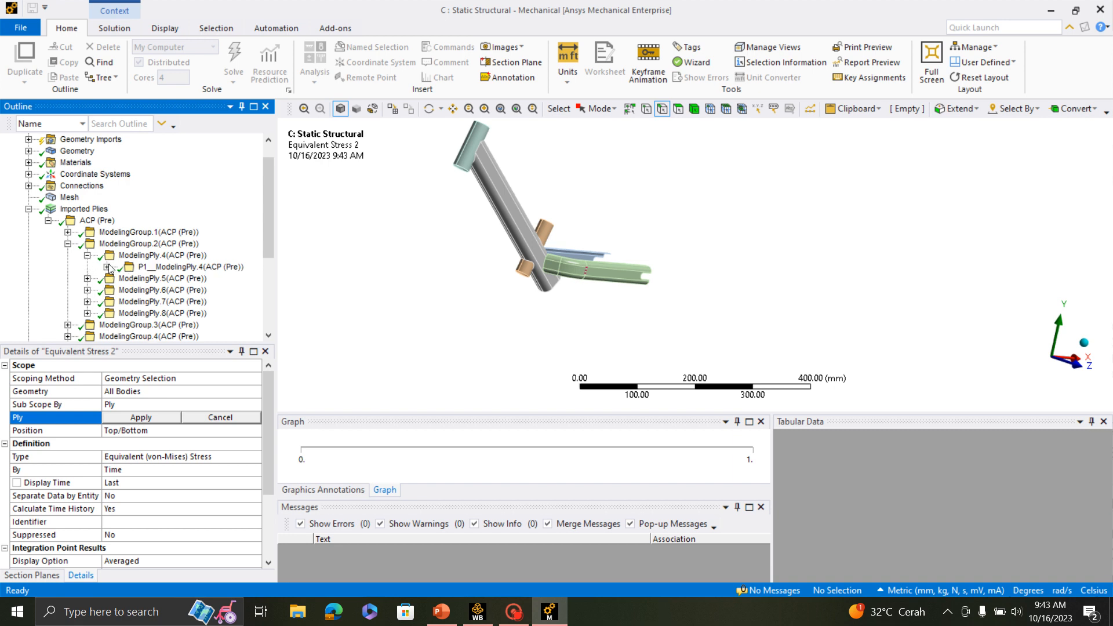
{"action": "left_click", "coordinate": [106, 267]}
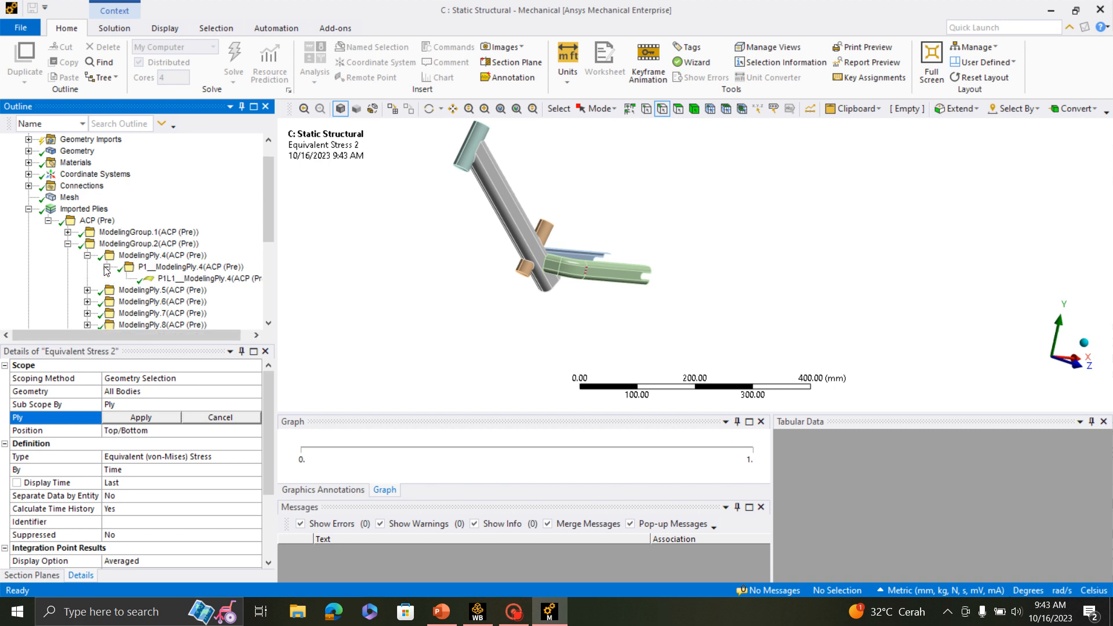
{"action": "left_click", "coordinate": [213, 281]}
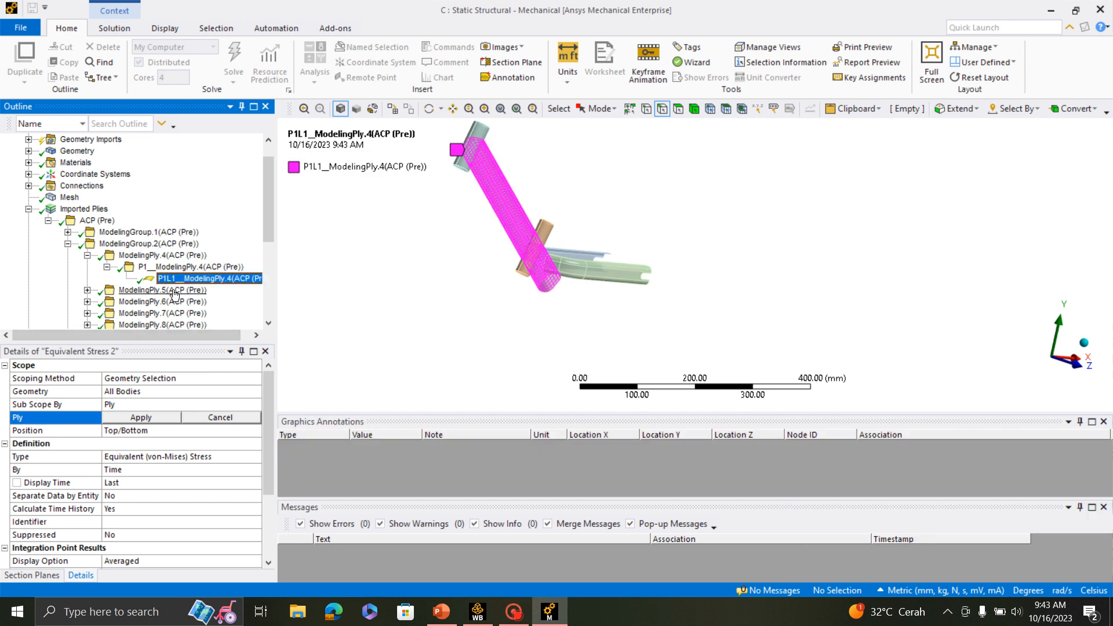
{"action": "left_click", "coordinate": [141, 417]}
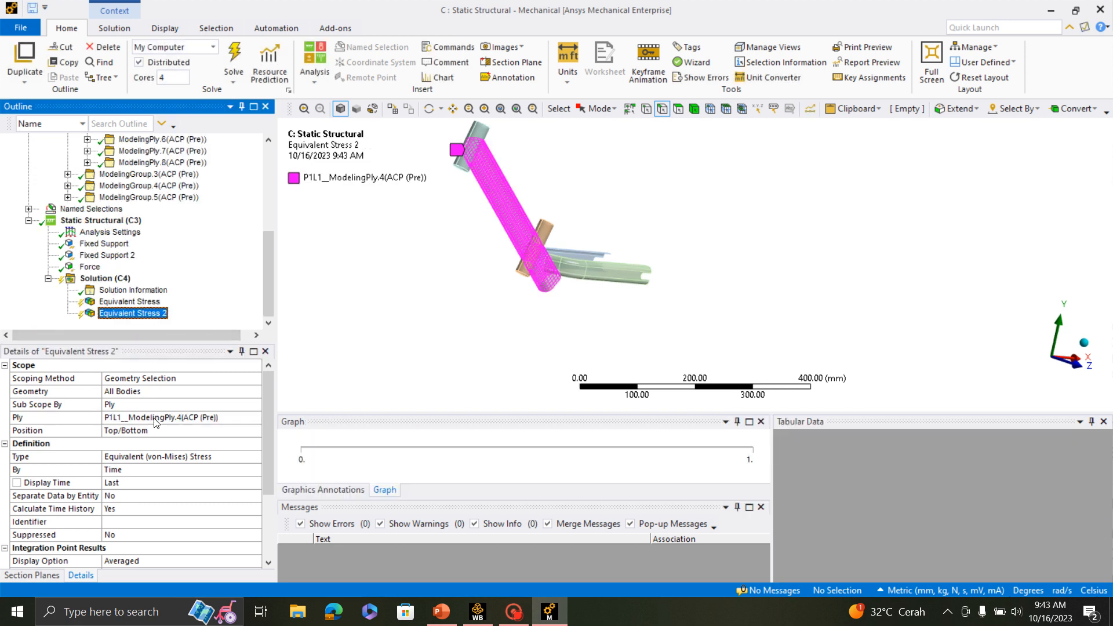
- Evaluate all results and display the layer-scoped equivalent stress plot on the frame
{"action": "left_click", "coordinate": [104, 279]}
{"action": "right_click", "coordinate": [105, 279]}
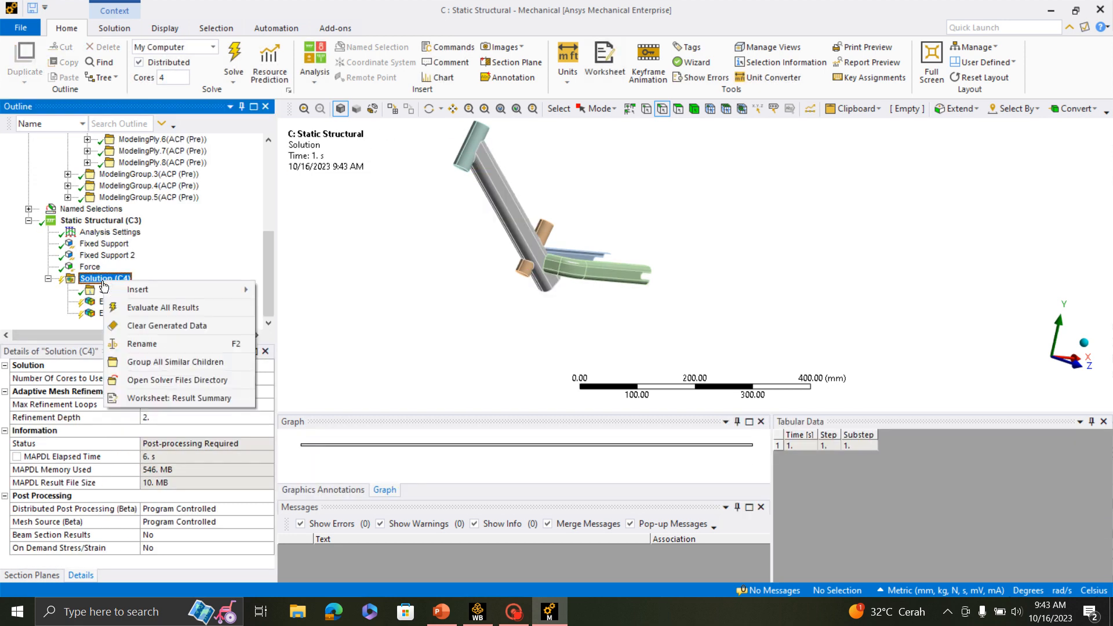
{"action": "left_click", "coordinate": [163, 308]}
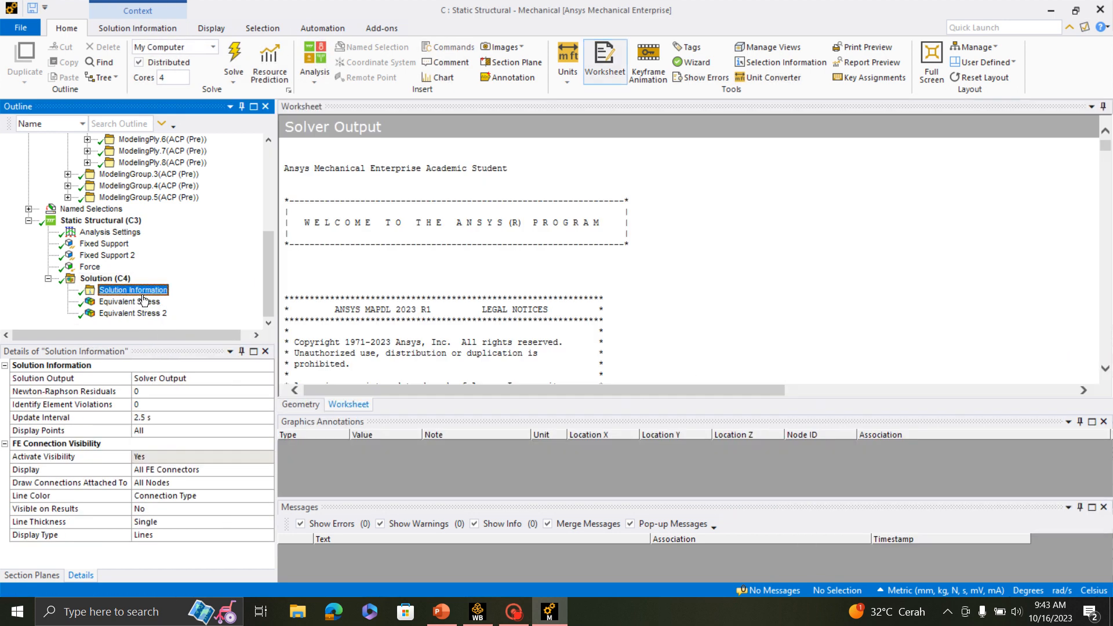
{"action": "left_click", "coordinate": [145, 301]}
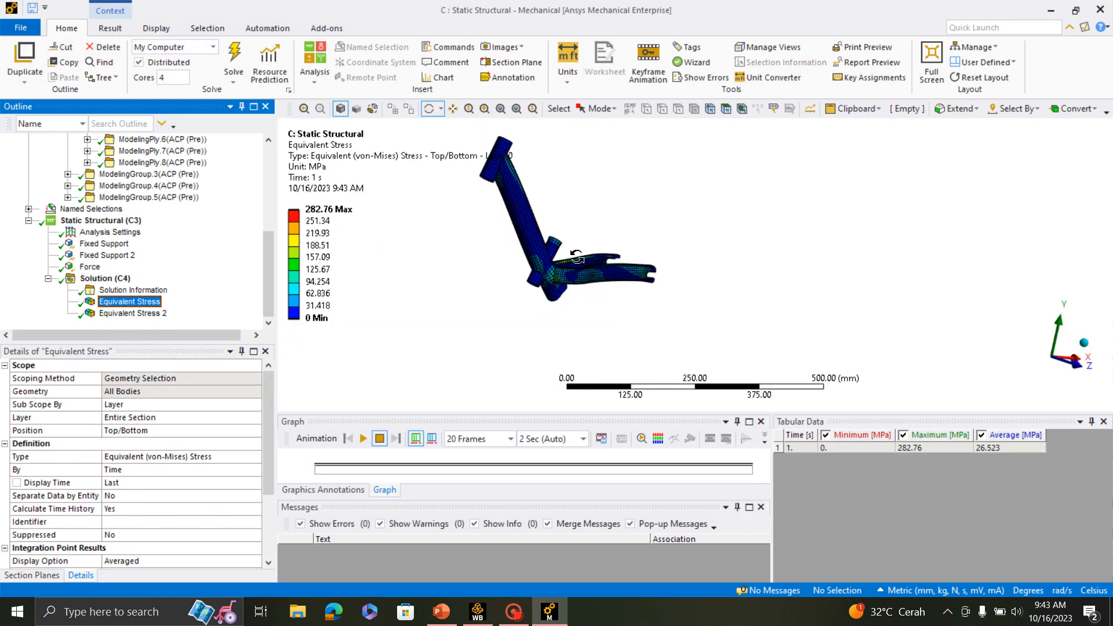
{"action": "left_click_drag", "start_coordinate": [577, 257], "coordinate": [371, 269]}
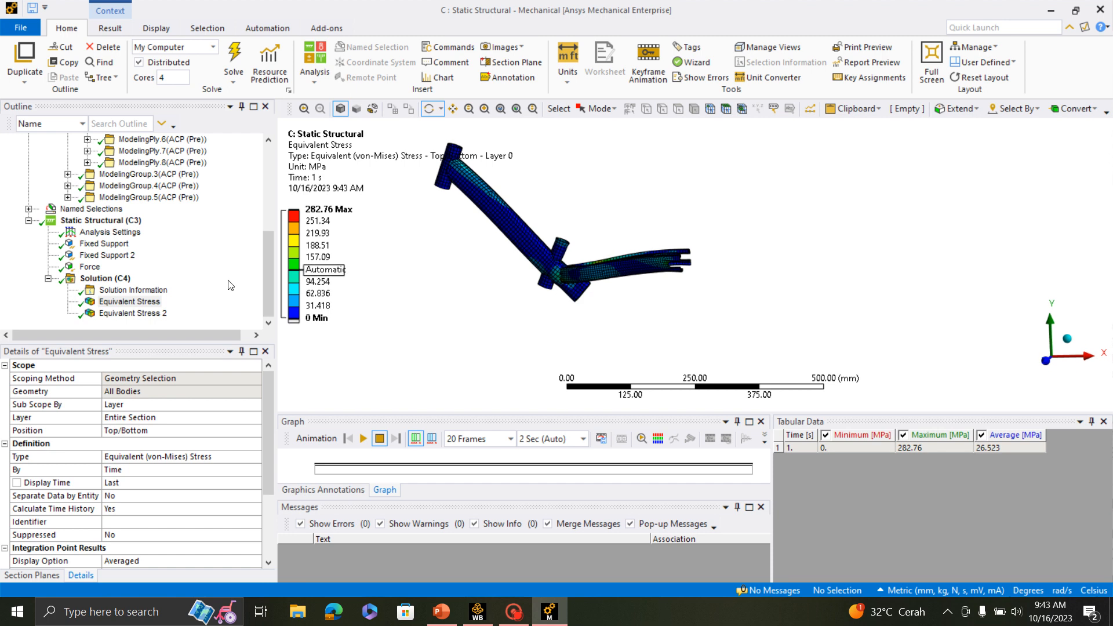
- Display the second equivalent stress plot for ply P1L1__ModelingPly.4 and inspect the tube from several angles
{"action": "left_click", "coordinate": [134, 313]}
{"action": "left_click_drag", "start_coordinate": [497, 224], "coordinate": [514, 169]}
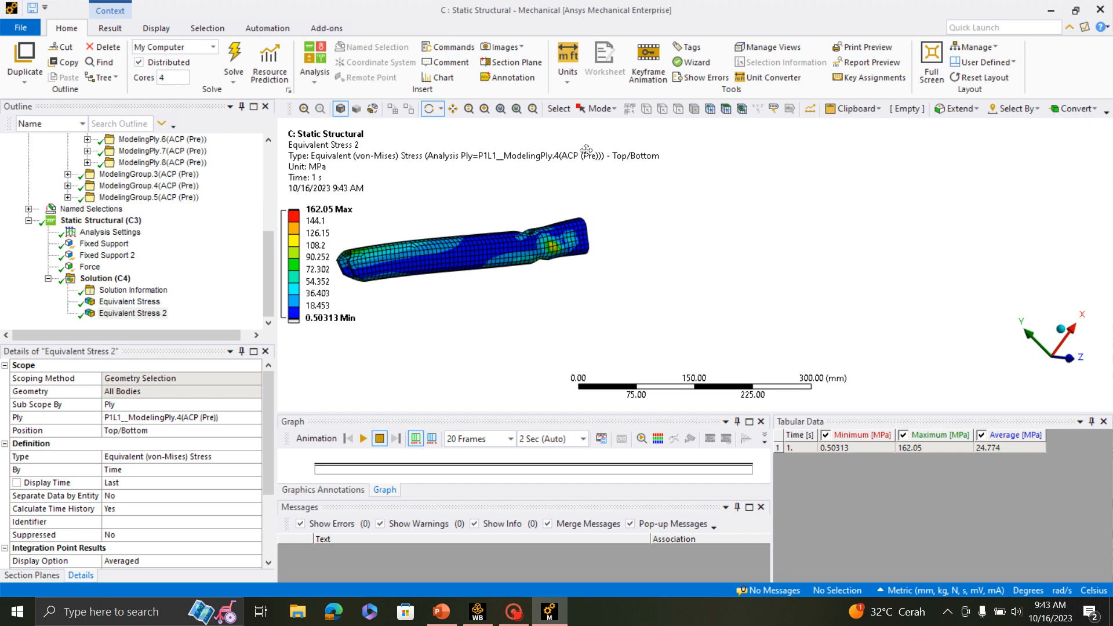
{"action": "left_click_drag", "start_coordinate": [587, 150], "coordinate": [698, 230]}
- Collapse the imported plies in the model tree and add a Composite Failure Tool to the solution
{"action": "scroll", "coordinate": [134, 246], "scroll_direction": "up", "scroll_amount": 1}
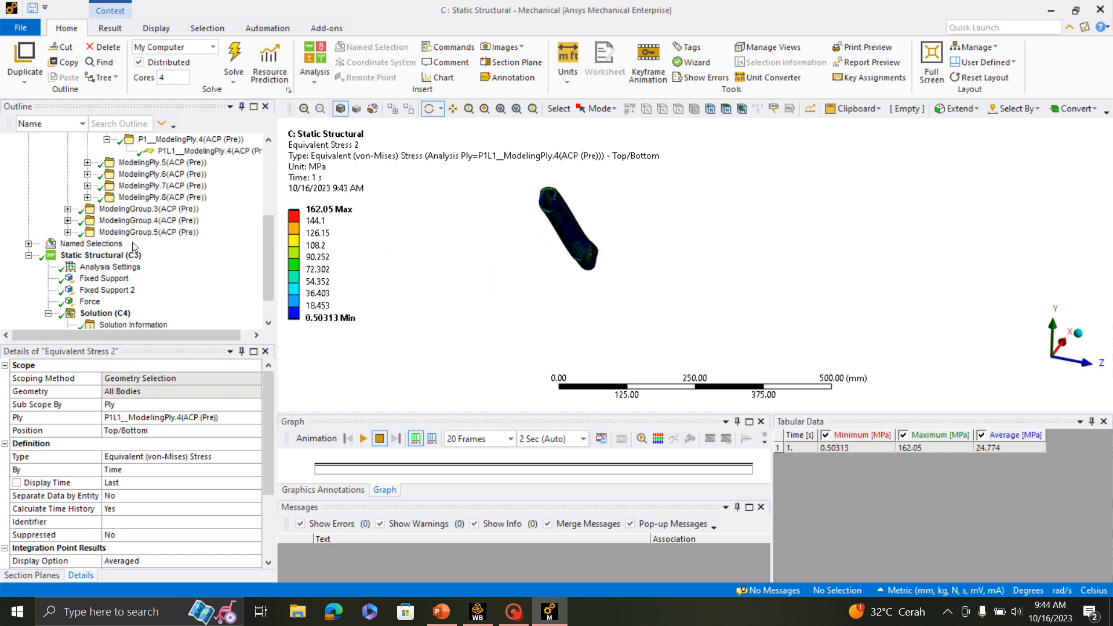
{"action": "scroll", "coordinate": [133, 246], "scroll_direction": "up", "scroll_amount": 2}
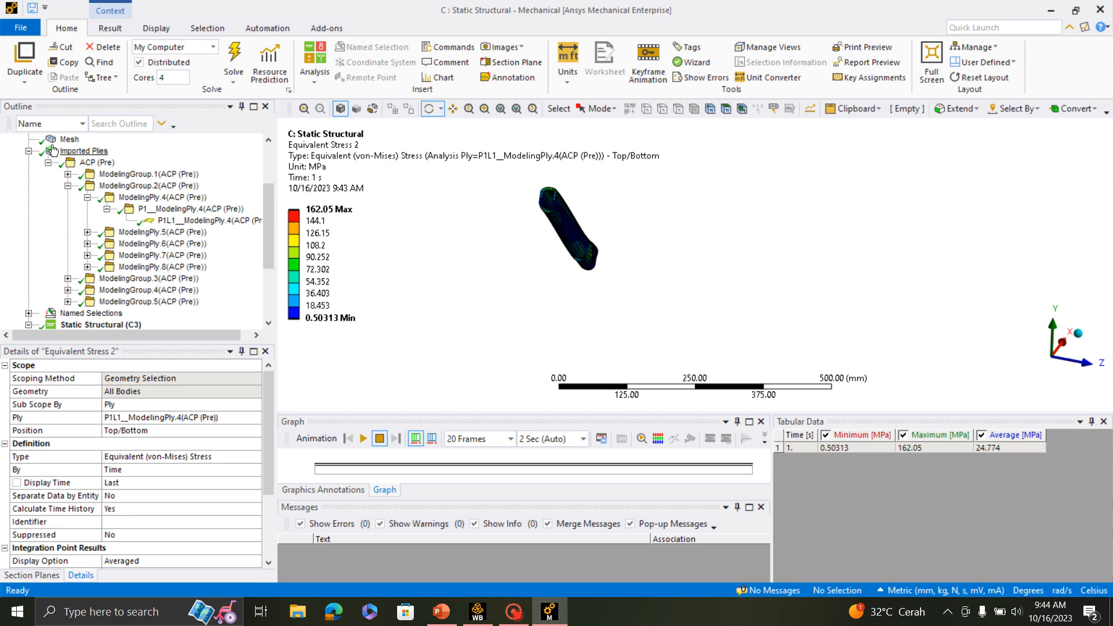
{"action": "left_click", "coordinate": [28, 151]}
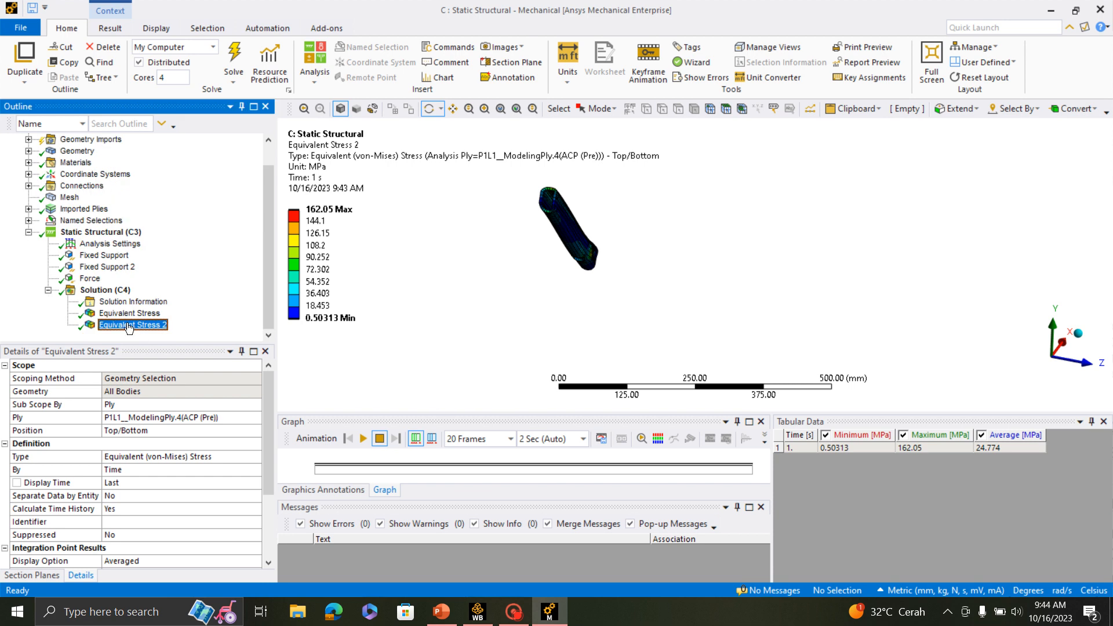
{"action": "left_click", "coordinate": [104, 290]}
{"action": "right_click", "coordinate": [105, 294]}
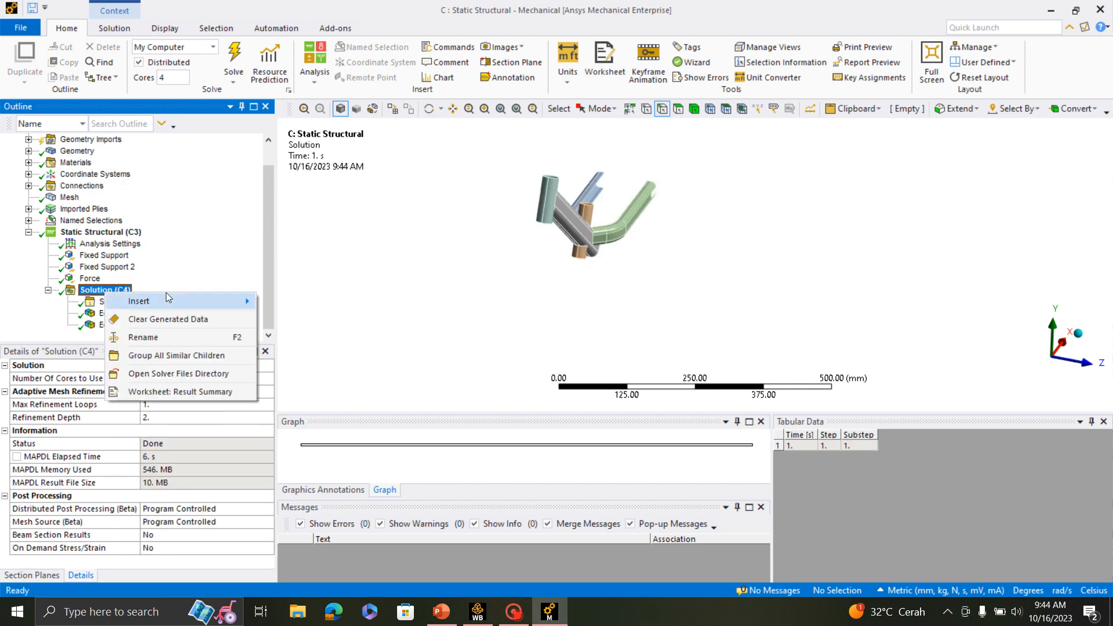
{"action": "mouse_move", "coordinate": [174, 301]}
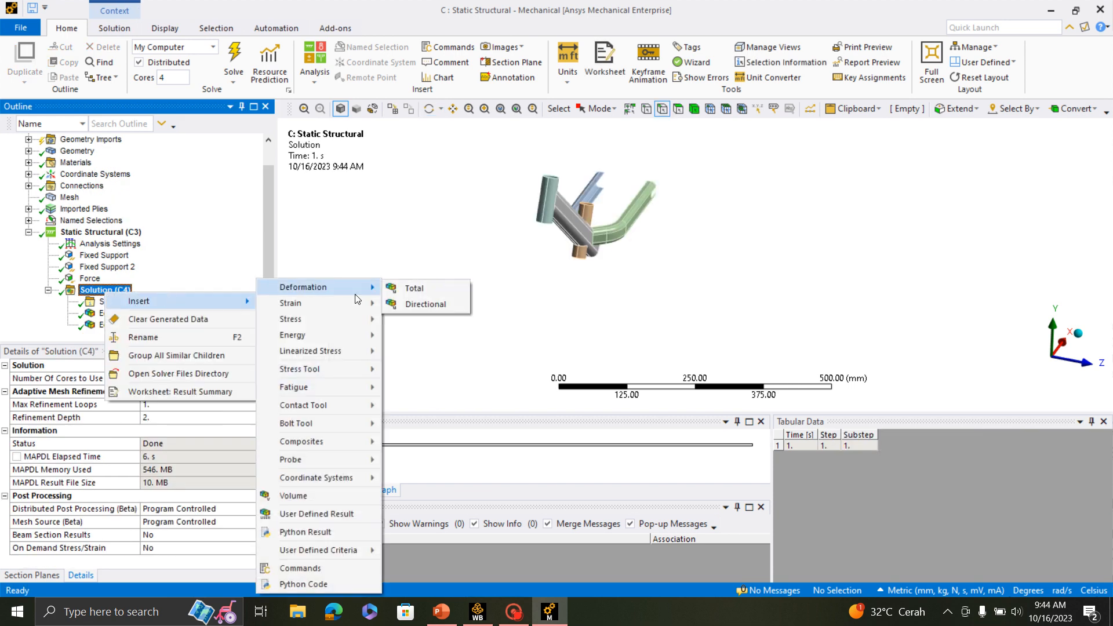
{"action": "mouse_move", "coordinate": [343, 442]}
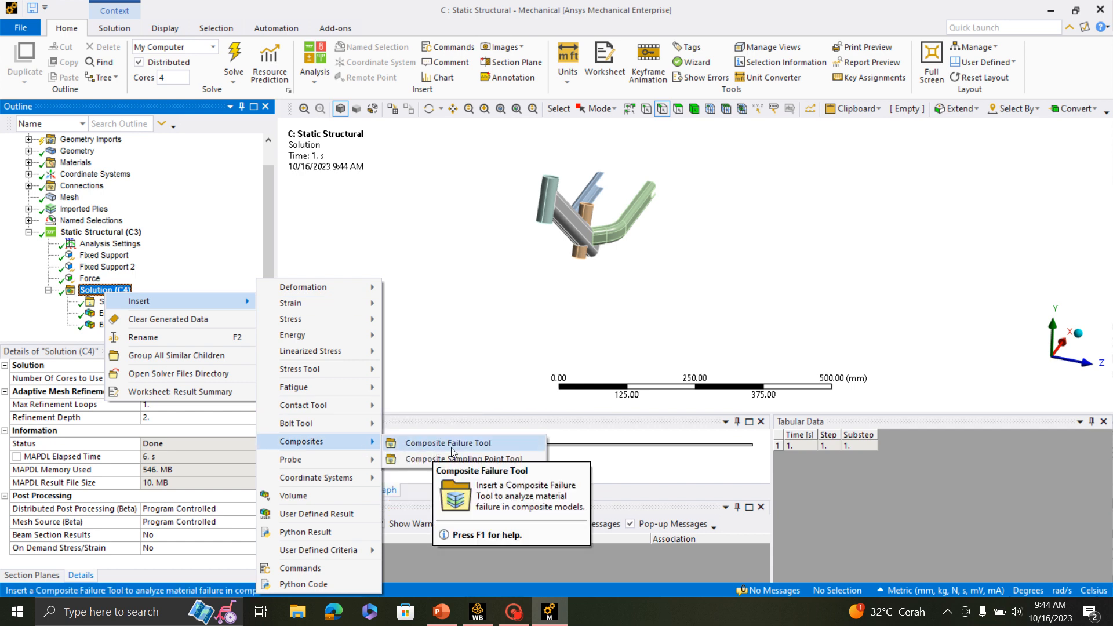
{"action": "left_click", "coordinate": [489, 447]}
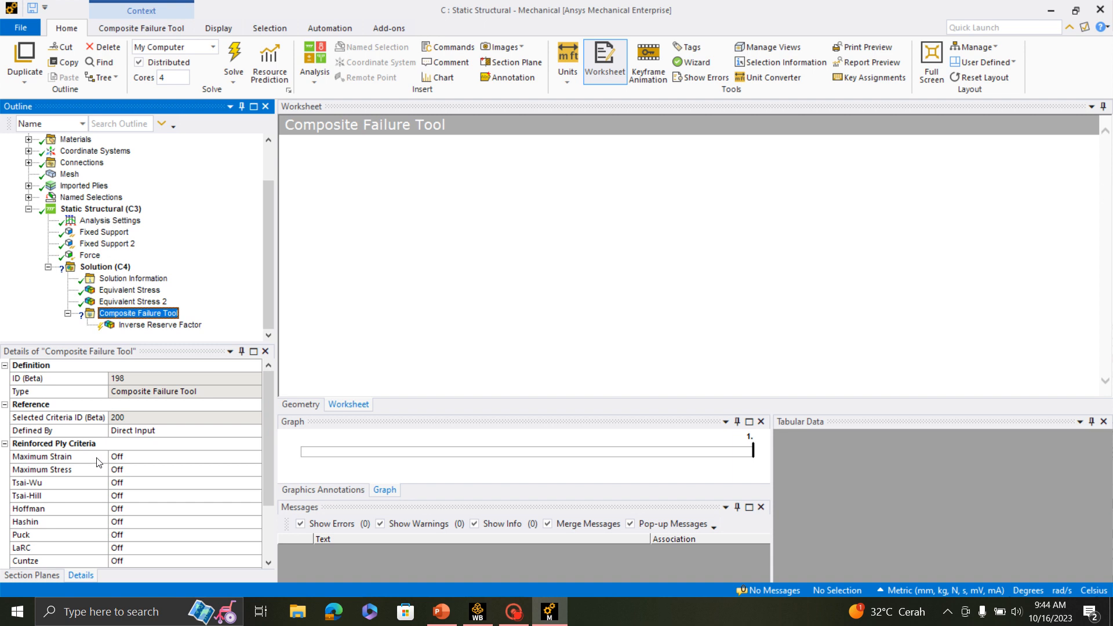
- Turn on the Maximum Stress reinforced ply criterion in the Composite Failure Tool
{"action": "scroll", "coordinate": [97, 460], "scroll_direction": "down", "scroll_amount": 2}
{"action": "scroll", "coordinate": [97, 460], "scroll_direction": "up", "scroll_amount": 2}
{"action": "left_click", "coordinate": [119, 470]}
{"action": "left_click", "coordinate": [255, 469]}
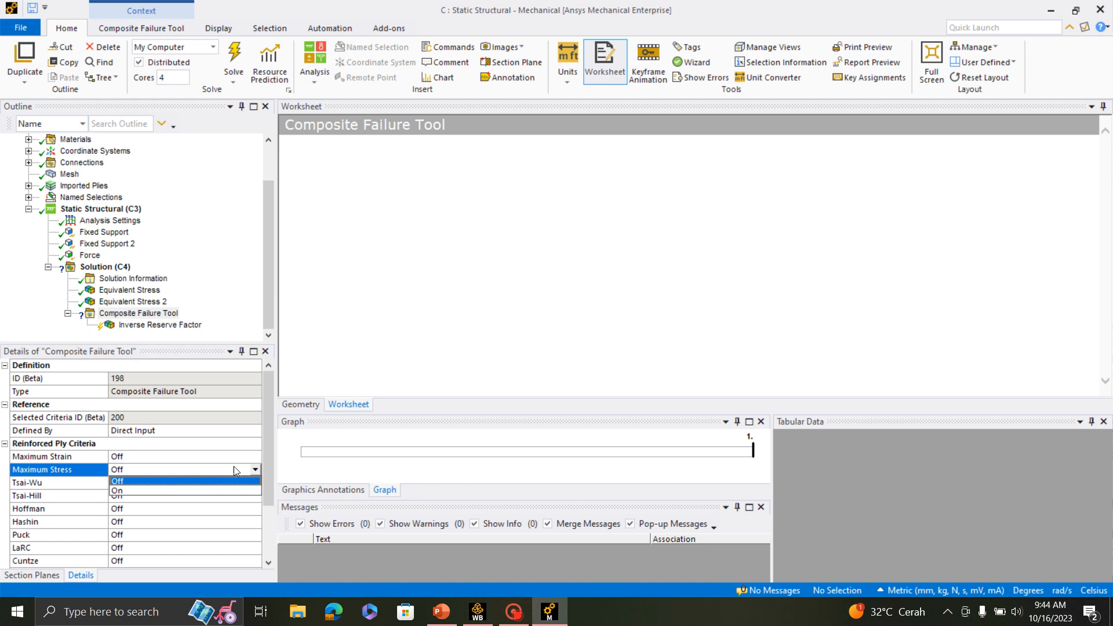
{"action": "left_click", "coordinate": [203, 492]}
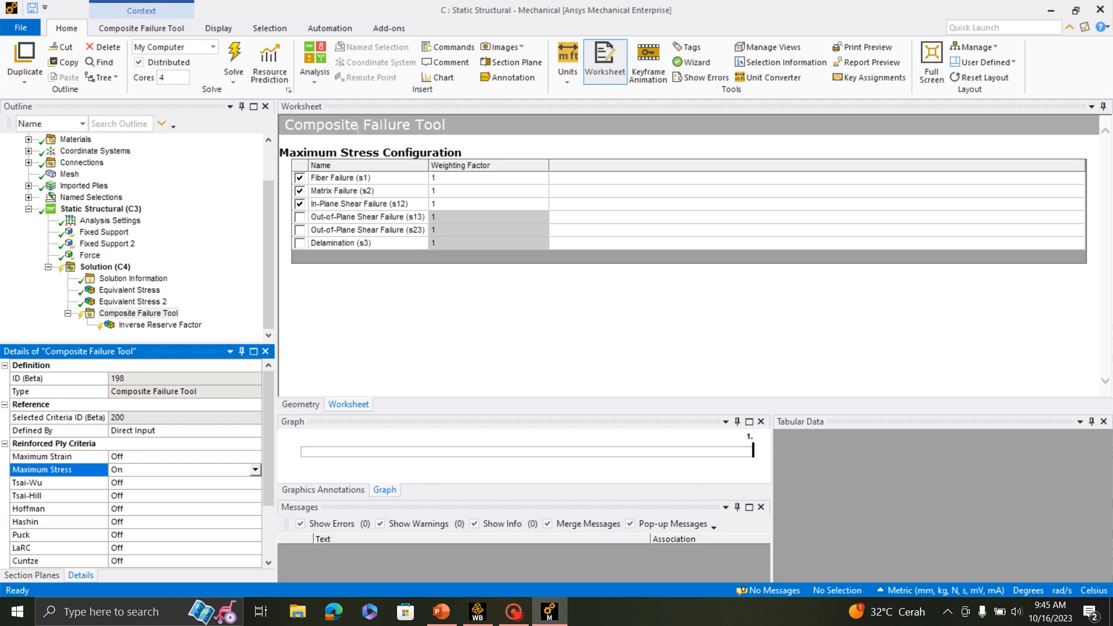
- Retrieve the Inverse Reserve Factor result under the Composite Failure Tool
{"action": "left_click", "coordinate": [176, 327]}
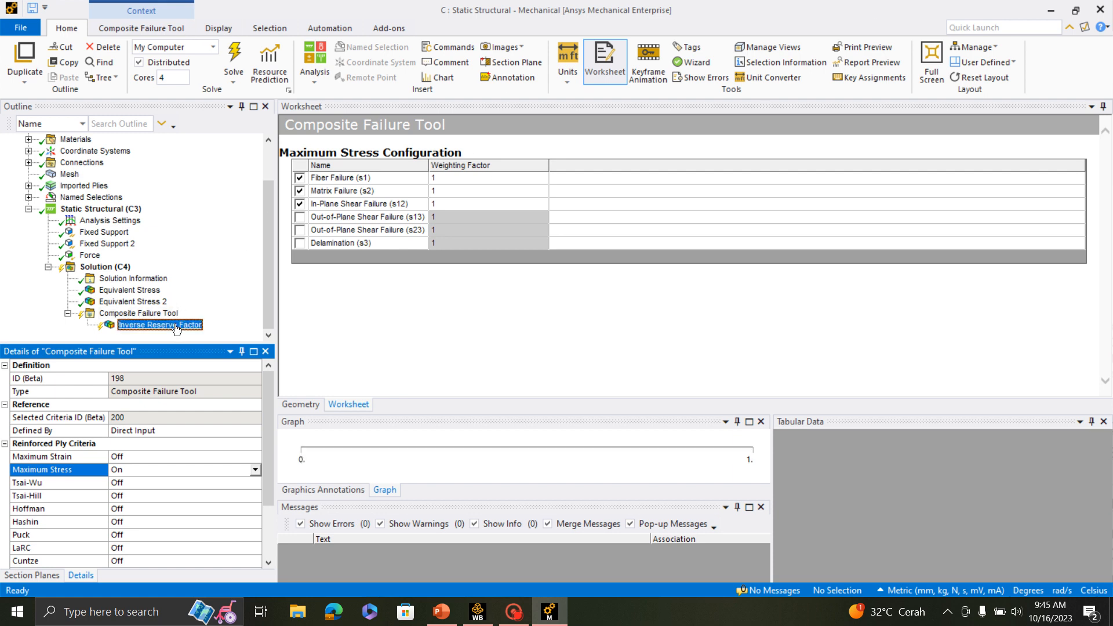
{"action": "right_click", "coordinate": [176, 328]}
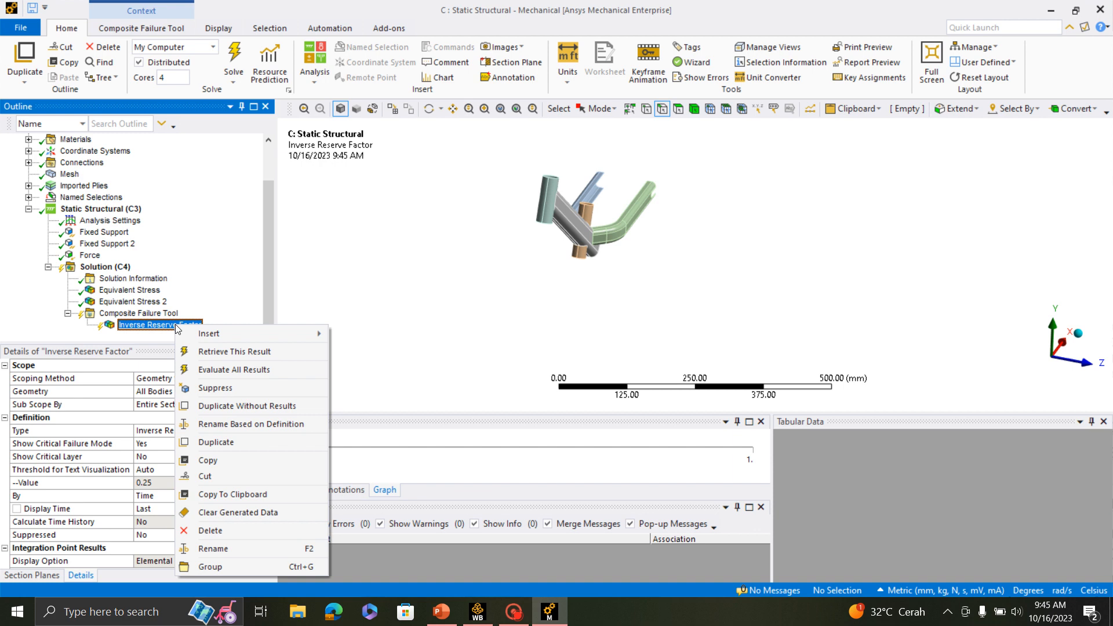
{"action": "left_click", "coordinate": [234, 351]}
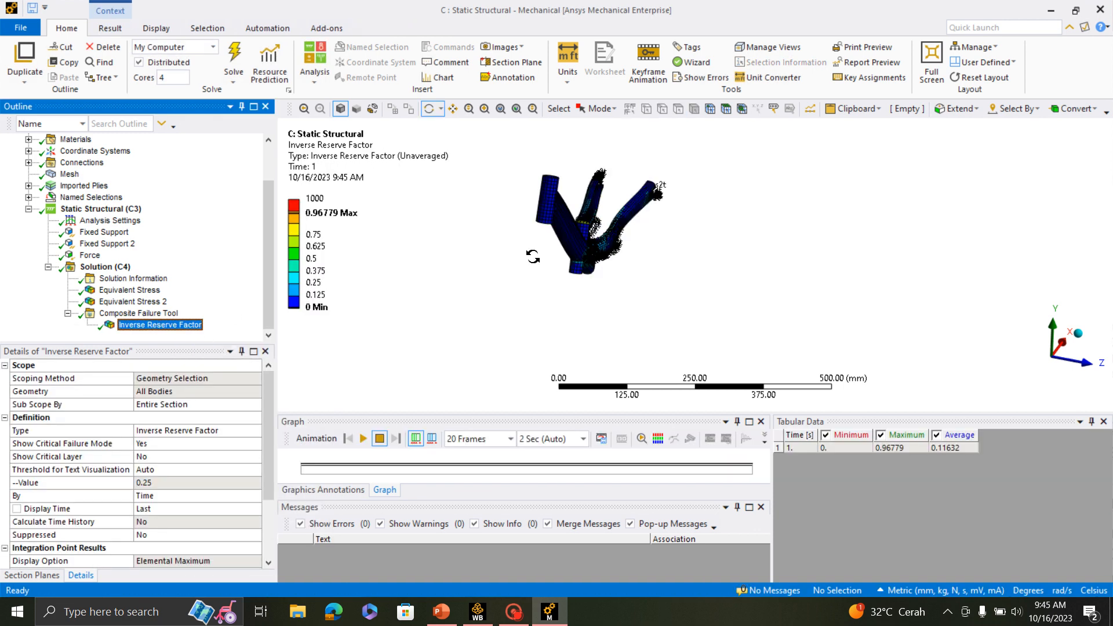
- Examine the inverse reserve factor contours and failure mode labels where the rear stay meets the down tube
{"action": "left_click_drag", "start_coordinate": [532, 256], "coordinate": [503, 222]}
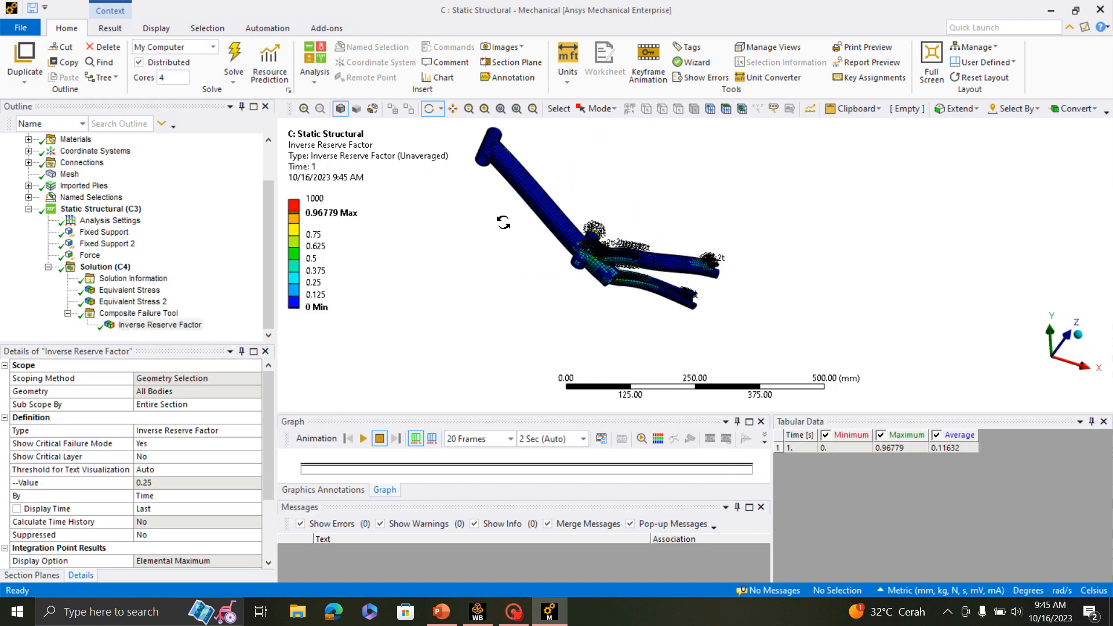
{"action": "scroll", "coordinate": [591, 249], "scroll_direction": "up", "scroll_amount": 2}
{"action": "scroll", "coordinate": [594, 251], "scroll_direction": "down", "scroll_amount": 1}
{"action": "left_click", "coordinate": [485, 110]}
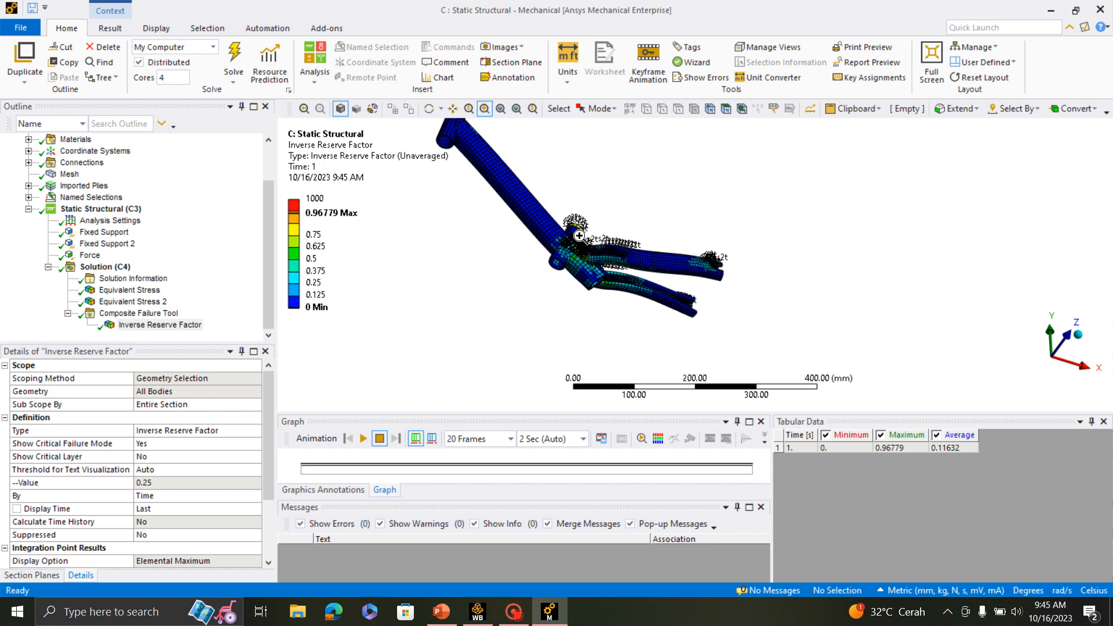
{"action": "left_click_drag", "start_coordinate": [579, 236], "coordinate": [661, 328]}
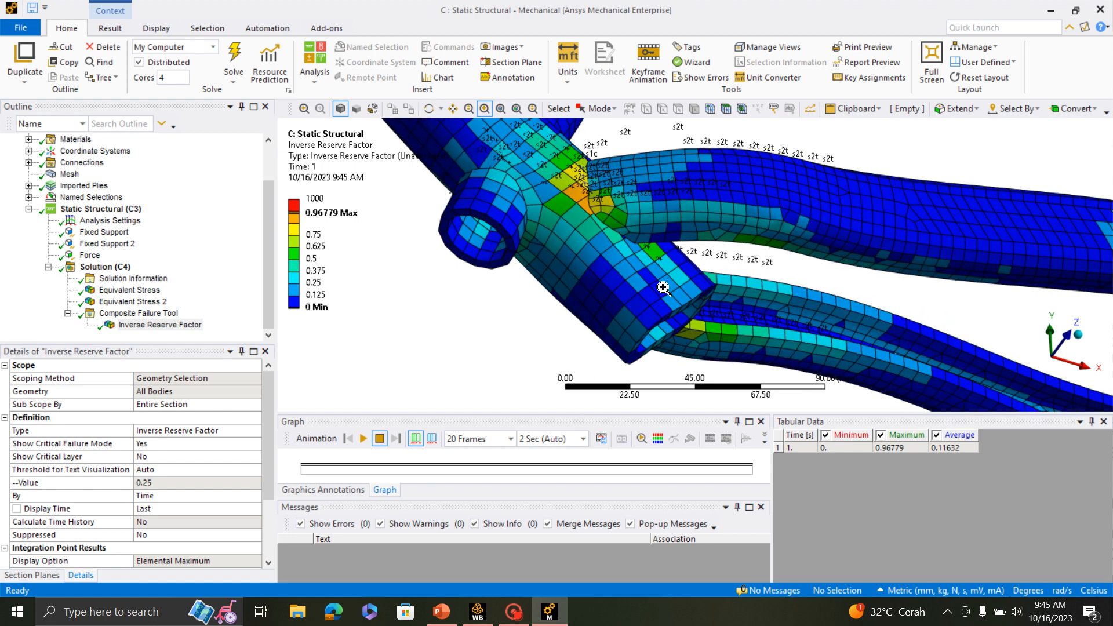
{"action": "scroll", "coordinate": [675, 309], "scroll_direction": "down", "scroll_amount": 2}
{"action": "left_click_drag", "start_coordinate": [569, 139], "coordinate": [716, 340]}
{"action": "scroll", "coordinate": [664, 196], "scroll_direction": "up", "scroll_amount": 1}
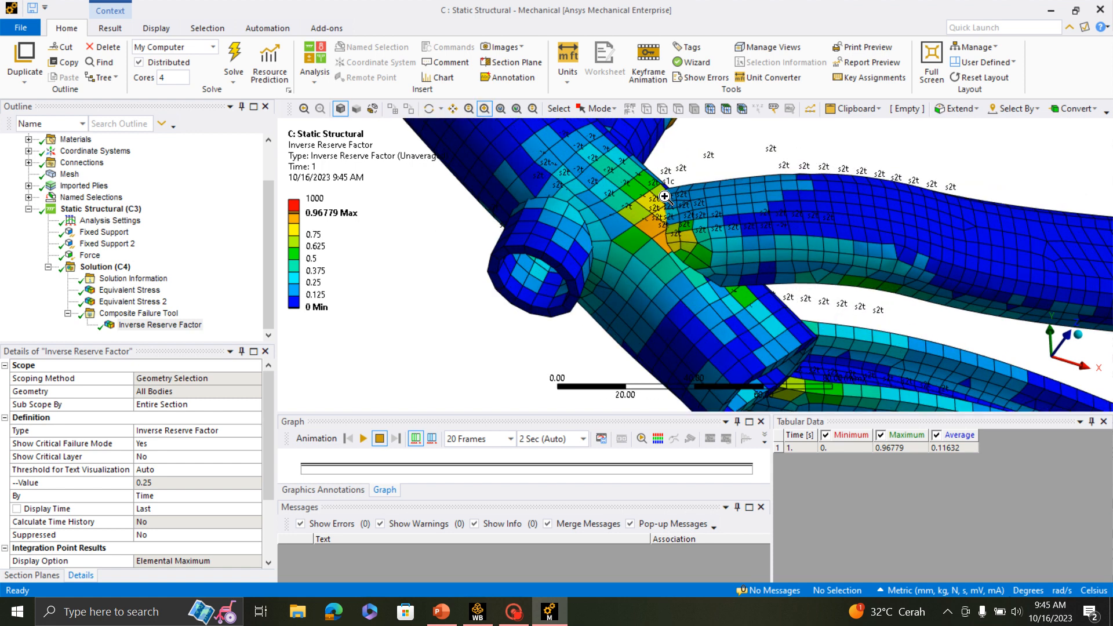
{"action": "scroll", "coordinate": [665, 197], "scroll_direction": "up", "scroll_amount": 2}
{"action": "scroll", "coordinate": [664, 197], "scroll_direction": "down", "scroll_amount": 1}
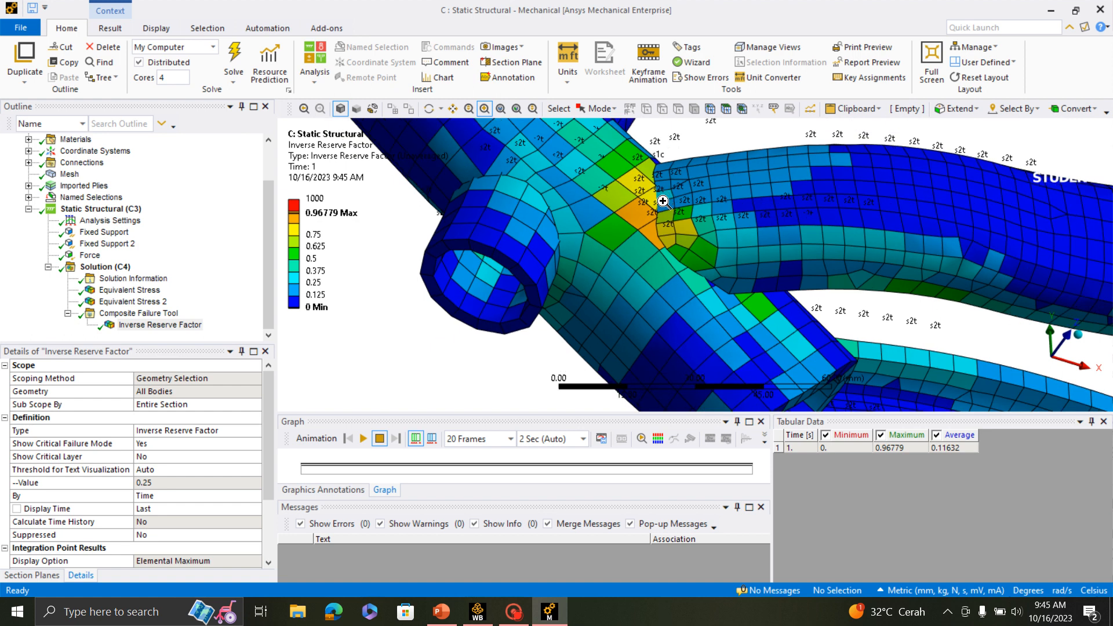
{"action": "scroll", "coordinate": [664, 200], "scroll_direction": "down", "scroll_amount": 1}
{"action": "scroll", "coordinate": [663, 201], "scroll_direction": "up", "scroll_amount": 1}
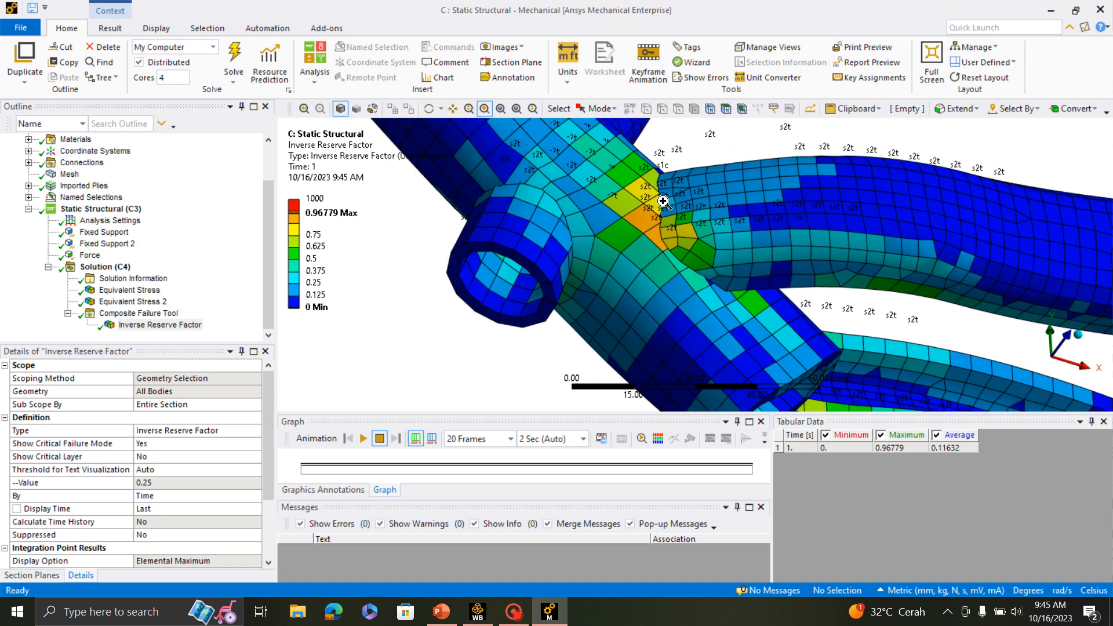
{"action": "scroll", "coordinate": [663, 201], "scroll_direction": "down", "scroll_amount": 2}
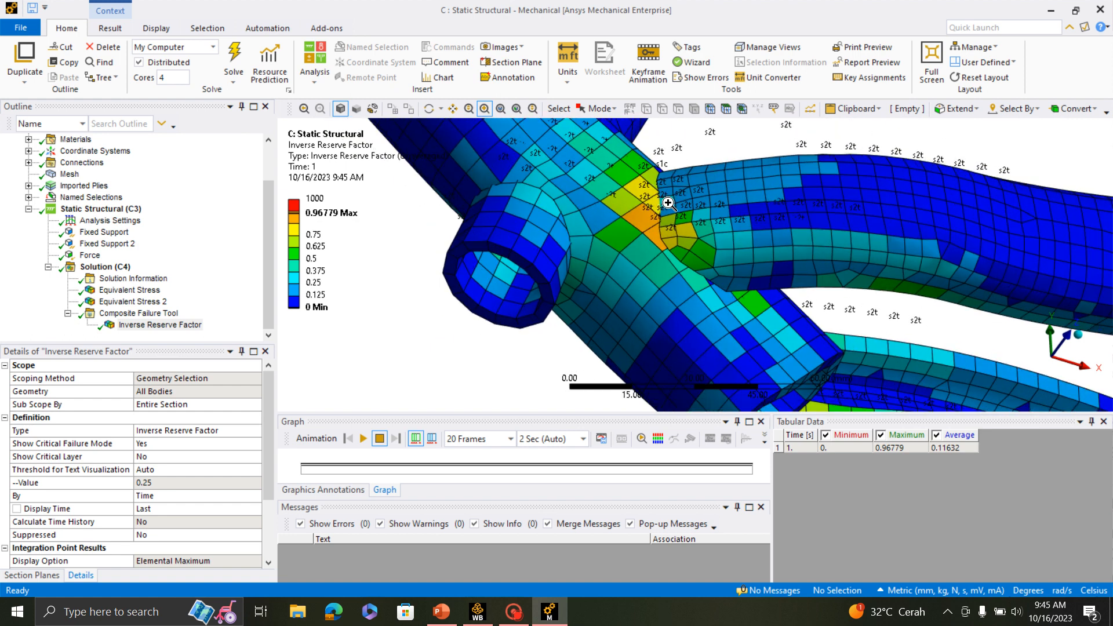
{"action": "scroll", "coordinate": [669, 240], "scroll_direction": "up", "scroll_amount": 2}
{"action": "scroll", "coordinate": [669, 240], "scroll_direction": "down", "scroll_amount": 2}
{"action": "scroll", "coordinate": [676, 242], "scroll_direction": "up", "scroll_amount": 3}
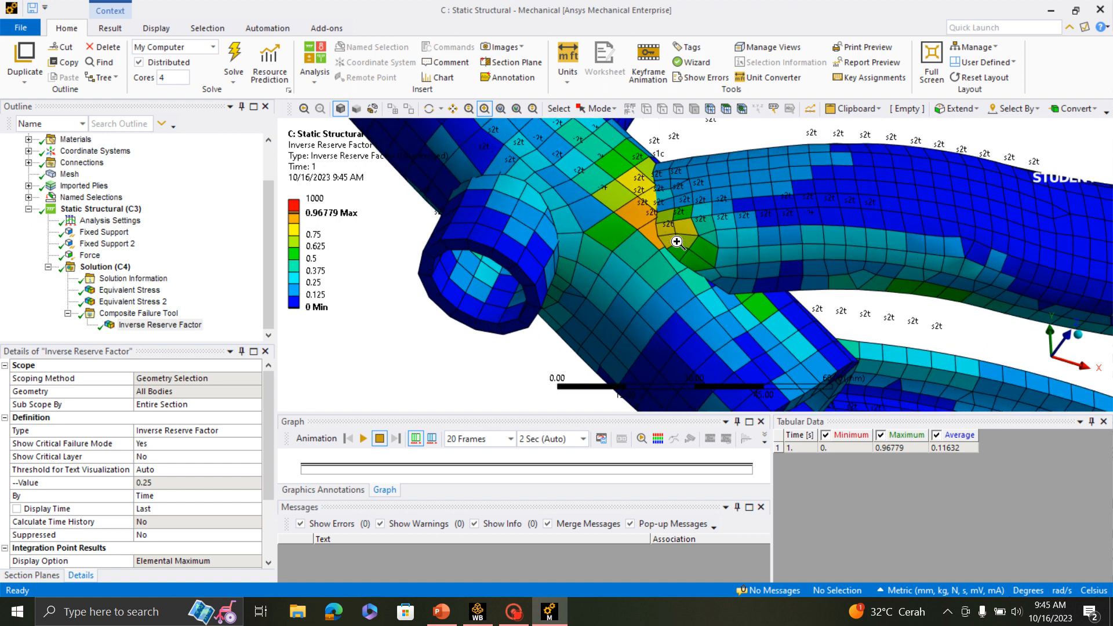
{"action": "scroll", "coordinate": [677, 242], "scroll_direction": "down", "scroll_amount": 1}
{"action": "middle_click_drag", "start_coordinate": [681, 210], "coordinate": [603, 231]}
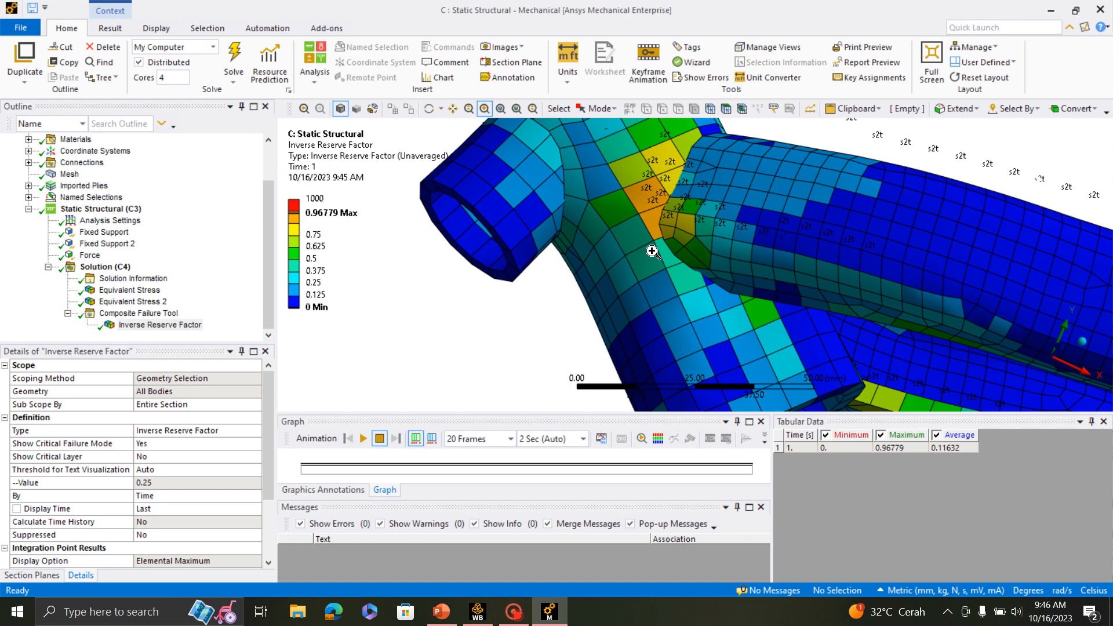
{"action": "scroll", "coordinate": [640, 228], "scroll_direction": "up", "scroll_amount": 3}
{"action": "scroll", "coordinate": [640, 227], "scroll_direction": "down", "scroll_amount": 3}
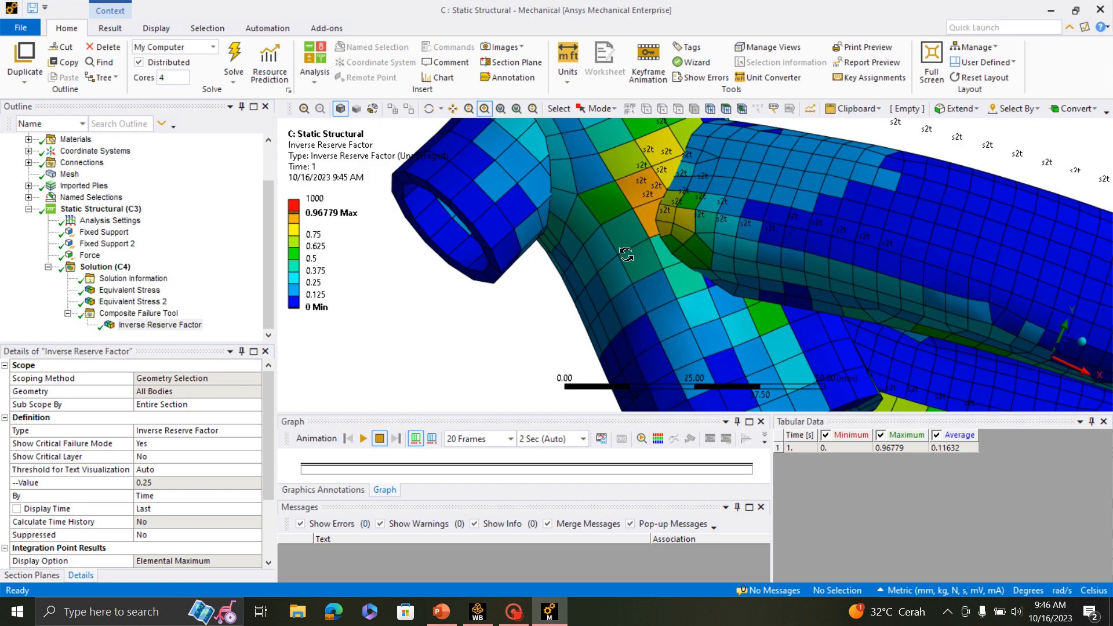
{"action": "mouse_move", "coordinate": [625, 254]}
{"action": "middle_mouse_down"}
{"action": "mouse_move", "coordinate": [612, 217]}
{"action": "mouse_move", "coordinate": [652, 214]}
{"action": "mouse_move", "coordinate": [644, 255]}
{"action": "middle_mouse_up"}
{"action": "scroll", "coordinate": [542, 238], "scroll_direction": "up", "scroll_amount": 3}
{"action": "scroll", "coordinate": [530, 244], "scroll_direction": "down", "scroll_amount": 2}
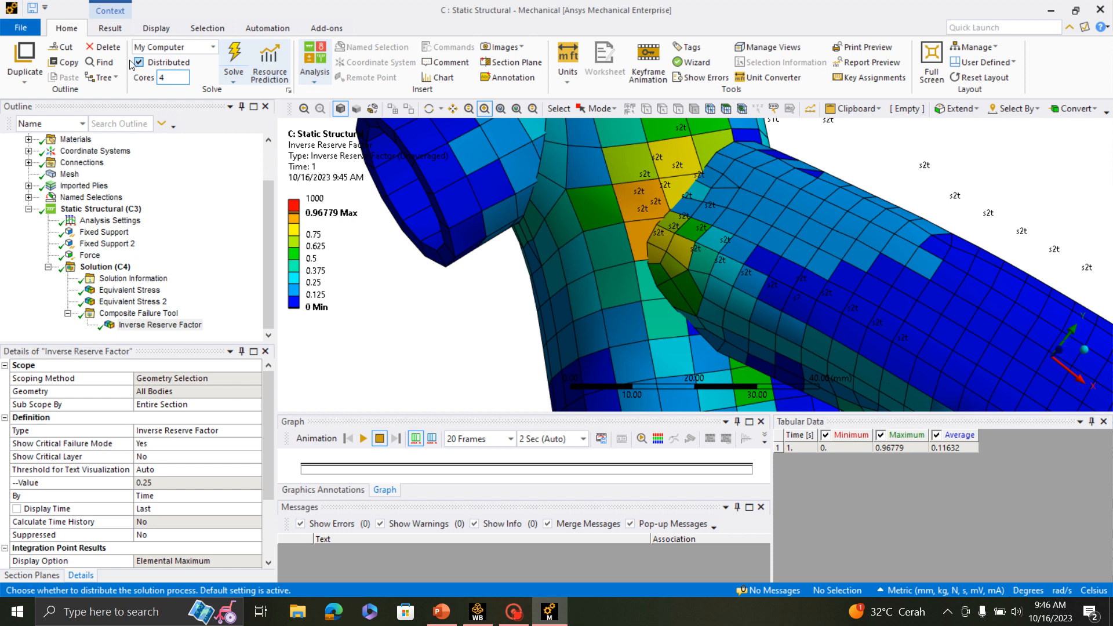
- Probe the inverse reserve factor on the most critical elements around the rear stay joint
{"action": "left_click", "coordinate": [111, 28]}
{"action": "left_click", "coordinate": [593, 47]}
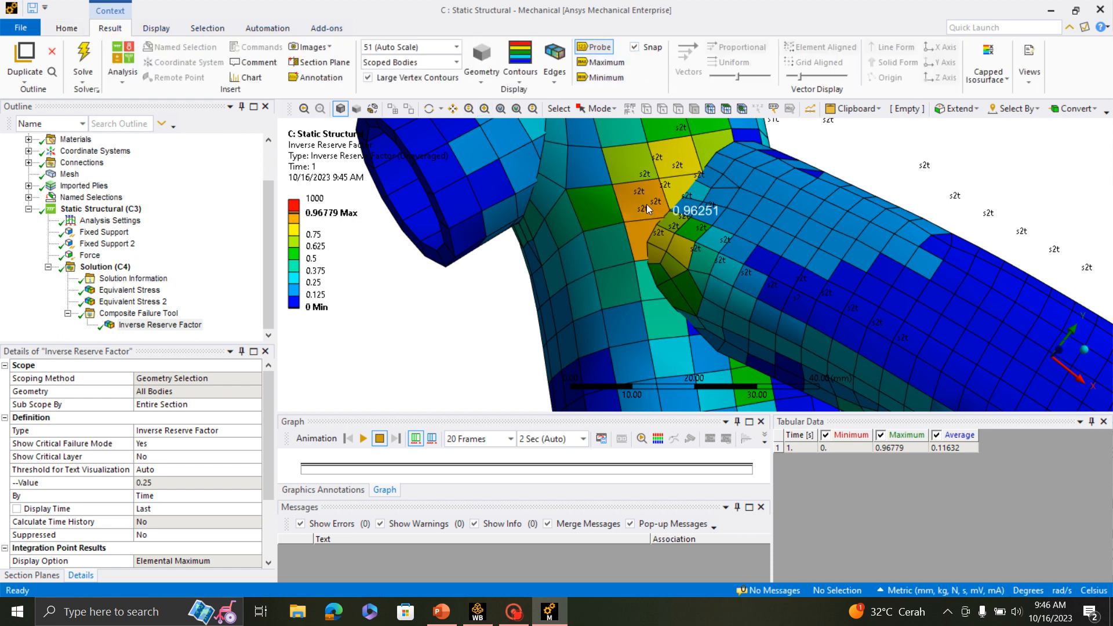
{"action": "scroll", "coordinate": [642, 206], "scroll_direction": "up", "scroll_amount": 3}
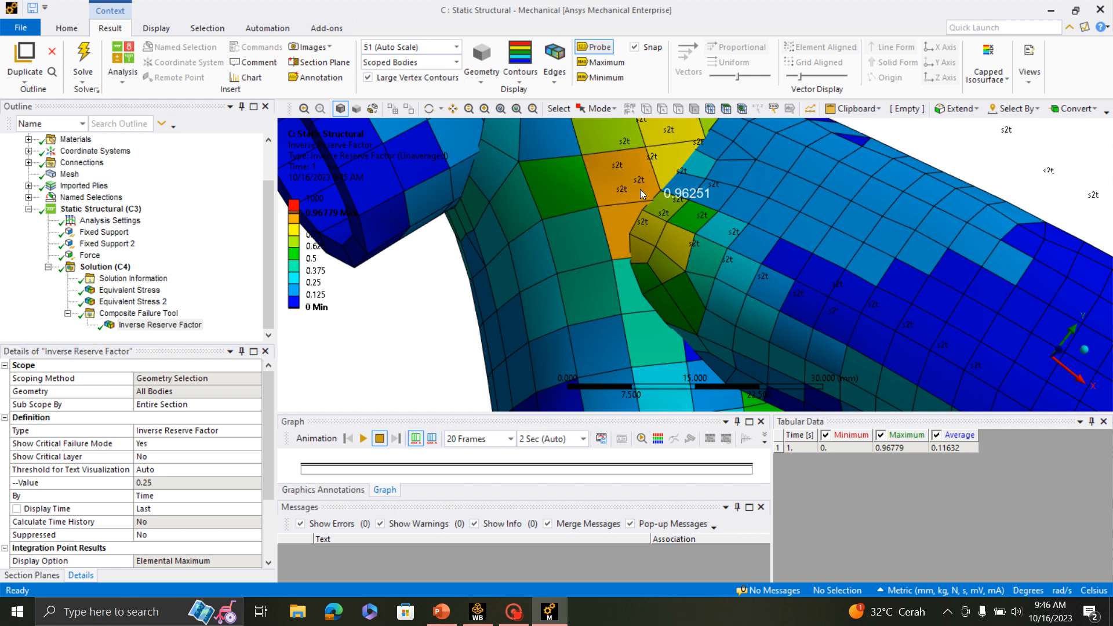
{"action": "scroll", "coordinate": [662, 184], "scroll_direction": "up", "scroll_amount": 3}
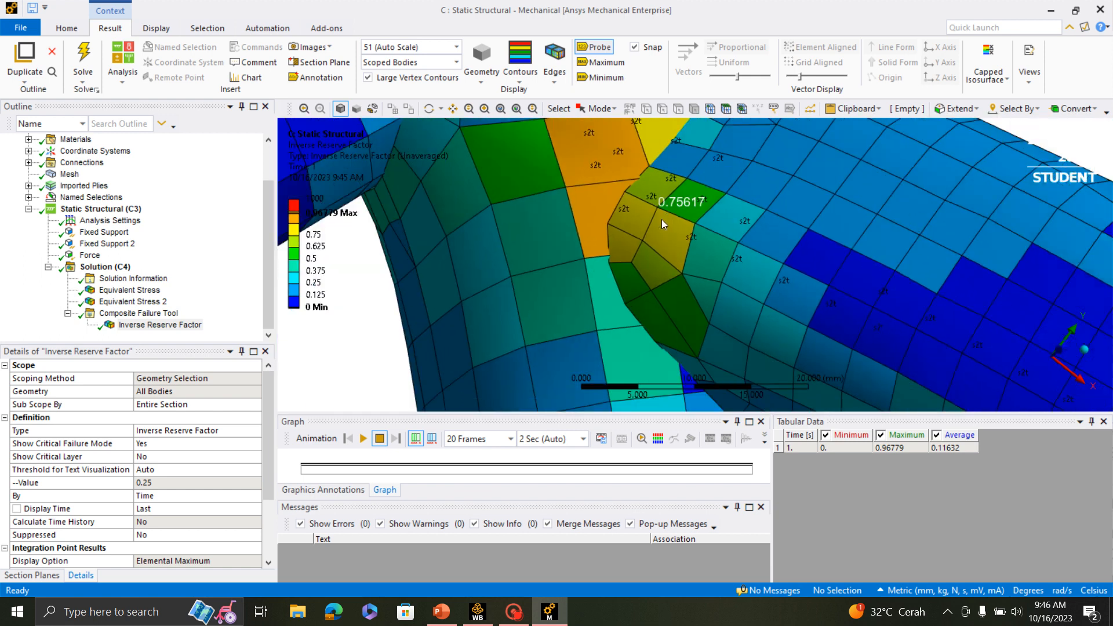
{"action": "middle_click_drag", "start_coordinate": [662, 220], "coordinate": [638, 189]}
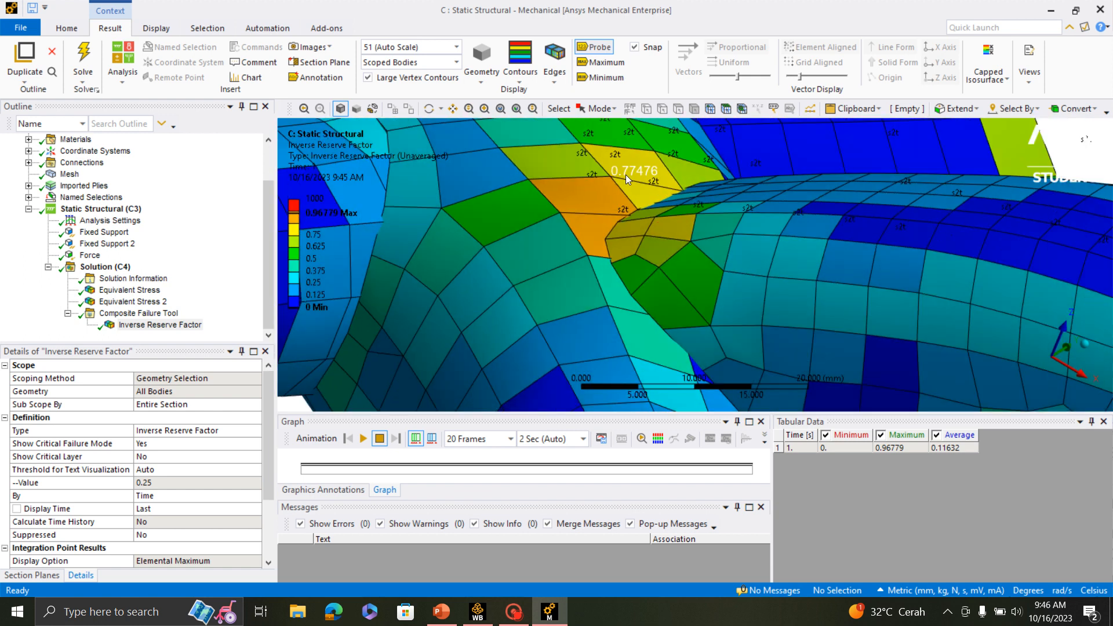
{"action": "scroll", "coordinate": [623, 174], "scroll_direction": "down", "scroll_amount": 3}
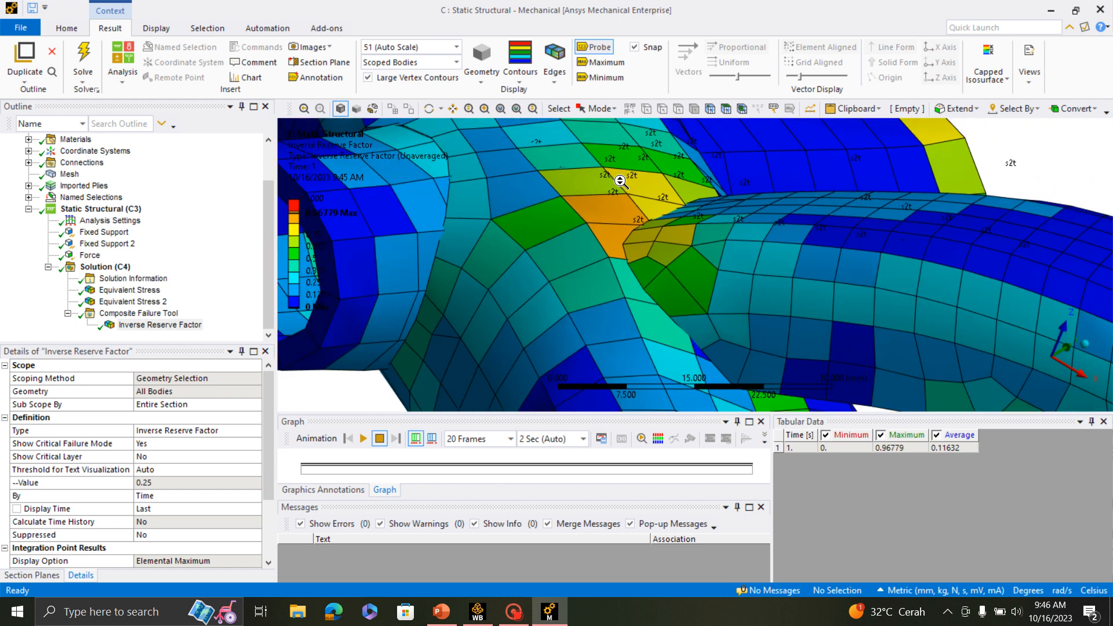
- Check the Maximum Stress failure modes in the Composite Failure Tool and compare them with the inverse reserve factor labels on the frame
{"action": "left_click", "coordinate": [126, 314]}
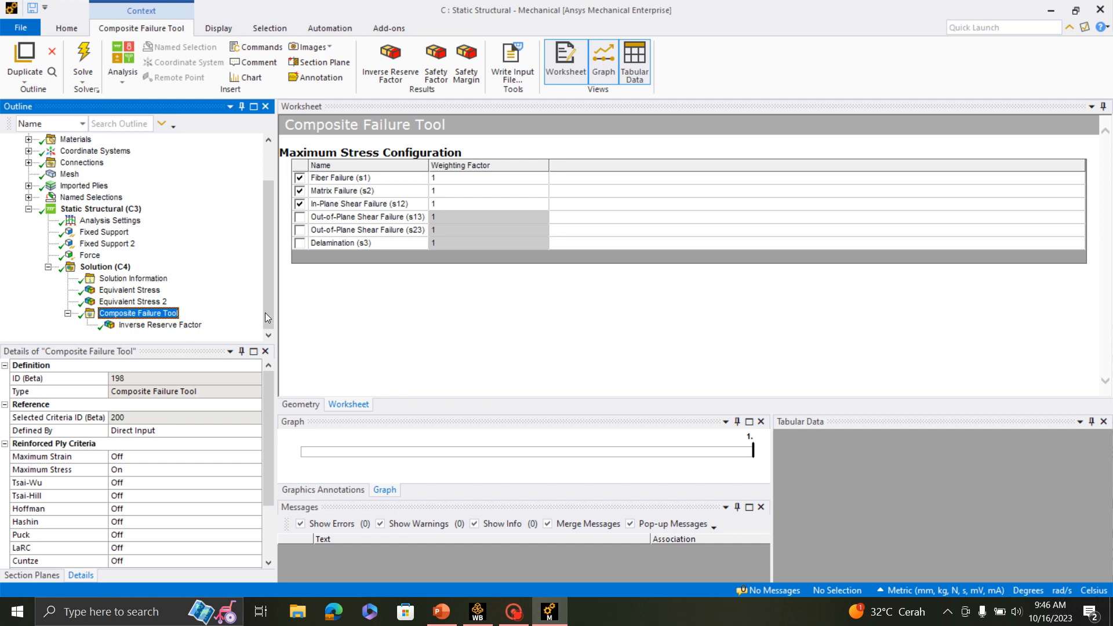
{"action": "left_click", "coordinate": [189, 325]}
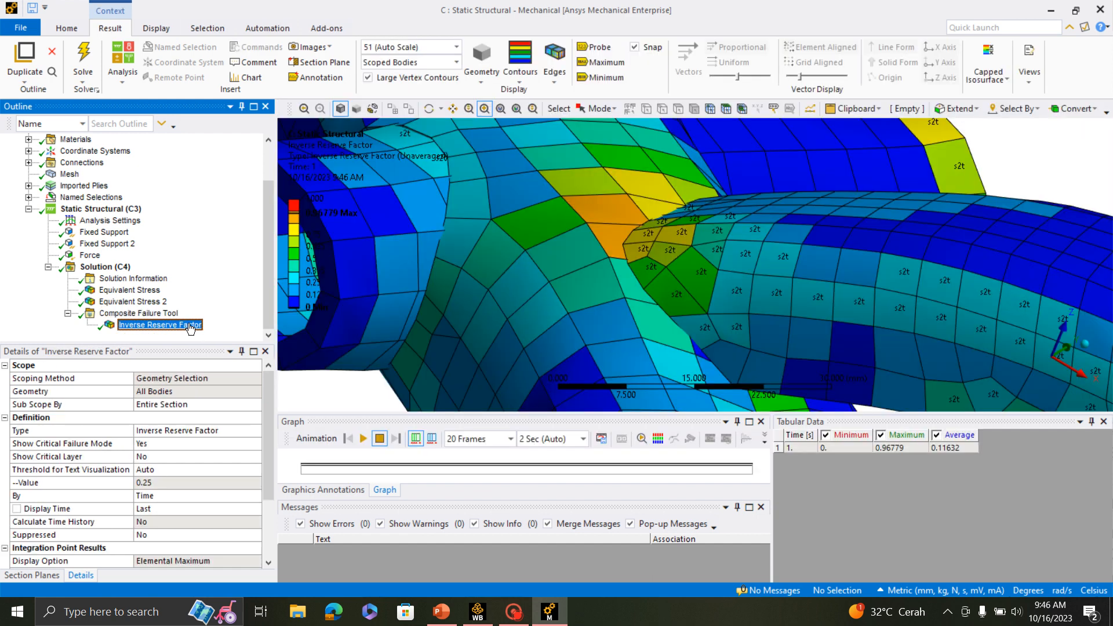
{"action": "scroll", "coordinate": [671, 243], "scroll_direction": "up", "scroll_amount": 3}
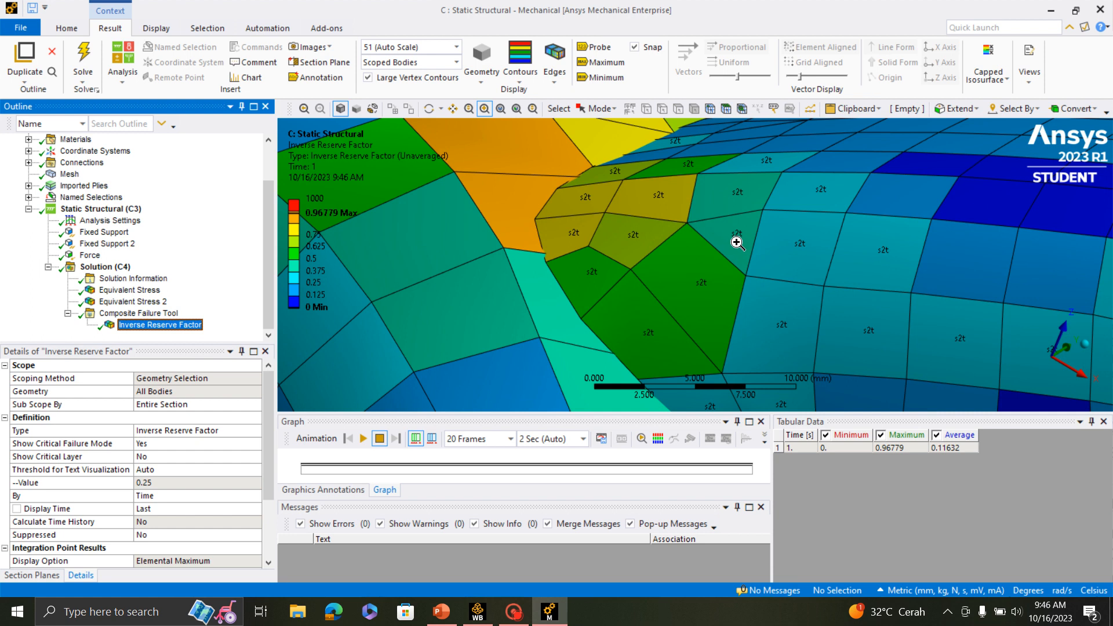
{"action": "middle_click_drag", "start_coordinate": [731, 239], "coordinate": [770, 276]}
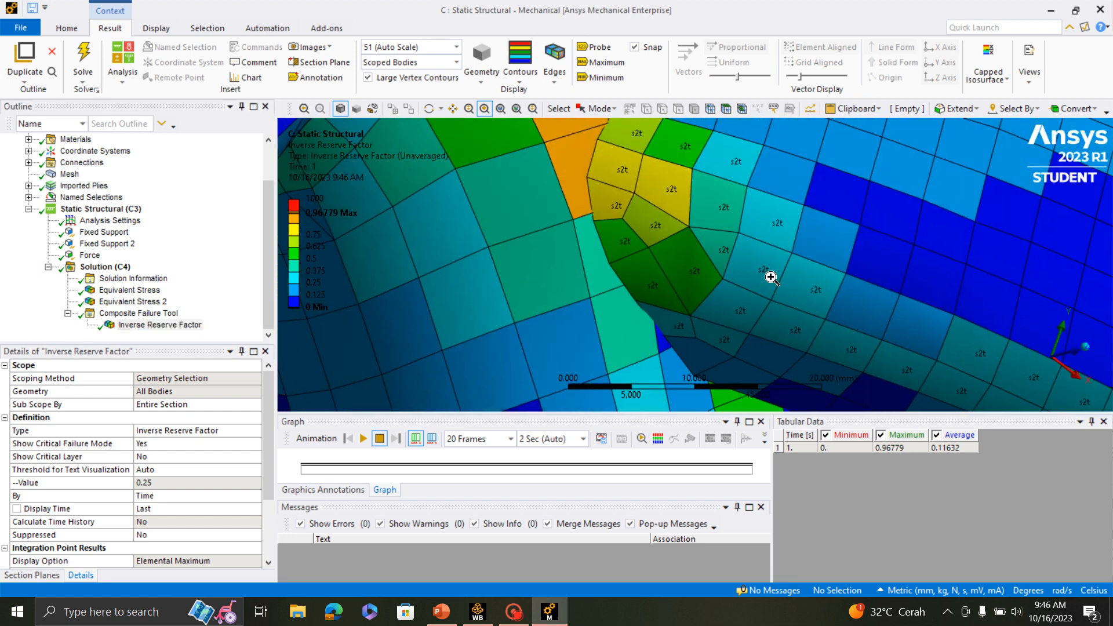
{"action": "scroll", "coordinate": [765, 276], "scroll_direction": "down", "scroll_amount": 3}
{"action": "scroll", "coordinate": [747, 271], "scroll_direction": "down", "scroll_amount": 2}
{"action": "scroll", "coordinate": [748, 271], "scroll_direction": "down", "scroll_amount": 4}
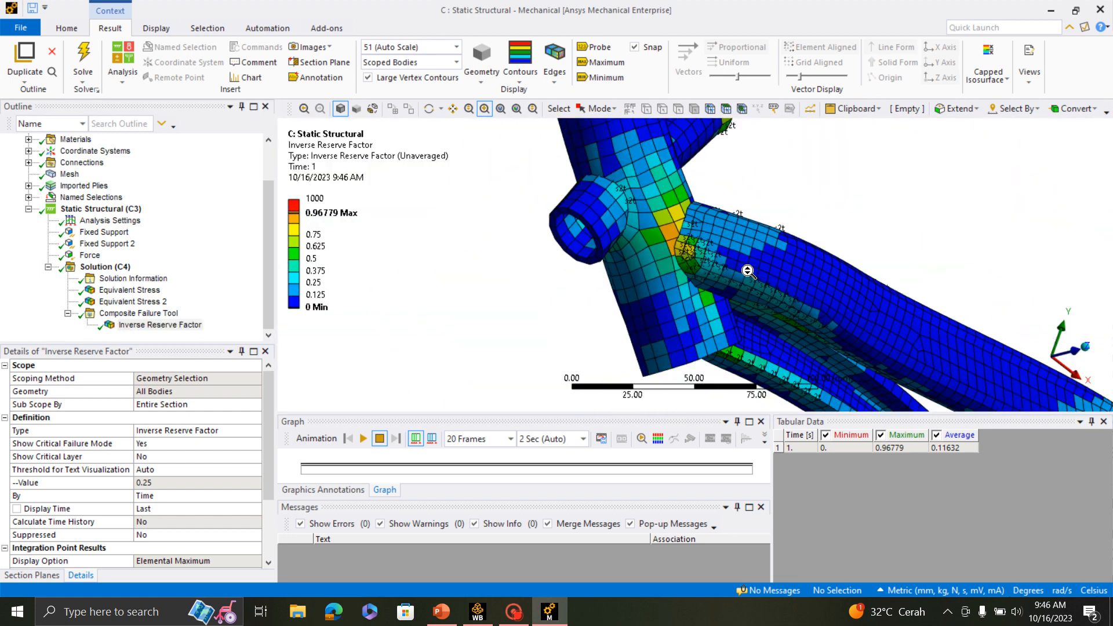
{"action": "middle_click_drag", "start_coordinate": [748, 272], "coordinate": [709, 278]}
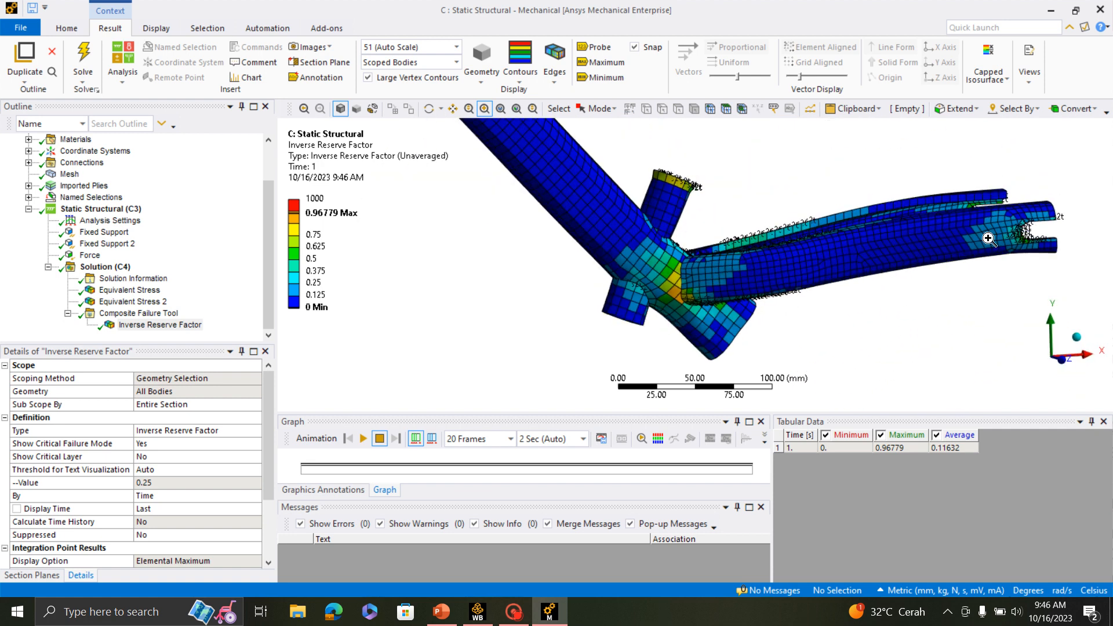
- Examine the inverse reserve factor and failure labels at the rear dropouts and seat tube rim, and check the Composite Failure Tool's Maximum Stress failure modes
{"action": "scroll", "coordinate": [1067, 270], "scroll_direction": "up", "scroll_amount": 5}
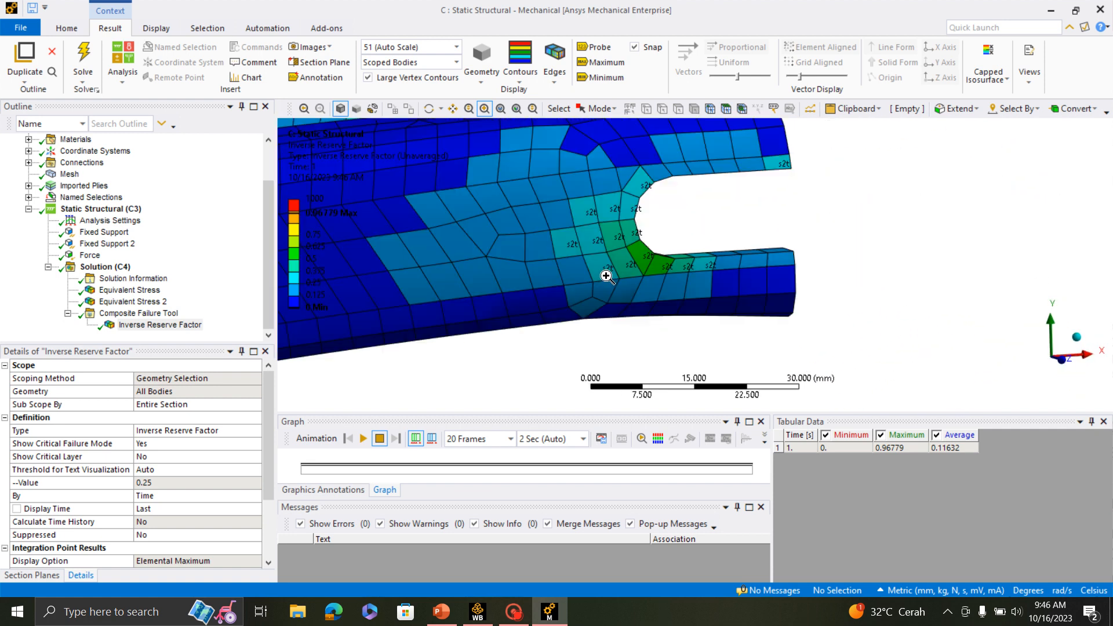
{"action": "scroll", "coordinate": [588, 268], "scroll_direction": "down", "scroll_amount": 2}
{"action": "scroll", "coordinate": [590, 270], "scroll_direction": "down", "scroll_amount": 2}
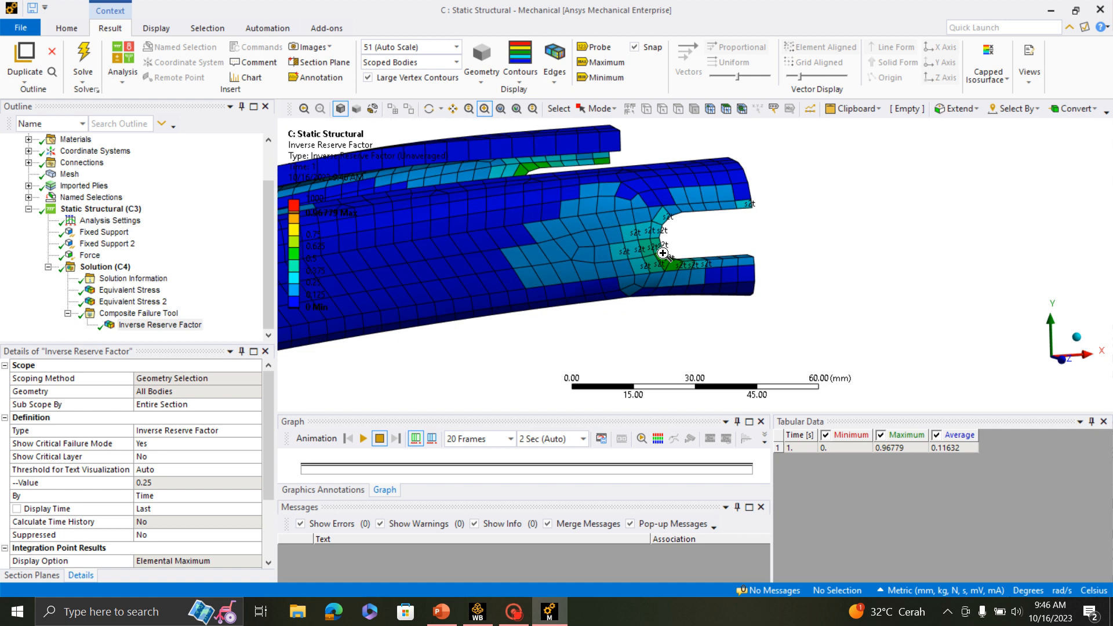
{"action": "middle_click_drag", "start_coordinate": [655, 249], "coordinate": [913, 325]}
{"action": "left_click_drag", "start_coordinate": [674, 200], "coordinate": [735, 275]}
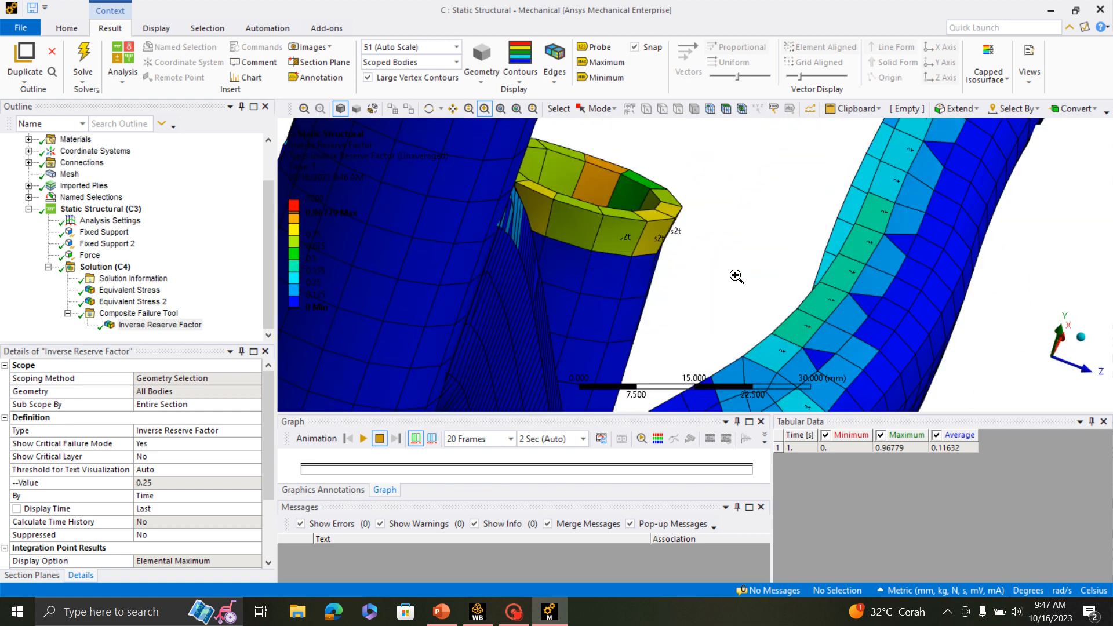
{"action": "scroll", "coordinate": [739, 281], "scroll_direction": "down", "scroll_amount": 3}
{"action": "middle_click_drag", "start_coordinate": [765, 297], "coordinate": [659, 263]}
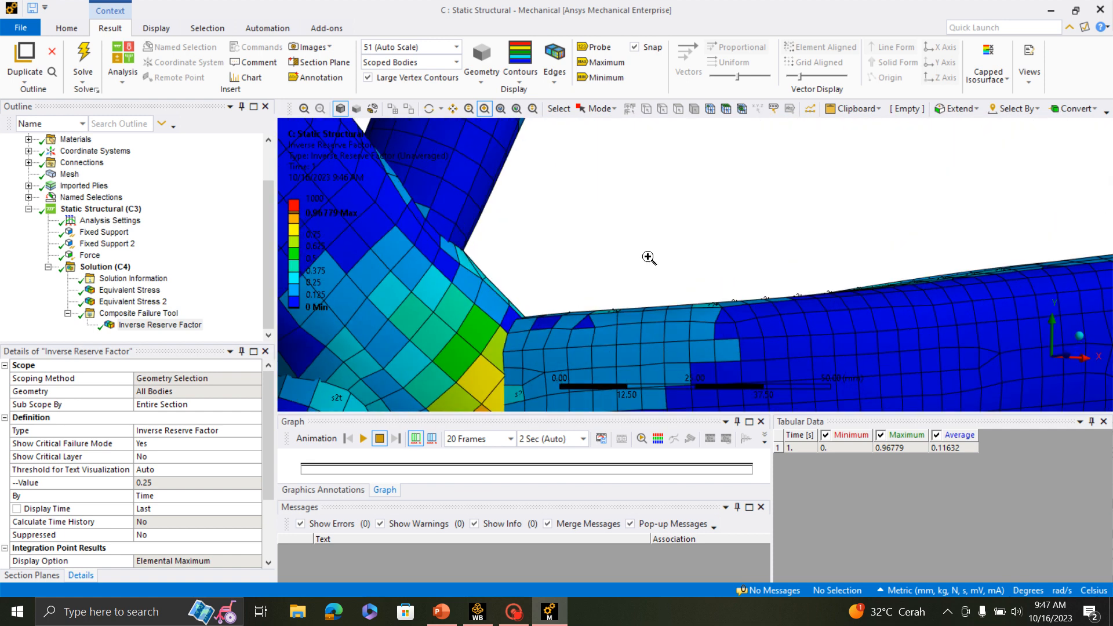
{"action": "scroll", "coordinate": [649, 256], "scroll_direction": "down", "scroll_amount": 5}
{"action": "left_click", "coordinate": [138, 313]}
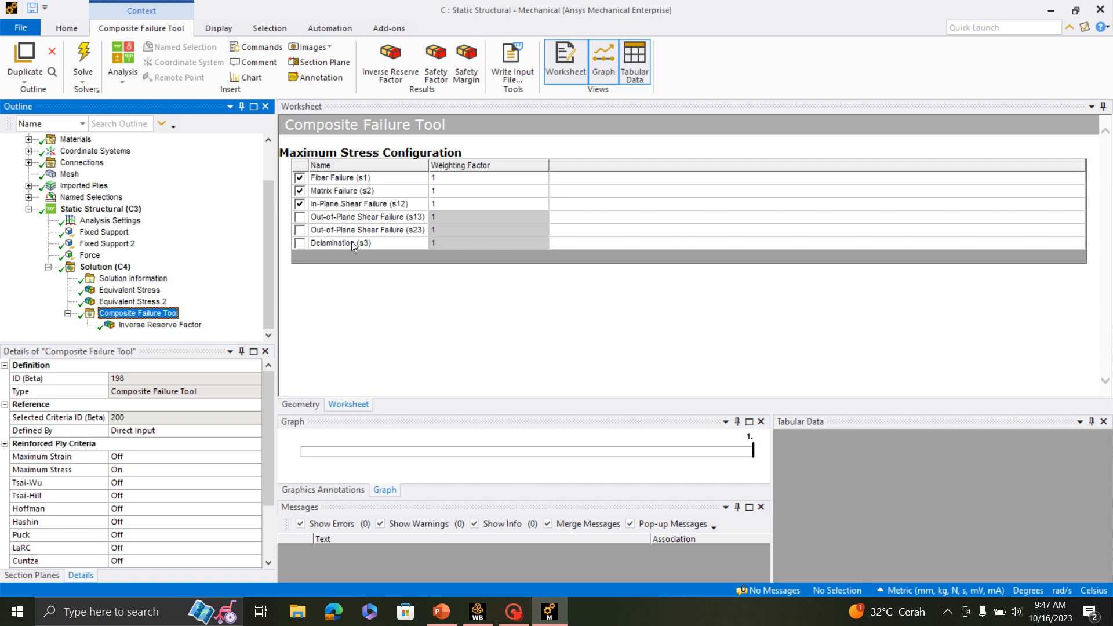
{"action": "left_click", "coordinate": [157, 325]}
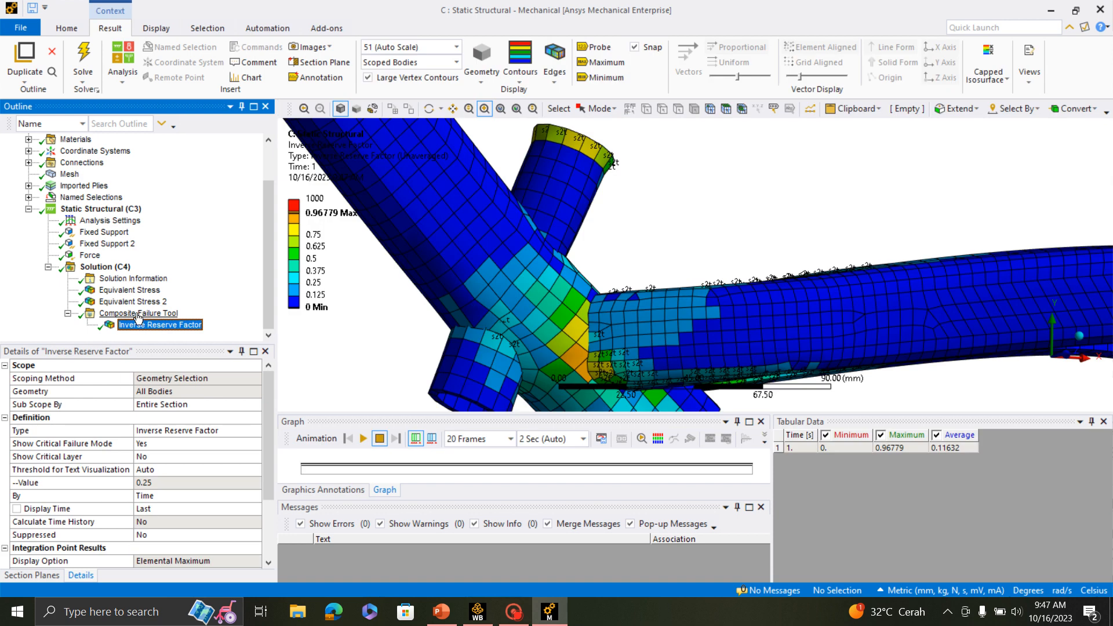
- Add a Safety Factor result for all bodies to the Composite Failure Tool and retrieve it
{"action": "left_click", "coordinate": [138, 315]}
{"action": "right_click", "coordinate": [138, 314]}
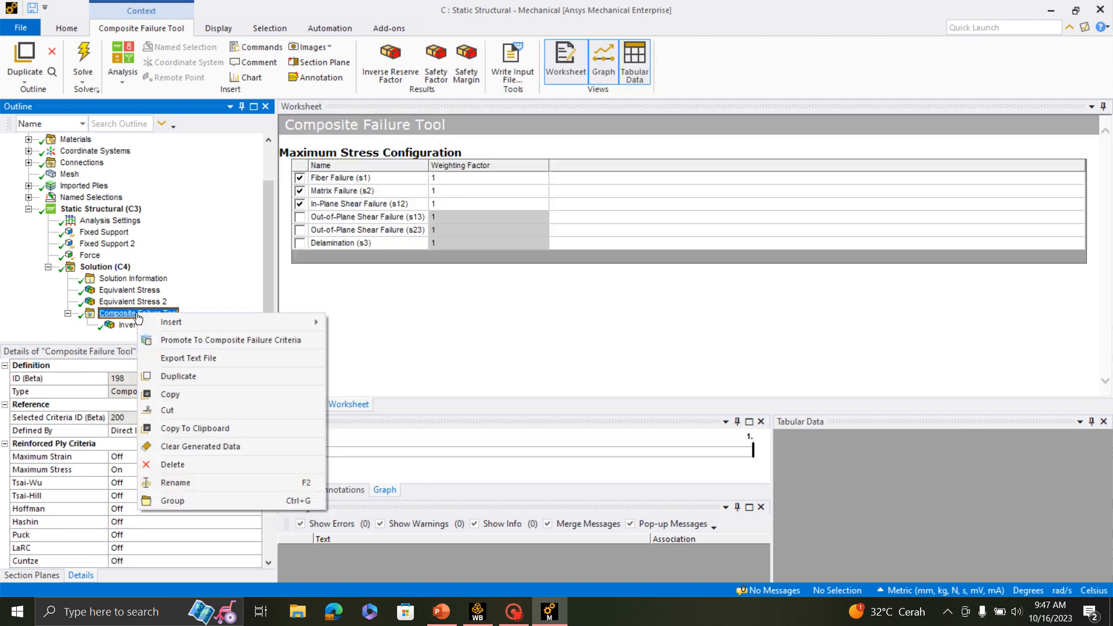
{"action": "mouse_move", "coordinate": [182, 326]}
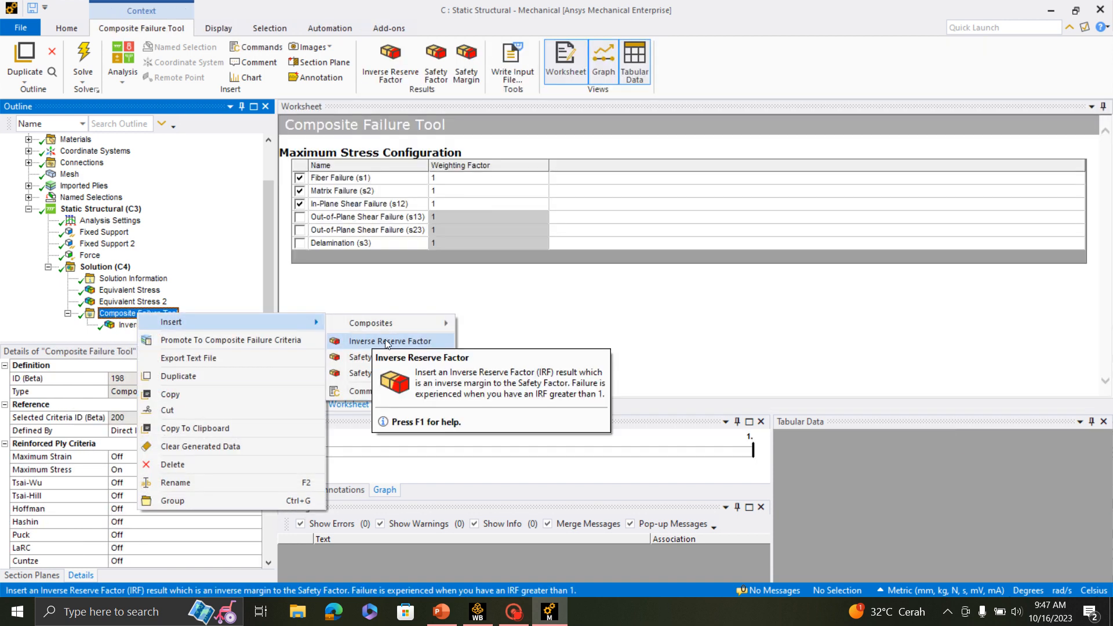
{"action": "left_click", "coordinate": [392, 360]}
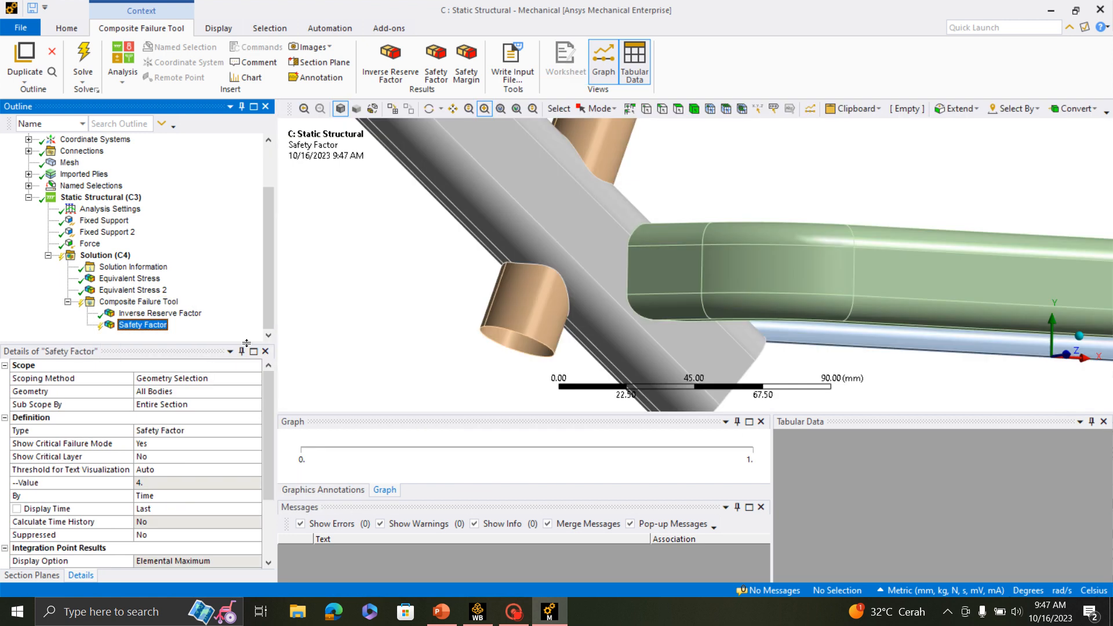
{"action": "right_click", "coordinate": [148, 328]}
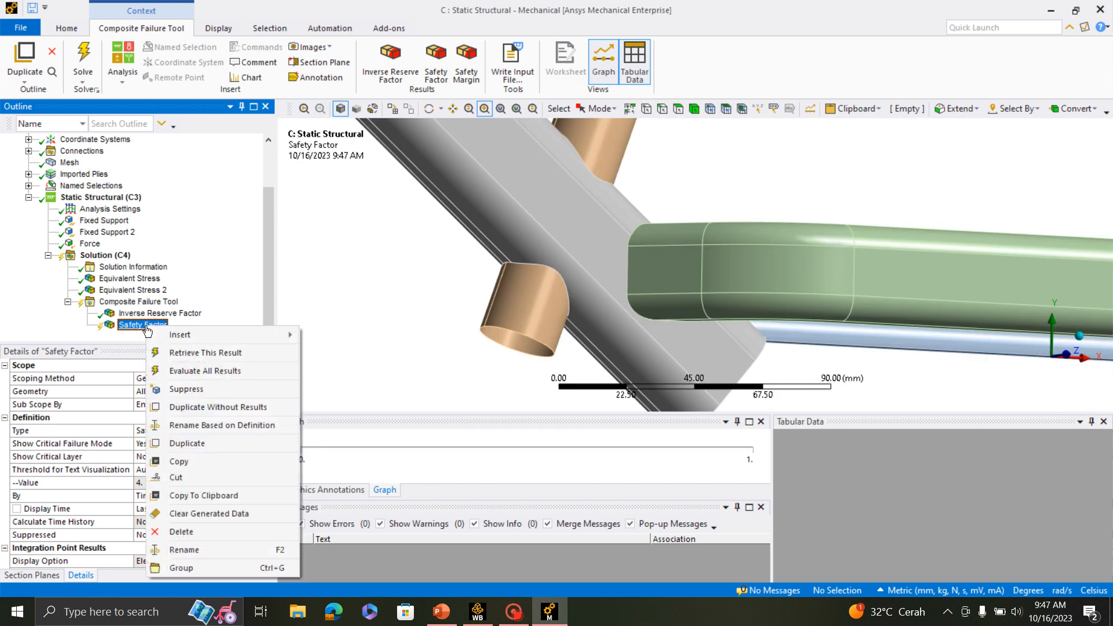
{"action": "left_click", "coordinate": [201, 354]}
- Examine the safety factor contours around the rear stay joint and seat tube, and across the whole frame
{"action": "scroll", "coordinate": [434, 317], "scroll_direction": "down", "scroll_amount": 5}
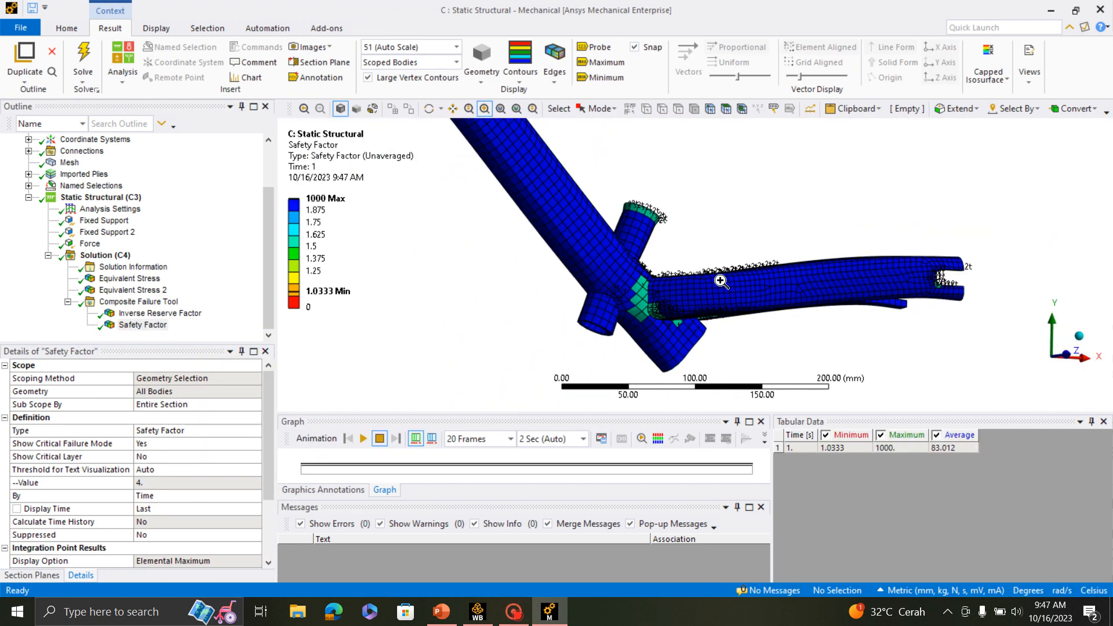
{"action": "middle_click_drag", "start_coordinate": [725, 281], "coordinate": [701, 295]}
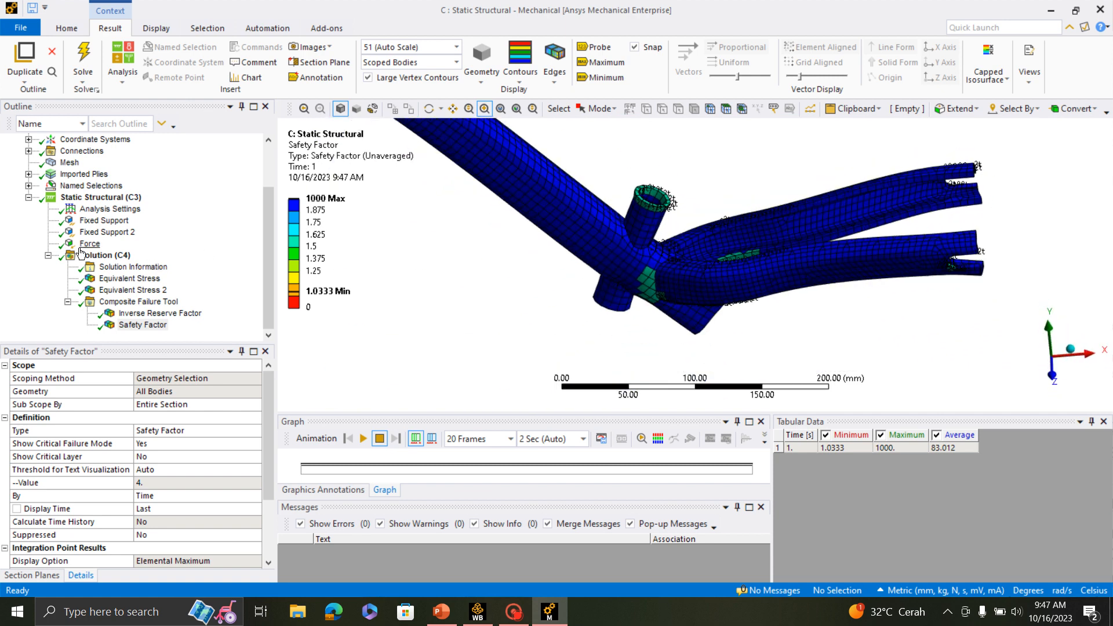
{"action": "scroll", "coordinate": [638, 209], "scroll_direction": "up", "scroll_amount": 3}
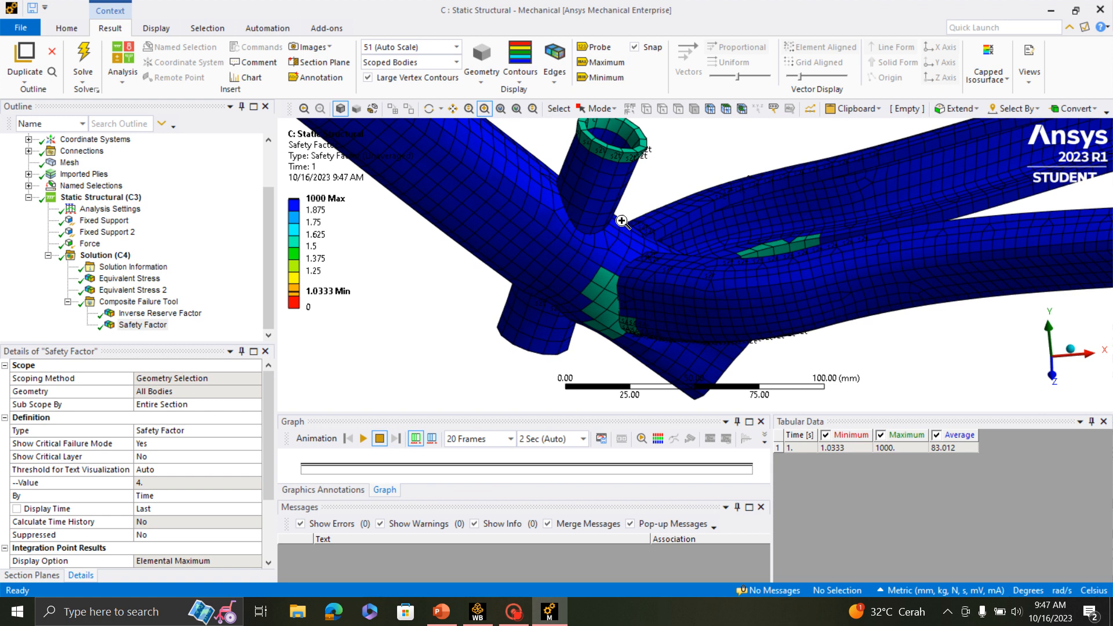
{"action": "middle_click_drag", "start_coordinate": [676, 231], "coordinate": [694, 277]}
{"action": "scroll", "coordinate": [694, 278], "scroll_direction": "down", "scroll_amount": 8}
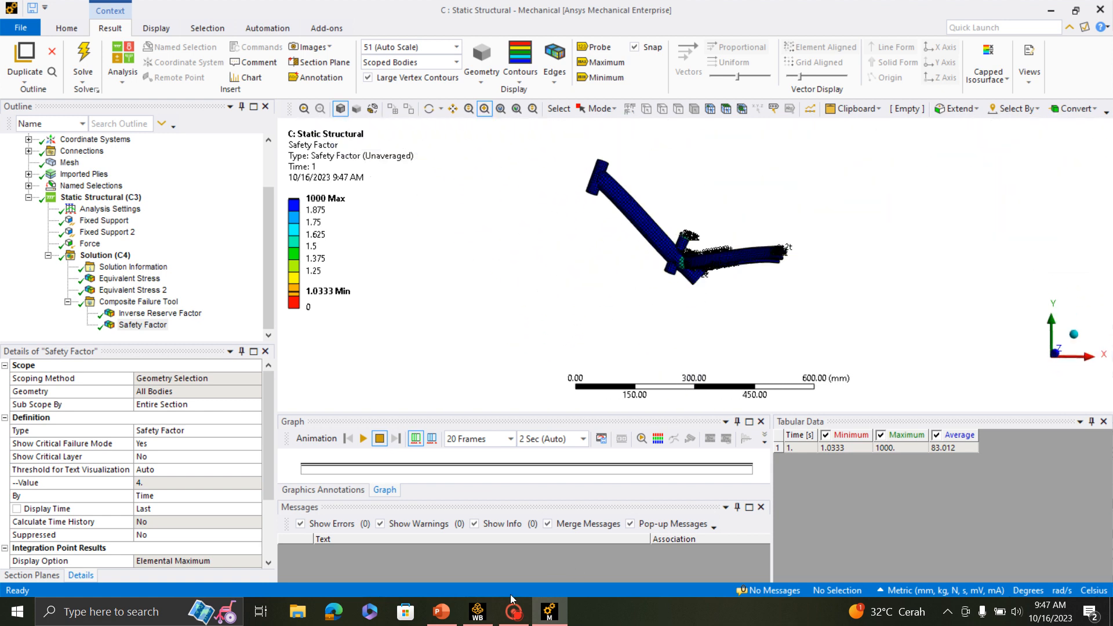
- Switch to the PowerPoint lecture deck and review it from the Static Structural stress analysis slide back to the title slide
{"action": "left_click", "coordinate": [445, 619]}
{"action": "scroll", "coordinate": [669, 362], "scroll_direction": "down", "scroll_amount": 1}
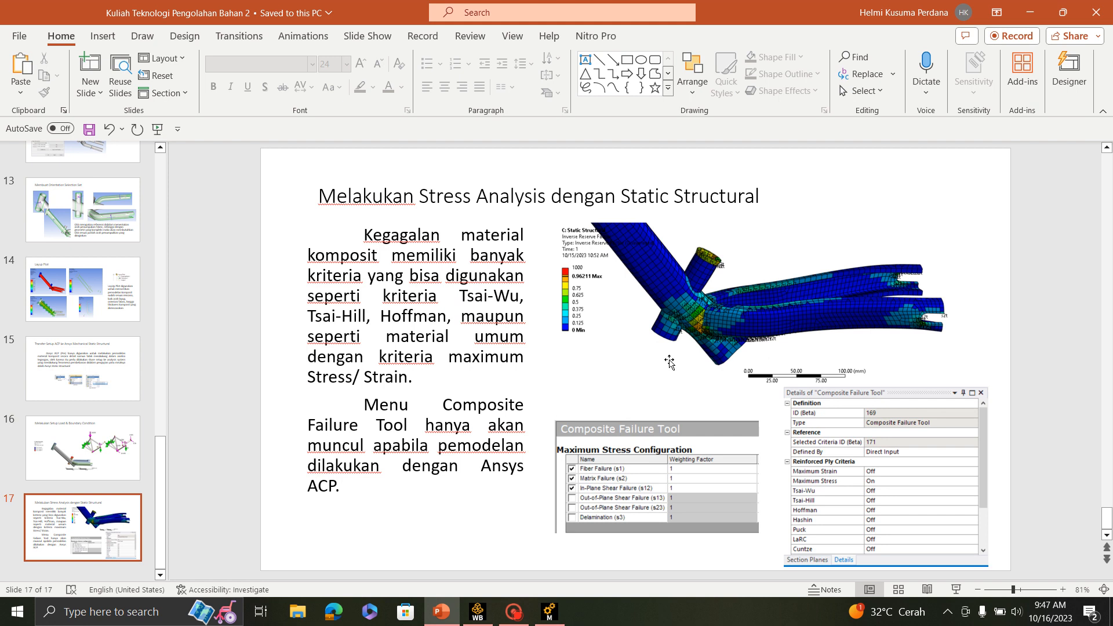
{"action": "scroll", "coordinate": [670, 363], "scroll_direction": "up", "scroll_amount": 16}
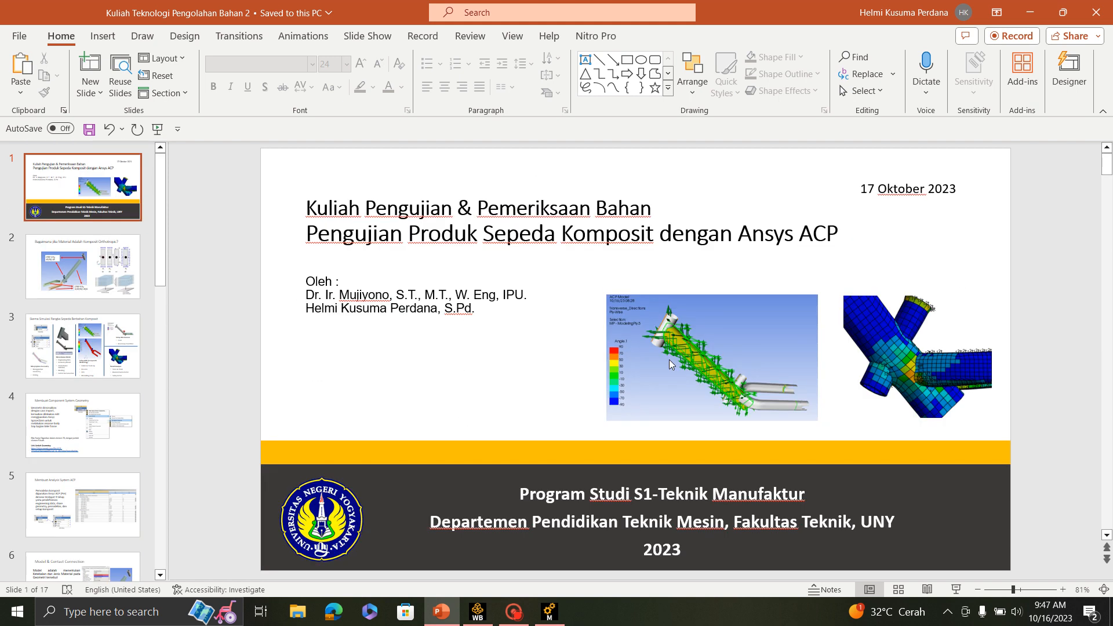